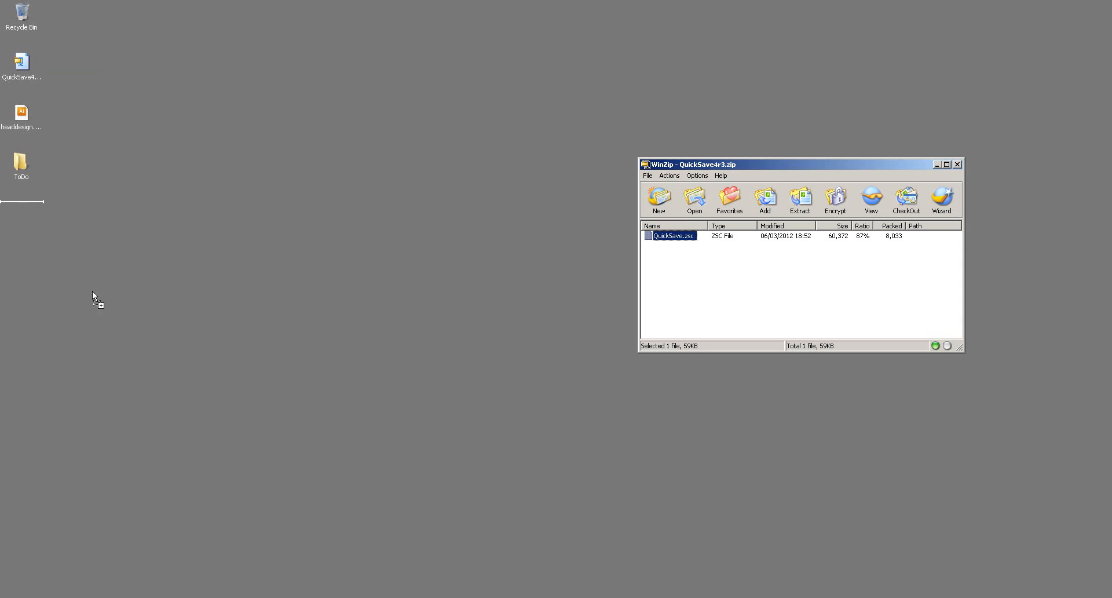
Move QuickSave.zsc from the desktop into the ZPlugs folder inside ZBrush 4R2's ZStartup folder
click(958, 165)
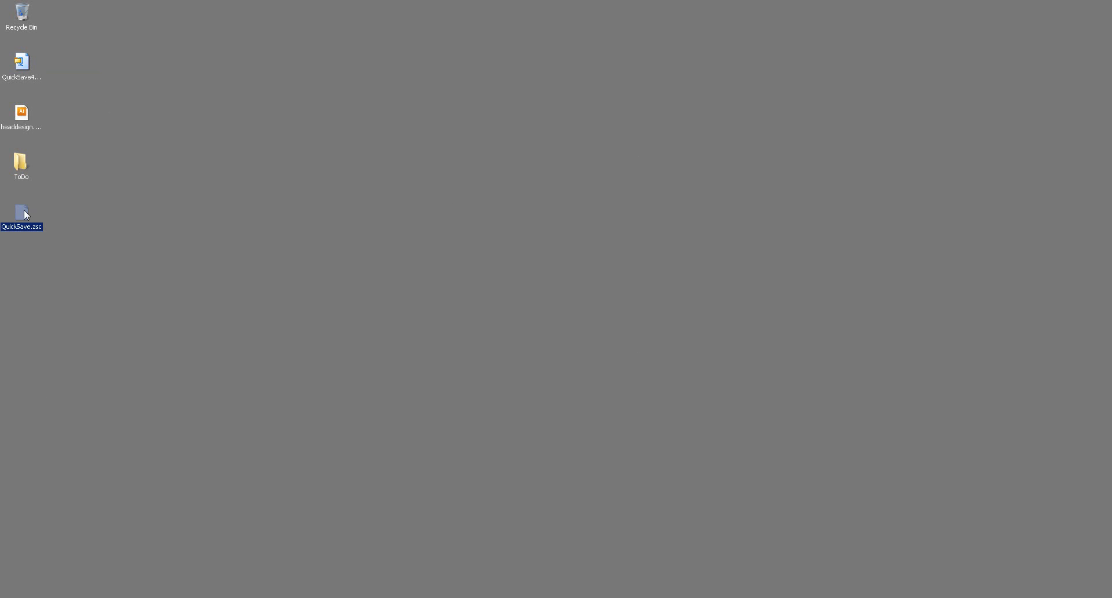
click(3, 594)
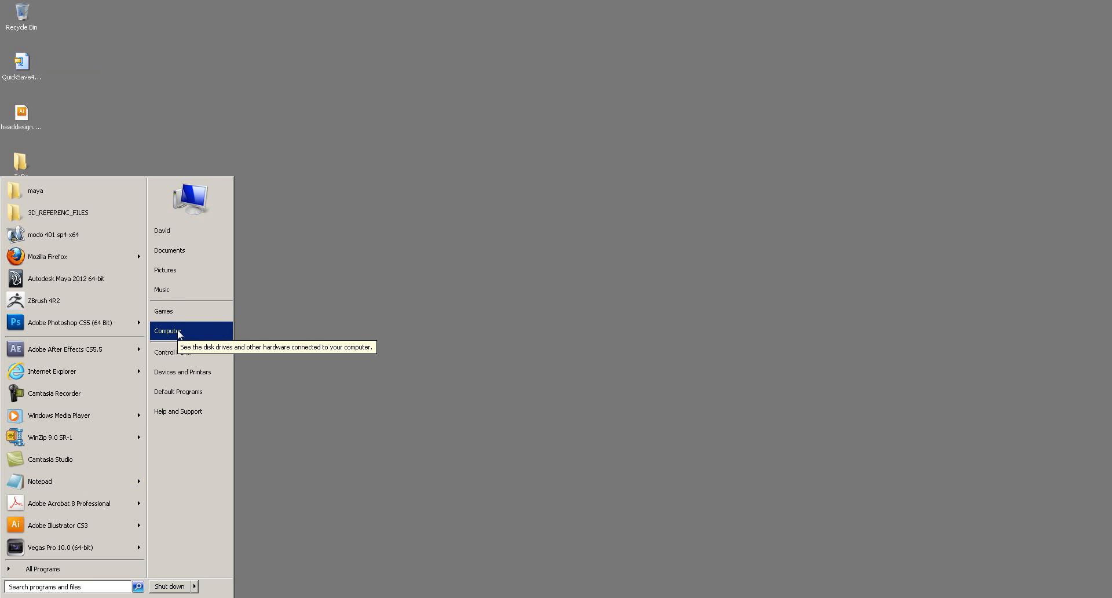
click(232, 596)
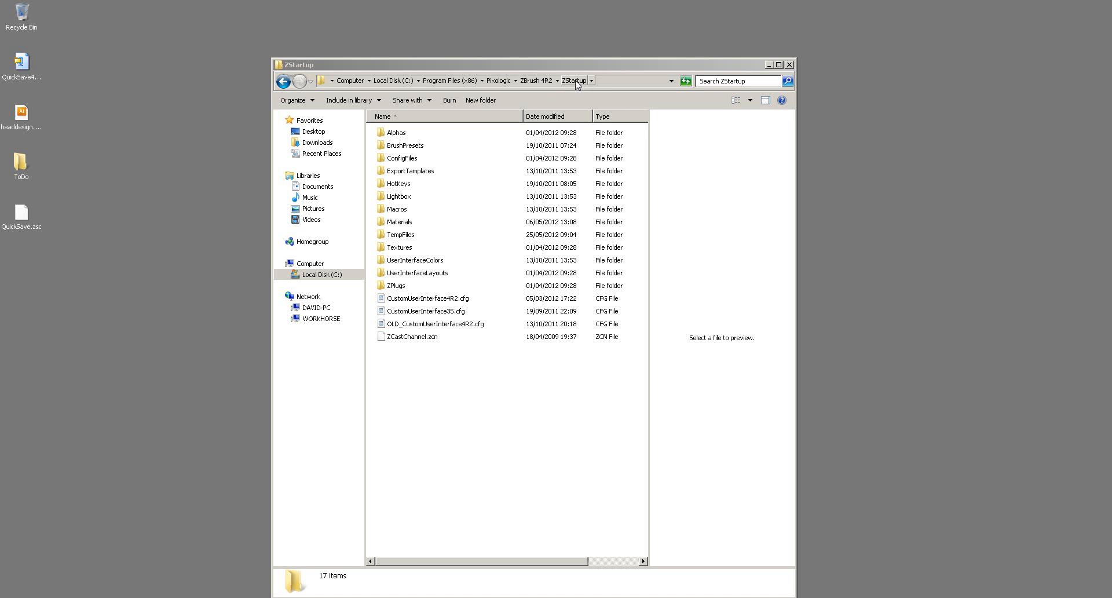
drag(21, 215, 462, 398)
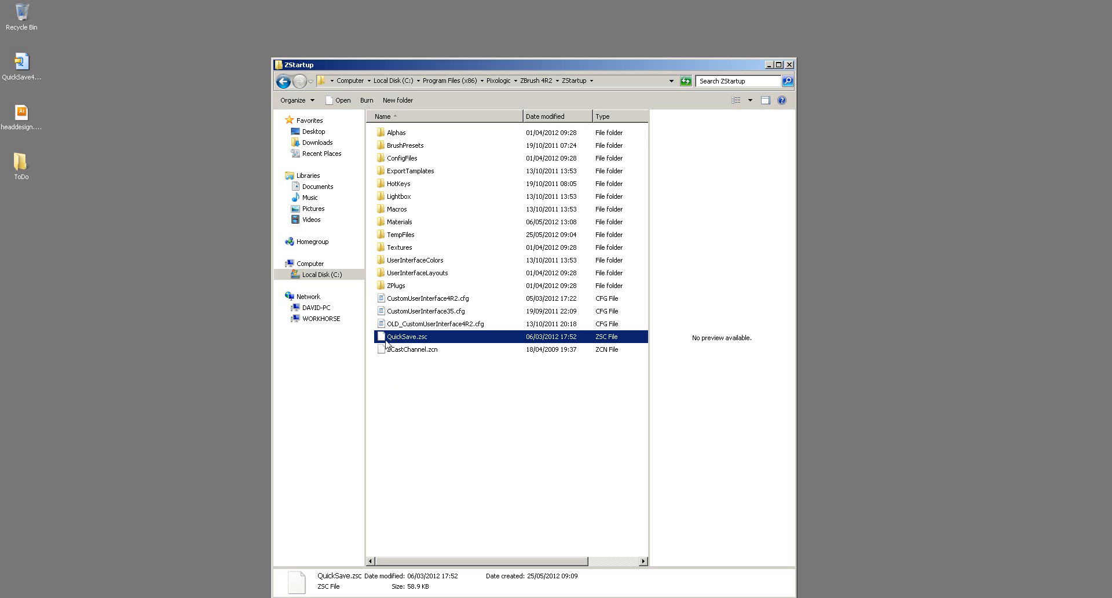
drag(381, 339, 394, 290)
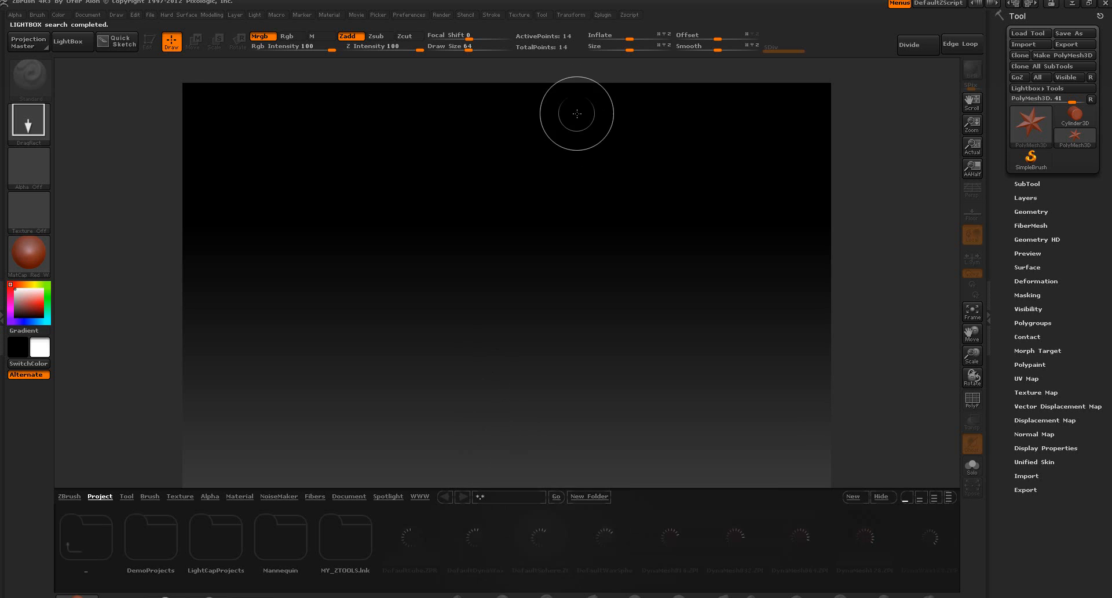
Examine the plugins in ZBrush's Zplugin list, including SVENGALI
click(602, 16)
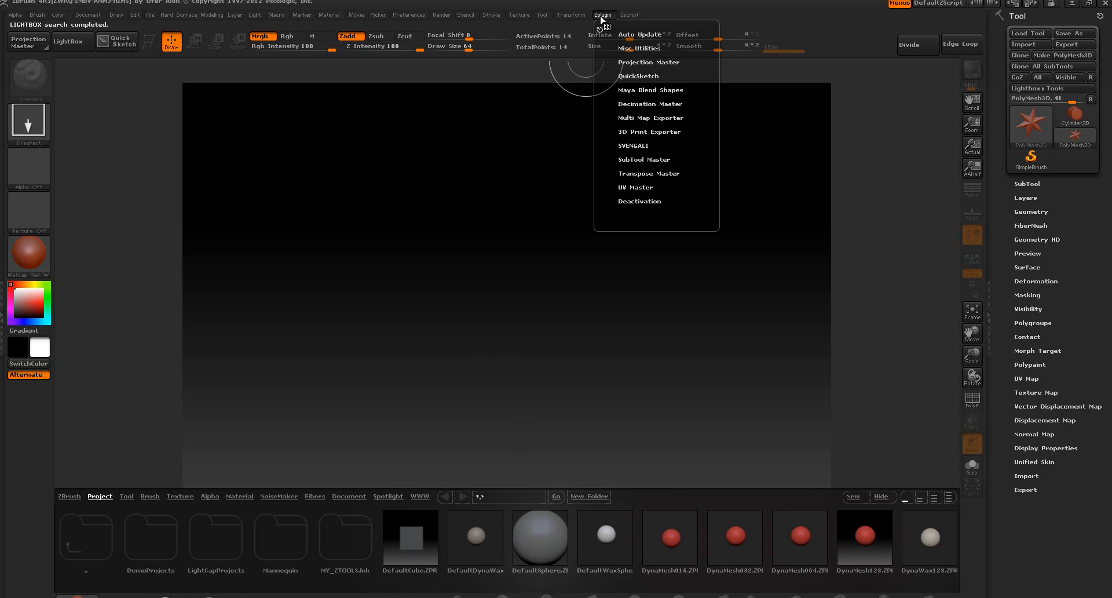
click(627, 145)
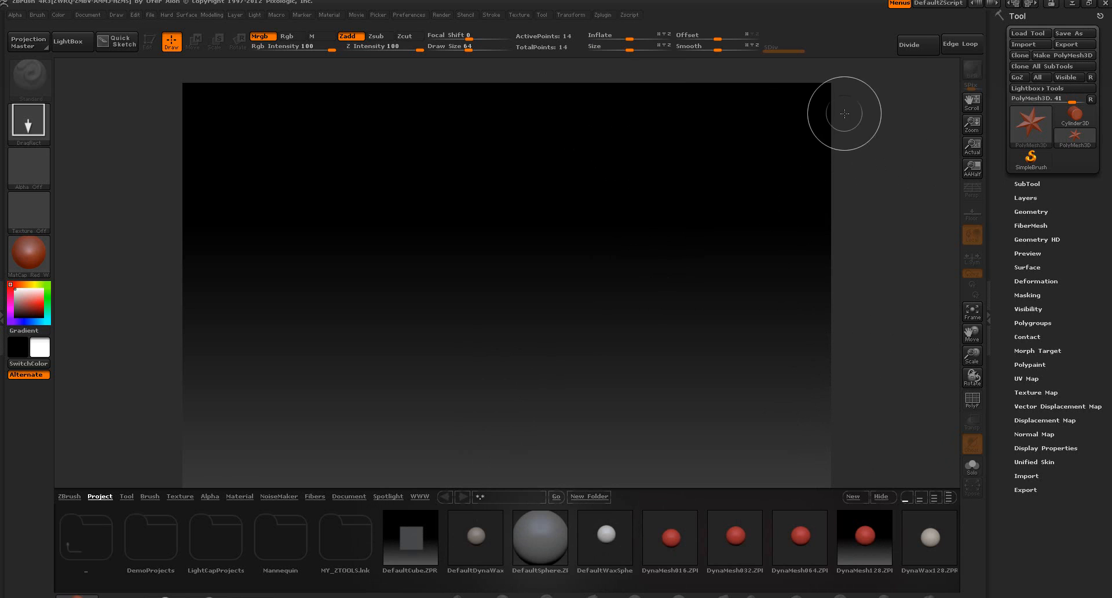
click(1106, 5)
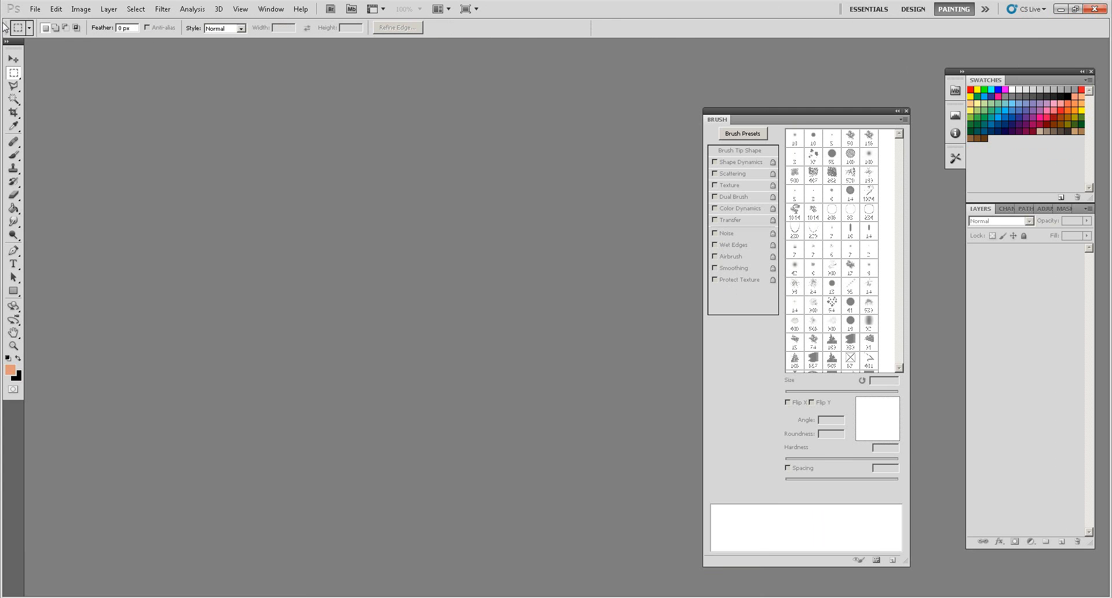
Start a new Photoshop document at 72 pixels/inch with a width of 100 pixels
click(35, 9)
click(38, 22)
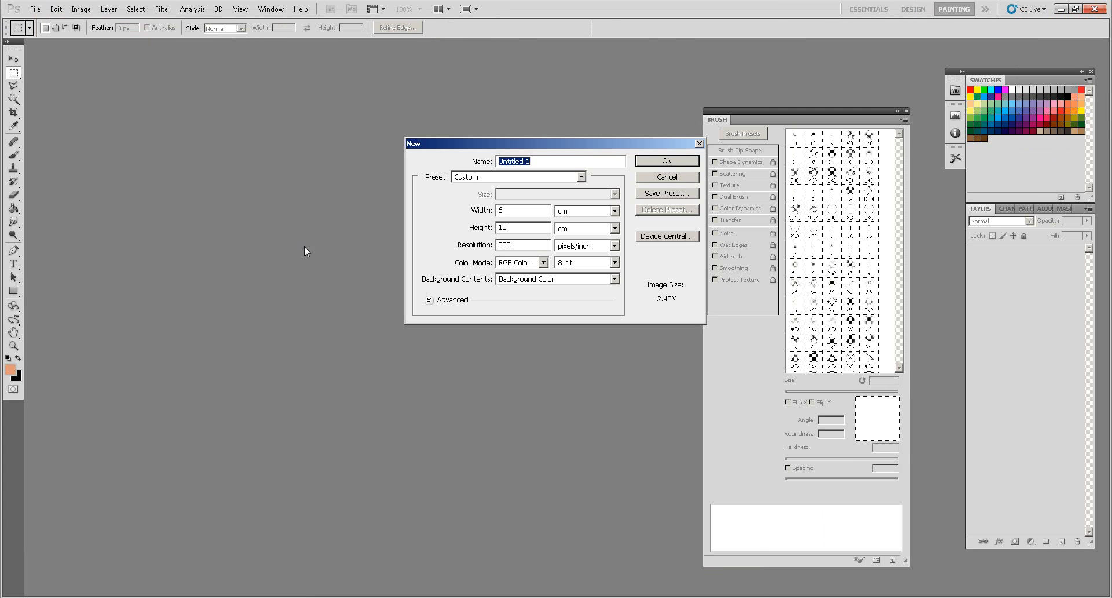
double_click(516, 243)
text(72)
drag(509, 211, 492, 213)
text(100)
click(614, 211)
click(600, 223)
Set the new document's height to 800 pixels and width to 1500 pixels, and create it
drag(514, 228, 486, 228)
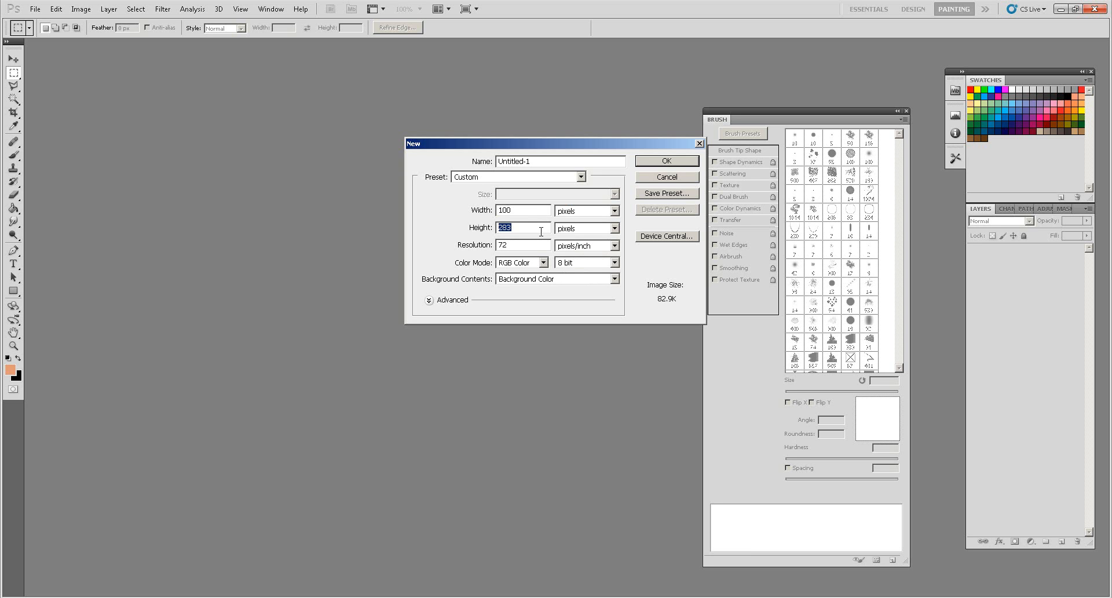
text(800)
drag(513, 211, 489, 213)
text(15)
click(661, 162)
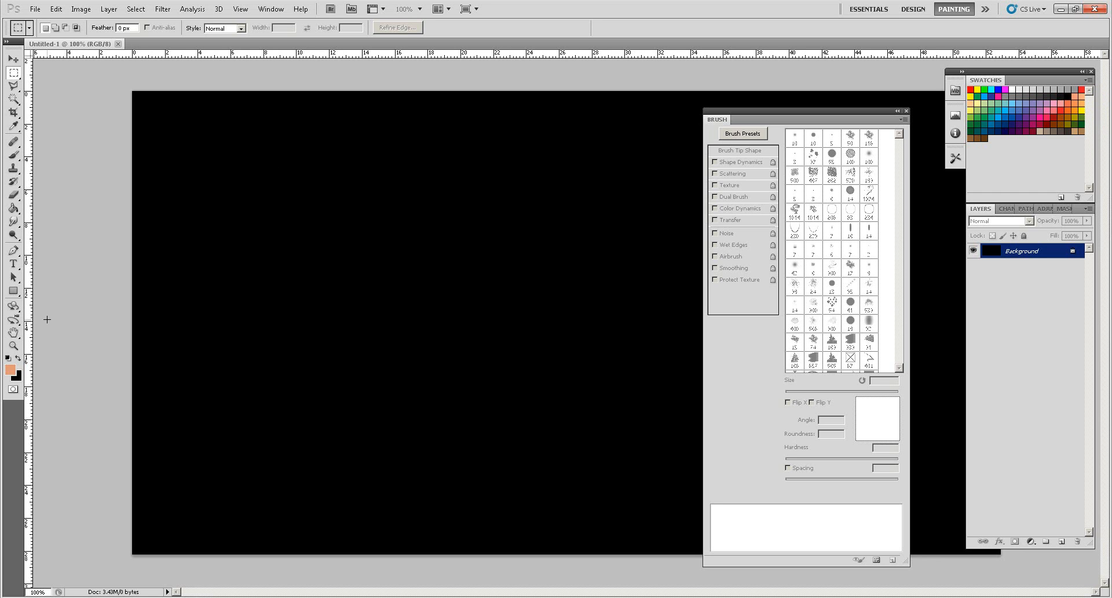
Reset the foreground and background colours to default black and white and fill the canvas with black
click(8, 357)
click(18, 358)
click(7, 359)
click(14, 208)
click(365, 225)
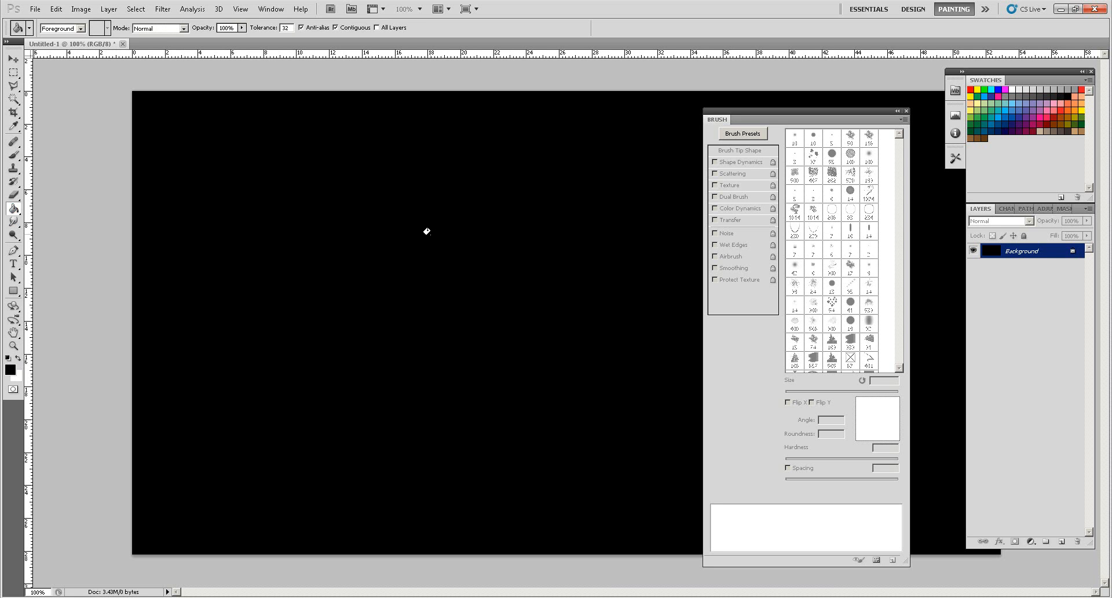
Convert the Background into a regular layer named Layer 0 and fill it with white
double_click(1025, 253)
click(644, 196)
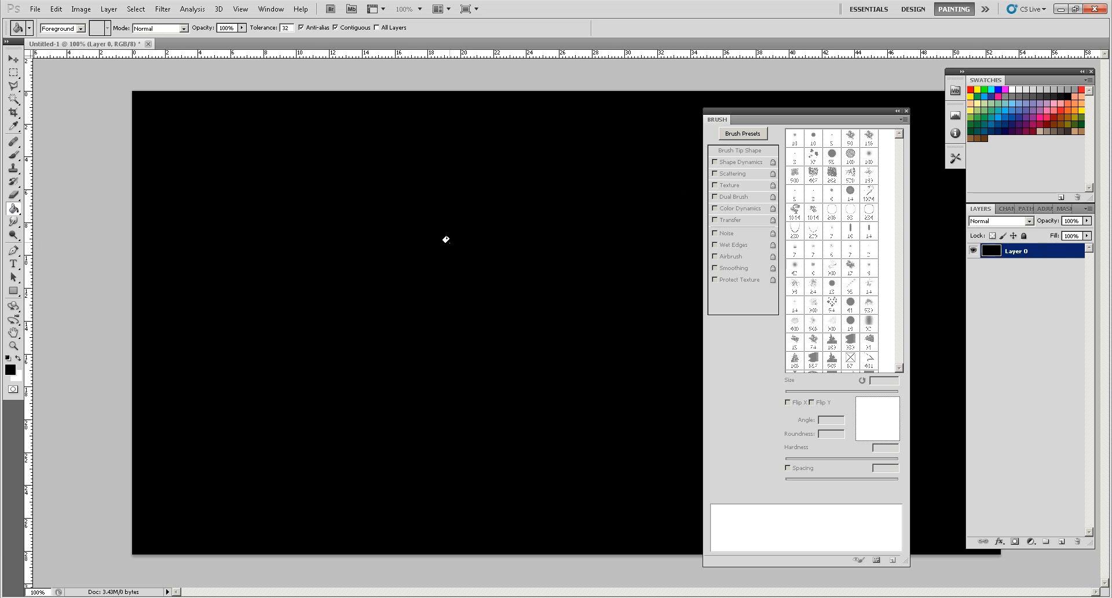
click(18, 358)
click(445, 308)
Add a new empty layer and set up the Brush tool with the 8 px tip and black paint
click(1088, 208)
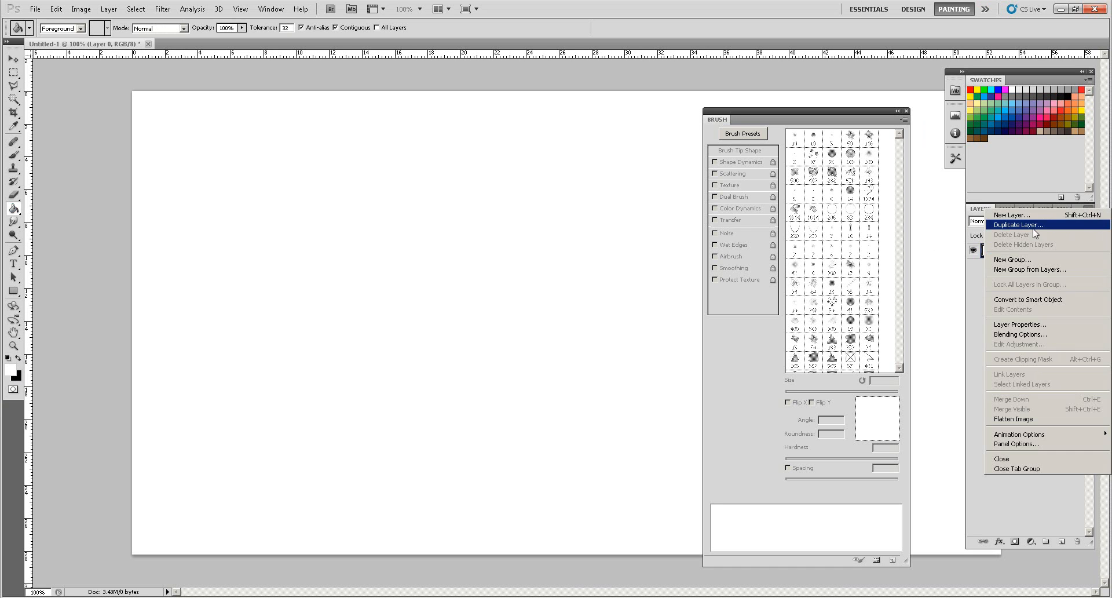
click(1019, 216)
click(654, 198)
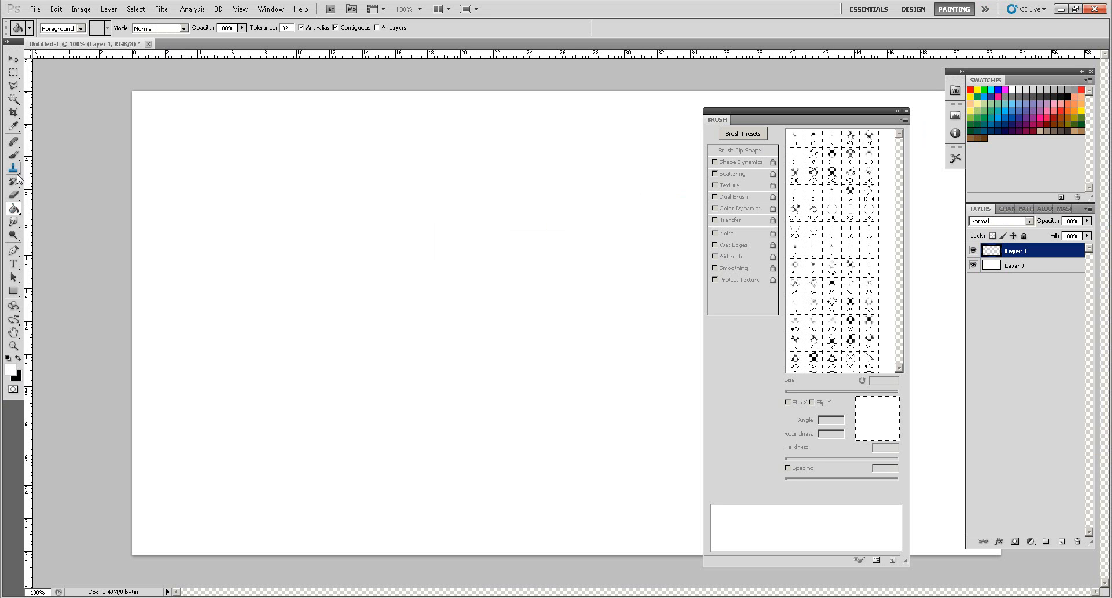
click(13, 156)
click(832, 193)
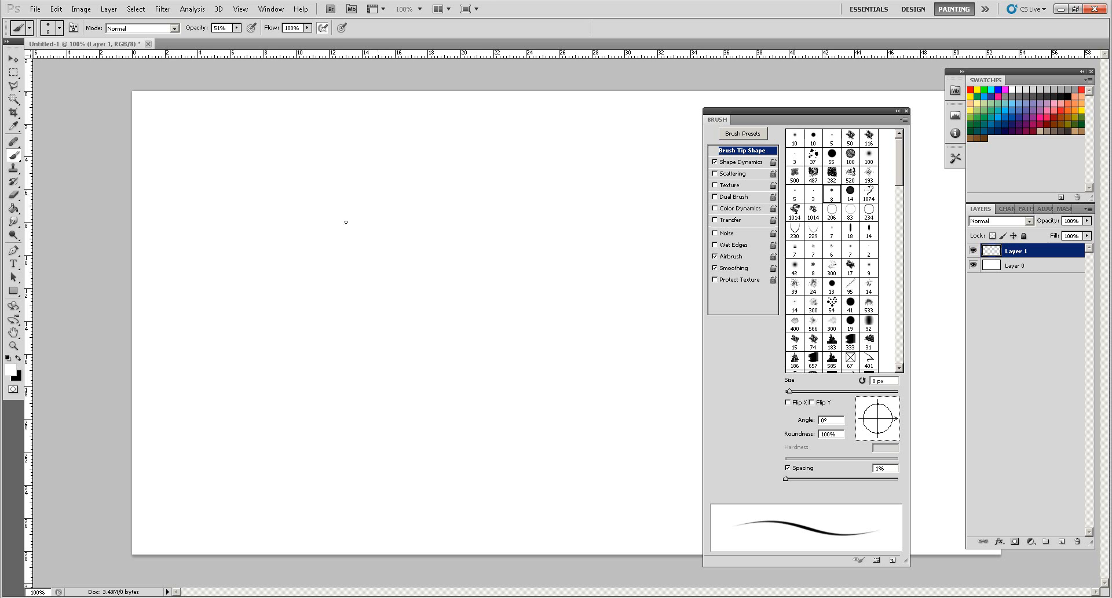
click(18, 358)
Sketch two rounded eye shapes with loose curves for the upper-left and lower-right edges of a head
mouse_move(362, 217)
mouse_down()
mouse_move(365, 231)
mouse_move(417, 229)
mouse_move(418, 275)
mouse_up()
drag(433, 232, 412, 264)
mouse_move(375, 191)
mouse_down()
mouse_move(339, 230)
mouse_move(331, 266)
mouse_up()
drag(362, 196, 342, 250)
drag(542, 282, 445, 338)
drag(518, 322, 461, 330)
drag(437, 278, 488, 258)
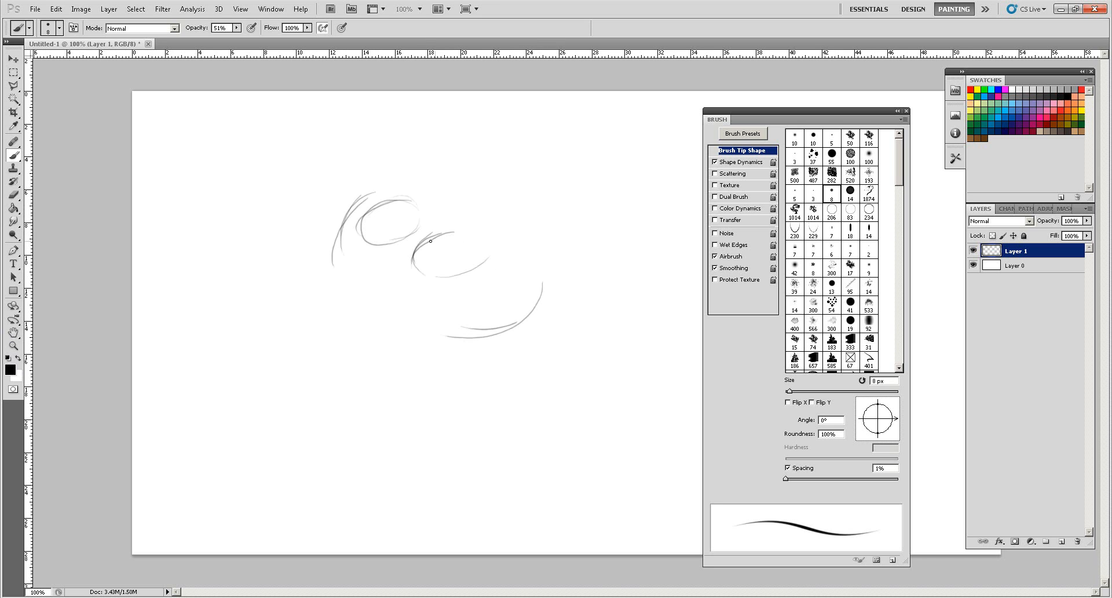
Extend the head sketch with wavy appendages at the lower left, a domed top and a wavy outer contour at the lower right
drag(355, 266, 242, 338)
mouse_move(248, 335)
mouse_down()
mouse_move(370, 279)
mouse_move(385, 373)
mouse_move(407, 299)
mouse_move(364, 301)
mouse_up()
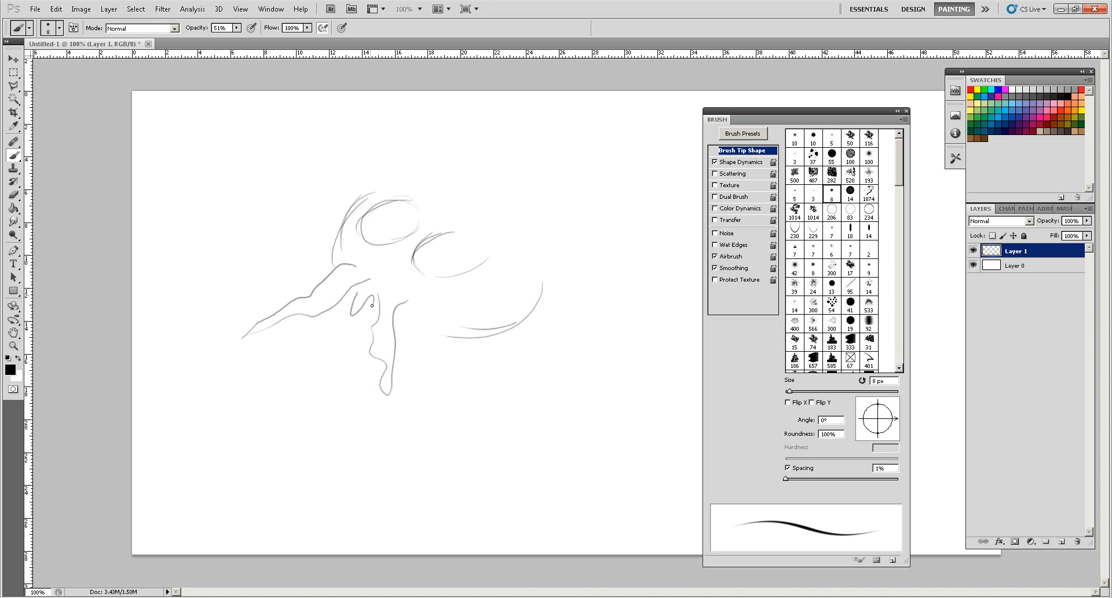
mouse_move(354, 202)
mouse_down()
mouse_move(380, 186)
mouse_move(553, 237)
mouse_move(409, 180)
mouse_move(350, 213)
mouse_up()
mouse_move(351, 212)
mouse_down()
mouse_move(420, 181)
mouse_move(530, 271)
mouse_move(523, 305)
mouse_up()
mouse_move(510, 204)
mouse_down()
mouse_move(424, 171)
mouse_move(341, 215)
mouse_up()
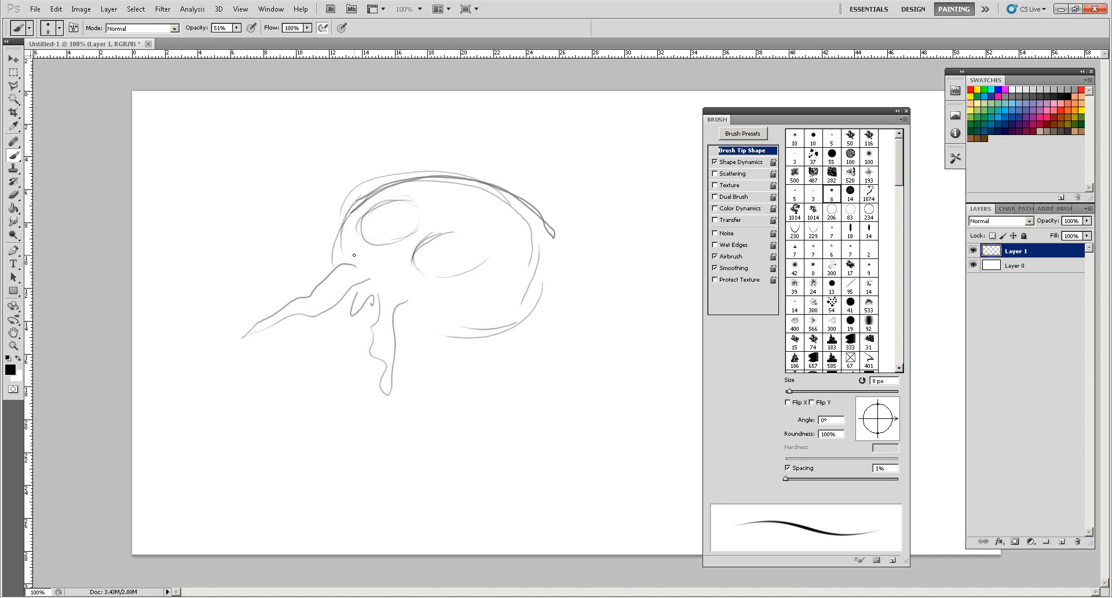
mouse_move(426, 352)
mouse_down()
mouse_move(438, 368)
mouse_move(499, 385)
mouse_up()
mouse_move(565, 263)
mouse_down()
mouse_move(548, 378)
mouse_move(514, 387)
mouse_up()
Sketch a pointed oval with a small bubble left of the head and an ellipse crossed by a straight line above right
mouse_move(207, 208)
mouse_down()
mouse_move(261, 193)
mouse_move(238, 233)
mouse_move(201, 230)
mouse_up()
mouse_move(198, 167)
mouse_down()
mouse_move(219, 258)
mouse_move(198, 159)
mouse_up()
mouse_move(208, 209)
mouse_down()
mouse_move(203, 243)
mouse_move(212, 210)
mouse_move(230, 219)
mouse_up()
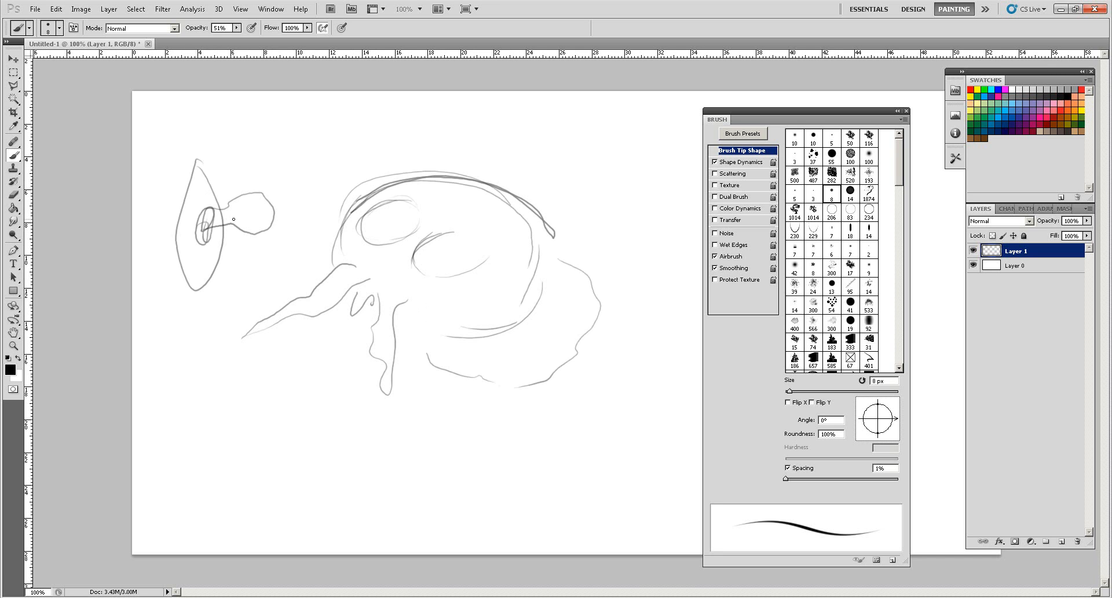
click(478, 140)
mouse_move(517, 187)
mouse_down()
mouse_move(669, 149)
mouse_move(508, 185)
mouse_move(626, 124)
mouse_move(641, 172)
mouse_up()
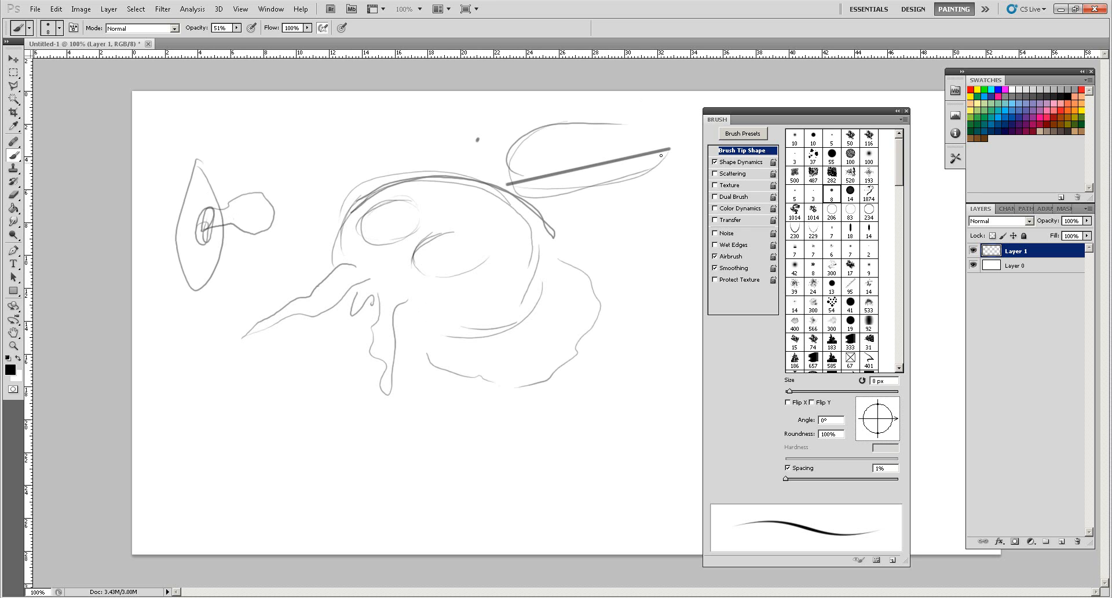
Add an arrow pointing at the head's upper-left edge, a curve over the ellipse, and short handwritten labels above both
drag(589, 105, 651, 194)
mouse_move(332, 164)
mouse_down()
mouse_move(352, 194)
mouse_move(324, 189)
mouse_up()
mouse_move(334, 138)
mouse_down()
mouse_move(323, 152)
mouse_move(365, 146)
mouse_up()
drag(515, 115, 539, 120)
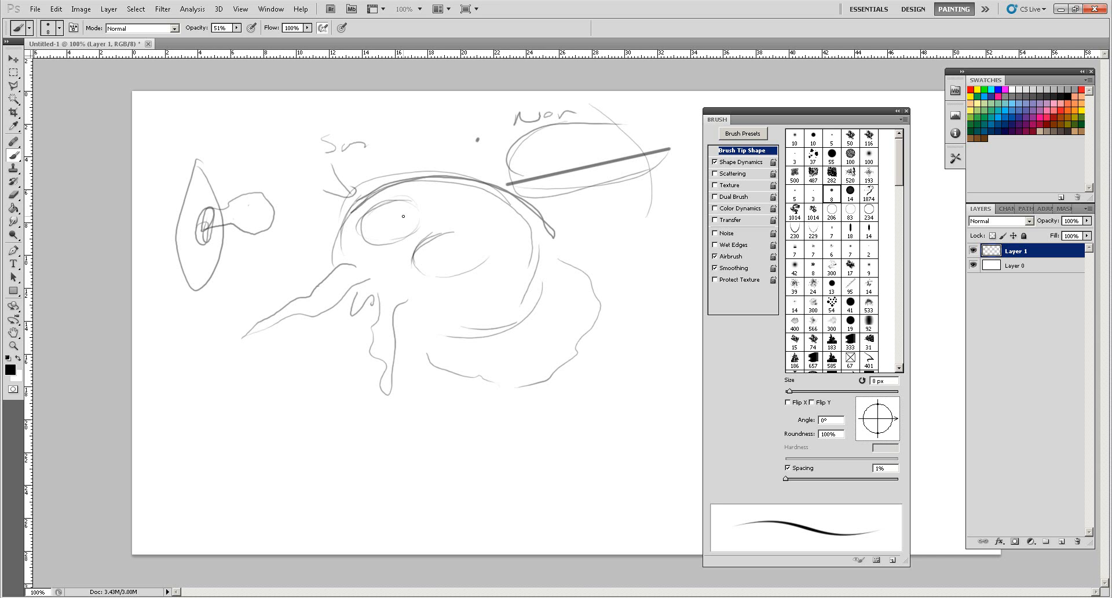
Draw dark pupils in both eyes, looping strokes across the sketch's upper area and extra lines over the upper-left eye
drag(388, 218, 388, 207)
drag(441, 237, 442, 240)
mouse_move(309, 96)
mouse_down()
mouse_move(367, 239)
mouse_move(267, 139)
mouse_move(278, 104)
mouse_move(297, 121)
mouse_up()
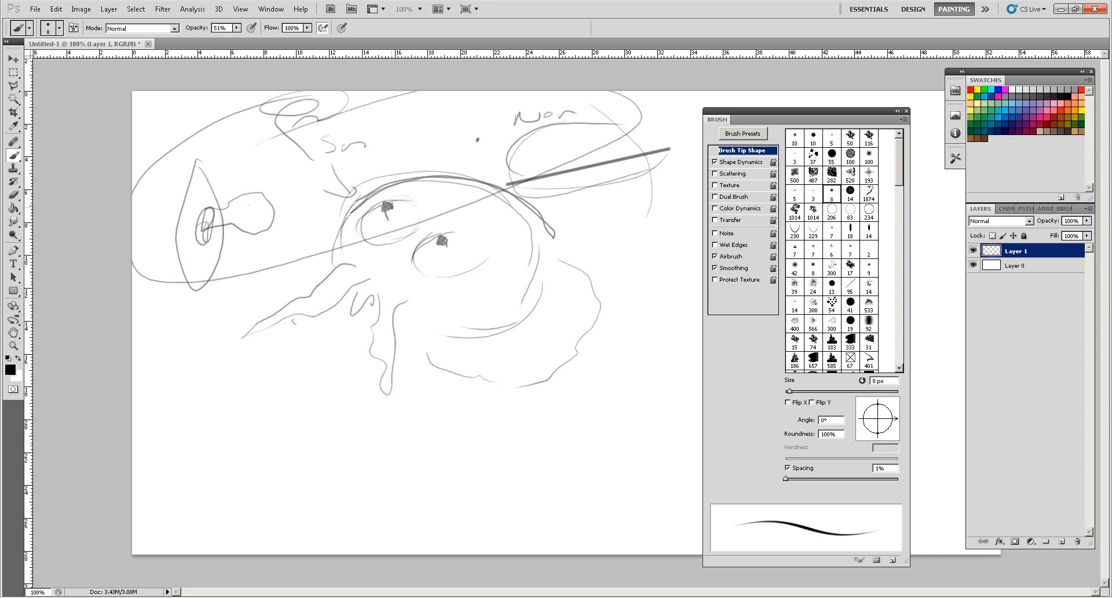
drag(408, 192, 387, 198)
Quit Photoshop without saving the document and close the ZStartup folder window
click(1096, 13)
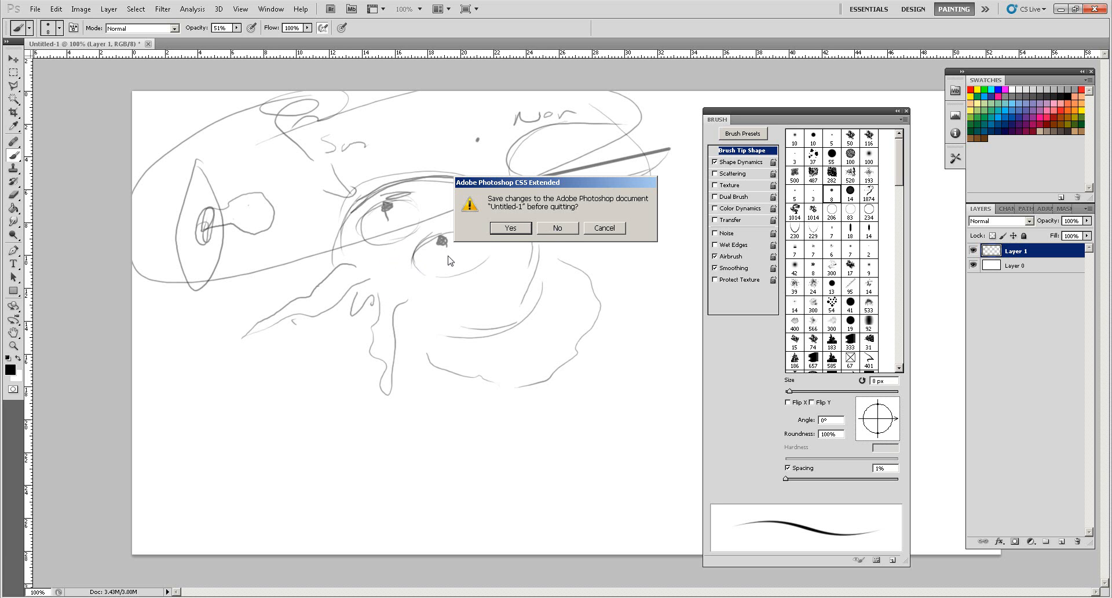
click(559, 229)
click(789, 64)
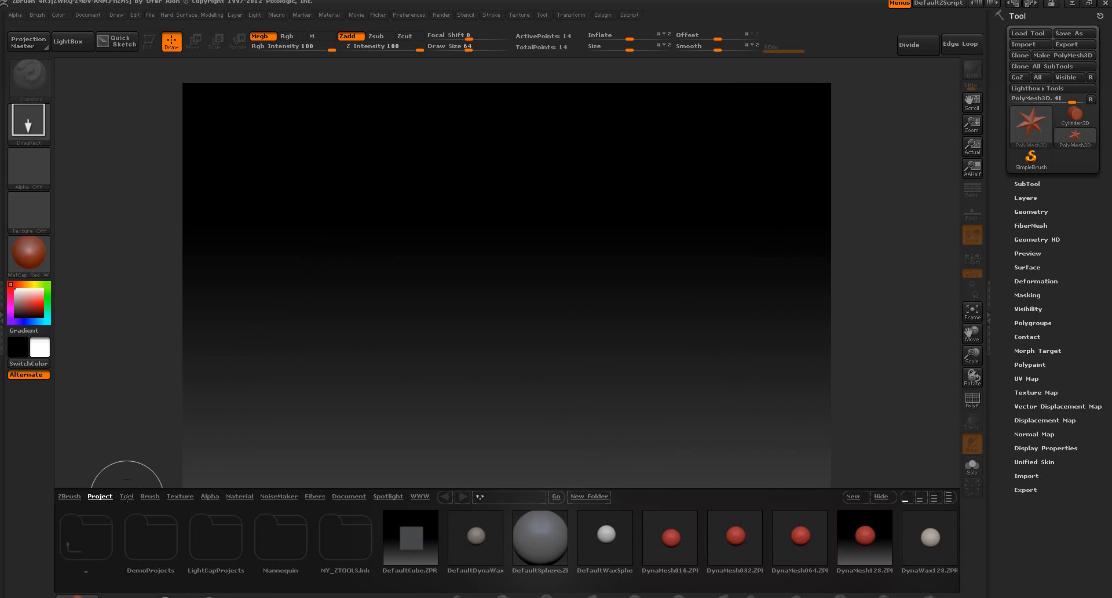
Load genericHead.ZTL from the Morgue folder of MY_ZTOOLS in ZBrush, draw the bust on the canvas and hide LightBox
click(126, 496)
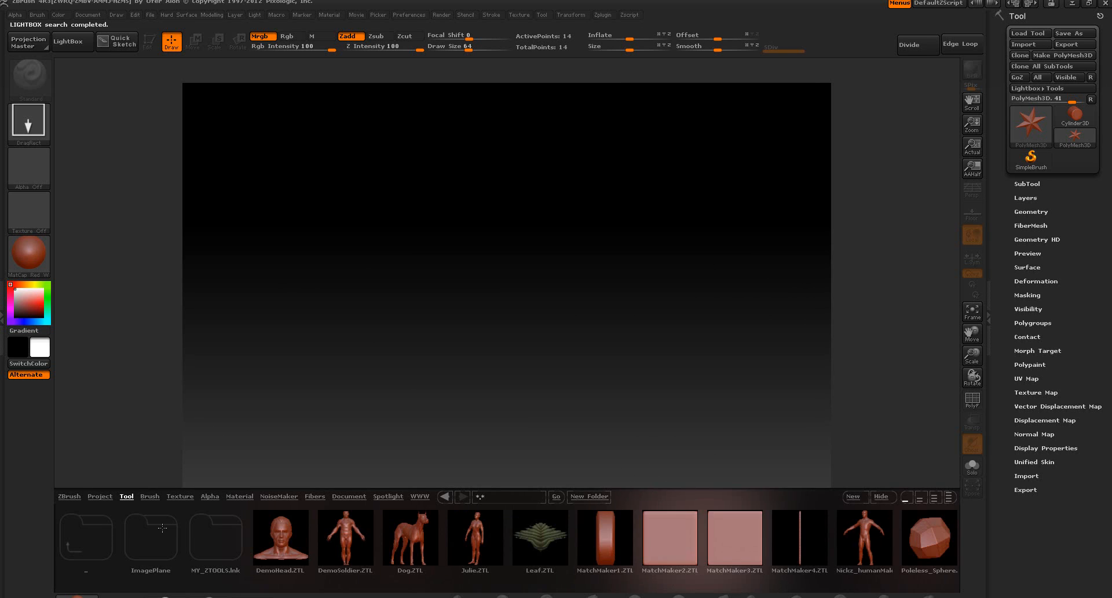
double_click(225, 547)
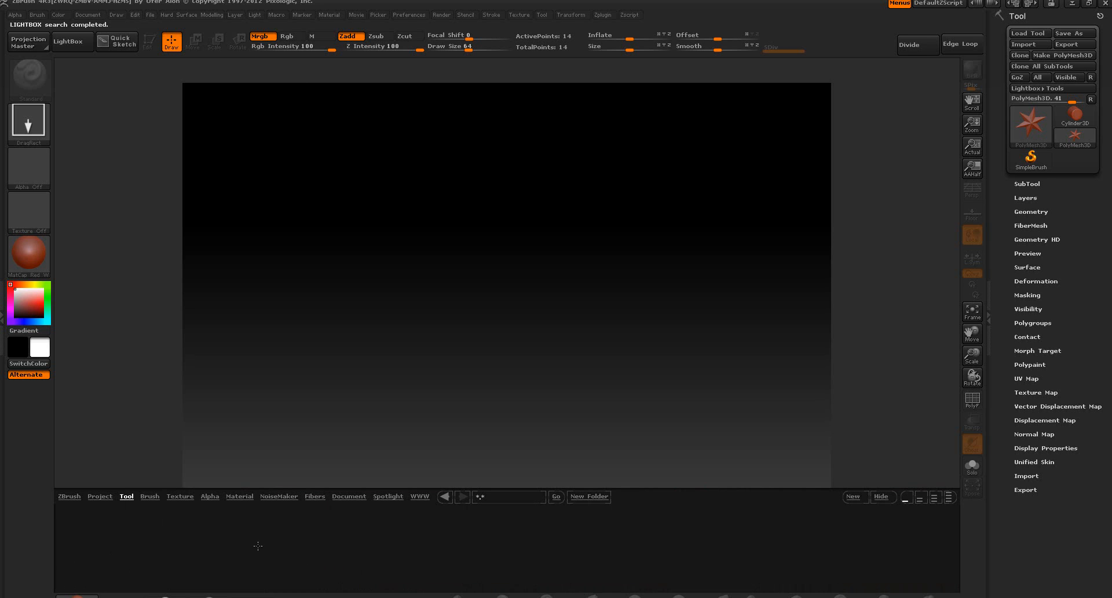
drag(568, 533, 609, 542)
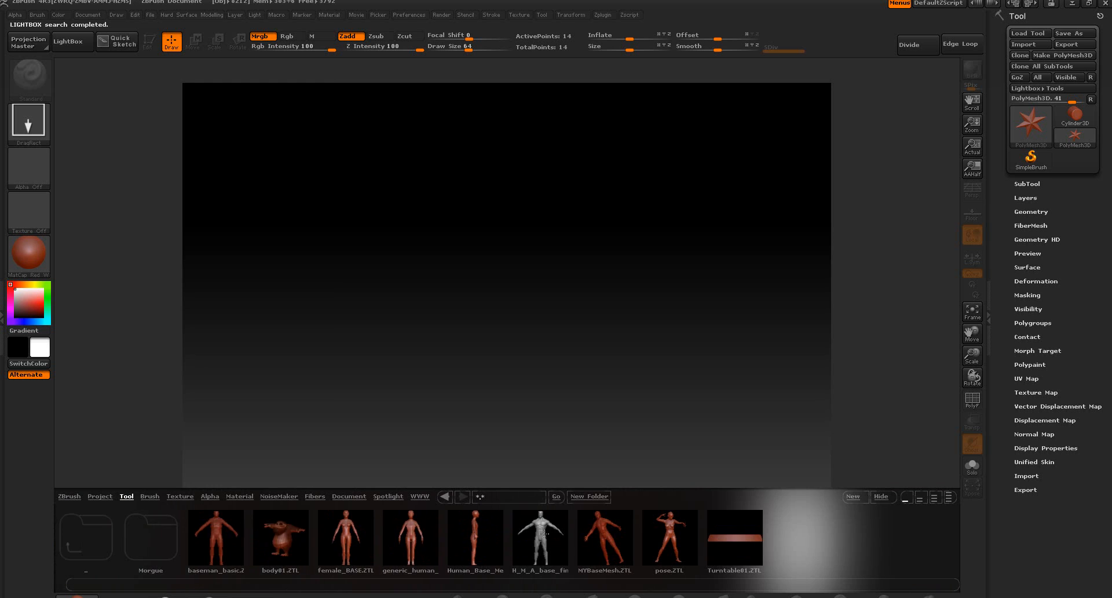
double_click(158, 525)
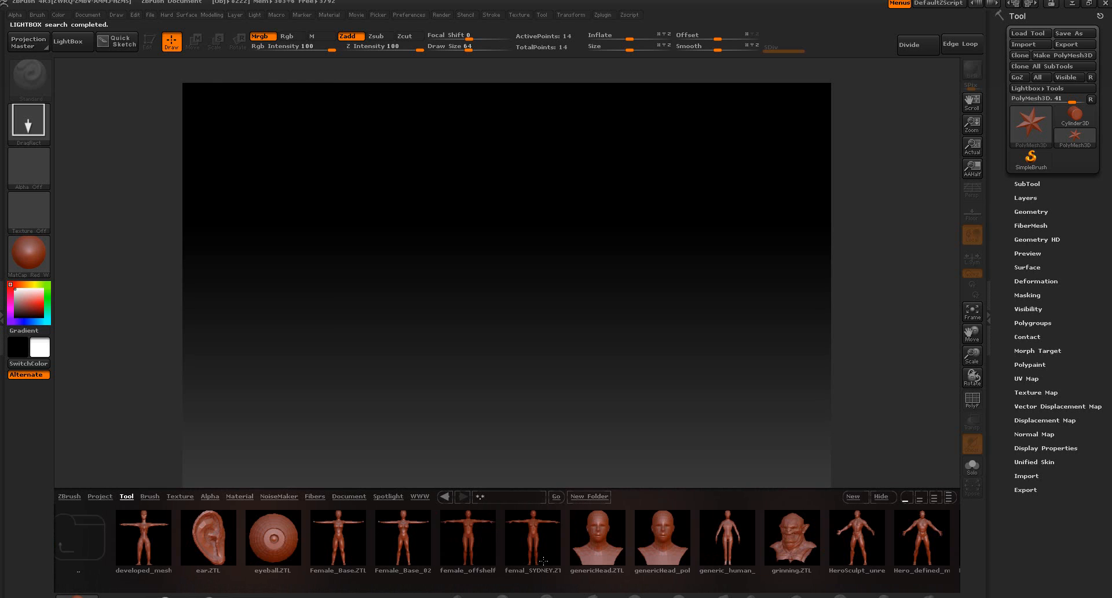
drag(566, 547, 539, 549)
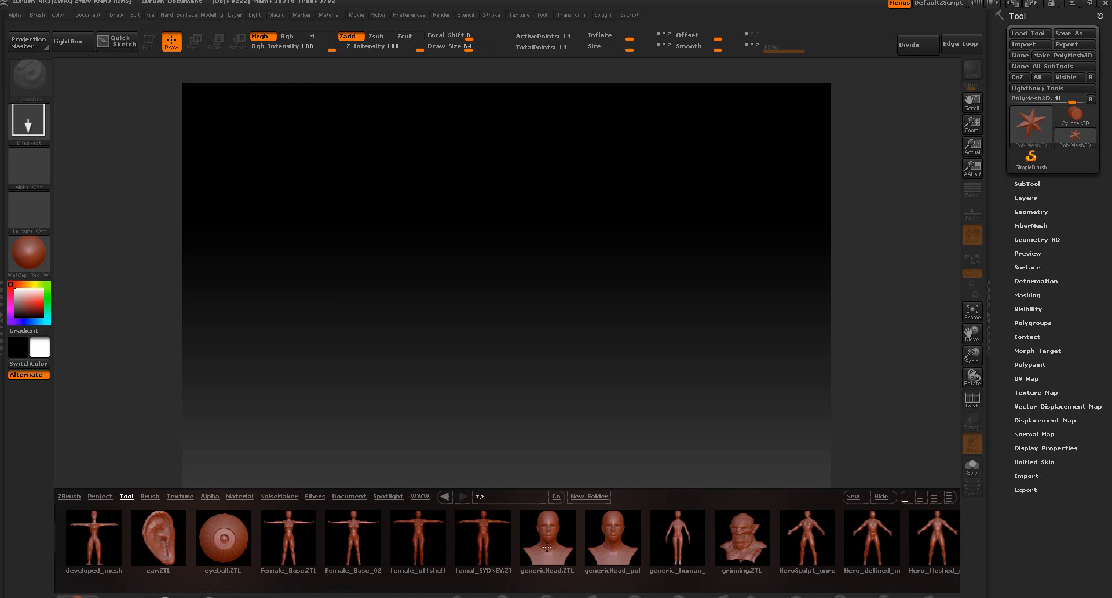
double_click(547, 546)
drag(489, 290, 483, 158)
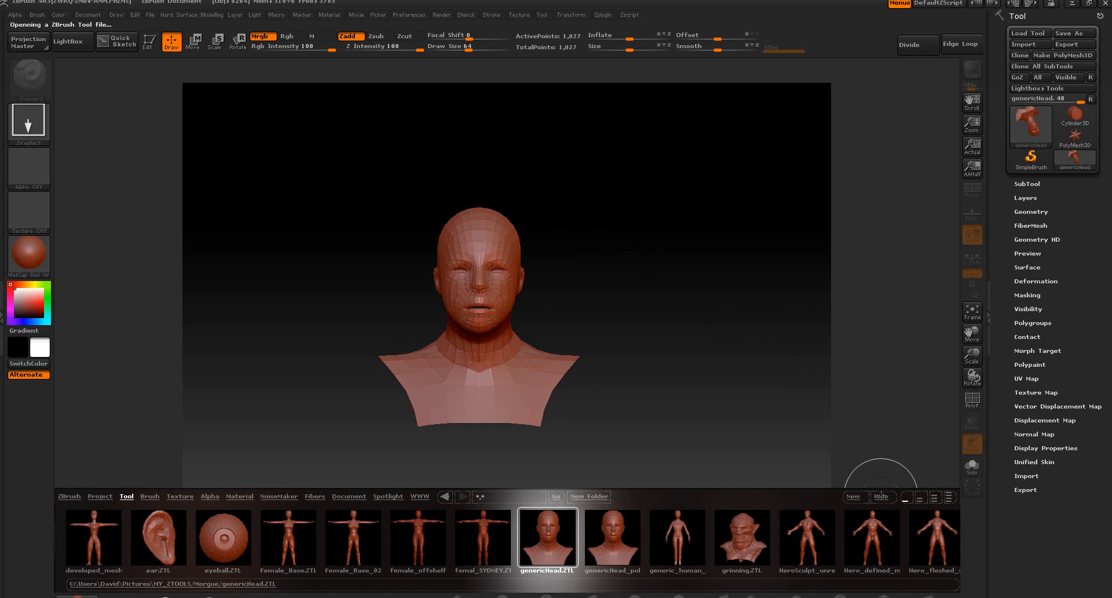
click(881, 496)
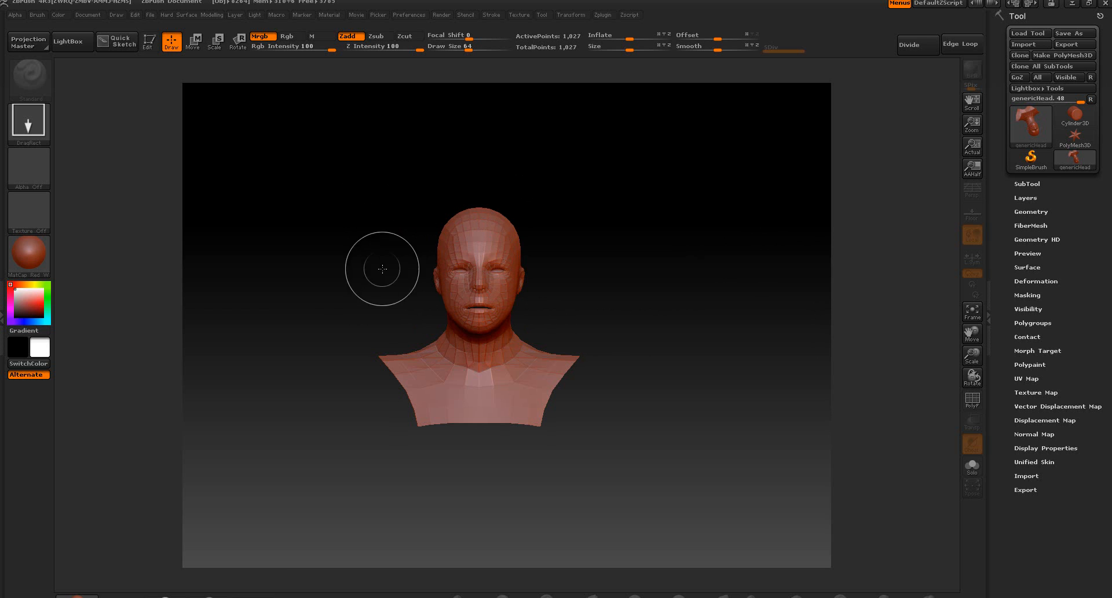
Enable Edit mode for the head and switch its material to FastShader
click(254, 594)
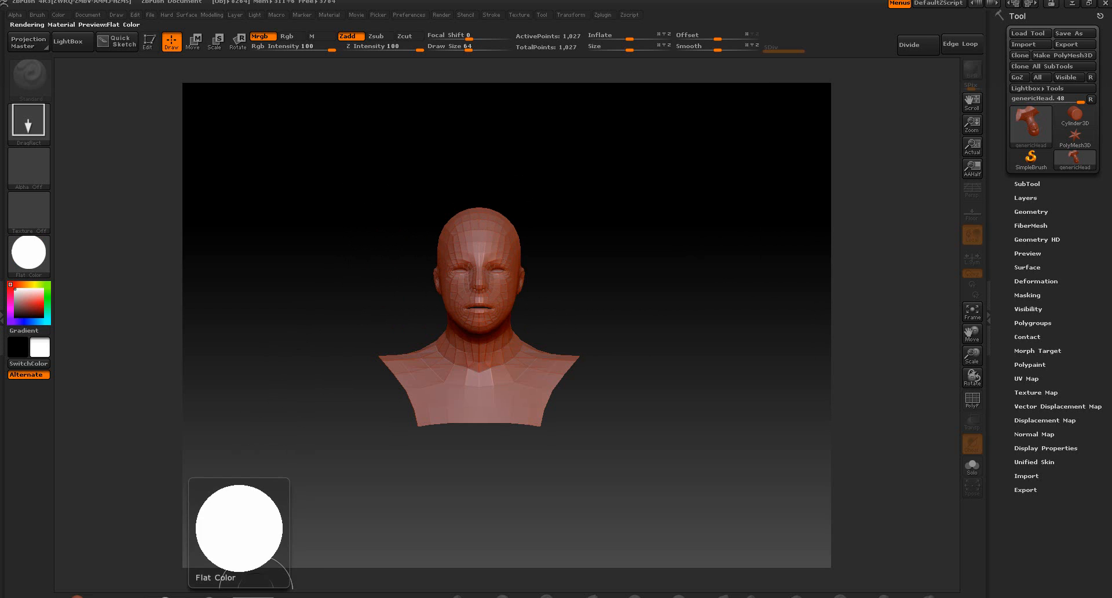
click(150, 40)
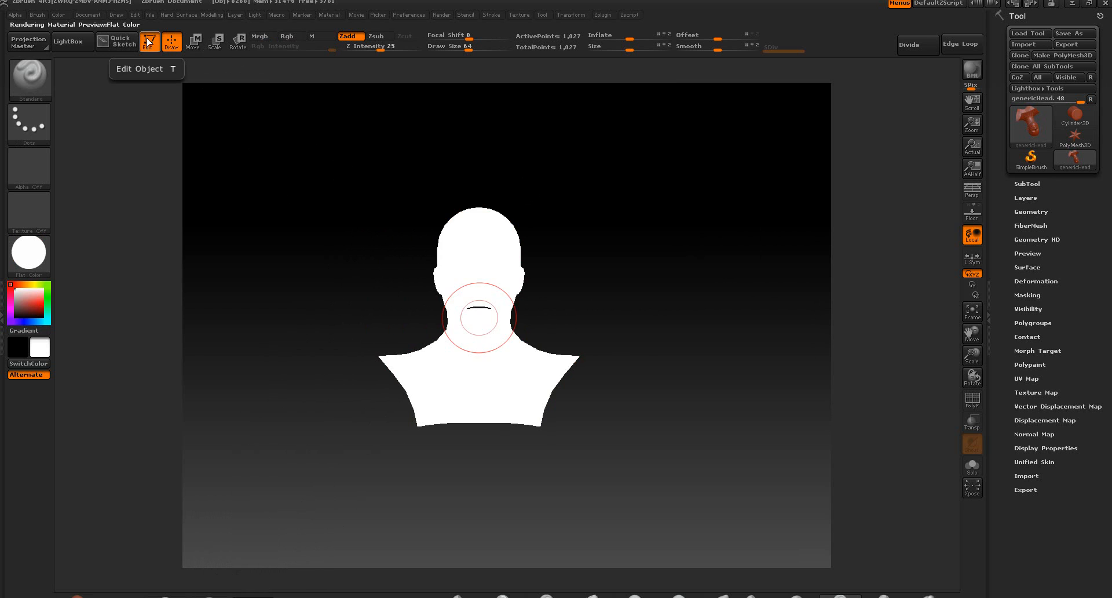
click(165, 596)
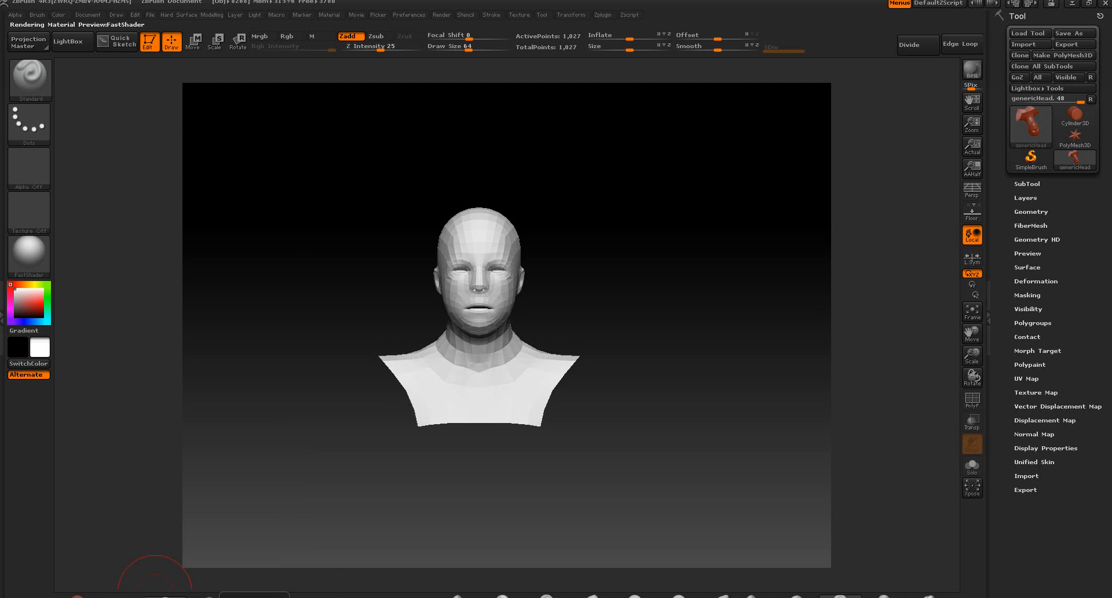
Apply the Flat Color material to the head and darken its color to a near-black teal
click(253, 596)
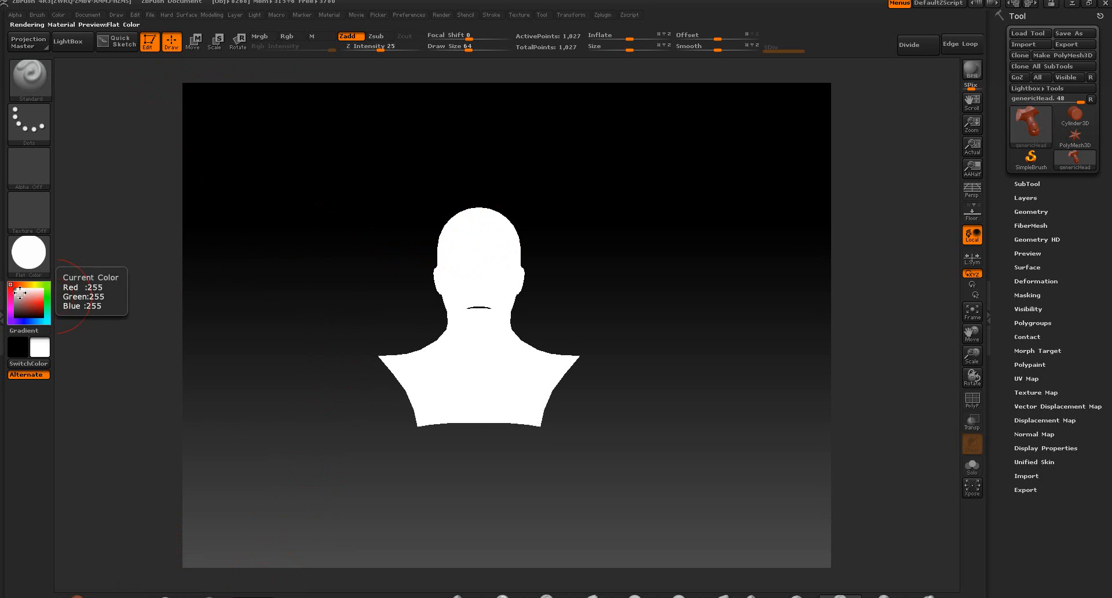
click(43, 316)
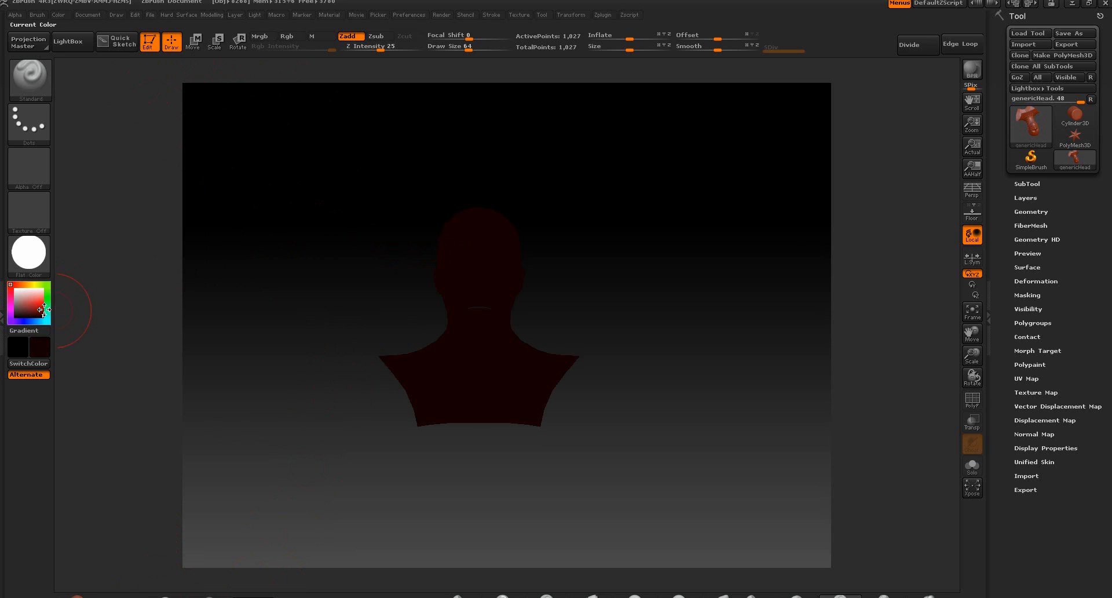
click(41, 316)
drag(42, 316, 45, 319)
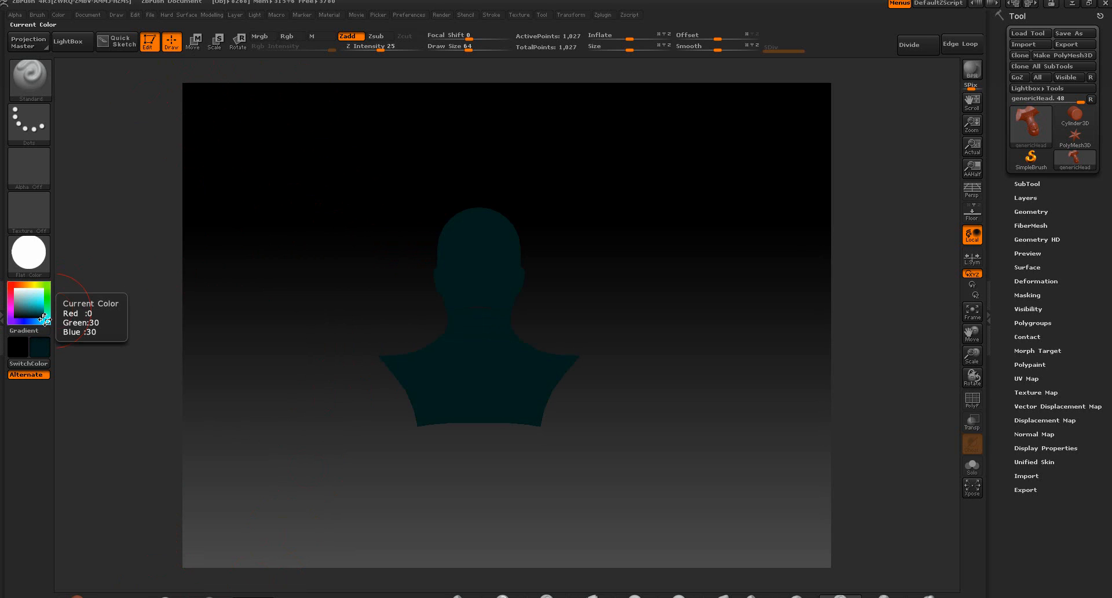
click(43, 317)
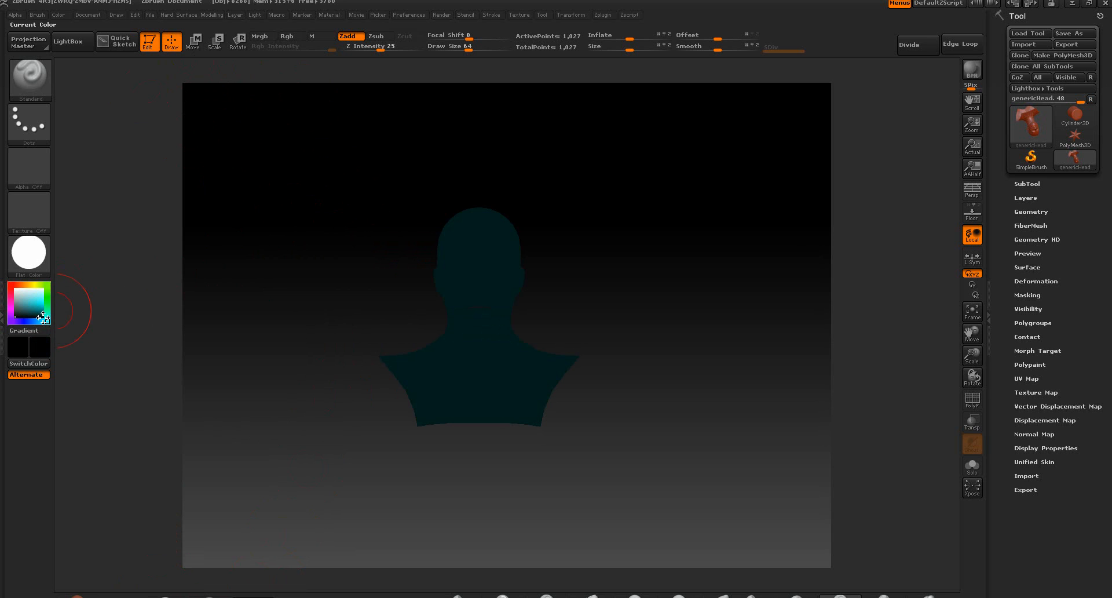
drag(43, 317, 45, 317)
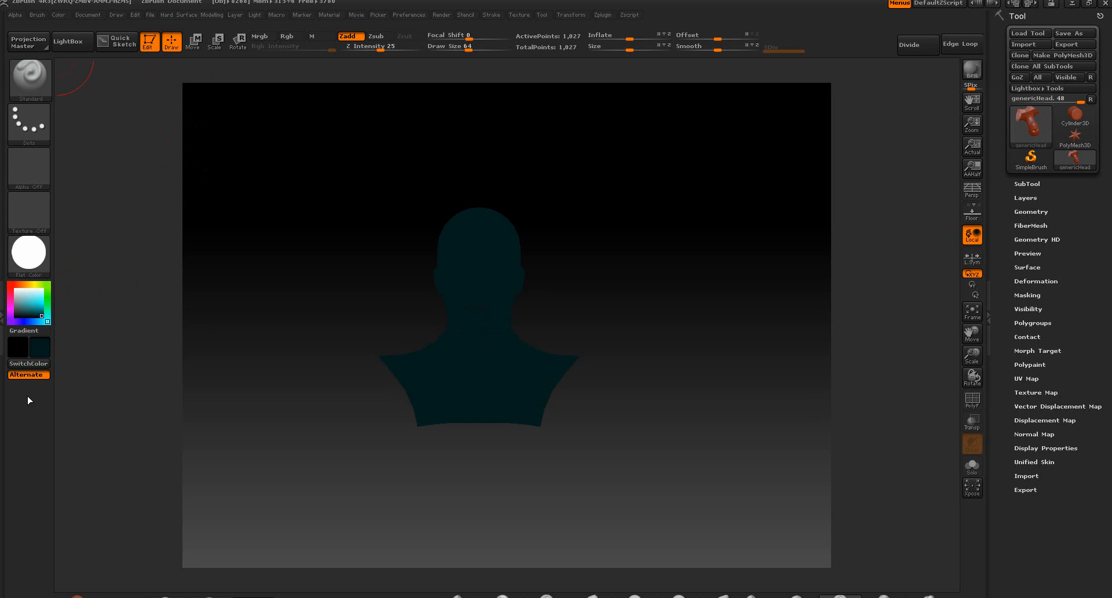
Set the secondary color to white, switch it to the main color and apply it as the document background
click(19, 354)
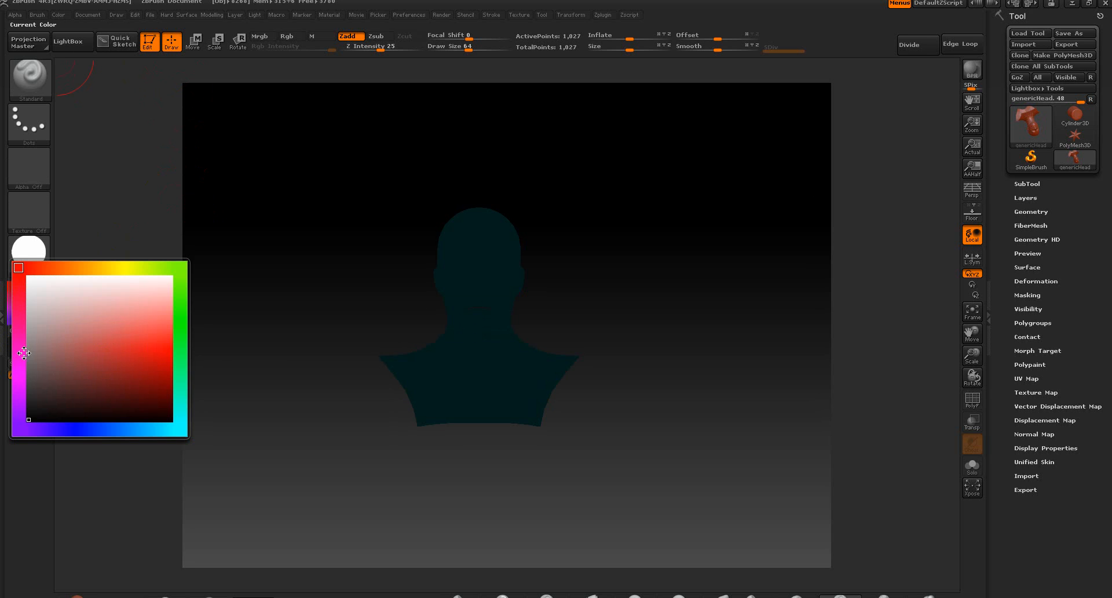
click(28, 277)
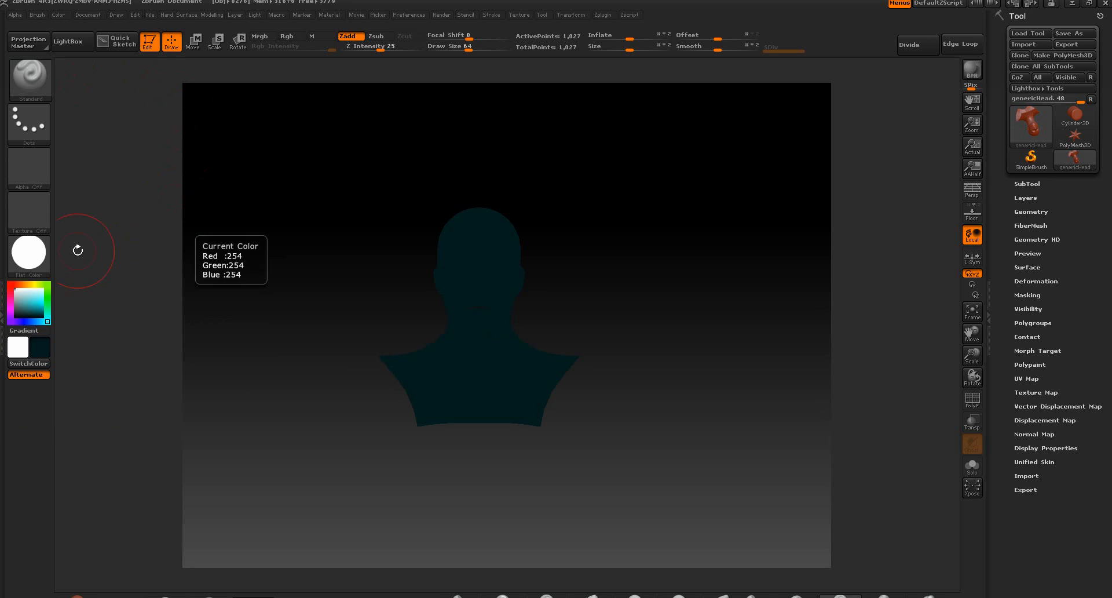
click(28, 363)
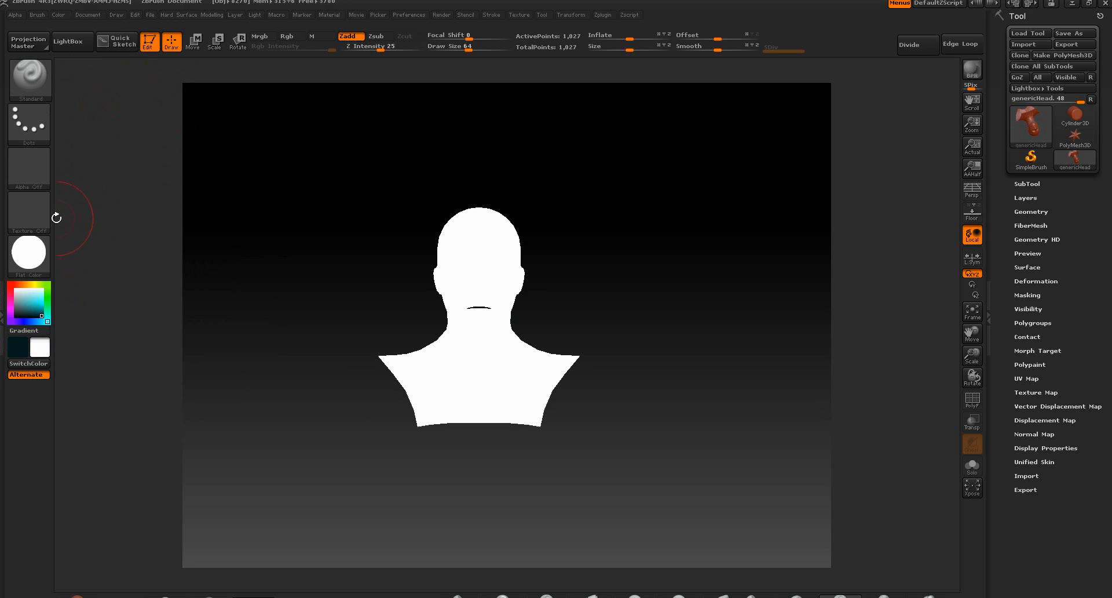
click(89, 15)
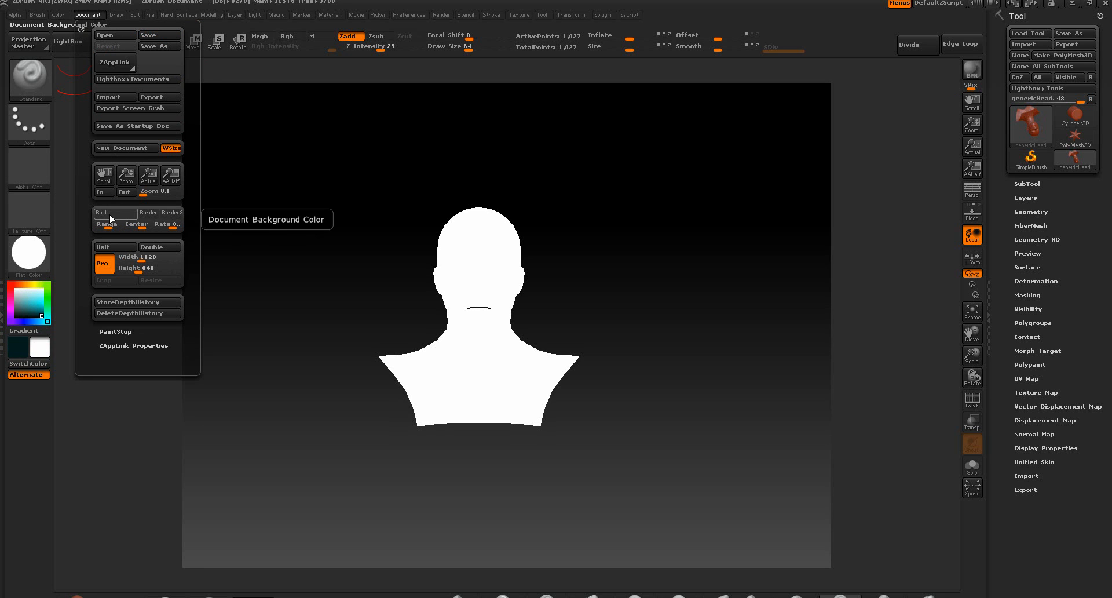
click(111, 217)
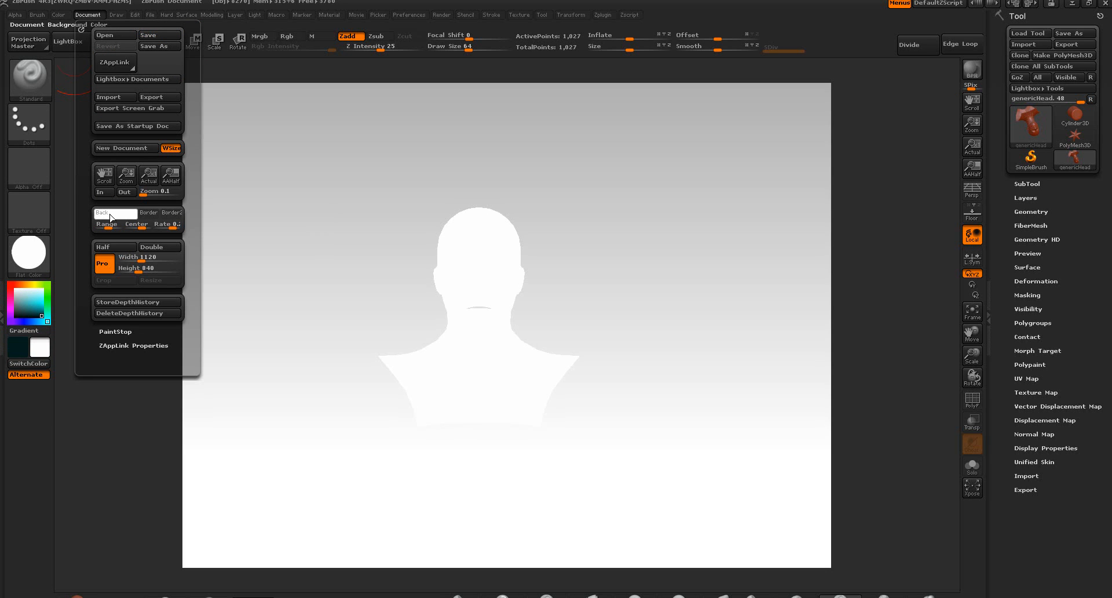
Choose a dark teal secondary color and adjust the document background range until the white has no gradient
click(25, 296)
click(15, 288)
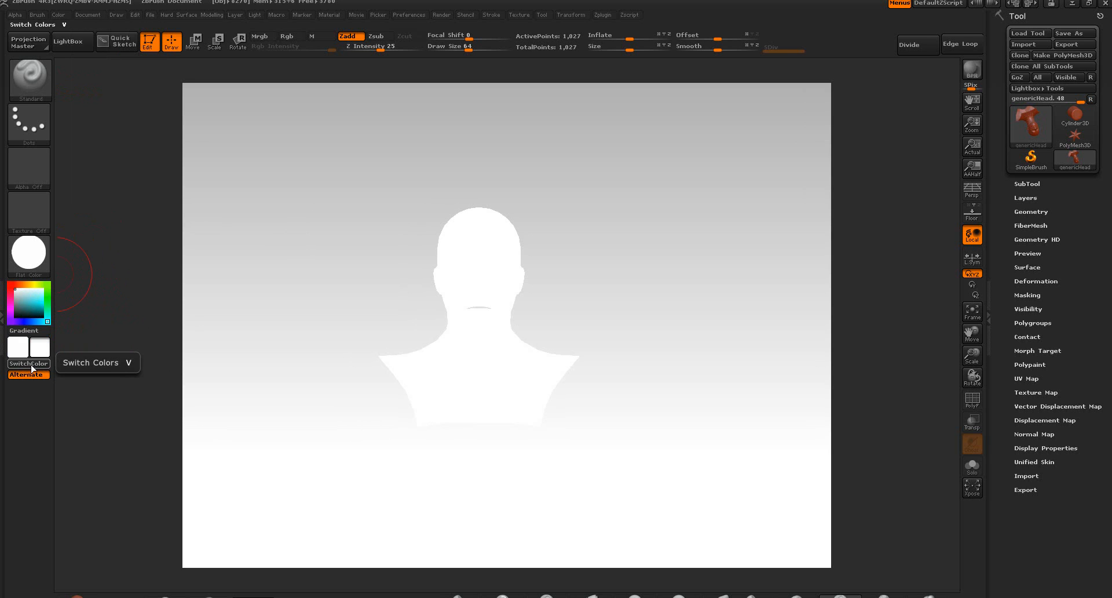
drag(26, 302, 40, 311)
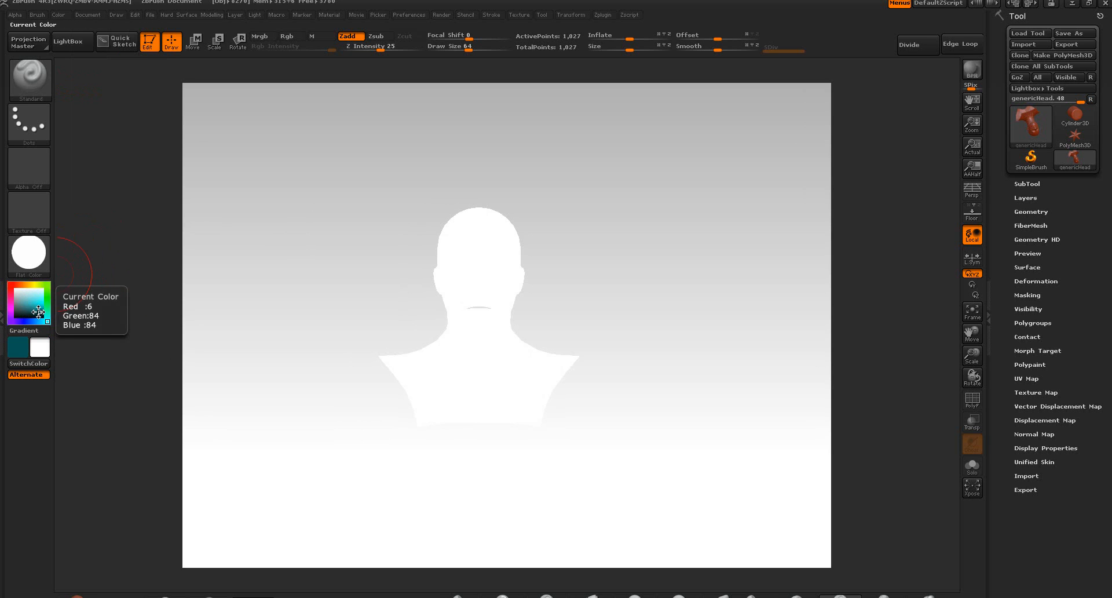
click(91, 15)
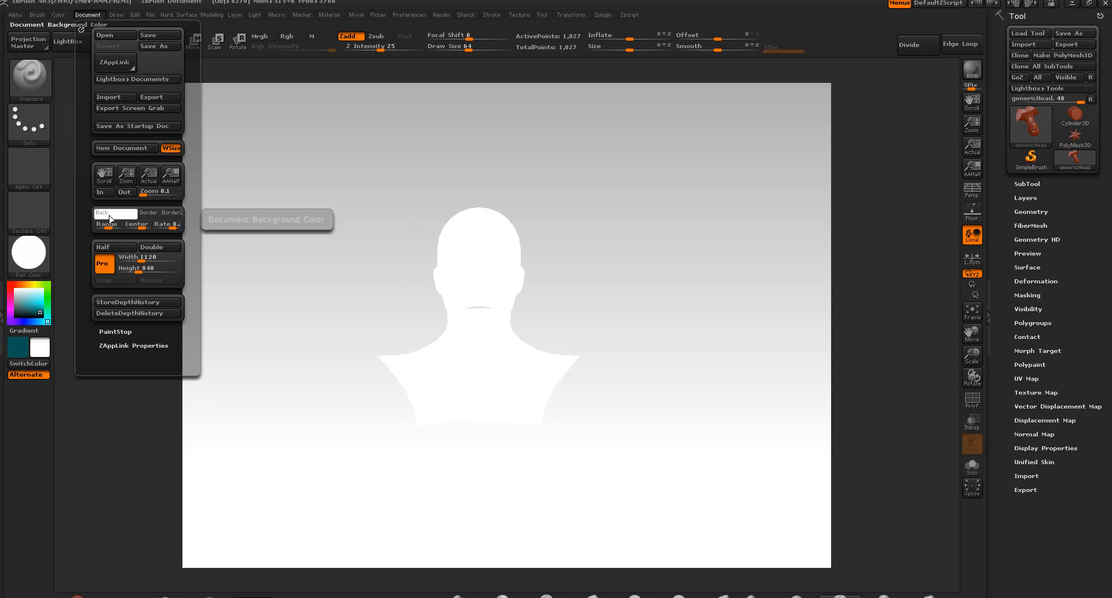
mouse_move(110, 225)
mouse_down()
mouse_move(95, 227)
mouse_move(119, 227)
mouse_up()
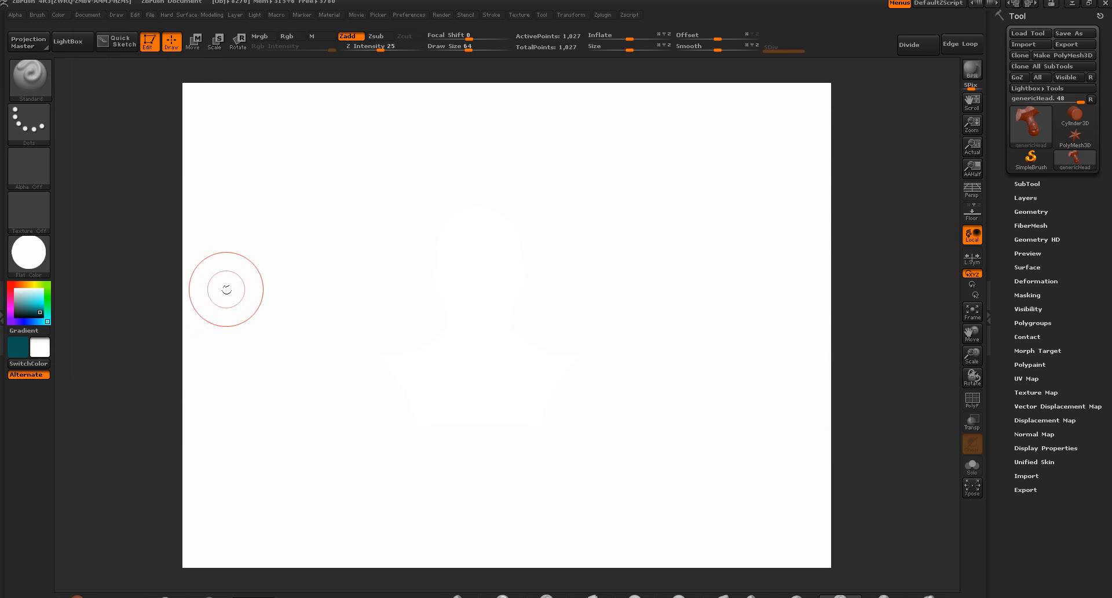
Turn the head into a near-black silhouette using the color Red 0, Green 10, Blue 10
click(30, 361)
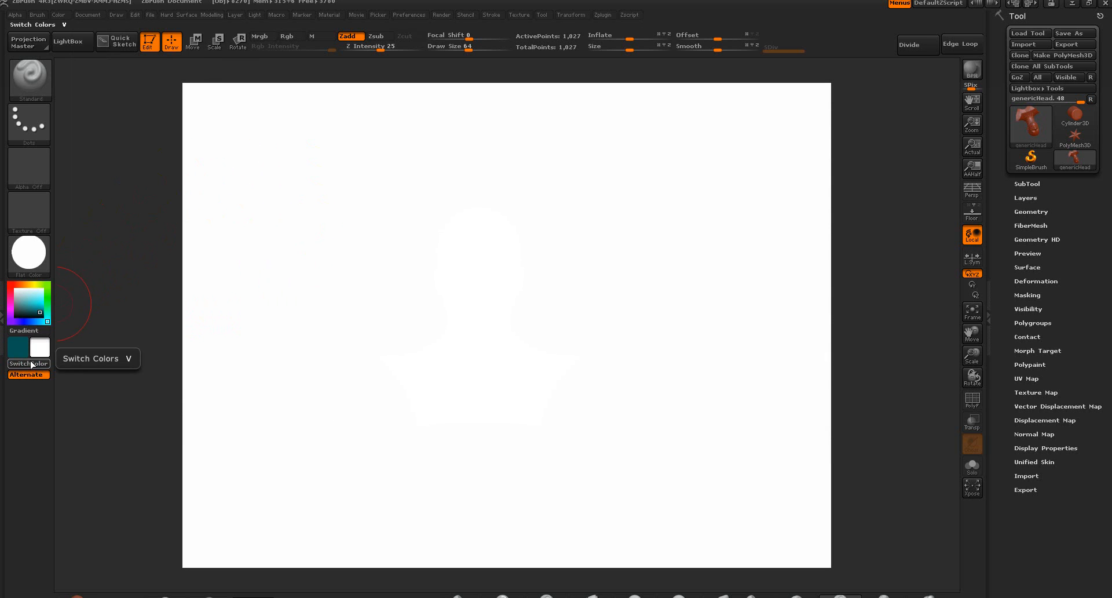
click(43, 314)
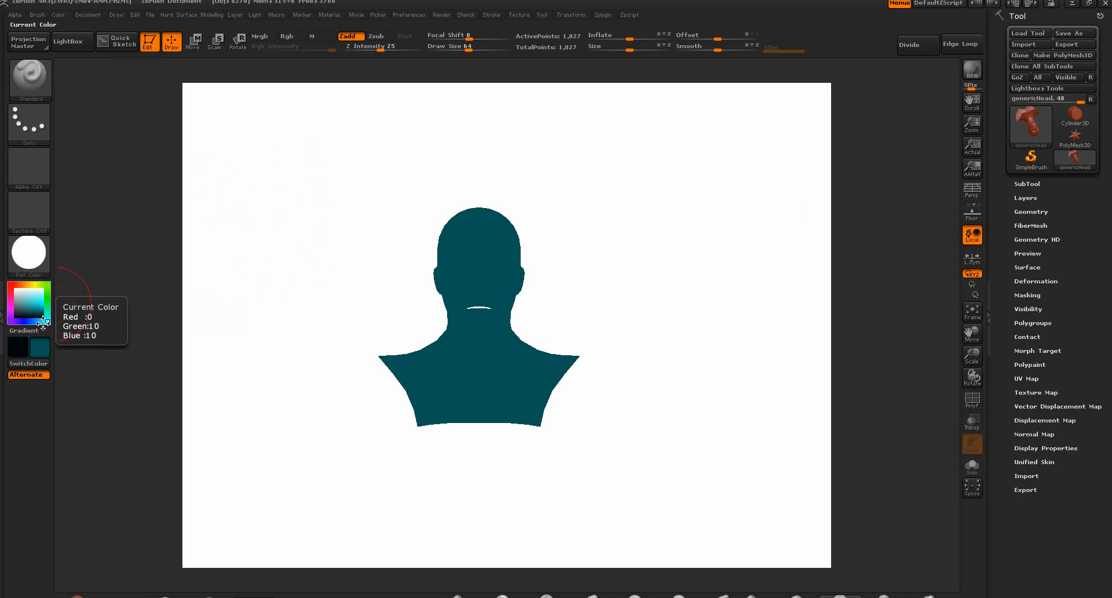
click(30, 364)
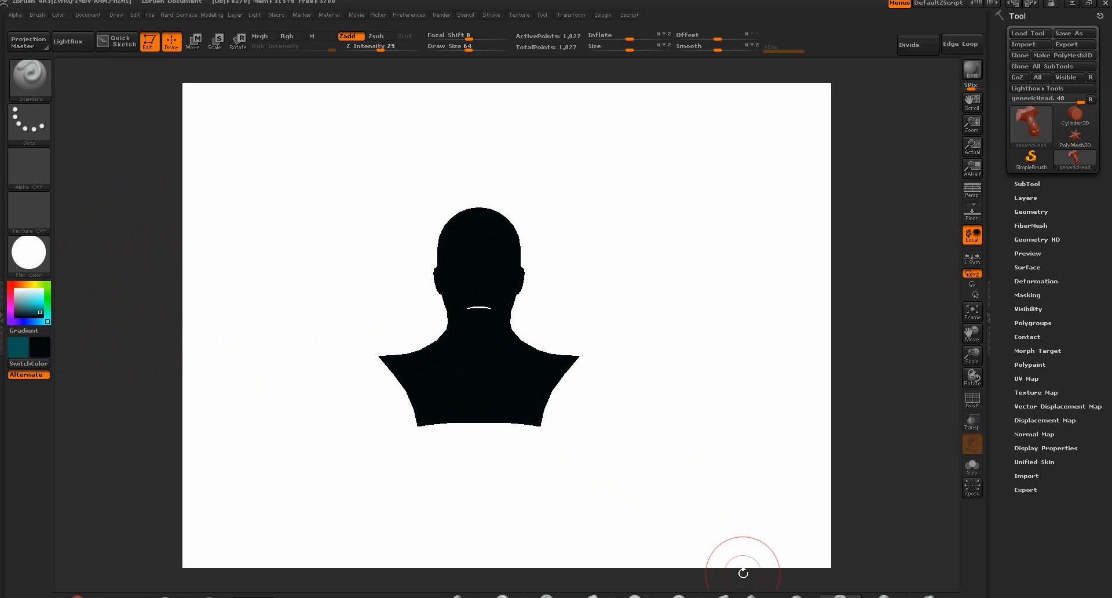
Choose the Move brush with a draw size of 113 and activate symmetry for the head
click(697, 594)
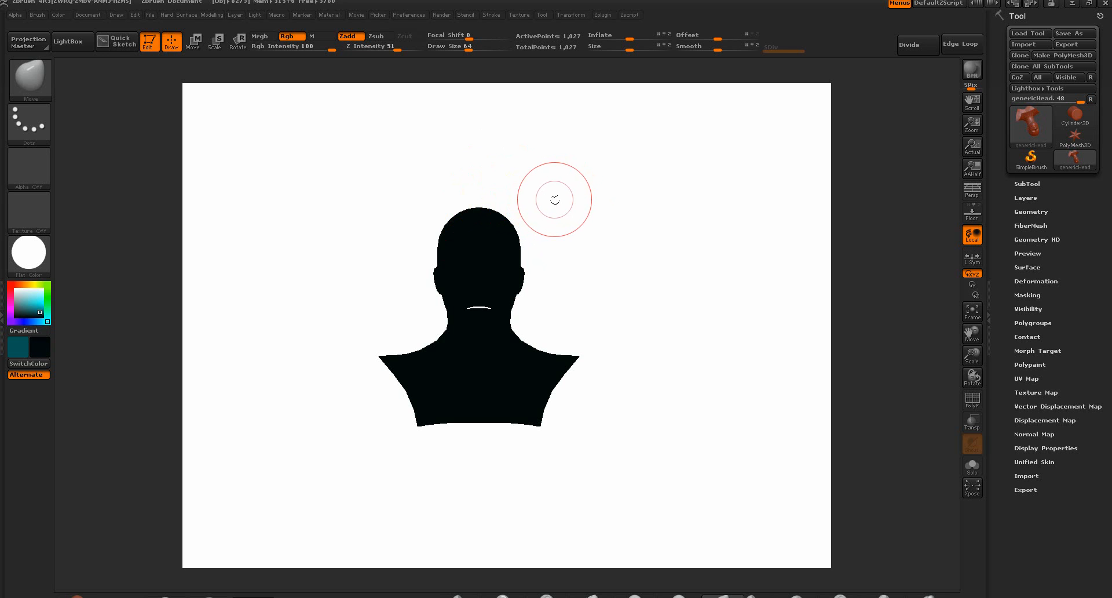
key(space)
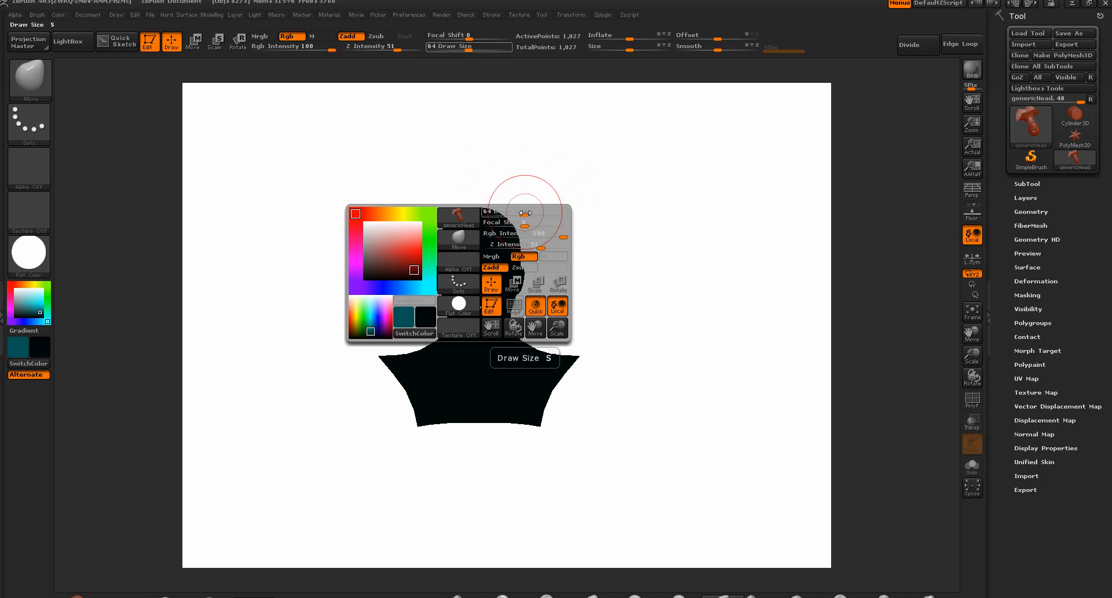
drag(520, 215, 538, 215)
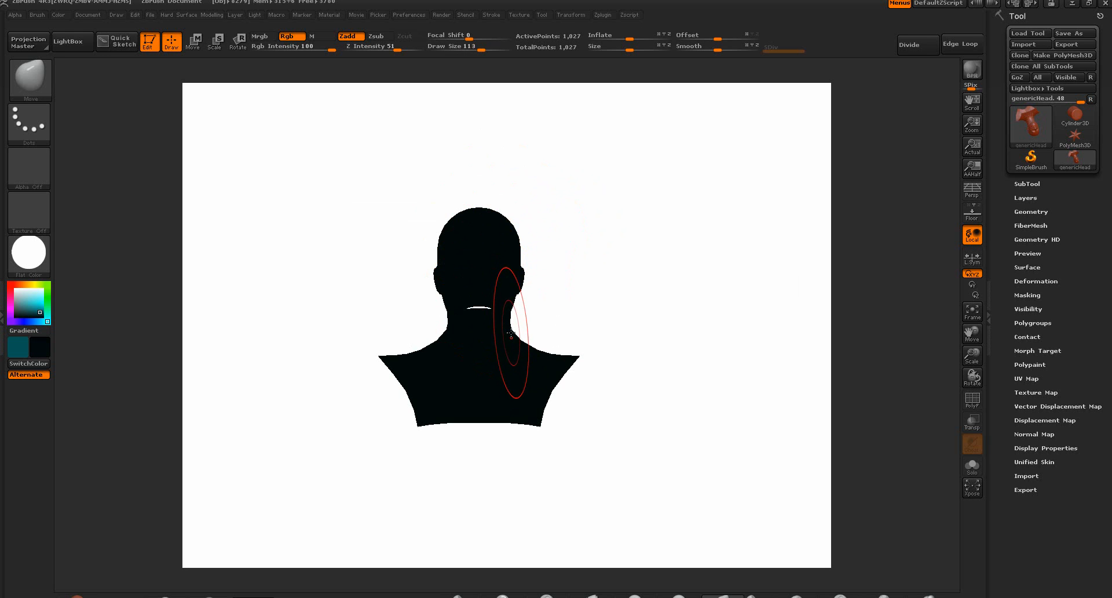
click(571, 15)
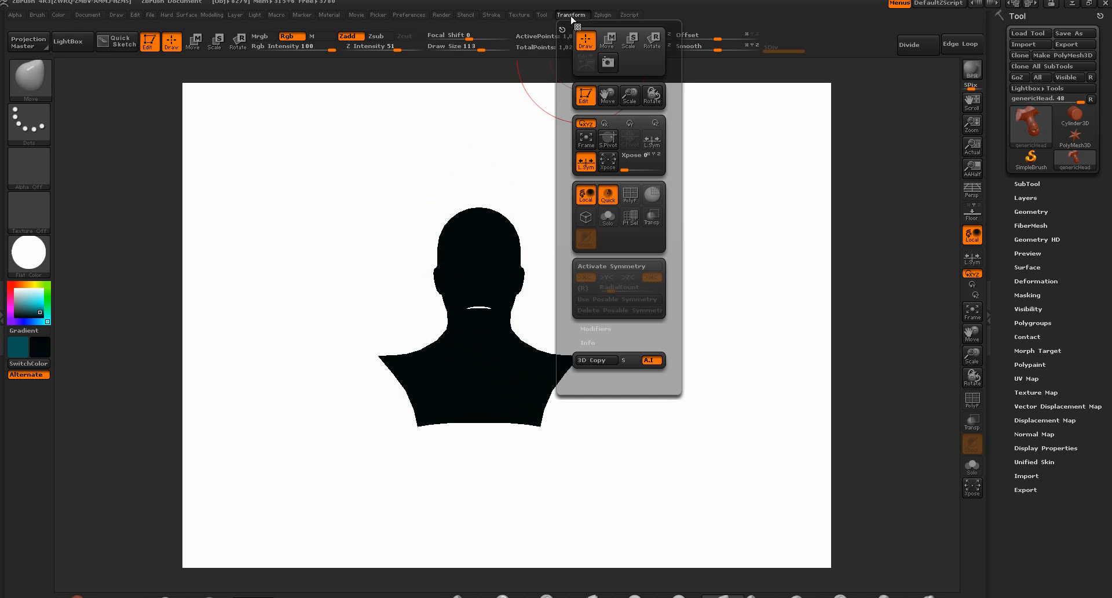
click(585, 268)
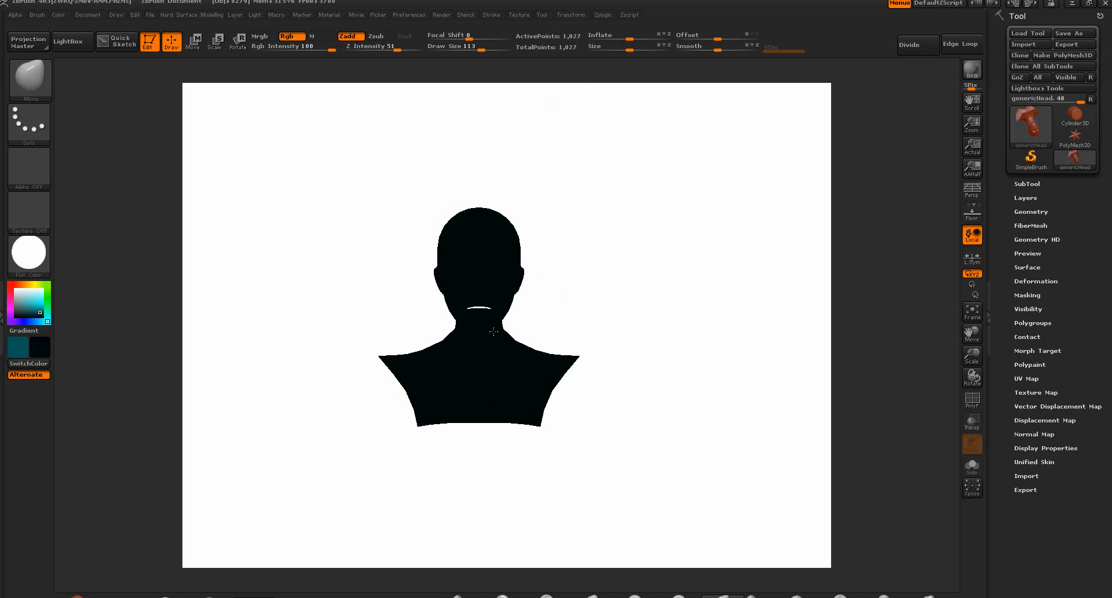
Reshape the front silhouette of the bust with a slimmer neck, a taller skull and lower, sloping shoulders
drag(489, 226, 487, 202)
key(ctrl+z)
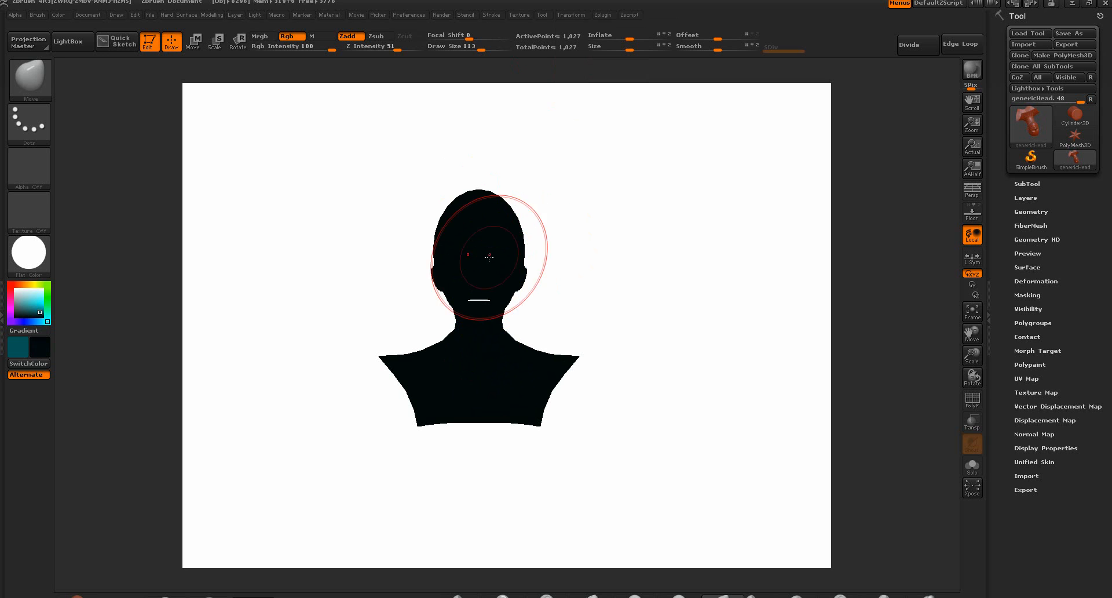
drag(572, 365, 575, 375)
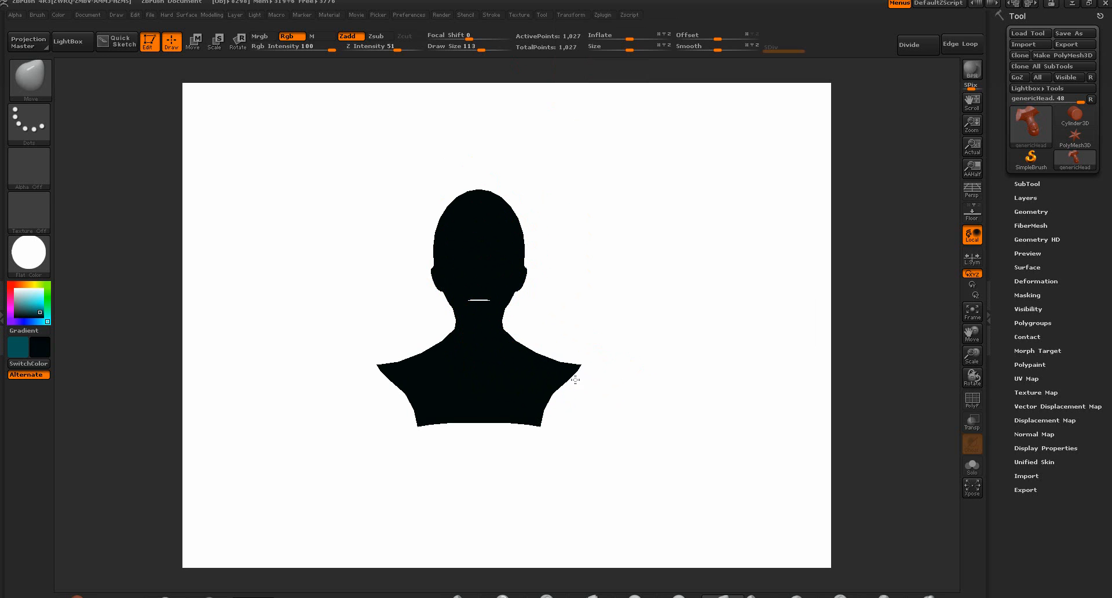
drag(528, 349, 524, 360)
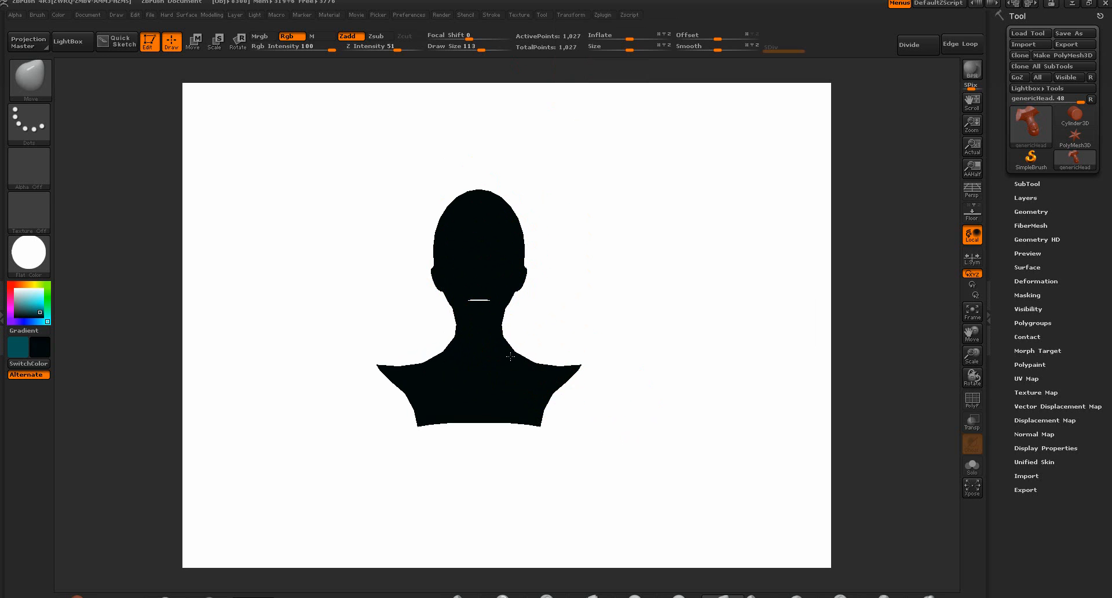
Enlarge the skull in side profile by pulling the back outward, the forehead forward and the crown upward
drag(650, 350, 602, 347)
drag(516, 258, 531, 252)
mouse_move(511, 214)
mouse_down()
mouse_move(528, 195)
mouse_move(559, 228)
mouse_move(538, 239)
mouse_up()
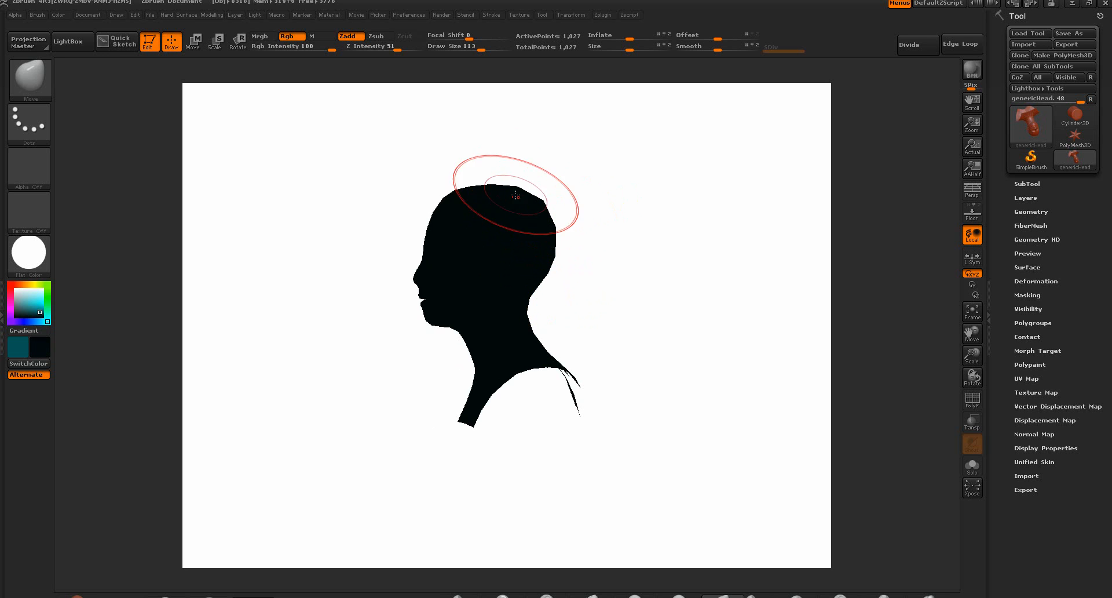
mouse_move(499, 182)
mouse_down()
mouse_move(464, 186)
mouse_move(422, 217)
mouse_up()
drag(424, 219, 446, 199)
drag(471, 192, 474, 190)
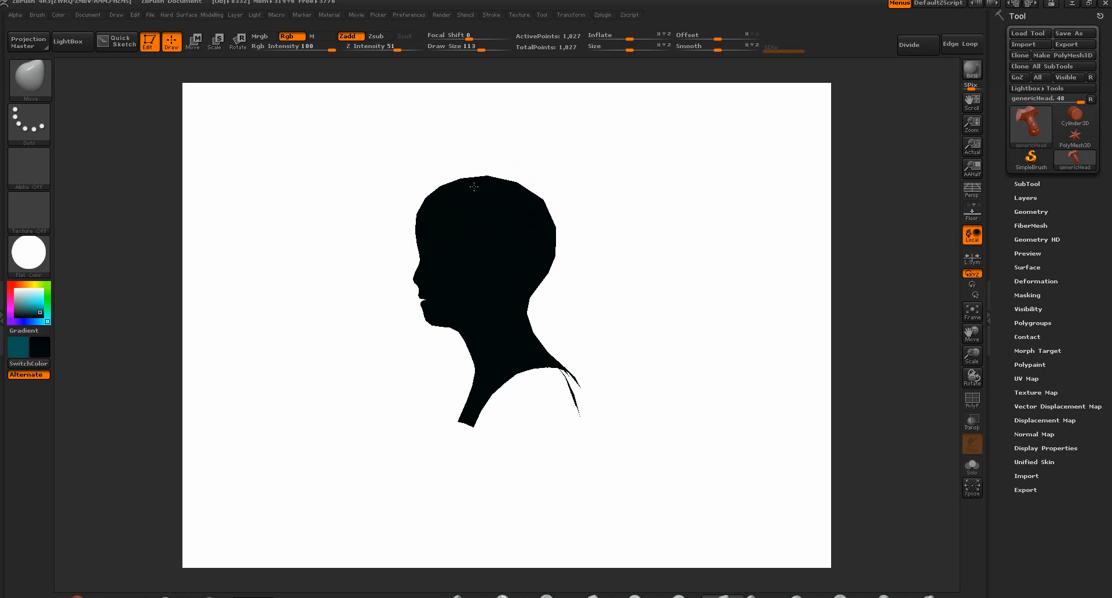
Set the draw size to 81, pull the nose and mouth forward in profile and reshape the nape
key(space)
mouse_move(429, 323)
mouse_down()
mouse_move(417, 324)
mouse_move(439, 334)
mouse_move(421, 300)
mouse_move(409, 306)
mouse_move(416, 278)
mouse_up()
key(space)
drag(524, 328, 541, 329)
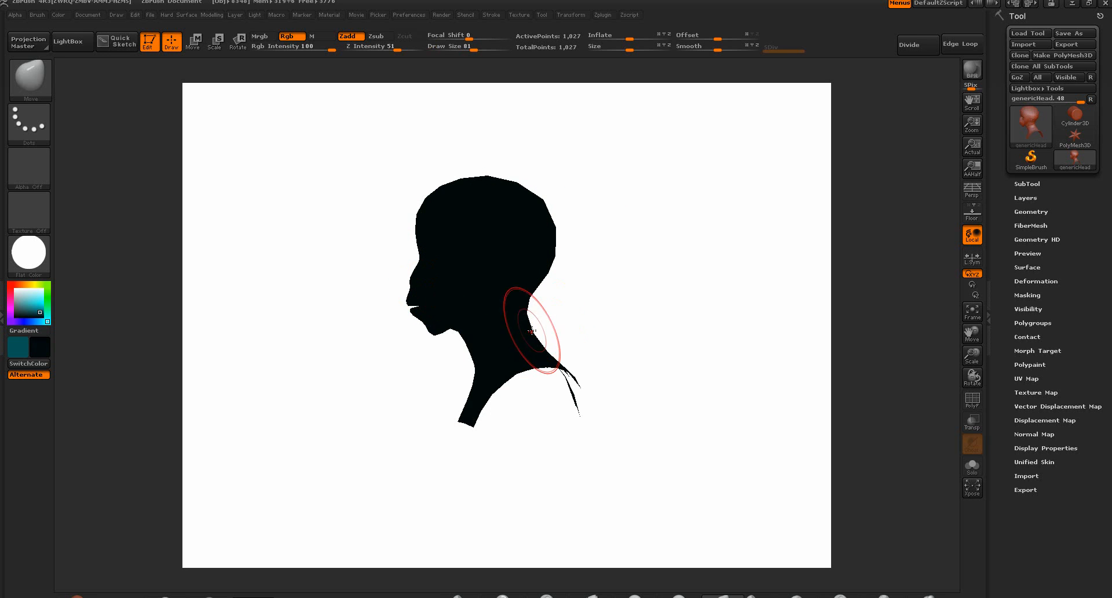
key(space)
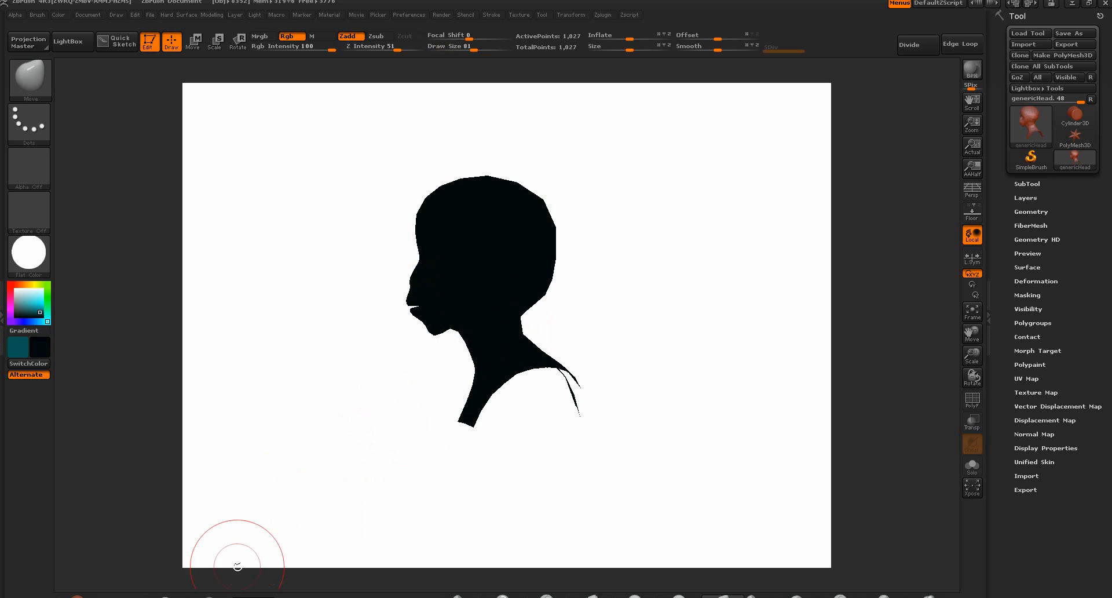
Switch the head to the MatCap Red Wax material and make a near-white tone the main color
click(166, 596)
click(78, 596)
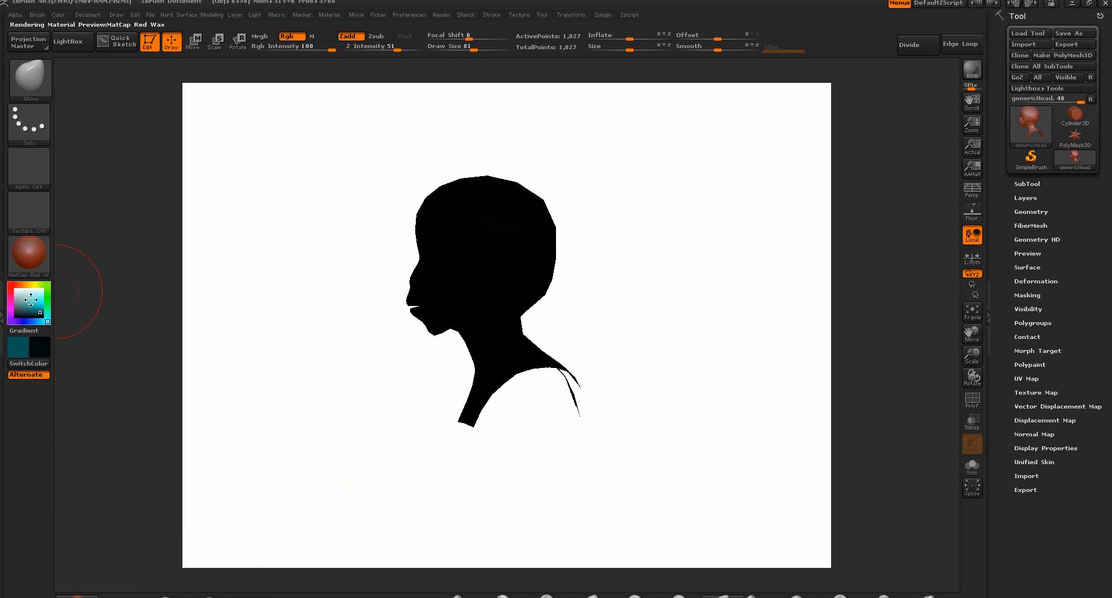
drag(28, 299, 15, 289)
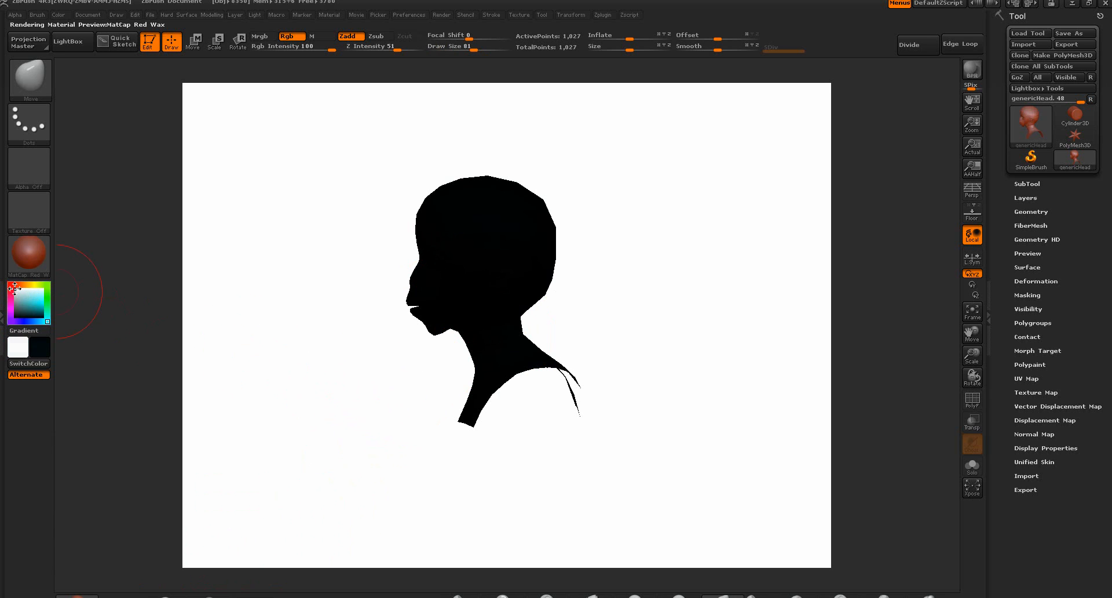
click(41, 312)
click(77, 595)
mouse_move(30, 250)
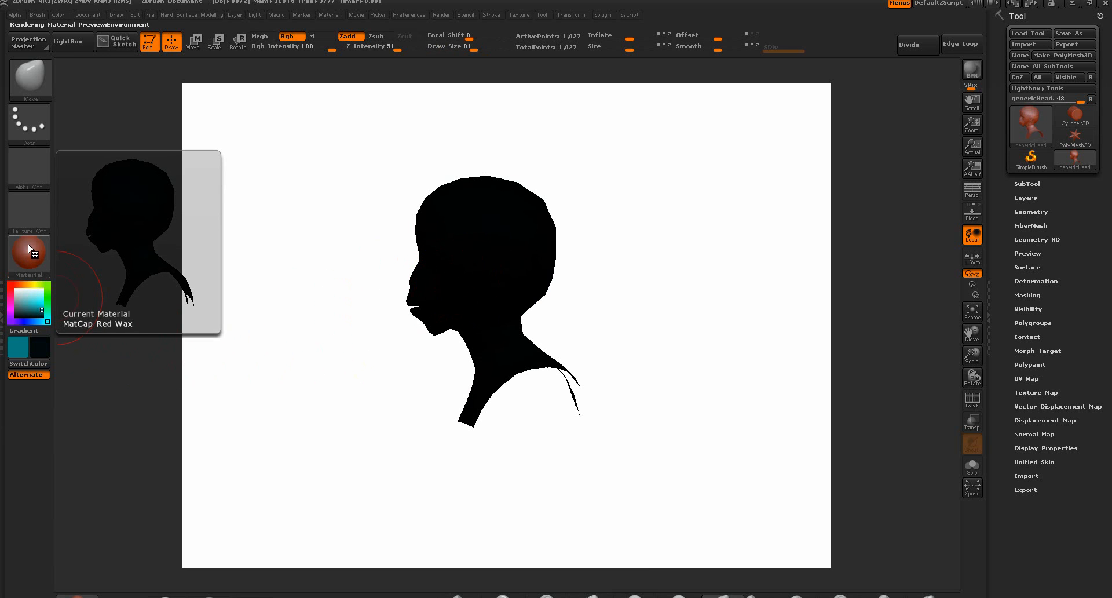
mouse_move(317, 248)
mouse_down()
mouse_move(331, 246)
mouse_move(311, 248)
mouse_up()
click(15, 289)
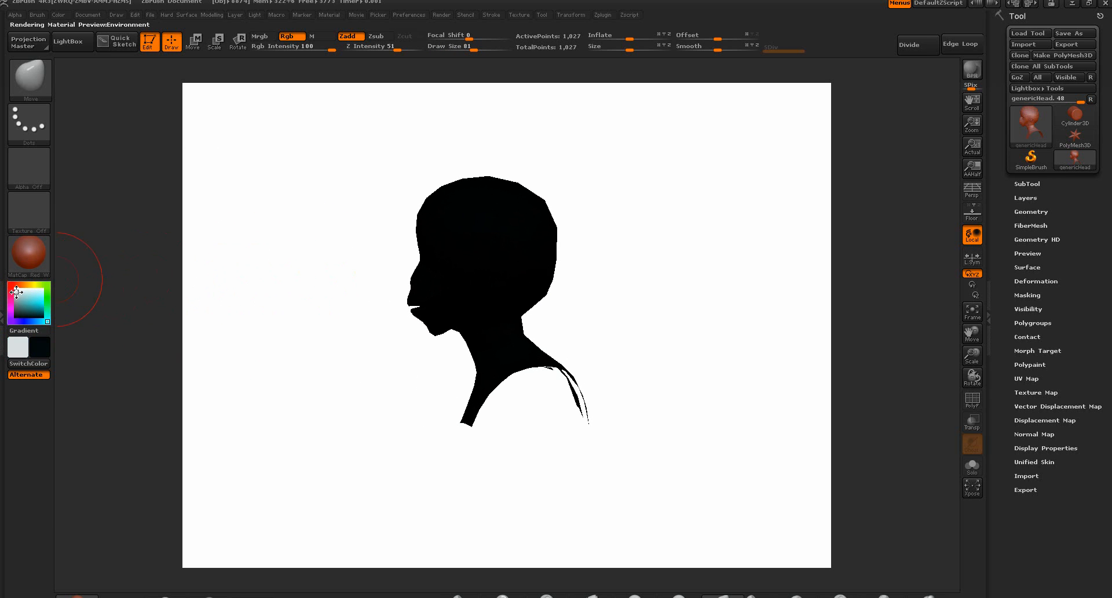
click(25, 364)
Push the forehead further forward in profile and refine the front contour of the neck
drag(243, 325, 362, 279)
drag(623, 243, 585, 246)
drag(482, 225, 468, 226)
drag(653, 251, 631, 247)
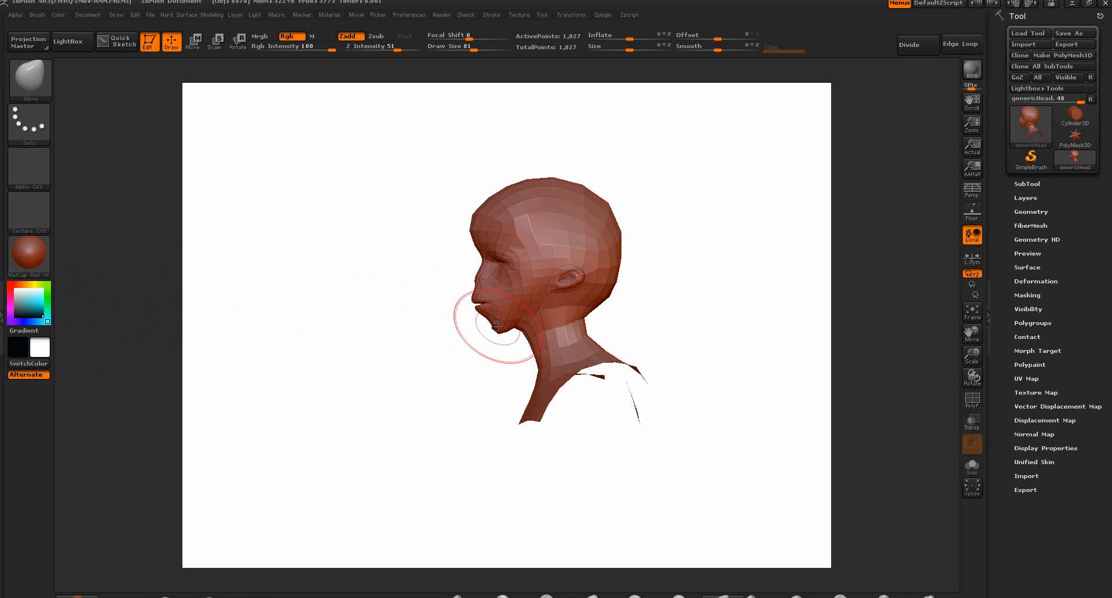
drag(547, 340, 541, 340)
drag(623, 333, 666, 329)
Set the draw size to 42 and pull the ears upward and outward to enlarge them
key(space)
drag(567, 271, 571, 271)
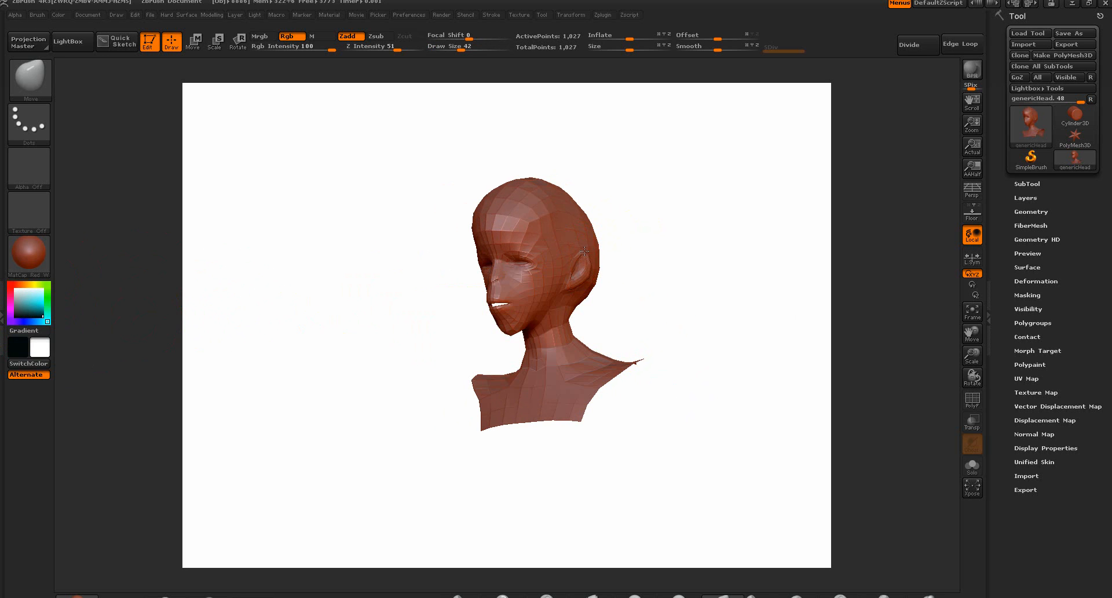
drag(638, 298, 600, 271)
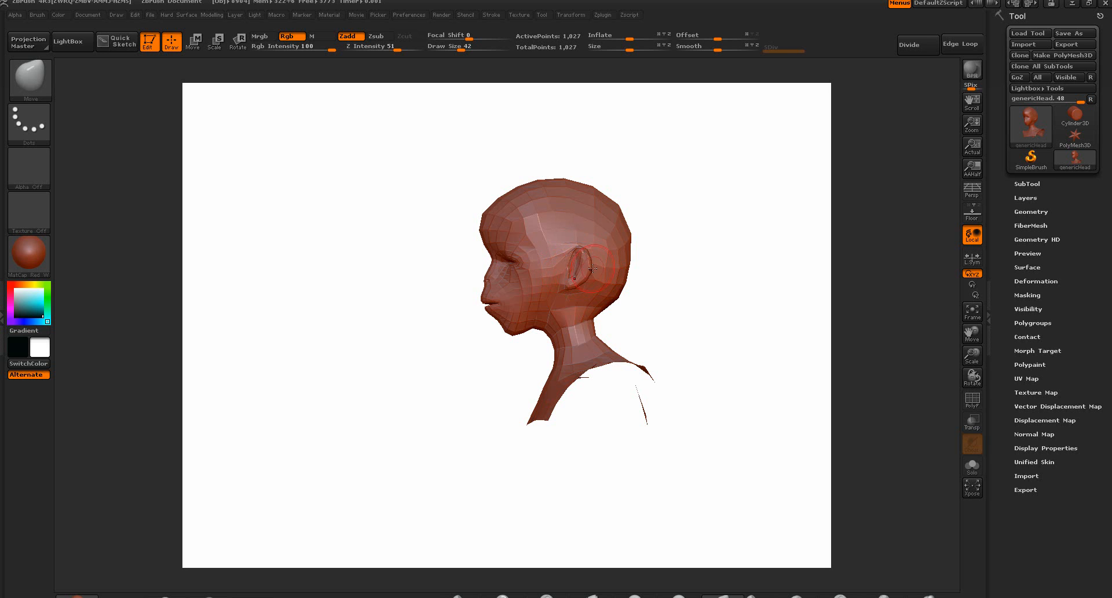
Set the draw size to 71 and extend the lower back of the skull outward and down over the nape
key(space)
mouse_move(628, 278)
mouse_down()
mouse_move(671, 293)
mouse_move(666, 280)
mouse_up()
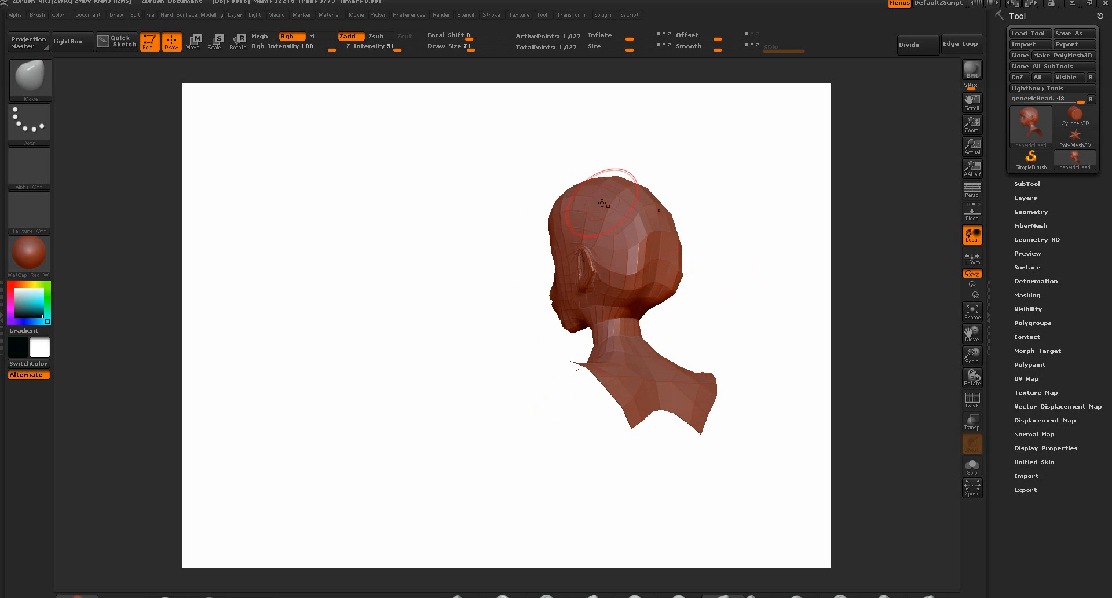
drag(614, 196, 672, 190)
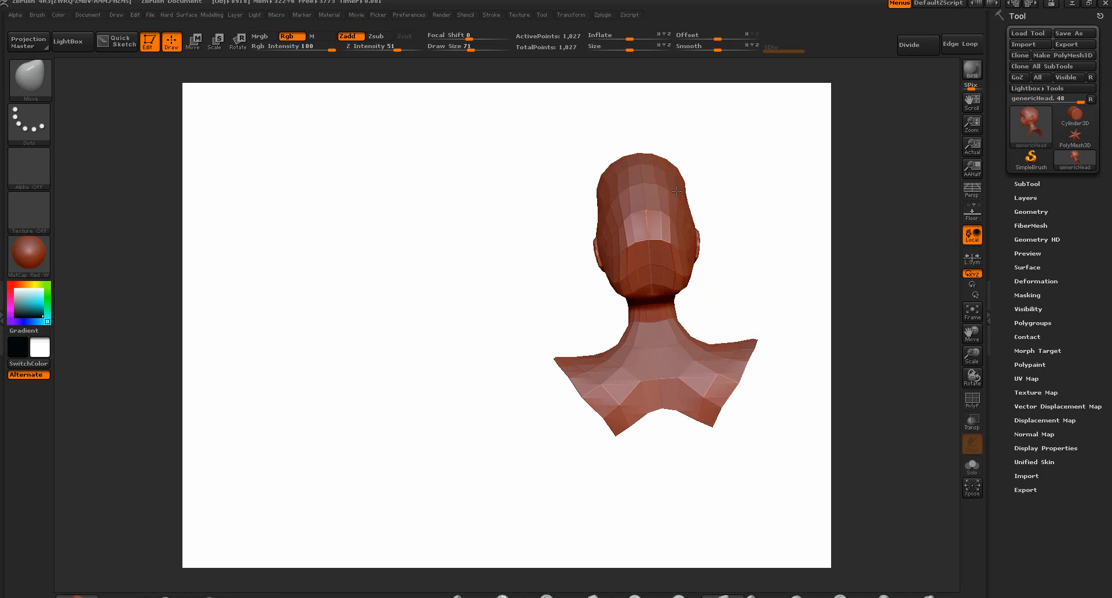
drag(722, 216, 767, 220)
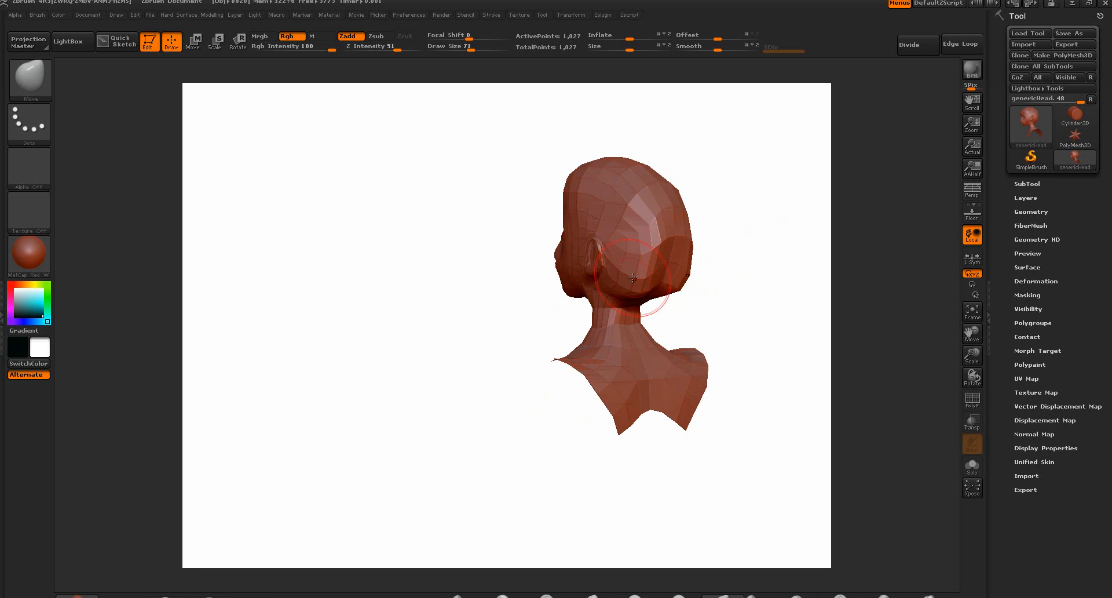
mouse_move(714, 290)
mouse_down()
mouse_move(640, 298)
mouse_move(723, 280)
mouse_up()
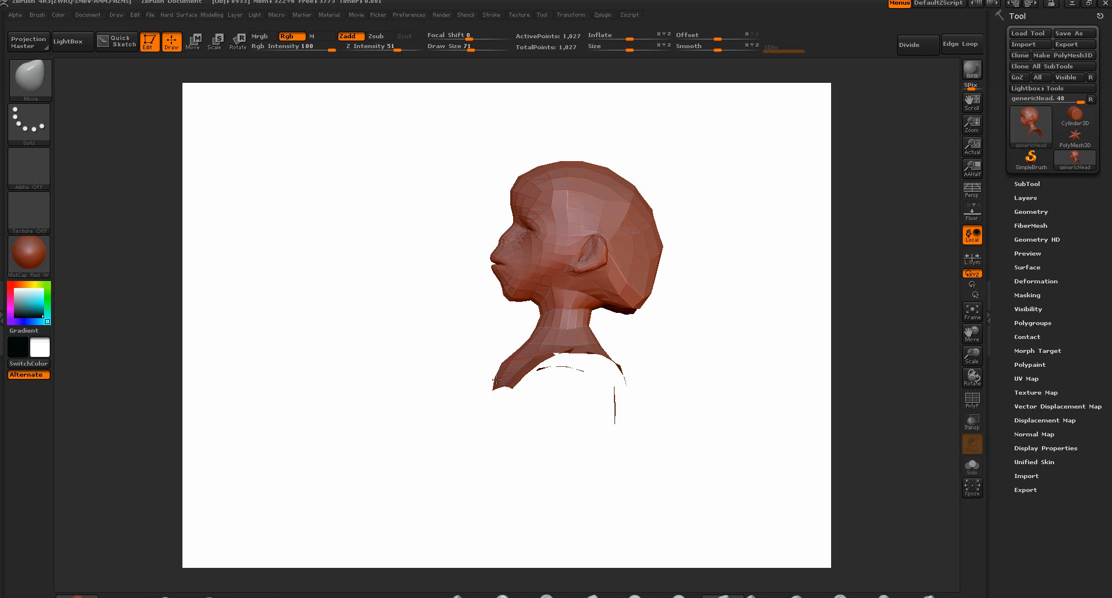
Reshape the pointed shoulder ends of the bust from the front so they are fuller and rounder
drag(606, 389, 666, 383)
drag(602, 352, 652, 395)
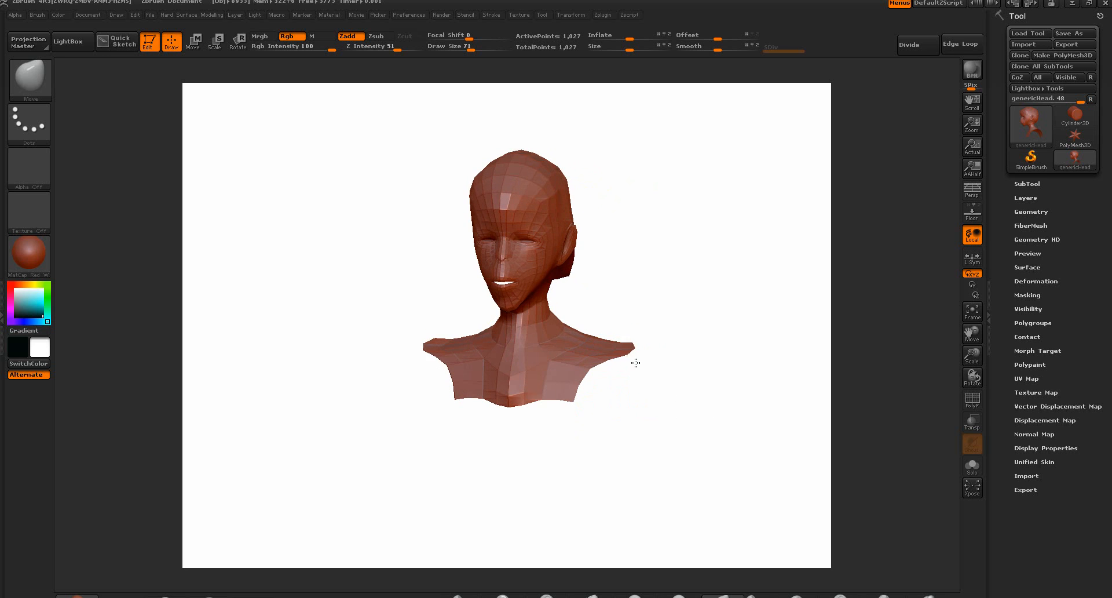
drag(608, 337, 589, 335)
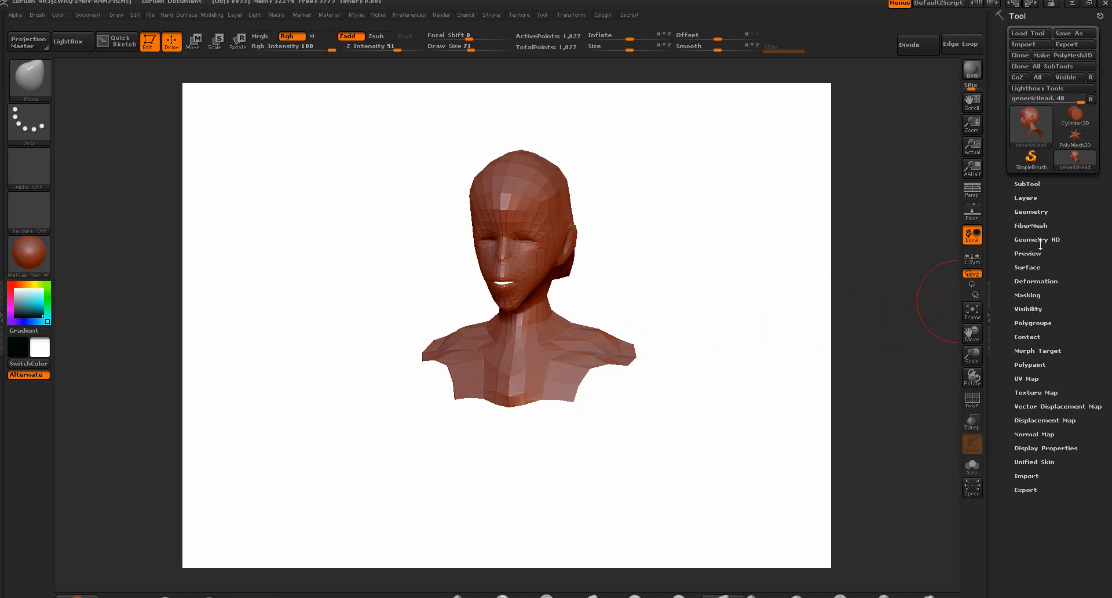
Subdivide the head mesh once to subdivision level 2 and frame the face from the front
click(1030, 212)
click(1014, 256)
mouse_move(770, 250)
mouse_down()
mouse_move(636, 262)
mouse_move(712, 274)
mouse_up()
mouse_move(615, 339)
mouse_down()
mouse_move(665, 308)
mouse_move(653, 286)
mouse_move(710, 281)
mouse_move(638, 318)
mouse_move(640, 177)
mouse_move(651, 167)
mouse_up()
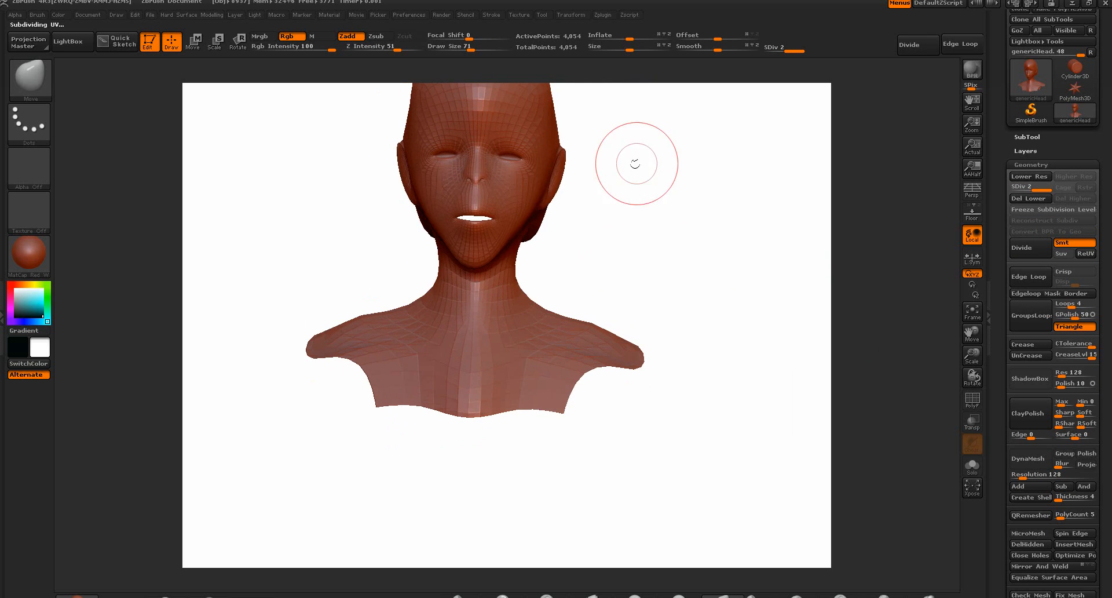
Hollow out the eye sockets starting at draw size 25, and broaden the nose and mouth area with draw size 46
key(space)
drag(530, 165, 514, 165)
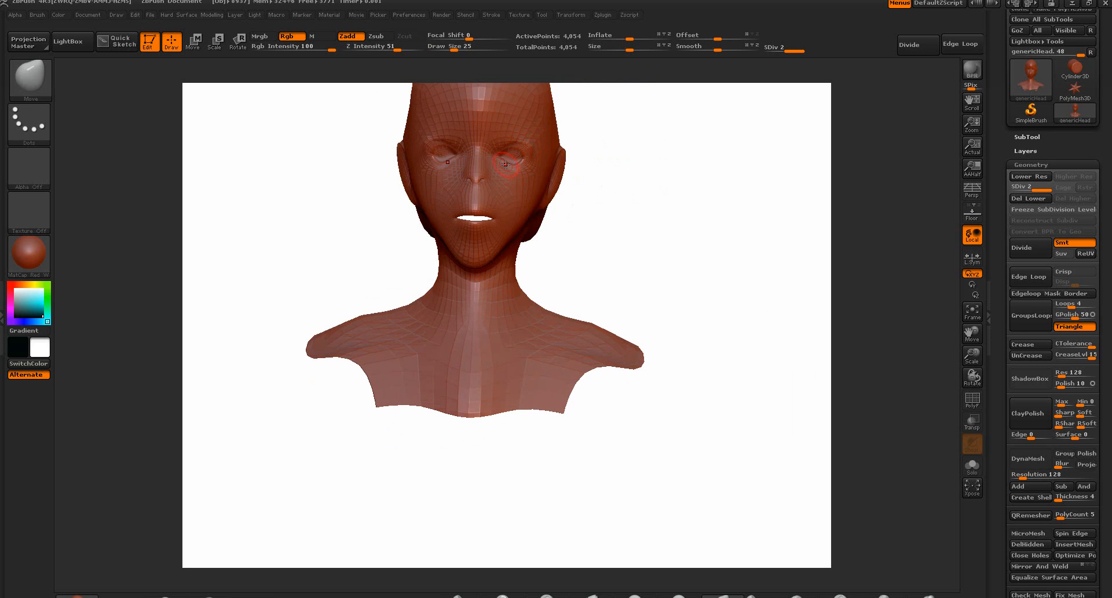
key(space)
drag(503, 167, 519, 168)
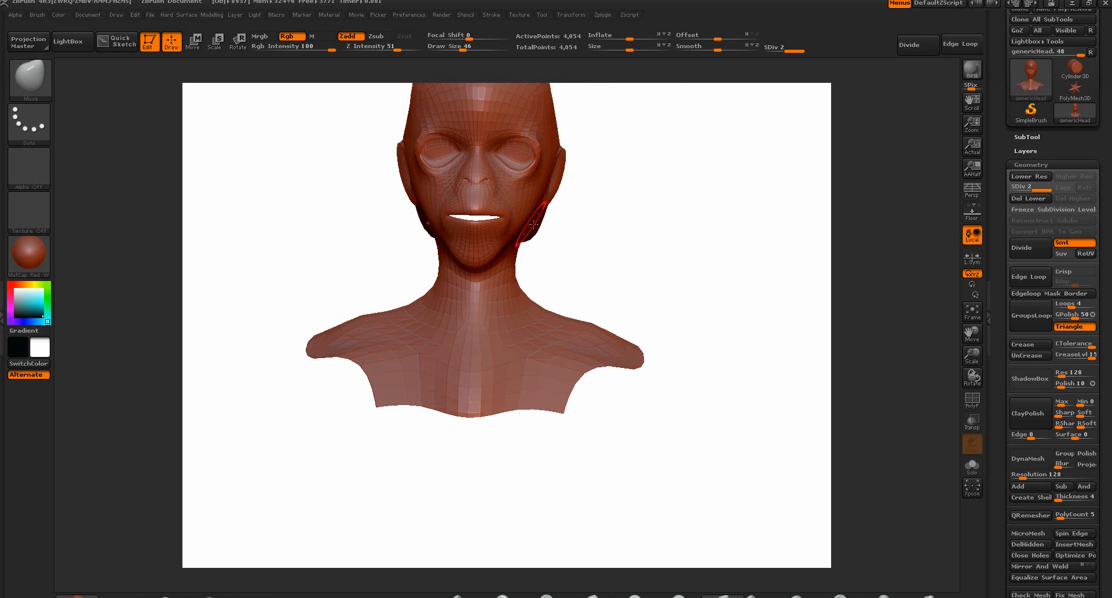
right_drag(513, 218, 595, 245)
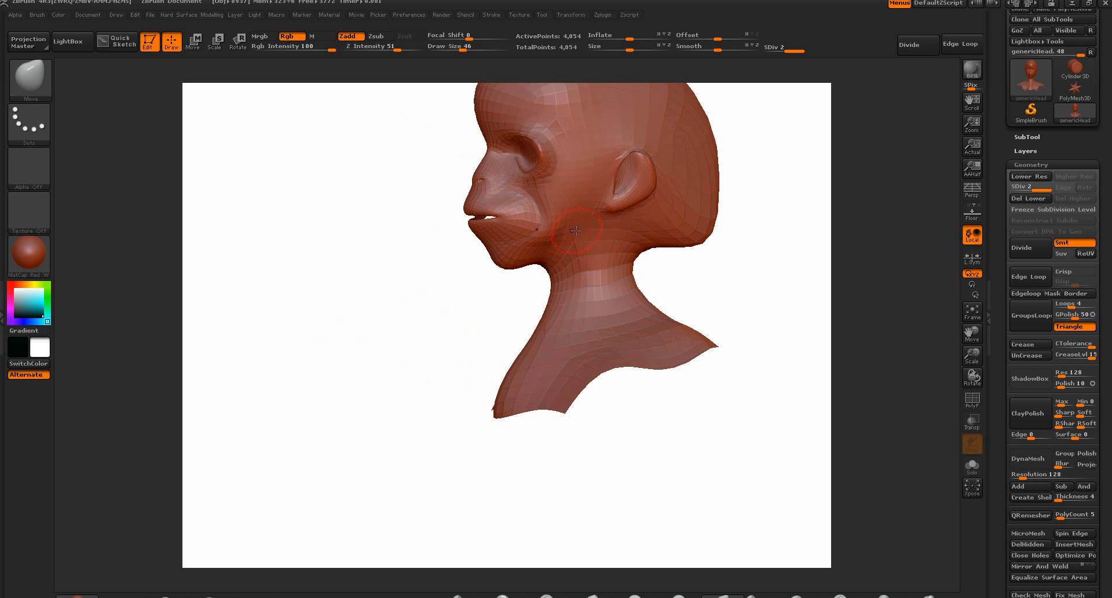
Switch the head to Flat Color with a near-black main color and place its reduced front silhouette in the canvas's upper-left corner
right_drag(695, 260, 764, 284)
click(264, 595)
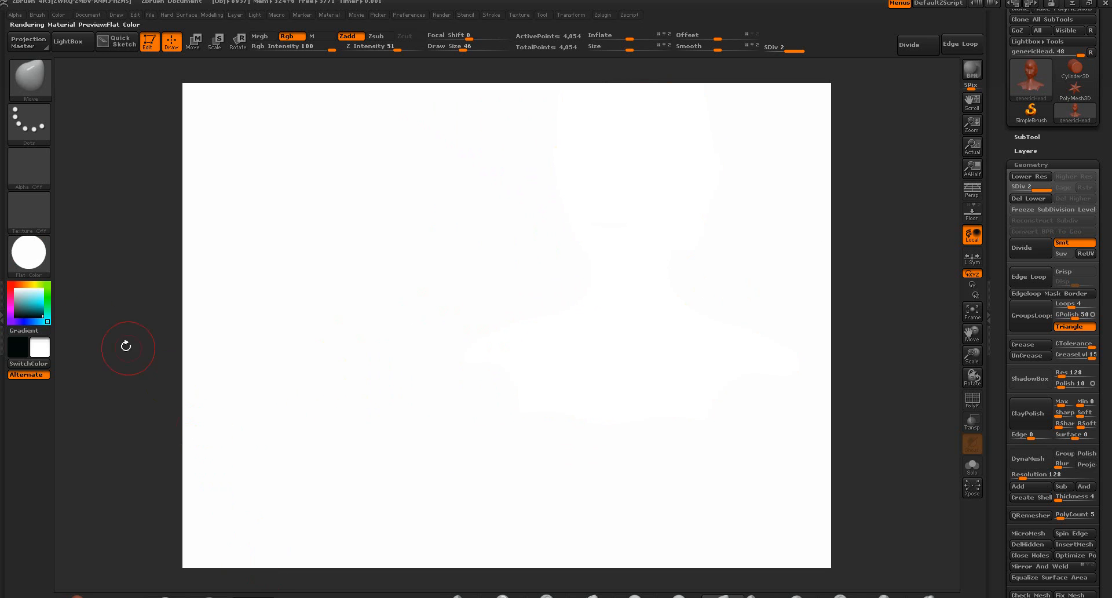
drag(29, 303, 42, 315)
click(28, 363)
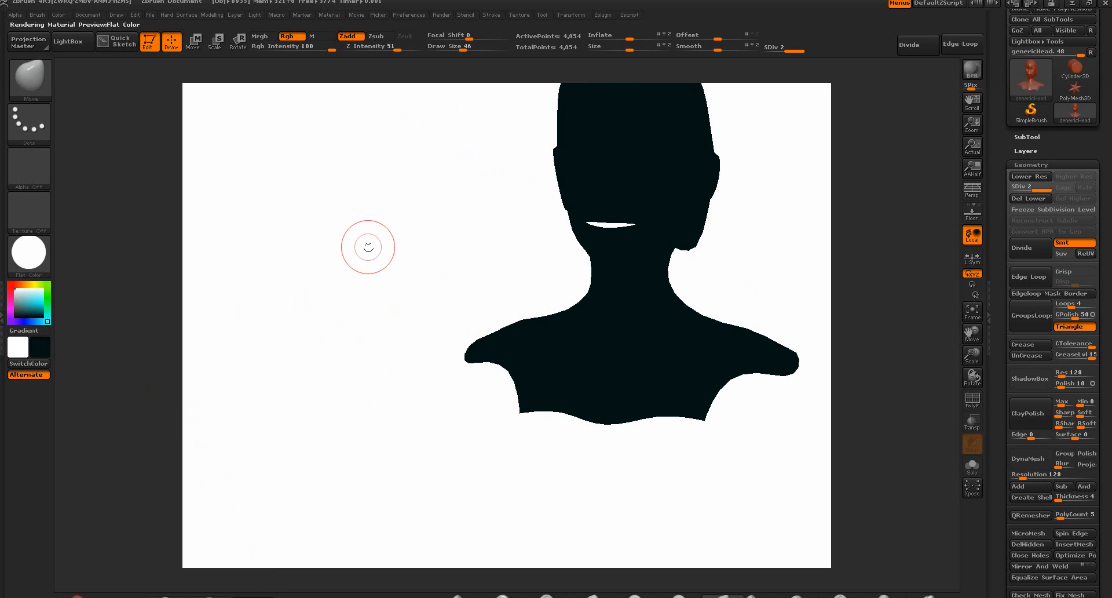
drag(380, 231, 343, 279)
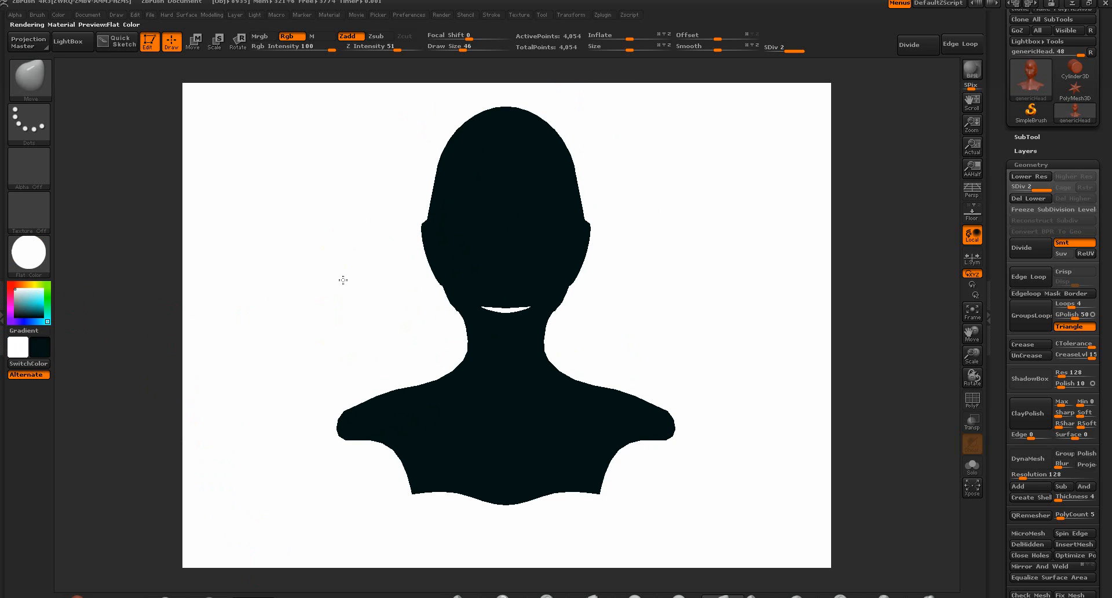
drag(707, 303, 631, 320)
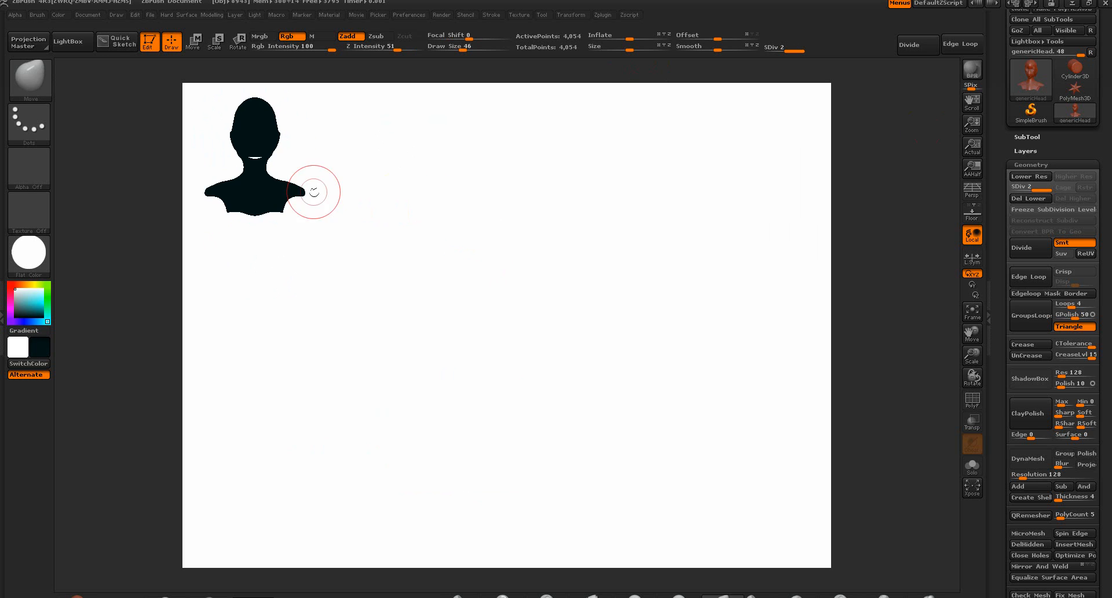
Save the model under a new name to the Desktop as headconcept_.ztl with the SVENGALI quick-save plugin
click(605, 18)
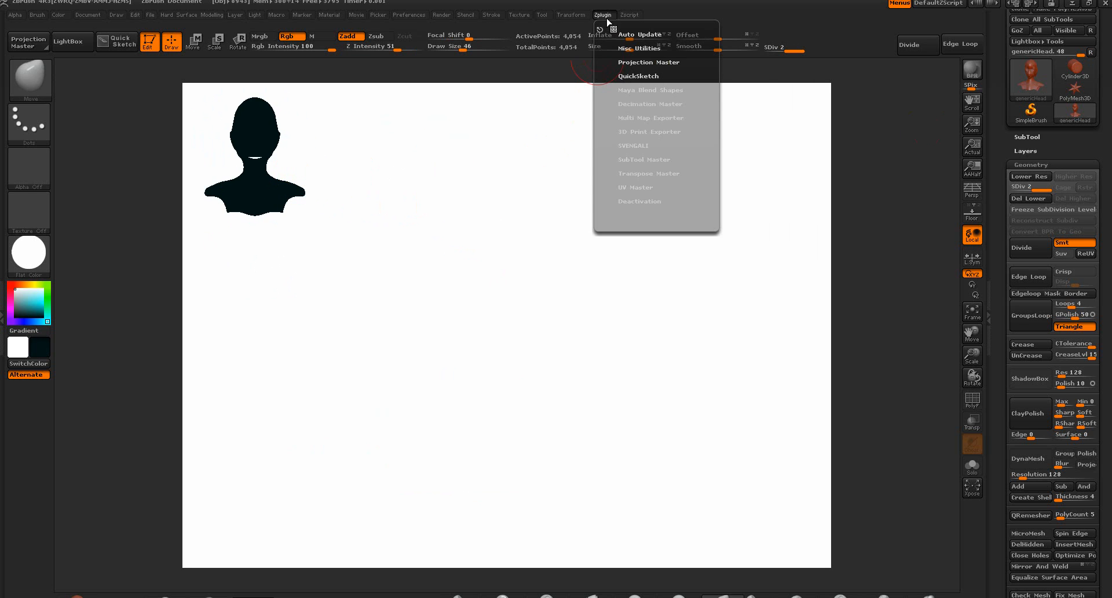
click(636, 145)
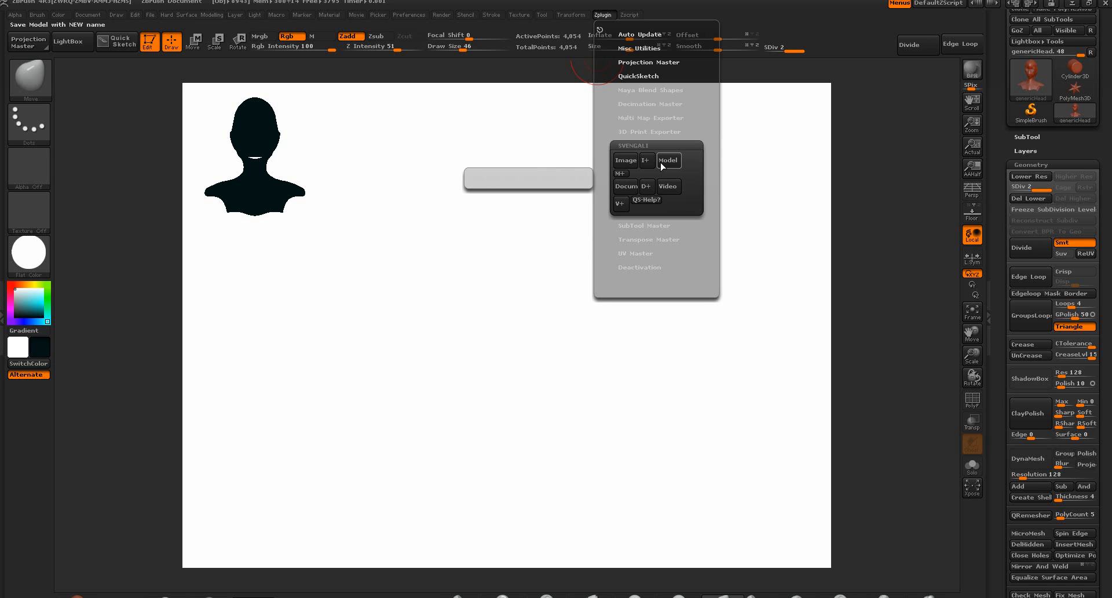
click(669, 160)
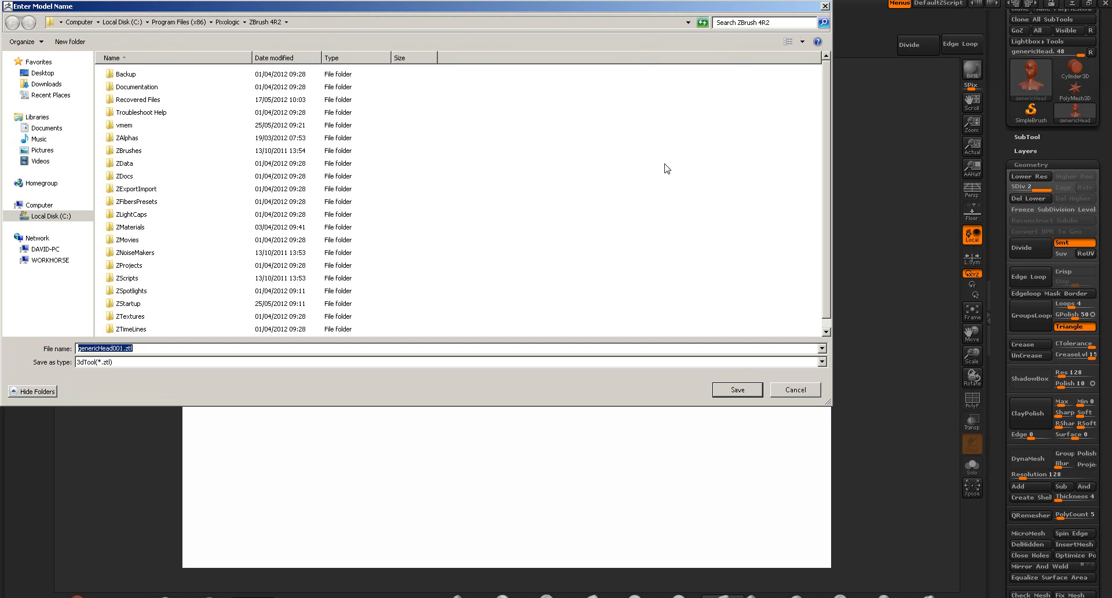
click(43, 74)
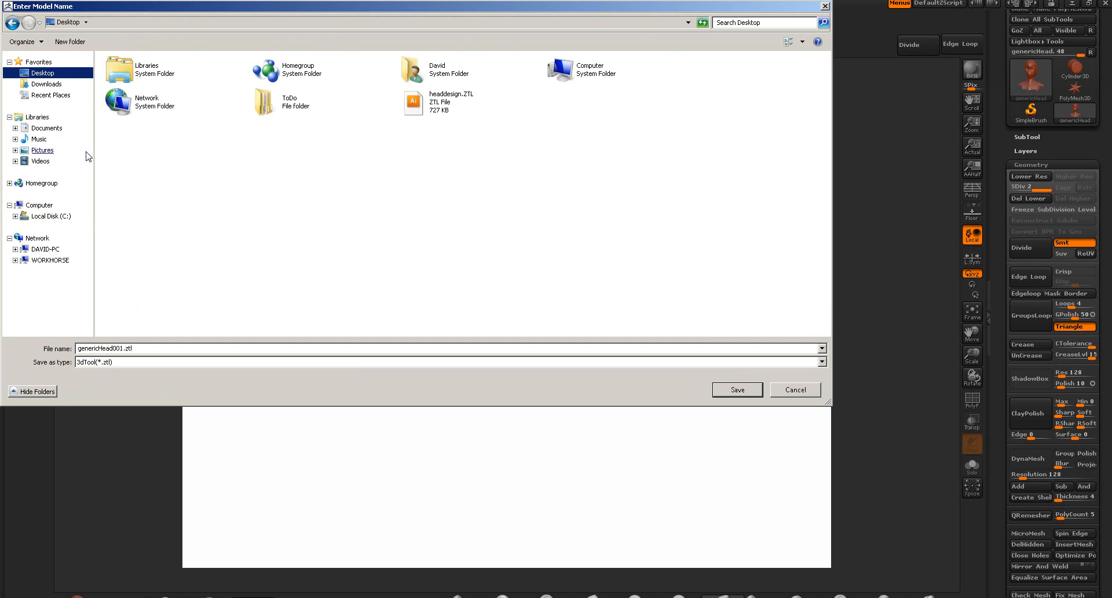
double_click(100, 348)
click(123, 347)
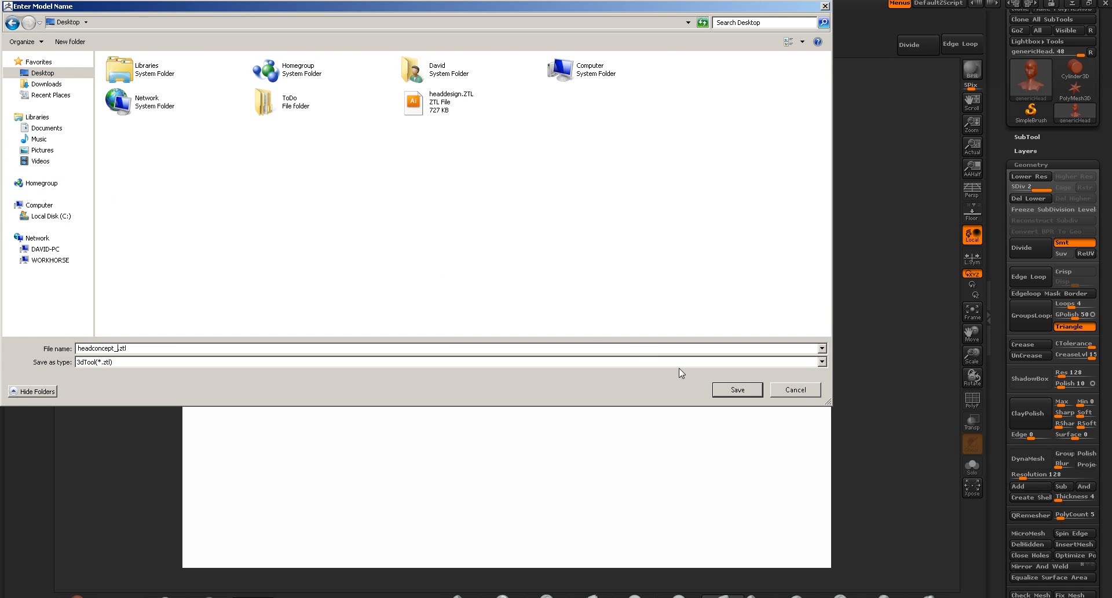
click(737, 391)
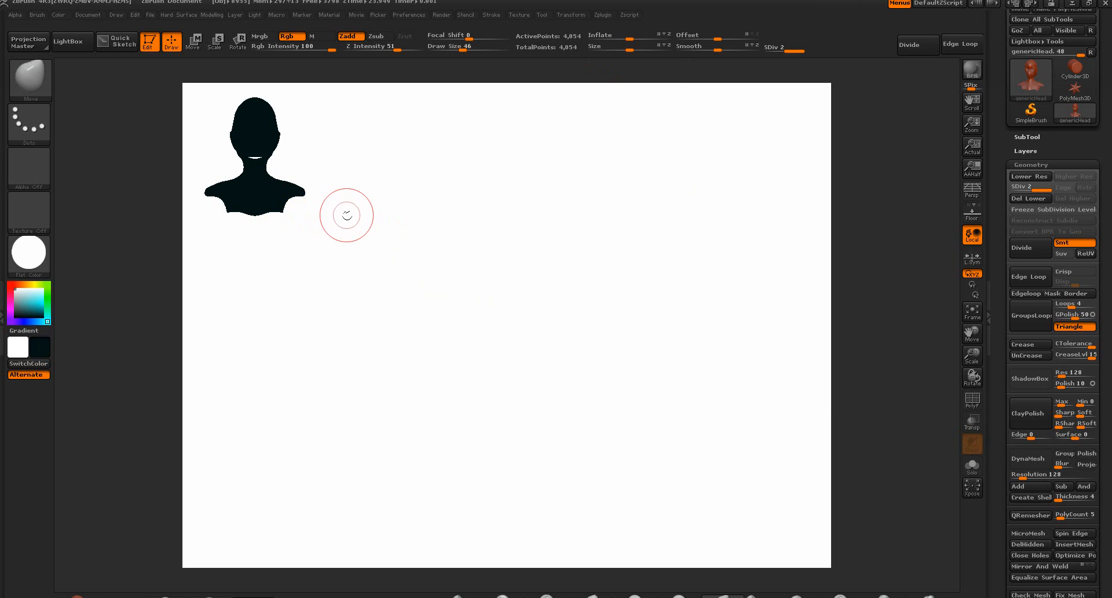
Leave a snapshot of the front silhouette on the canvas and move the live head to the canvas center in profile
key(shift)
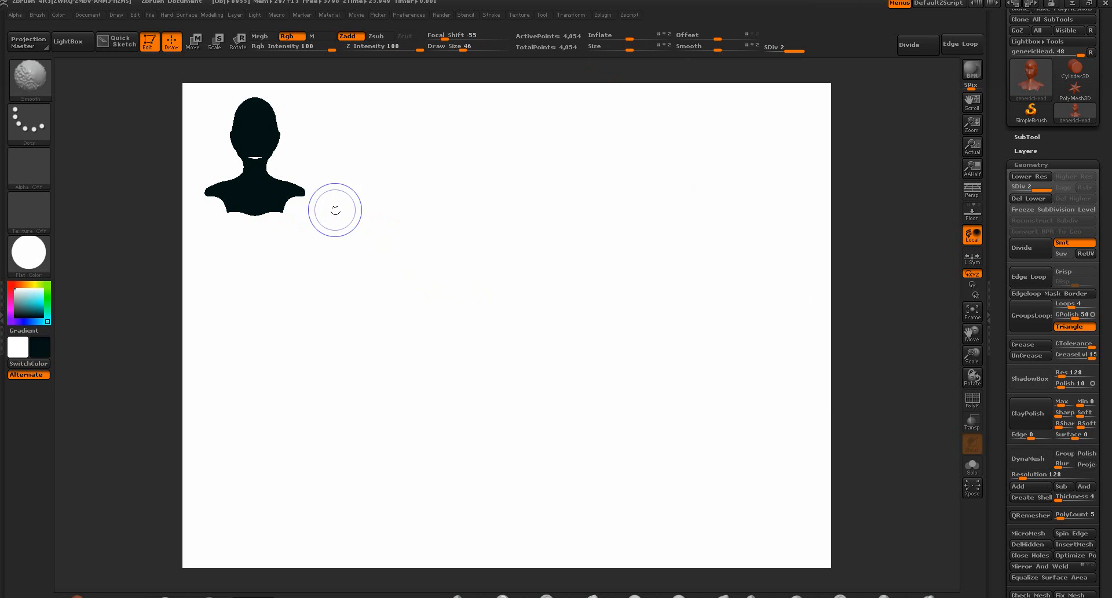
key(shift)
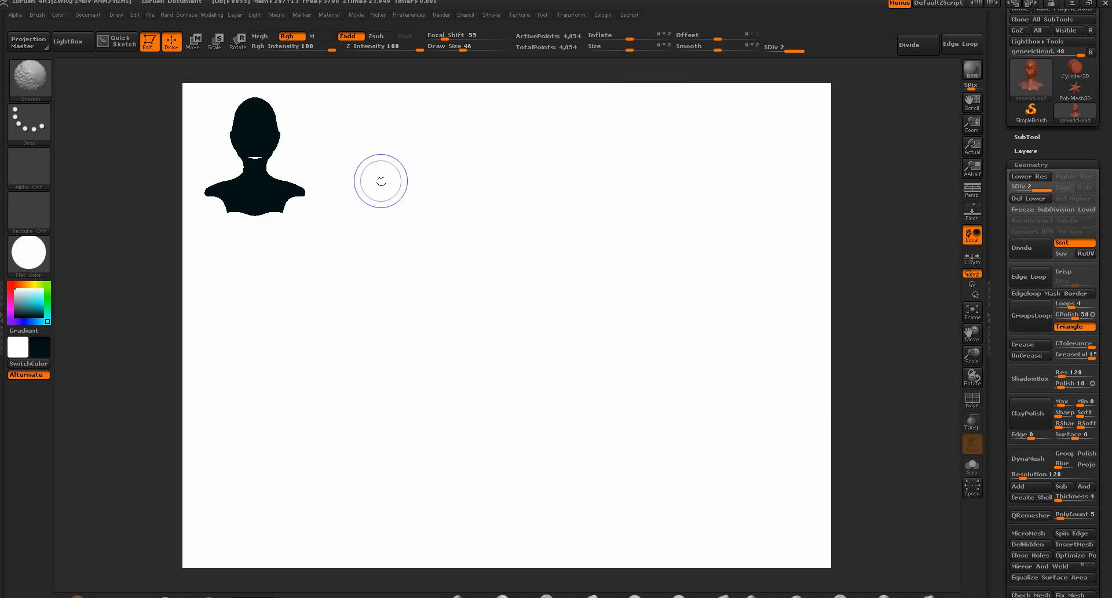
drag(348, 188, 560, 328)
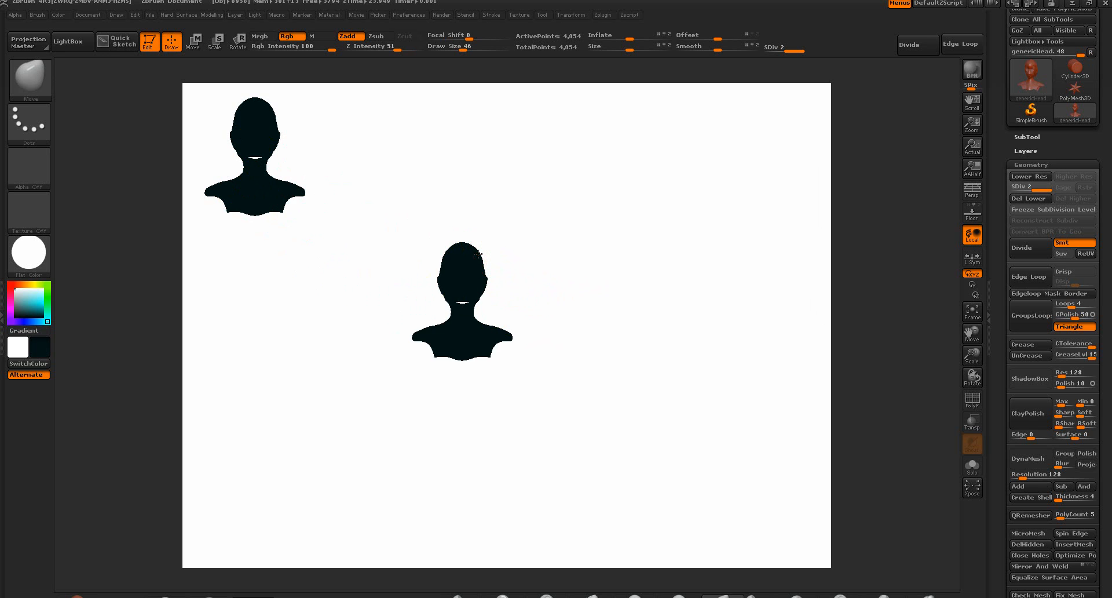
mouse_move(504, 249)
mouse_down()
mouse_move(566, 278)
mouse_move(517, 255)
mouse_up()
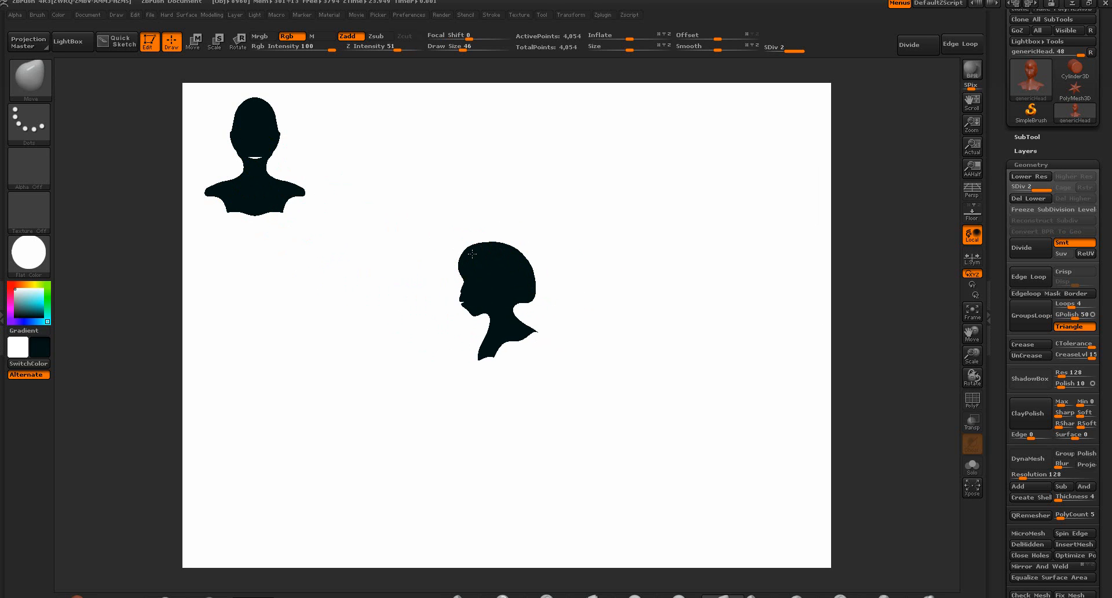
Switch the head back to the MatCap Red Wax material with near-white as the main color
click(65, 596)
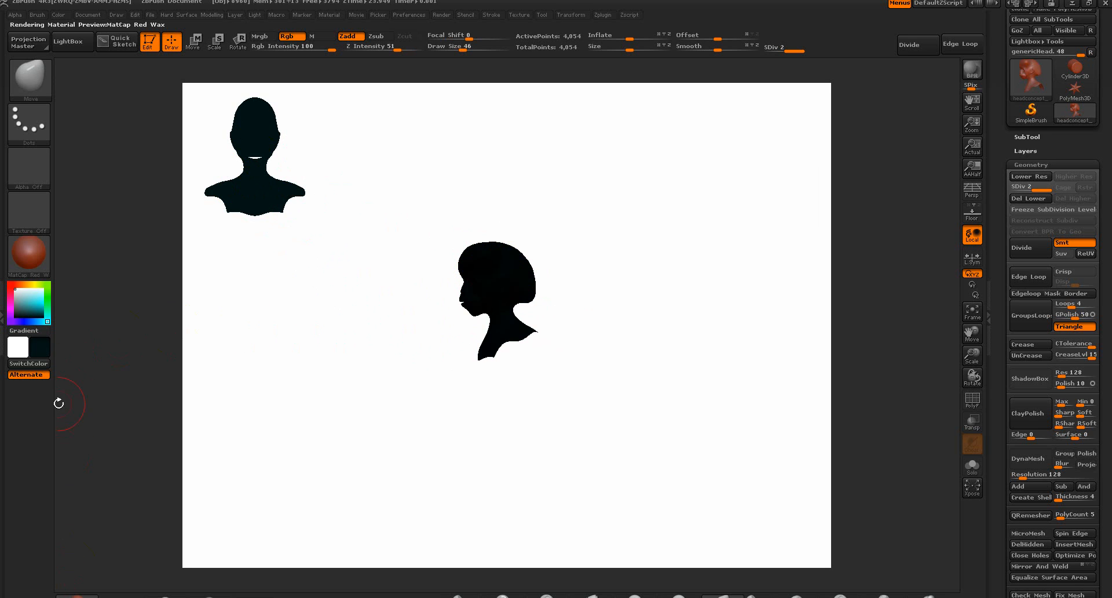
click(37, 365)
drag(348, 333, 440, 303)
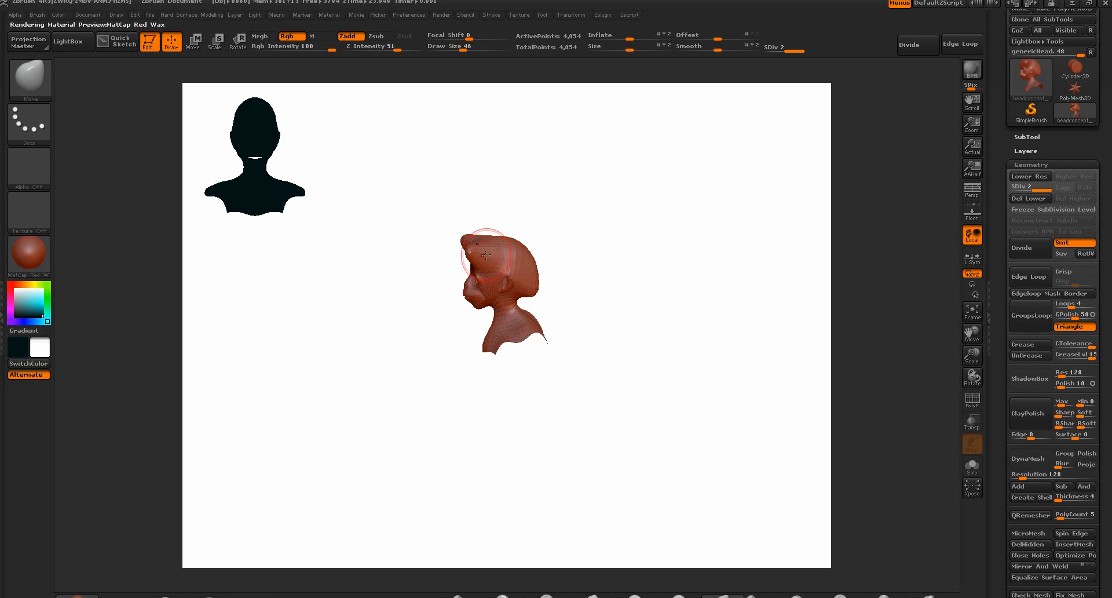
Pull the forehead and crown up into a tall peaked crest and stretch the base of the chest downward to a point
drag(579, 251, 624, 237)
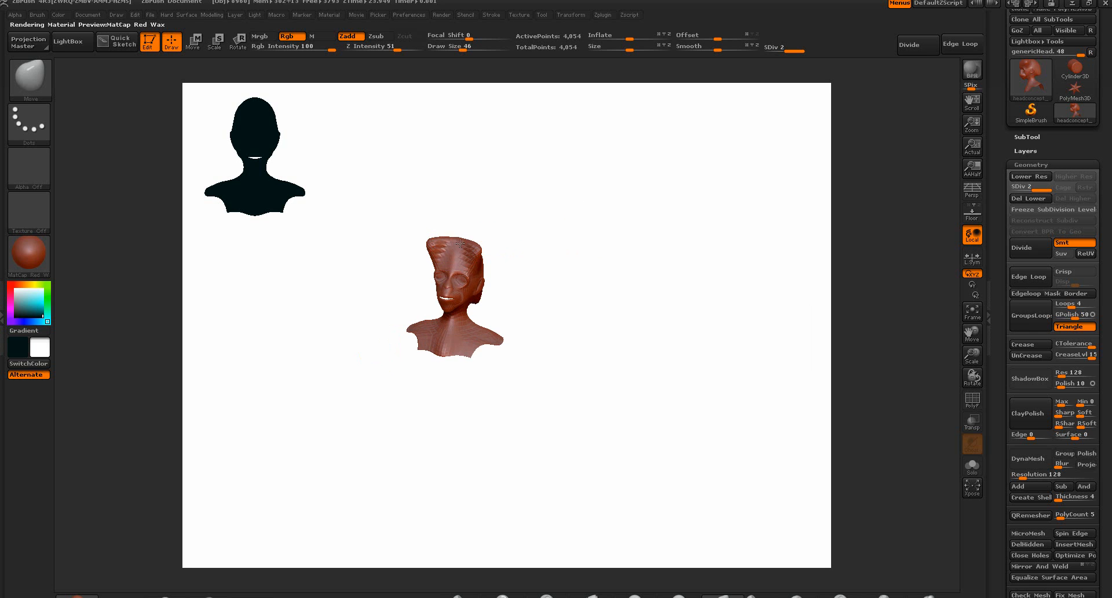
drag(556, 250, 516, 256)
drag(517, 306, 604, 296)
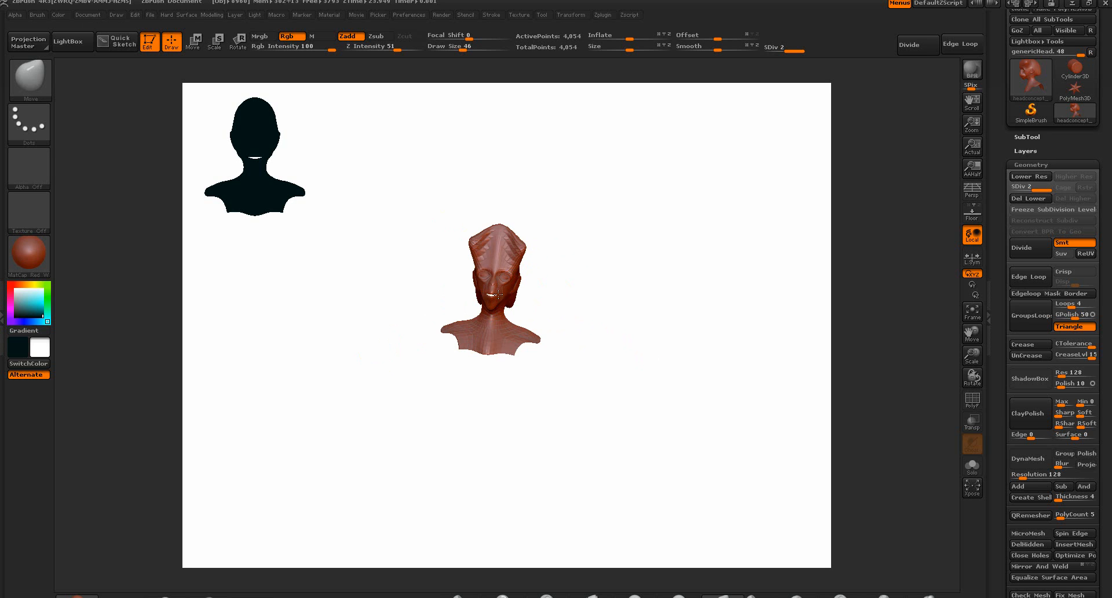
mouse_move(525, 340)
mouse_down()
mouse_move(542, 342)
mouse_move(482, 365)
mouse_up()
mouse_move(574, 366)
mouse_down()
mouse_move(519, 369)
mouse_move(562, 336)
mouse_up()
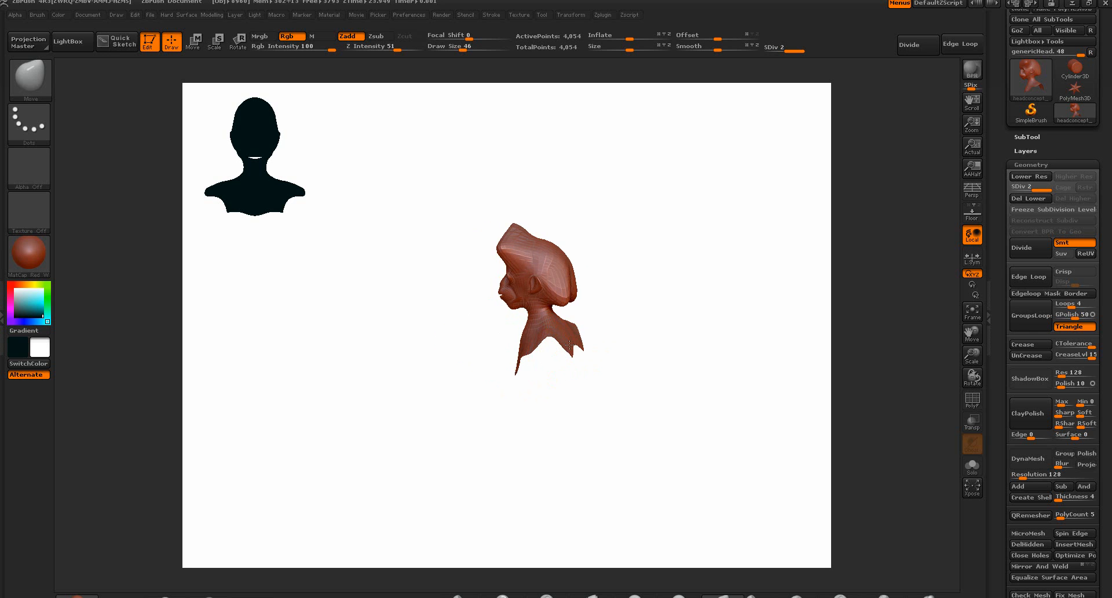
drag(616, 363, 655, 378)
Turn the reshaped head into a near-black Flat Color silhouette and place its front view beside the first silhouette
click(249, 595)
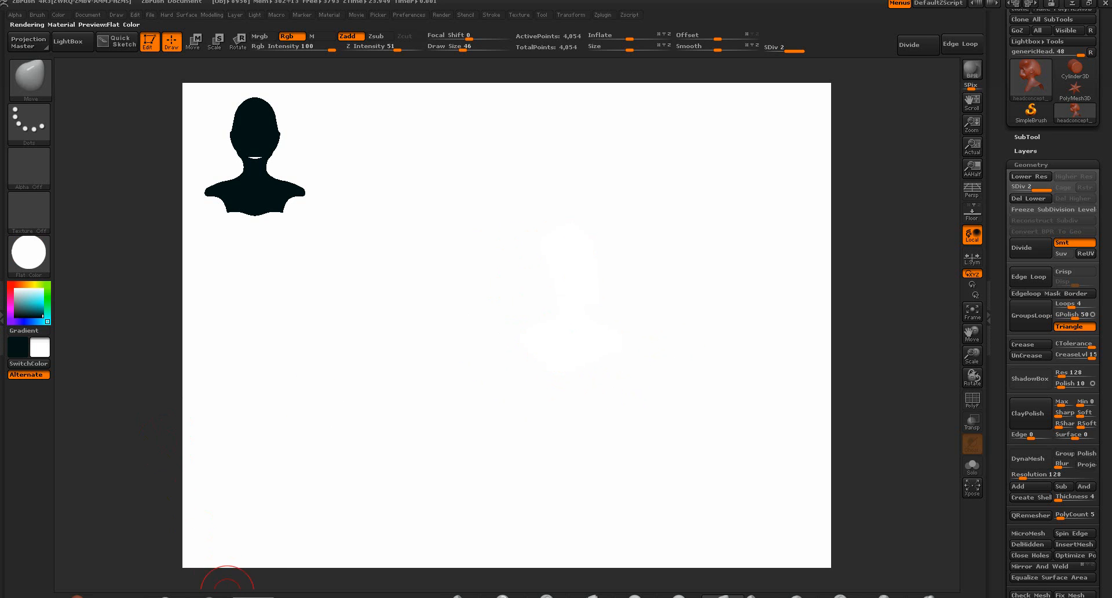
click(33, 364)
shift+drag(447, 362, 464, 365)
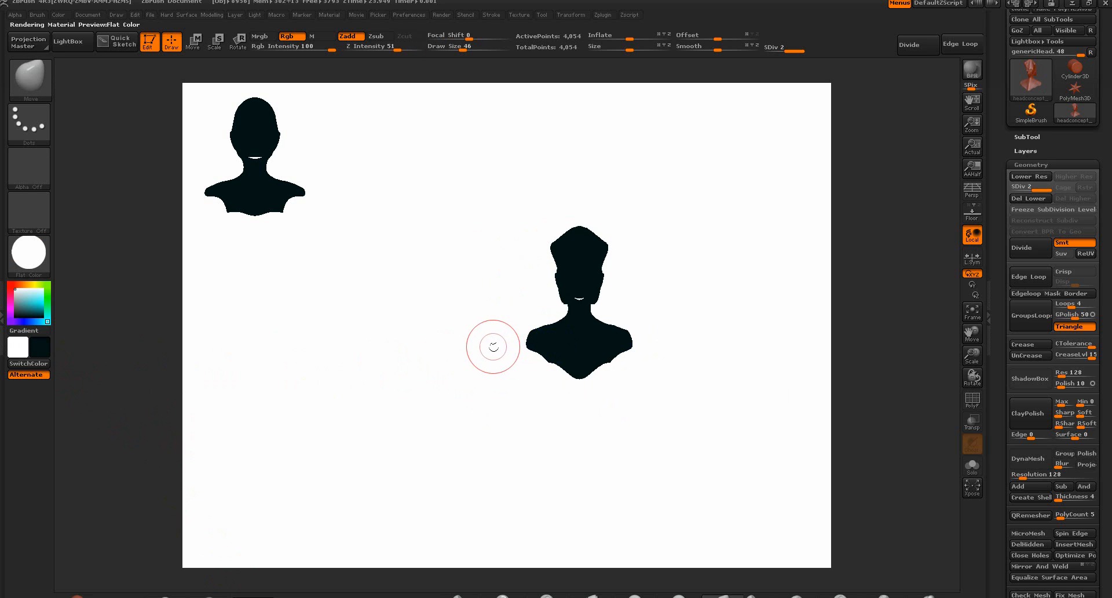
mouse_move(544, 409)
alt+mouse_down()
mouse_move(367, 299)
mouse_move(392, 300)
mouse_move(374, 286)
alt+mouse_up()
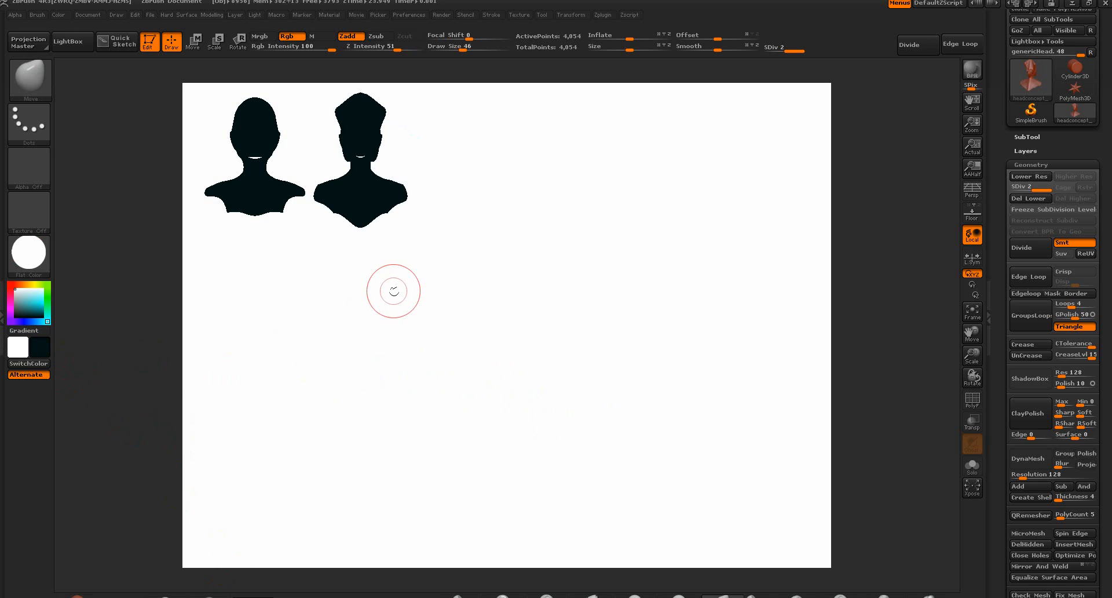
Save an incremental version of the head with the QuickSave plugin and move the live head below its silhouette snapshot to the canvas center
click(605, 15)
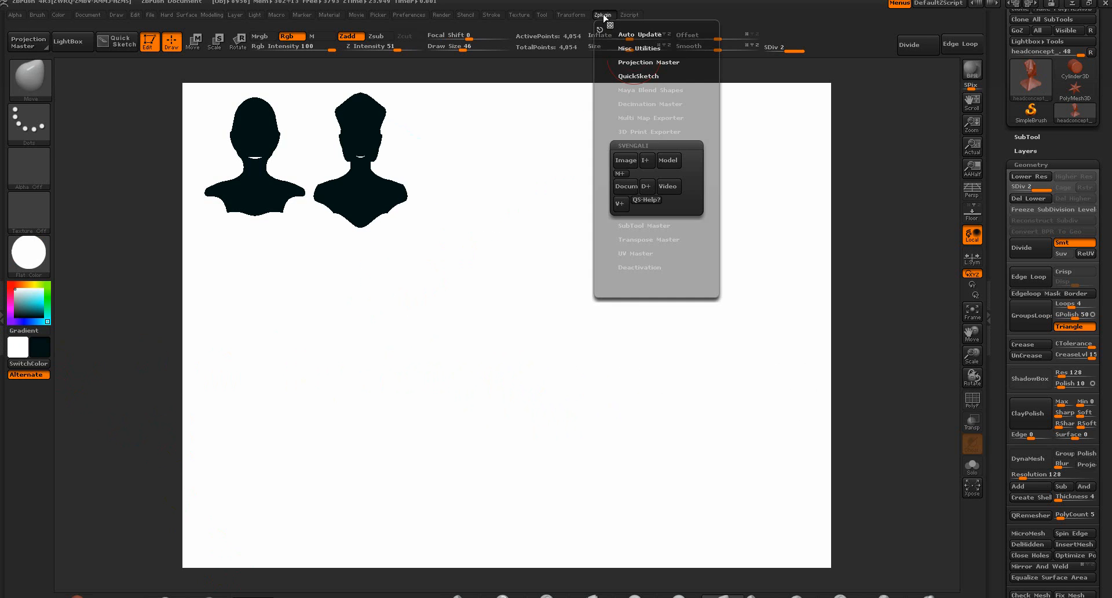
click(621, 174)
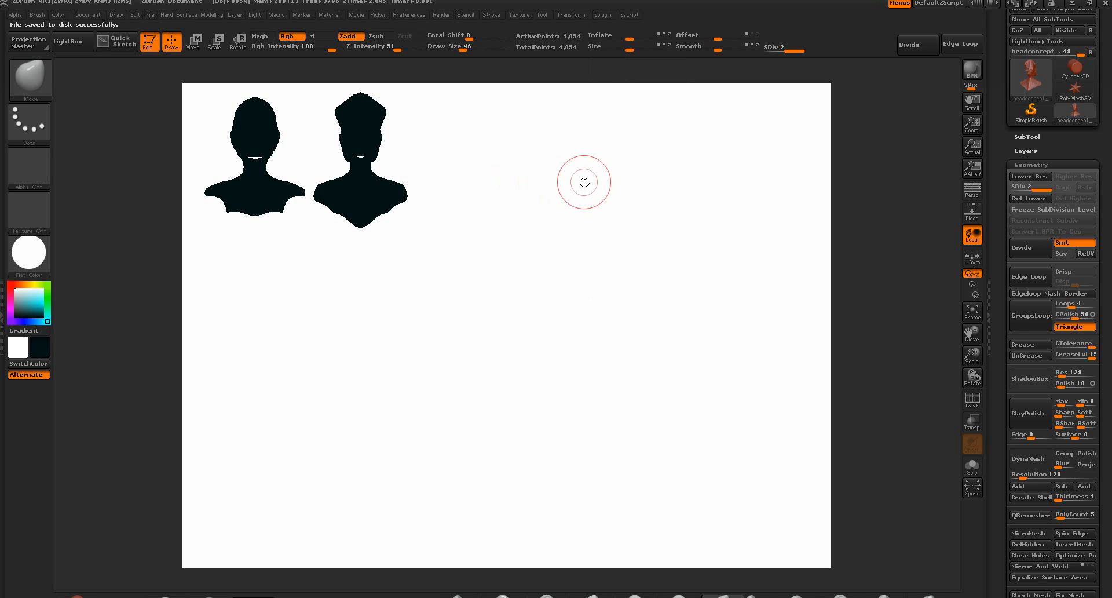
mouse_move(436, 216)
mouse_down()
mouse_move(533, 357)
mouse_move(555, 340)
mouse_move(596, 359)
mouse_up()
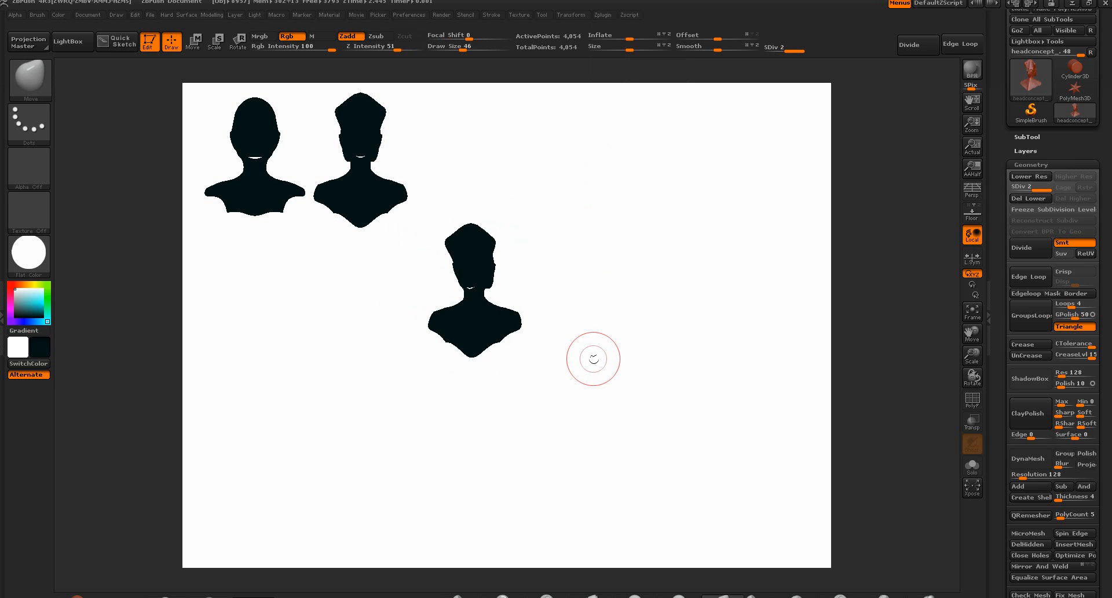
Check the saved headconcept model files on the desktop
click(1073, 5)
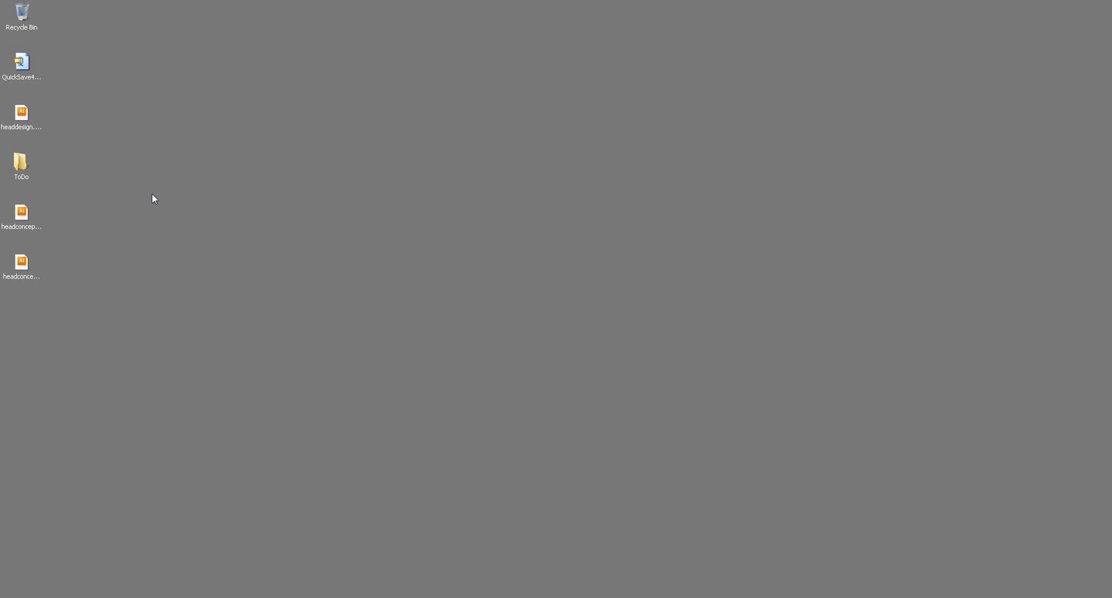
click(23, 215)
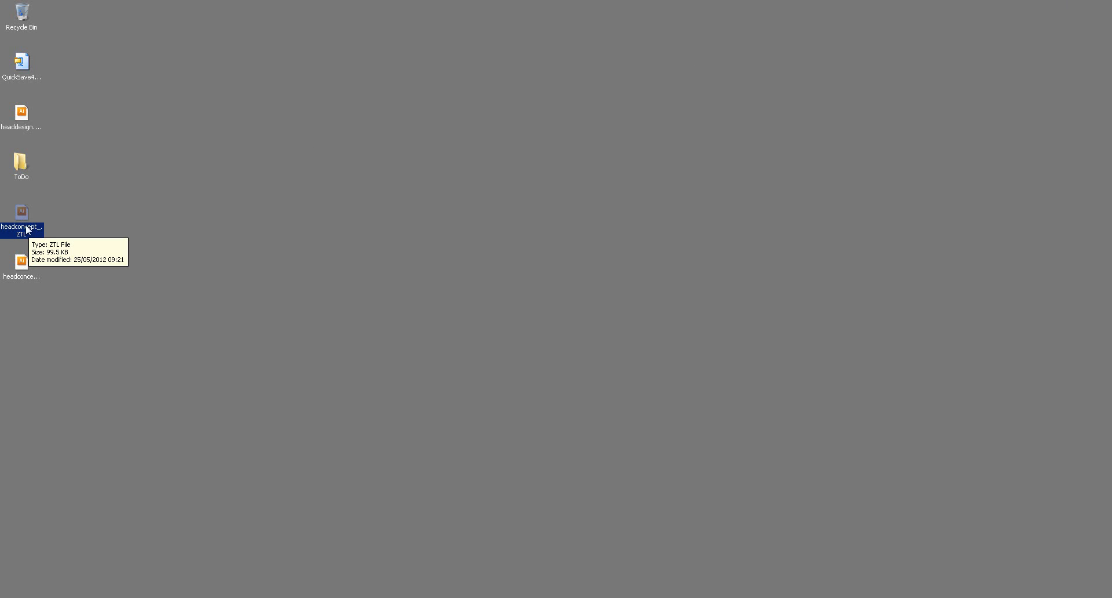
click(200, 597)
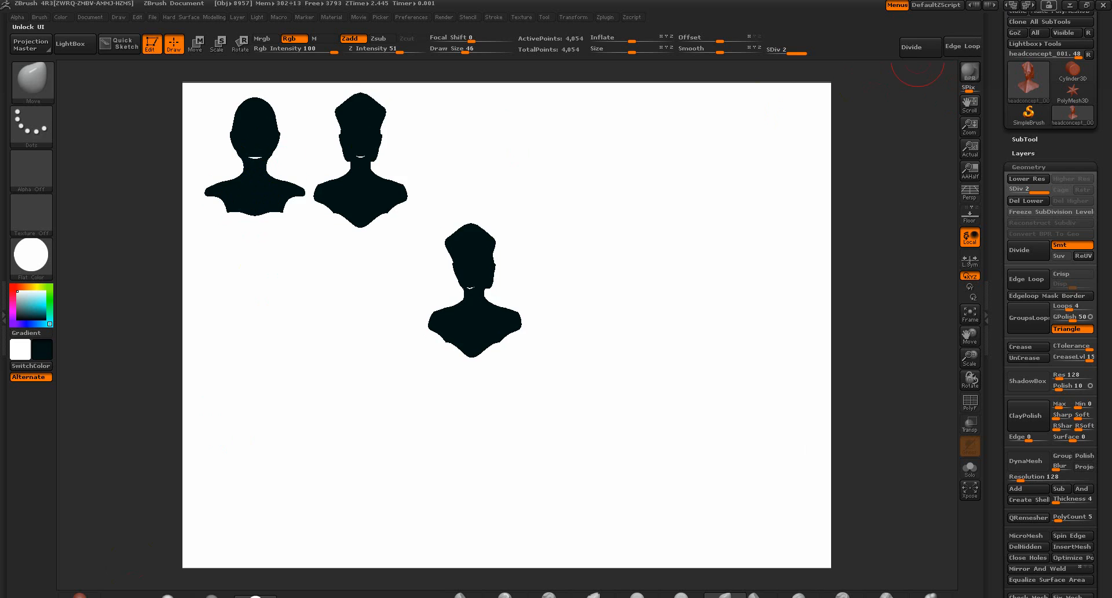
click(1070, 6)
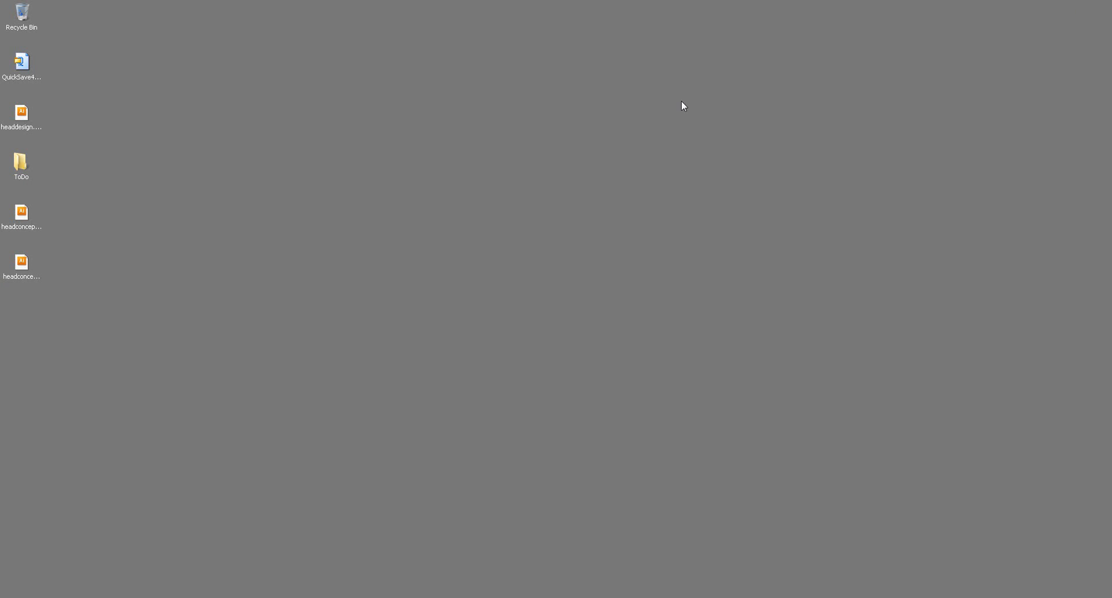
click(21, 264)
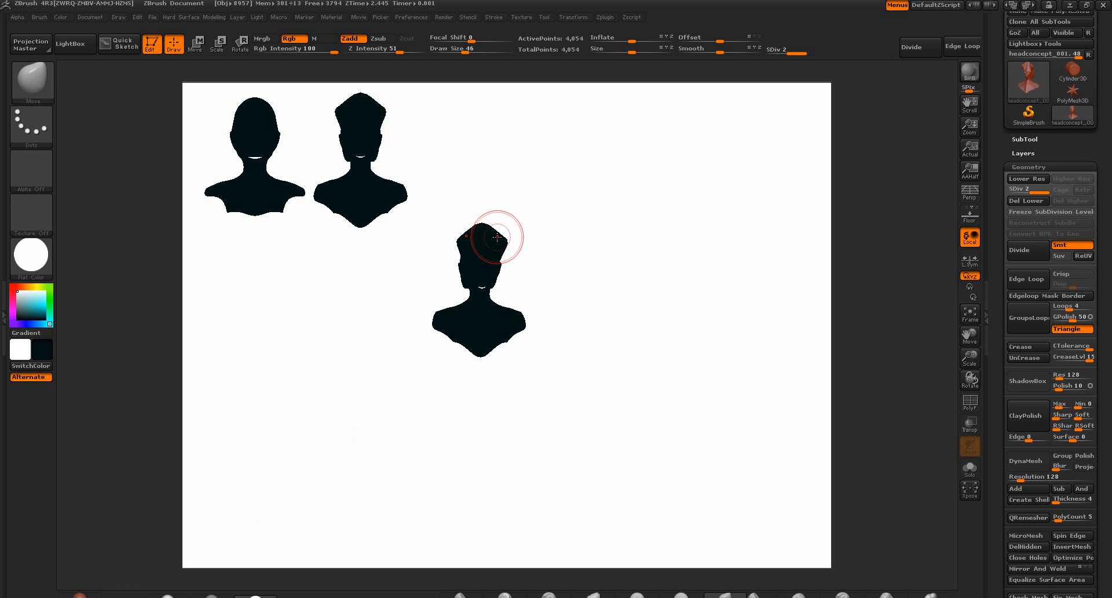
Switch the head back to the MatCap Red Wax material with near-white as the main color and place it for sculpting
mouse_move(563, 278)
mouse_down()
mouse_move(583, 283)
mouse_move(562, 285)
mouse_up()
click(79, 594)
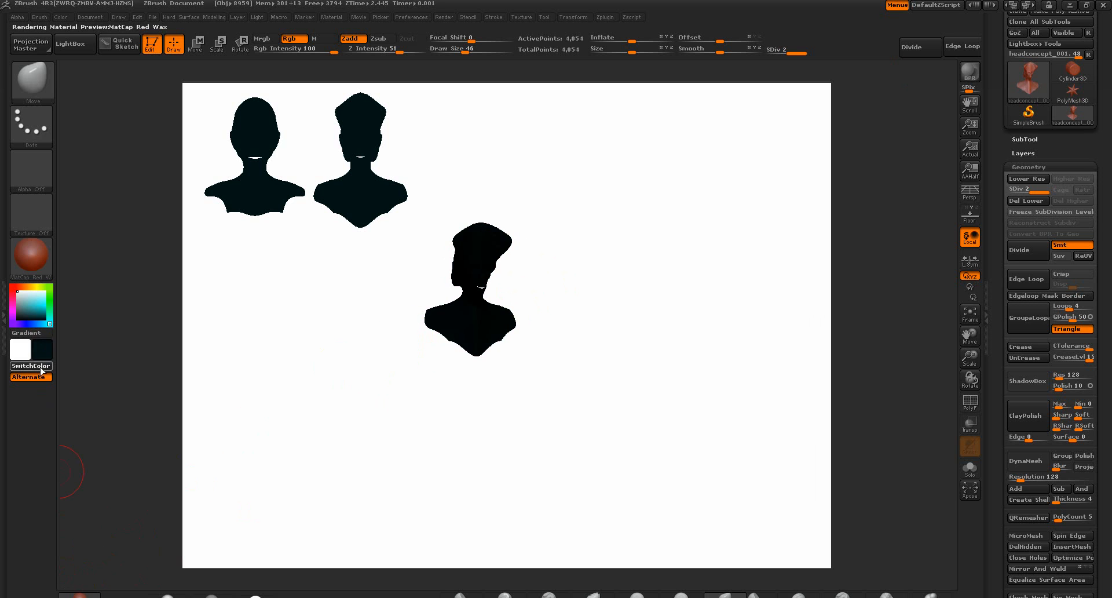
click(42, 371)
drag(509, 331, 631, 328)
mouse_move(538, 314)
alt+mouse_down()
mouse_move(629, 323)
mouse_move(686, 358)
mouse_move(641, 359)
alt+mouse_up()
Push the mouth and lower face back in profile using the Move brush at draw size 101
key(space)
drag(565, 353, 539, 341)
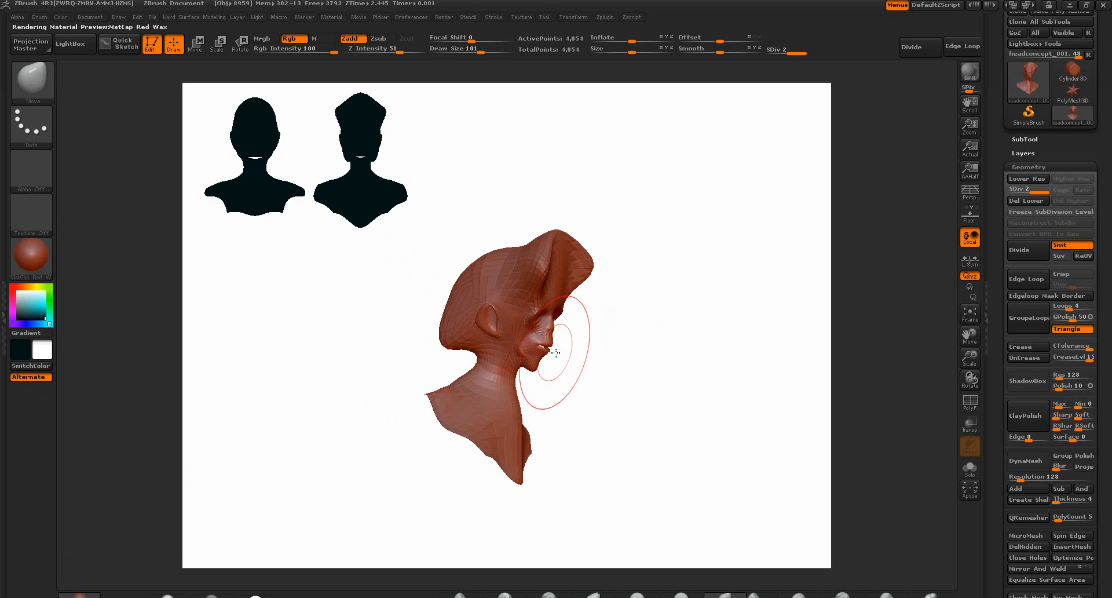
mouse_move(454, 348)
mouse_down()
mouse_move(588, 352)
mouse_move(479, 344)
mouse_move(486, 326)
mouse_move(467, 366)
mouse_move(565, 377)
mouse_up()
drag(639, 374, 665, 382)
Build up the brows and cheekbones with the Standard brush at draw size 25, smoothing the area beside the mouth
click(843, 595)
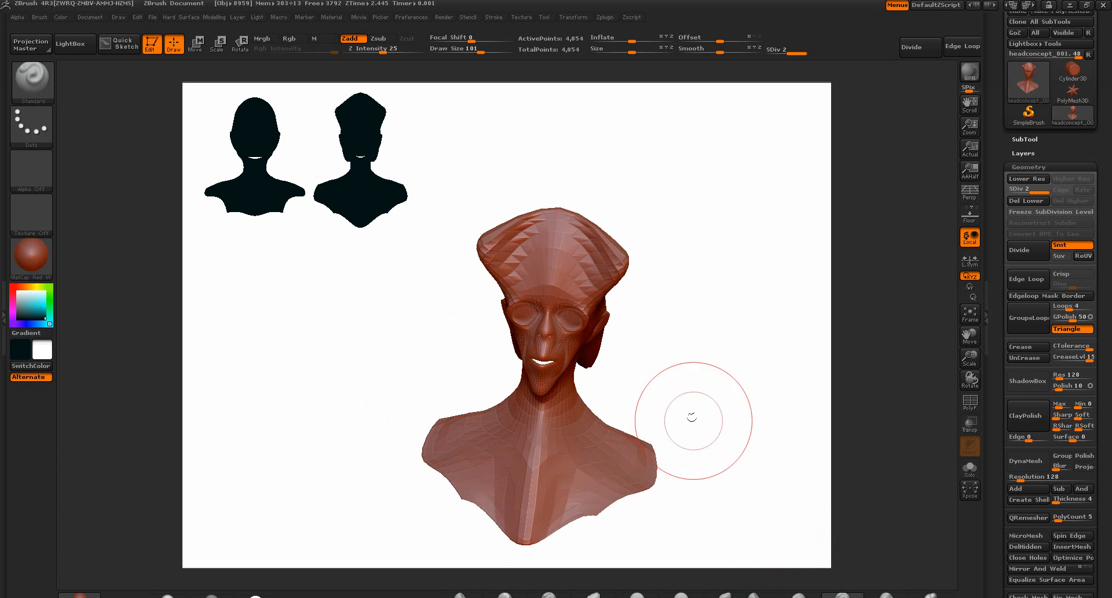
key(space)
drag(653, 339, 629, 335)
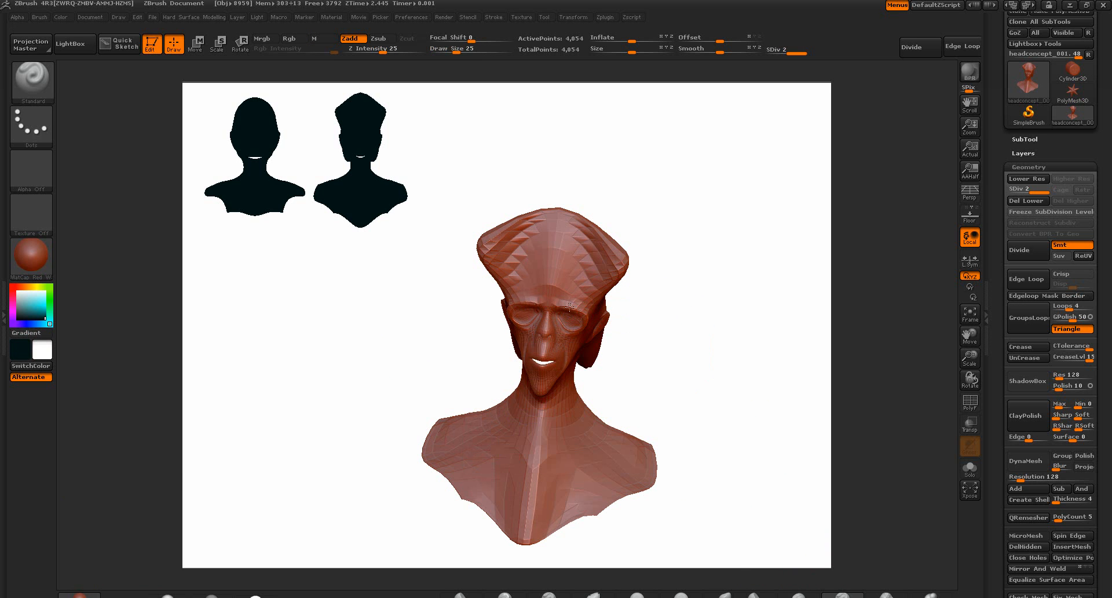
drag(613, 348, 579, 350)
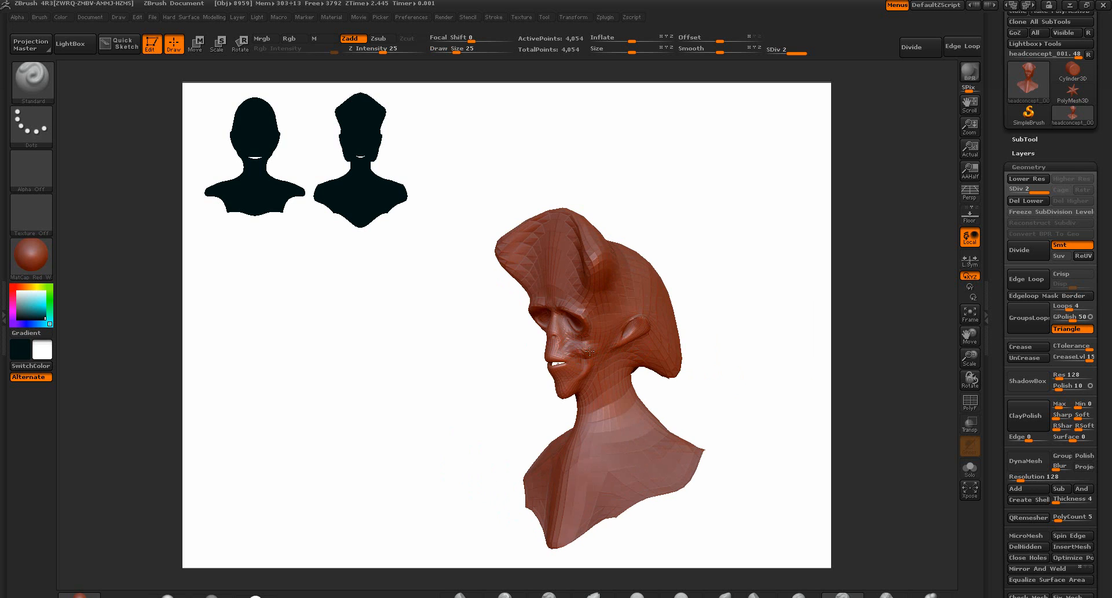
key(shift)
shift+drag(576, 352, 570, 352)
mouse_move(693, 313)
mouse_down()
mouse_move(727, 332)
mouse_move(640, 287)
mouse_up()
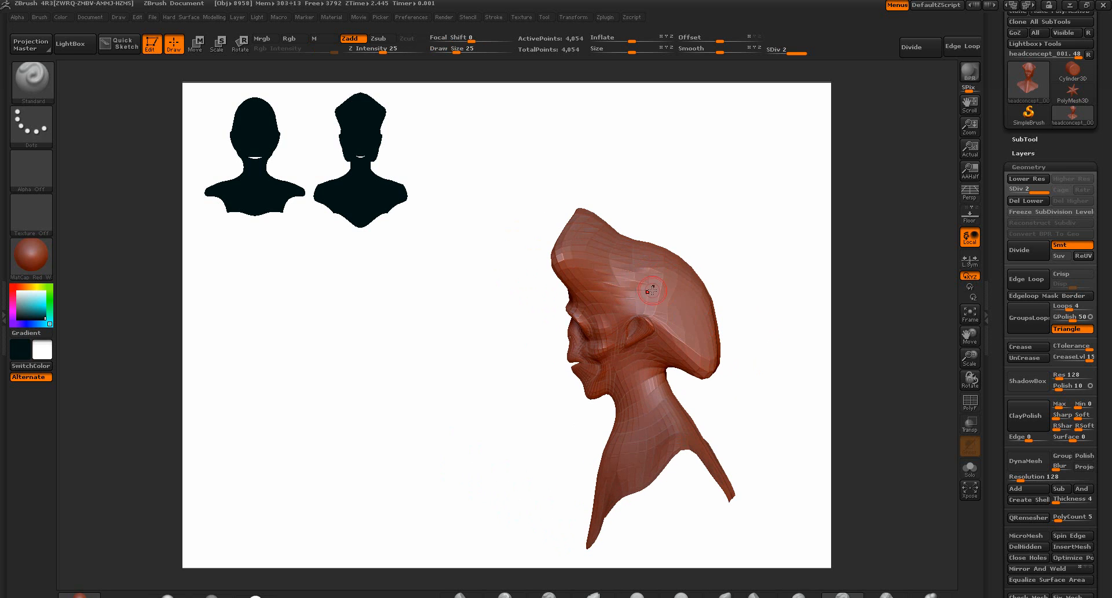
drag(731, 351, 754, 355)
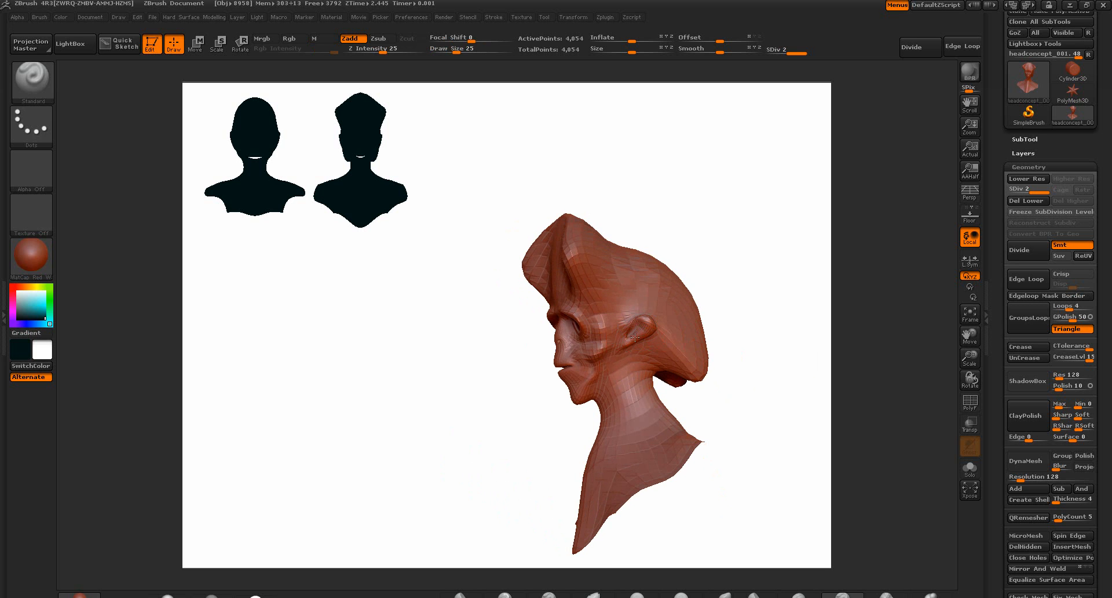
mouse_move(763, 336)
mouse_down()
mouse_move(785, 343)
mouse_move(752, 377)
mouse_up()
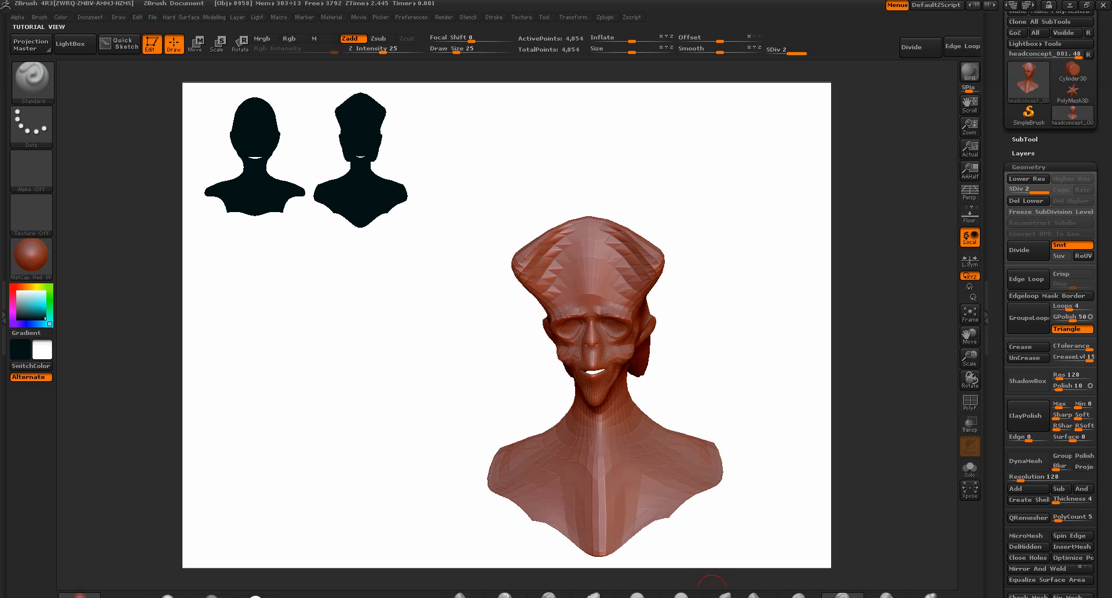
Widen the chin with the Move brush at draw size 42 and push it into a jutting jaw
click(725, 595)
key(space)
drag(645, 397, 659, 397)
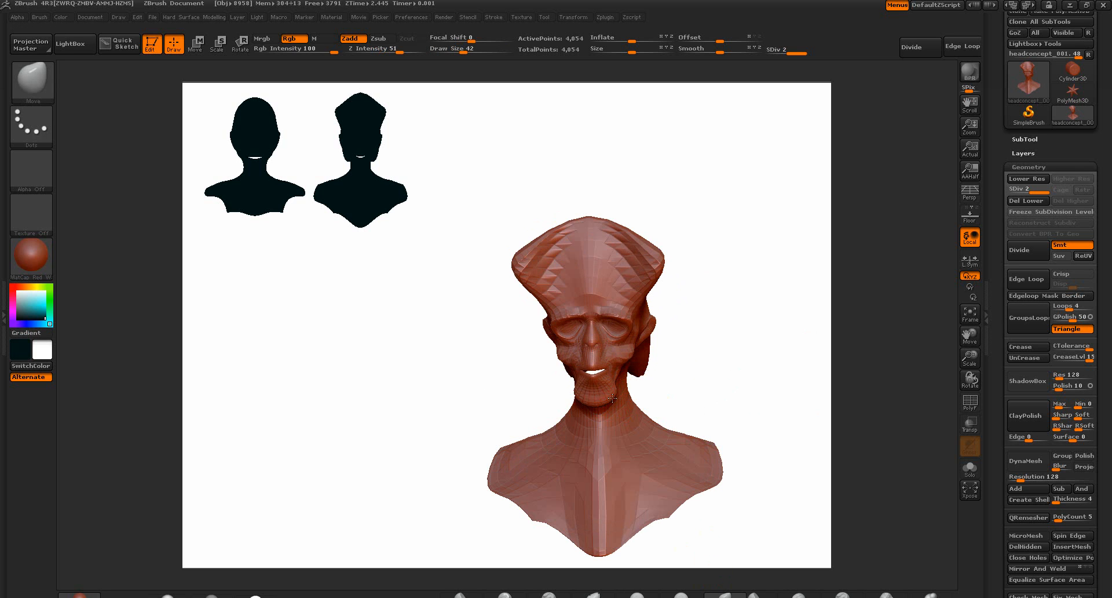
mouse_move(682, 395)
mouse_down()
mouse_move(596, 417)
mouse_move(660, 394)
mouse_up()
key(space)
click(630, 406)
Reshape the back of the skull above the neck using the Move brush at draw size 85
key(space)
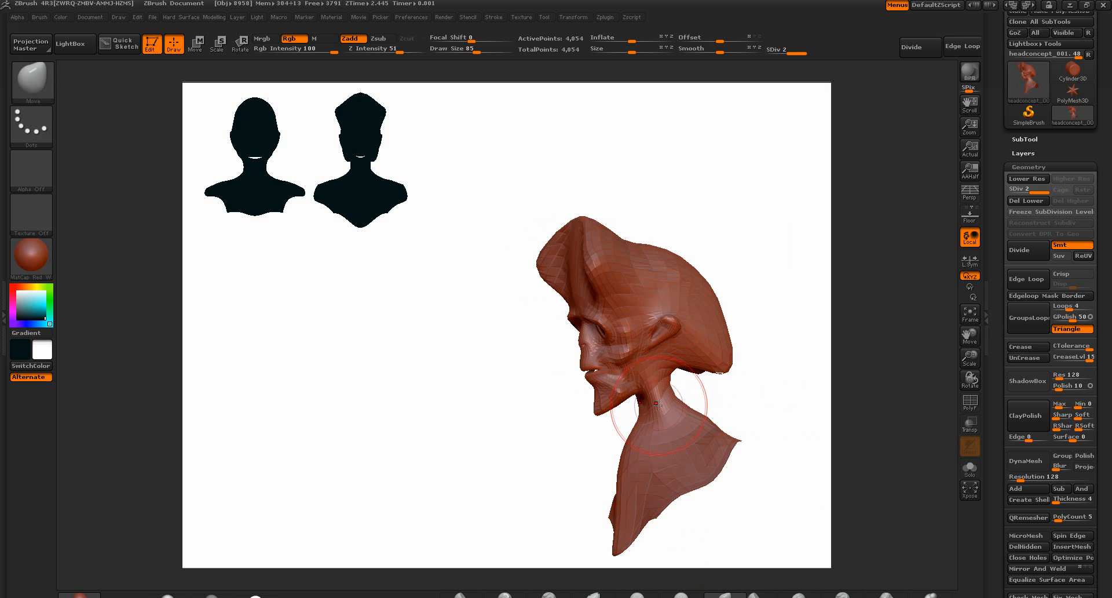
mouse_move(721, 398)
mouse_down()
mouse_move(759, 419)
mouse_move(720, 379)
mouse_up()
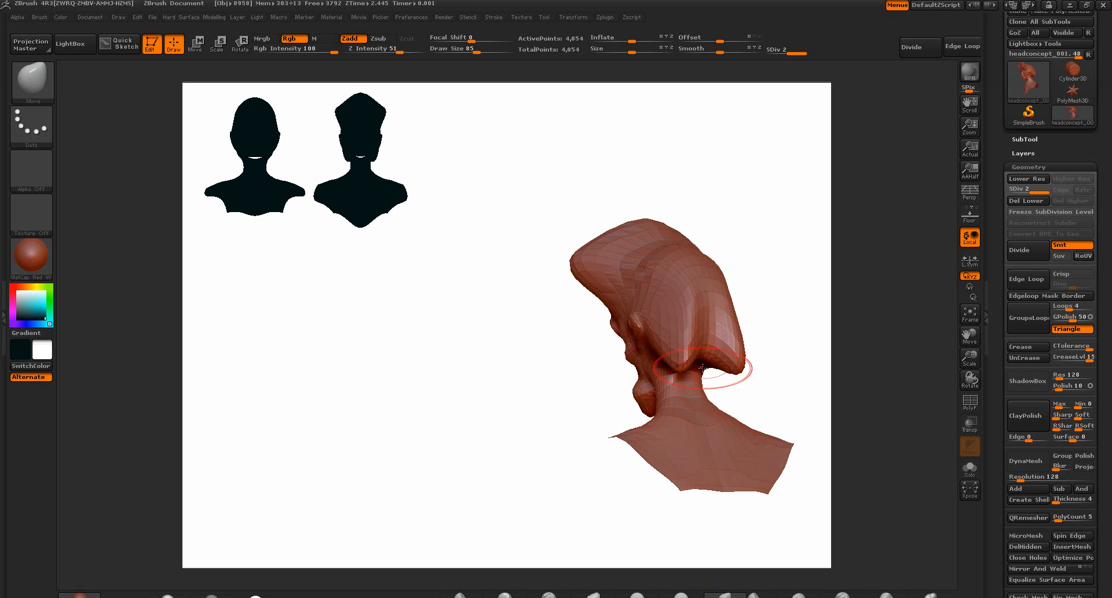
mouse_move(721, 281)
mouse_down()
mouse_move(723, 270)
mouse_move(778, 290)
mouse_move(760, 288)
mouse_up()
mouse_move(776, 336)
mouse_down()
mouse_move(763, 343)
mouse_move(792, 350)
mouse_up()
drag(700, 363, 719, 355)
Pull the upper corners of the forehead crest into horn-like tips with the Move brush at draw size 50
key(space)
mouse_move(688, 270)
mouse_down()
mouse_move(676, 270)
mouse_move(686, 237)
mouse_up()
drag(773, 339, 805, 342)
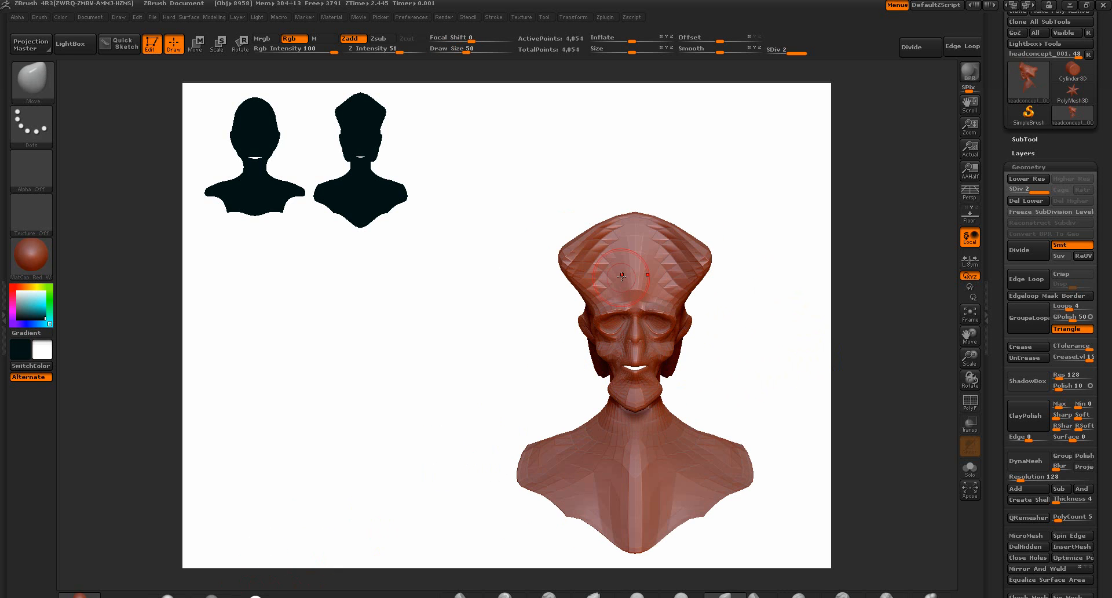
mouse_move(582, 243)
mouse_down()
mouse_move(577, 214)
mouse_move(575, 244)
mouse_up()
drag(504, 256, 534, 270)
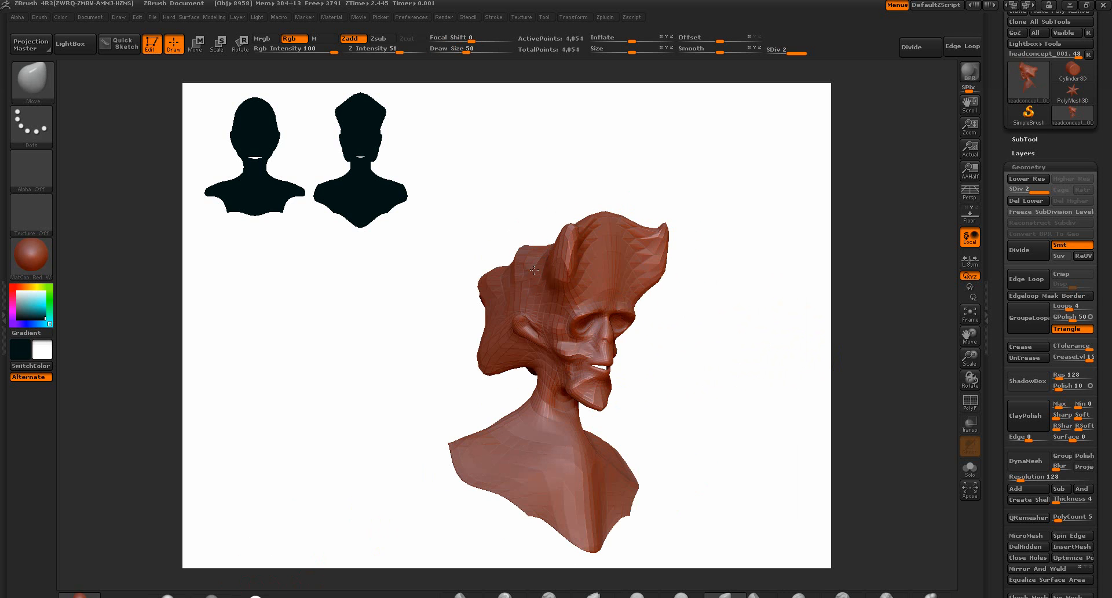
Pull the back of the skull out to a point at draw size 42 and broaden the shoulders at draw size 99
key(space)
mouse_move(617, 256)
mouse_down()
mouse_move(639, 250)
mouse_move(612, 263)
mouse_move(718, 294)
mouse_up()
key(space)
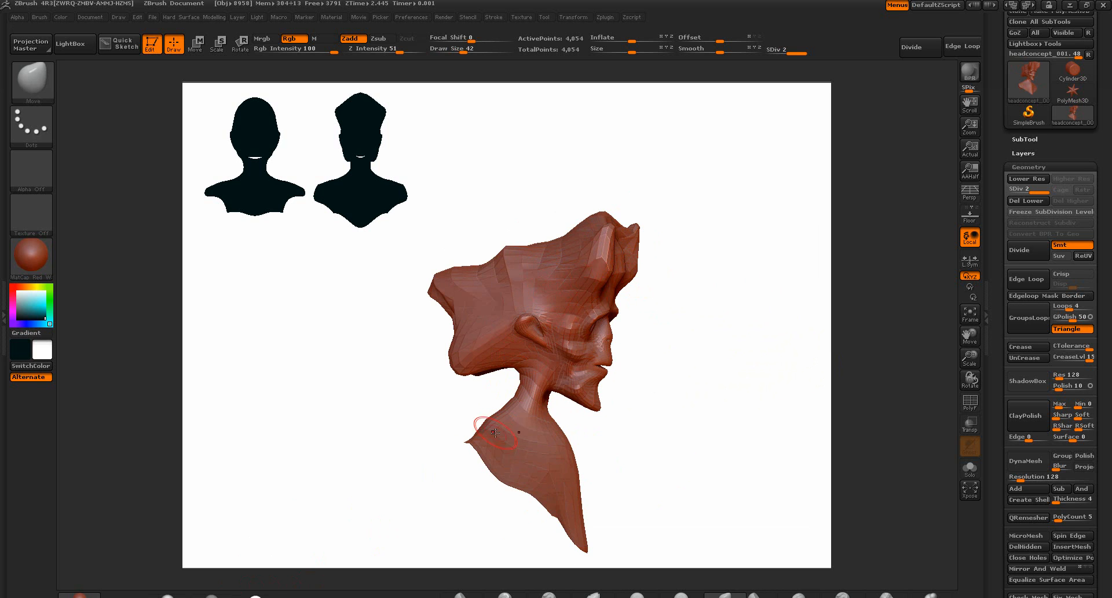
drag(644, 432, 585, 435)
key(space)
mouse_move(477, 446)
mouse_down()
mouse_move(491, 444)
mouse_move(449, 421)
mouse_move(457, 437)
mouse_up()
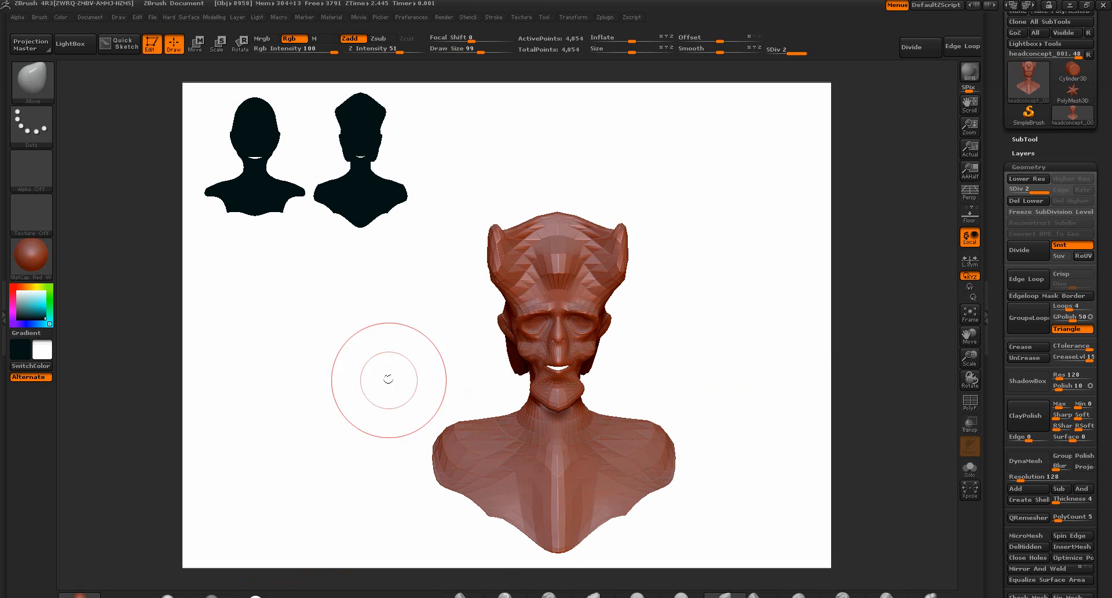
mouse_move(396, 355)
mouse_down()
mouse_move(388, 346)
mouse_move(355, 378)
mouse_up()
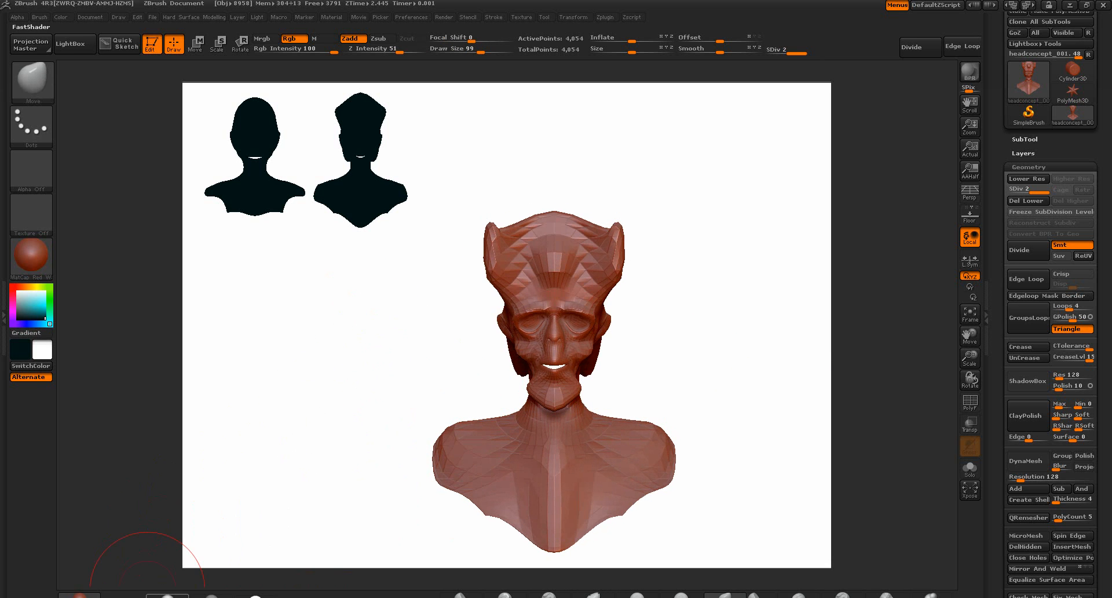
Place the head as a near-black Flat Color front silhouette third in the row and save an incremental version with QuickSave
click(255, 595)
click(45, 368)
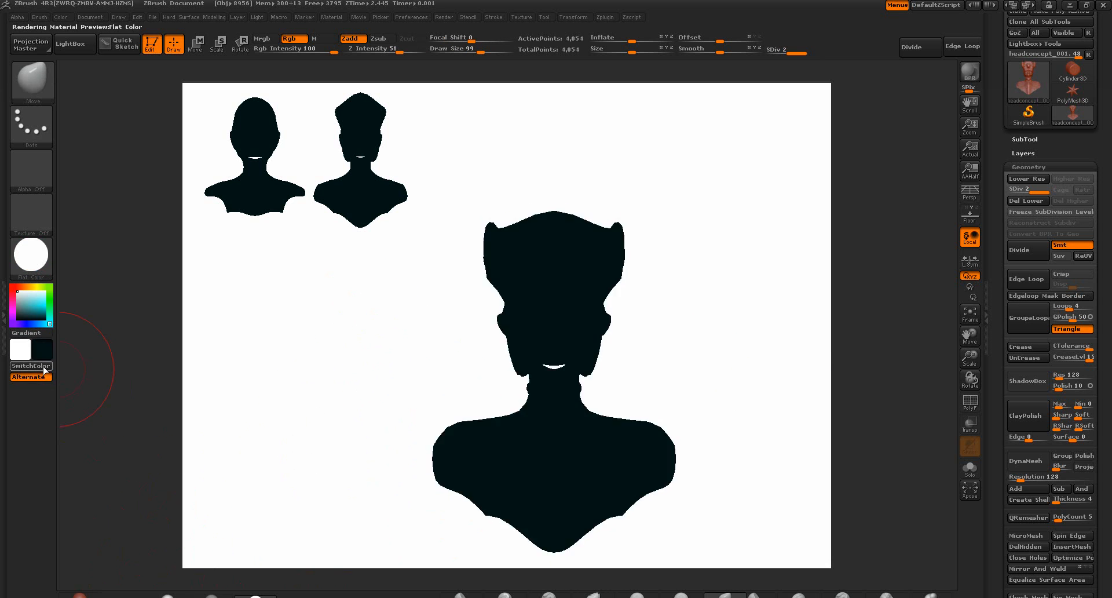
drag(414, 360, 302, 190)
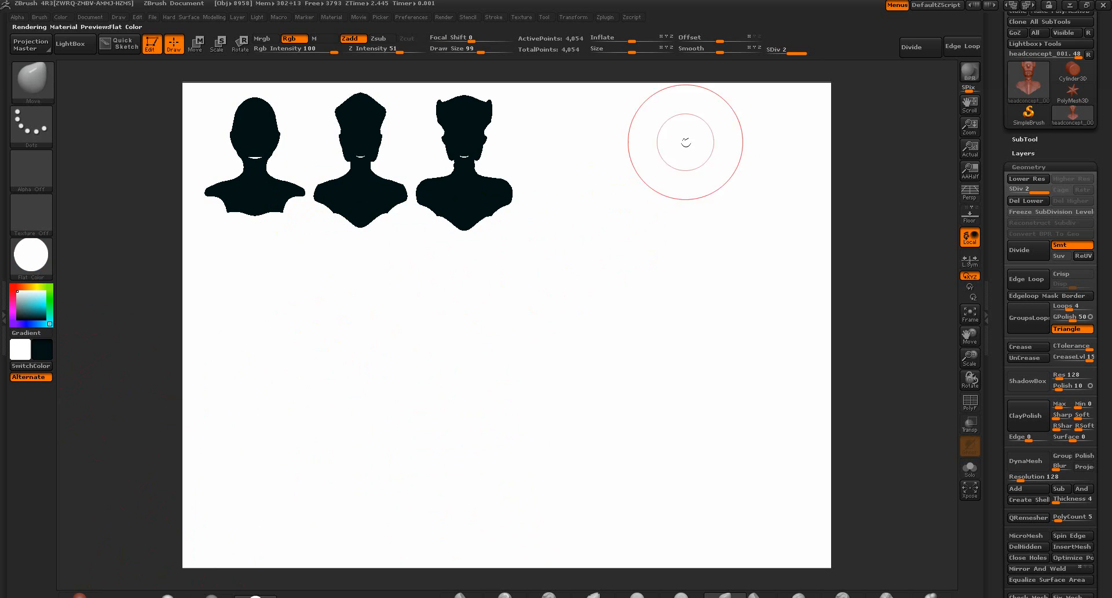
click(605, 17)
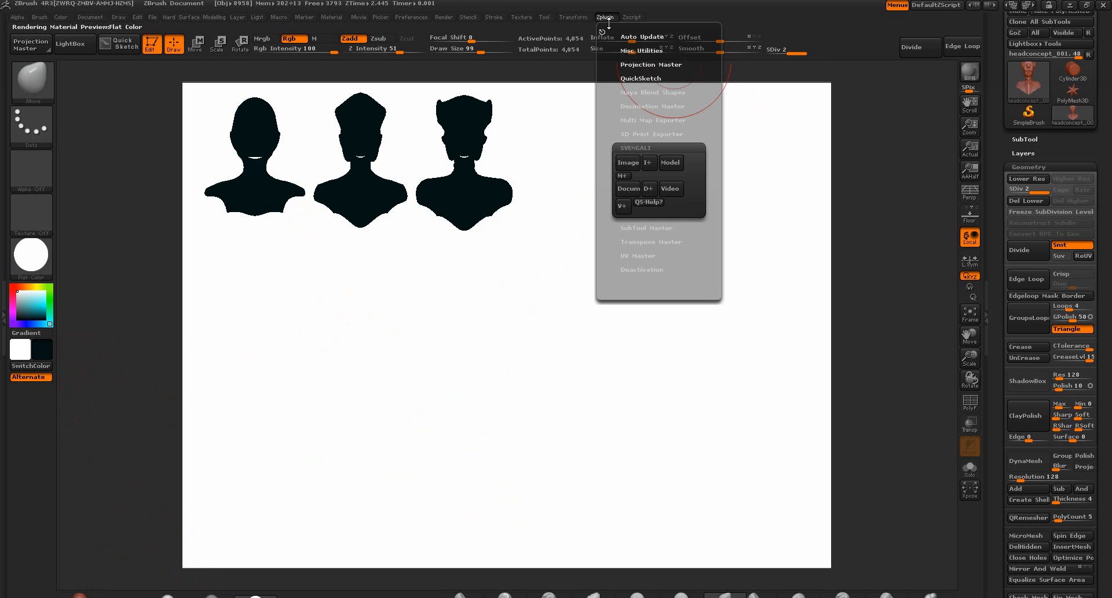
click(622, 176)
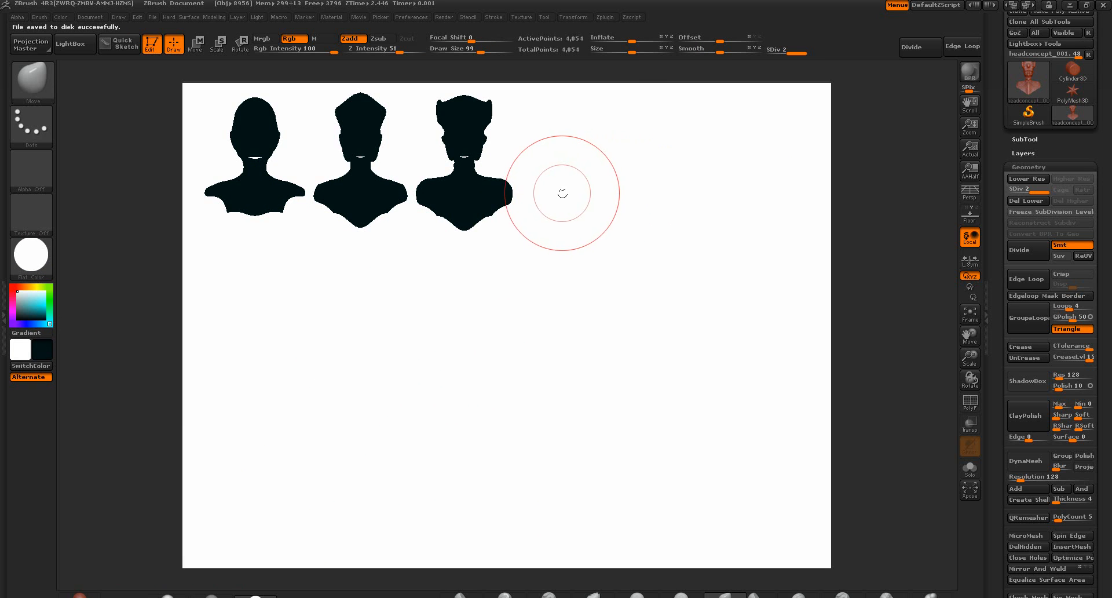
Leave snapshots of the third concept's front and profile silhouettes in the row and place a three-quarter view beside them
alt+drag(576, 245, 639, 313)
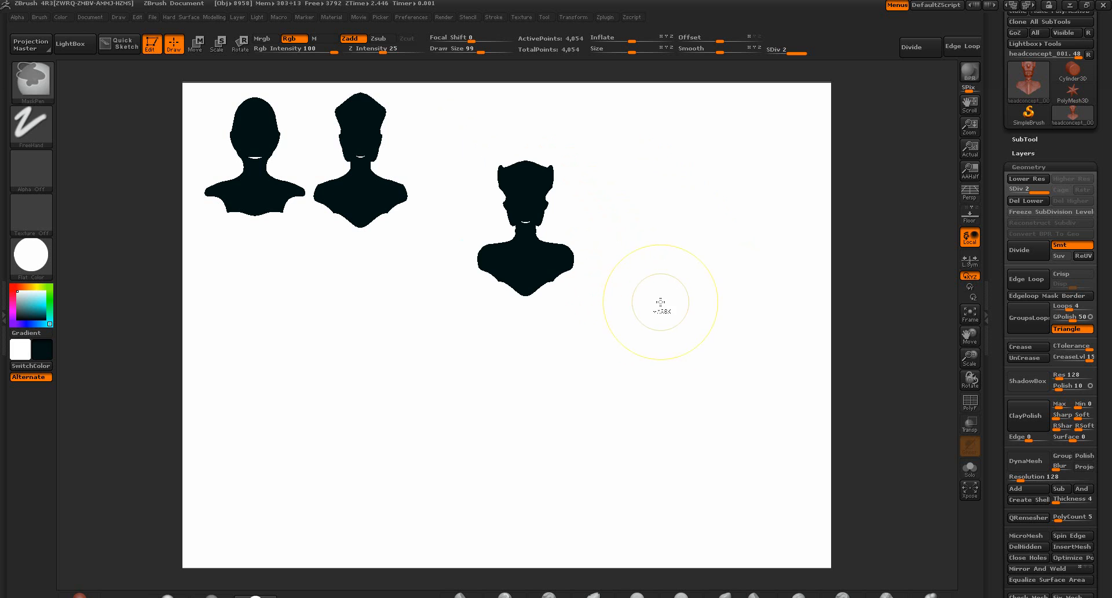
mouse_move(591, 283)
alt+mouse_down()
mouse_move(533, 224)
mouse_move(718, 379)
mouse_move(674, 379)
mouse_move(627, 286)
alt+mouse_up()
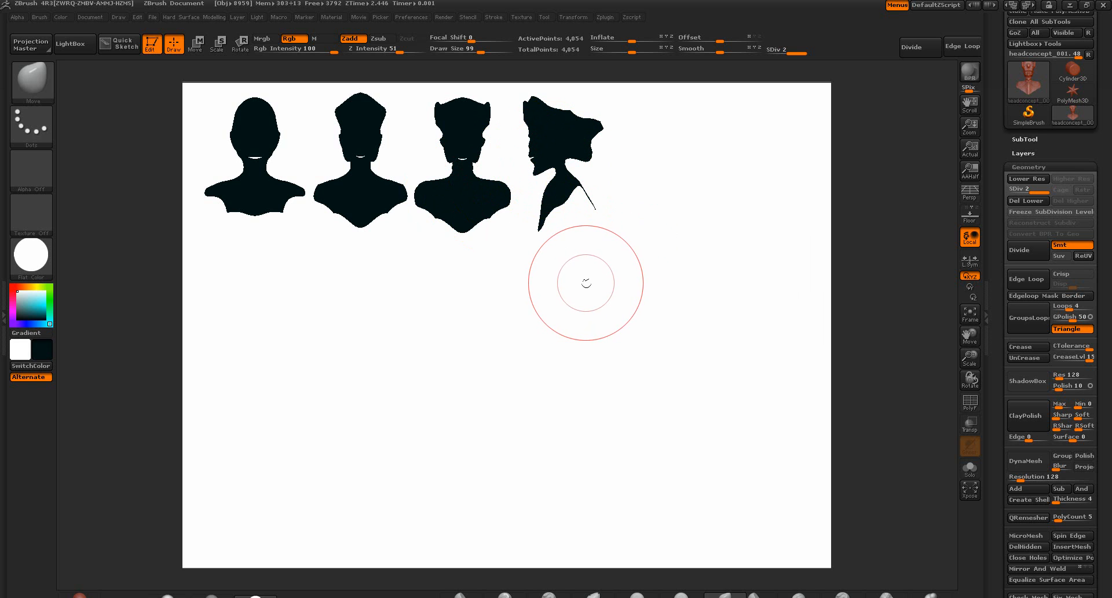
key(shift+s)
alt+drag(584, 265, 589, 435)
drag(648, 415, 723, 273)
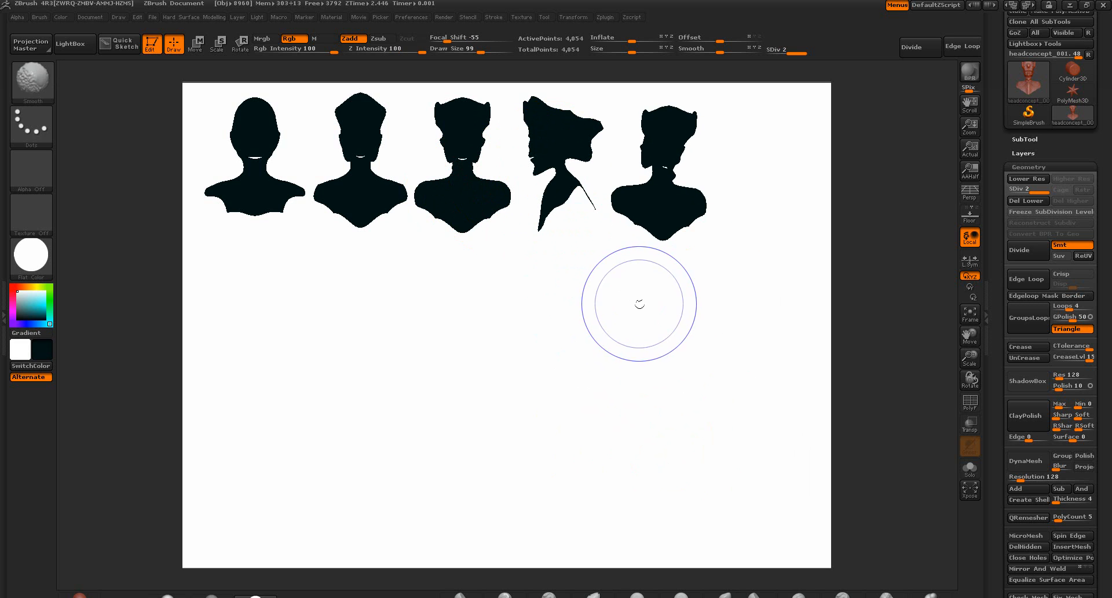
Export the canvas to the desktop as a Photoshop image named concepts and check the file there
click(89, 18)
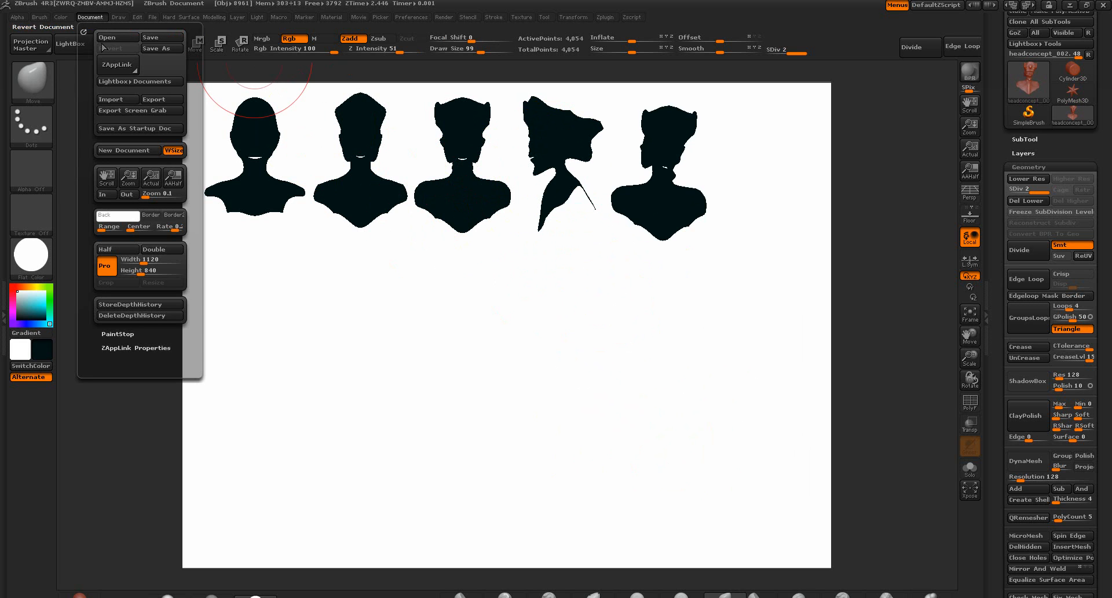
click(162, 100)
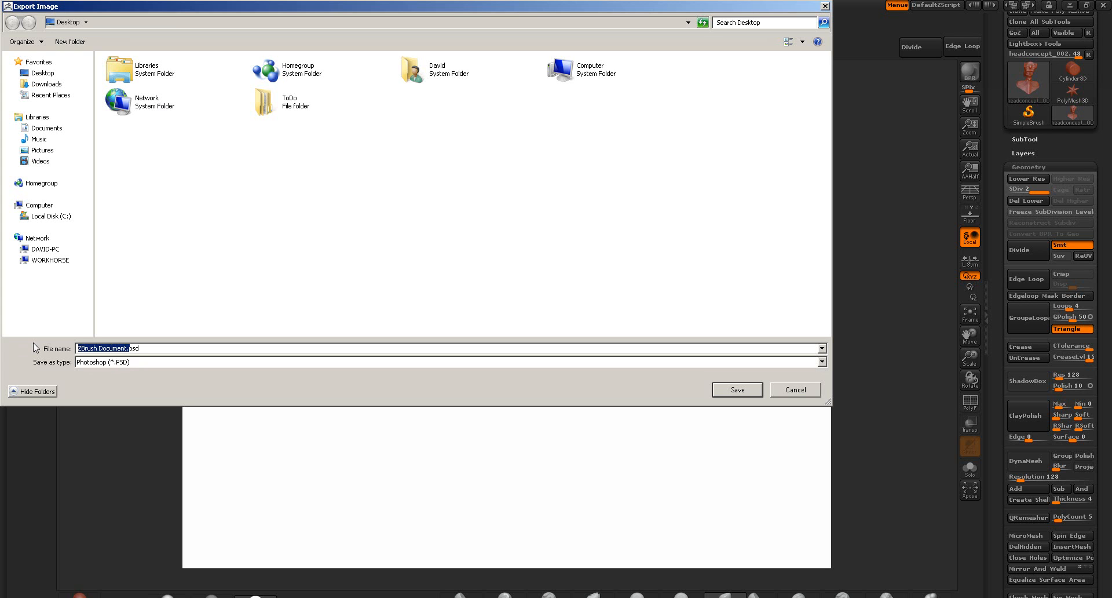
text(concepts)
click(744, 394)
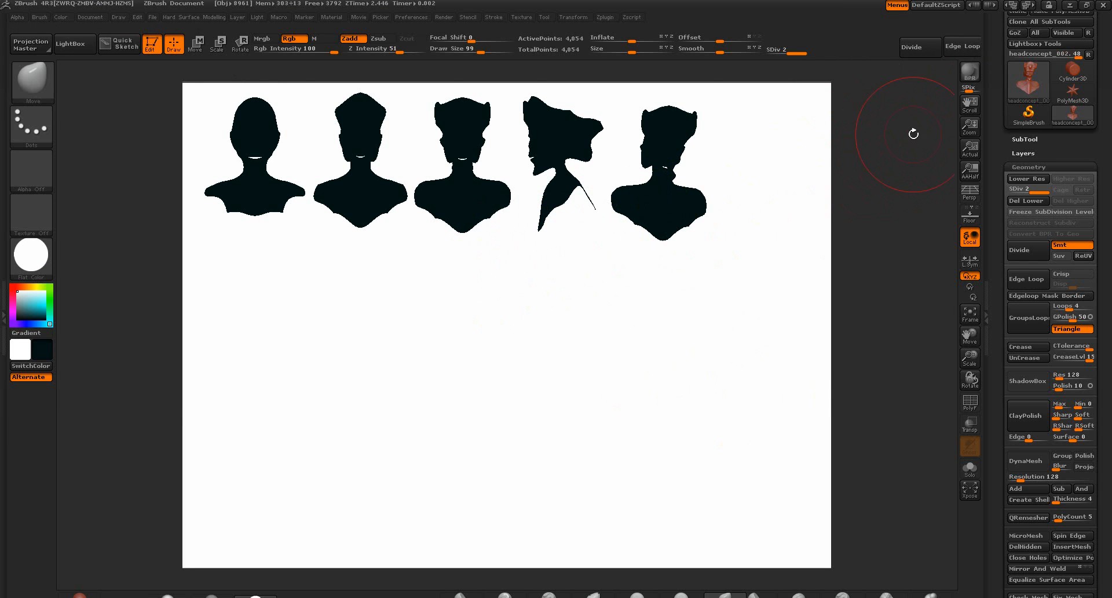
click(90, 17)
click(1073, 5)
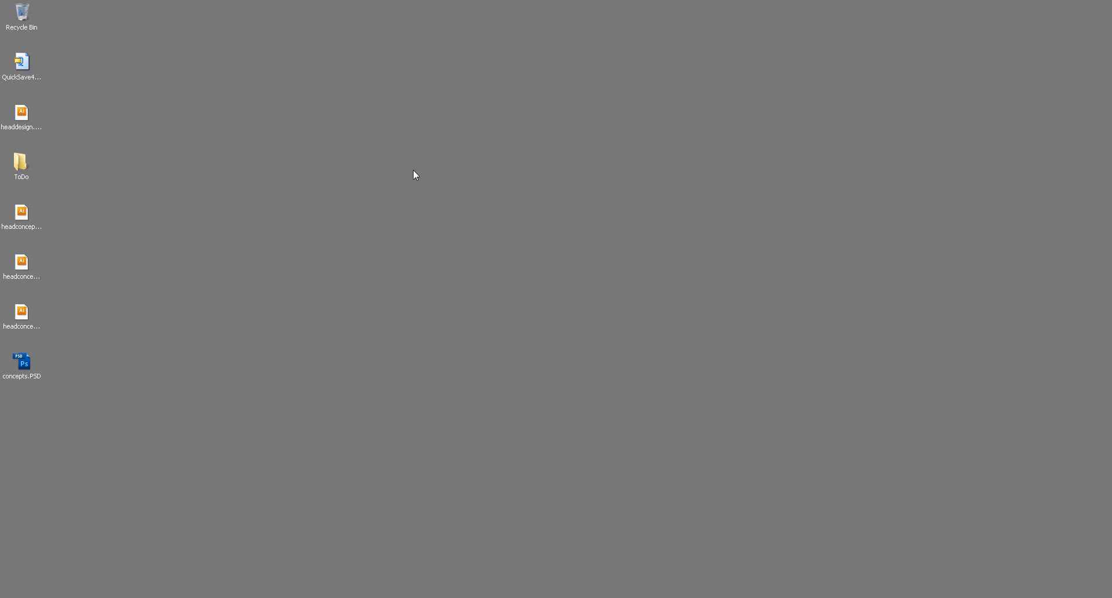
Open concepts.PSD from the desktop in Photoshop, move the Brush panel off the silhouettes to view the sheet and minimise the window
double_click(22, 362)
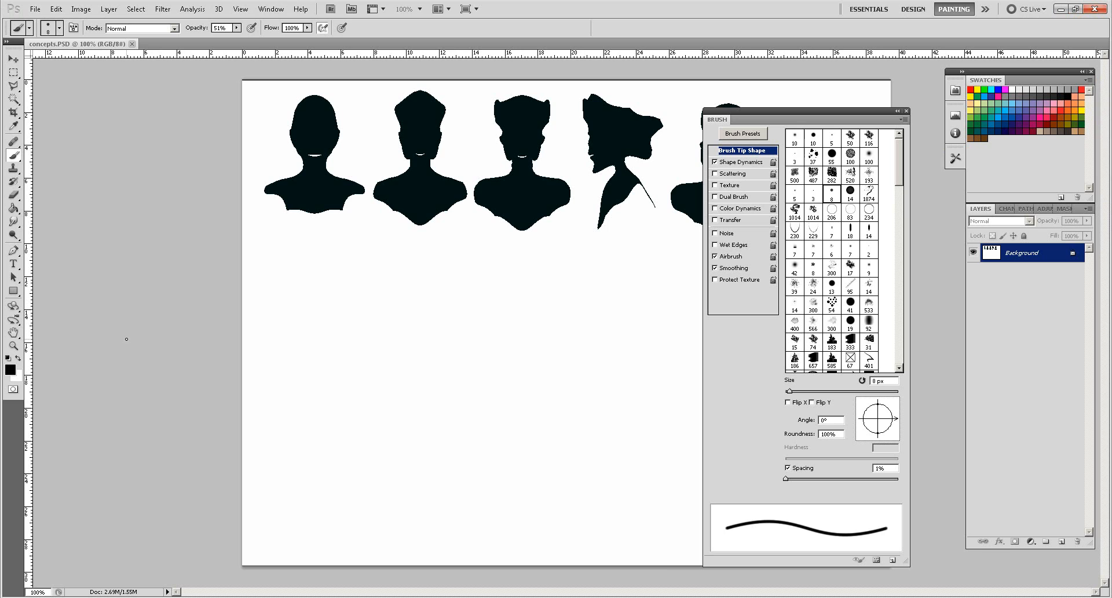
drag(807, 113, 928, 165)
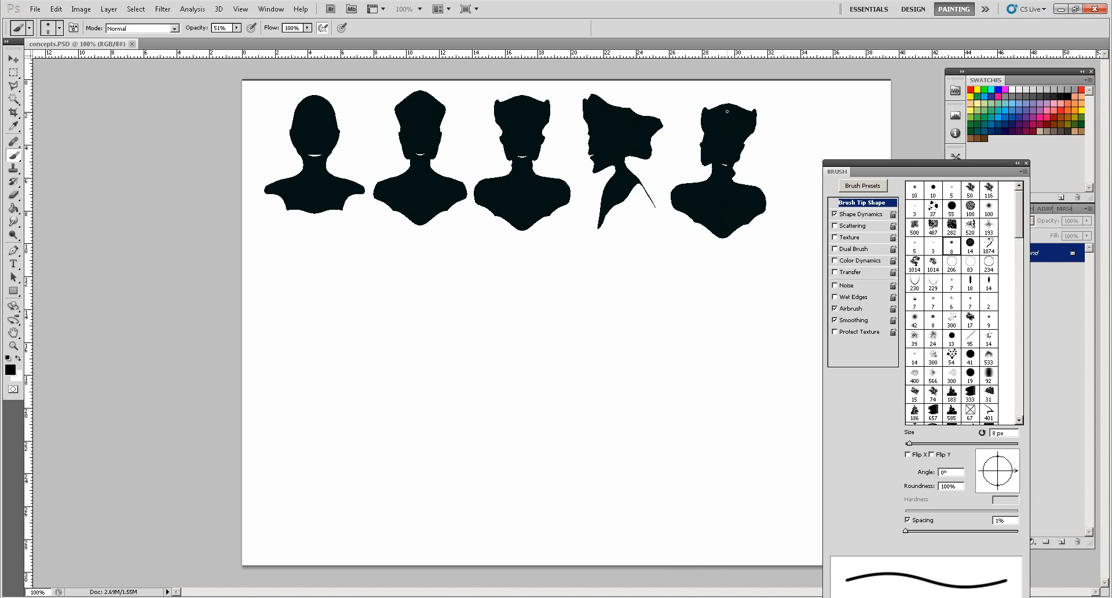
click(1061, 9)
click(144, 302)
Switch from the desktop back to ZBrush and close the running session
click(23, 316)
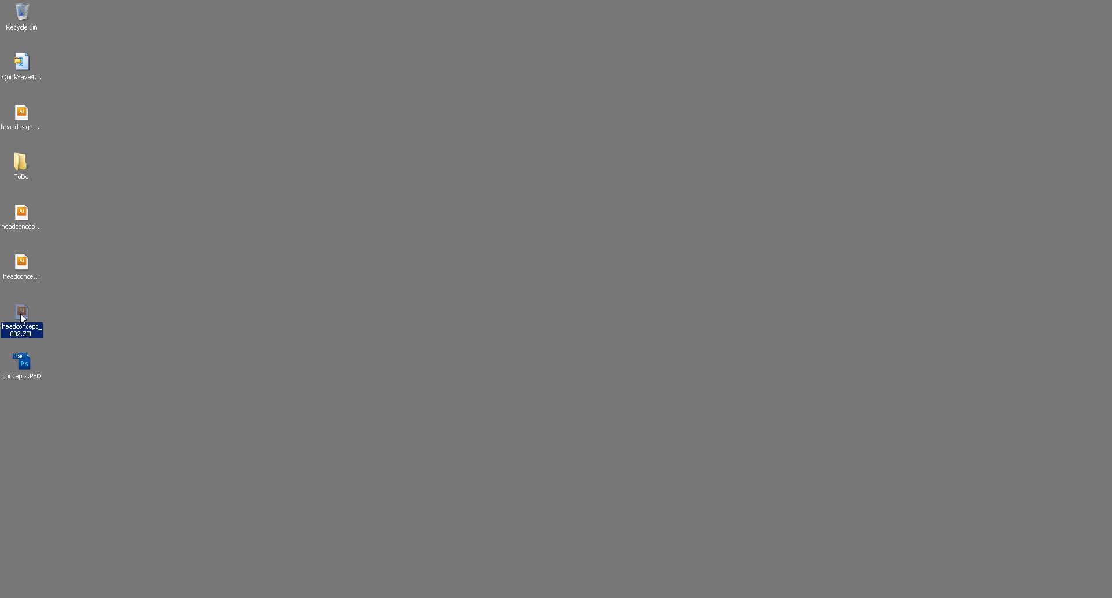
click(144, 303)
key(alt+Tab)
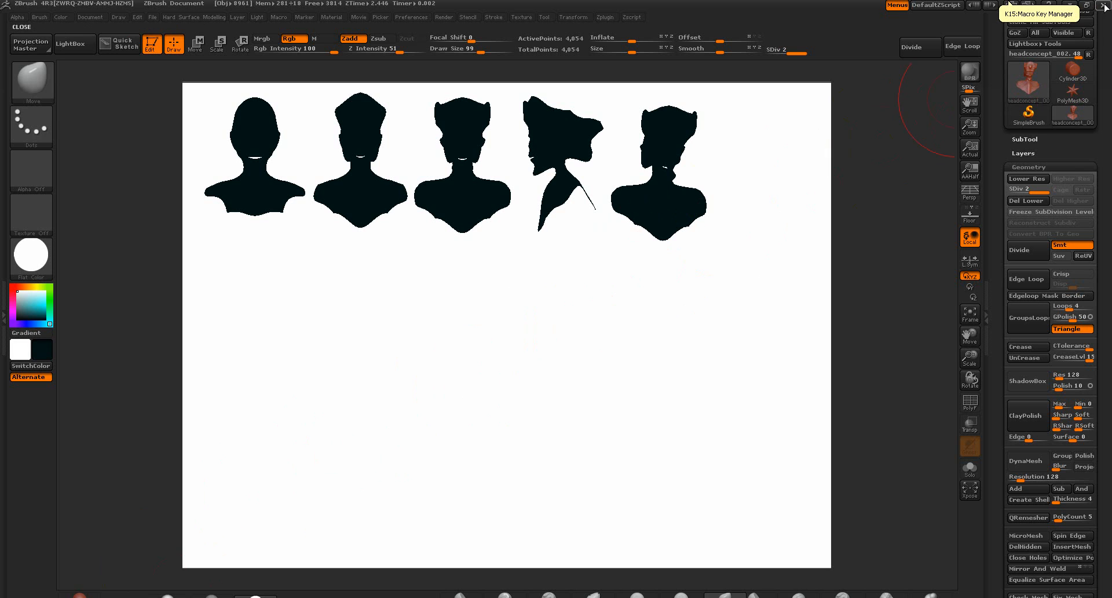
click(1103, 6)
click(572, 339)
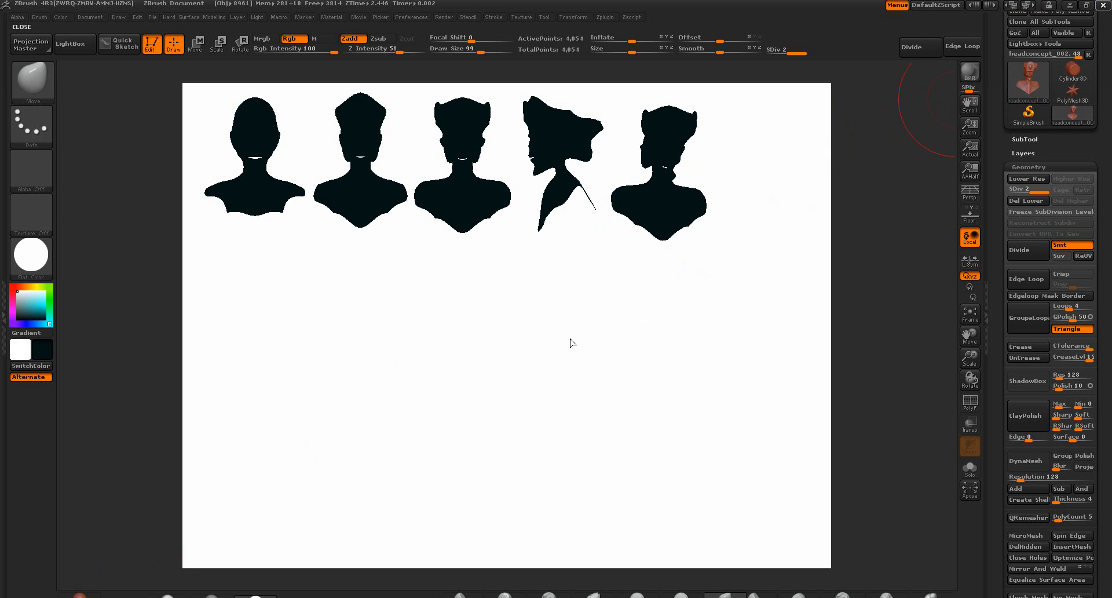
Launch ZBrush again by opening the headconcept_002.ZTL file from the desktop
click(28, 315)
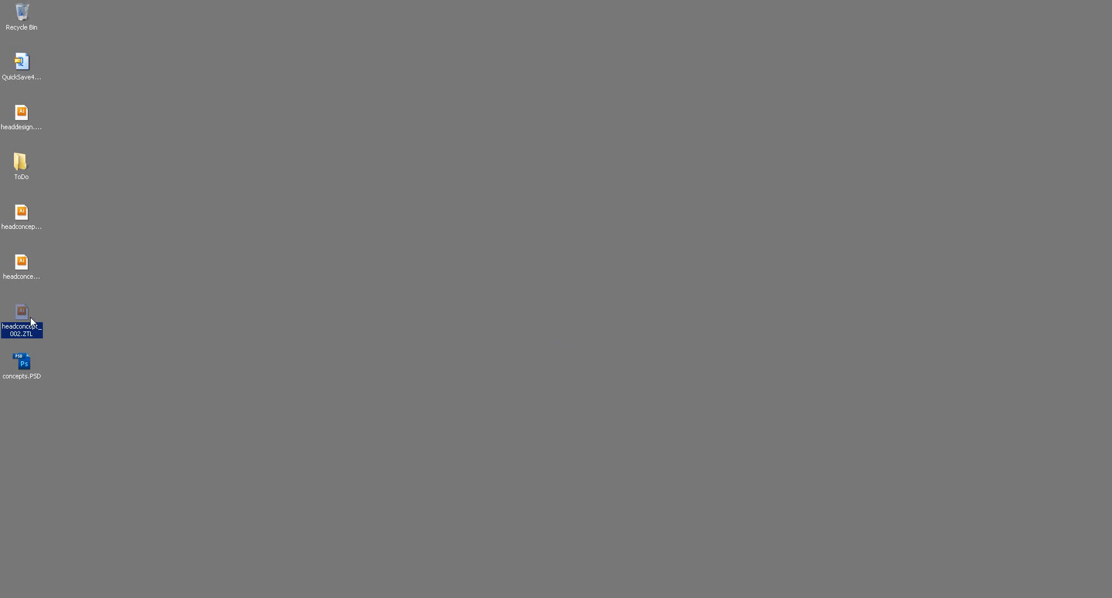
click(68, 312)
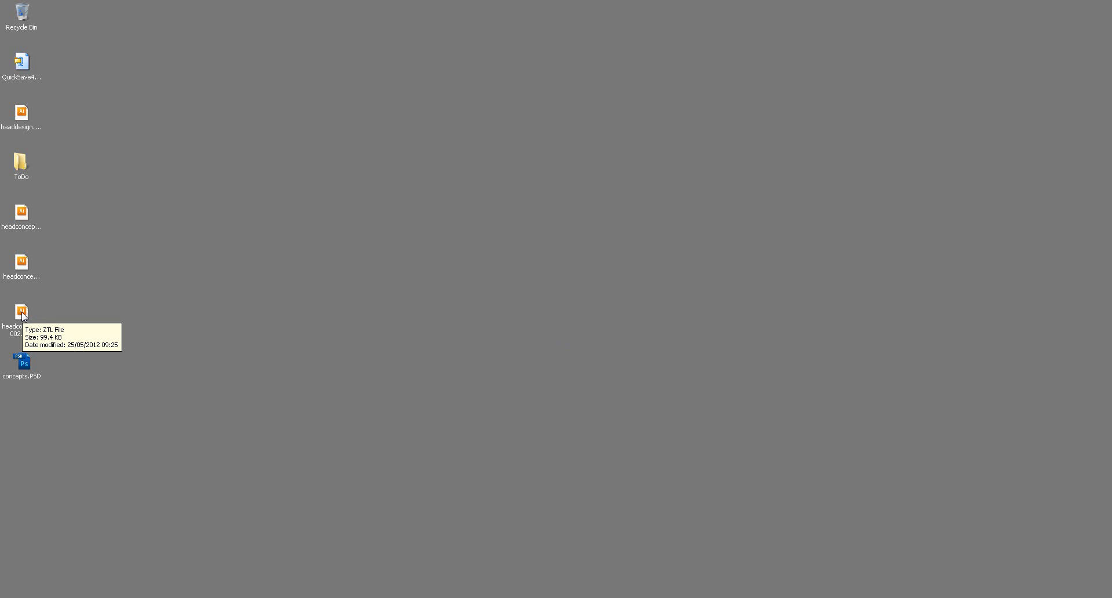
click(23, 316)
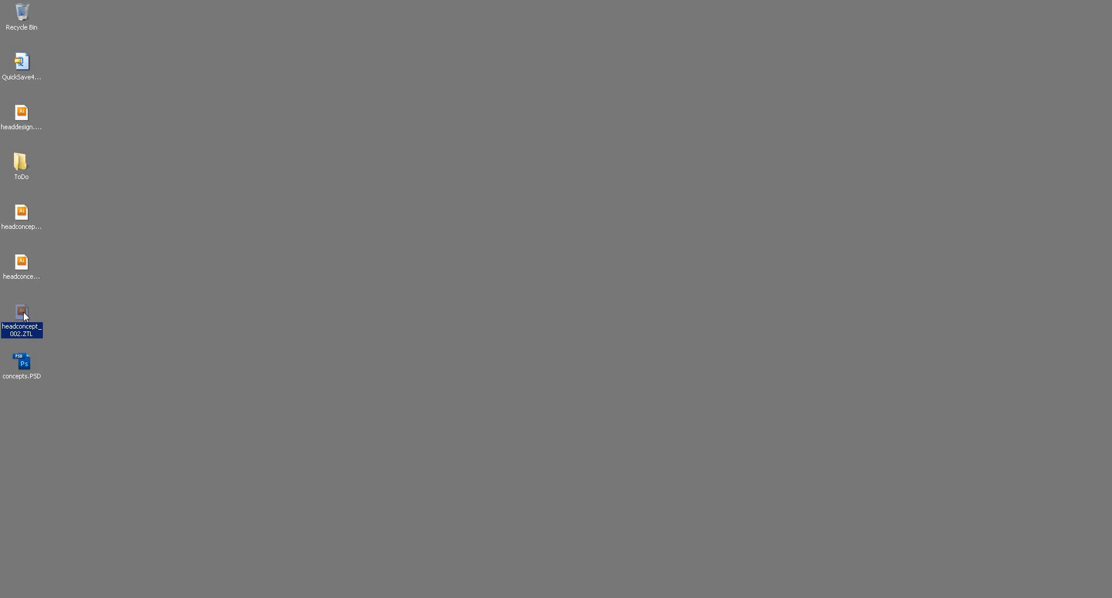
double_click(25, 316)
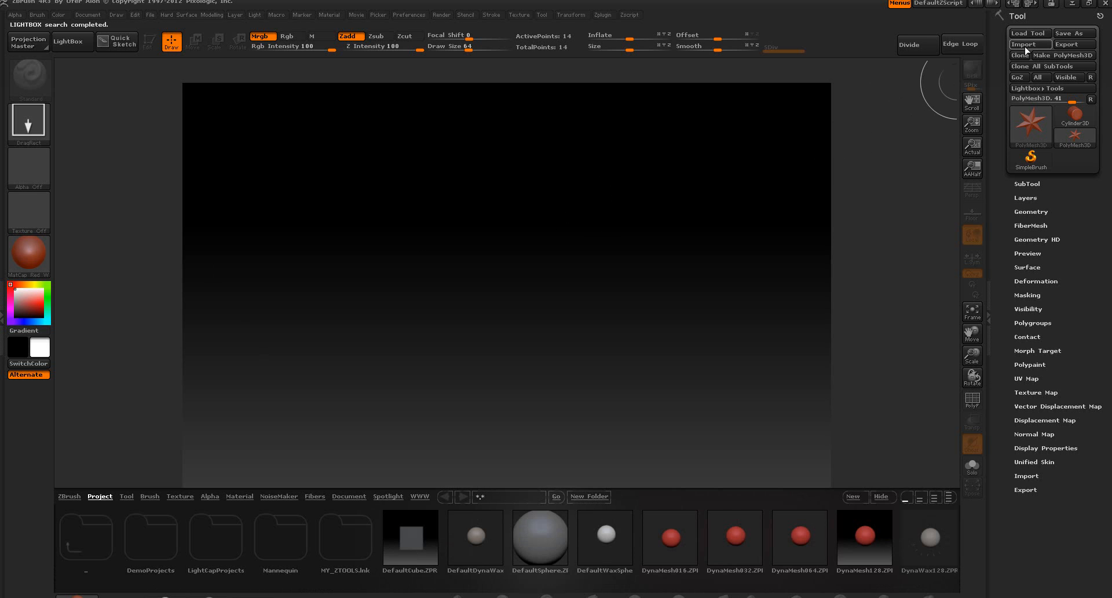
Load headconcept_002.ZTL from the desktop, draw the bust on the canvas and put it in Edit mode
click(1028, 33)
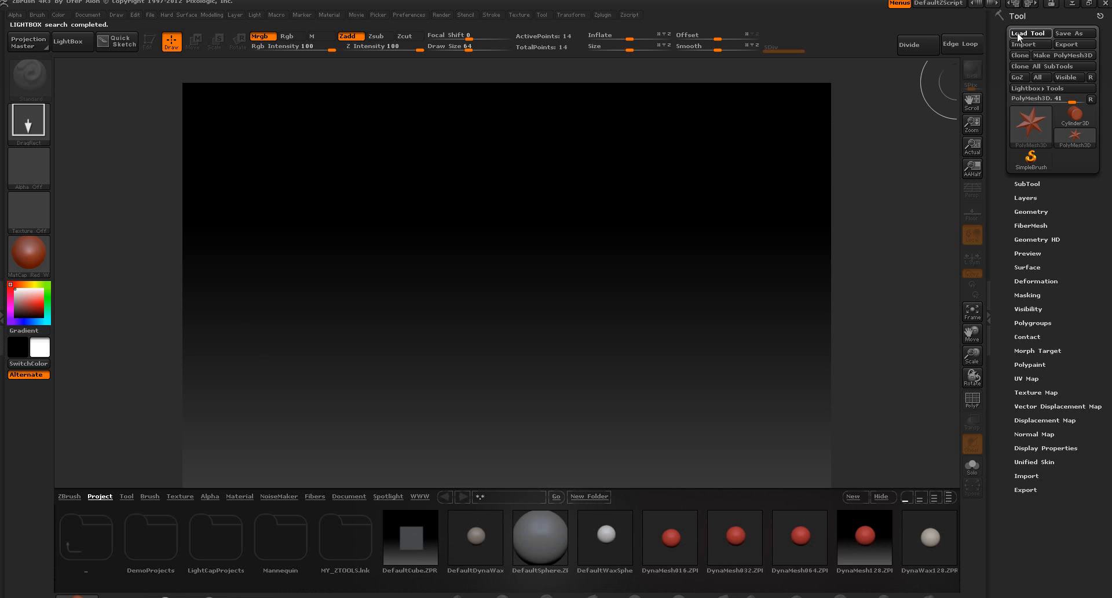
click(43, 73)
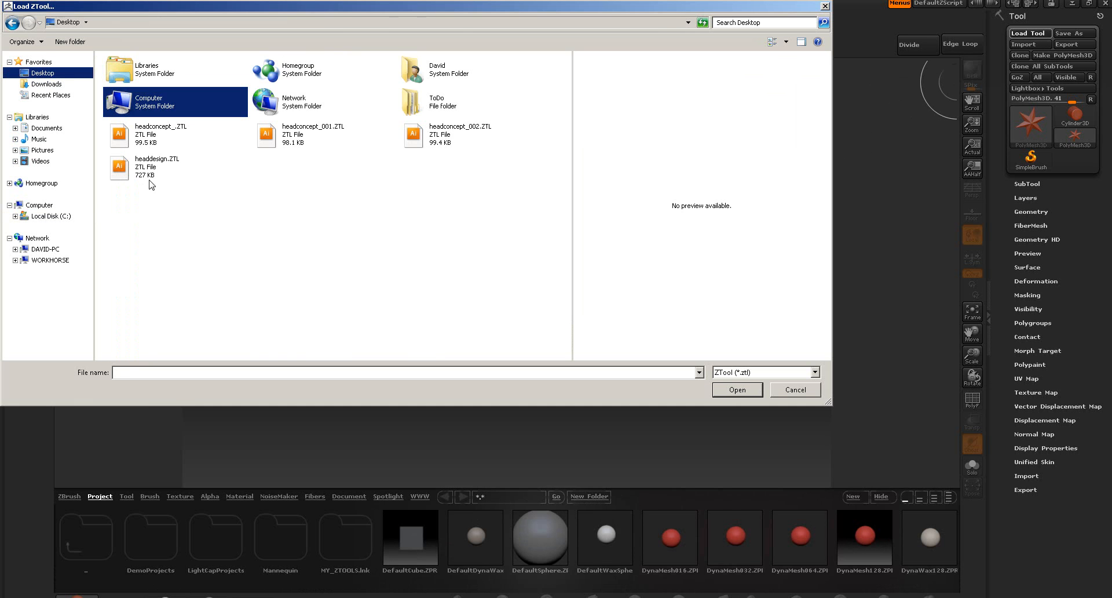
click(423, 145)
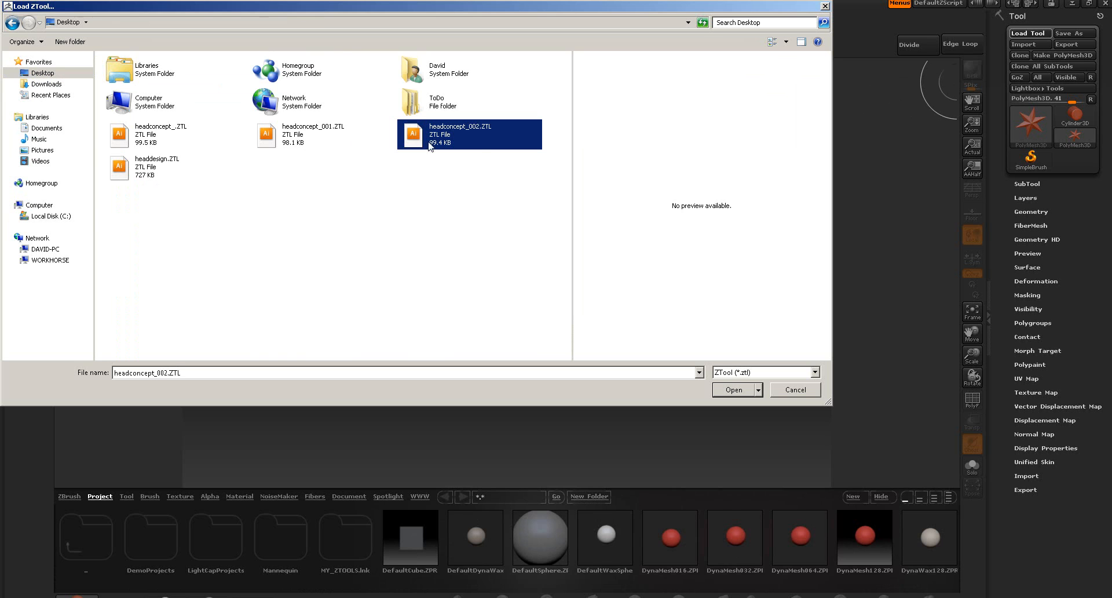
click(736, 391)
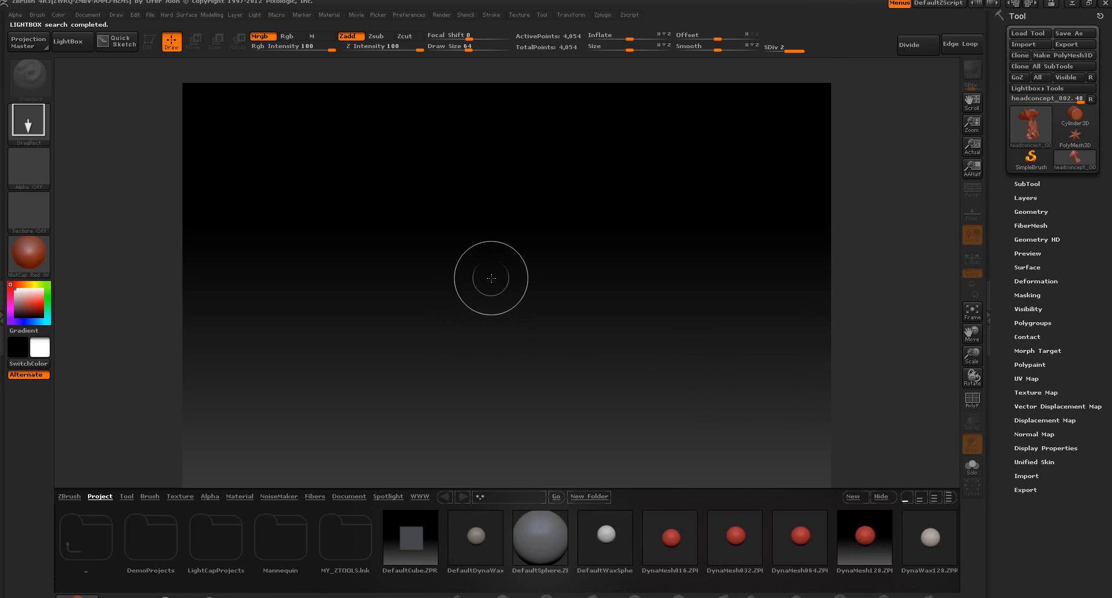
drag(492, 250, 492, 112)
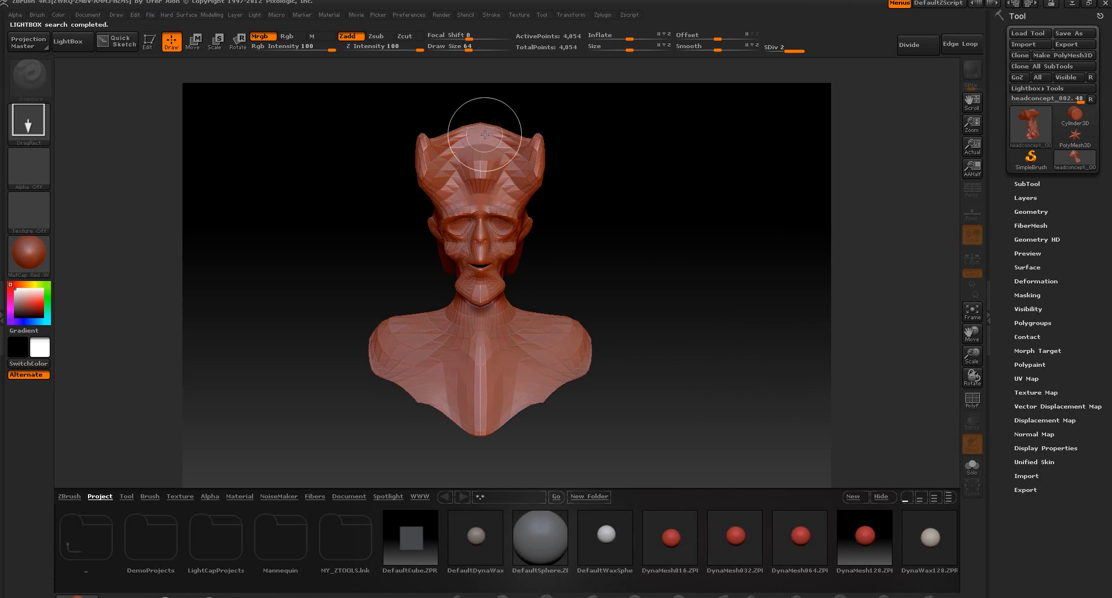
click(150, 41)
Examine the loaded bust from three-quarter and front views and hide LightBox
mouse_move(699, 251)
mouse_down()
mouse_move(663, 253)
mouse_move(750, 253)
mouse_move(666, 251)
mouse_move(707, 255)
mouse_move(693, 269)
mouse_move(710, 278)
mouse_move(677, 283)
mouse_move(556, 246)
mouse_up()
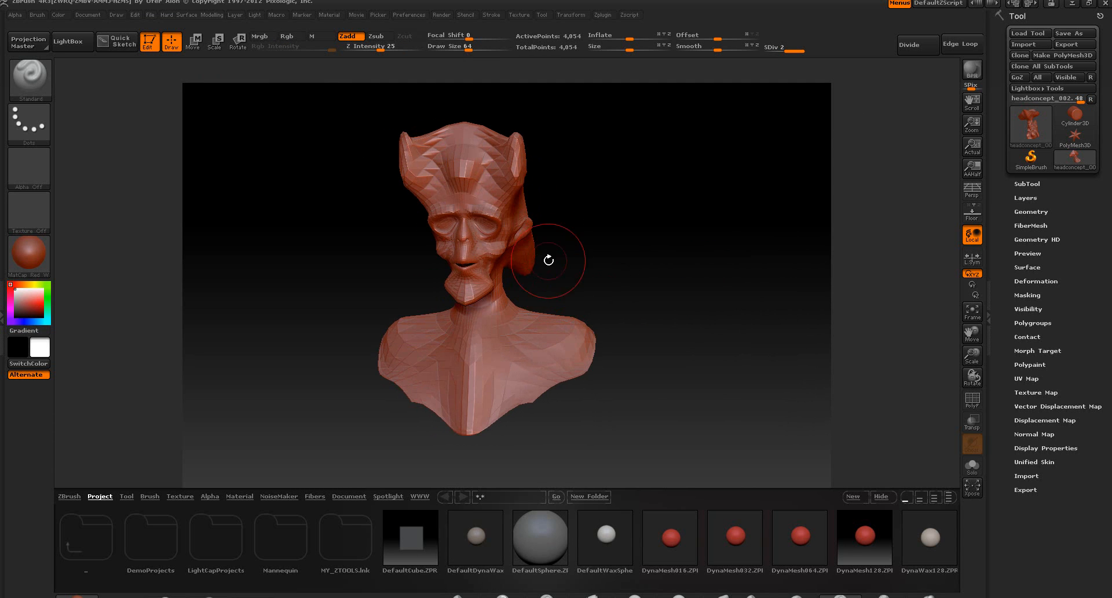
drag(665, 250, 649, 258)
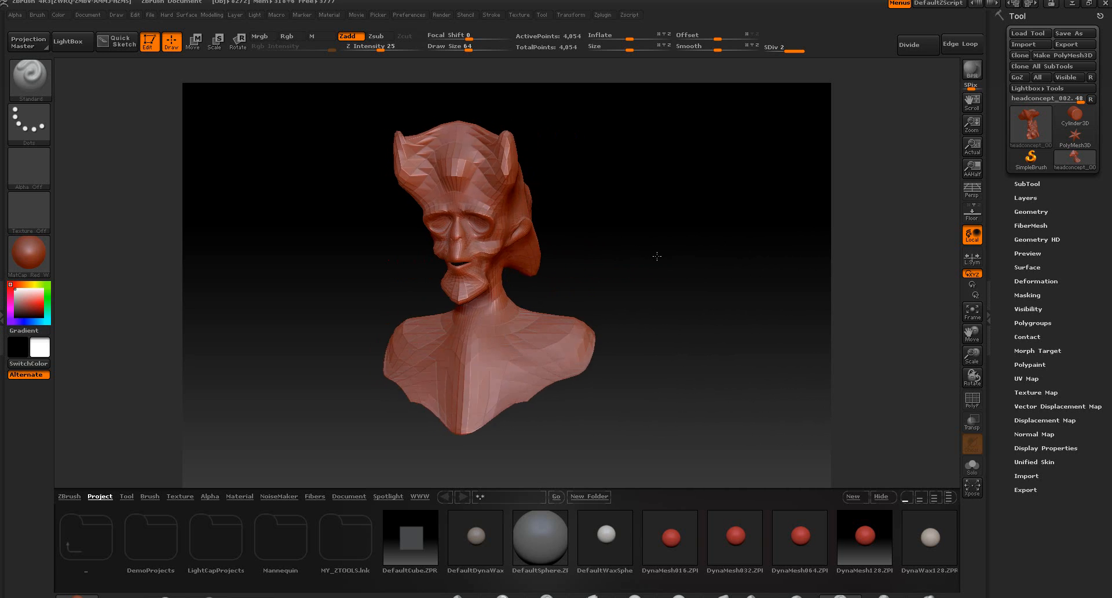
drag(675, 260, 815, 370)
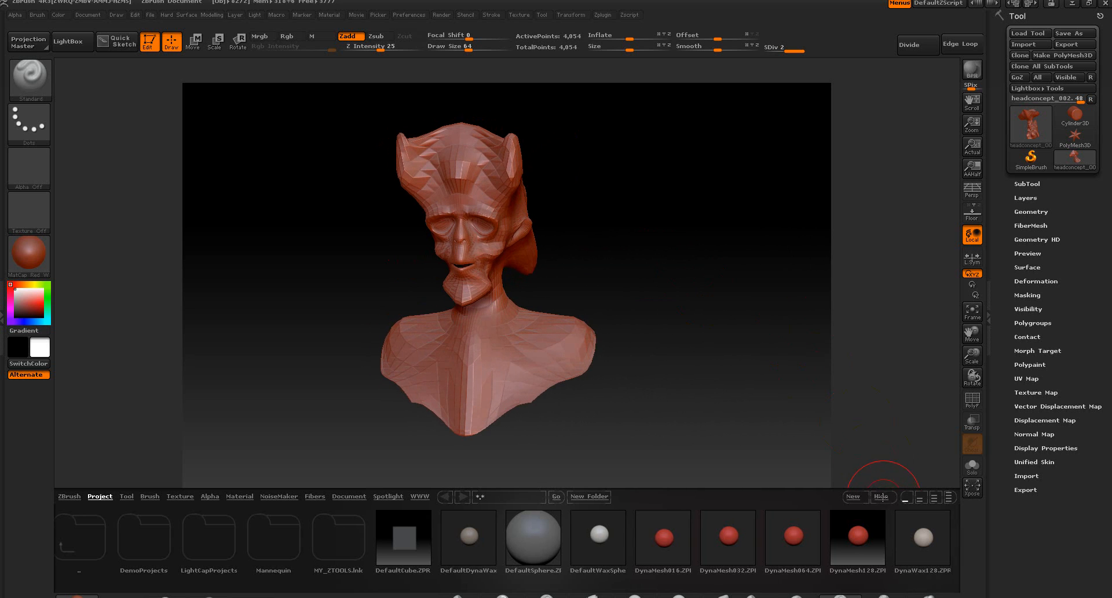
click(881, 497)
mouse_move(697, 260)
mouse_down()
mouse_move(671, 253)
mouse_move(698, 259)
mouse_up()
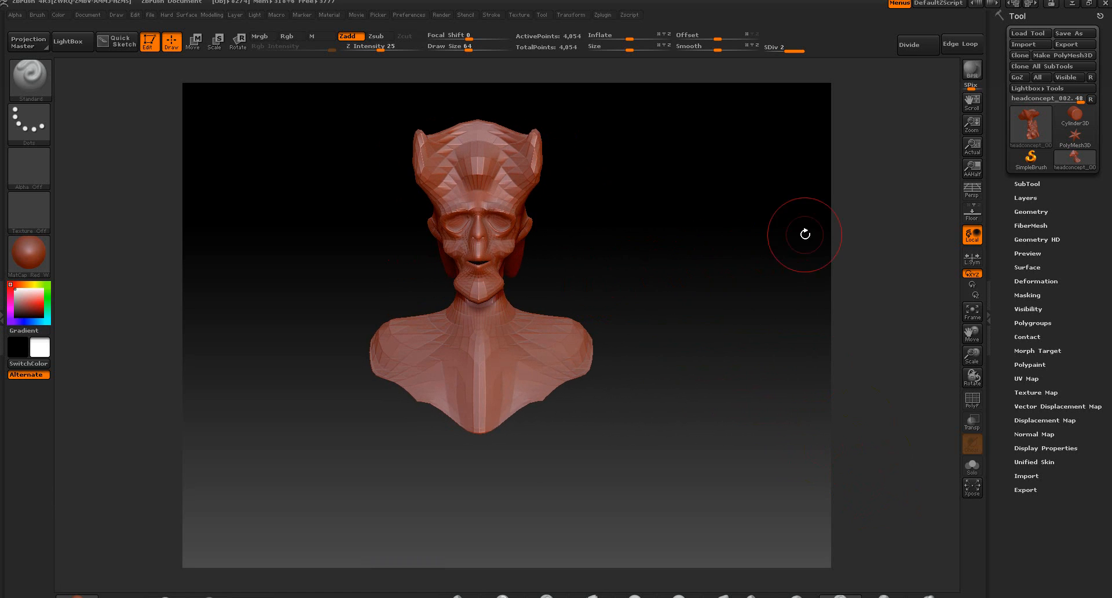
Load the first concept, headconcept_.ZTL, from the desktop as the active tool
click(1023, 35)
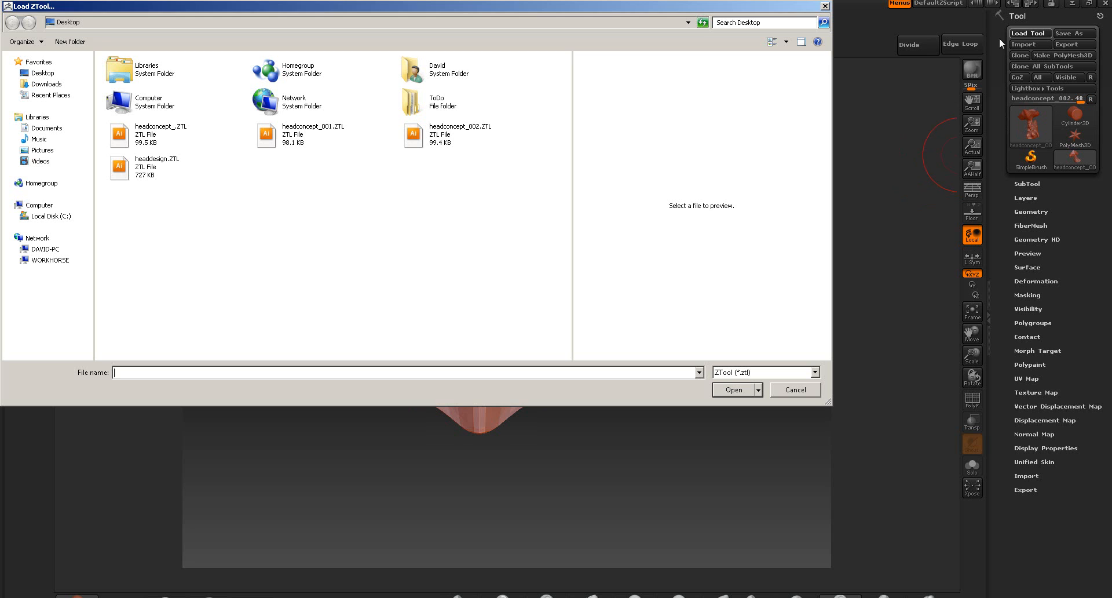
click(124, 173)
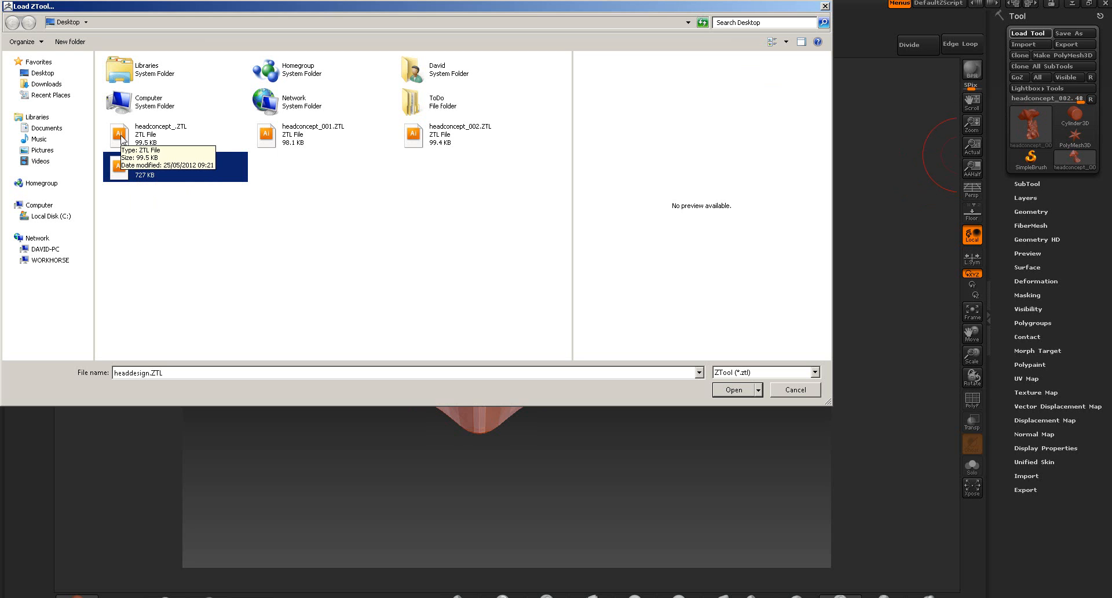
click(124, 138)
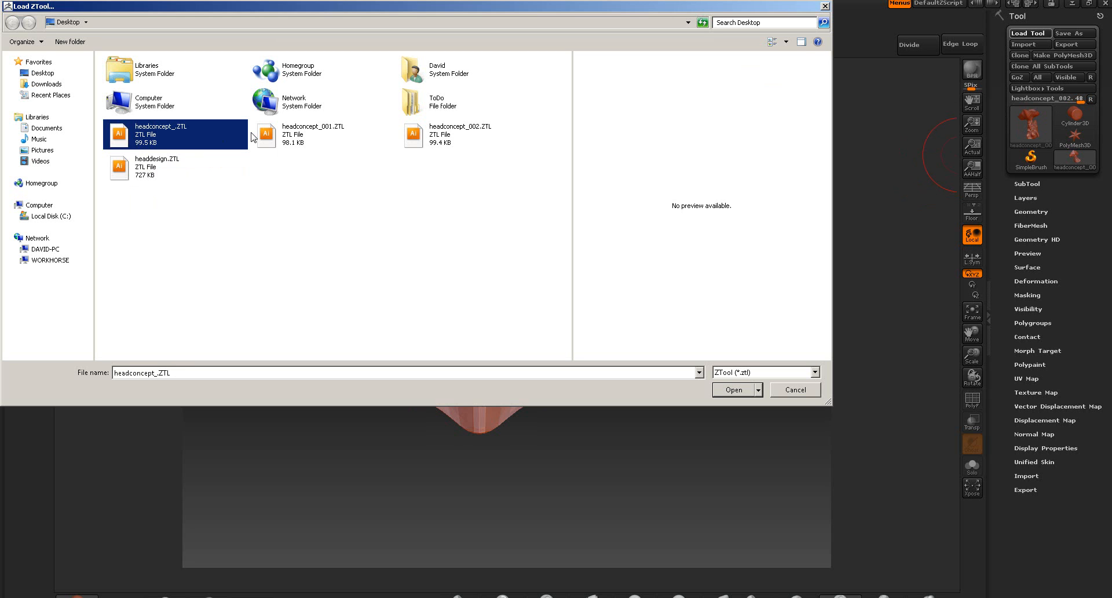
double_click(117, 143)
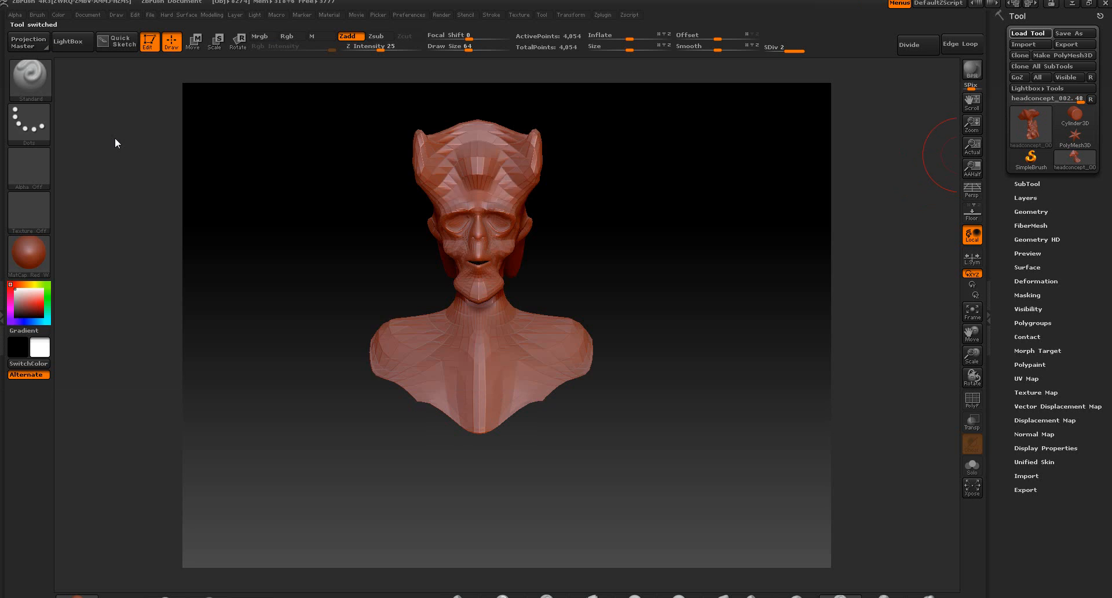
Append headconcept_002 as a subtool of the first concept, select it and show it without the other head
click(1022, 204)
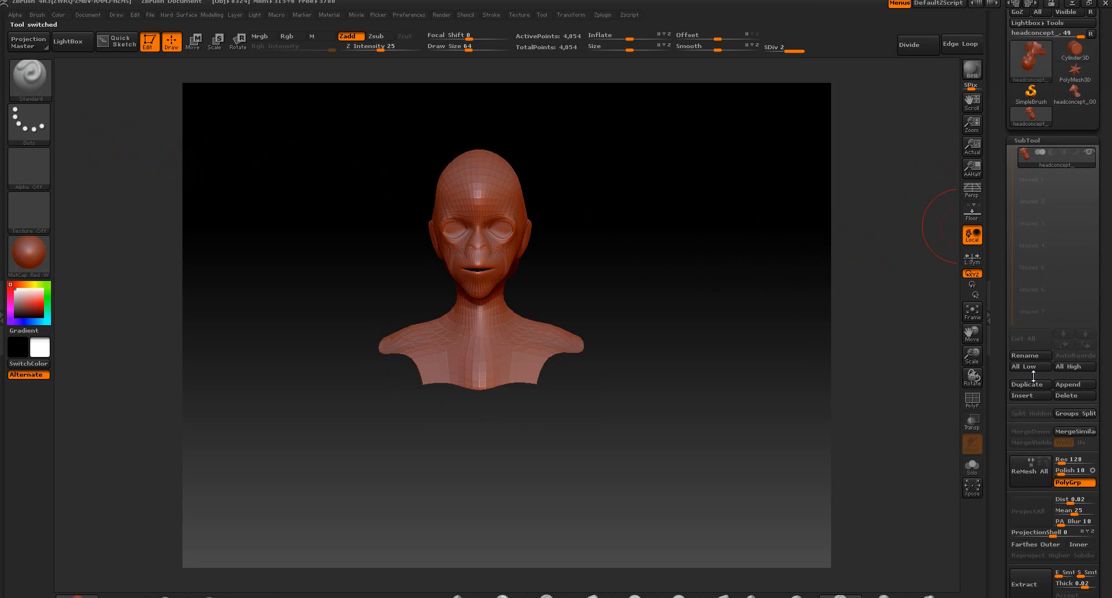
click(1061, 386)
click(800, 406)
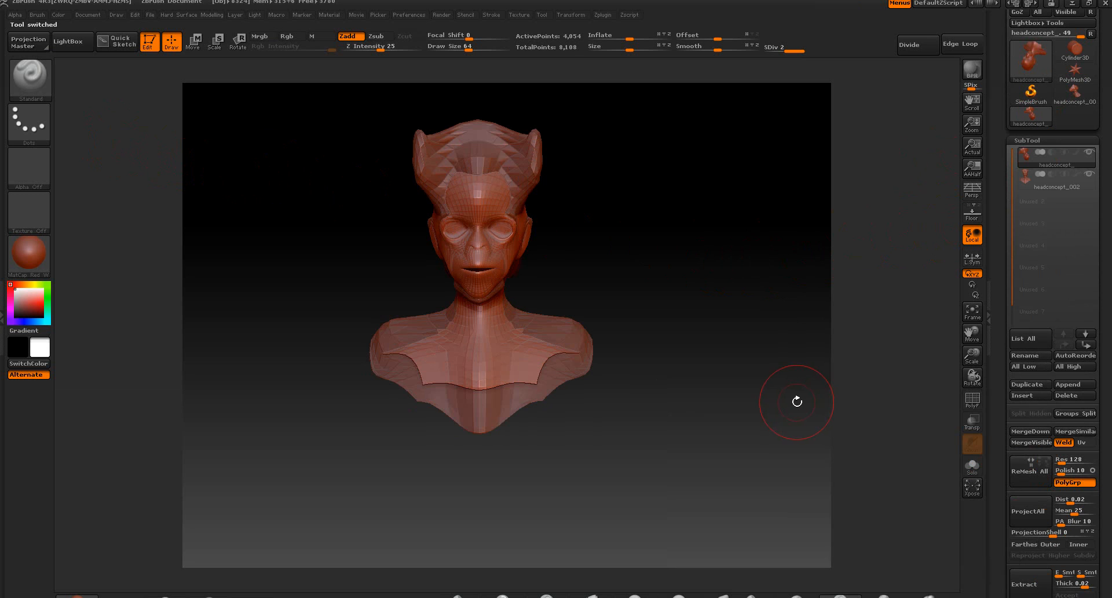
click(1065, 186)
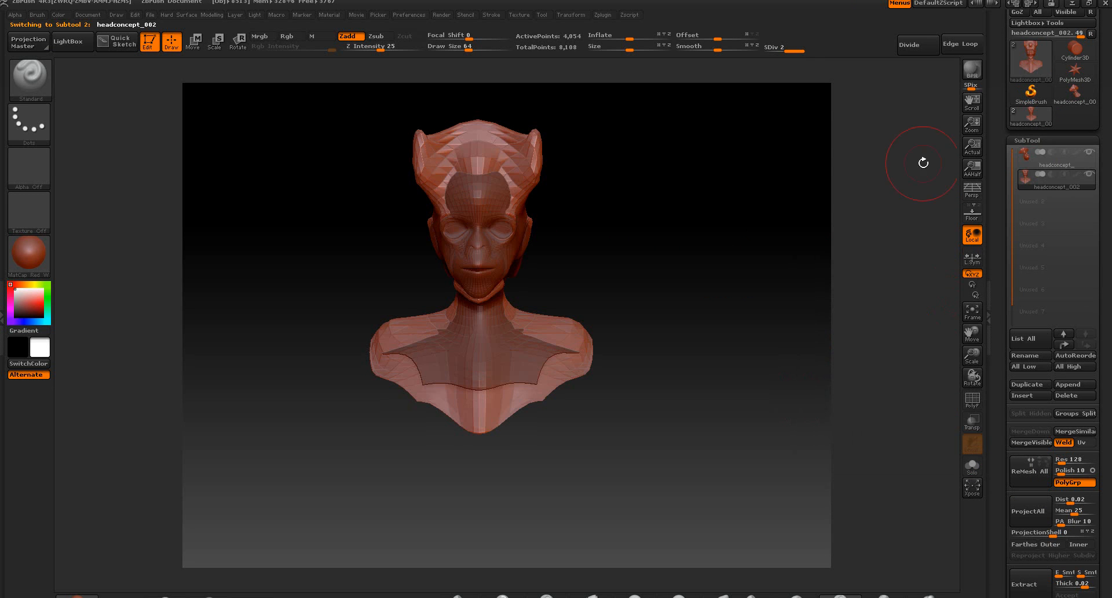
click(1091, 175)
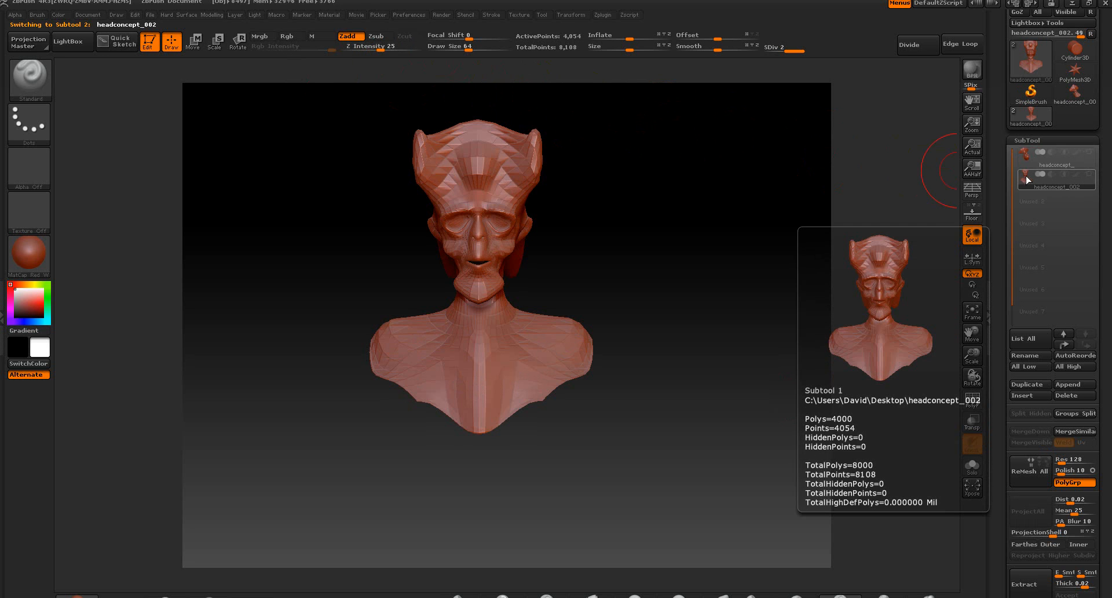
Turn the headconcept_002 bust to a three-quarter view and subdivide it to SDiv 3
mouse_move(728, 203)
mouse_down()
mouse_move(709, 245)
mouse_move(722, 245)
mouse_move(703, 250)
mouse_move(724, 260)
mouse_move(722, 251)
mouse_up()
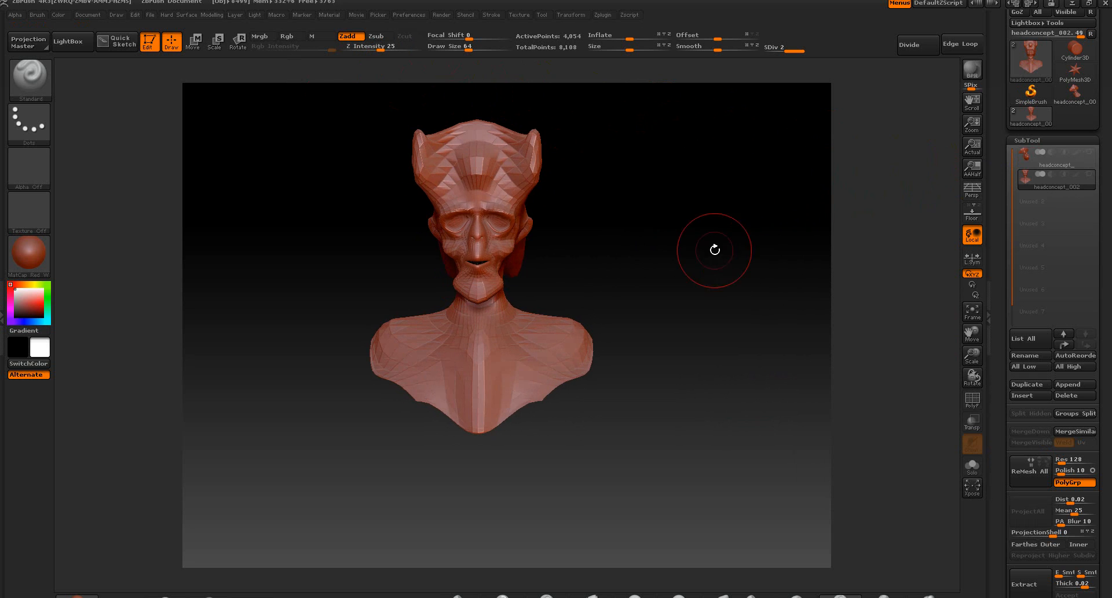
mouse_move(652, 260)
mouse_down()
mouse_move(640, 265)
mouse_move(690, 266)
mouse_move(638, 259)
mouse_move(745, 236)
mouse_move(677, 250)
mouse_move(664, 257)
mouse_move(683, 260)
mouse_move(659, 266)
mouse_up()
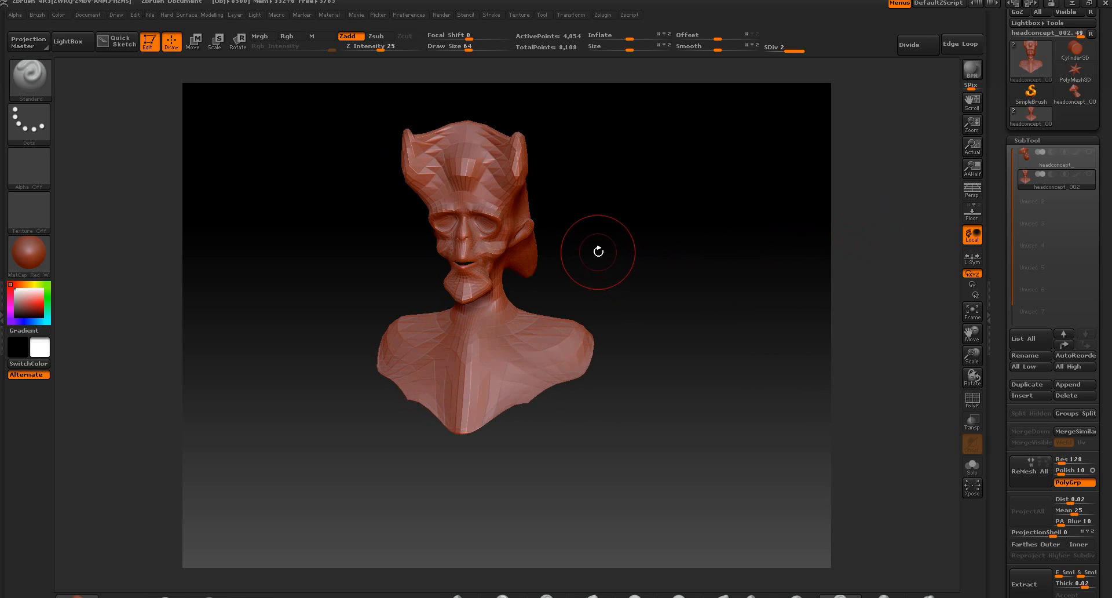
mouse_move(602, 251)
mouse_down()
mouse_move(626, 241)
mouse_move(599, 241)
mouse_move(640, 244)
mouse_move(608, 247)
mouse_move(643, 257)
mouse_move(611, 257)
mouse_up()
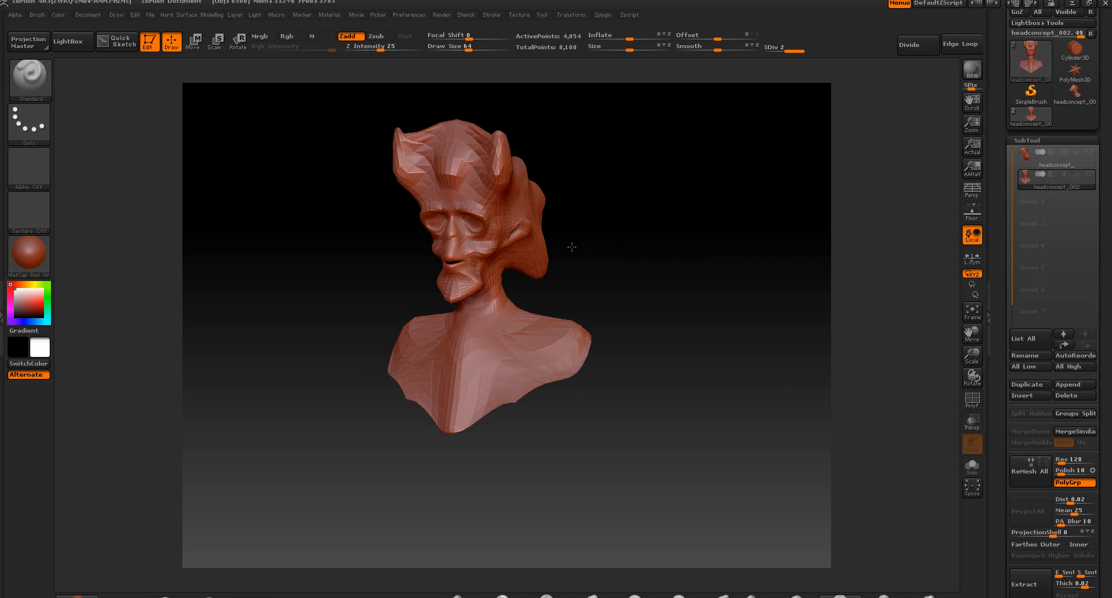
drag(604, 248, 695, 259)
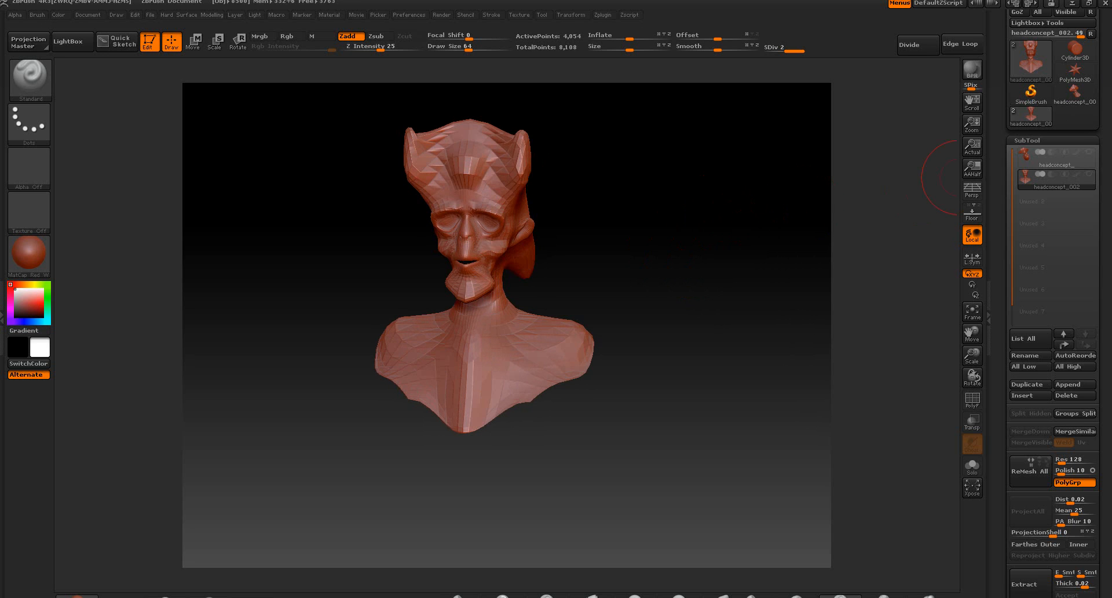
key(ctrl+d)
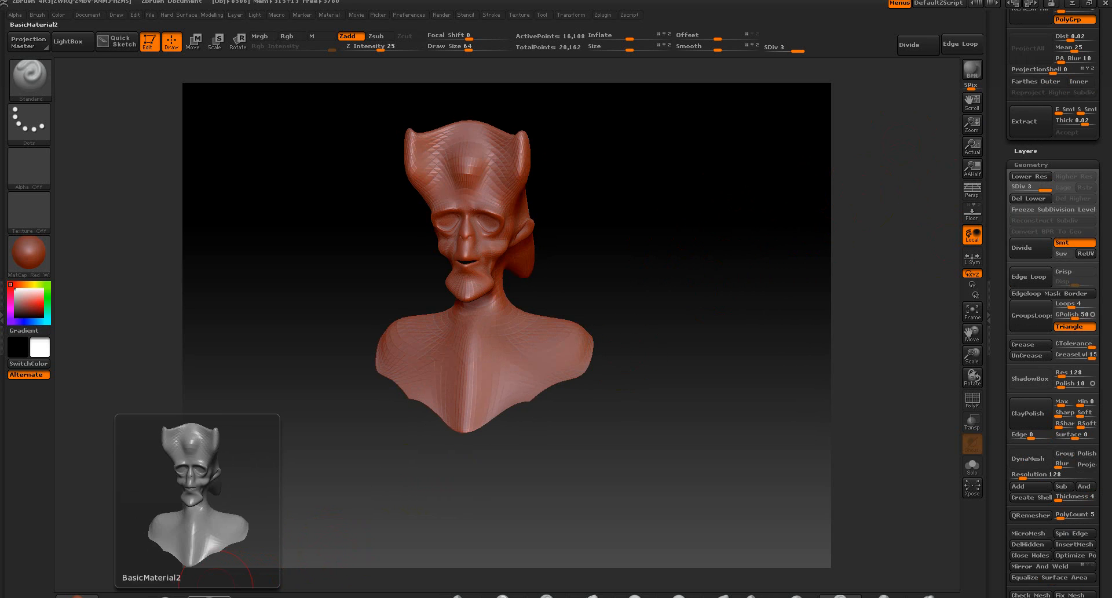
Try BasicMaterial2 and FastShader on the bust, settle on the SoftPlastic material and divide the mesh to SDiv 4
click(215, 594)
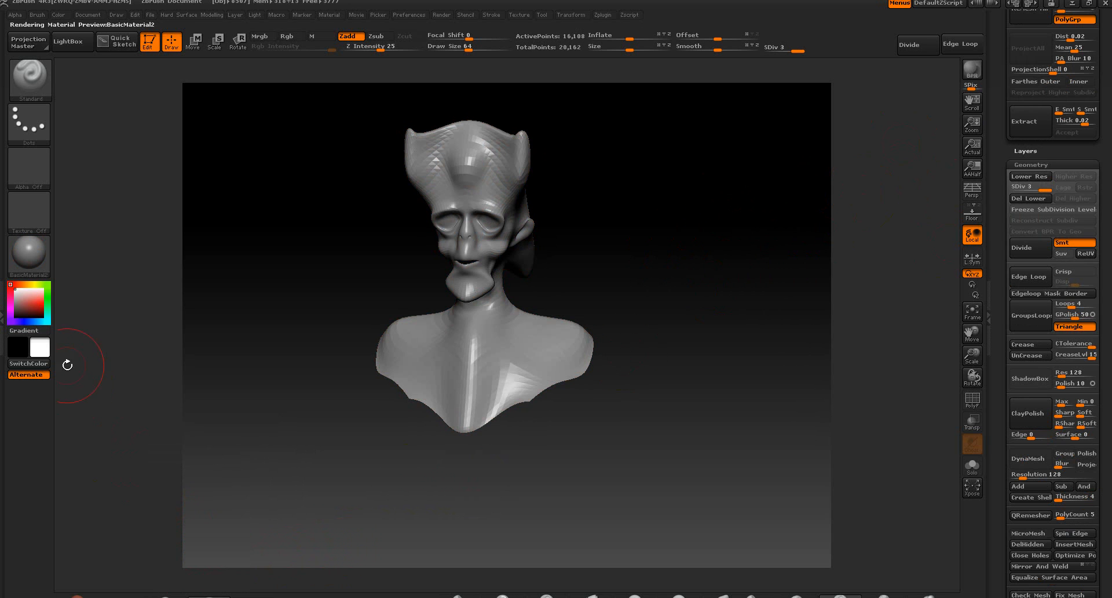
click(166, 594)
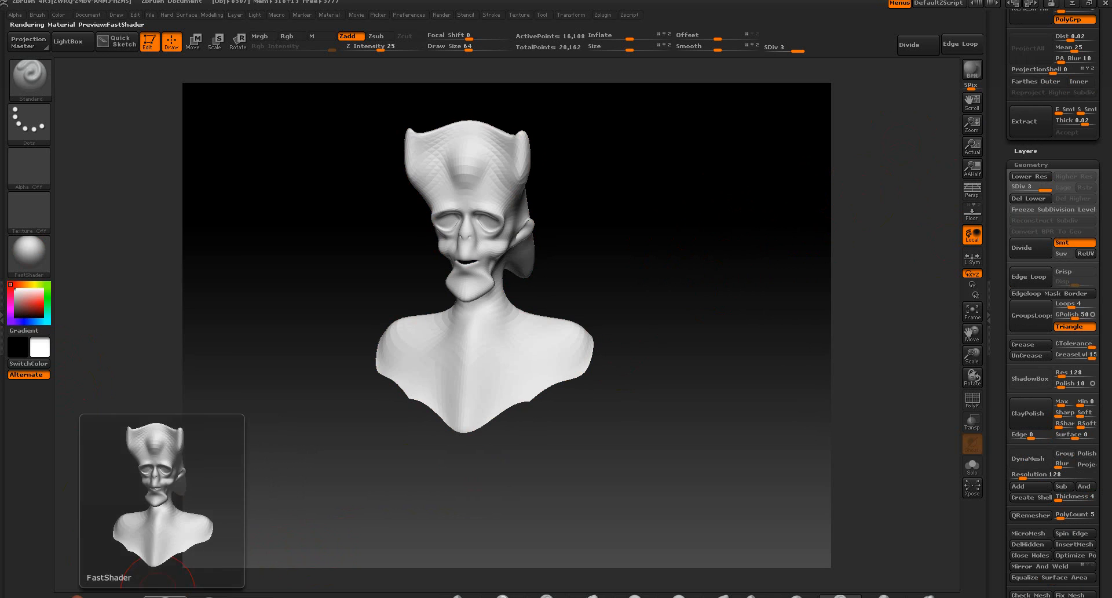
click(29, 255)
click(487, 436)
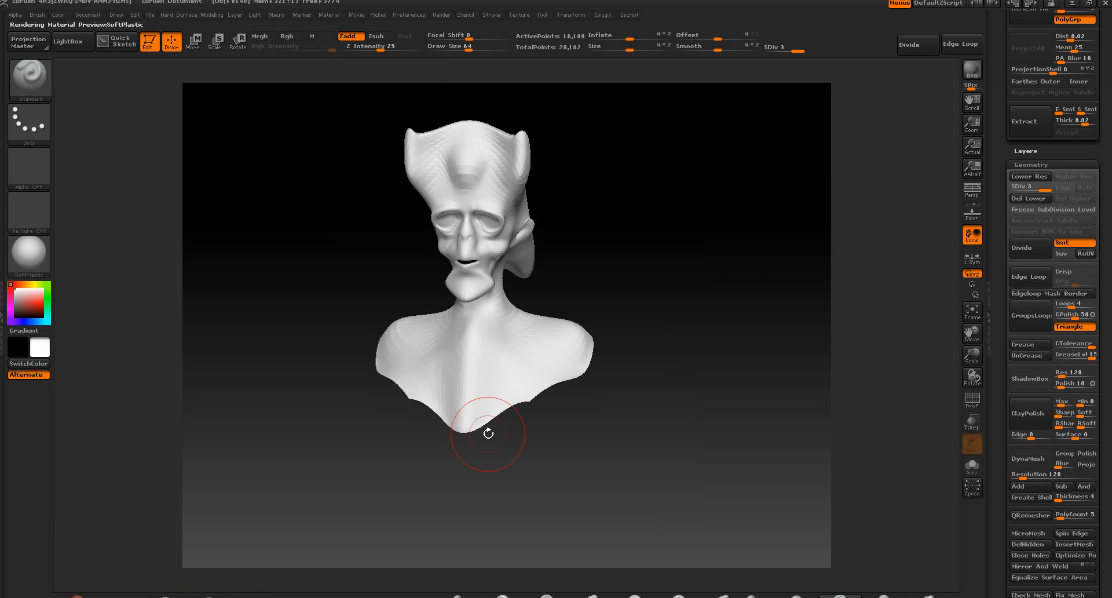
click(1029, 249)
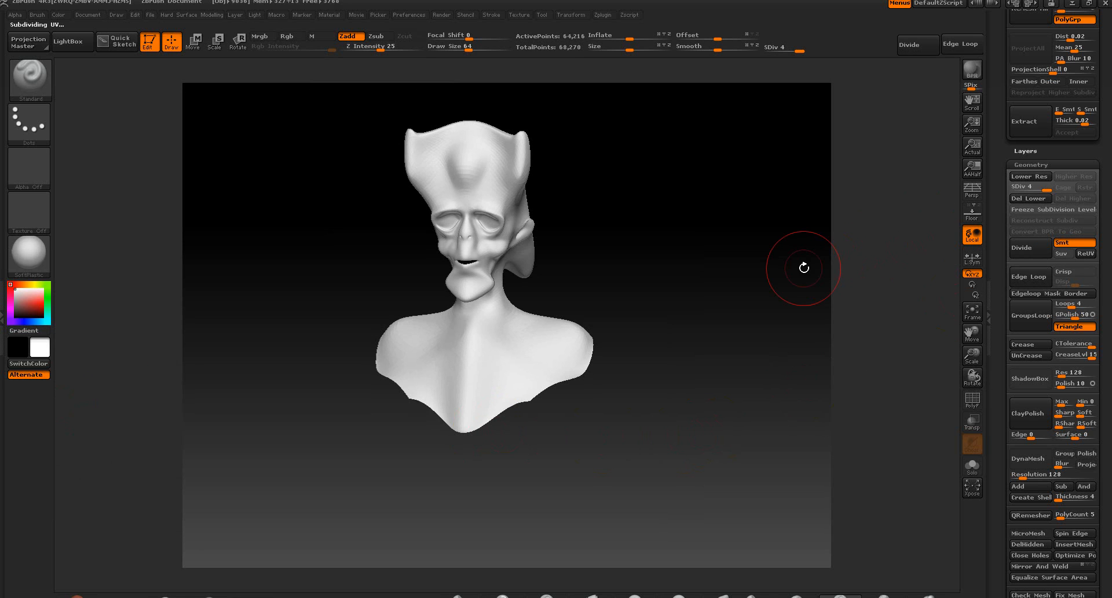
Smooth the eye sockets on the front of the face at SDiv 2, and return the mesh to SDiv 4
mouse_move(623, 269)
alt+mouse_down()
mouse_move(773, 279)
mouse_move(705, 271)
mouse_move(770, 258)
alt+mouse_up()
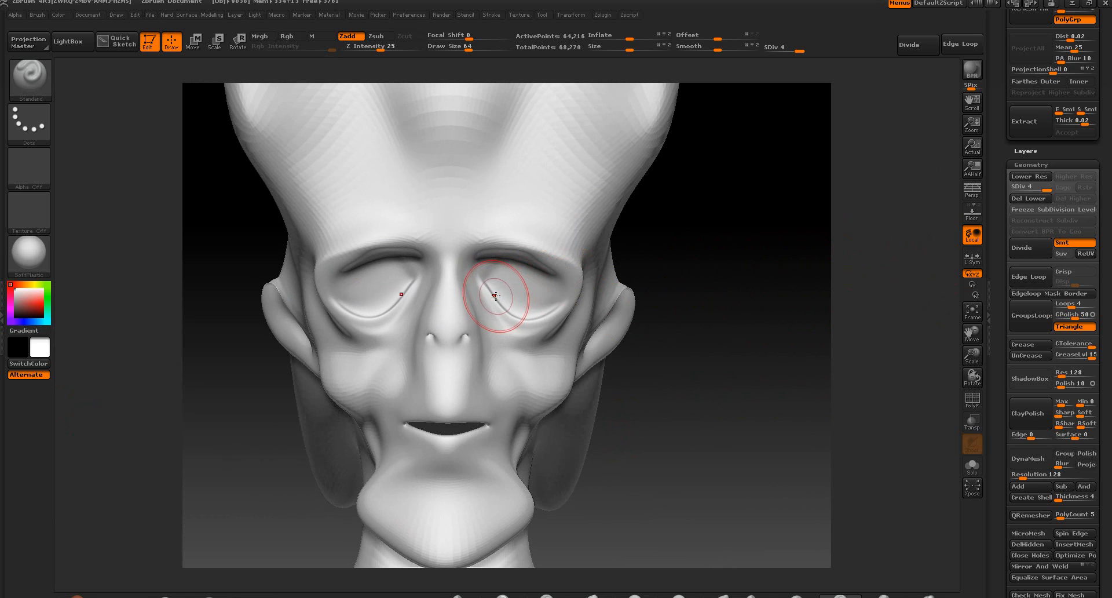
key(ctrl)
key(shift)
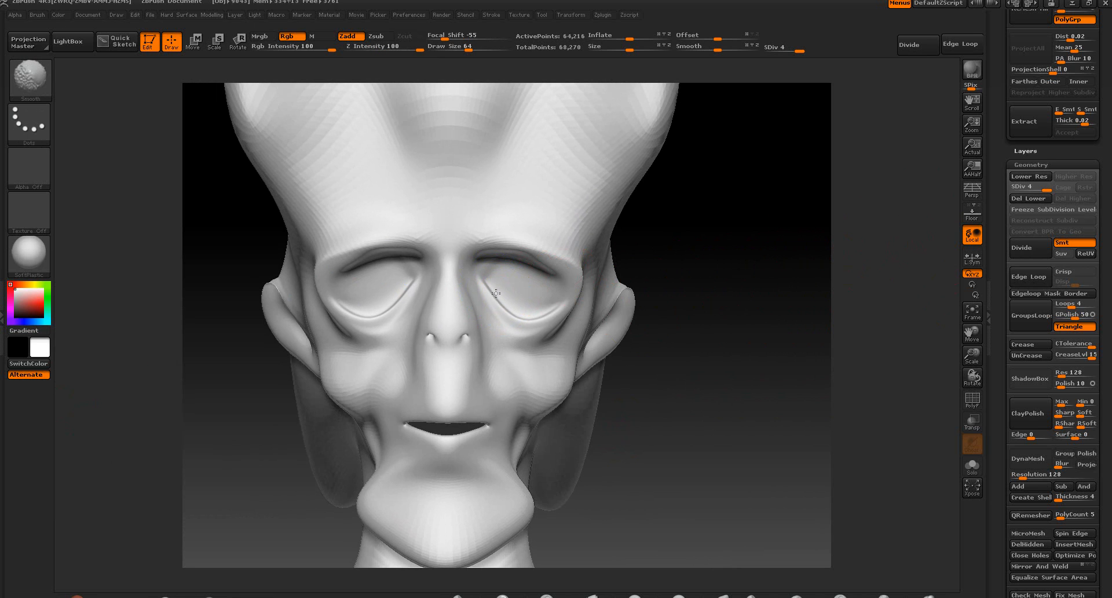
key(shift+d)
key(shift+d)
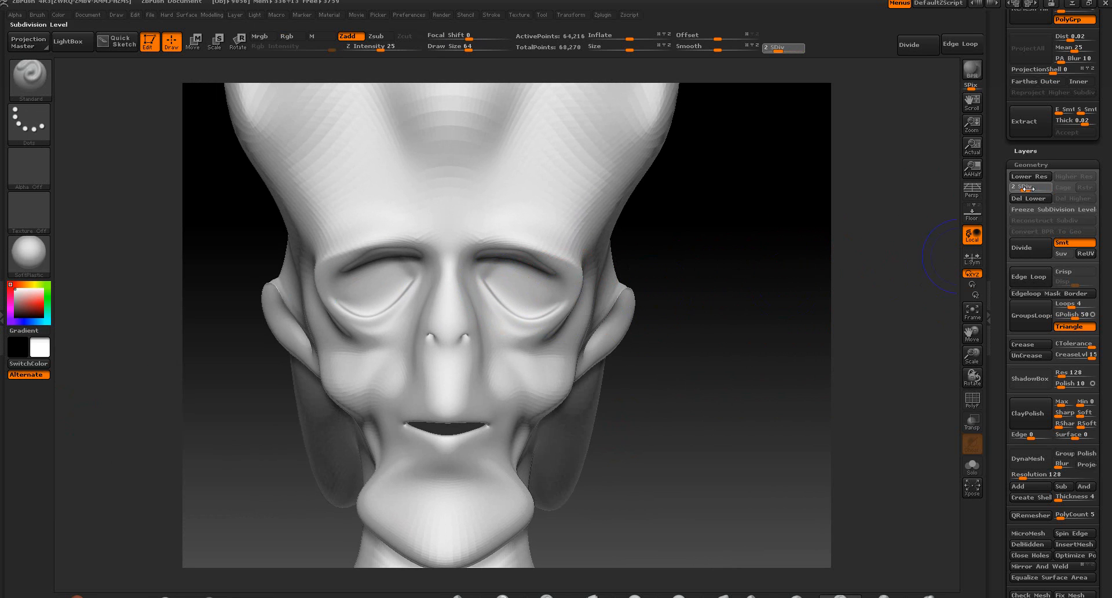
mouse_move(534, 288)
shift+mouse_down()
mouse_move(502, 296)
mouse_move(501, 262)
mouse_move(532, 259)
mouse_move(558, 302)
mouse_move(544, 324)
mouse_move(506, 312)
mouse_move(502, 283)
shift+mouse_up()
drag(1025, 190, 1034, 190)
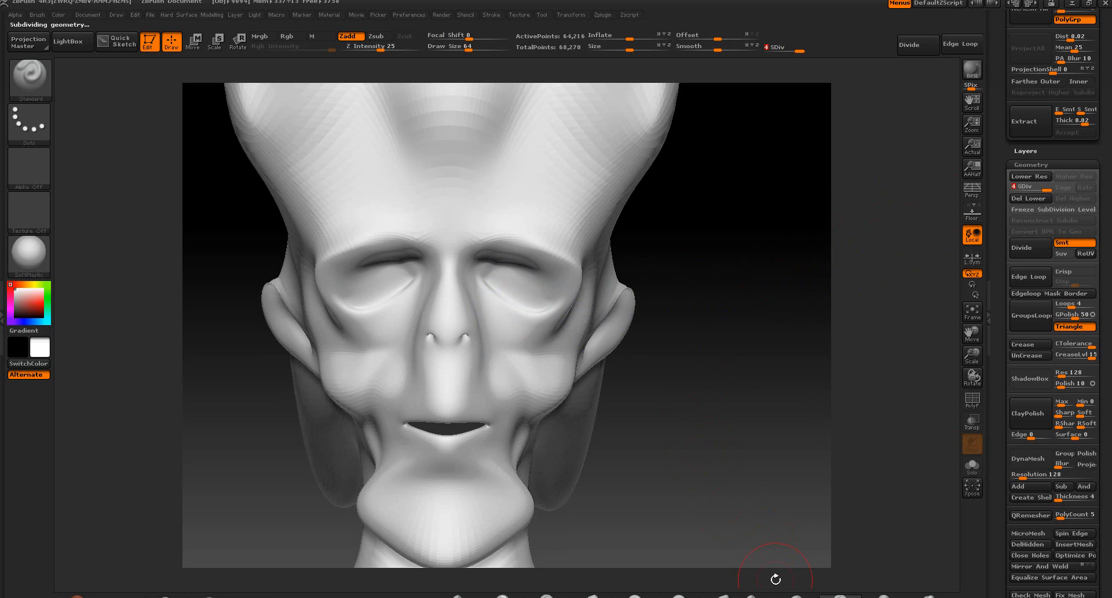
Build up the brow ridges and outer eye sockets with the ClayTubes brush, and smooth the brow strokes
key(b)
key(c)
key(t)
key(space)
mouse_move(529, 238)
mouse_down()
mouse_move(506, 240)
mouse_move(566, 260)
mouse_up()
mouse_move(479, 238)
mouse_down()
mouse_move(569, 261)
mouse_move(557, 313)
mouse_up()
mouse_move(573, 275)
mouse_down()
mouse_move(547, 318)
mouse_move(483, 288)
mouse_move(541, 325)
mouse_move(562, 297)
mouse_up()
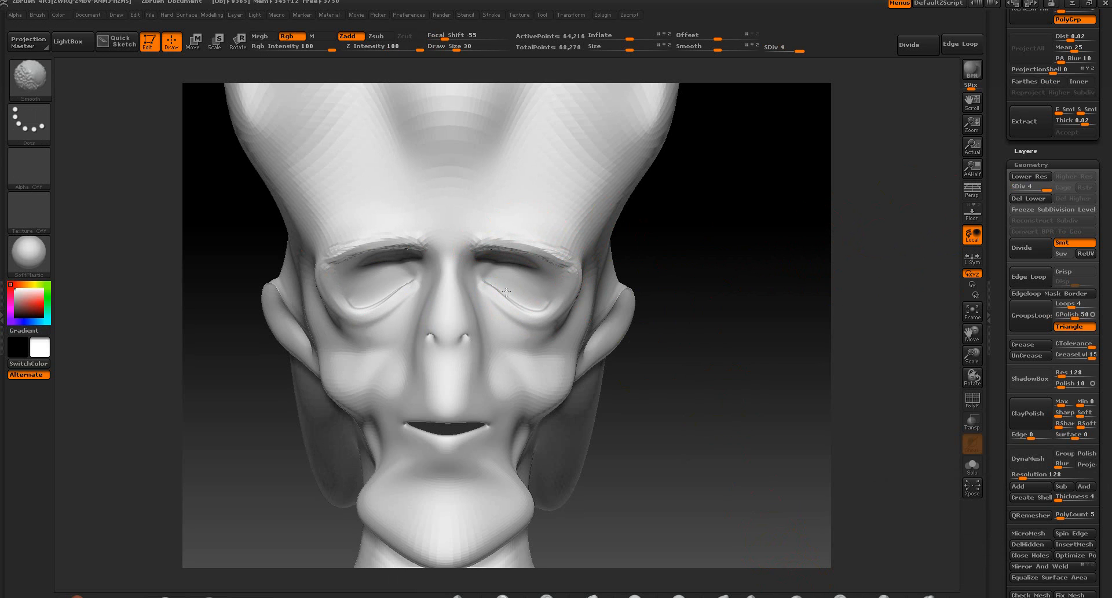
mouse_move(480, 246)
shift+mouse_down()
mouse_move(537, 251)
mouse_move(481, 247)
shift+mouse_up()
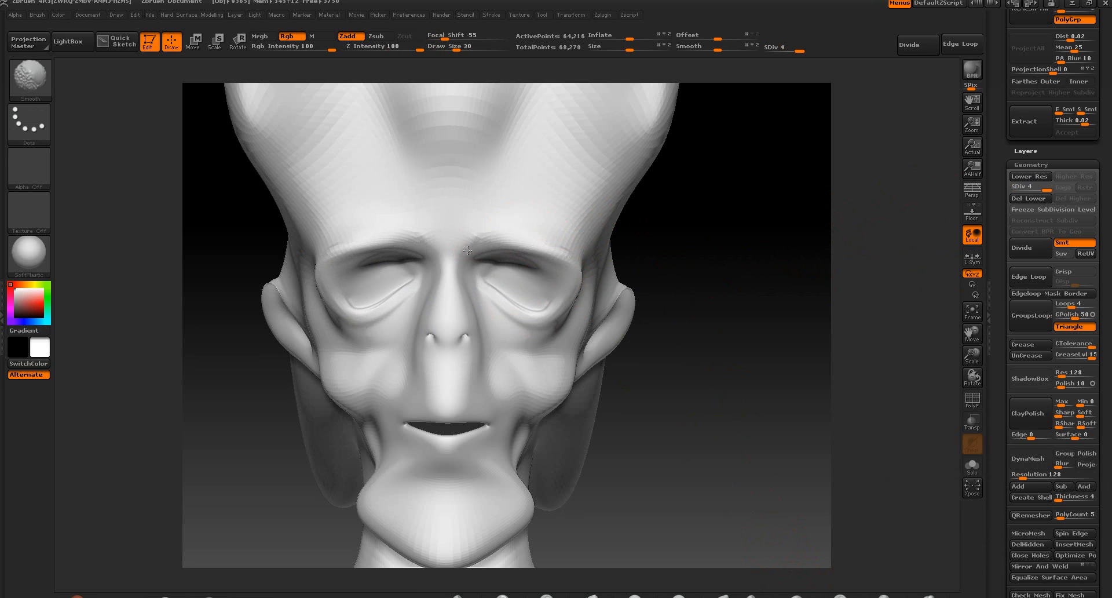
Turn the head toward profile, lower the mesh to SDiv 2 and smooth the ear down into the head
mouse_move(697, 360)
mouse_down()
mouse_move(724, 366)
mouse_move(707, 350)
mouse_move(765, 367)
mouse_move(742, 343)
mouse_move(745, 351)
mouse_up()
mouse_move(619, 335)
mouse_down()
mouse_move(650, 321)
mouse_move(640, 352)
mouse_move(641, 322)
mouse_up()
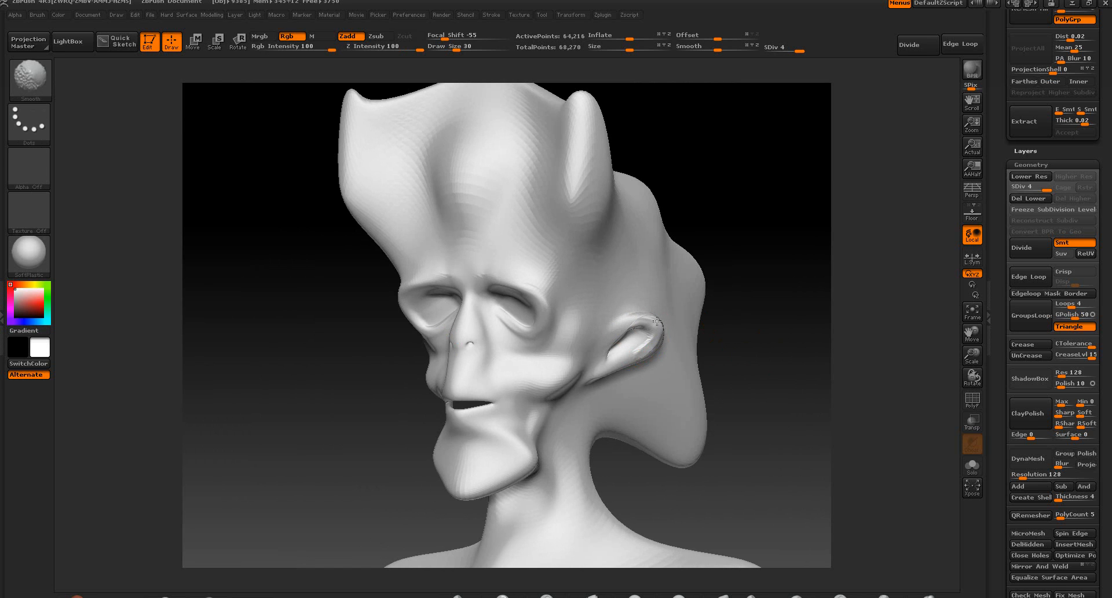
mouse_move(796, 347)
mouse_down()
mouse_move(752, 357)
mouse_move(758, 350)
mouse_up()
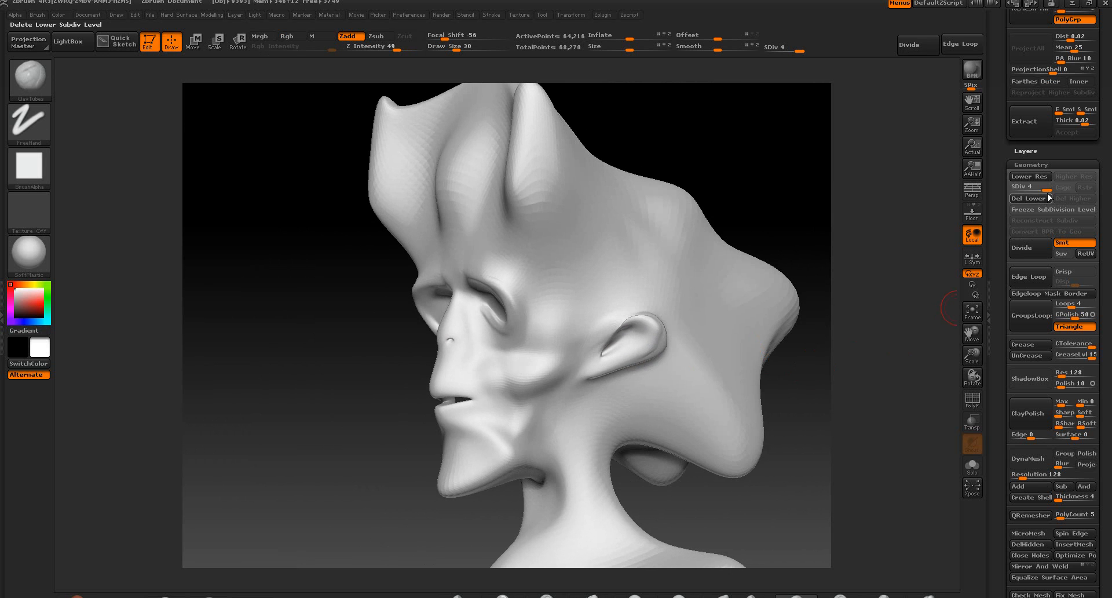
key(shift+d)
key(shift+d)
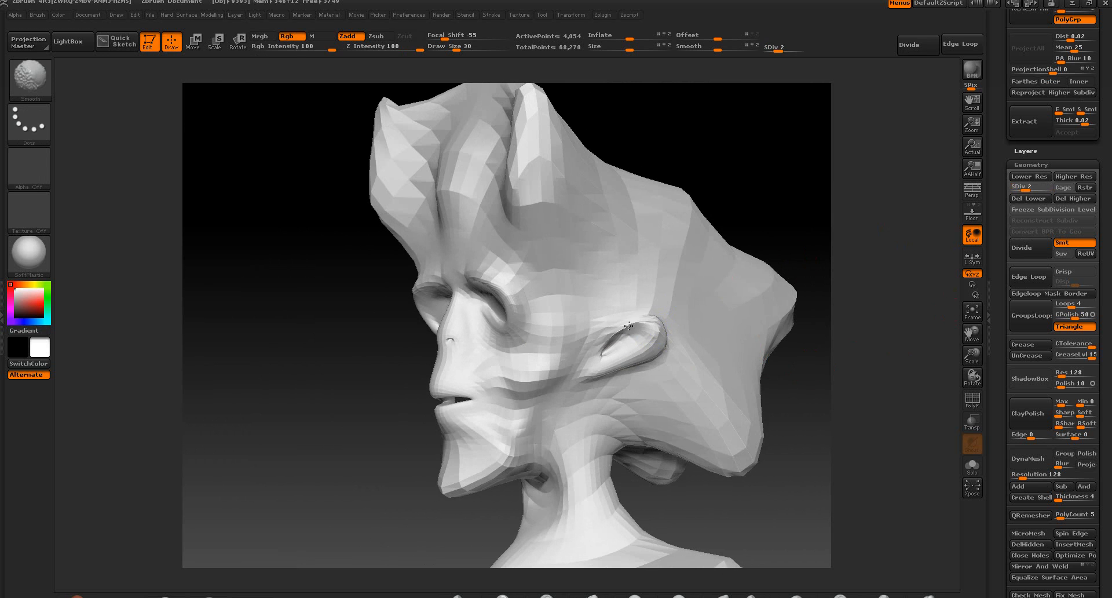
mouse_move(639, 319)
shift+mouse_down()
mouse_move(656, 346)
mouse_move(619, 366)
shift+mouse_up()
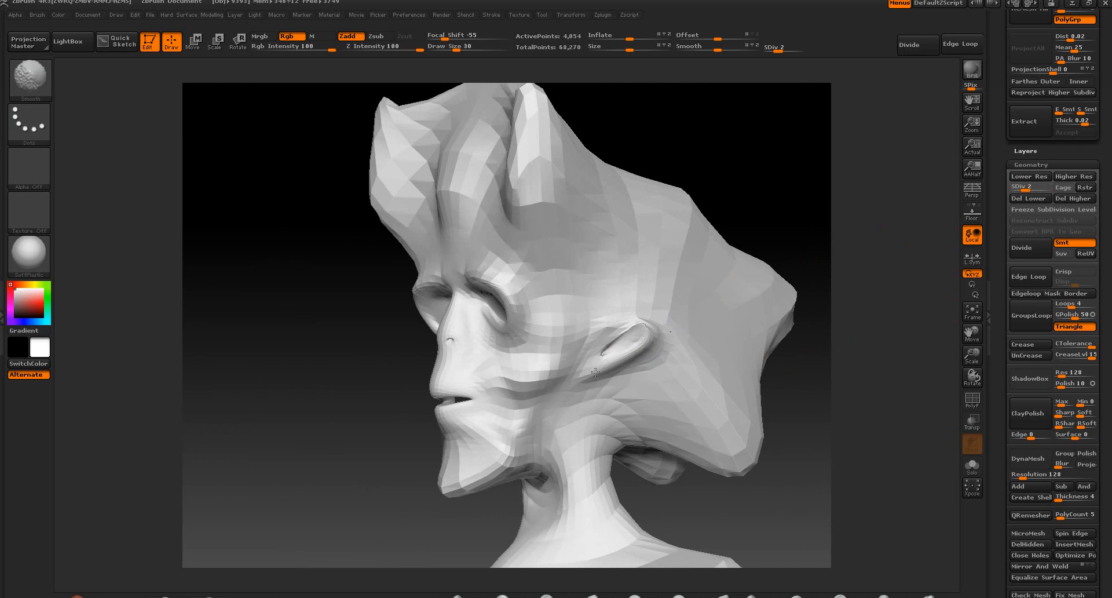
shift+drag(631, 352, 620, 341)
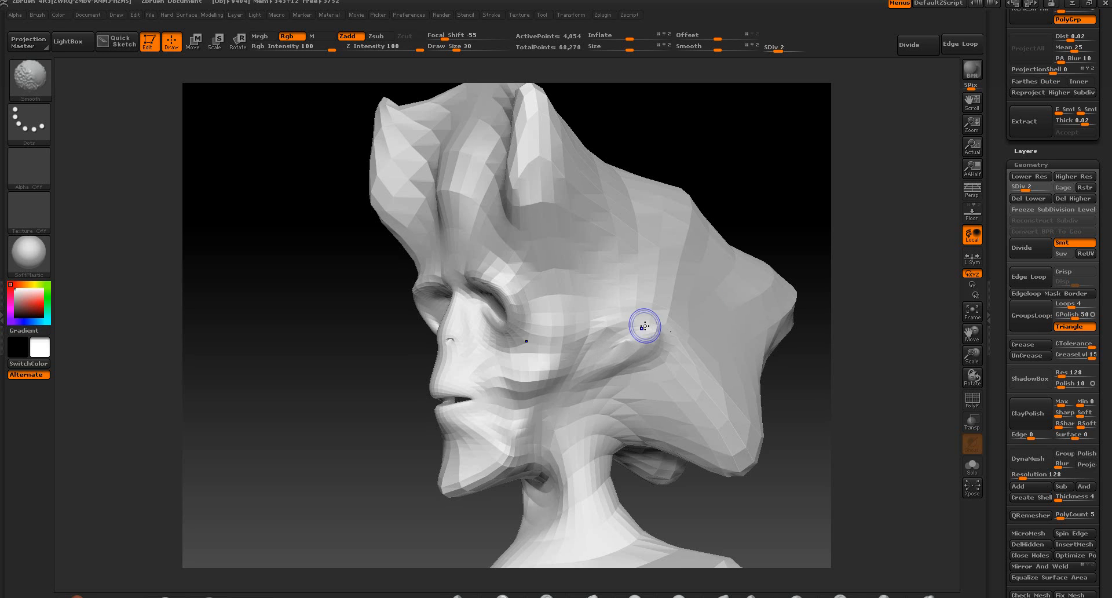
Smooth away the rest of the ear at SDiv 1 and bring the mesh back to SDiv 4
click(1023, 177)
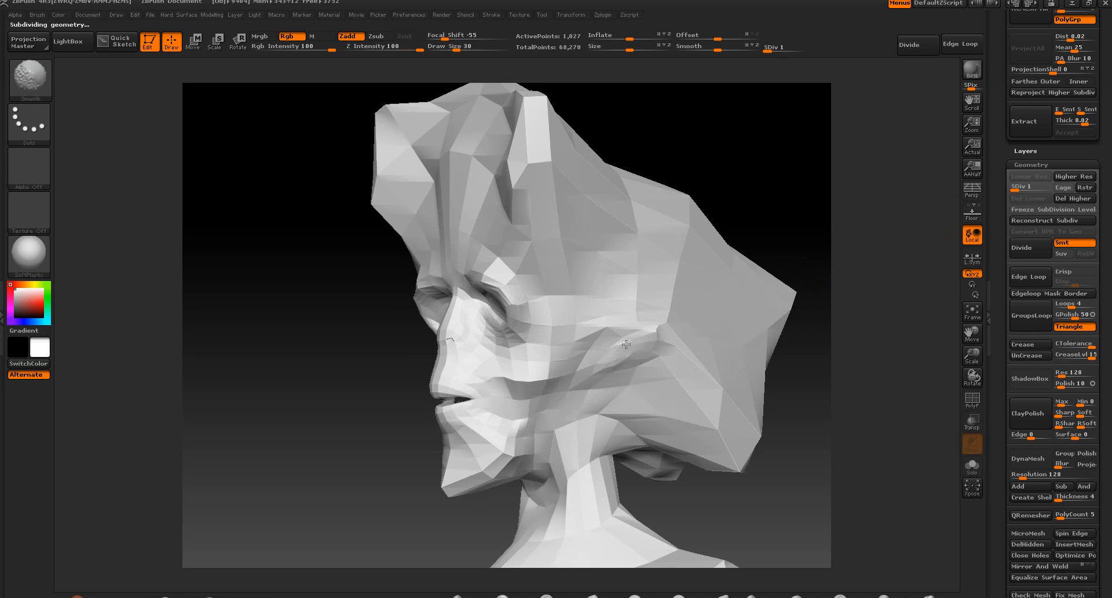
shift+drag(611, 335, 648, 340)
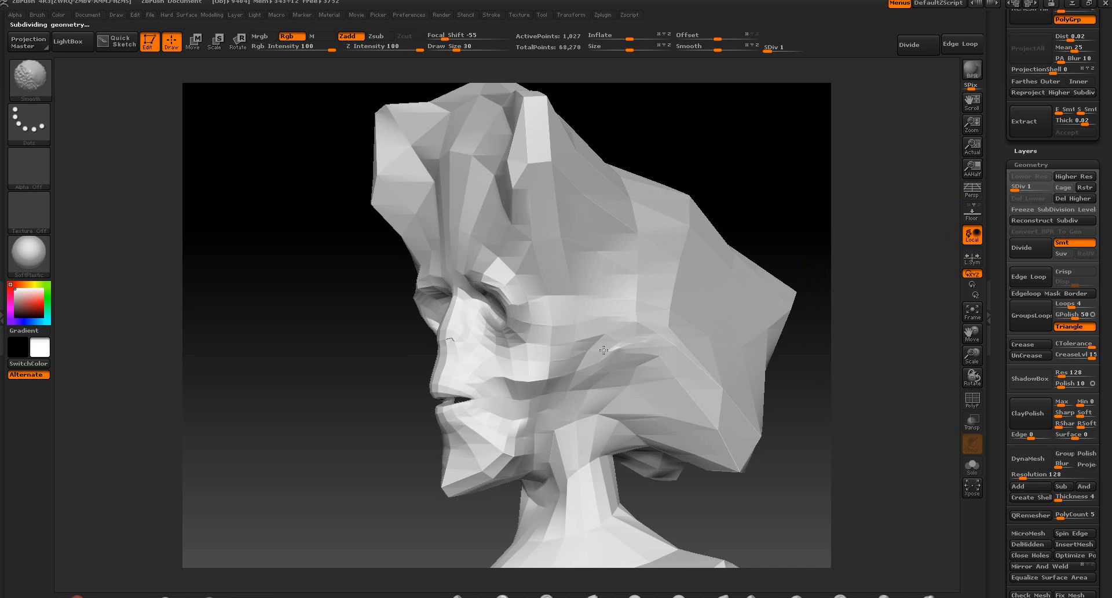
key(d)
key(d)
key(d)
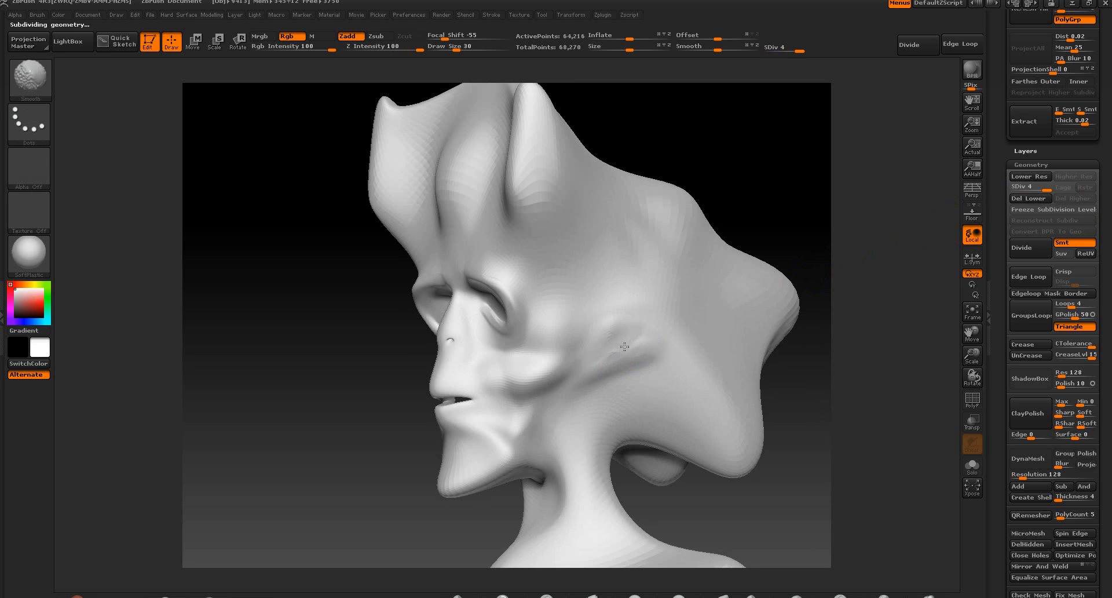
Use the ear's wireframe as a guide to pull out a new pointed ear with the Move brush, and hide the wireframe
alt+drag(819, 358, 743, 278)
click(967, 401)
alt+drag(776, 360, 818, 389)
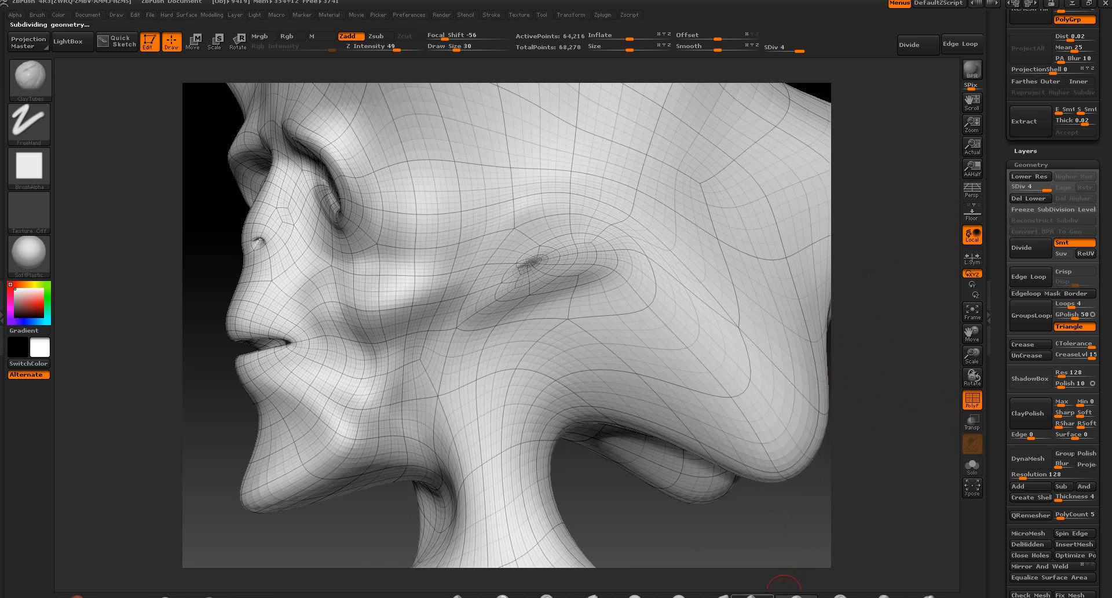
key(b)
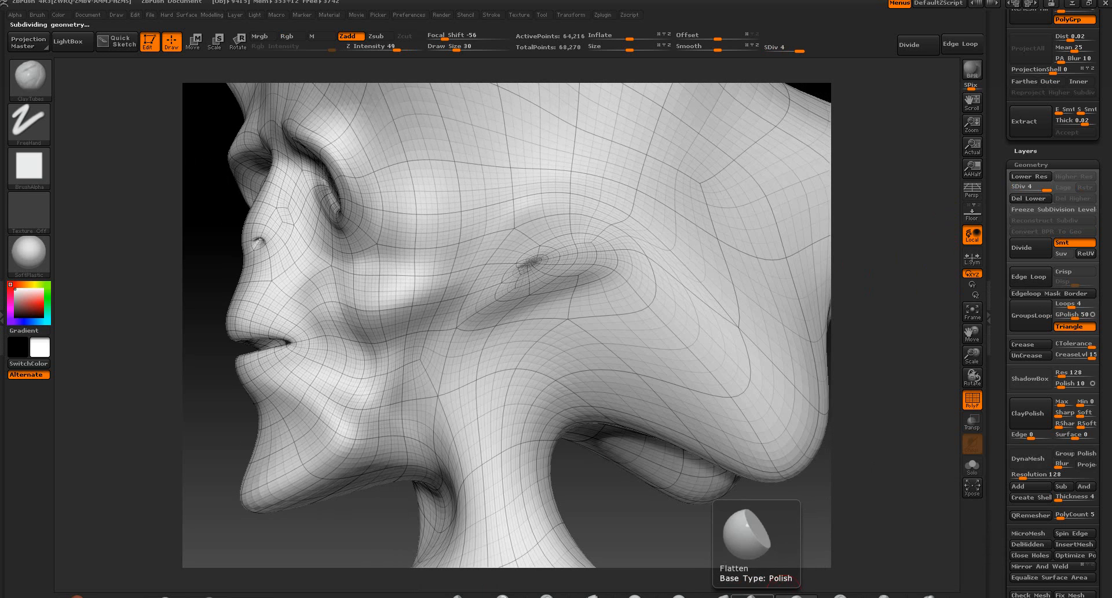
click(723, 596)
key(space)
mouse_move(526, 253)
mouse_down()
mouse_move(539, 253)
mouse_move(511, 242)
mouse_move(521, 276)
mouse_move(507, 256)
mouse_move(548, 224)
mouse_move(582, 252)
mouse_move(507, 240)
mouse_move(580, 227)
mouse_move(589, 210)
mouse_move(573, 191)
mouse_up()
click(973, 398)
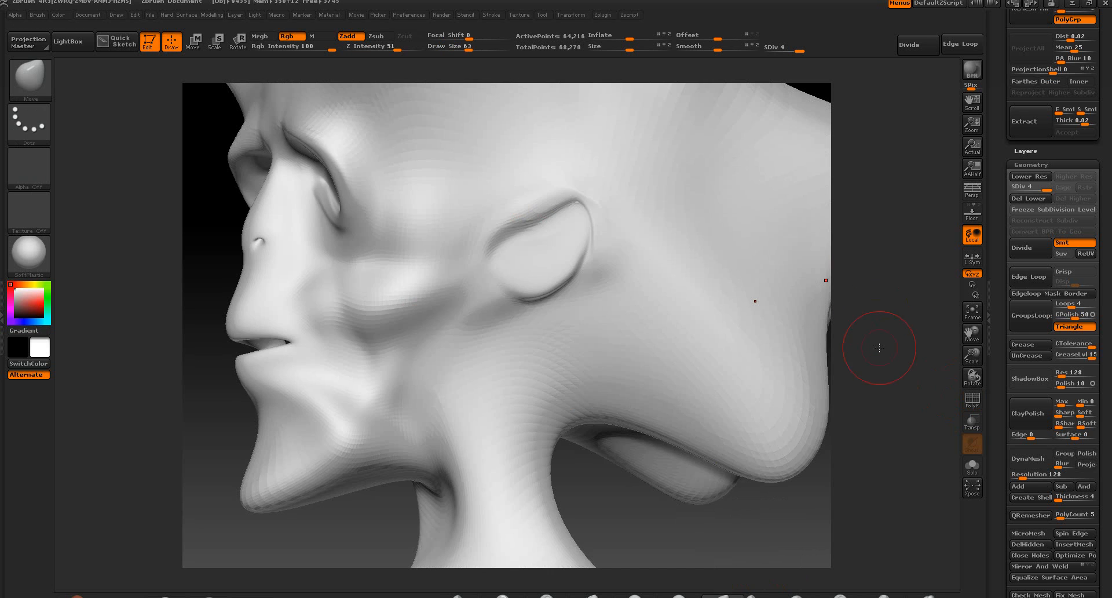
Sculpt the ear's rim, hollow and lobe with the Standard brush at draw size 31
drag(870, 329, 592, 220)
click(831, 593)
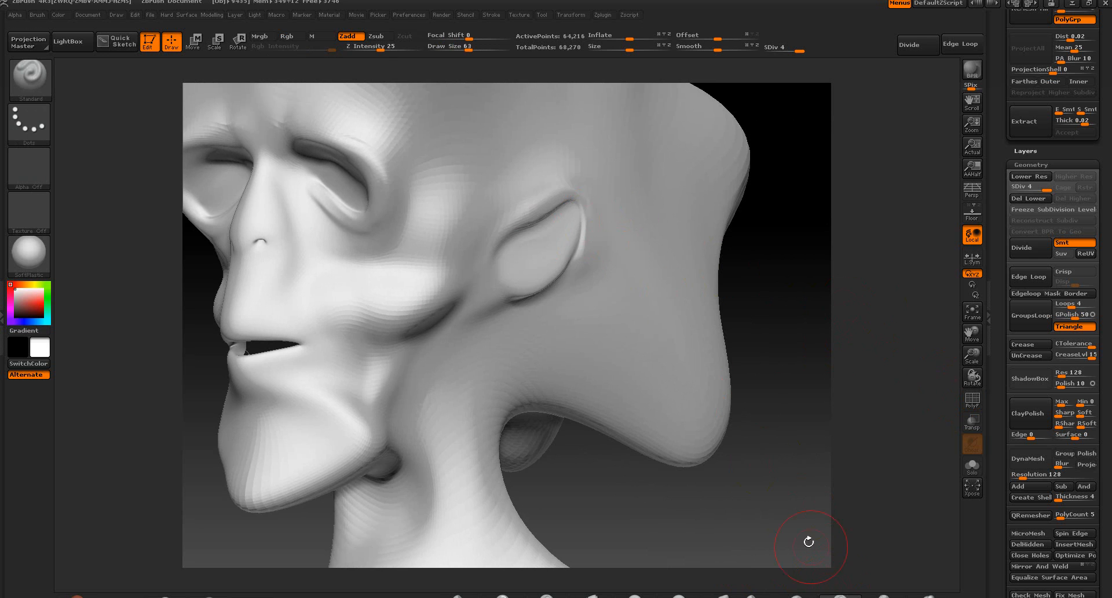
key(space)
drag(539, 179, 533, 179)
mouse_move(579, 220)
mouse_down()
mouse_move(556, 265)
mouse_move(523, 283)
mouse_move(574, 235)
mouse_move(548, 208)
mouse_move(563, 210)
mouse_move(519, 222)
mouse_move(549, 229)
mouse_up()
drag(811, 254, 765, 256)
mouse_move(549, 245)
mouse_down()
mouse_move(533, 253)
mouse_move(526, 240)
mouse_move(511, 252)
mouse_move(538, 233)
mouse_move(503, 277)
mouse_move(502, 293)
mouse_move(519, 294)
mouse_up()
Carve finer folds inside the ear with the Standard brush at draw size 16
key(space)
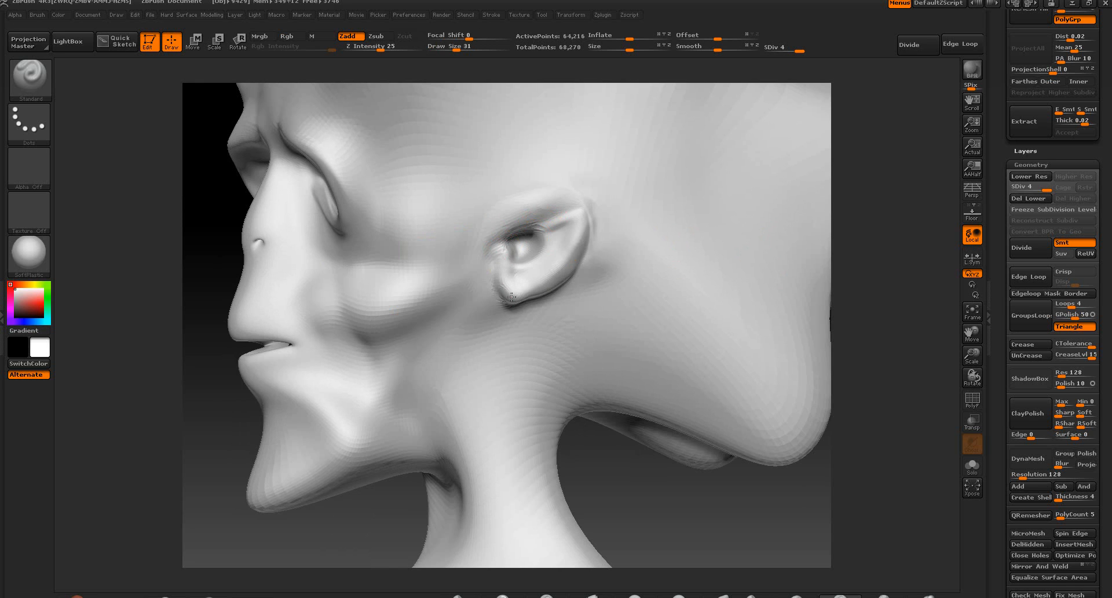
mouse_move(532, 210)
alt+mouse_down()
mouse_move(573, 225)
mouse_move(522, 214)
mouse_move(565, 211)
mouse_move(576, 248)
mouse_move(541, 249)
mouse_move(551, 230)
alt+mouse_up()
key(space)
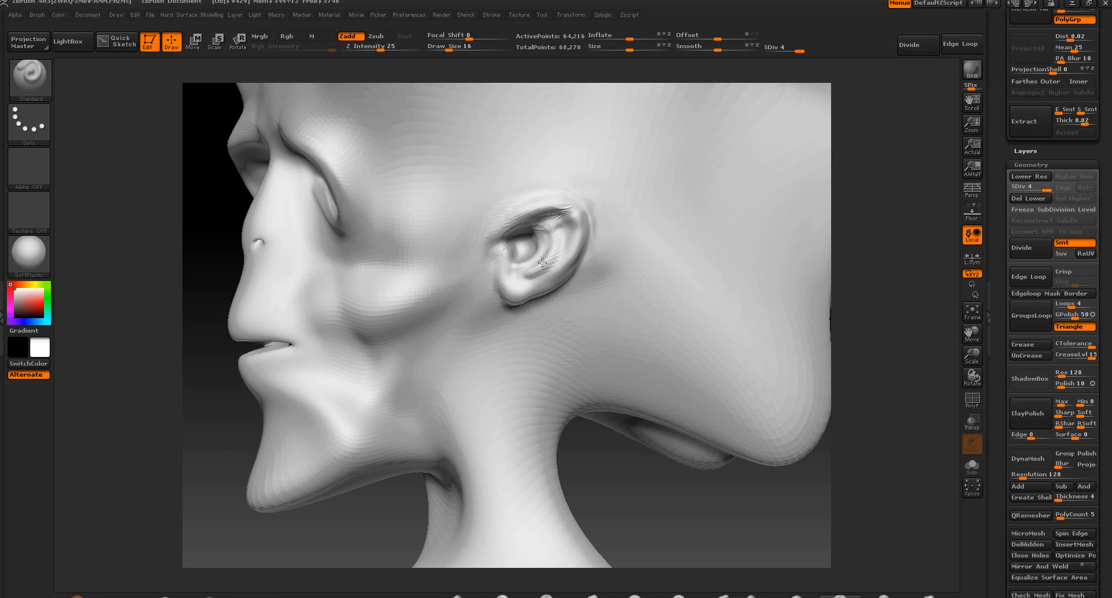
Pull the horn tips on top of the head into sharper points with the Move brush at draw size 37
drag(884, 278, 796, 248)
drag(782, 271, 722, 342)
click(760, 592)
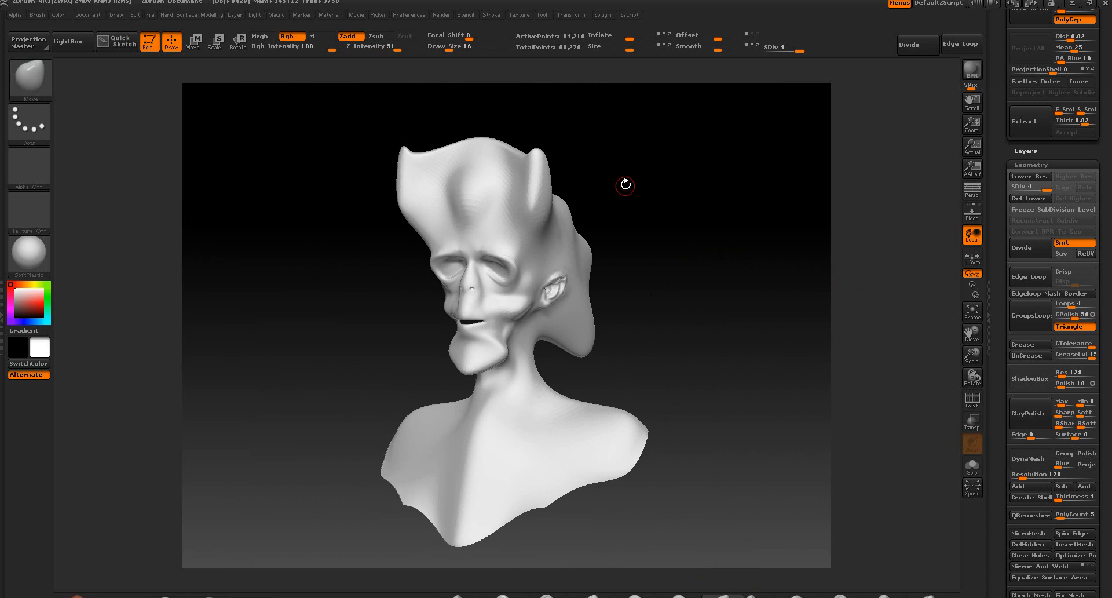
key(space)
drag(610, 163, 688, 180)
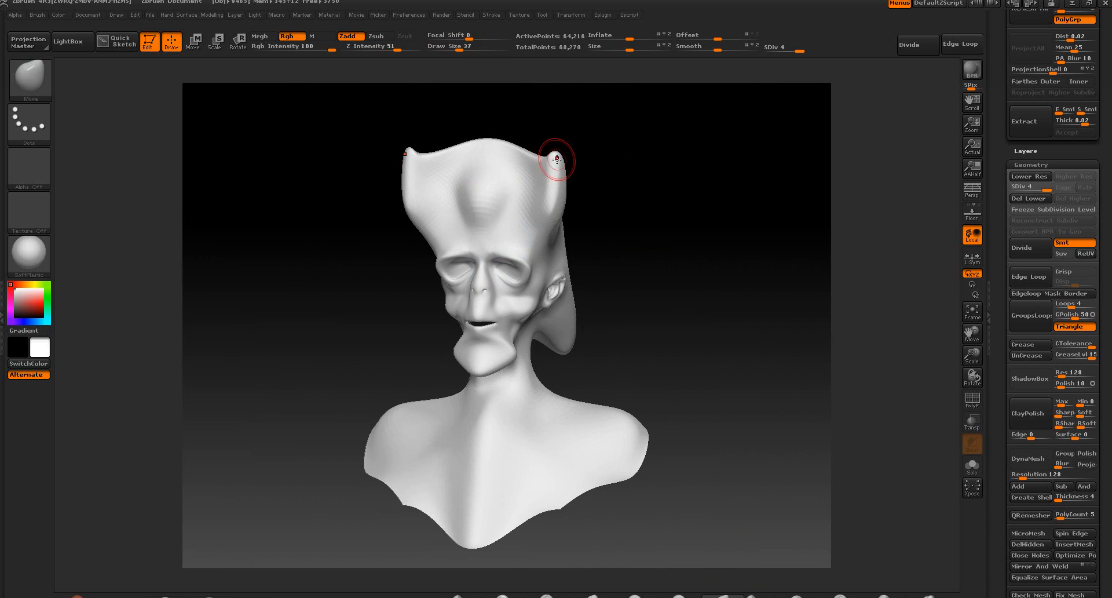
drag(573, 154, 649, 159)
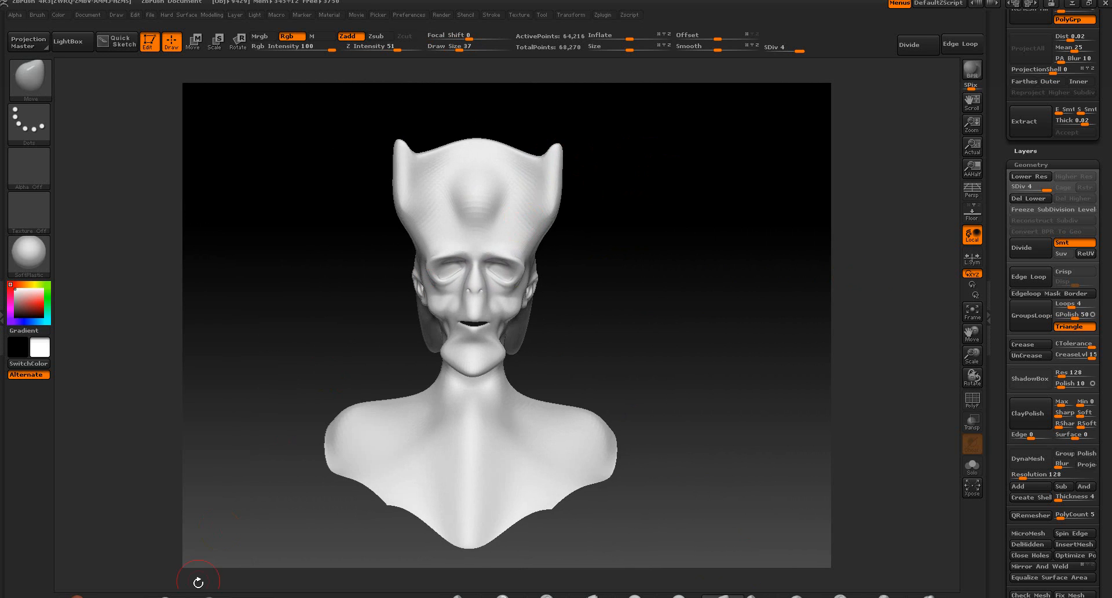
Apply BasicMaterial2 to the bust and subdivide the mesh to SDiv 6
click(204, 594)
drag(715, 306, 750, 293)
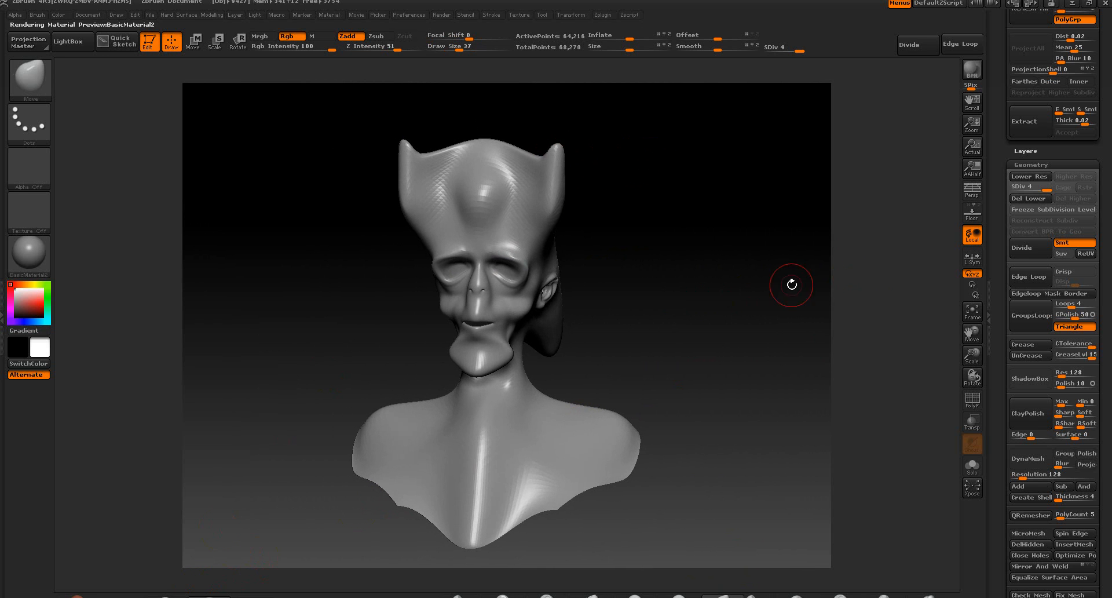
click(1023, 251)
click(1023, 250)
drag(817, 263, 768, 277)
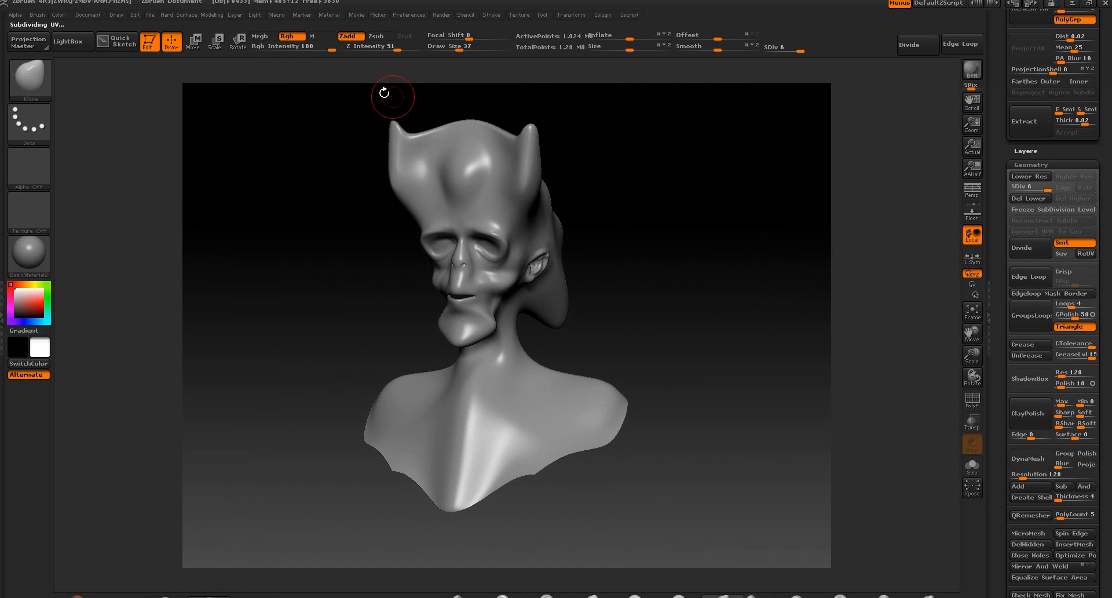
Remove the document background's gradient, colour the background bright green and reset the active colour to white
click(88, 14)
mouse_move(107, 227)
mouse_down()
mouse_move(97, 227)
mouse_move(127, 226)
mouse_up()
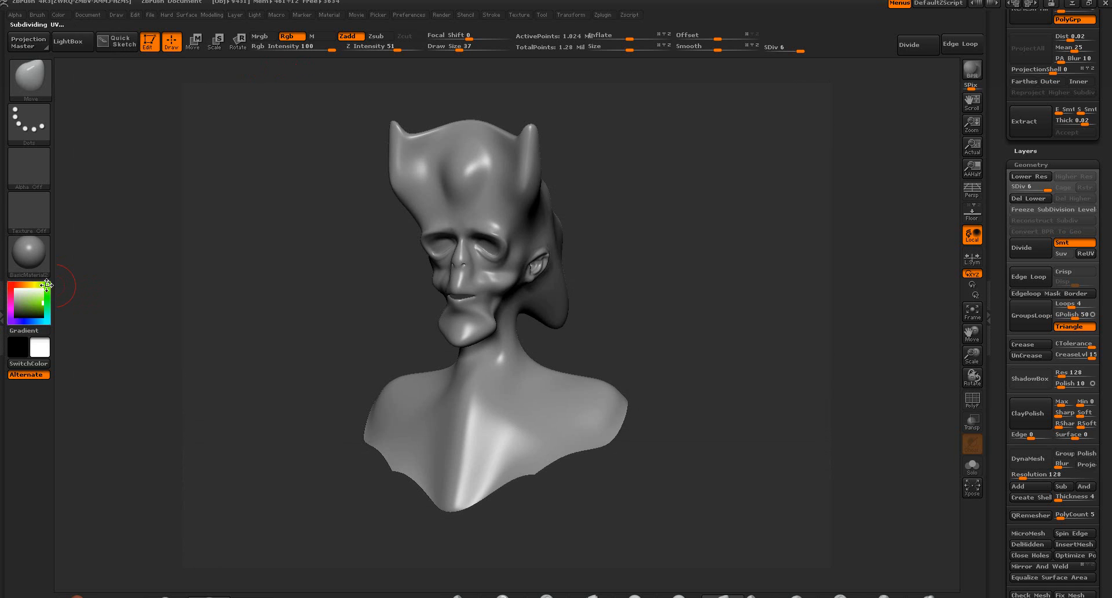
drag(35, 307, 47, 284)
click(89, 14)
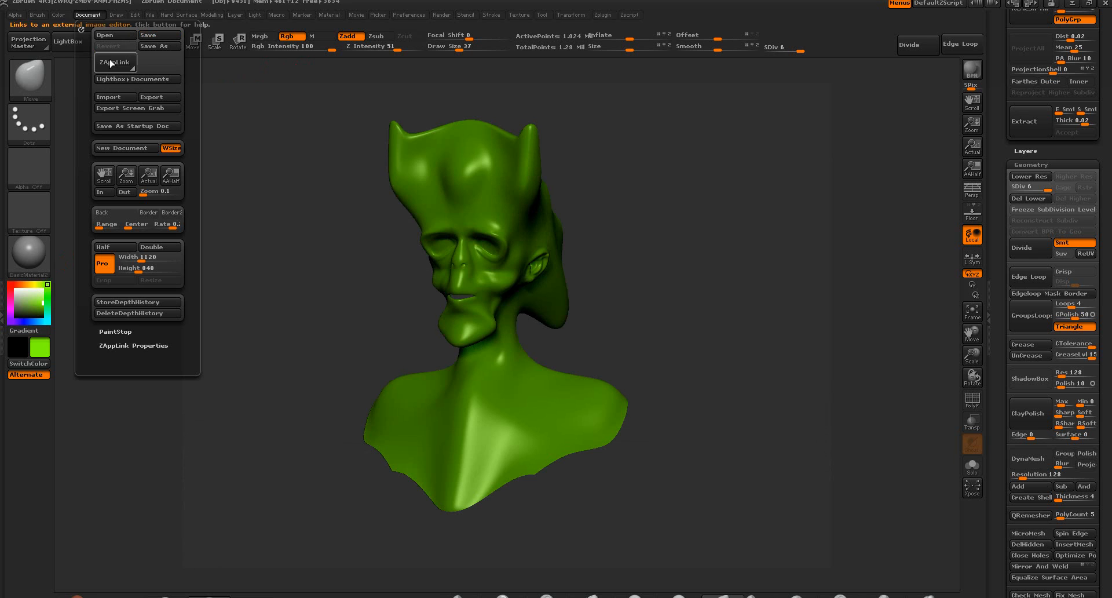
click(103, 217)
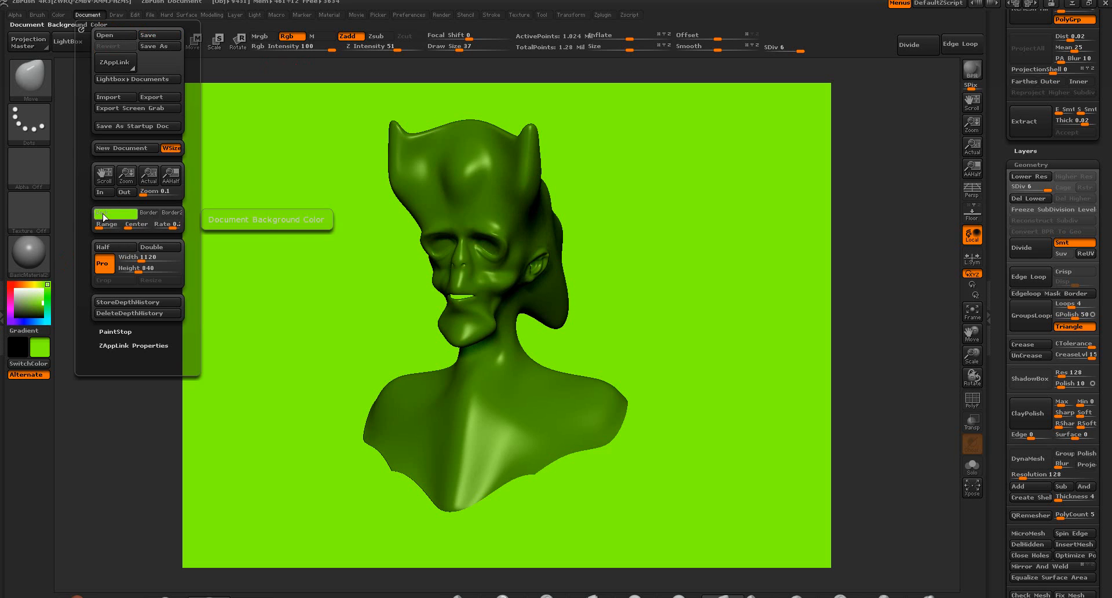
drag(37, 300, 15, 290)
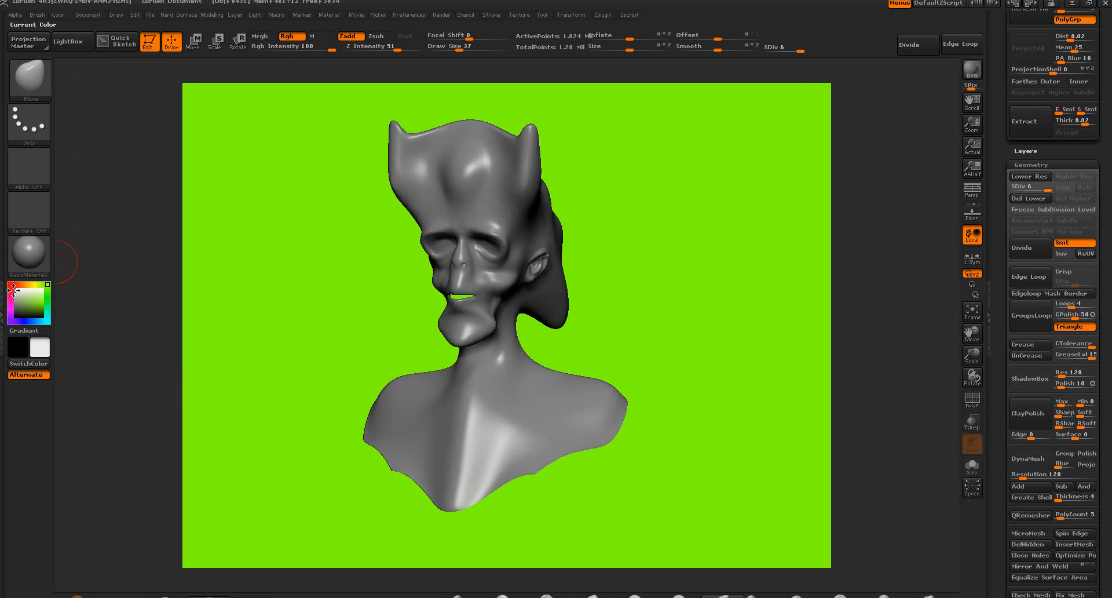
Select the headconcept_ subtool and show it without headconcept_002
drag(690, 198, 682, 273)
drag(1103, 233, 1097, 371)
click(1089, 240)
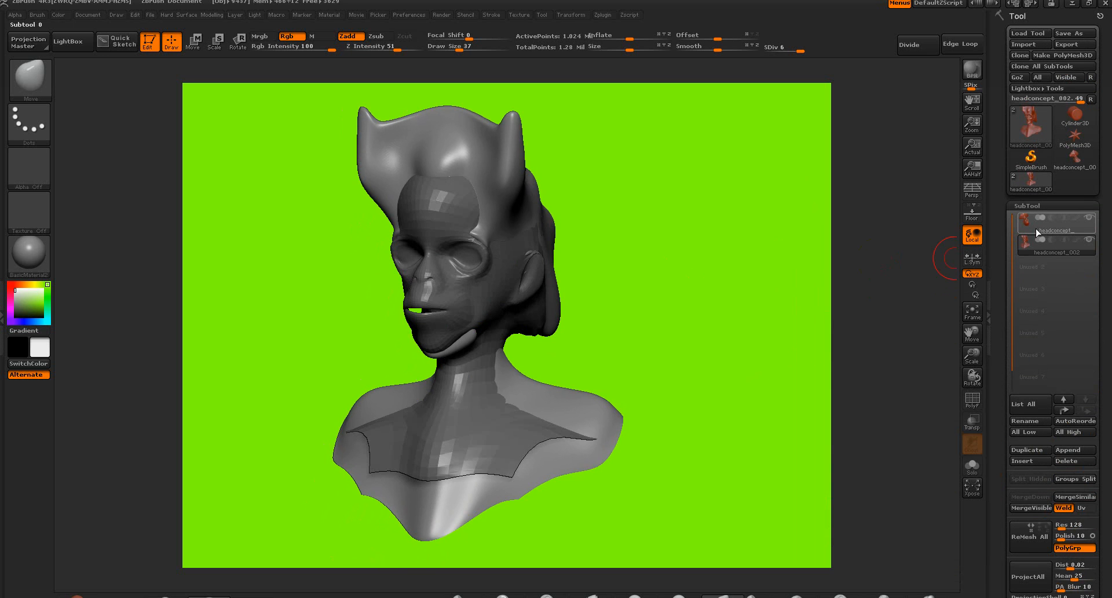
click(1091, 242)
click(1040, 224)
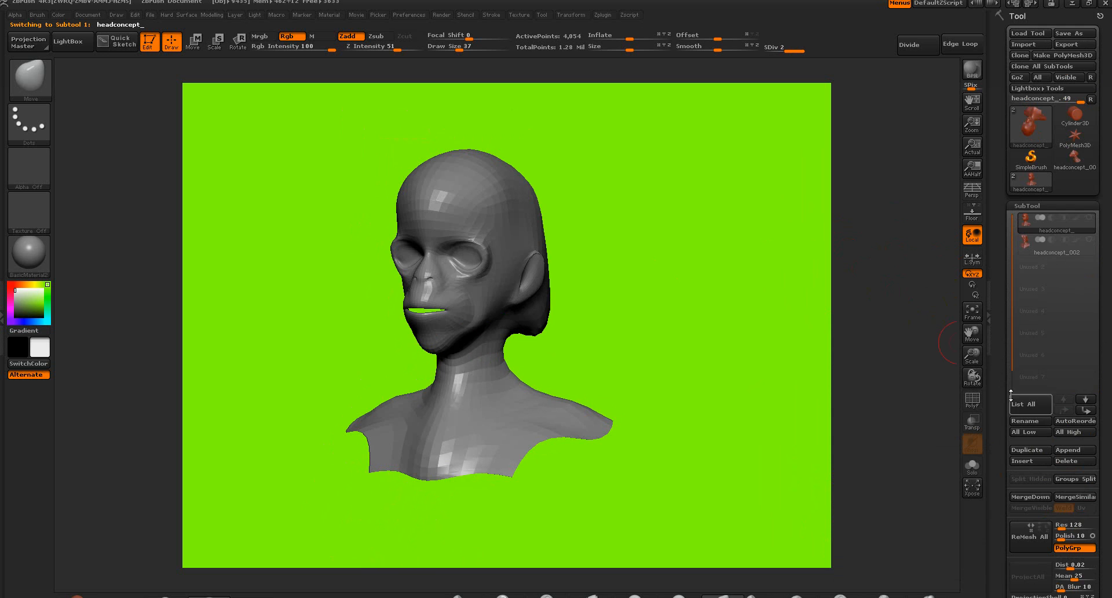
Subdivide the headconcept_ subtool to SDiv 6
drag(1109, 439, 1102, 368)
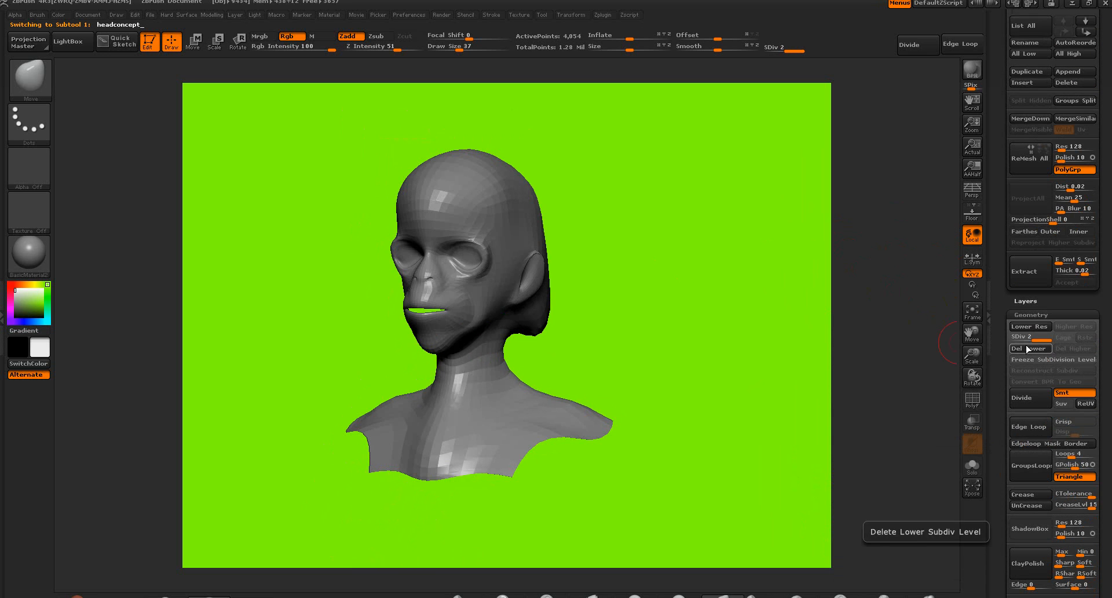
click(1026, 401)
click(1025, 401)
click(1026, 401)
click(1025, 401)
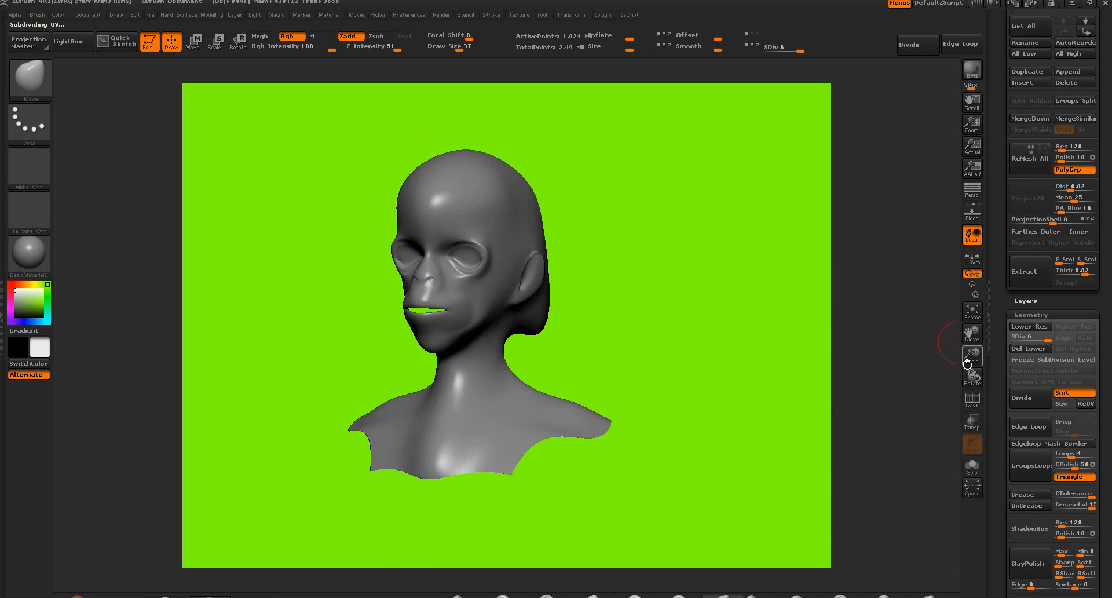
Turn the bust slightly and switch back to the headconcept_002 subtool
drag(885, 283, 942, 279)
drag(906, 243, 956, 237)
scroll(1095, 276, up, 10)
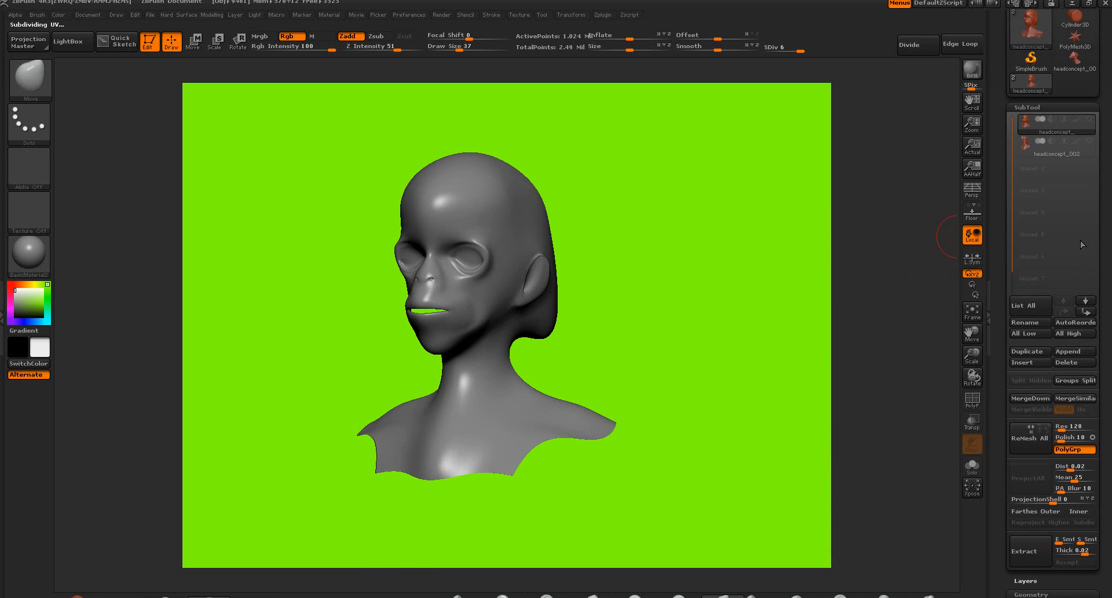
click(1026, 149)
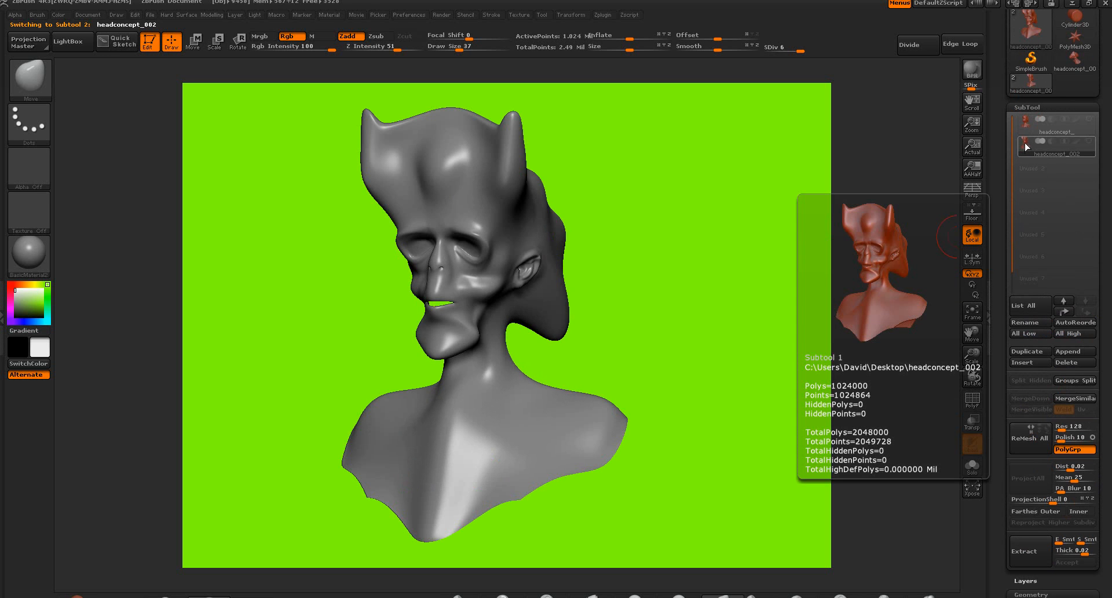
Select the headconcept_ subtool and make a shadowed BPR render of it
click(1029, 125)
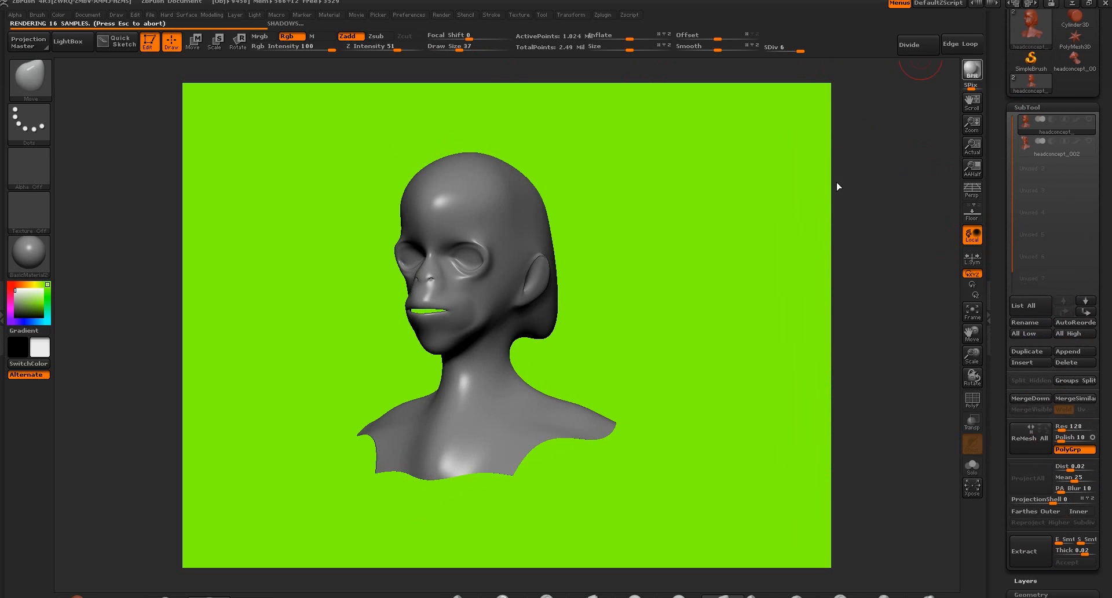
drag(840, 178, 843, 172)
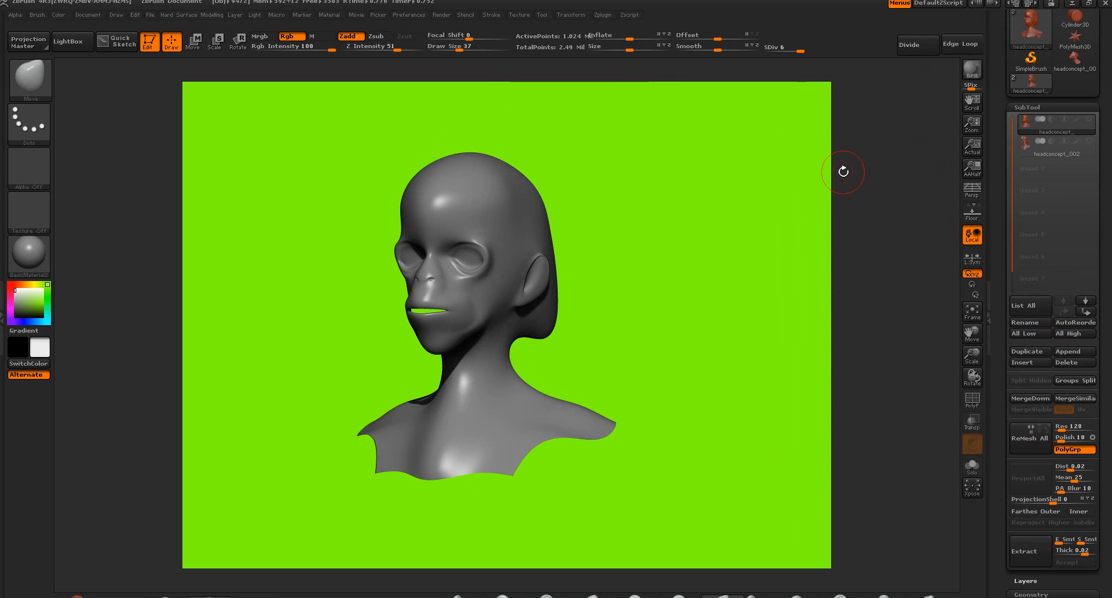
click(440, 16)
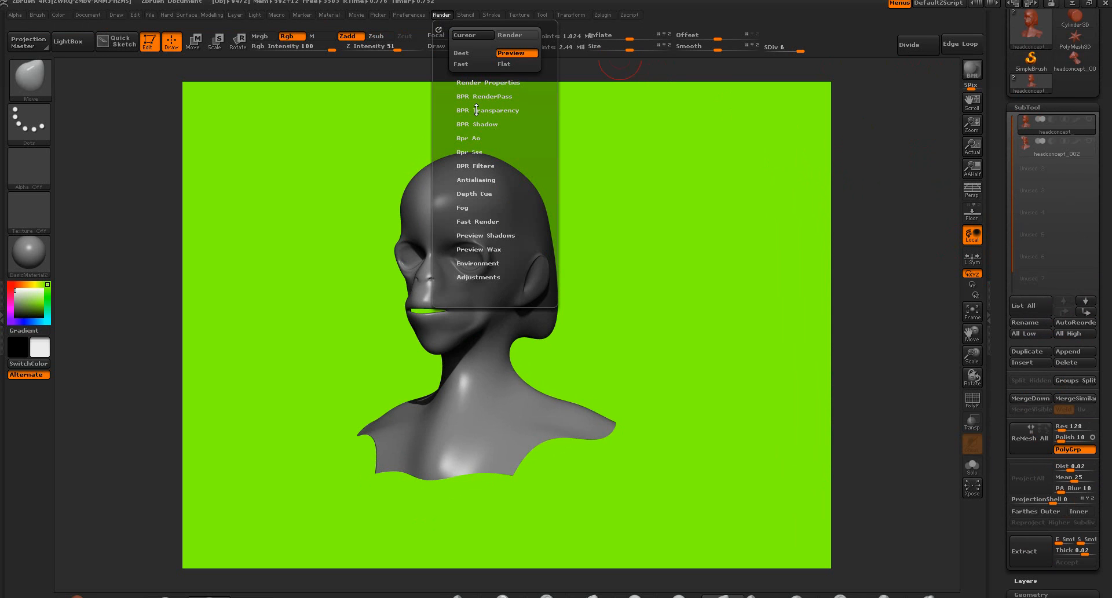
click(469, 84)
click(471, 83)
click(472, 96)
click(473, 96)
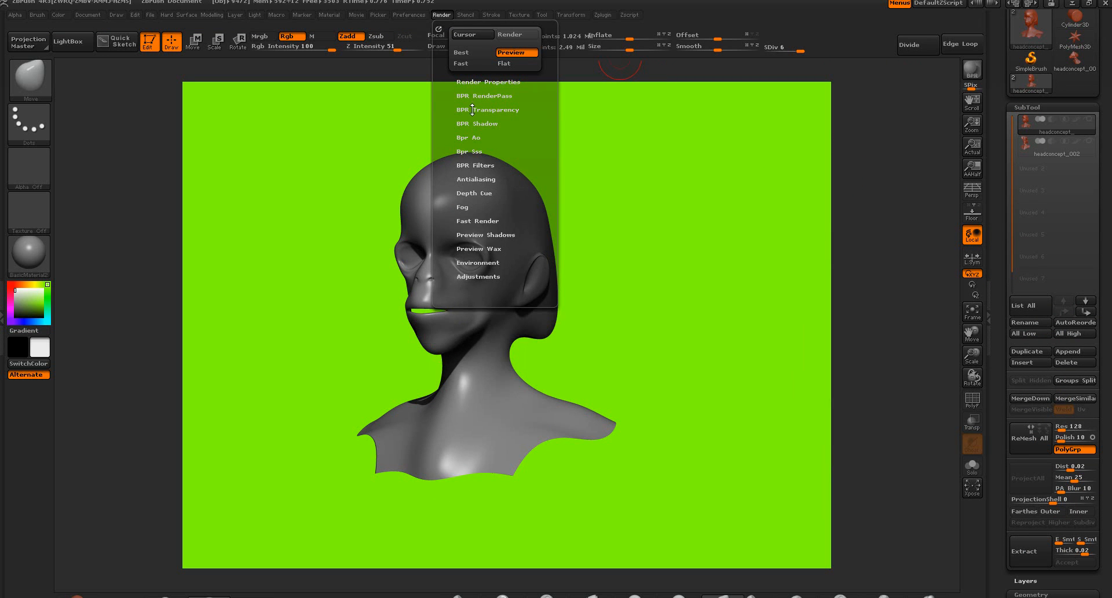
click(469, 123)
click(465, 122)
click(468, 95)
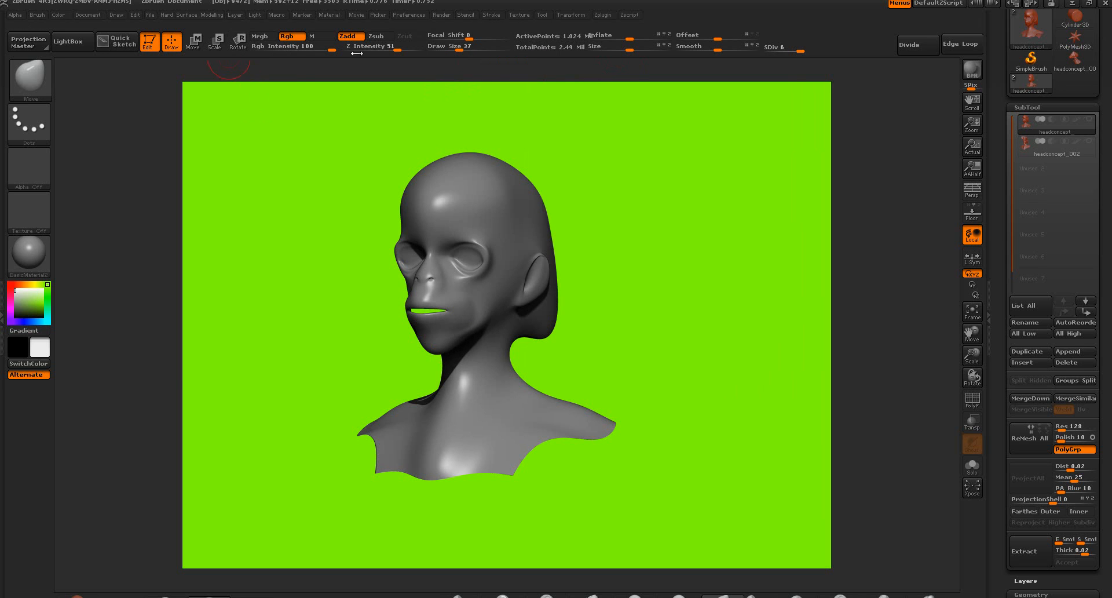
Export the rendered document image to the desktop as a Photoshop PSD file named concept
click(88, 16)
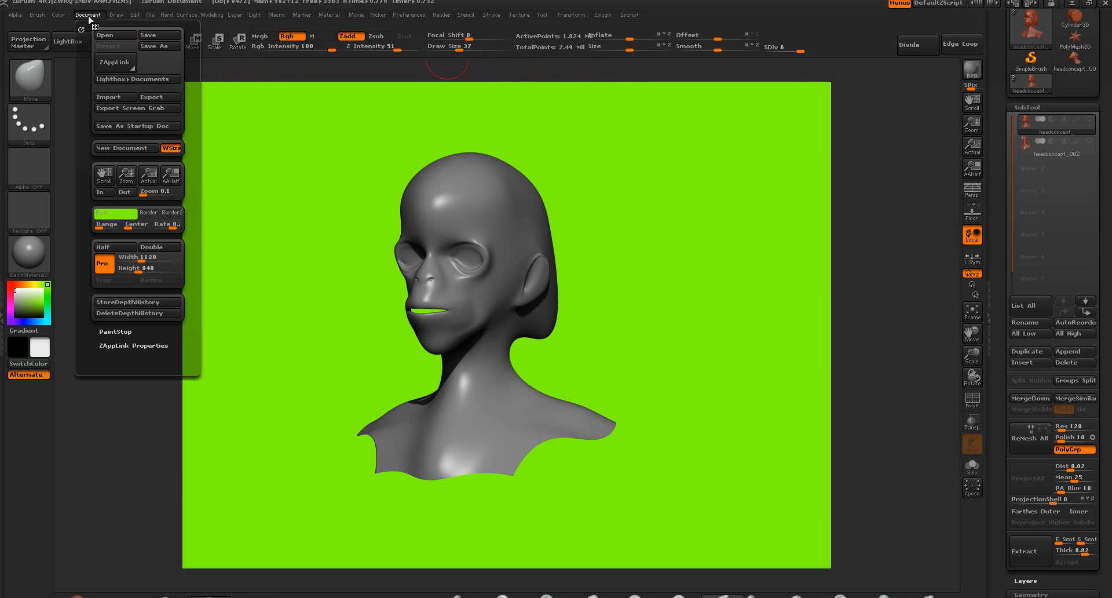
click(151, 97)
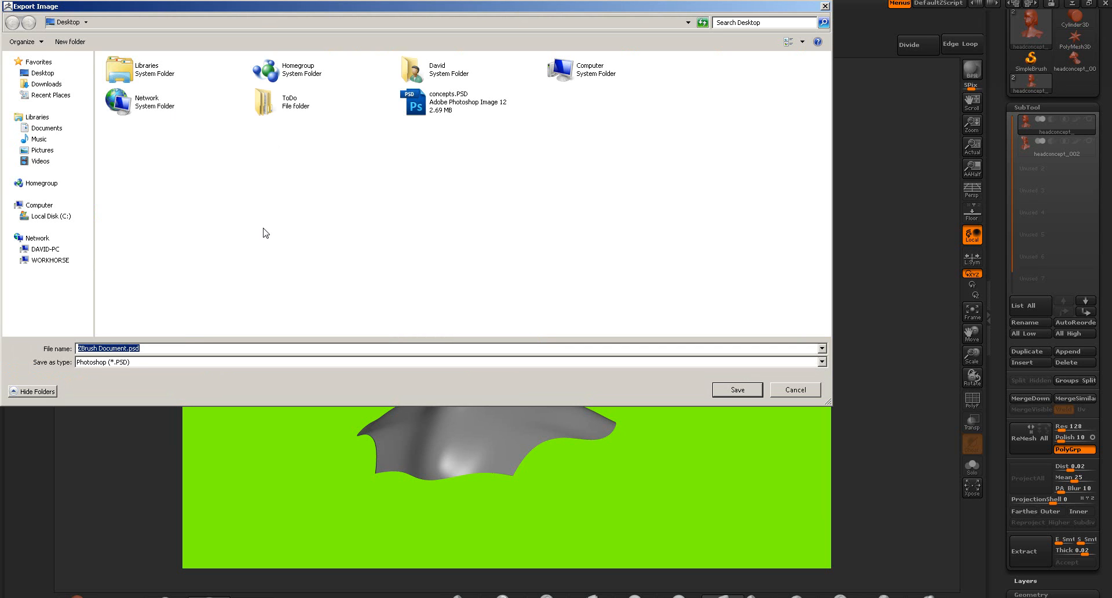
text(conc)
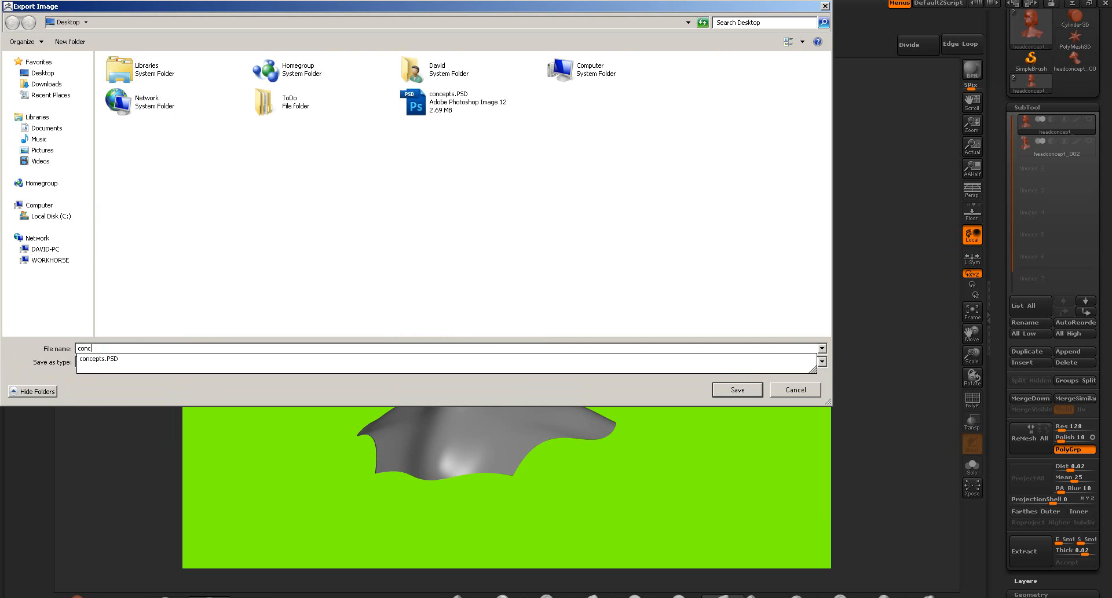
text(ept1)
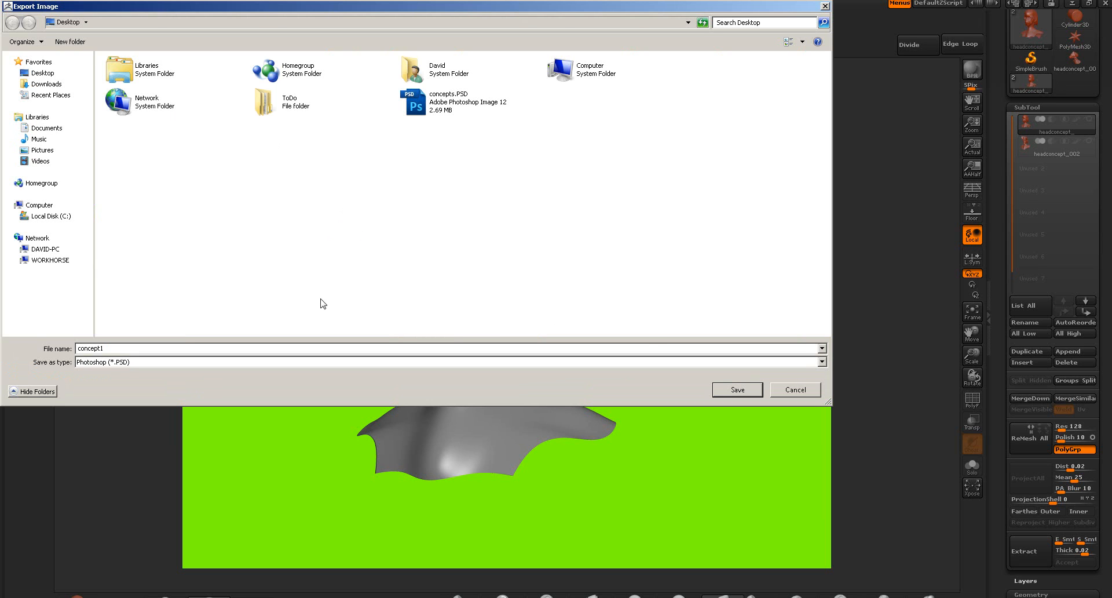
key(BackSpace)
click(735, 389)
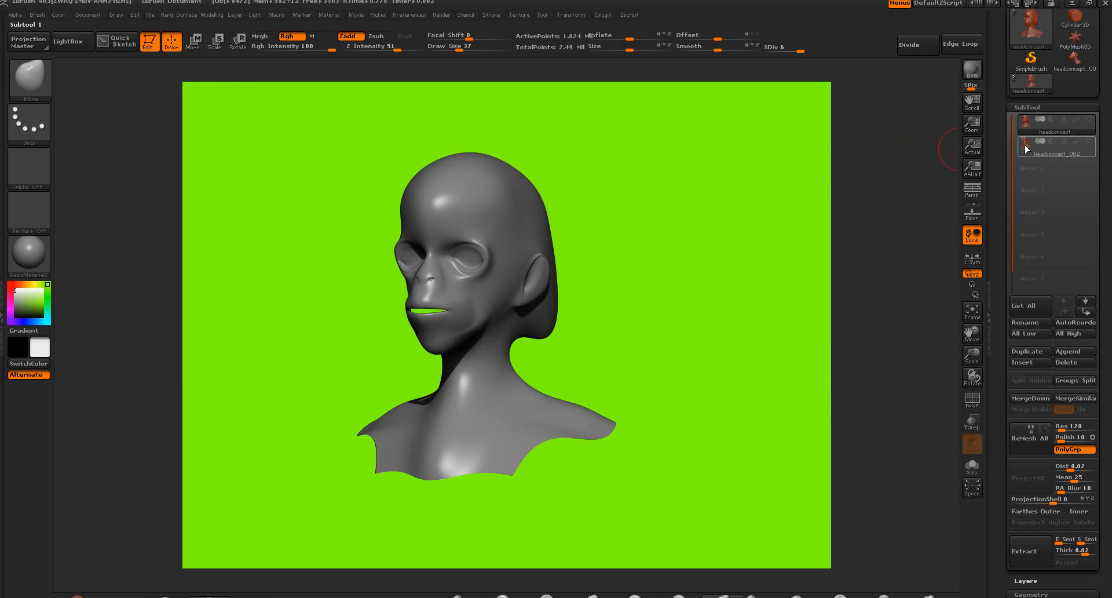
Render the headconcept_002 subtool on its own and export the image to the desktop as the PSD file concept2
click(1024, 149)
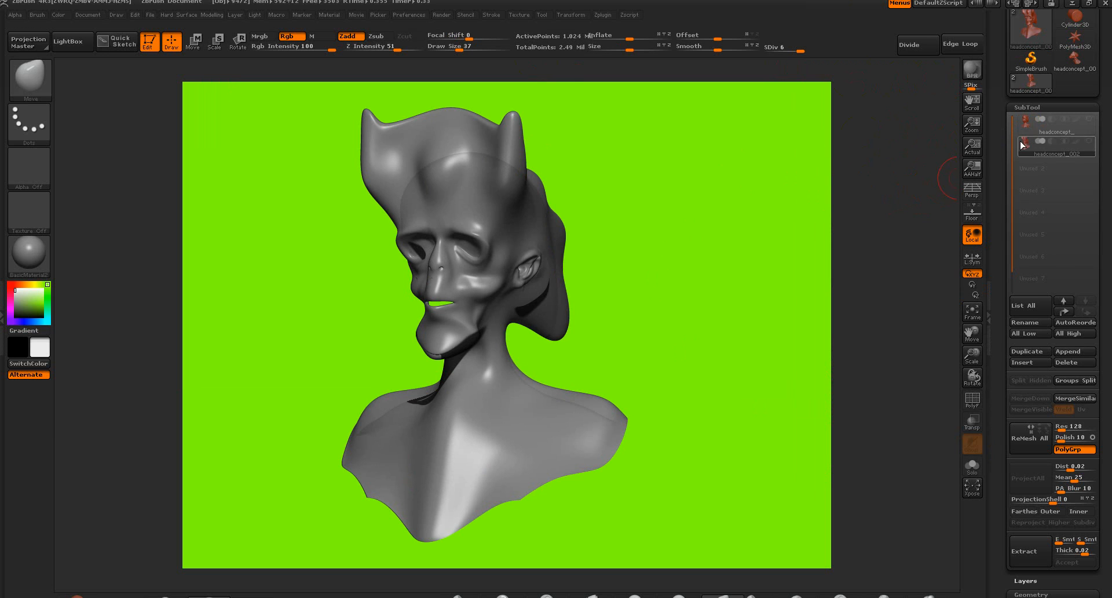
drag(883, 176, 882, 175)
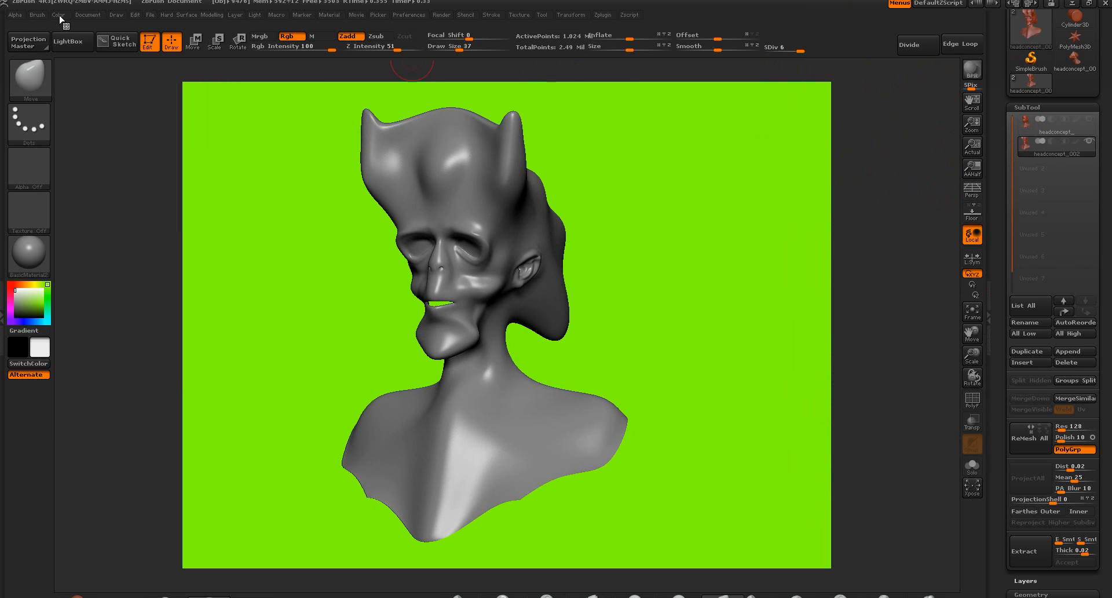
click(88, 15)
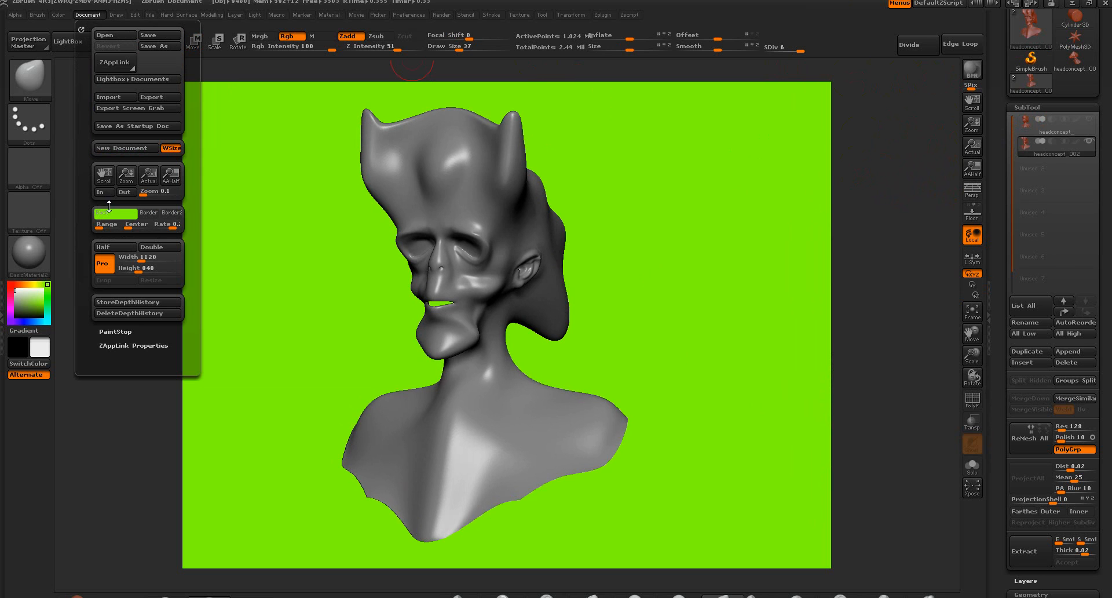
click(153, 98)
text(co)
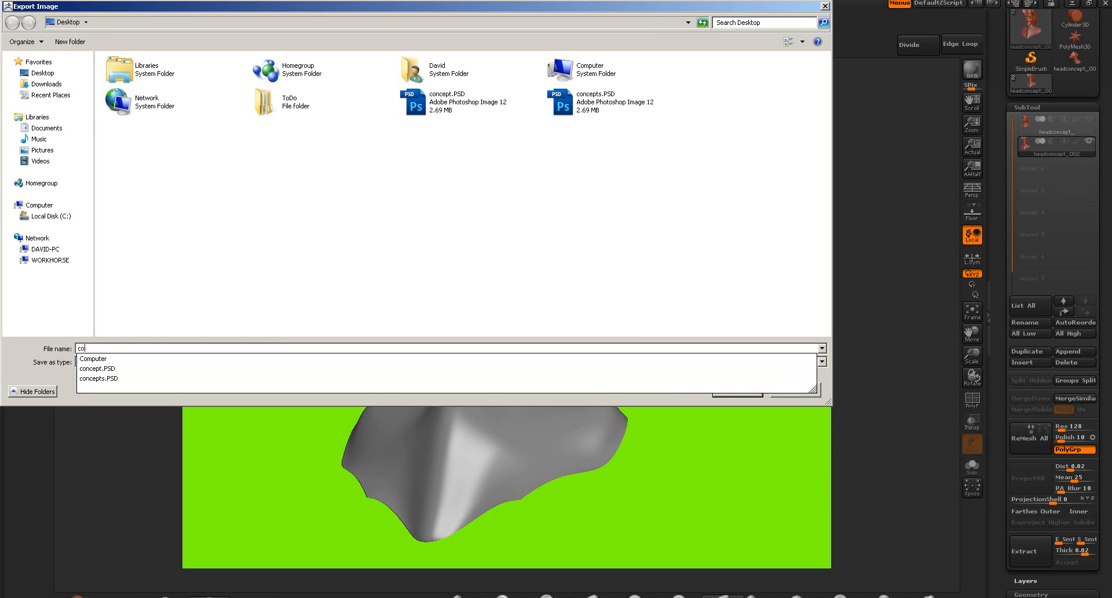
text(ncept2)
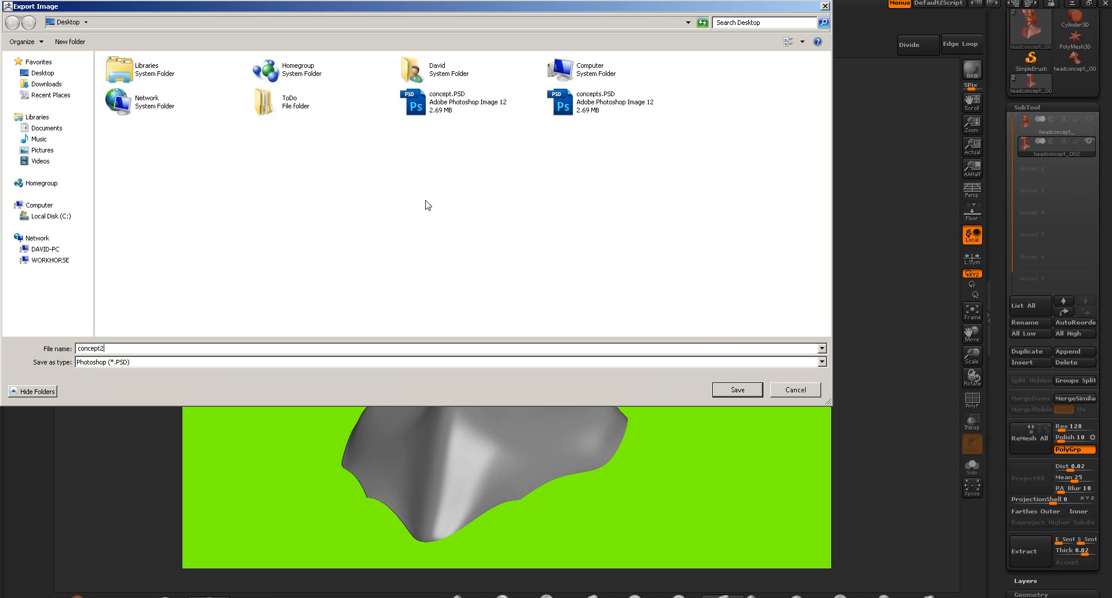
click(738, 390)
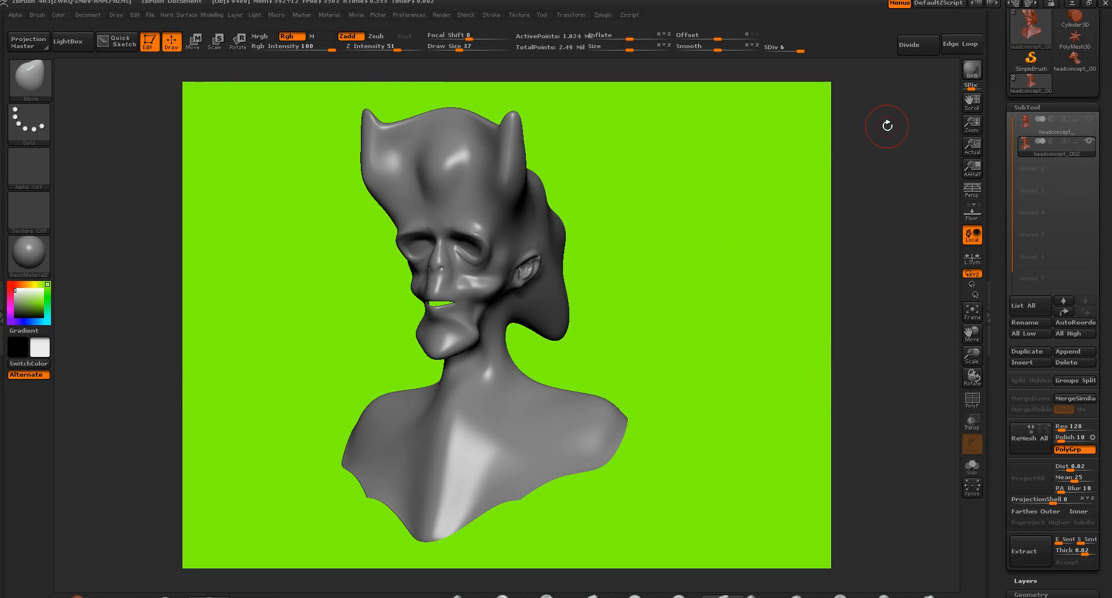
click(1106, 3)
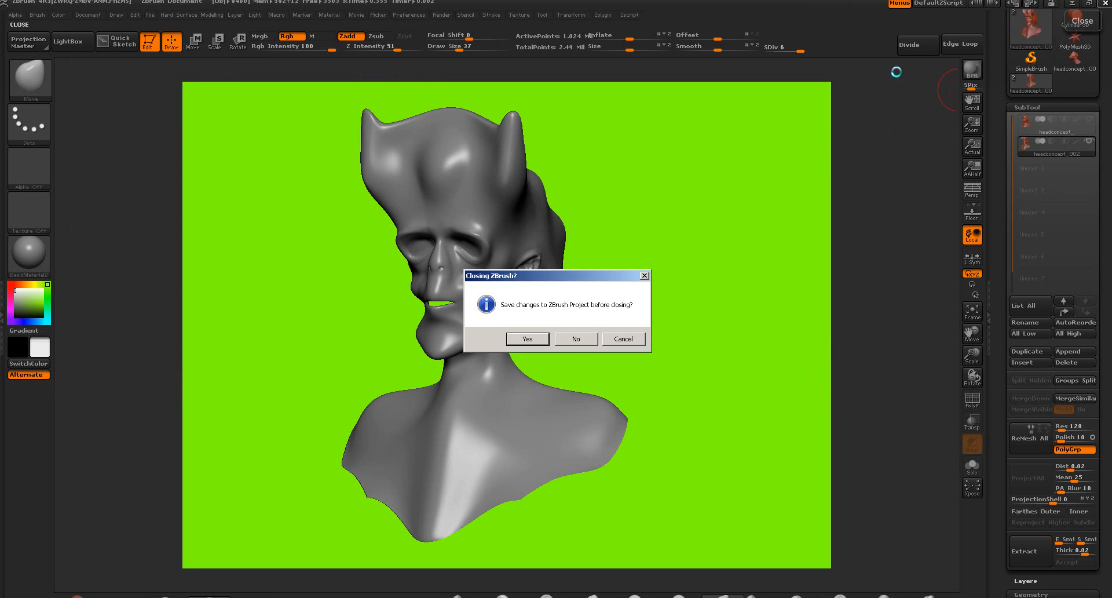
click(528, 339)
click(117, 348)
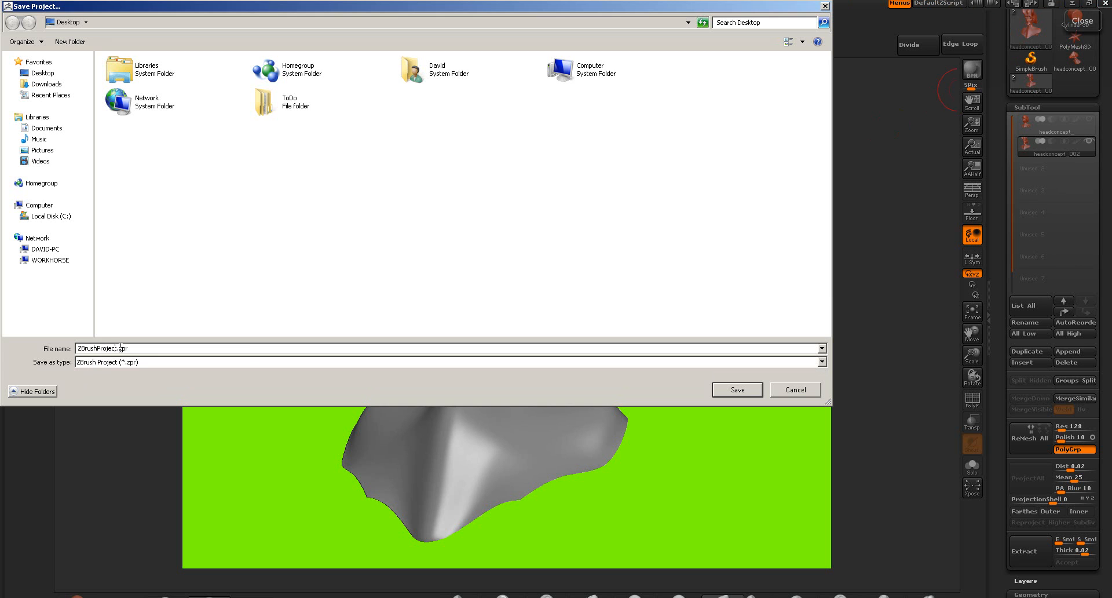
drag(118, 347, 89, 348)
click(805, 394)
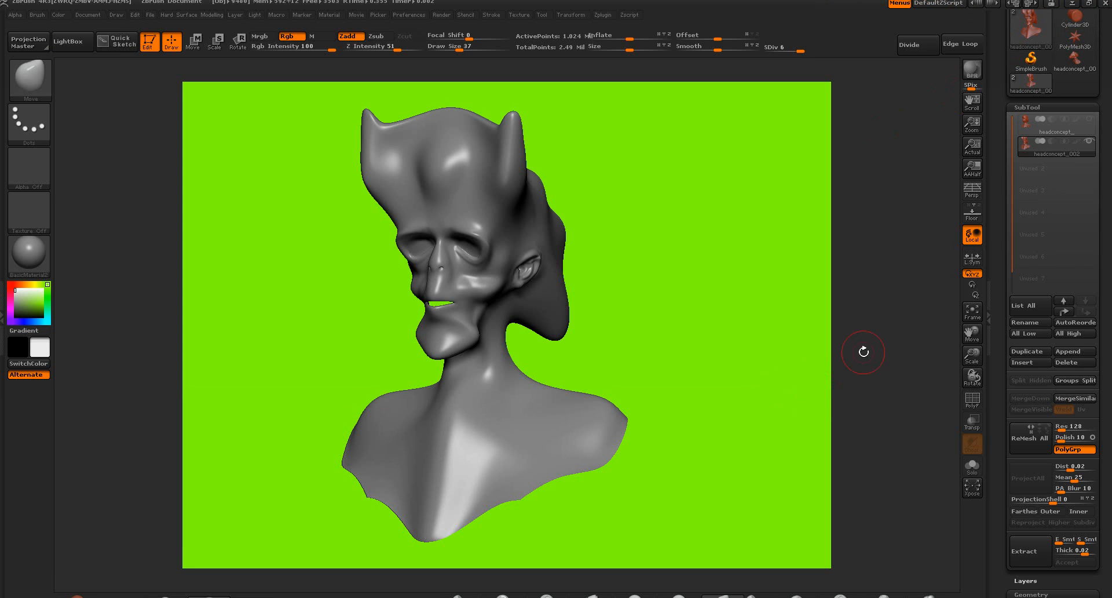
Save the tool to the desktop as a ZTL file with a name starting with finals_mock
drag(1107, 110, 1107, 239)
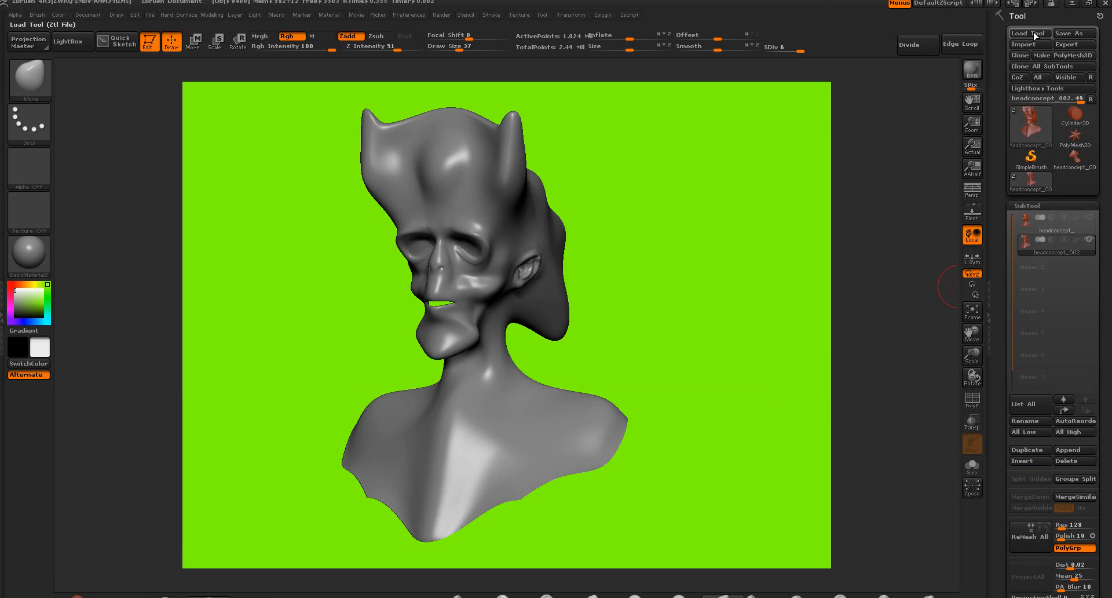
click(1066, 34)
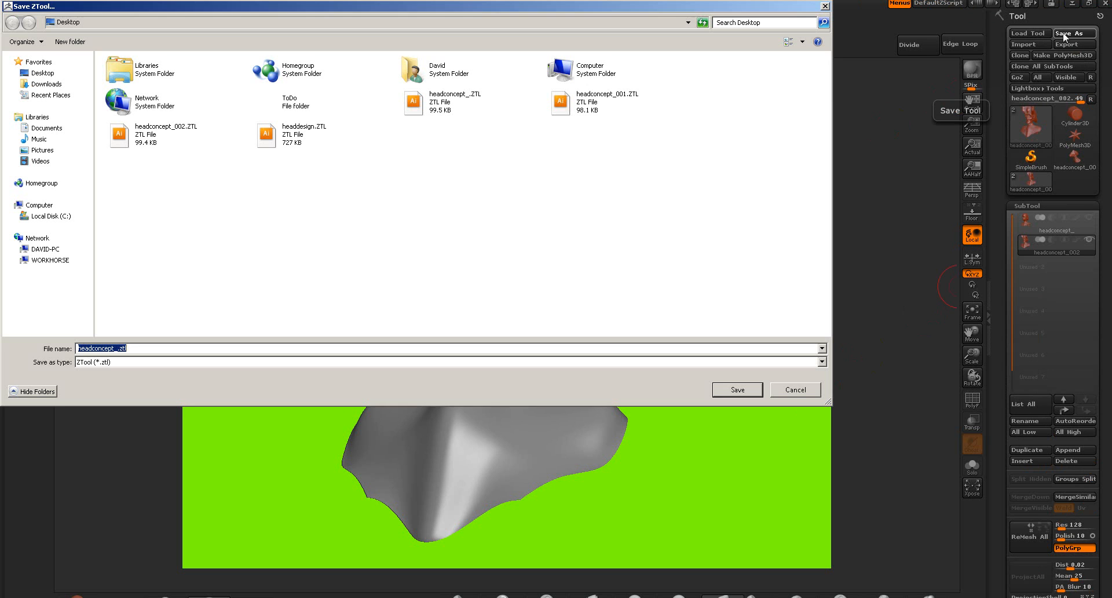
click(115, 348)
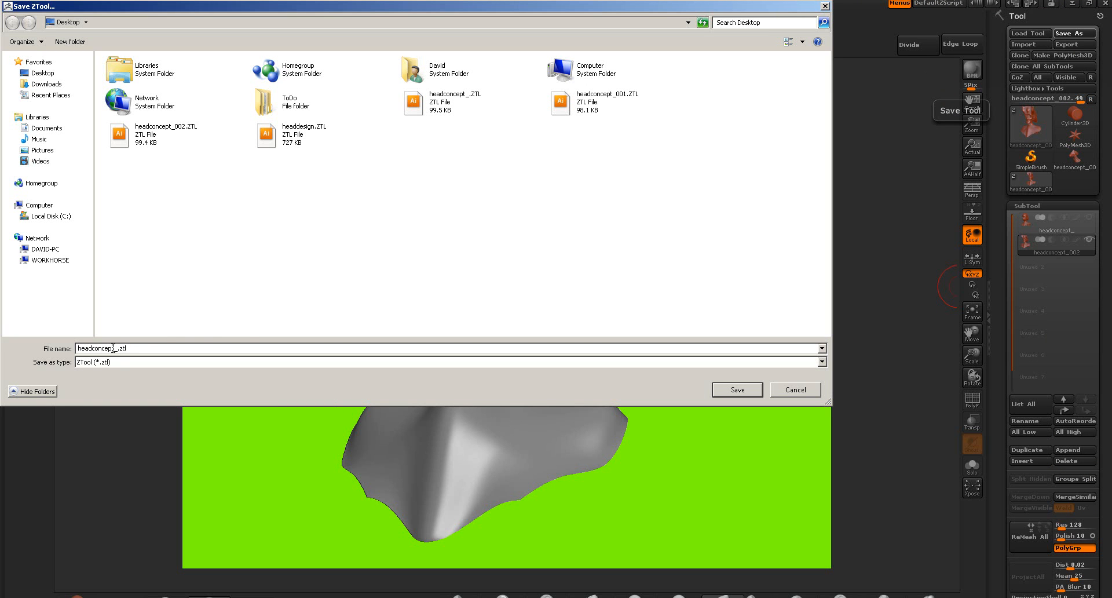
drag(114, 348, 36, 351)
text(fi)
click(738, 389)
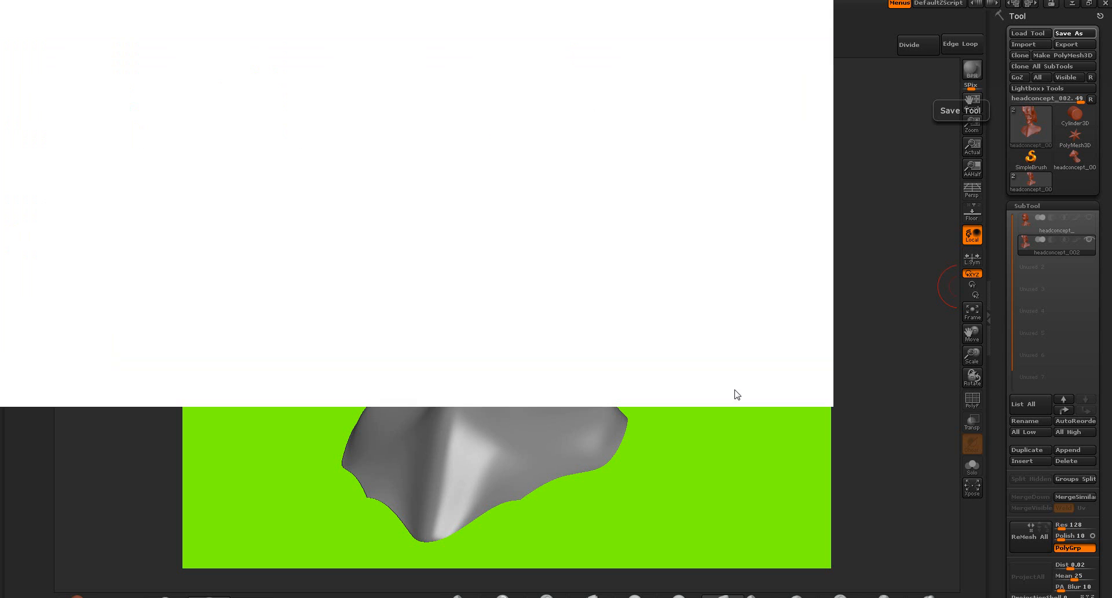
Close ZBrush without saving the project and open concept.PSD from the desktop in Photoshop
click(1106, 3)
click(574, 340)
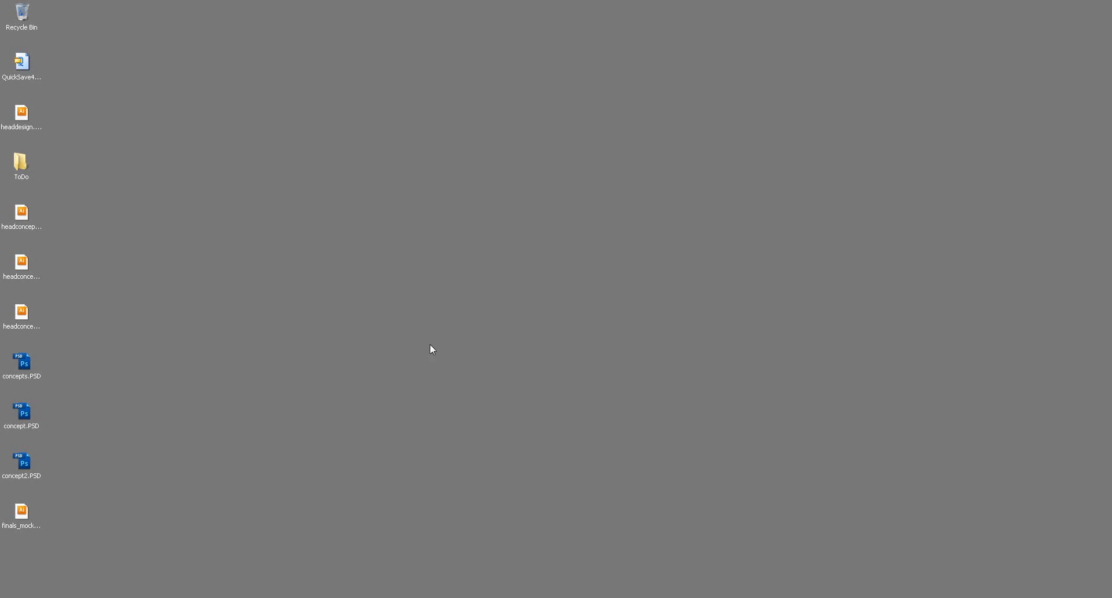
click(47, 502)
click(32, 506)
click(60, 495)
click(24, 463)
click(25, 415)
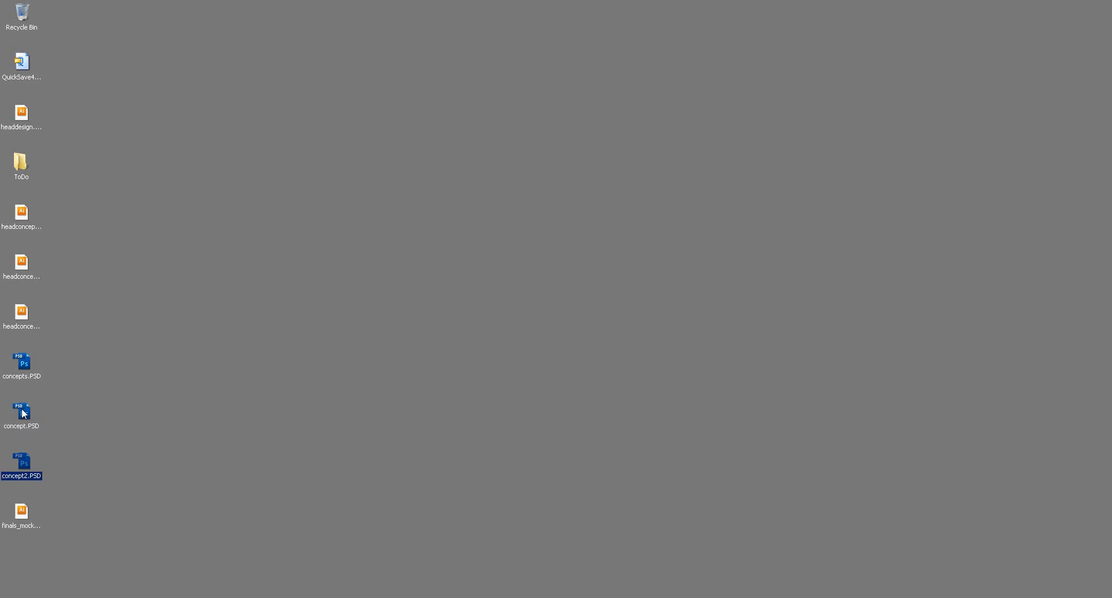
click(24, 415)
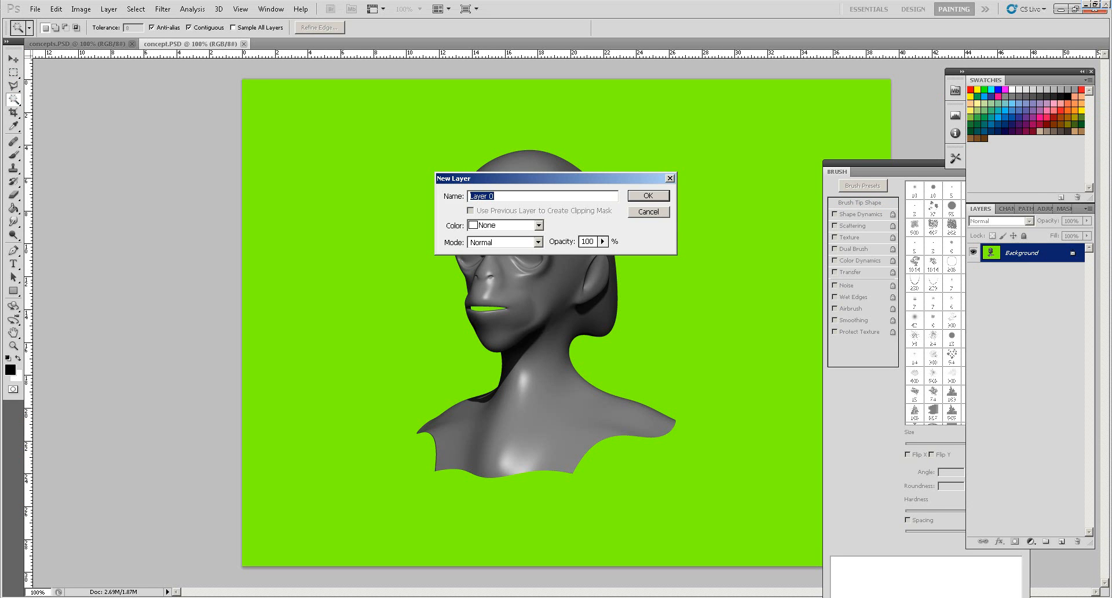
Convert the Background of concept.PSD to Layer 0 and delete all green areas, including the one inside the mouth
click(648, 196)
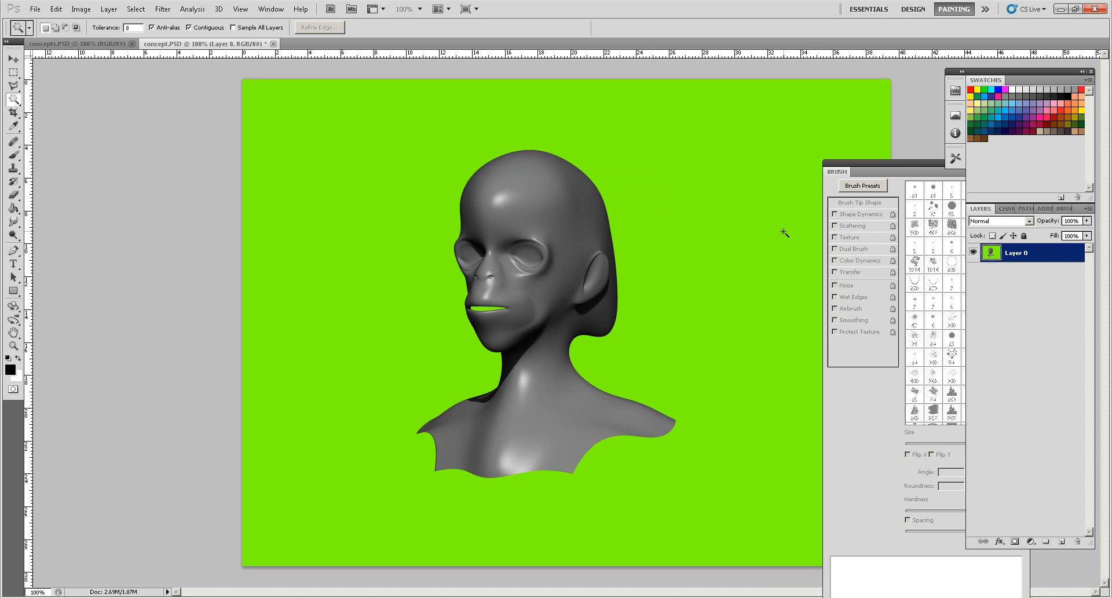
mouse_move(904, 165)
mouse_down()
mouse_move(5, 161)
mouse_move(132, 153)
mouse_move(142, 141)
mouse_move(1111, 140)
mouse_up()
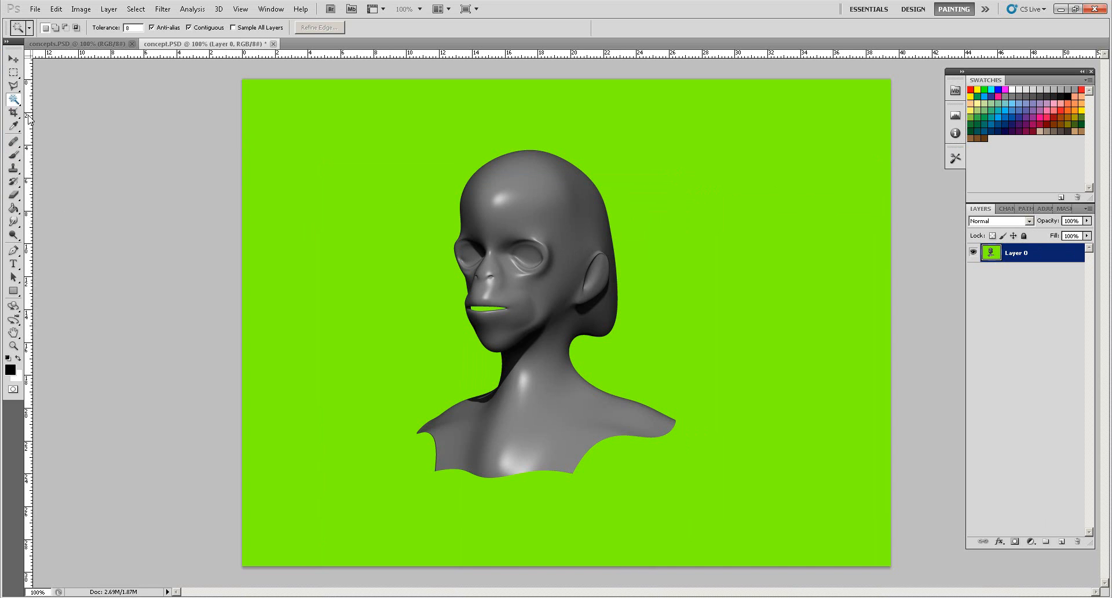
click(366, 175)
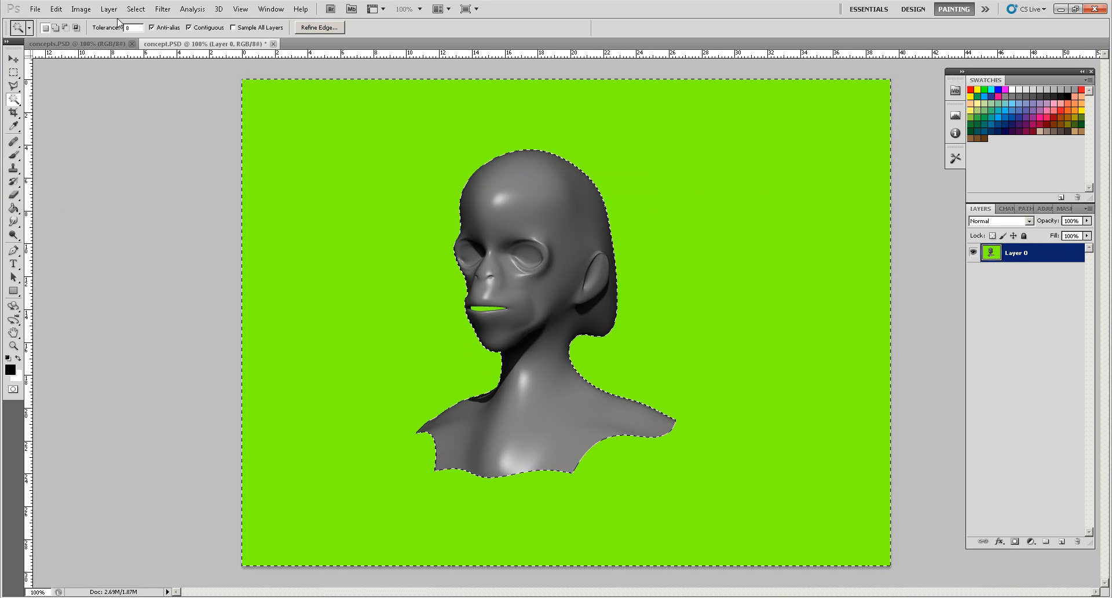
click(136, 8)
click(142, 150)
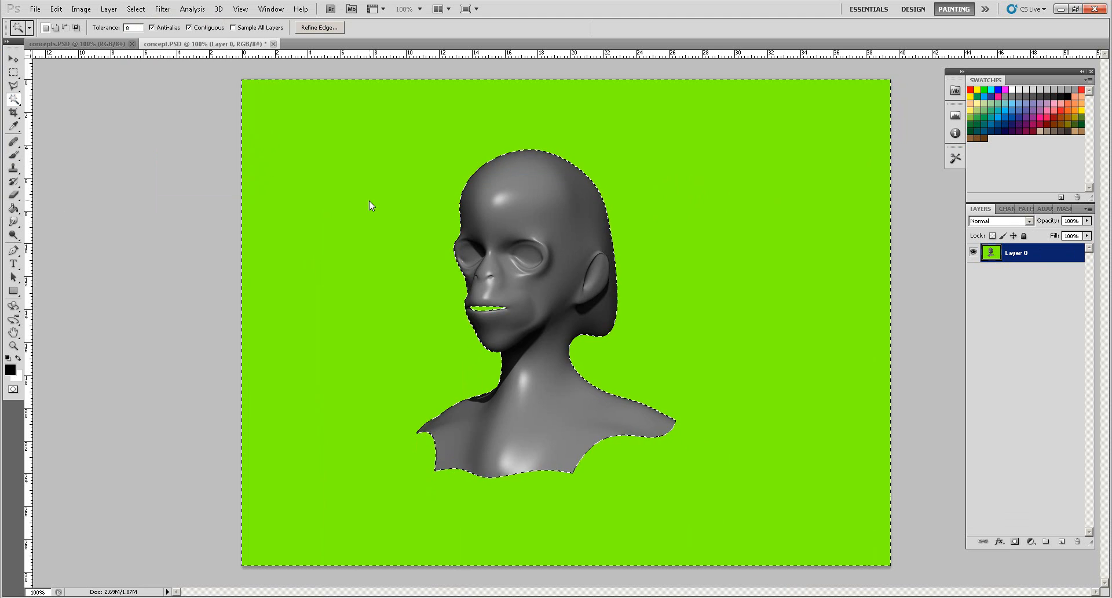
key(Delete)
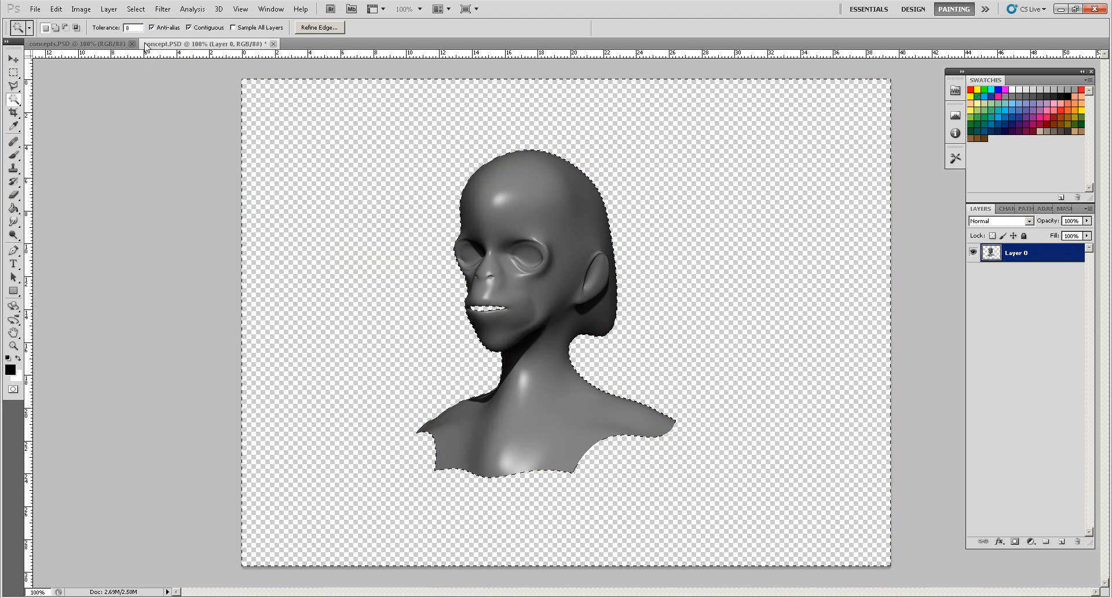
Return to the desktop and open concept2.PSD in Photoshop
click(1059, 10)
double_click(25, 461)
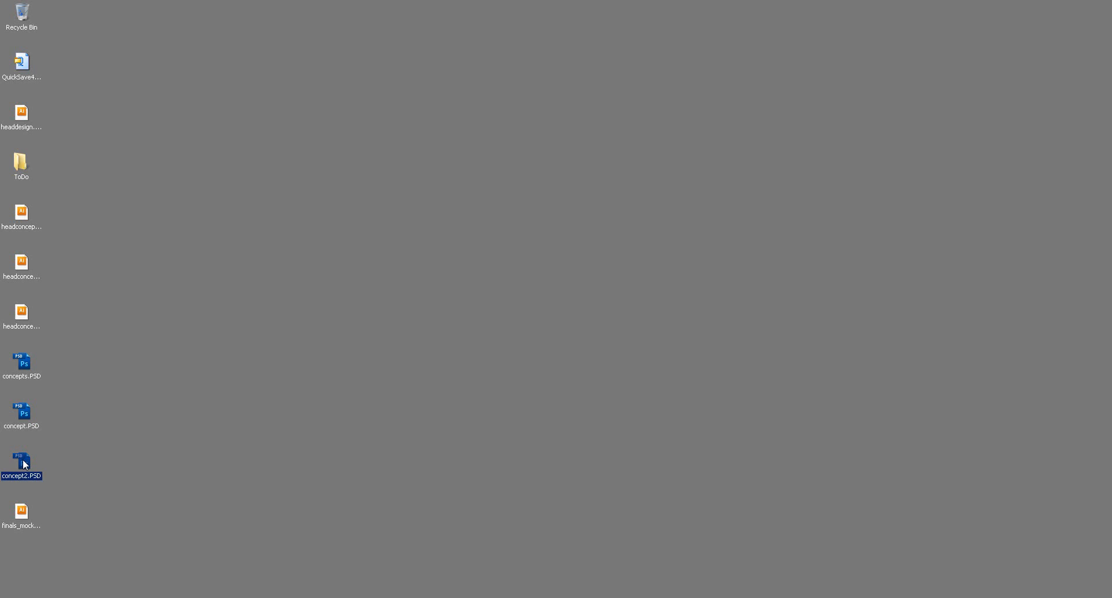
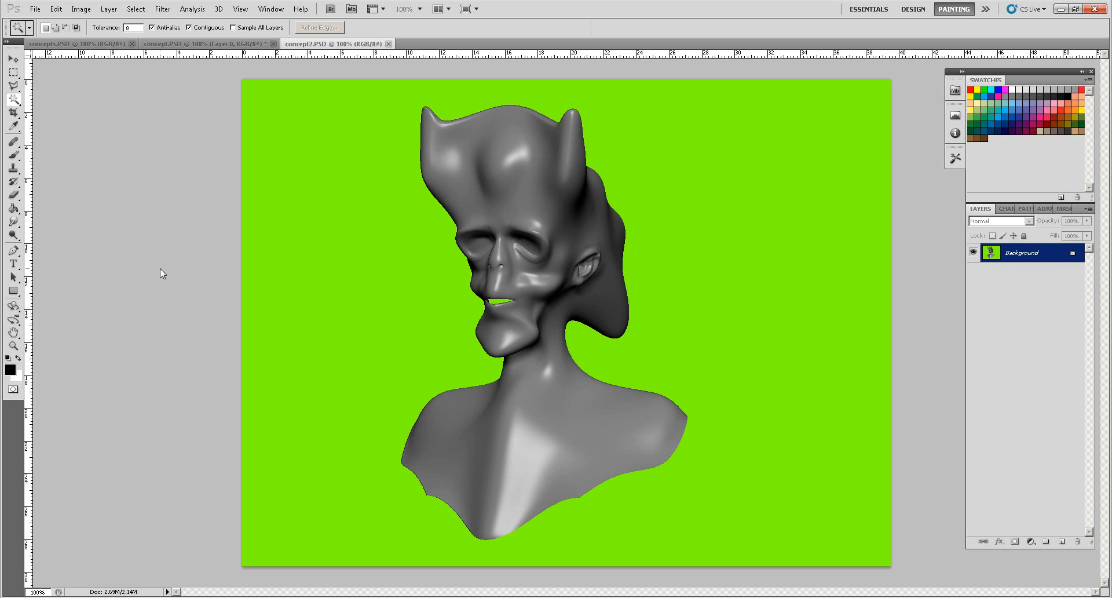
Convert the Background of concept2.PSD to Layer 0 and delete all green areas, including the one inside the mouth
double_click(1022, 253)
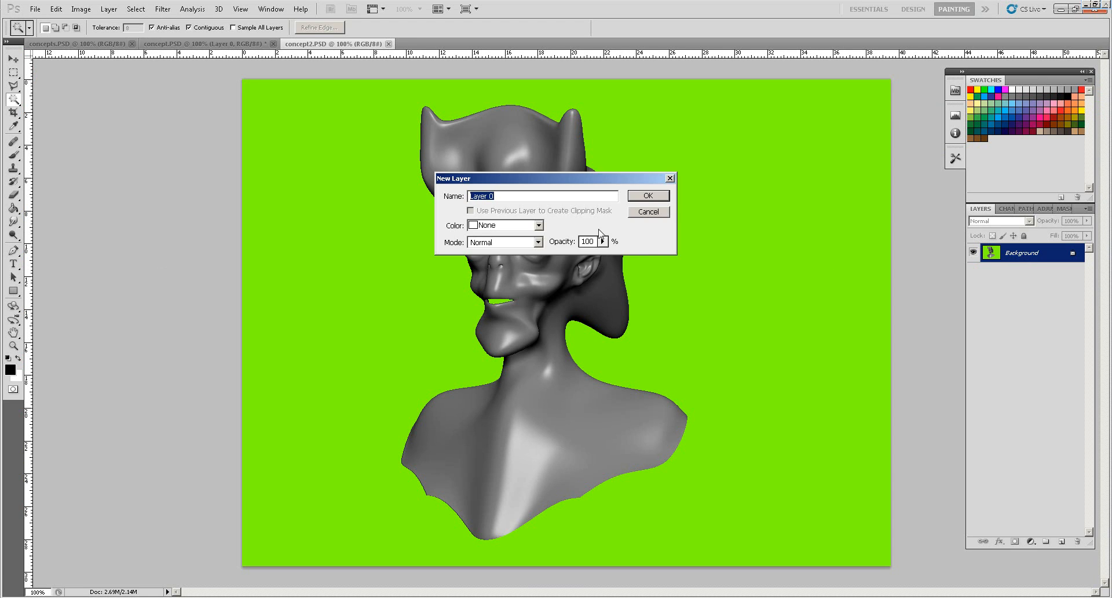
click(648, 195)
click(359, 246)
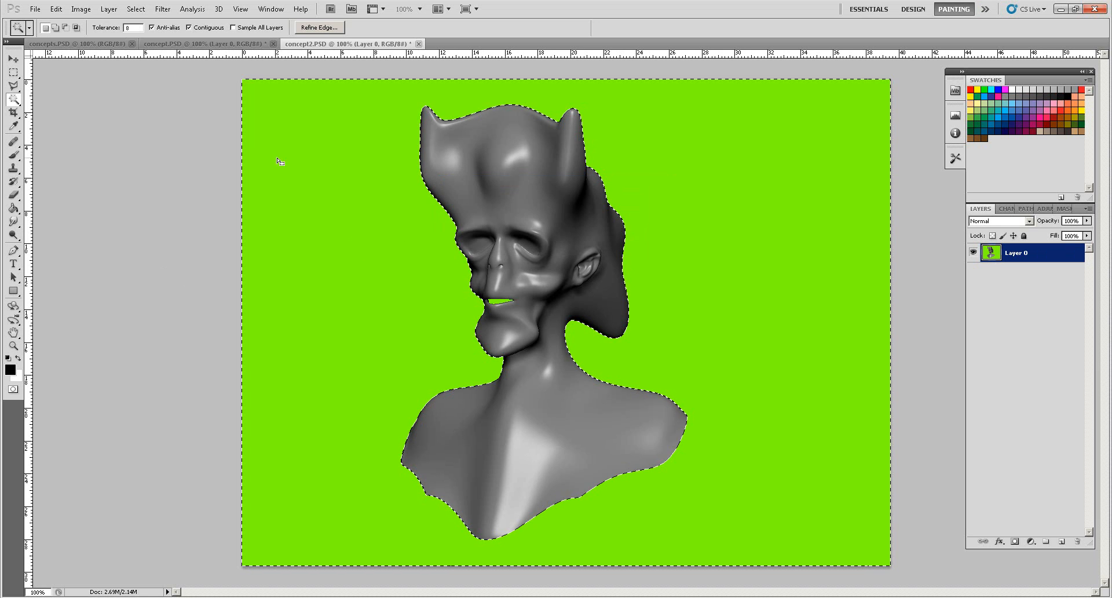
click(136, 9)
click(139, 148)
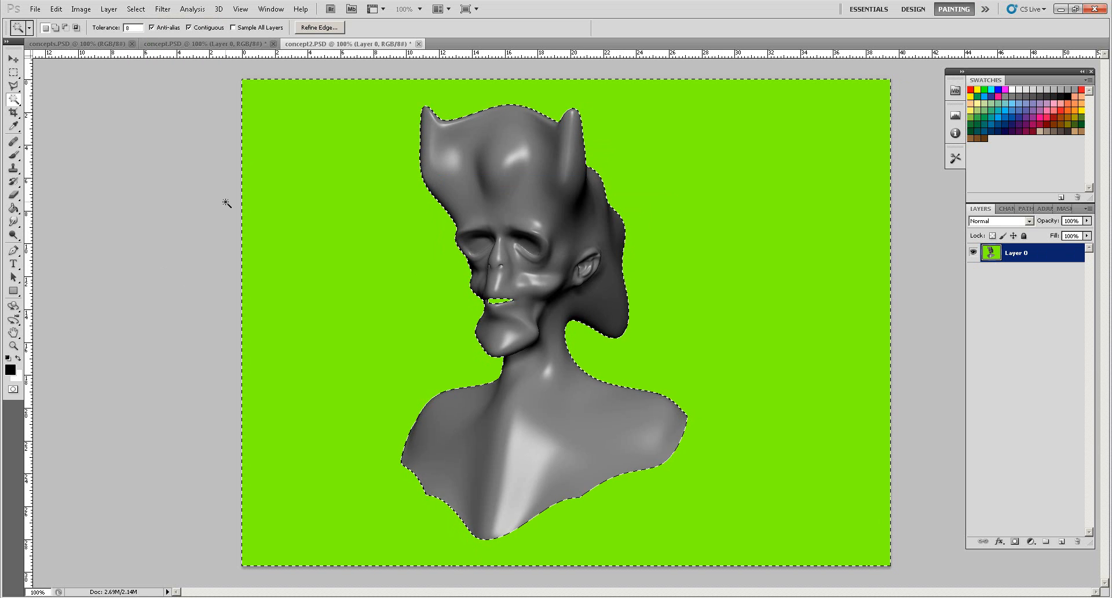
key(Delete)
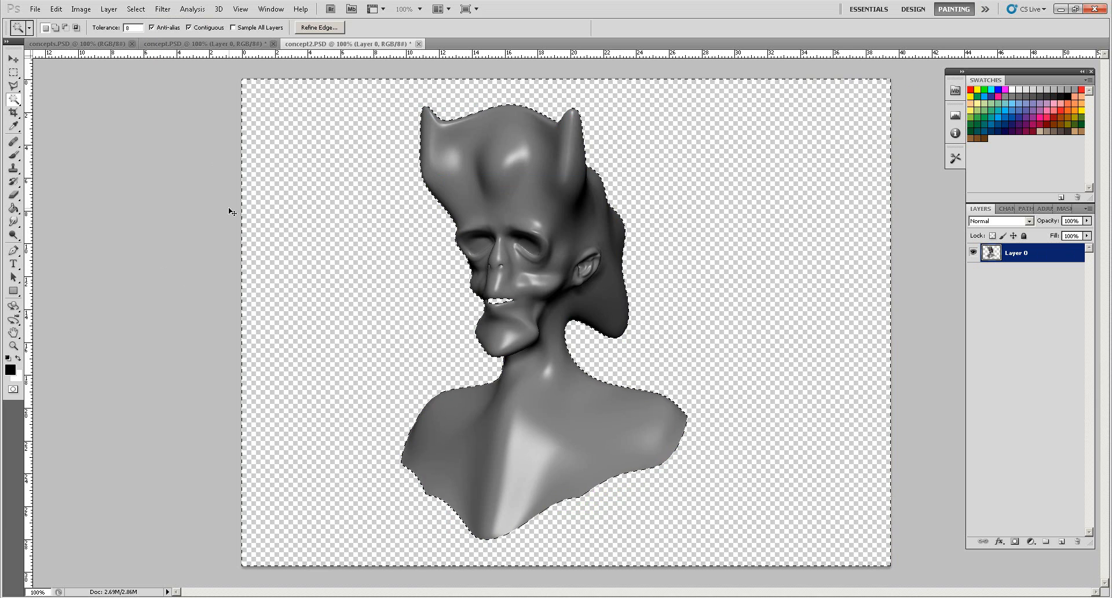
key(ctrl+d)
Copy the entire horned head layer from concept2.PSD and paste it into concepts.PSD as a new layer
key(ctrl+a)
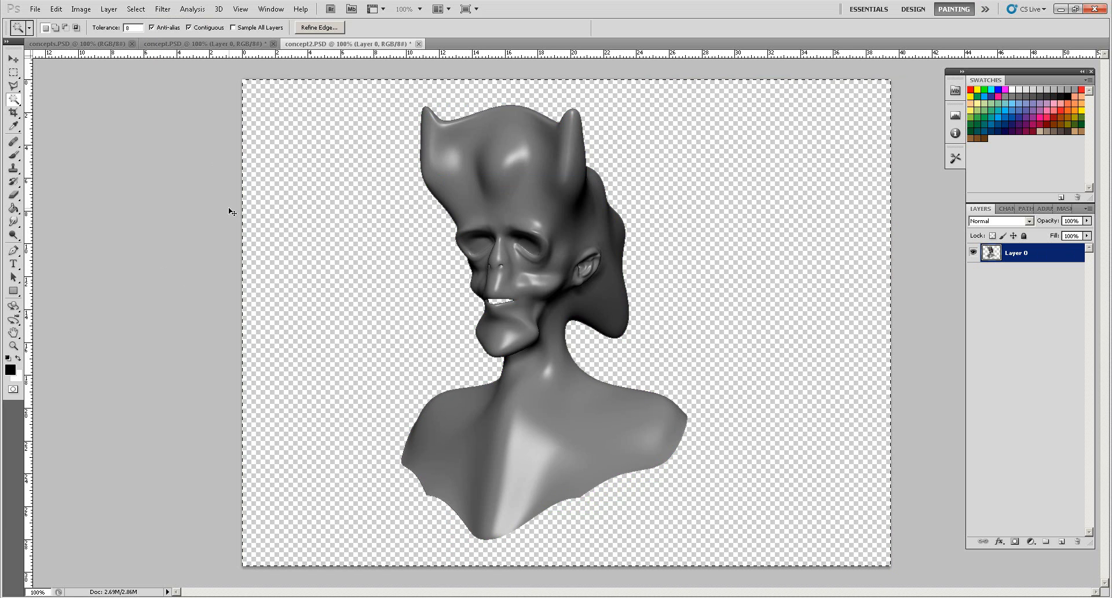
click(119, 45)
click(165, 45)
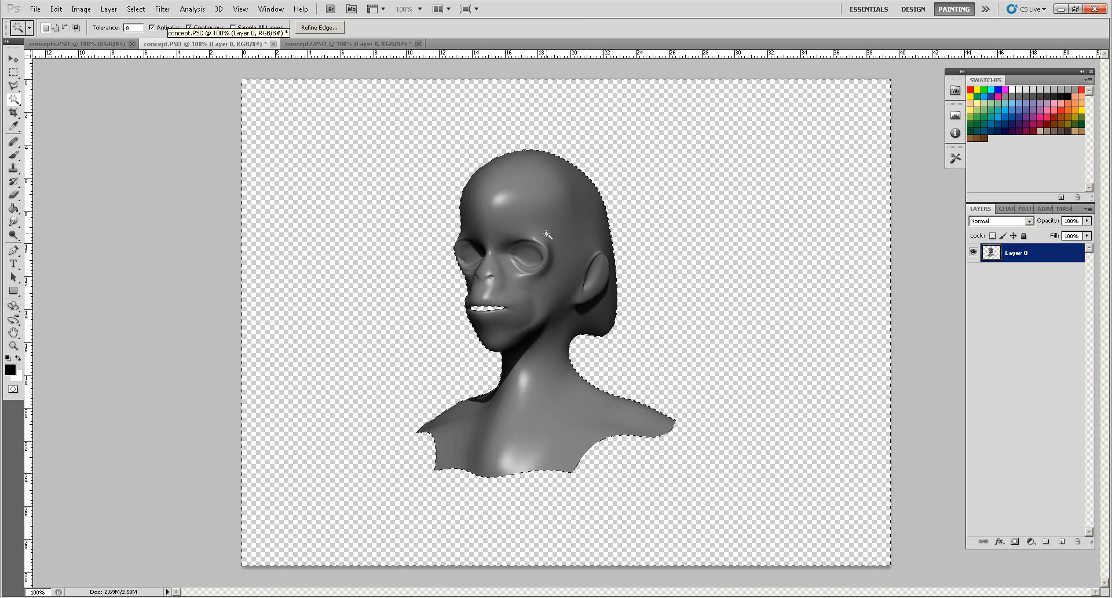
key(ctrl+v)
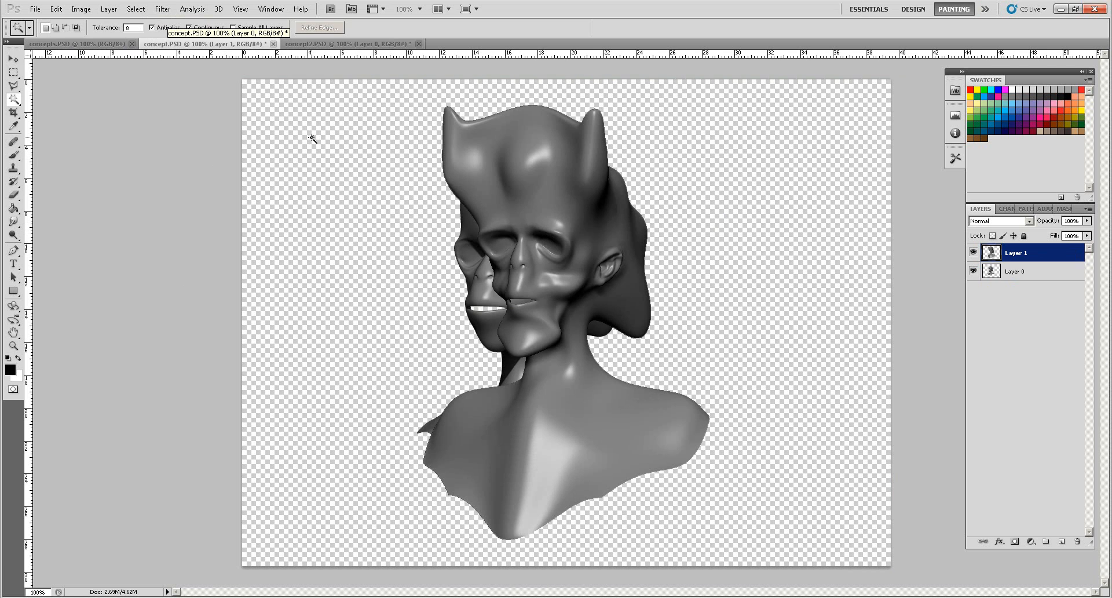
click(92, 44)
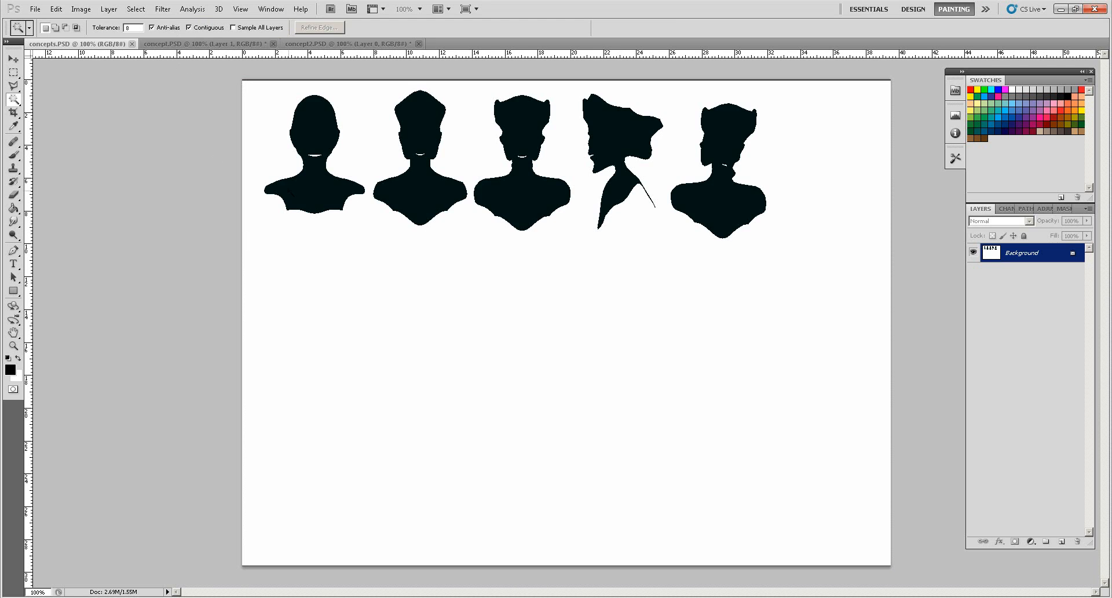
key(ctrl+v)
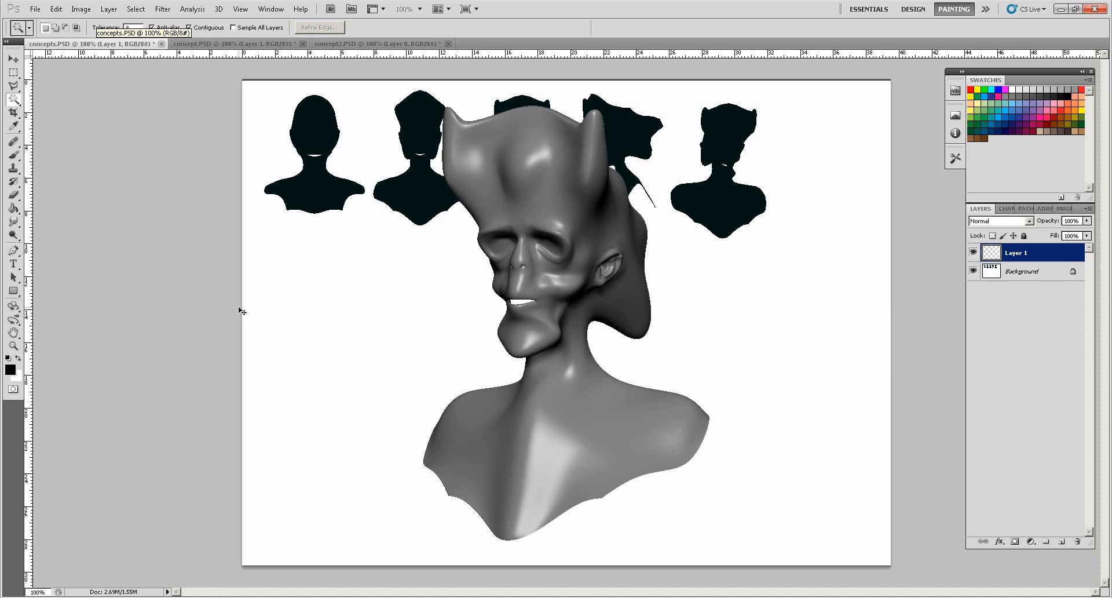
Scale the pasted horned head proportionally to about 67% and place it below the two leftmost silhouettes
click(56, 9)
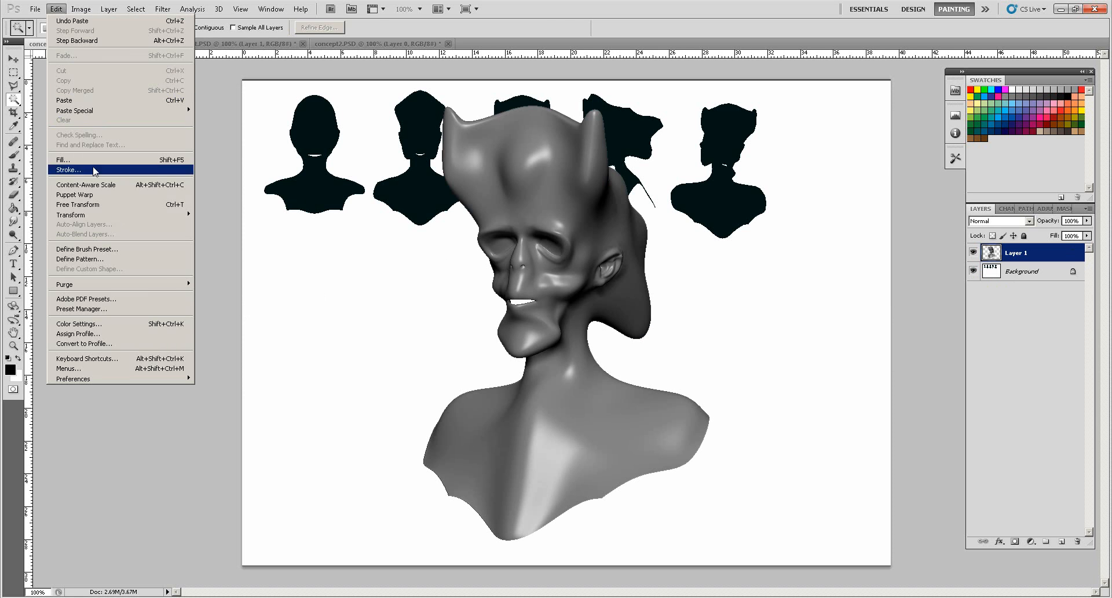
click(98, 206)
shift+drag(711, 105, 621, 247)
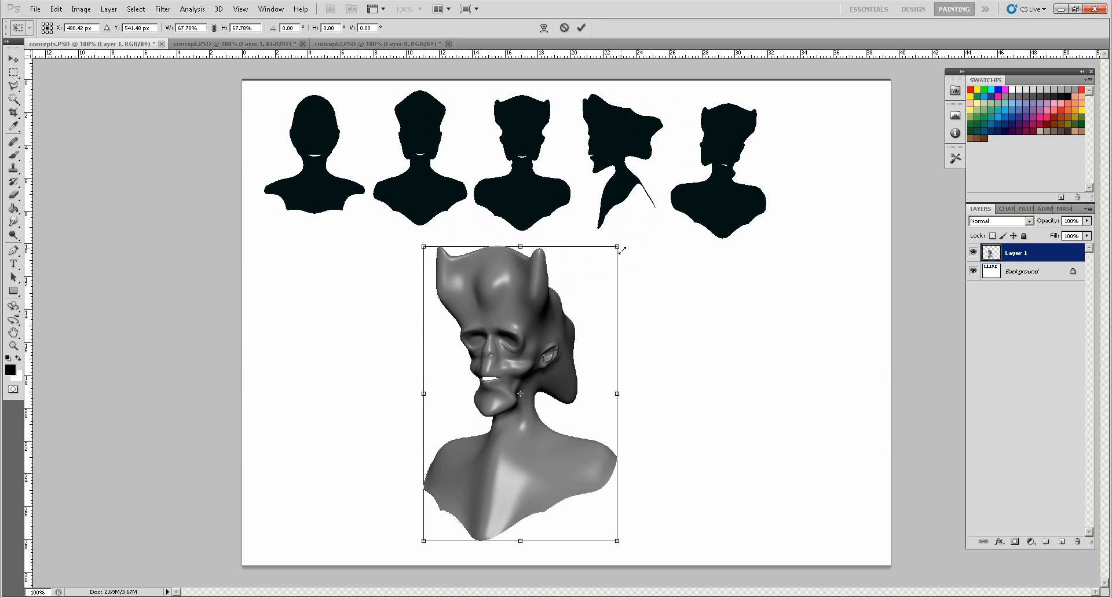
key(Return)
key(w)
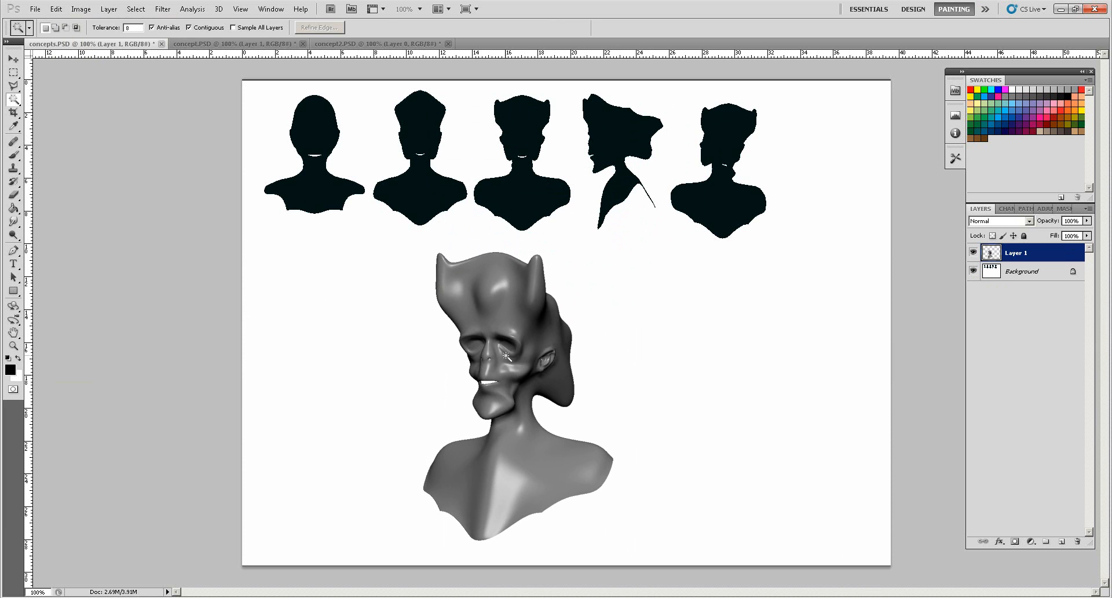
click(13, 59)
drag(502, 339, 341, 331)
Hide Layer 1 in concept.PSD, copy the smooth head on Layer 0 and paste it into concepts.PSD
click(255, 45)
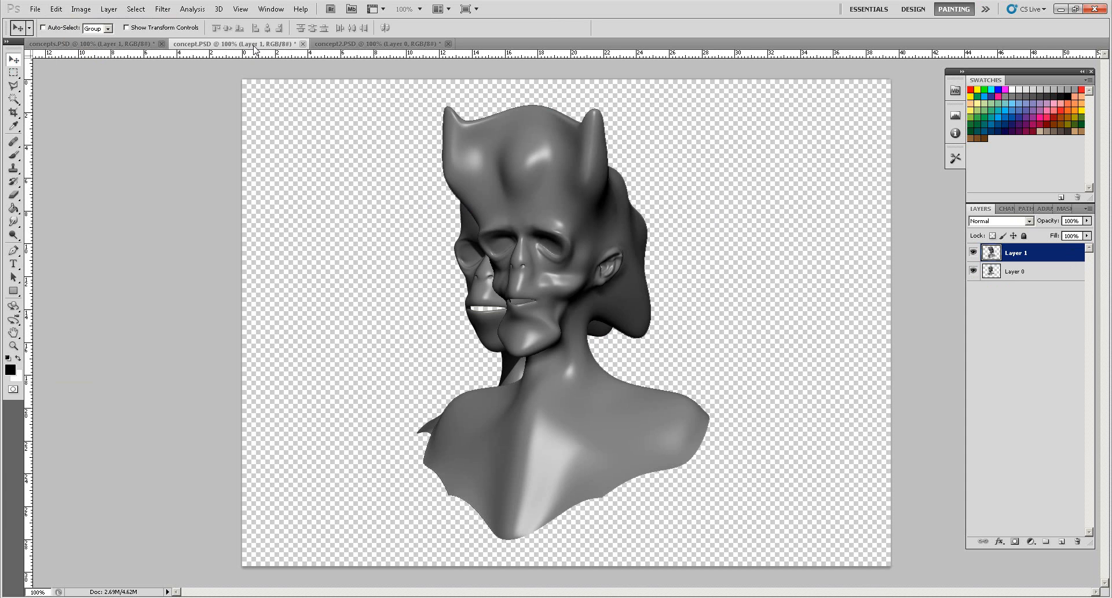
click(973, 252)
click(1000, 278)
key(ctrl+a)
key(ctrl+s)
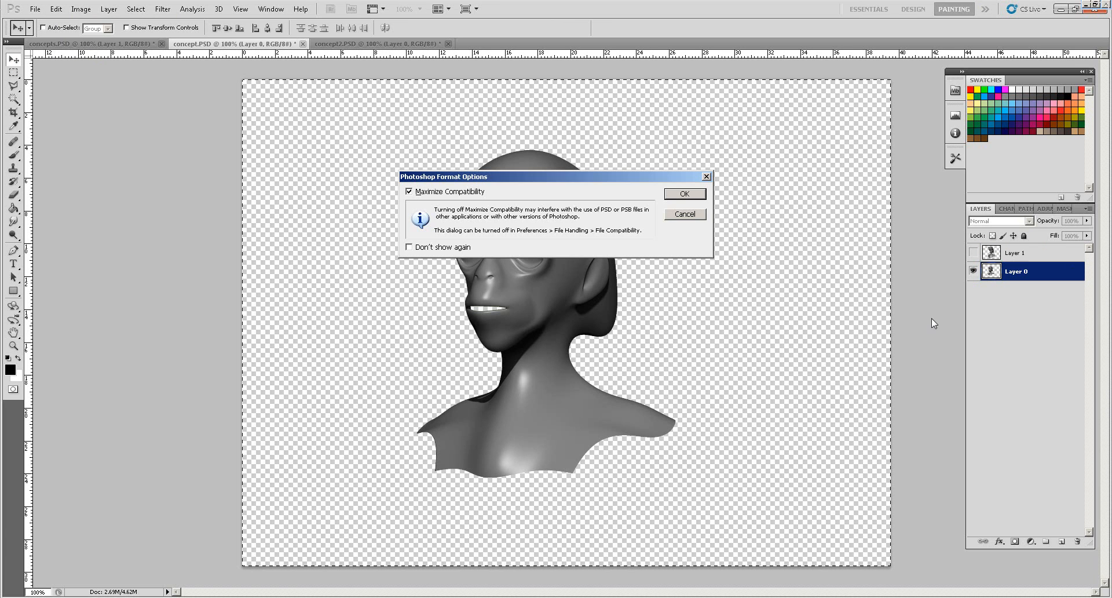
click(696, 214)
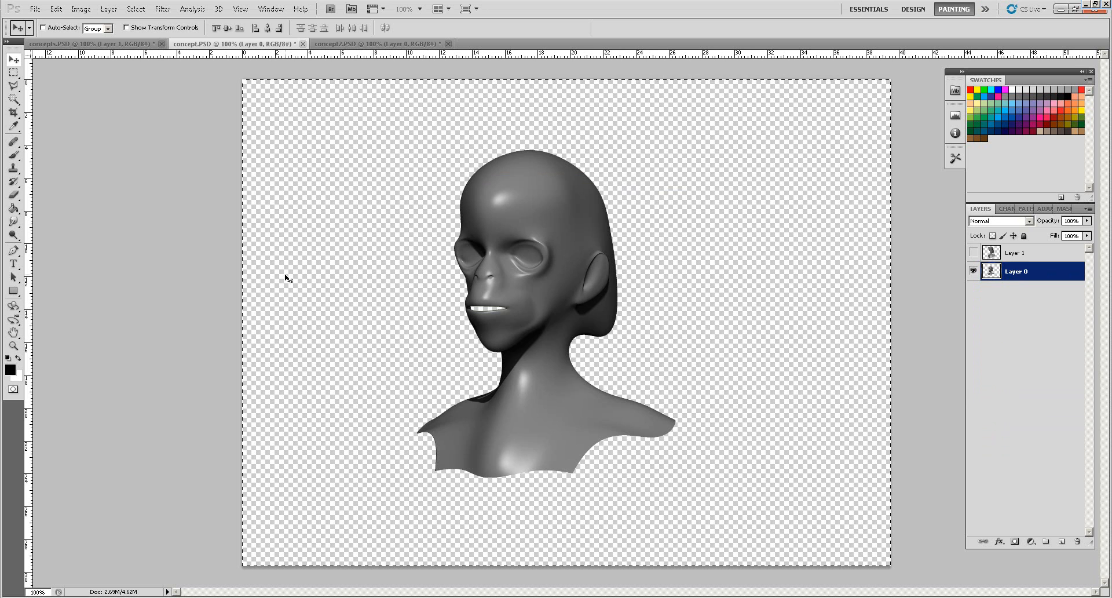
click(107, 45)
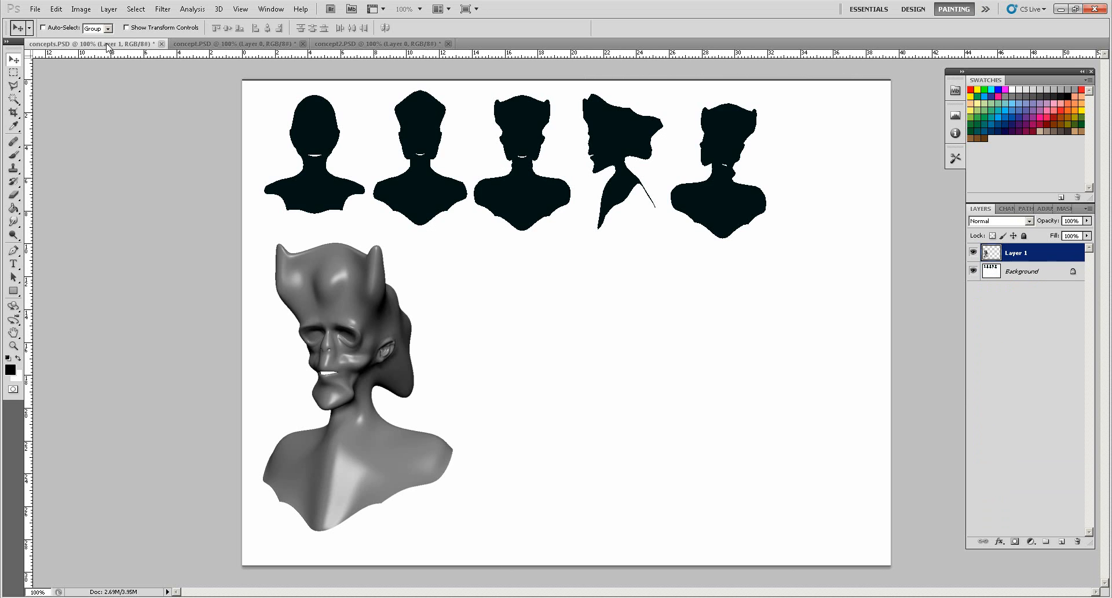
key(ctrl+v)
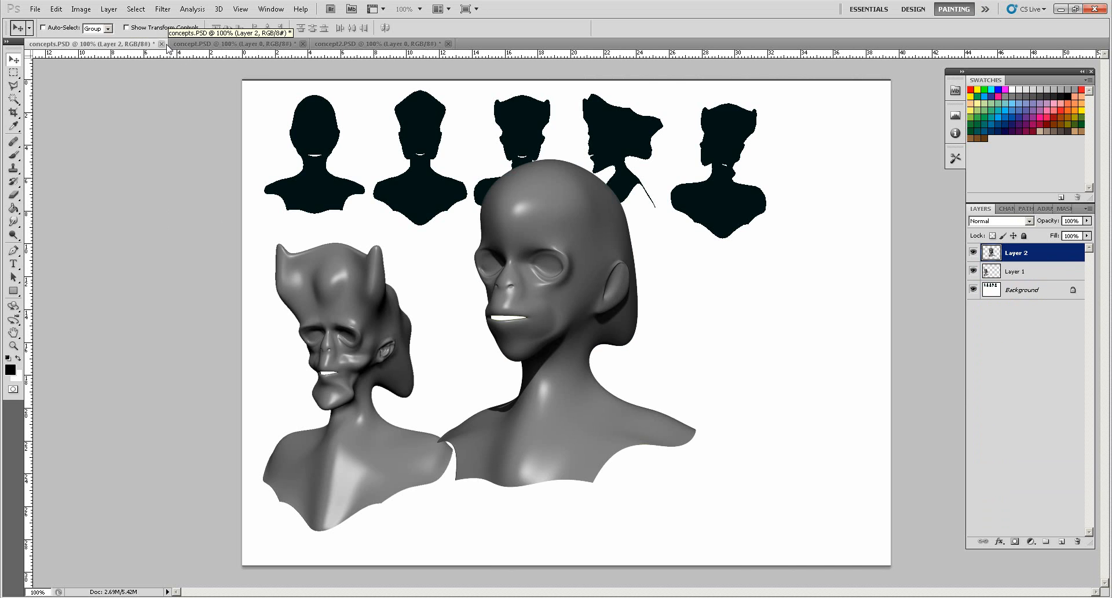
Scale the smooth head proportionally to about 75% and place it below the silhouettes, beside the horned head
click(56, 9)
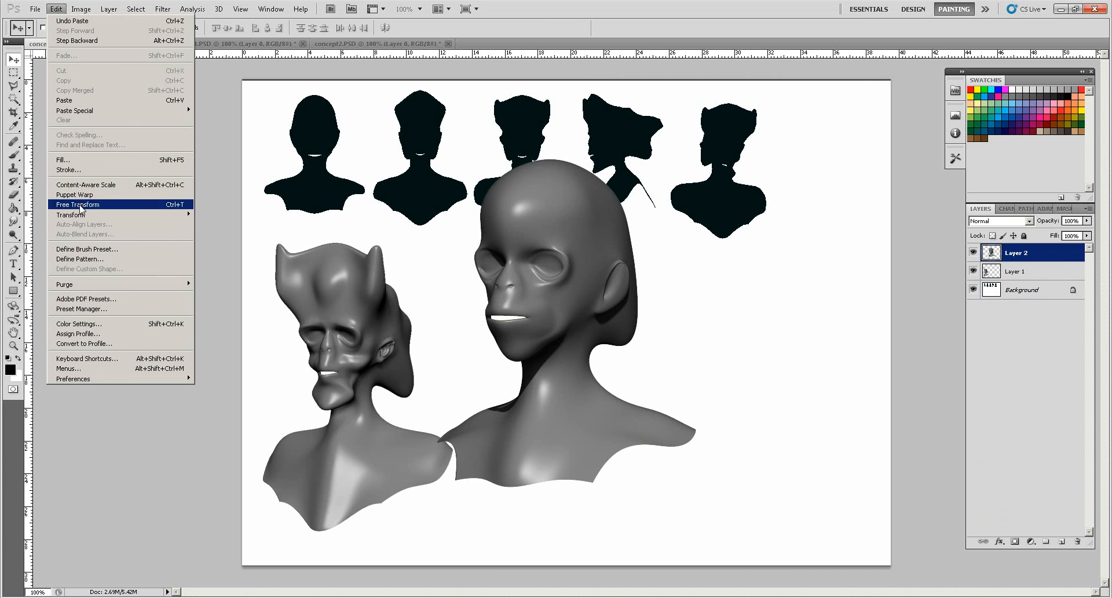
click(76, 209)
shift+drag(698, 157, 653, 218)
drag(567, 263, 592, 294)
shift+drag(675, 243, 653, 262)
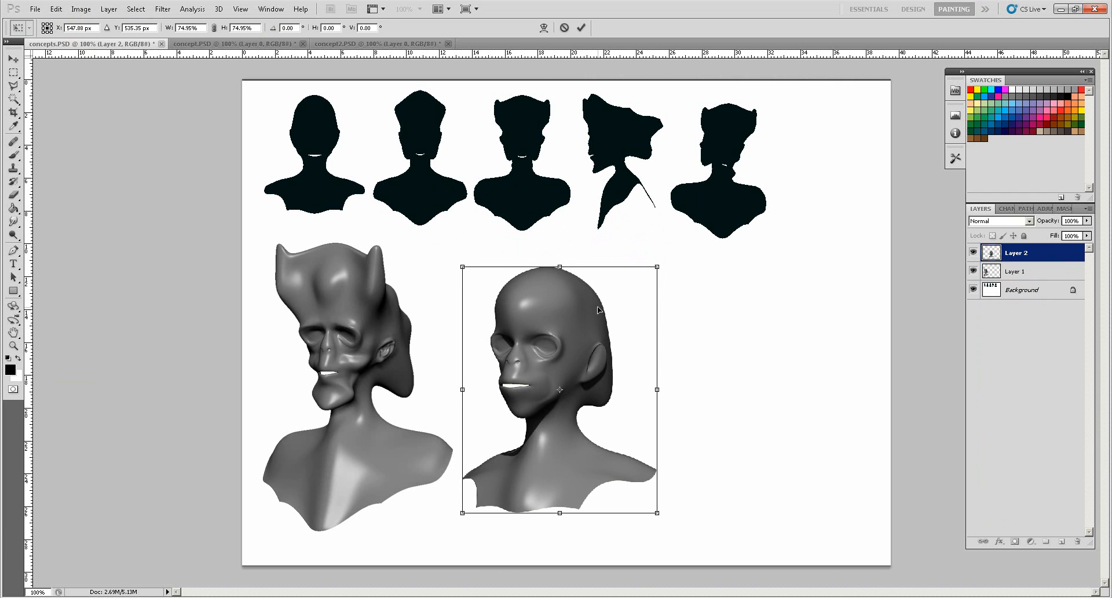
key(Return)
Close concept.PSD and concept2.PSD without saving their changes
click(249, 44)
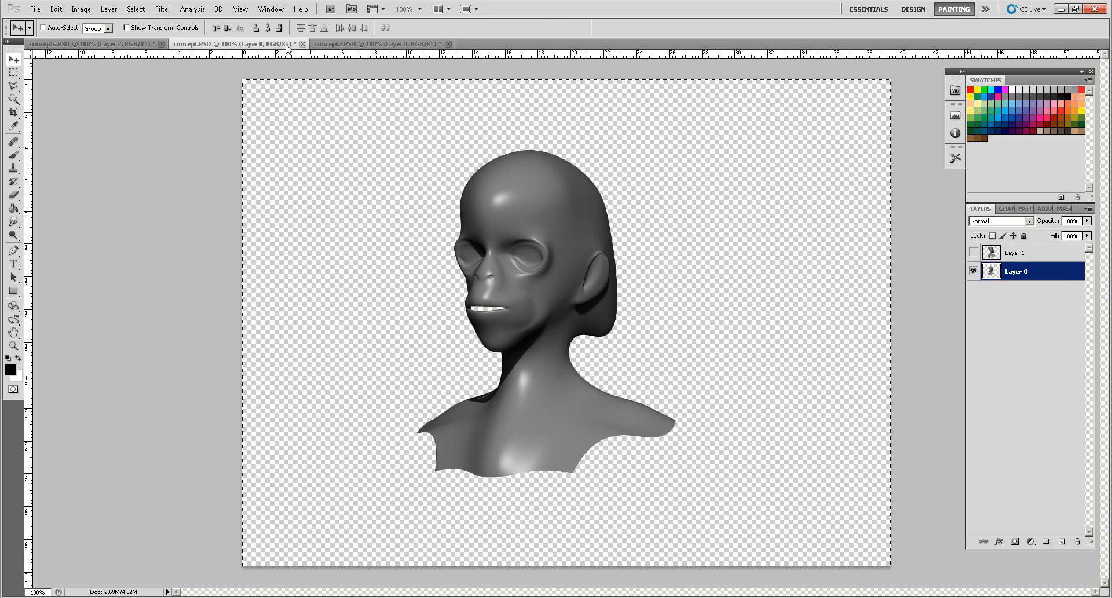
click(303, 44)
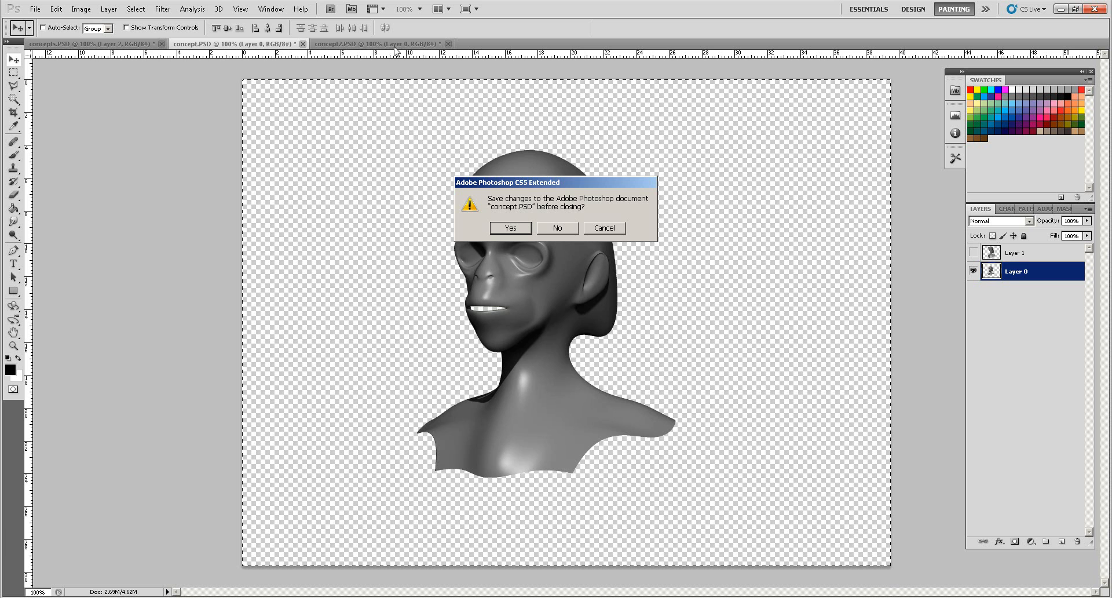
click(551, 230)
click(307, 44)
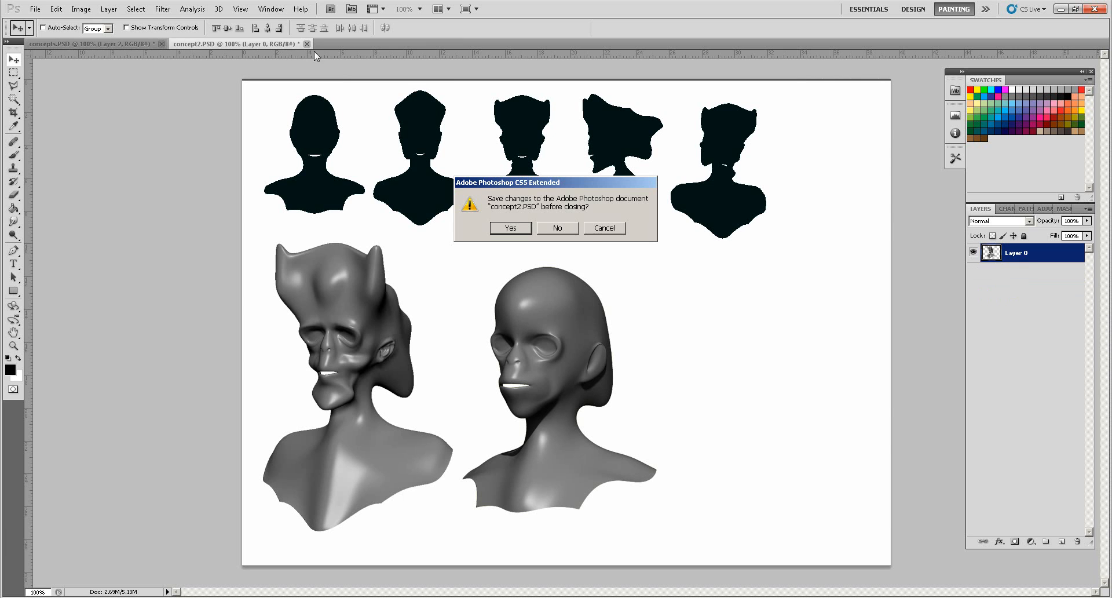
click(554, 232)
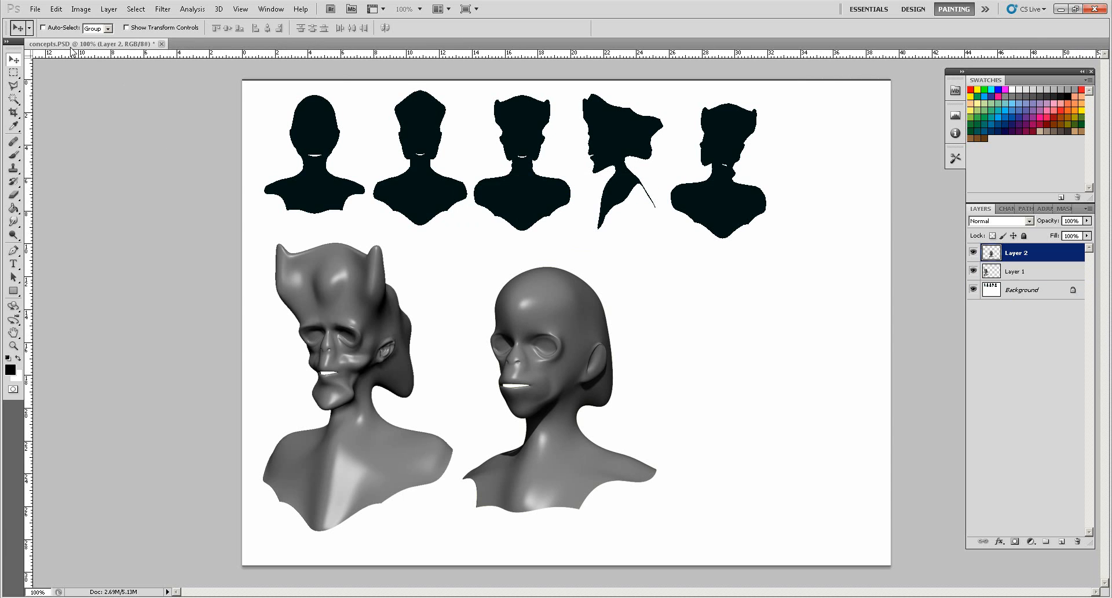
Save the combined sheet to the desktop as concepts_mockups.psd with layers and Maximize Compatibility on
click(35, 9)
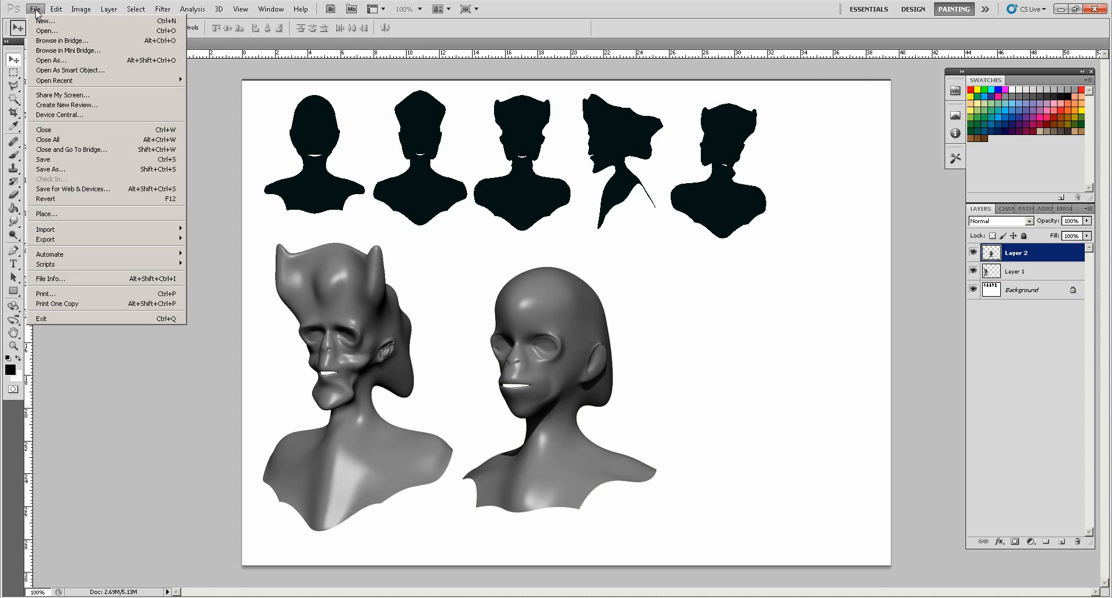
click(51, 169)
click(538, 302)
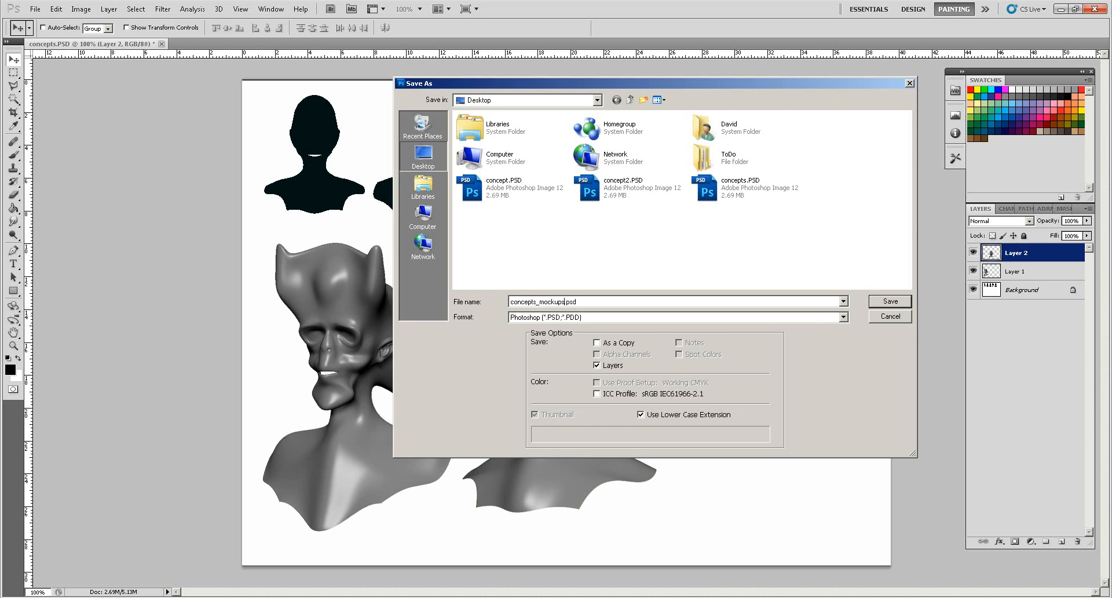
click(870, 303)
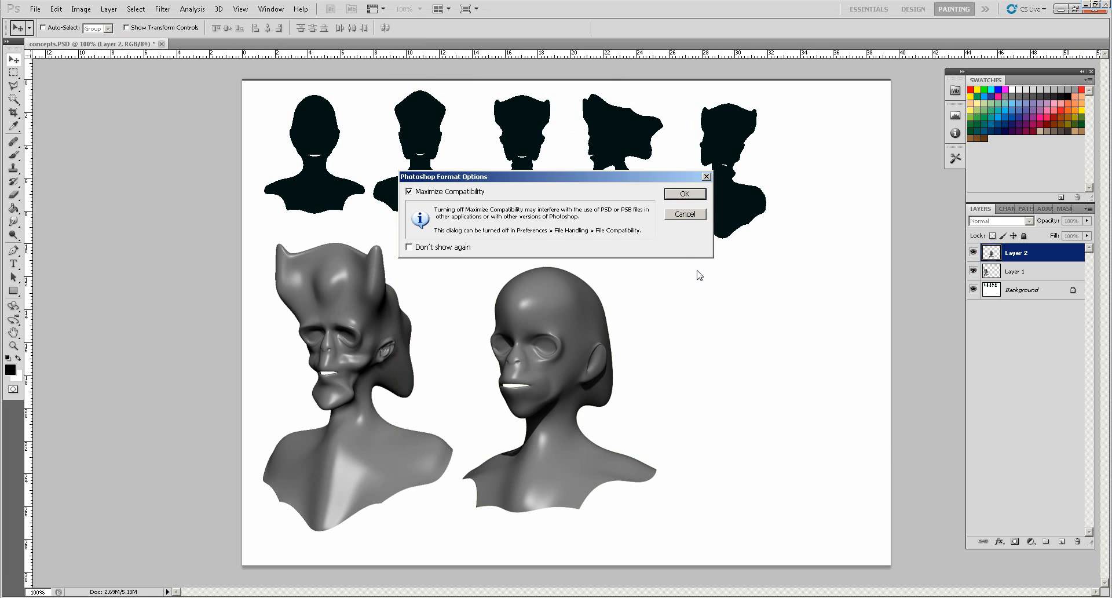
click(679, 195)
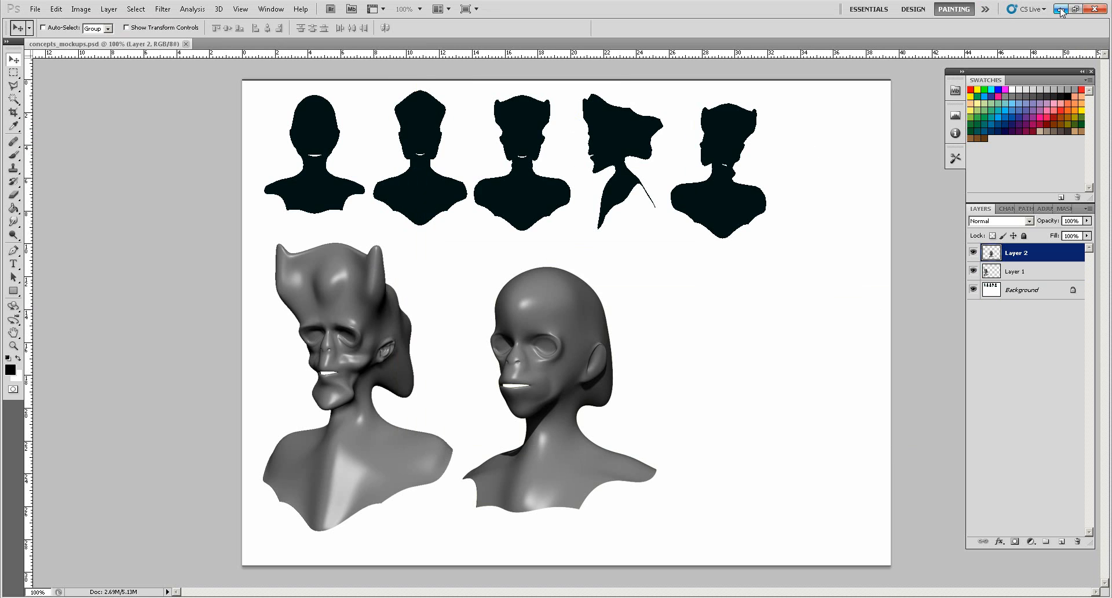
Return to the desktop and delete concepts.PSD, concept.PSD and concept2.PSD
click(1061, 9)
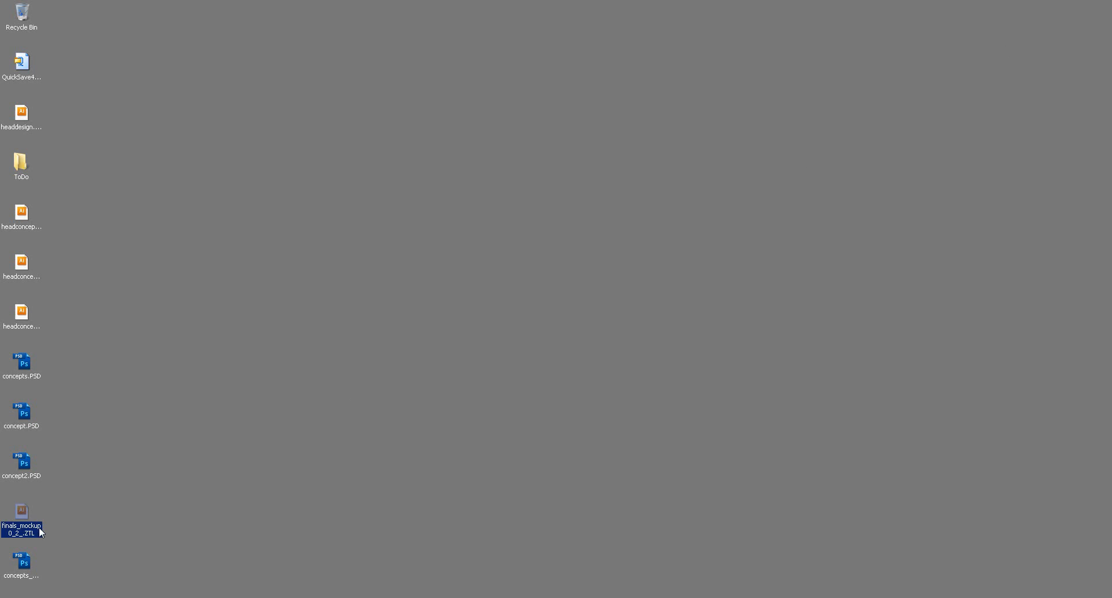
drag(82, 474, 21, 18)
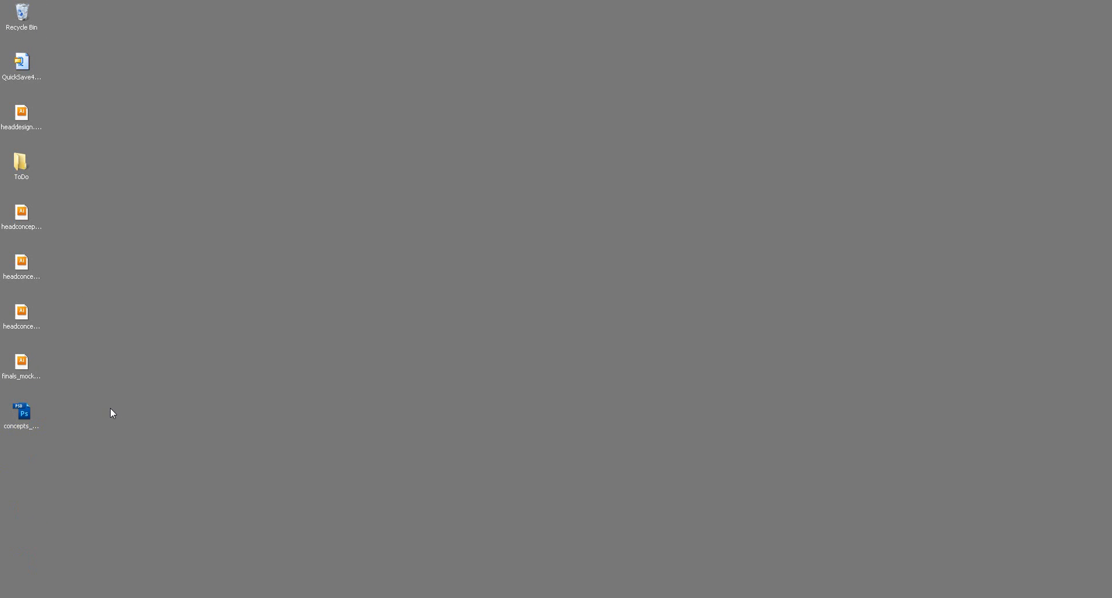
click(35, 362)
click(146, 367)
Create a new folder named concept on the desktop
right_click(147, 353)
click(291, 432)
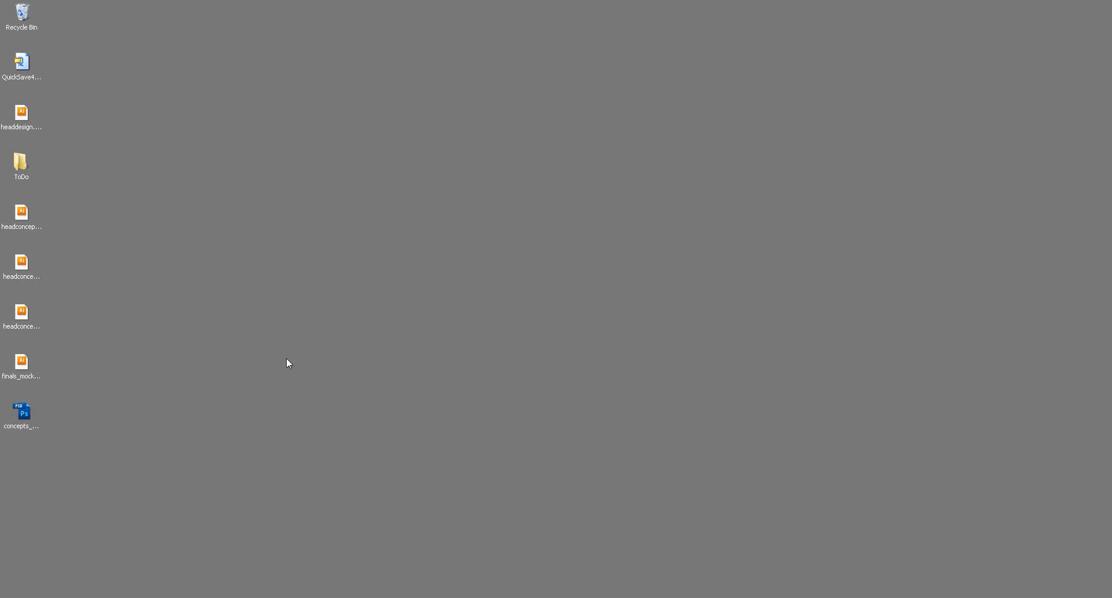
right_click(194, 308)
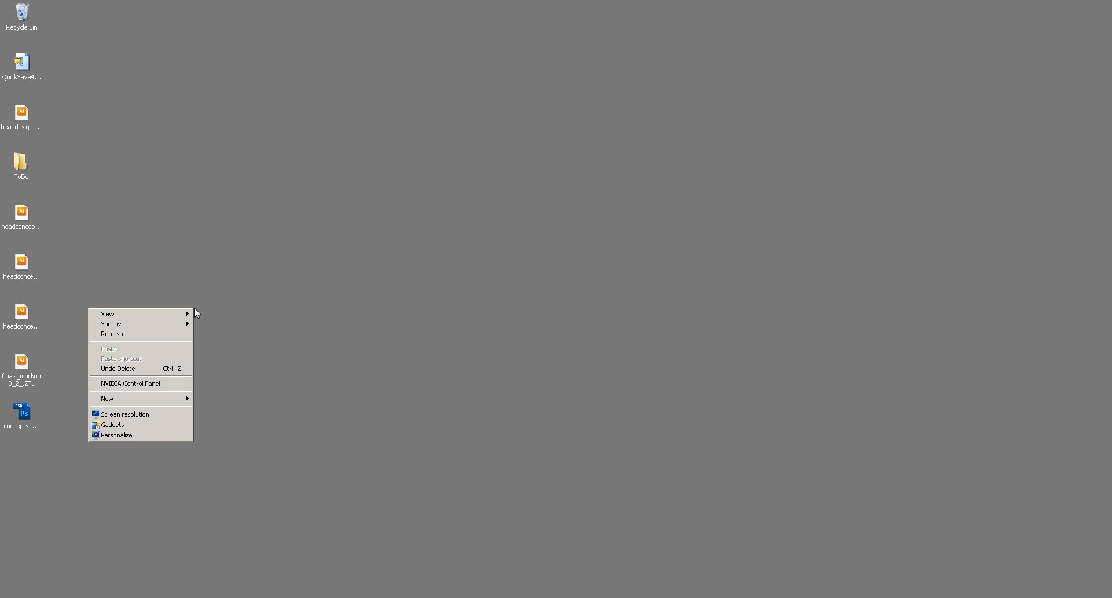
mouse_move(164, 400)
click(232, 398)
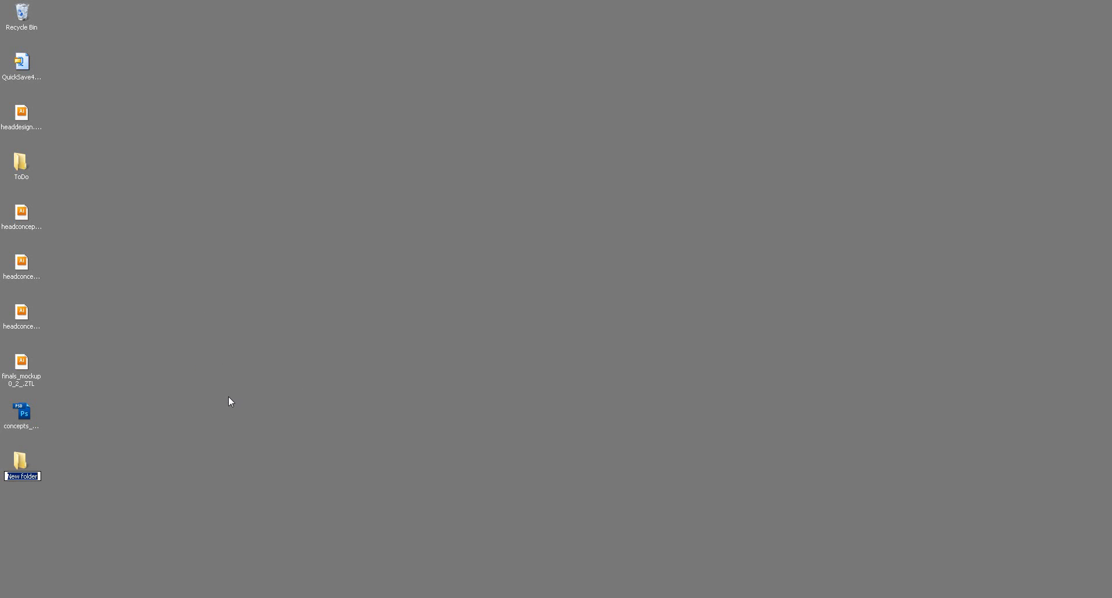
text(concept)
key(Return)
Move the three headconcept ZTL files, the finals_mockup ZTL file and concepts_mockups.psd from the desktop into the concept folder
drag(74, 425, 8, 292)
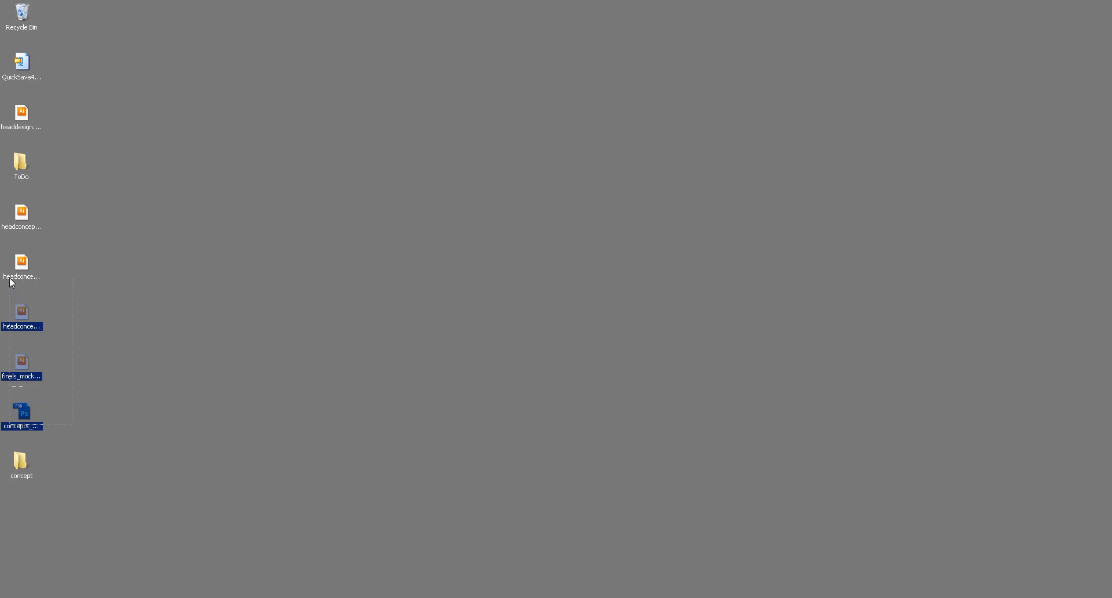
drag(10, 222, 10, 220)
drag(20, 418, 24, 467)
Open the concept folder and create a subfolder named stage_CONCEPTS in it
double_click(18, 227)
right_click(514, 269)
mouse_move(466, 385)
key(Right)
key(Return)
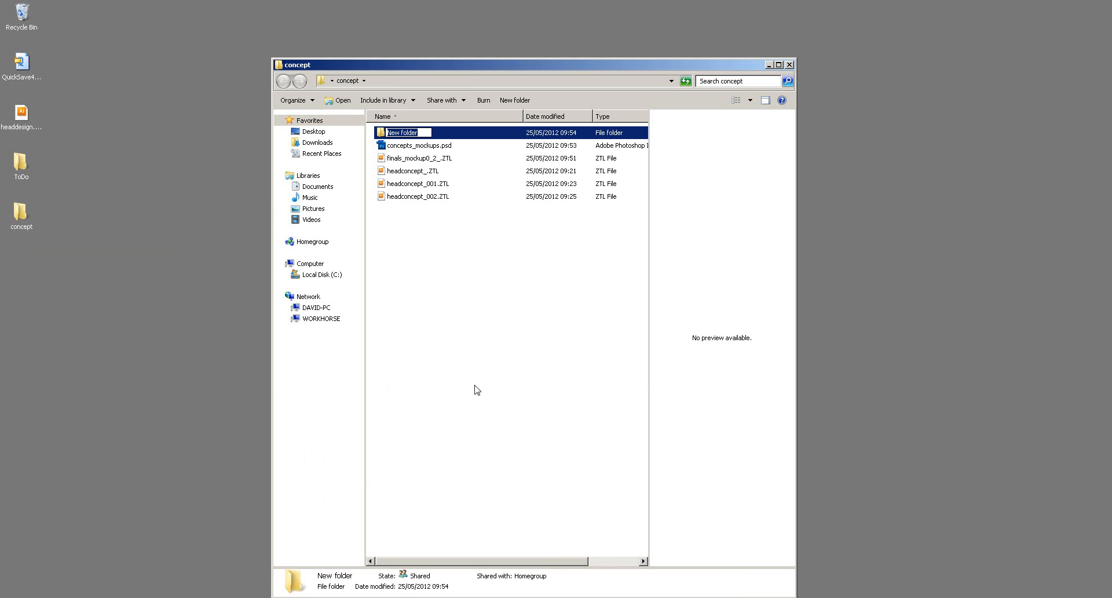
text(stage_CONCEPTS)
click(471, 259)
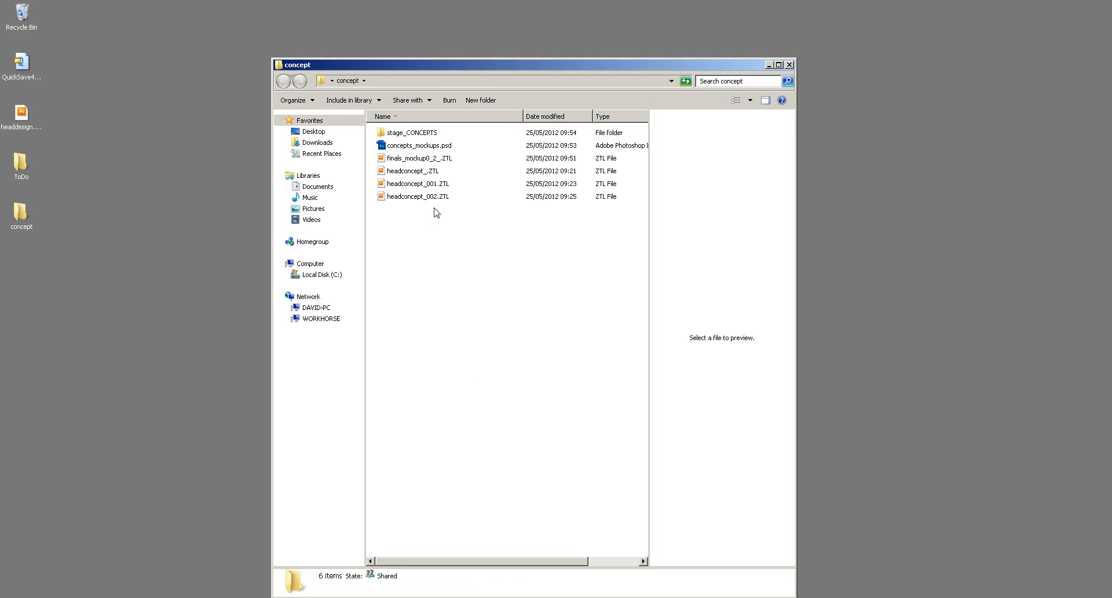
Select headconcept_.ZTL, headconcept_001.ZTL and headconcept_002.ZTL in the concept folder
click(405, 171)
shift+click(402, 197)
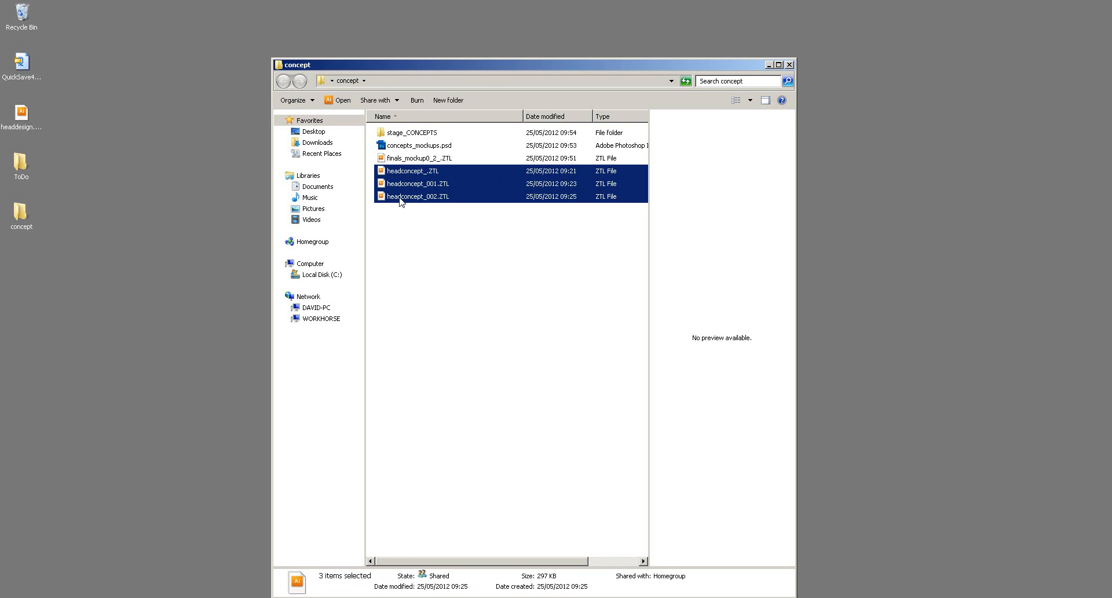
Open concepts_mockups.psd from the concept folder in Photoshop
ctrl+click(403, 135)
drag(404, 136, 403, 136)
click(407, 161)
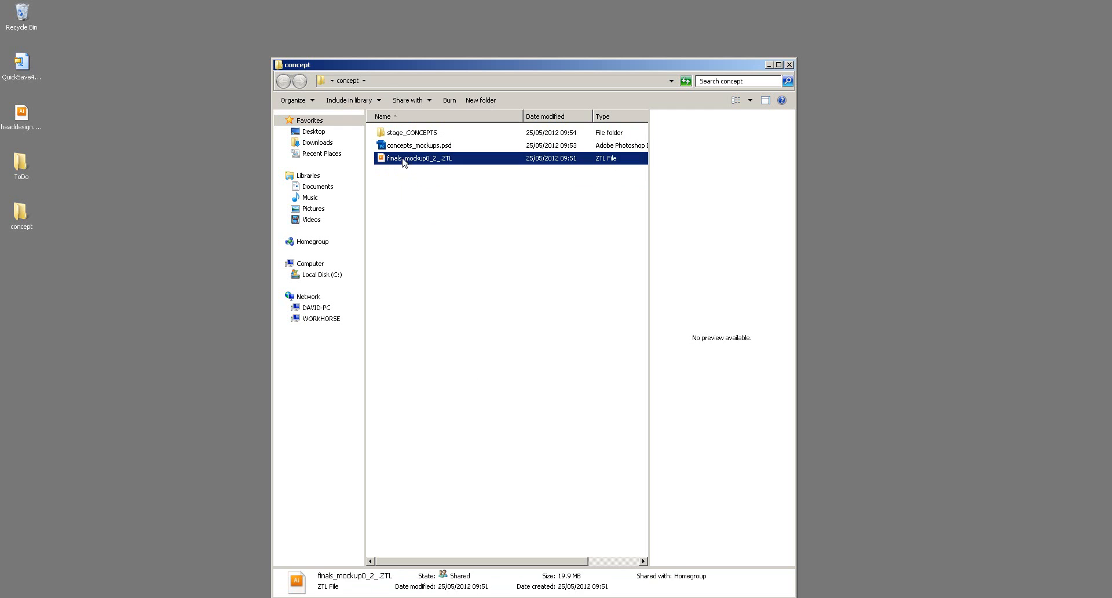
click(405, 146)
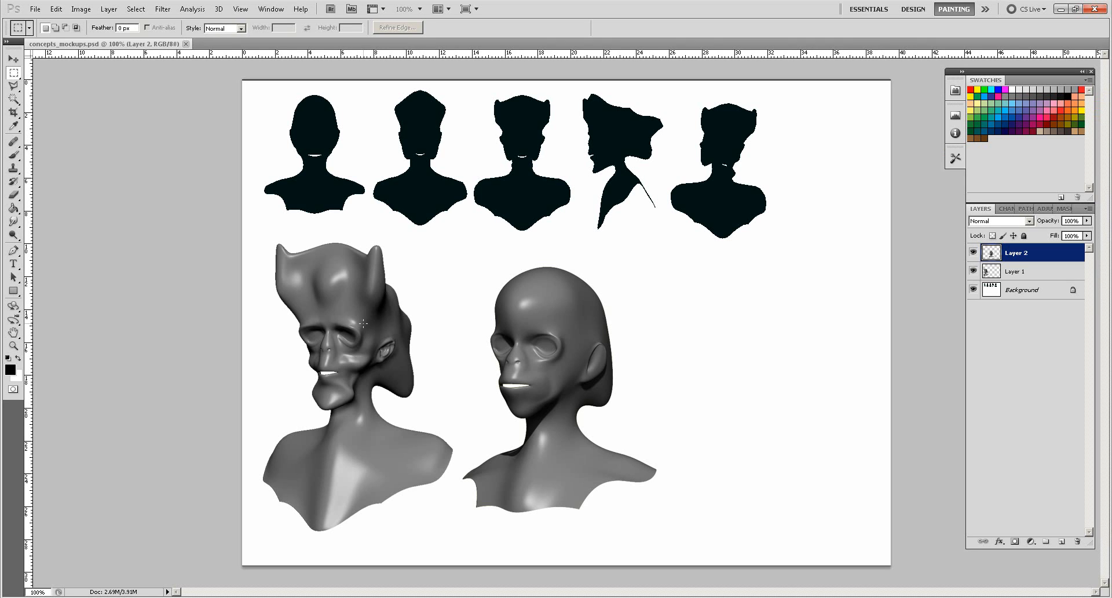
Add a new layer directly above the Background and fill it with white
click(1021, 291)
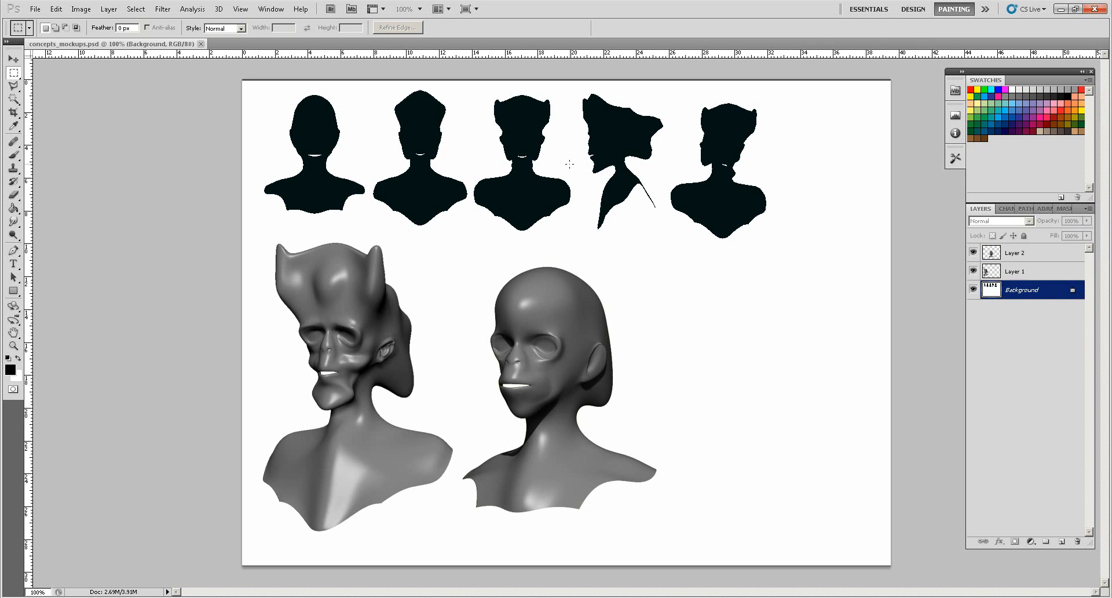
click(1088, 208)
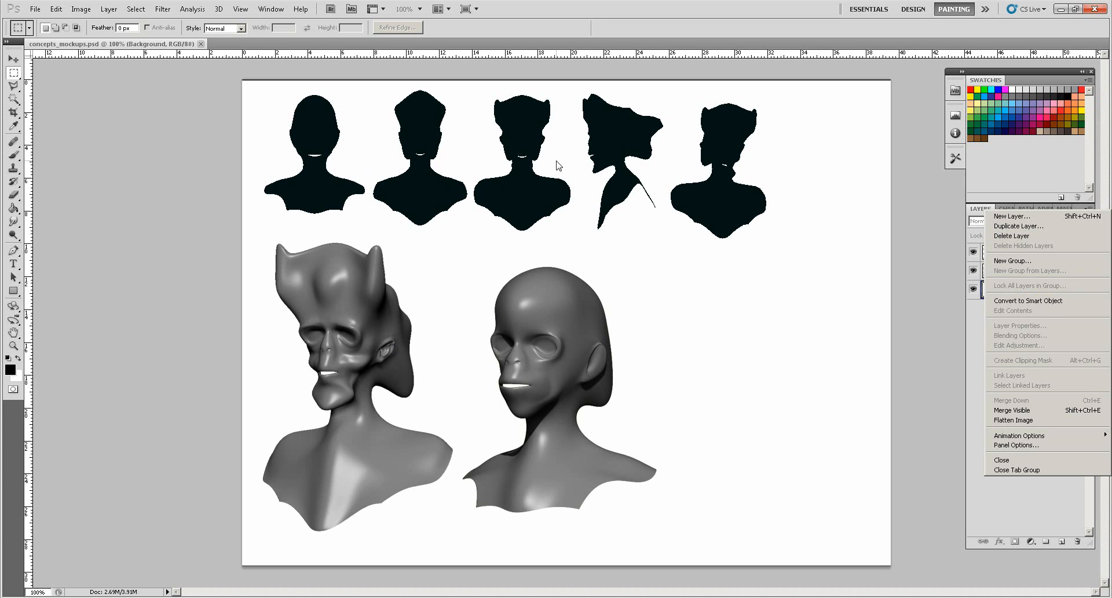
click(1021, 217)
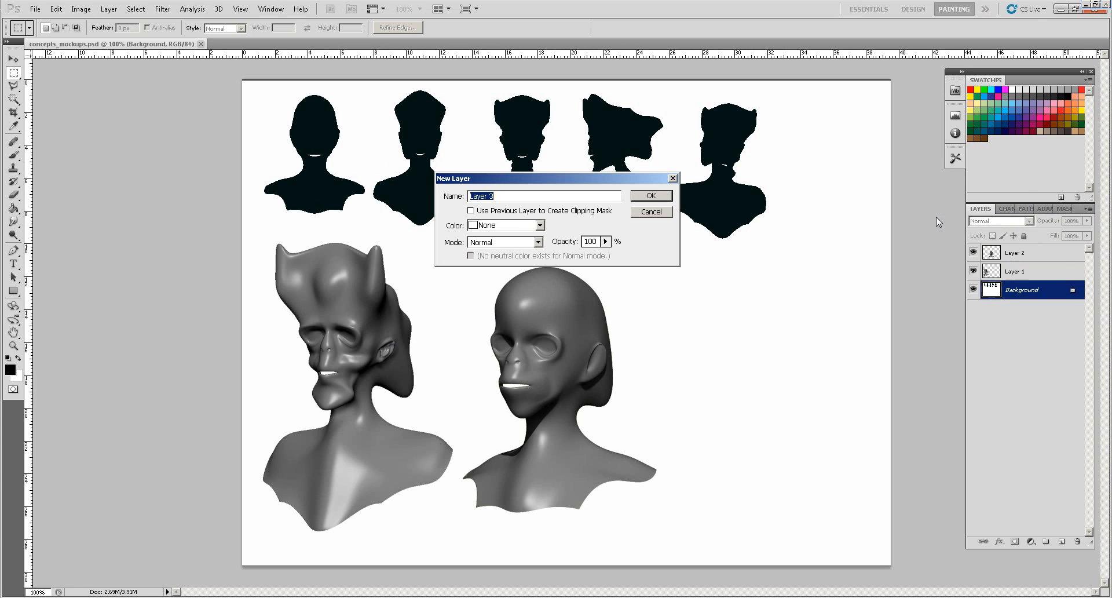
click(650, 197)
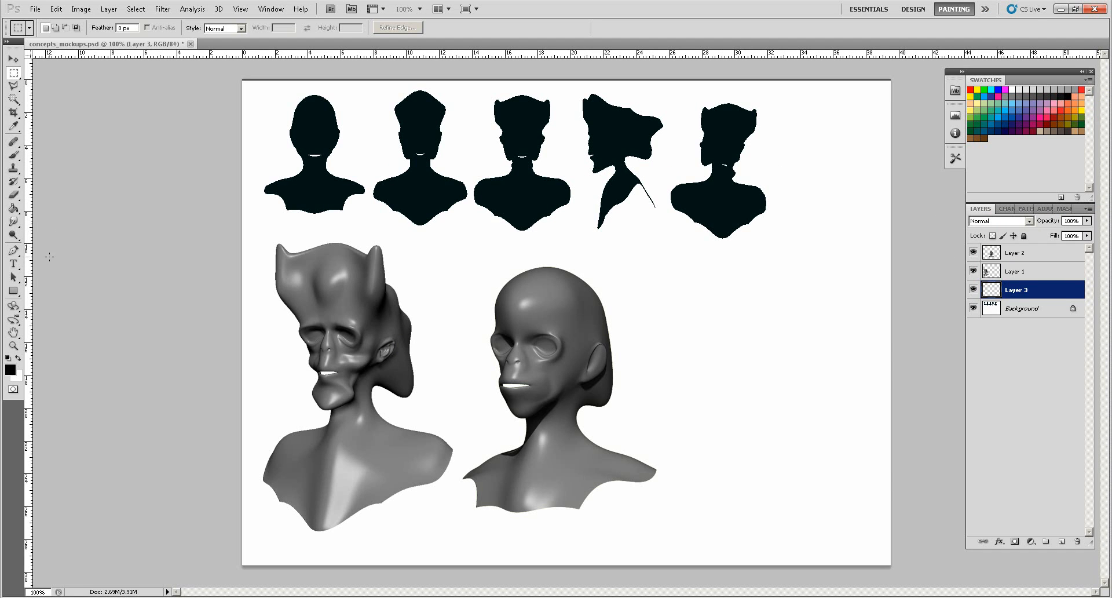
click(14, 208)
click(18, 359)
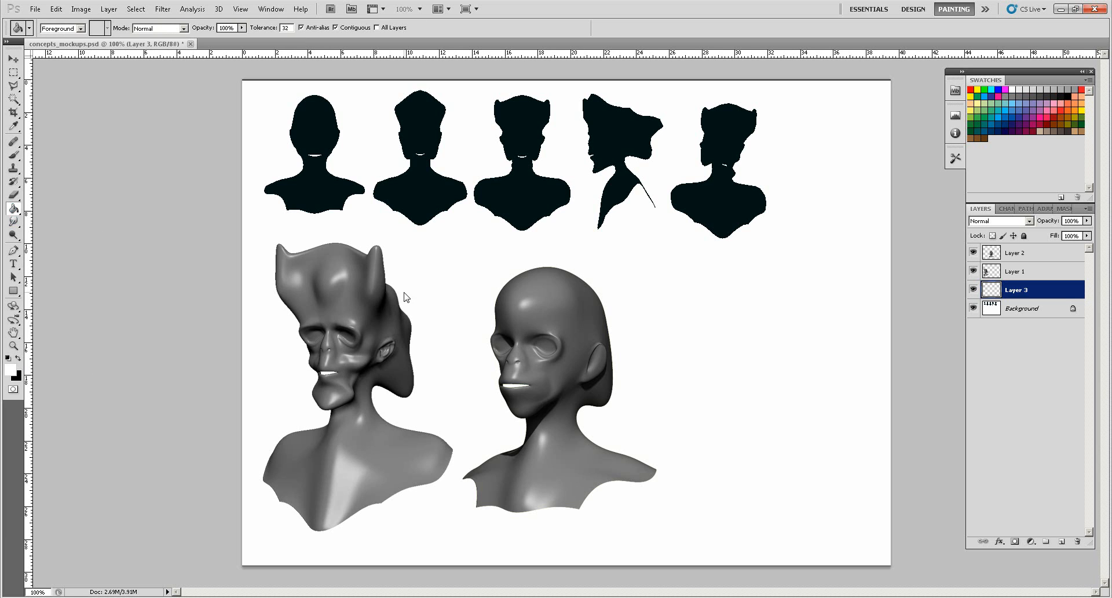
click(449, 261)
Move the horned bust on Layer 1 up and slightly right on the canvas
click(1015, 272)
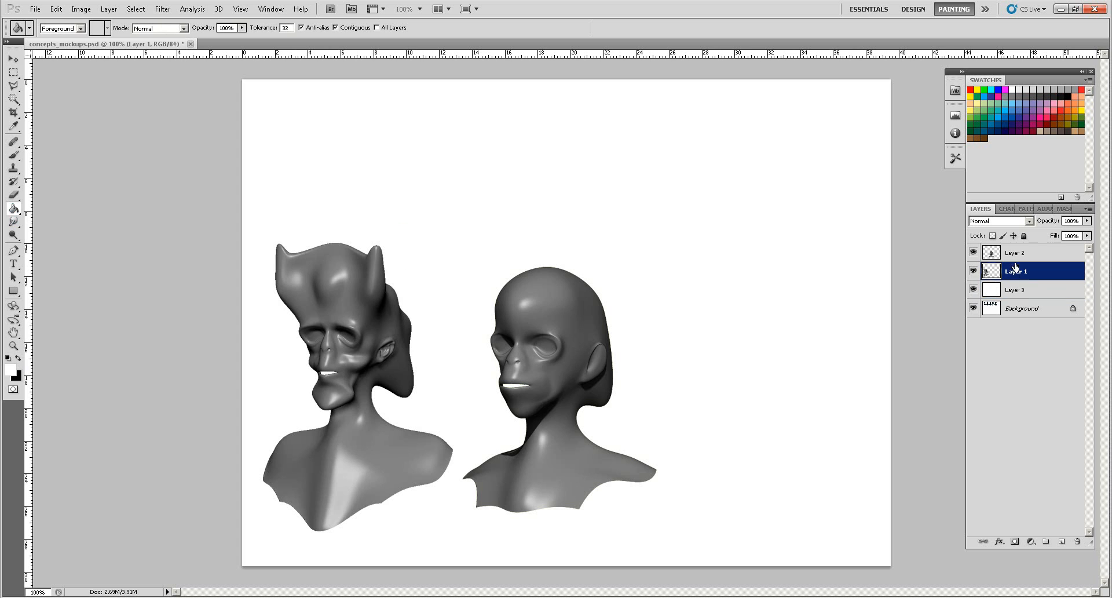
click(1015, 255)
click(1014, 270)
click(13, 59)
mouse_move(387, 433)
mouse_down()
mouse_move(383, 395)
mouse_move(464, 245)
mouse_move(402, 387)
mouse_up()
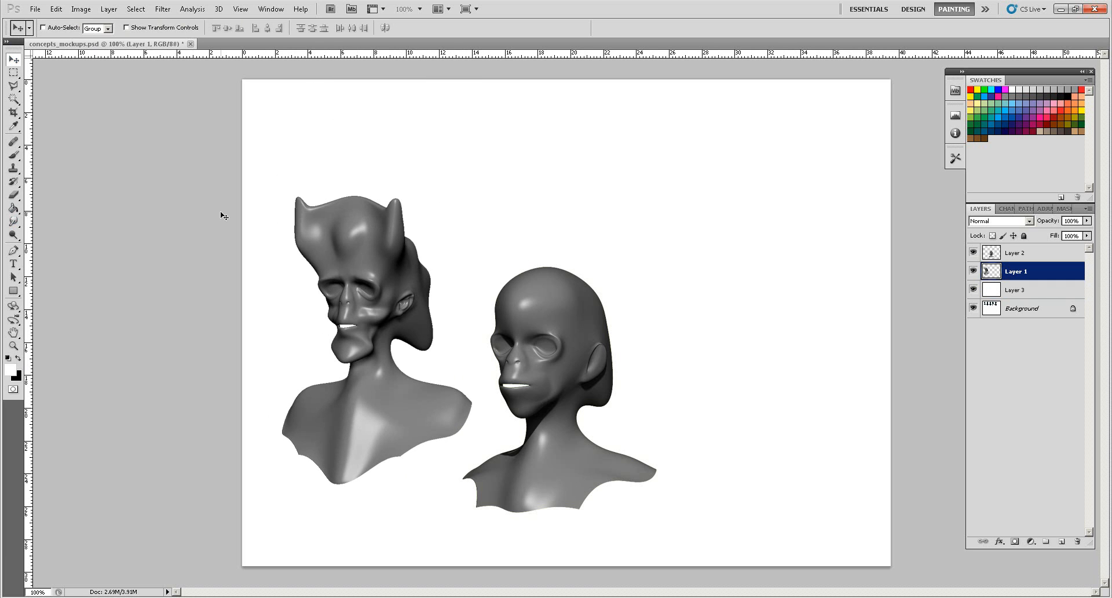
Enlarge the canvas to 3000 by 2000 pixels, anchored at the upper-left corner
click(79, 9)
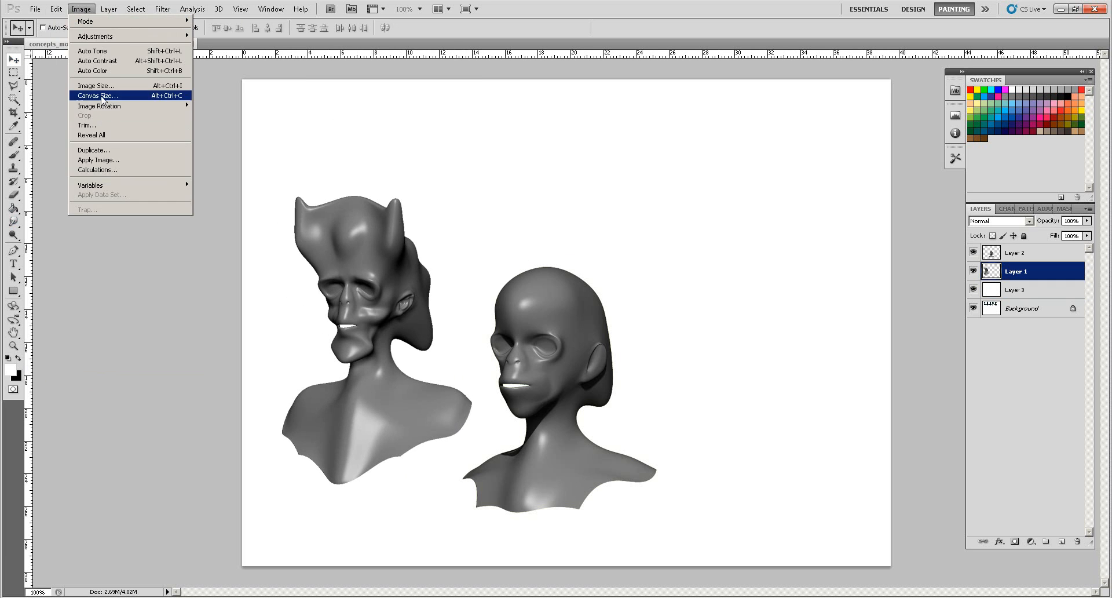
click(98, 96)
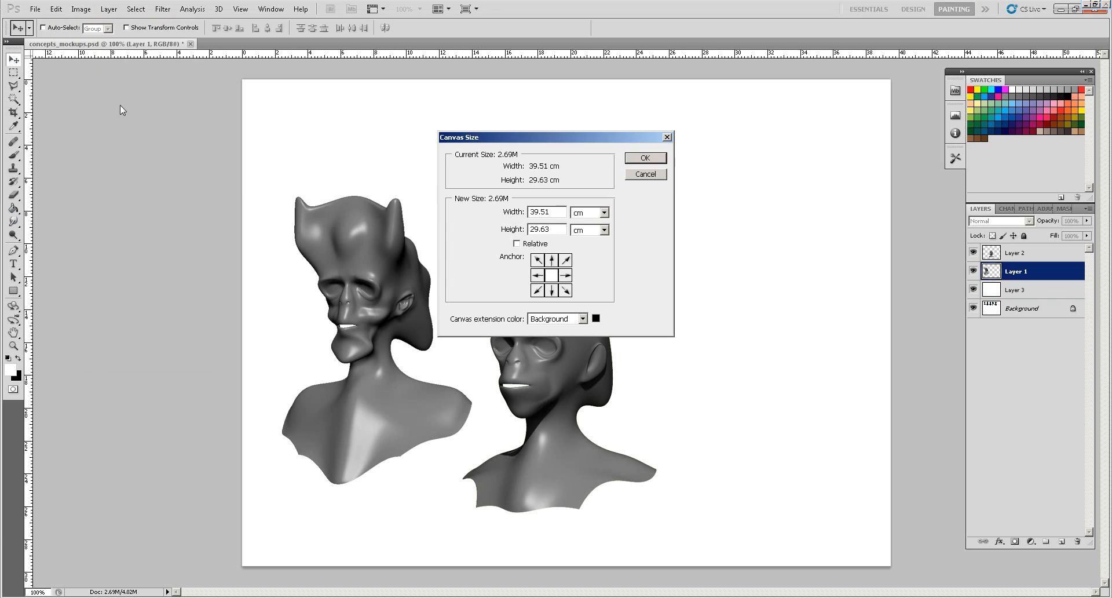
click(552, 260)
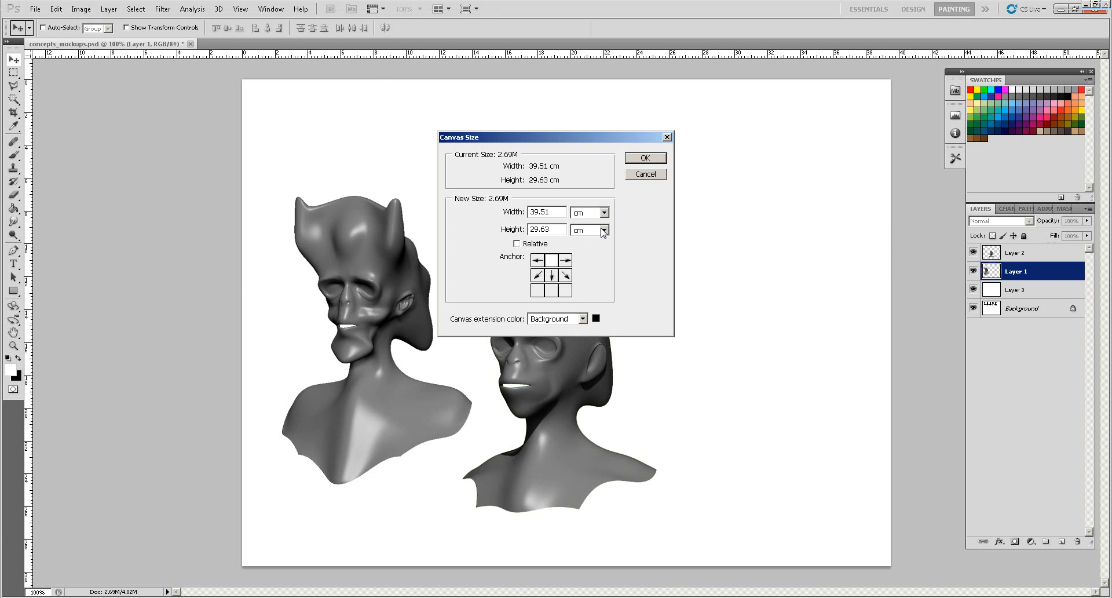
click(604, 230)
click(581, 251)
key(shift+Tab)
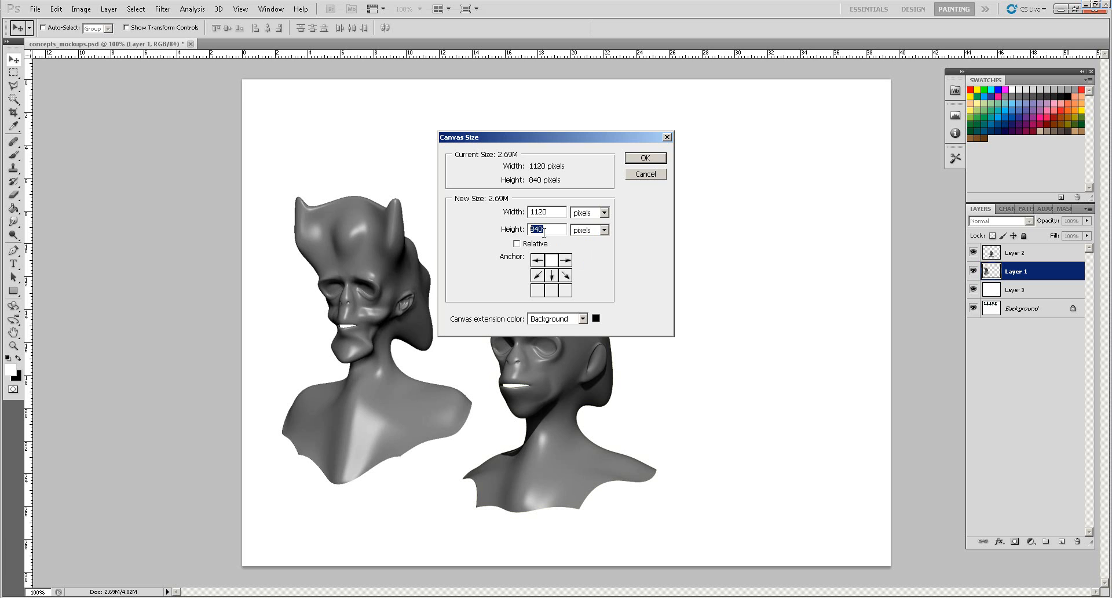
text(2000)
key(shift+Tab)
key(shift+Tab)
text(3000)
click(538, 260)
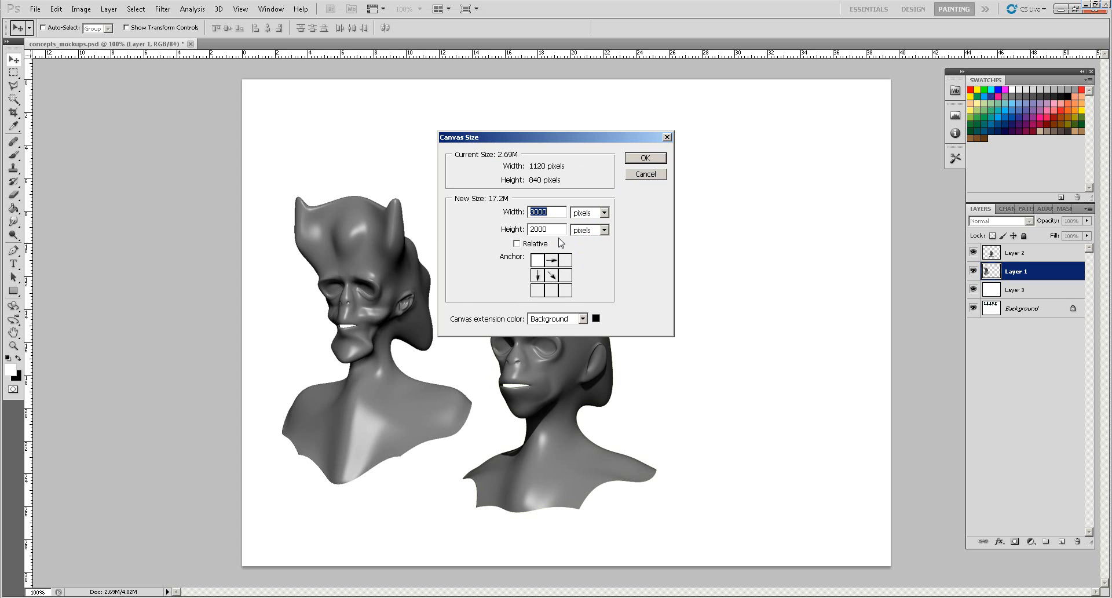
click(639, 163)
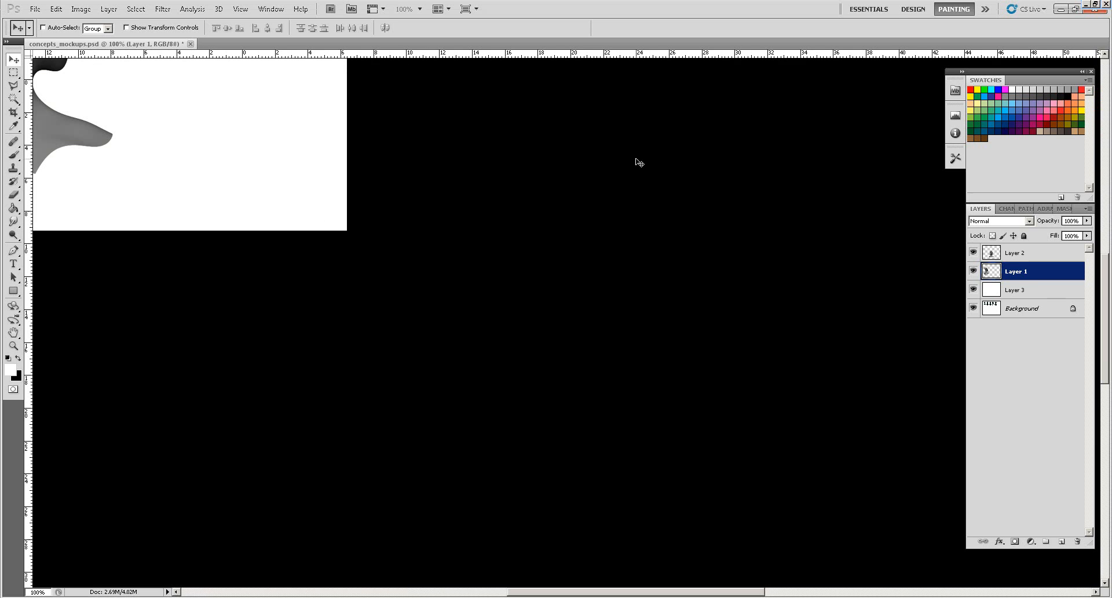
Fill the empty part of Layer 3 with white across the enlarged canvas
click(13, 208)
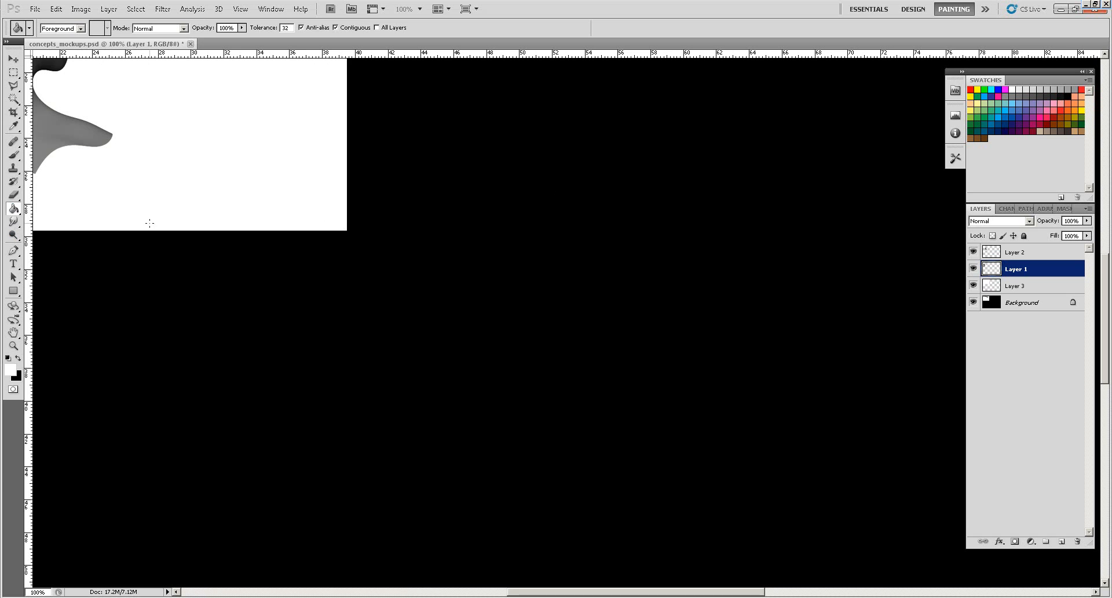
click(1020, 301)
click(1019, 285)
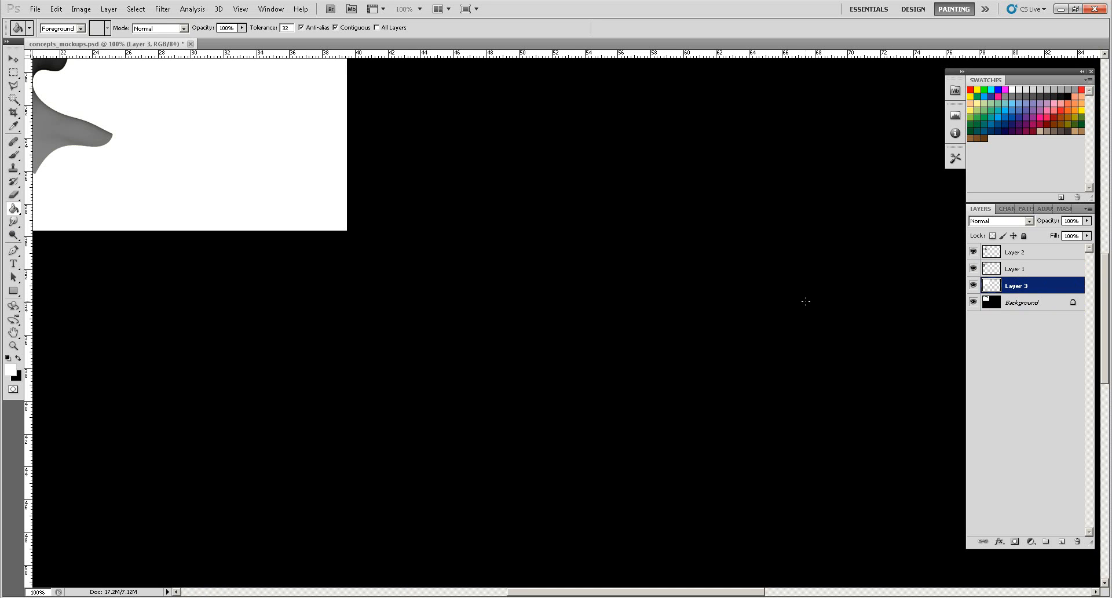
click(809, 307)
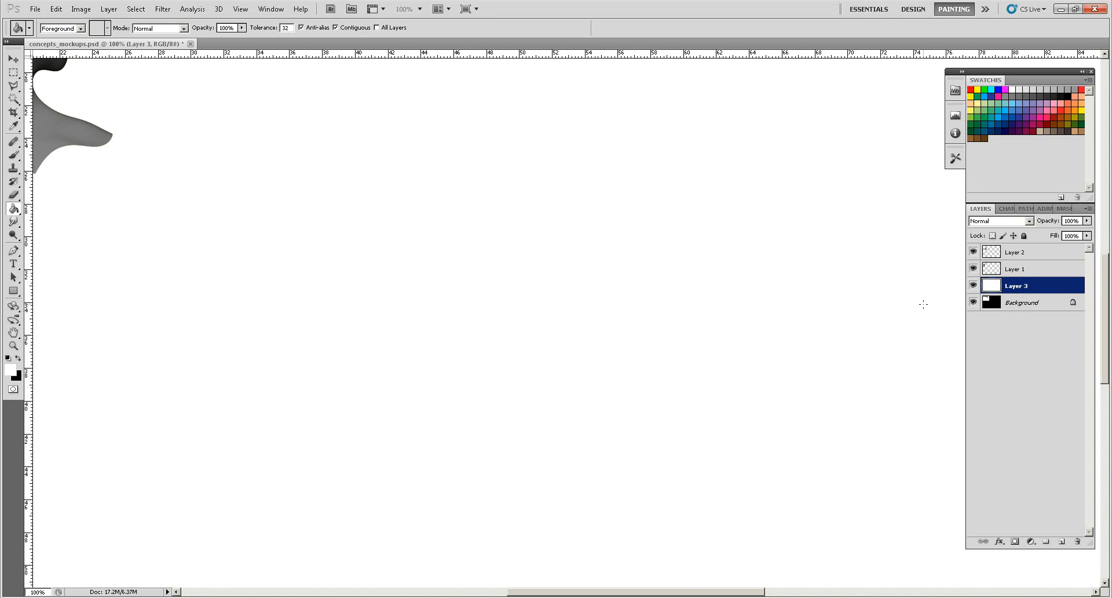
Convert the Background into a regular layer and move it to the top of the layer stack
double_click(1016, 302)
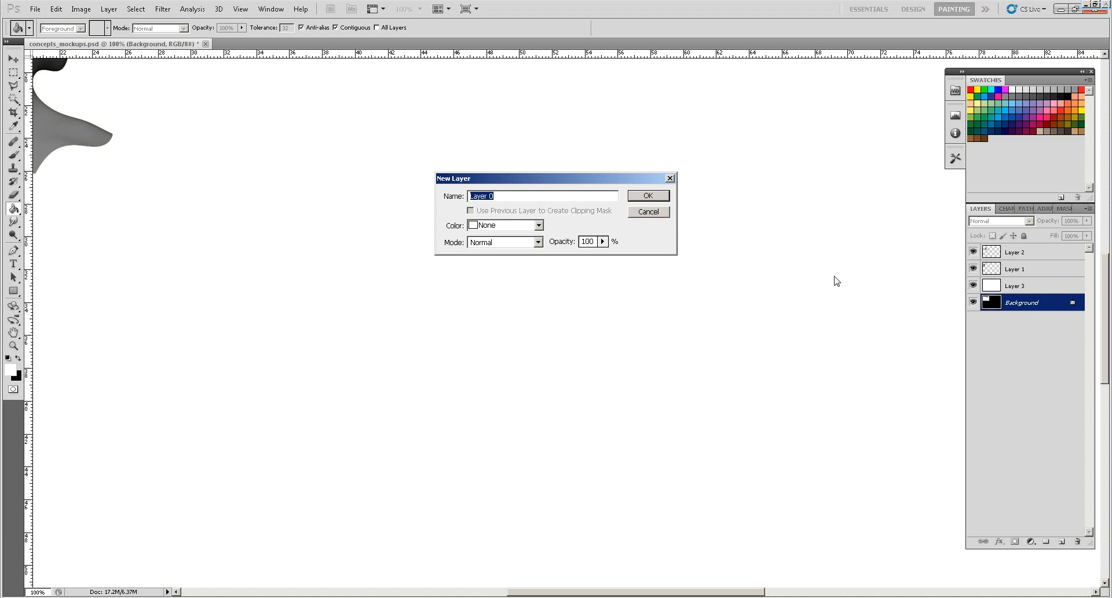
click(664, 197)
drag(1018, 304, 1015, 255)
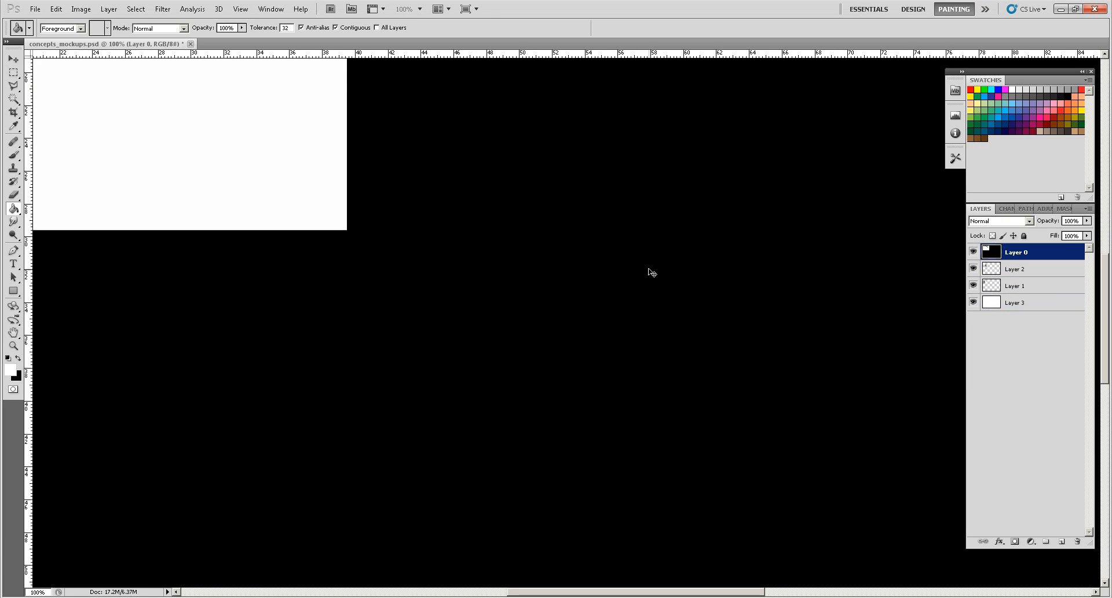
Delete everything on Layer 0 except the row of five black silhouettes, and clear the selection
key(ctrl+minus)
key(ctrl+minus)
key(ctrl+minus)
key(ctrl+minus)
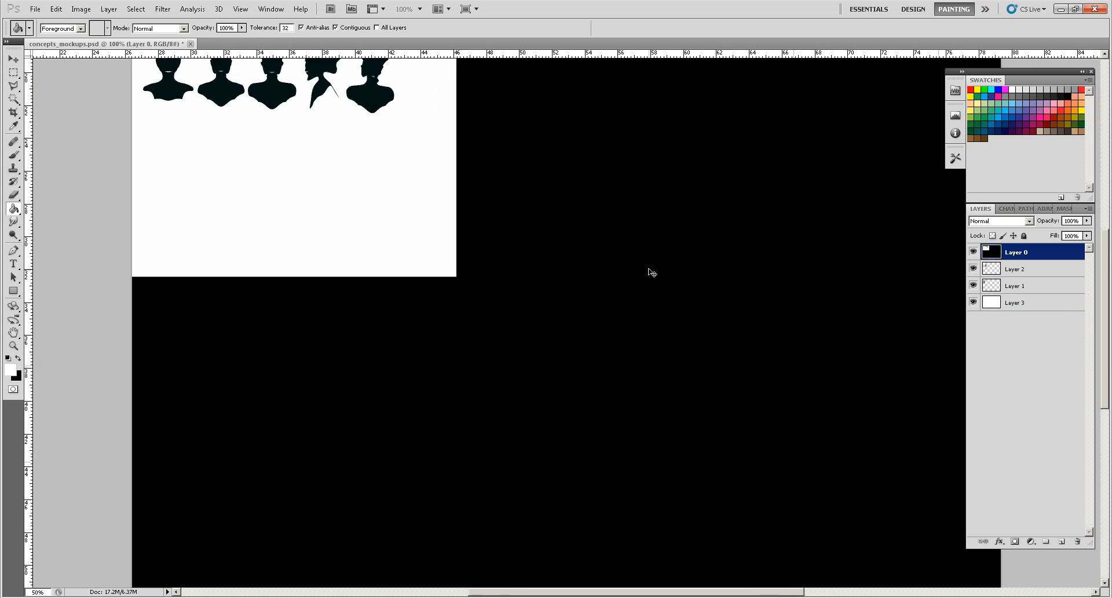
click(14, 72)
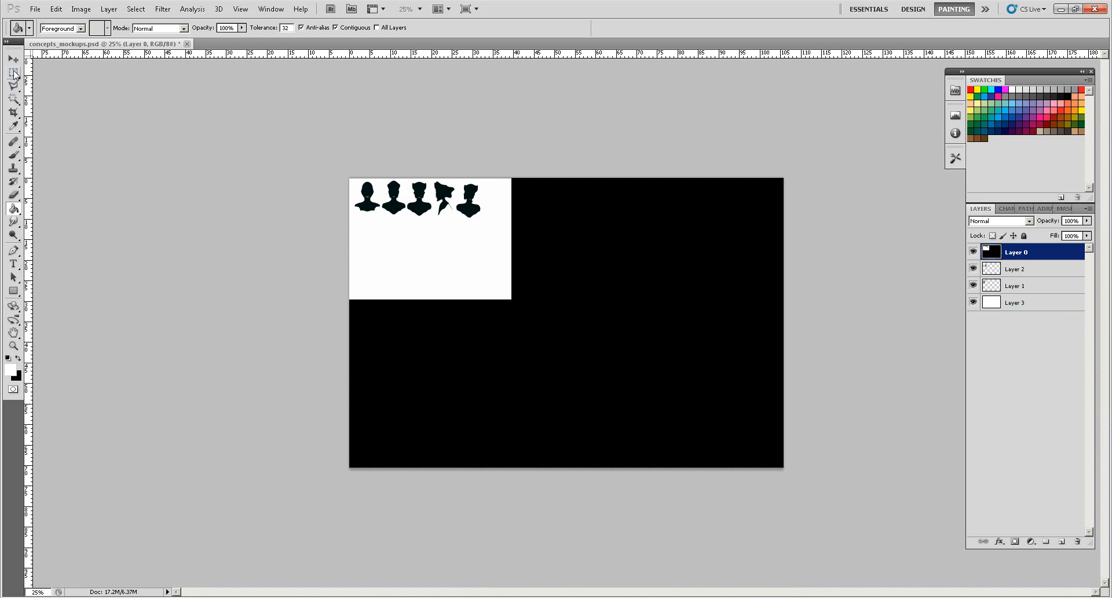
drag(434, 206, 483, 222)
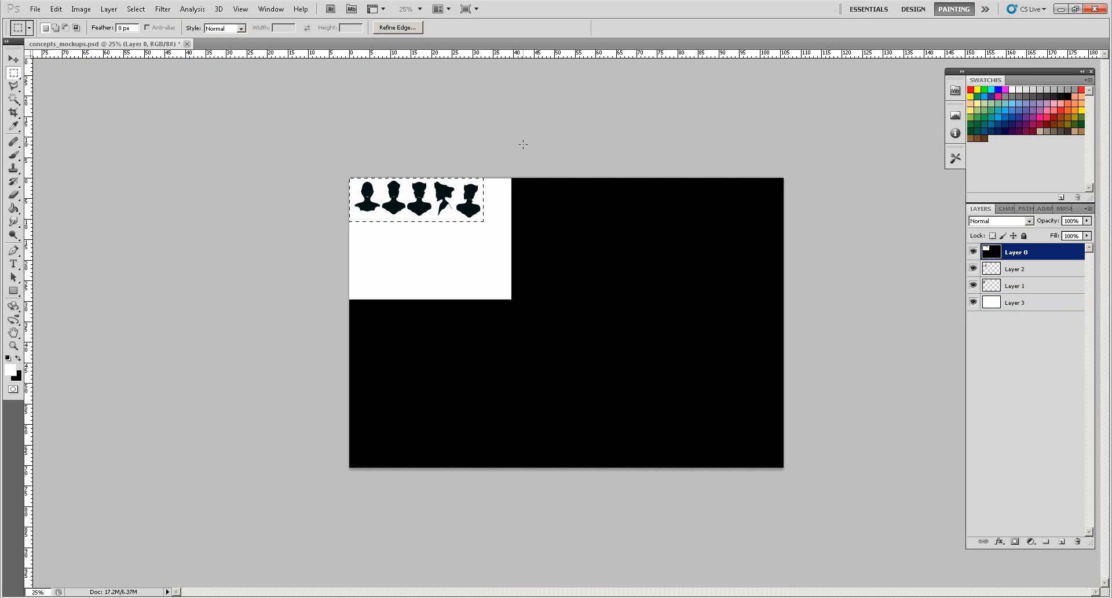
key(ctrl+shift+i)
key(Delete)
key(ctrl+d)
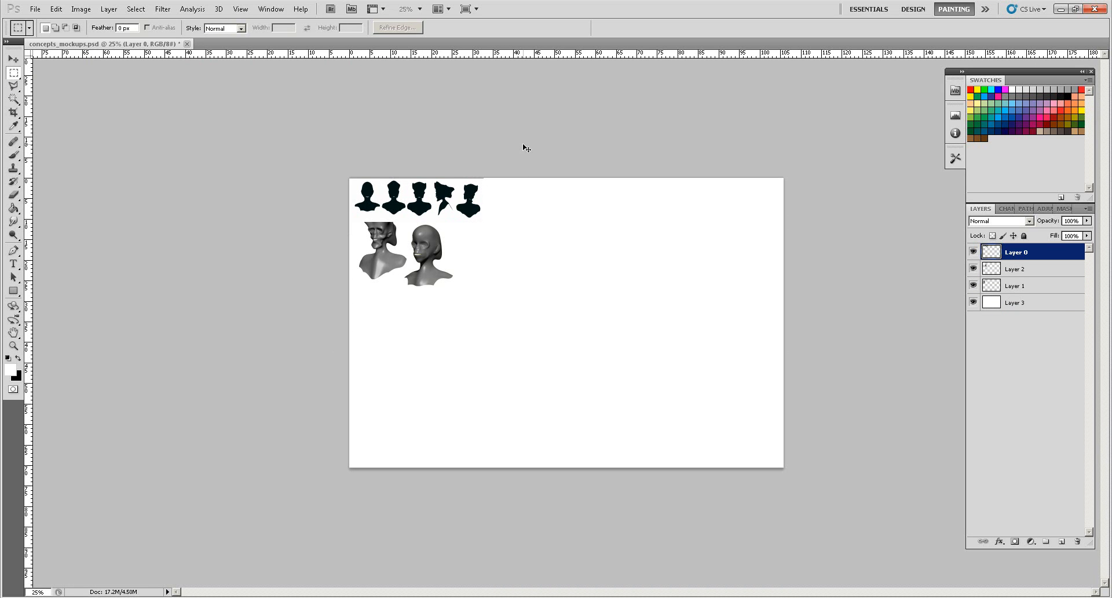
Hide Layer 0 and place the smooth-headed bust on Layer 2 directly beneath the horned bust
click(974, 252)
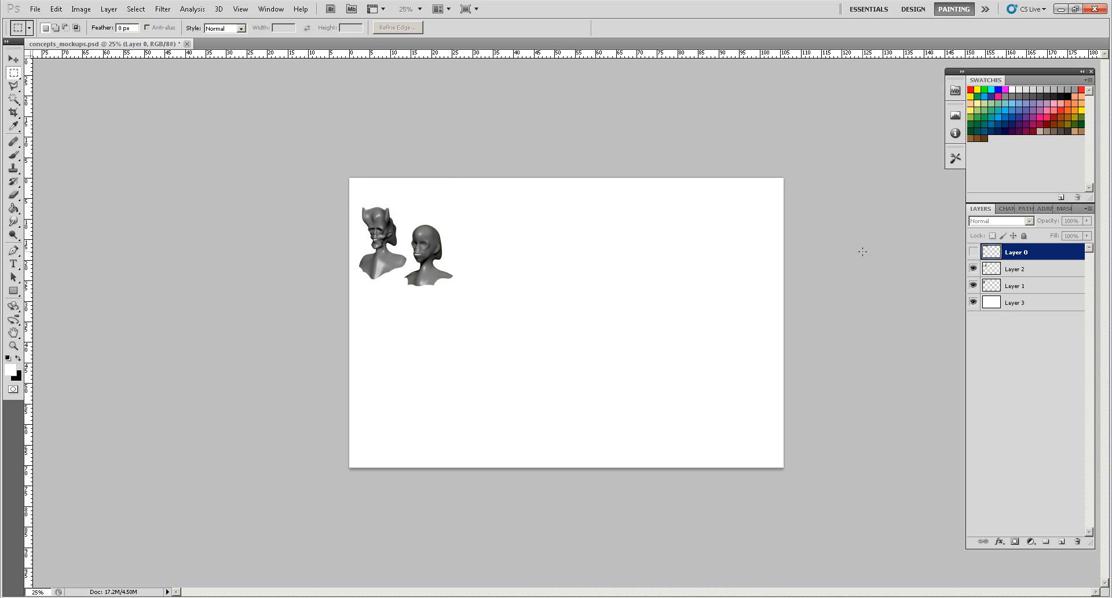
click(1015, 269)
key(v)
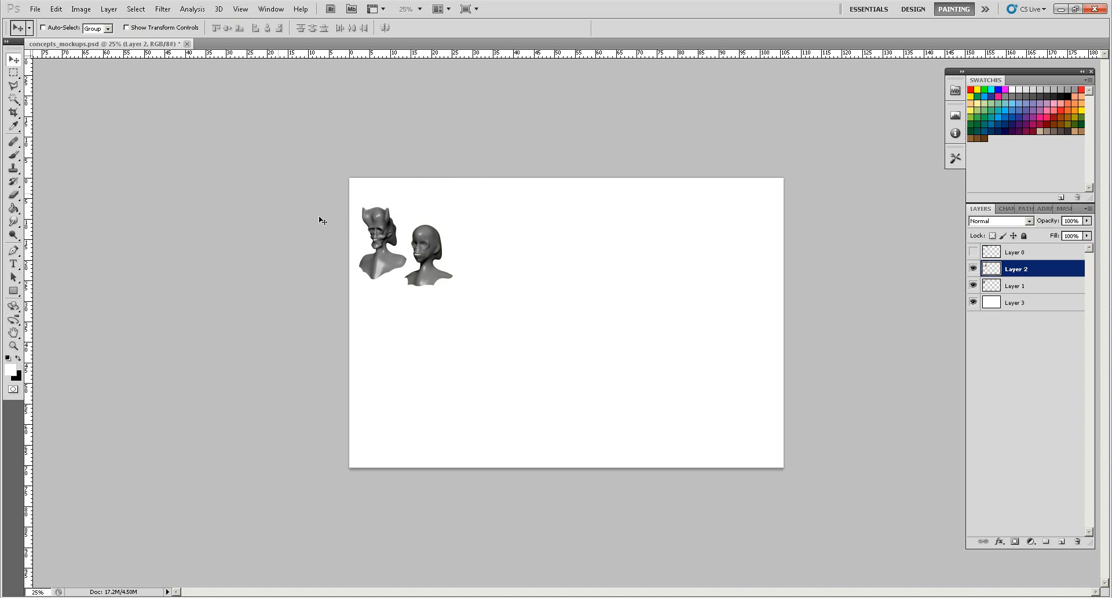
drag(427, 269, 383, 338)
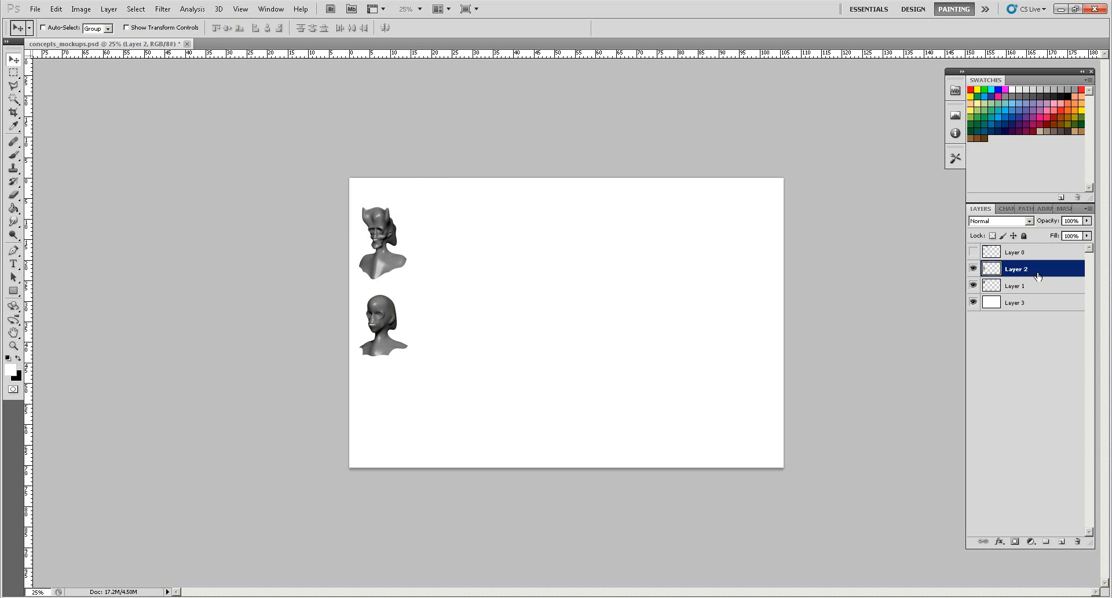
Check which bust is on Layer 2 and Layer 1, and merge Layer 2 down into Layer 1
click(973, 270)
click(973, 270)
click(973, 285)
click(973, 286)
key(ctrl+e)
Duplicate Layer 1 and place the copy beside the original as a second column of busts
click(1089, 209)
click(1041, 233)
click(670, 191)
drag(387, 248, 444, 248)
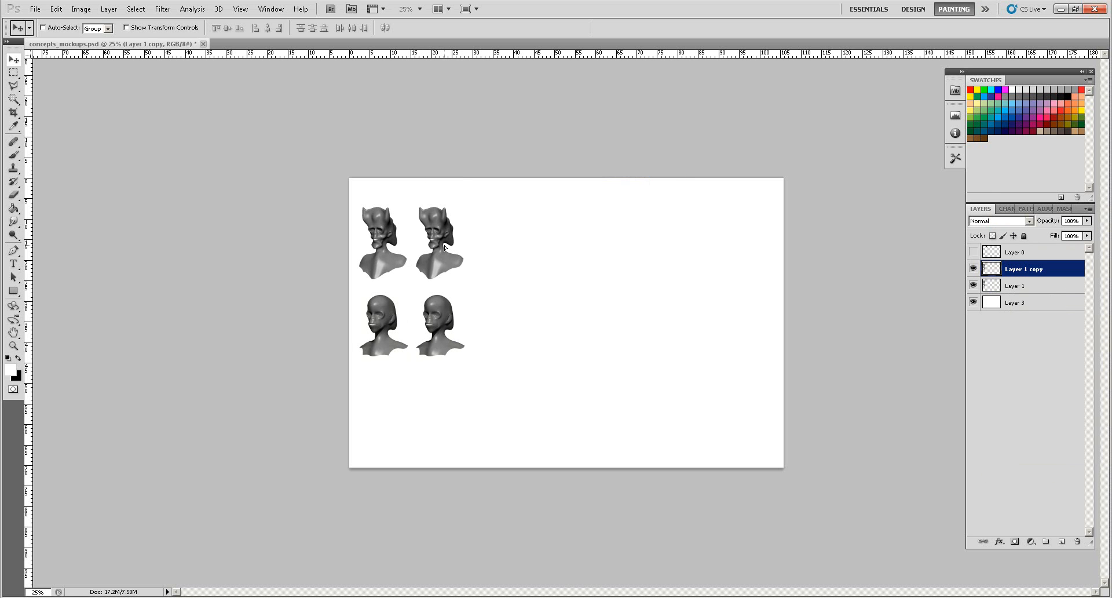
Duplicate the bust copy as a third column and merge both copies down into Layer 1
click(1089, 209)
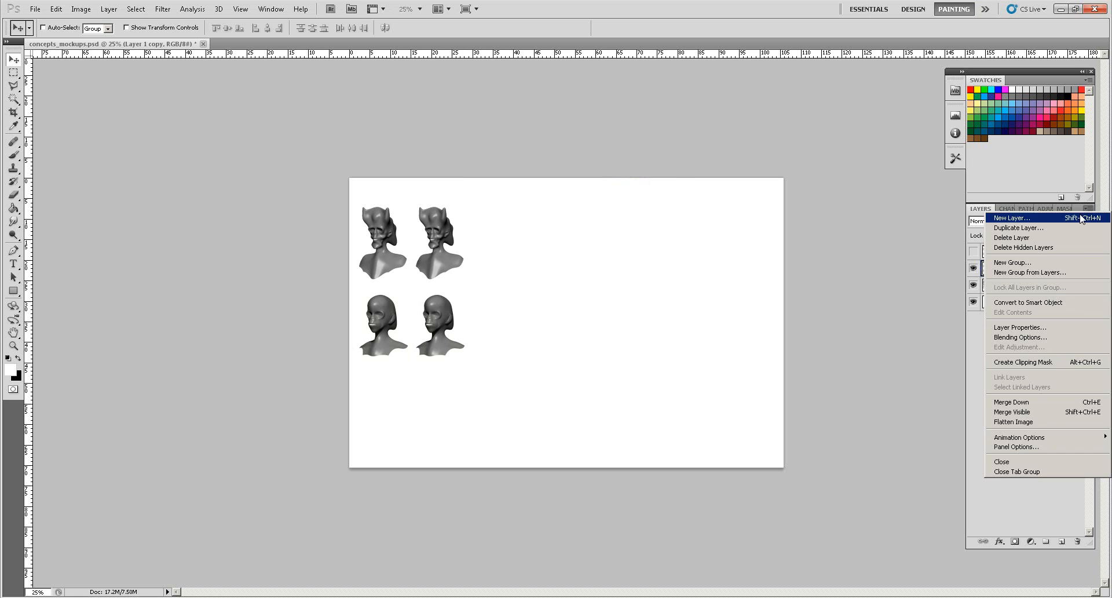
click(1055, 234)
click(656, 189)
drag(481, 251, 508, 270)
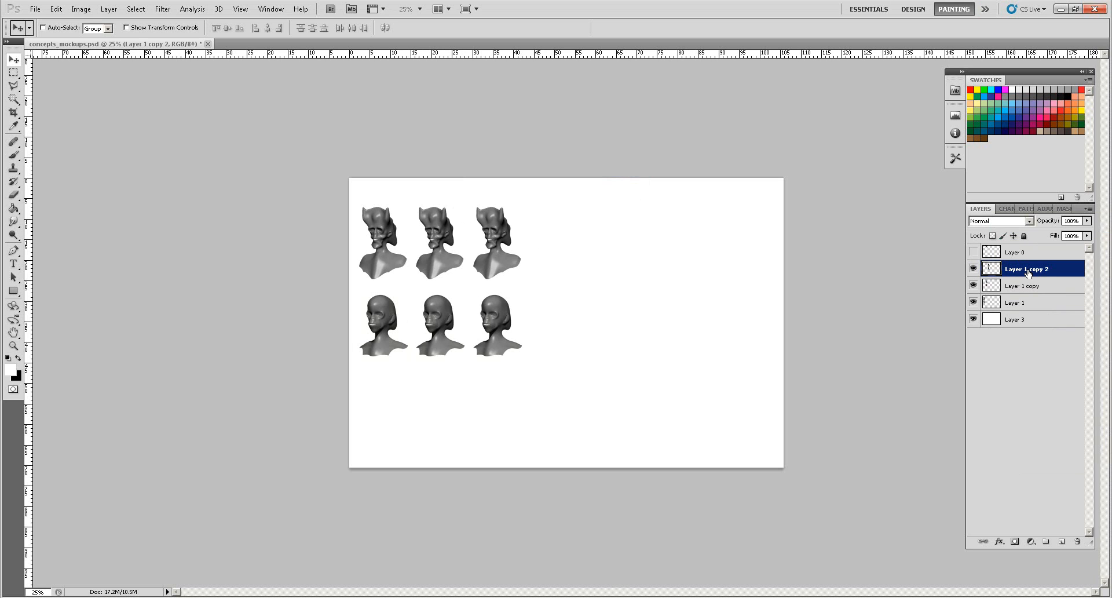
key(ctrl+e)
key(ctrl+e)
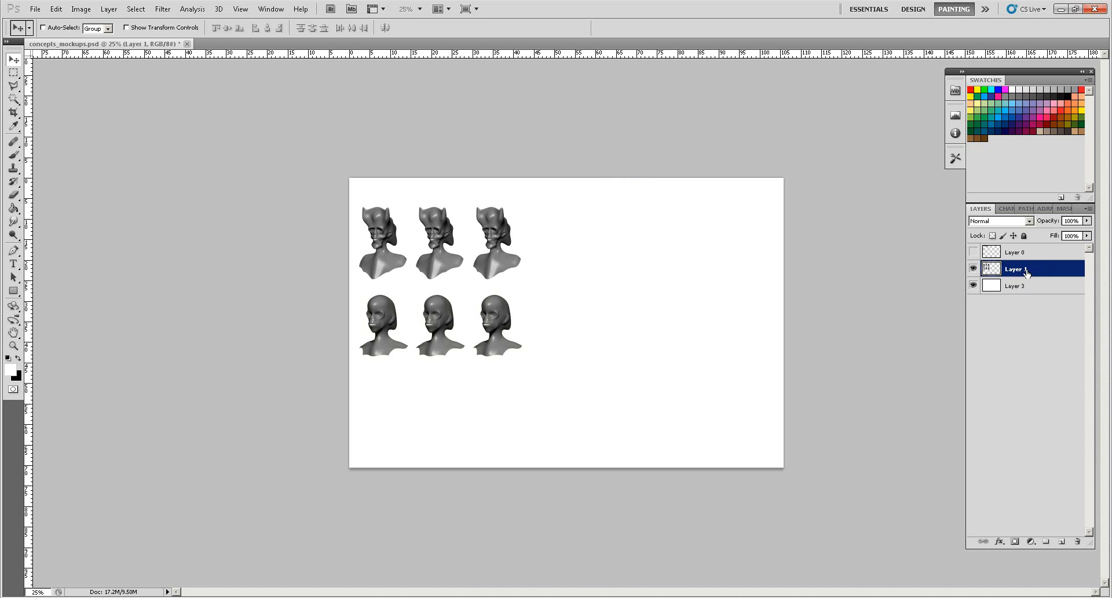
Duplicate the merged three-column layer and place the copy to the right, extending both rows to six busts
click(1089, 209)
click(1050, 226)
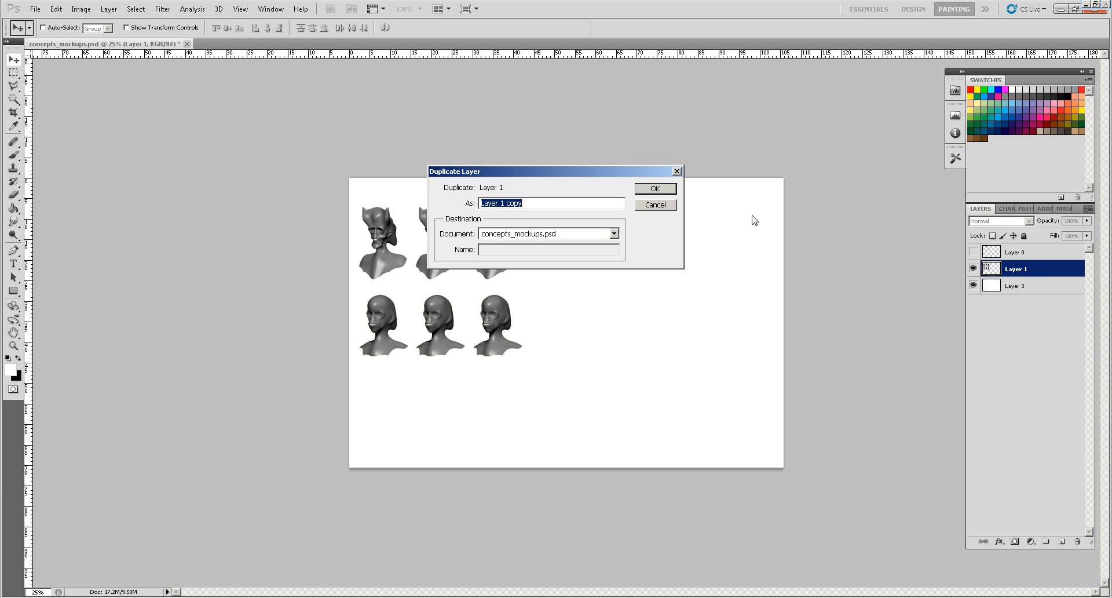
click(664, 192)
drag(387, 266, 558, 268)
Delete the last two bust columns from Layer 1 copy and merge the remaining column into Layer 1
click(13, 72)
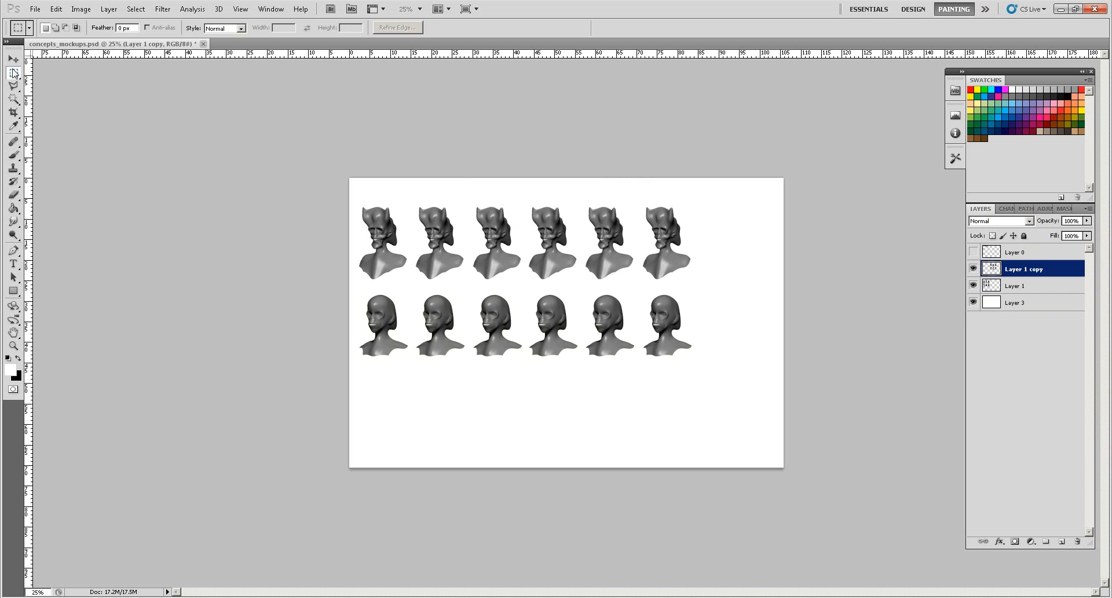
drag(655, 278, 785, 438)
key(Delete)
key(ctrl+d)
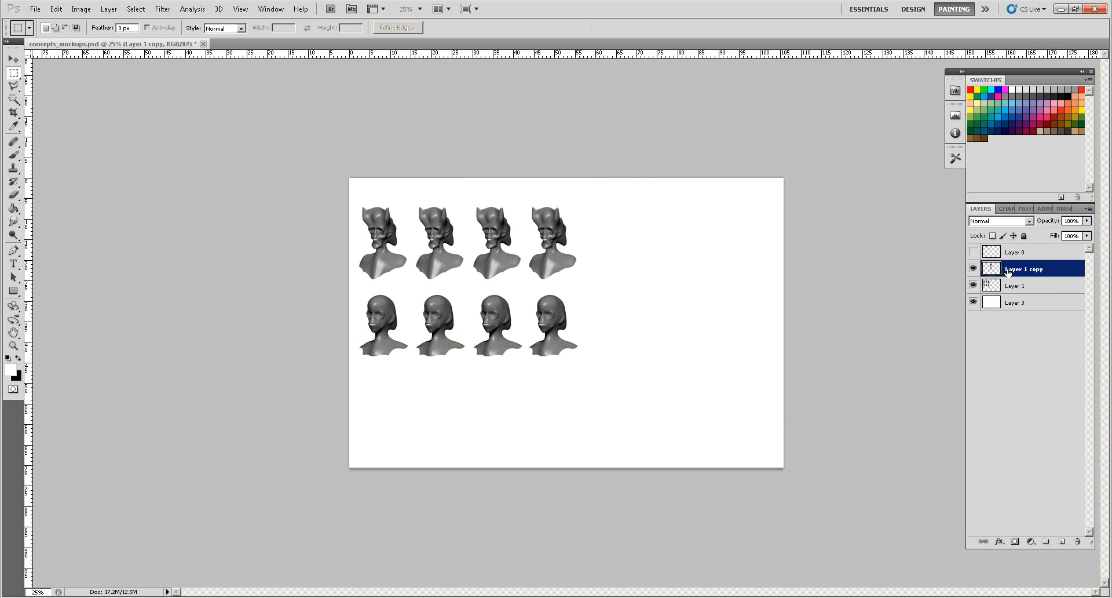
key(ctrl+e)
click(13, 59)
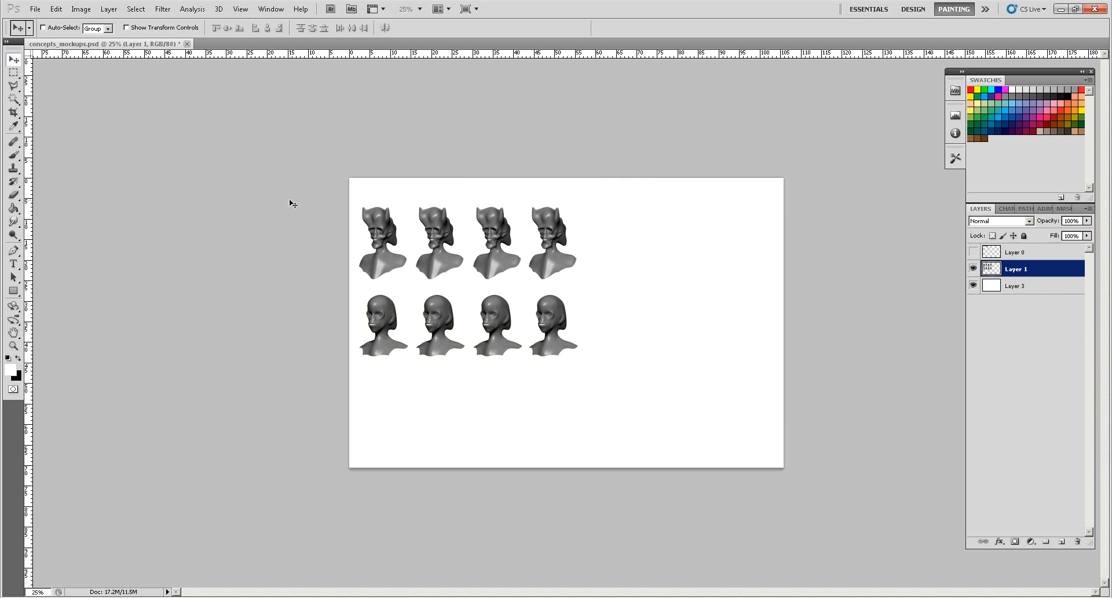
Show Layer 0 and move the Layer 1 busts down so both rows sit below the black silhouettes
drag(443, 269, 443, 306)
click(974, 252)
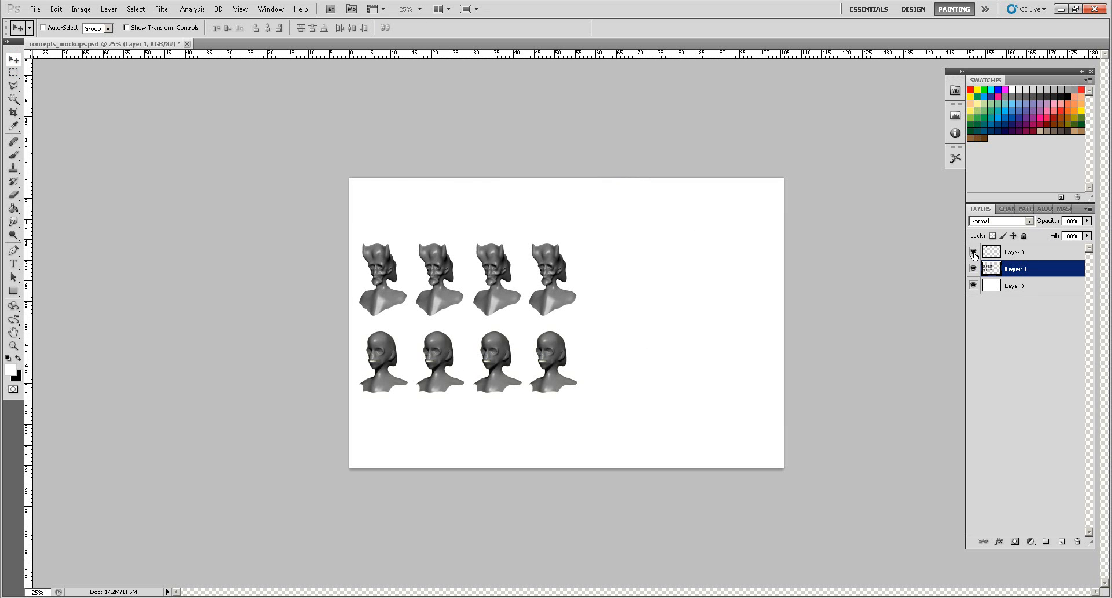
drag(543, 302, 541, 292)
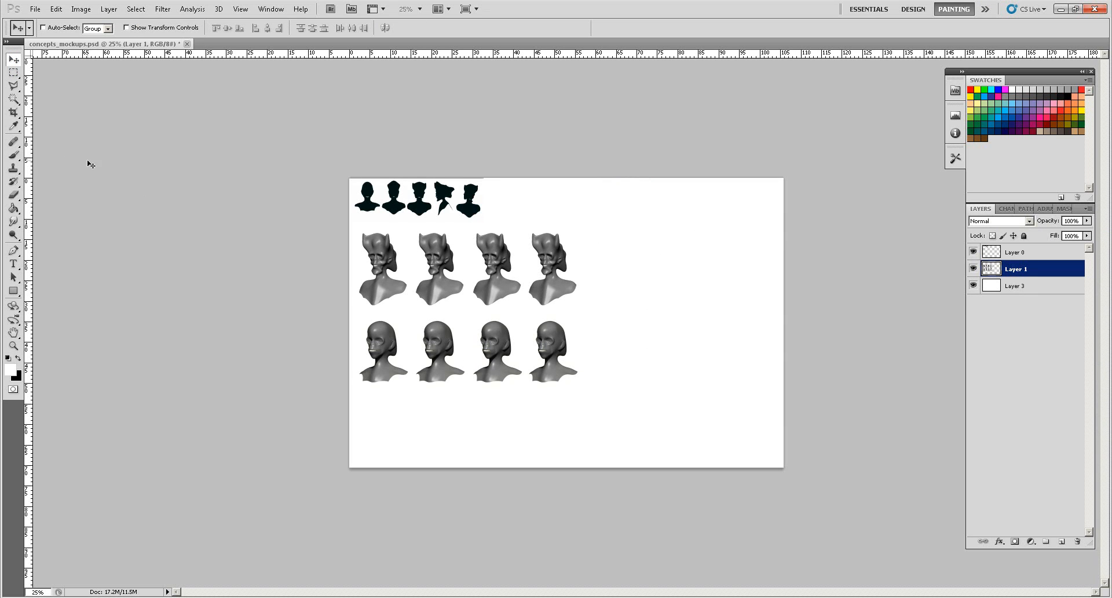
Crop the canvas tightly around the silhouettes and the four bust columns, removing the surplus white area
click(13, 113)
drag(510, 363, 594, 401)
key(Return)
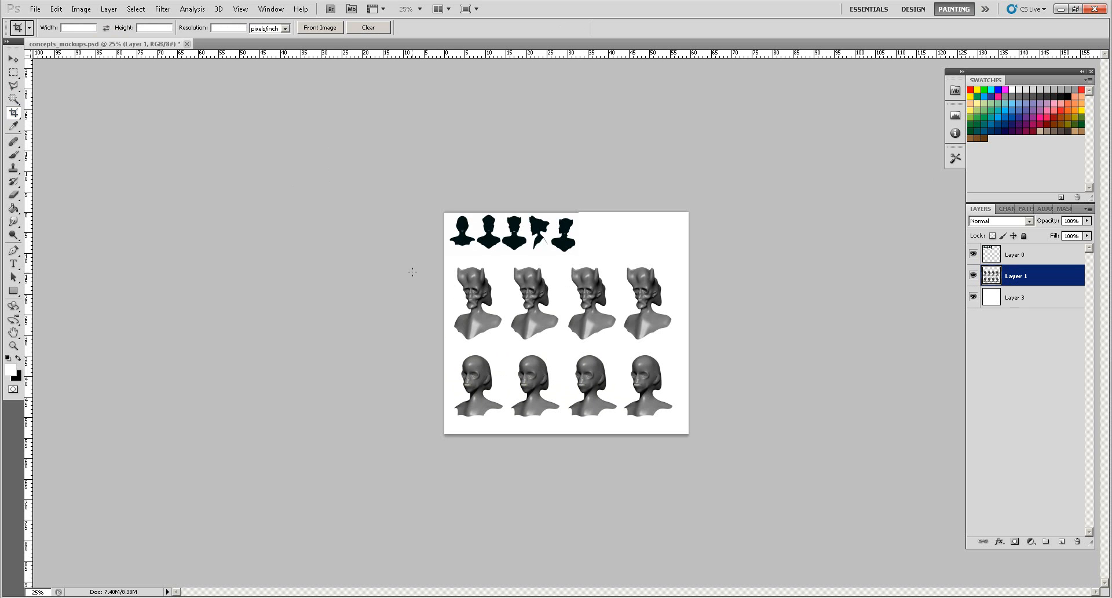
Create a new layer named PAINTOVER1 above Layer 0
click(240, 9)
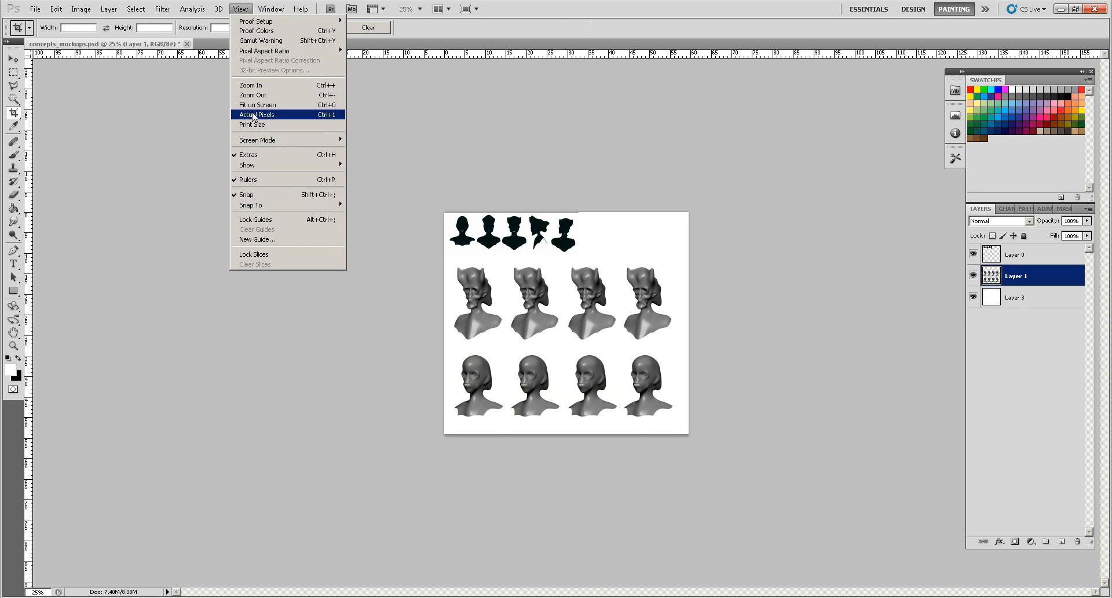
click(253, 112)
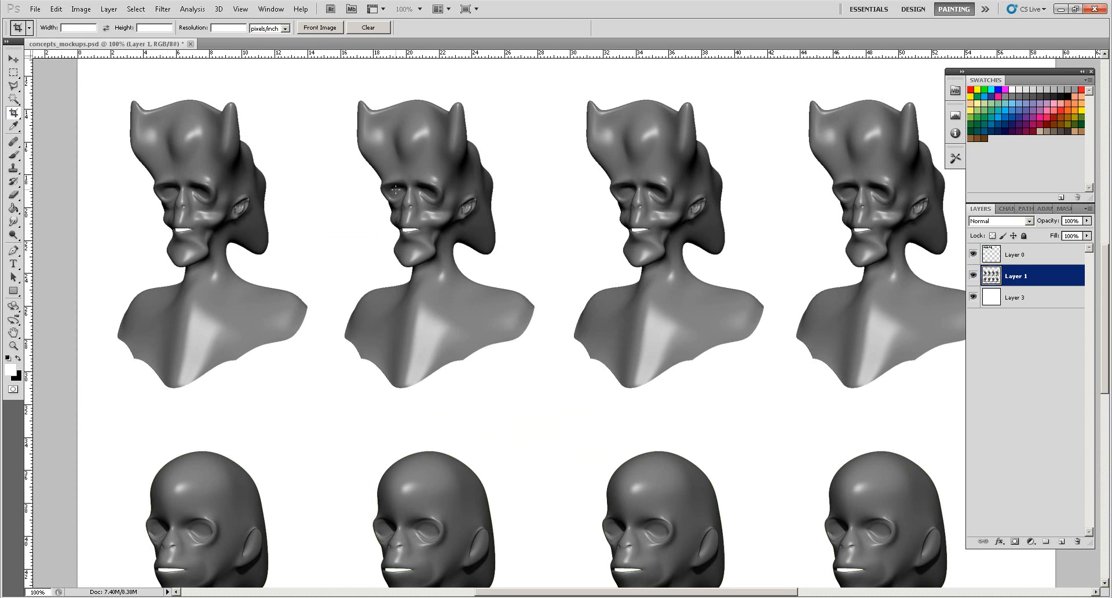
click(1019, 256)
click(1088, 209)
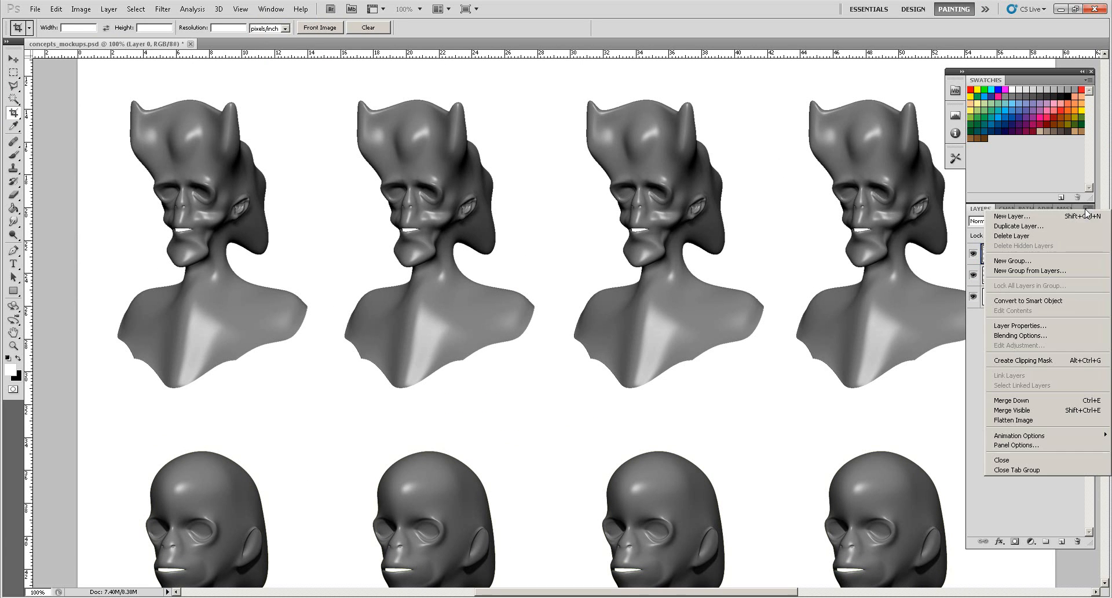
click(1028, 218)
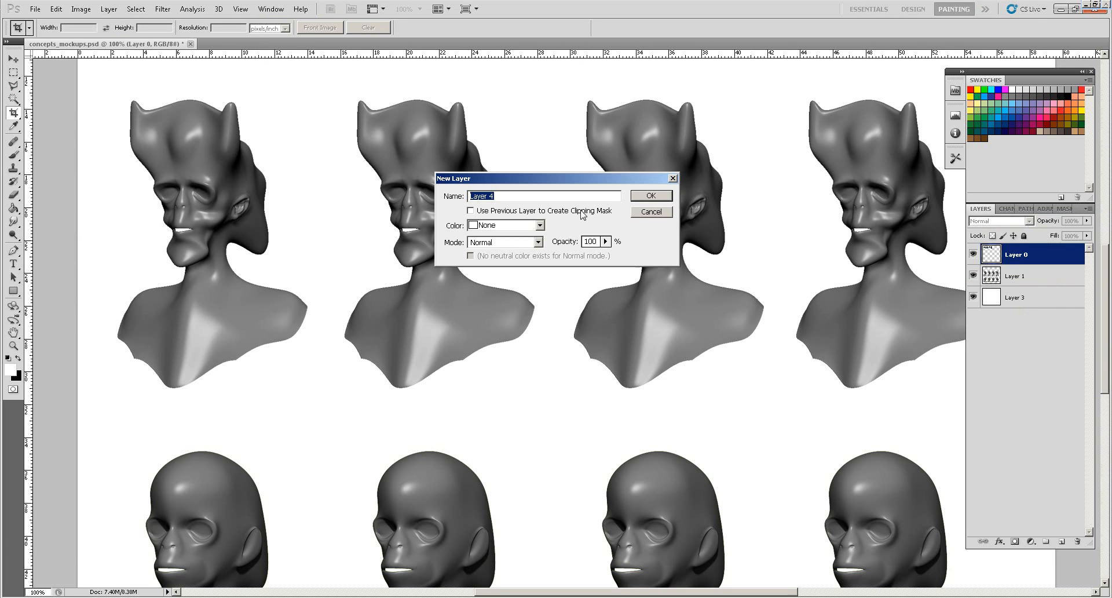
text(PAINTOVER1)
click(649, 196)
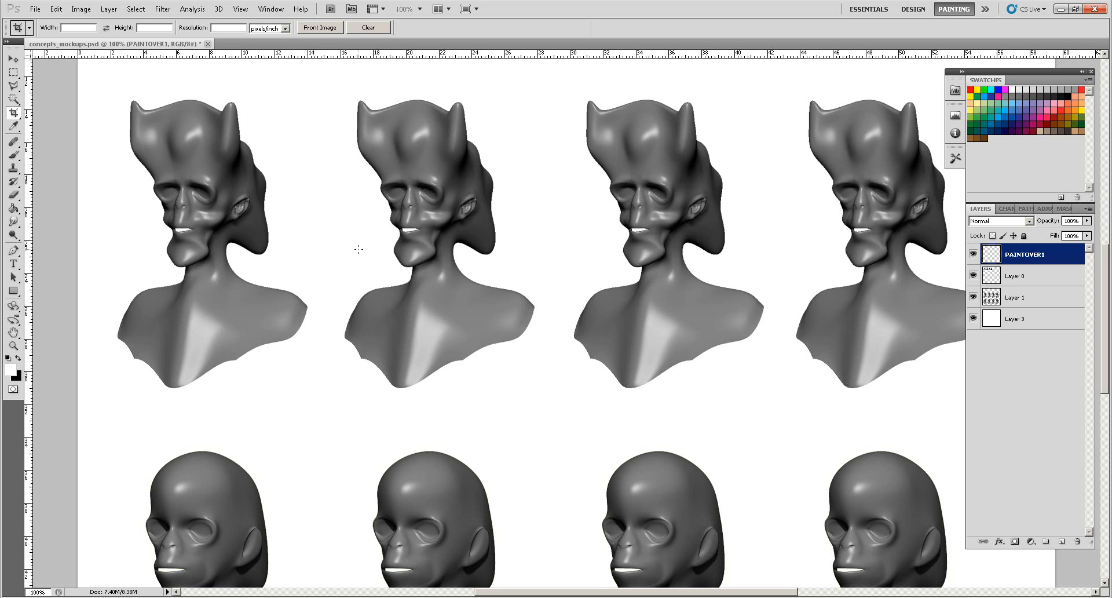
Cut the second bust column from Layer 1 and paste it as a separate layer, moved back into its original position
click(13, 346)
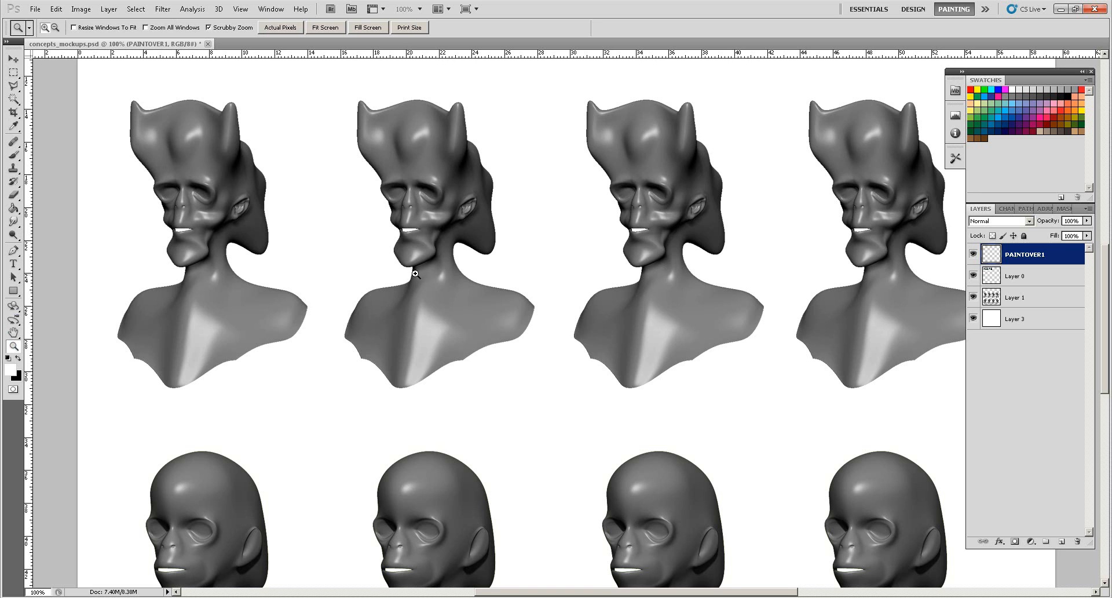
mouse_move(414, 274)
mouse_down()
mouse_move(432, 274)
mouse_move(398, 278)
mouse_up()
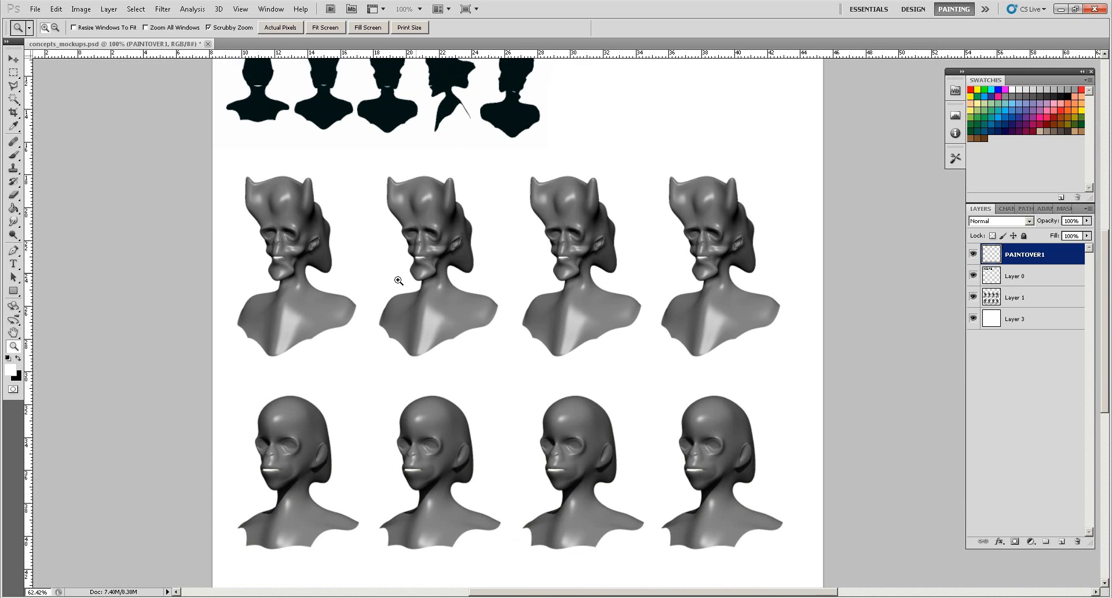
click(1018, 298)
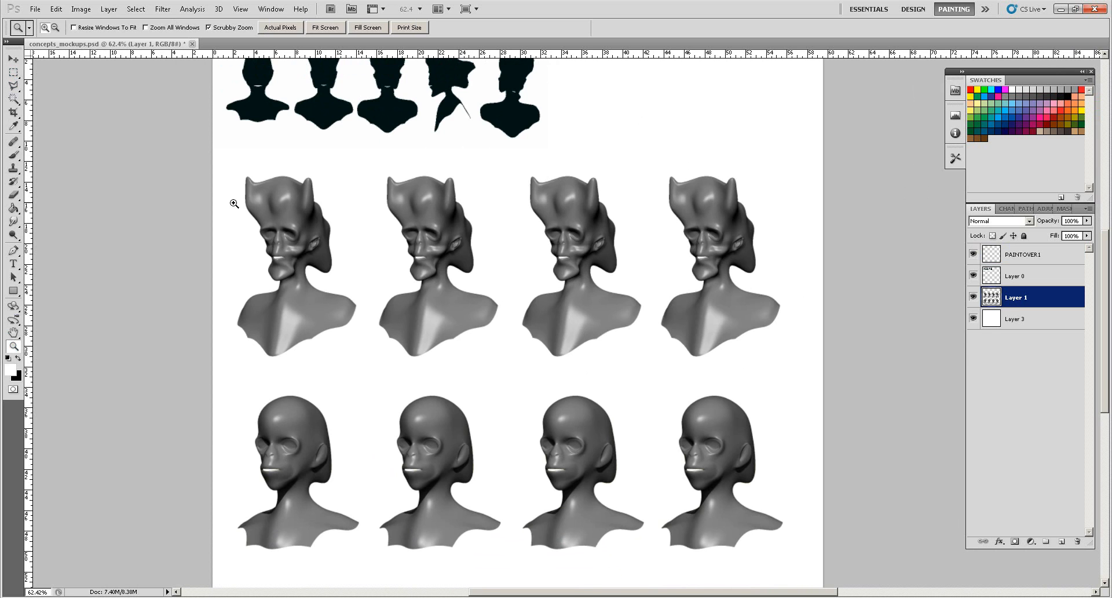
click(13, 72)
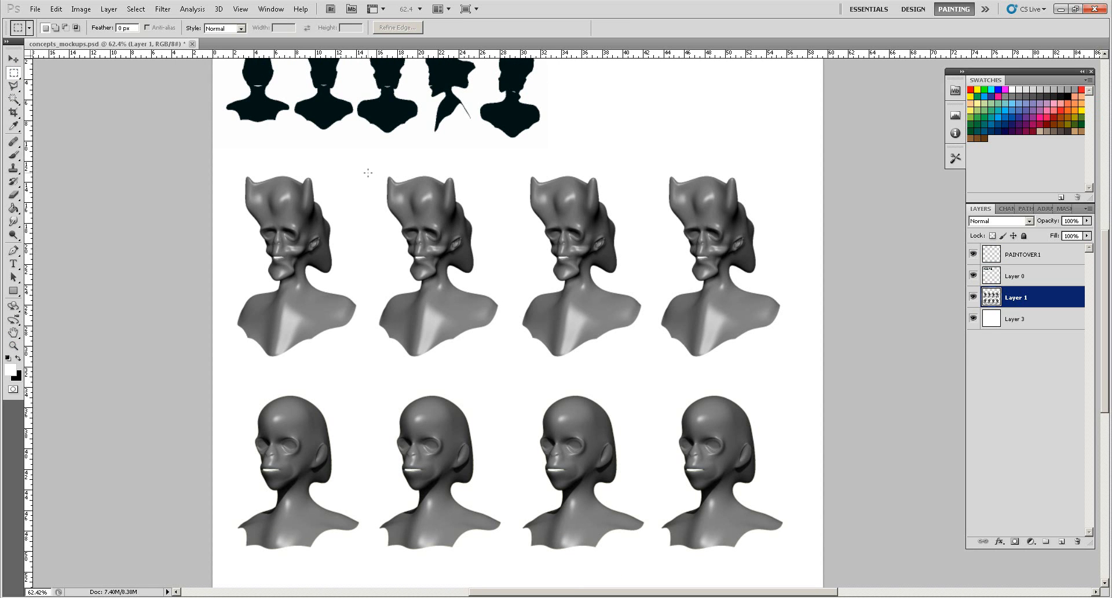
drag(410, 286, 508, 563)
key(ctrl+x)
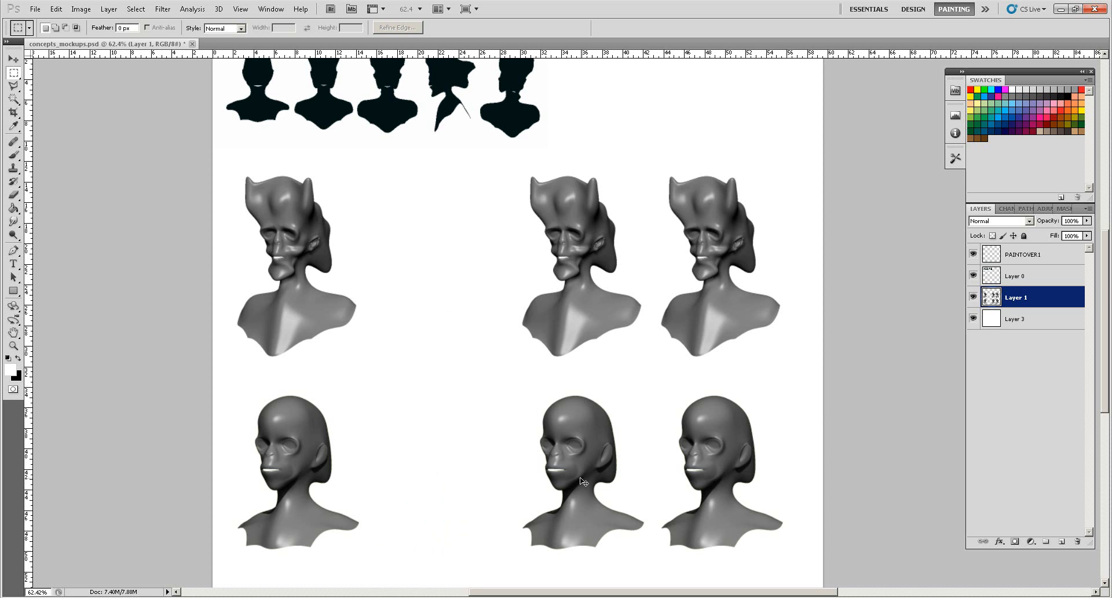
key(ctrl+v)
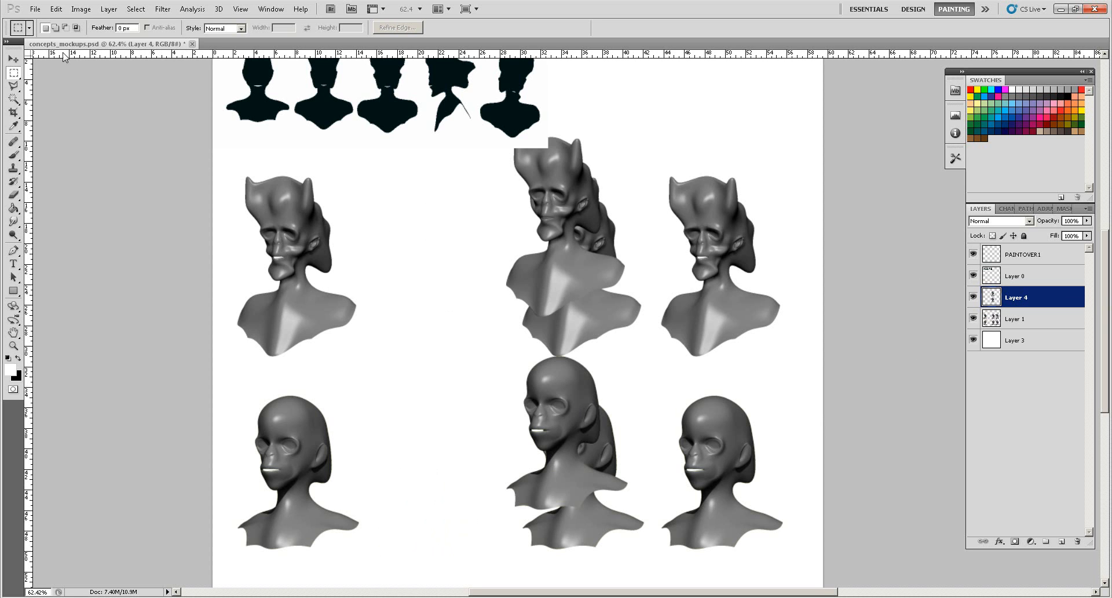
click(14, 59)
drag(577, 277, 455, 315)
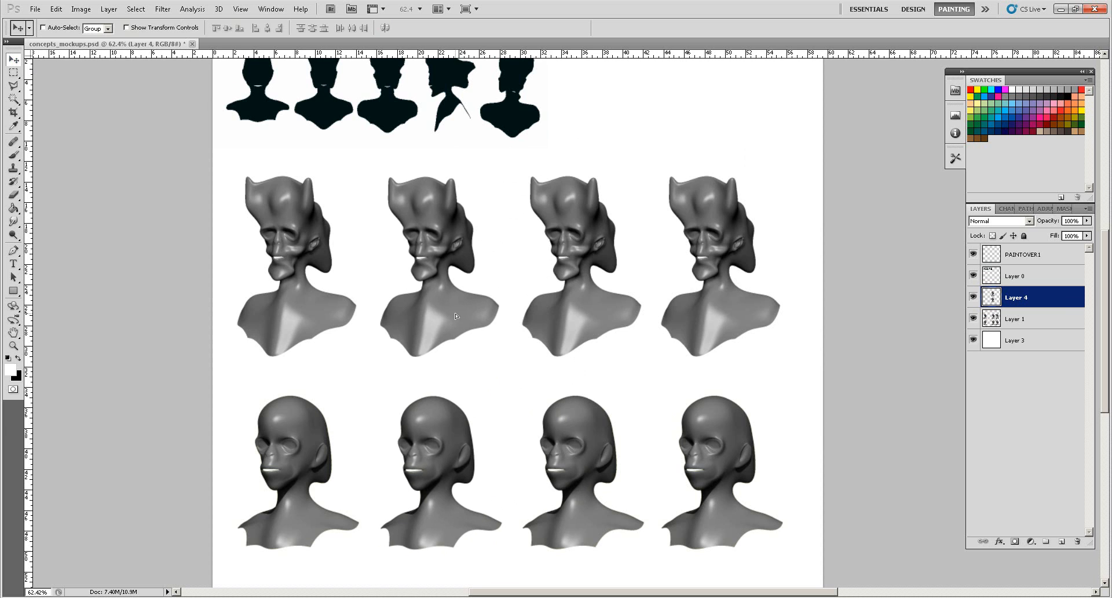
Hide Layer 0 and Layer 1 so only the separated bust column shows on white, and save the document
click(974, 318)
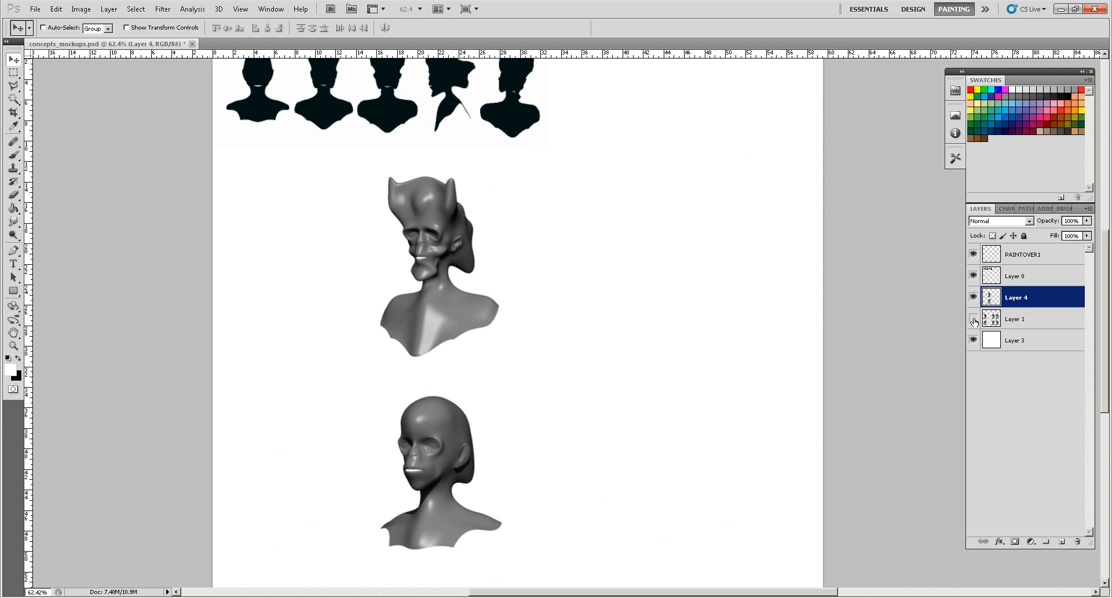
click(973, 276)
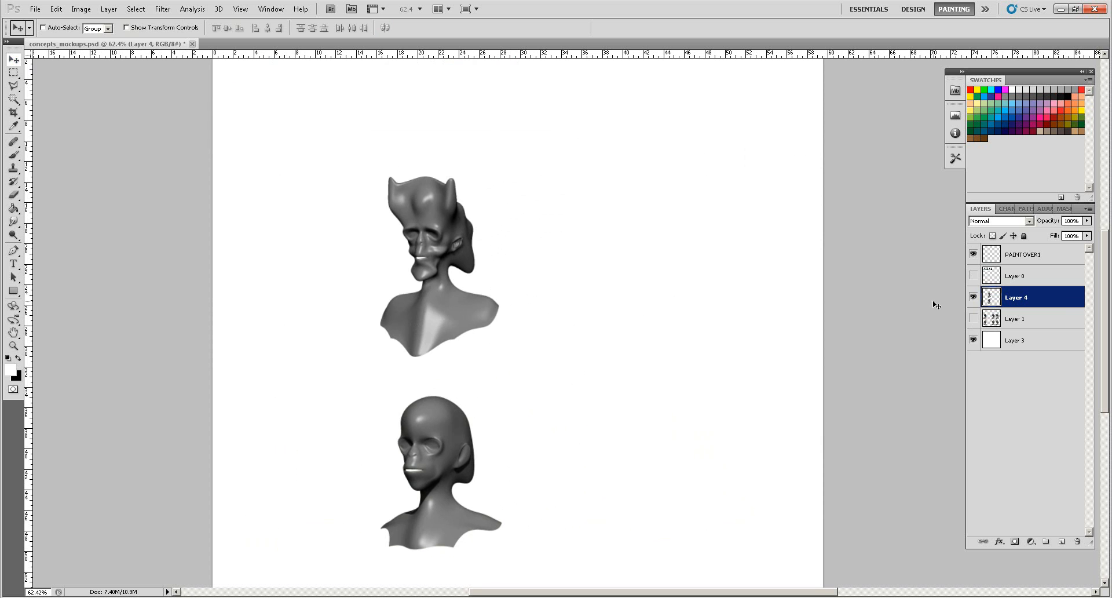
click(973, 319)
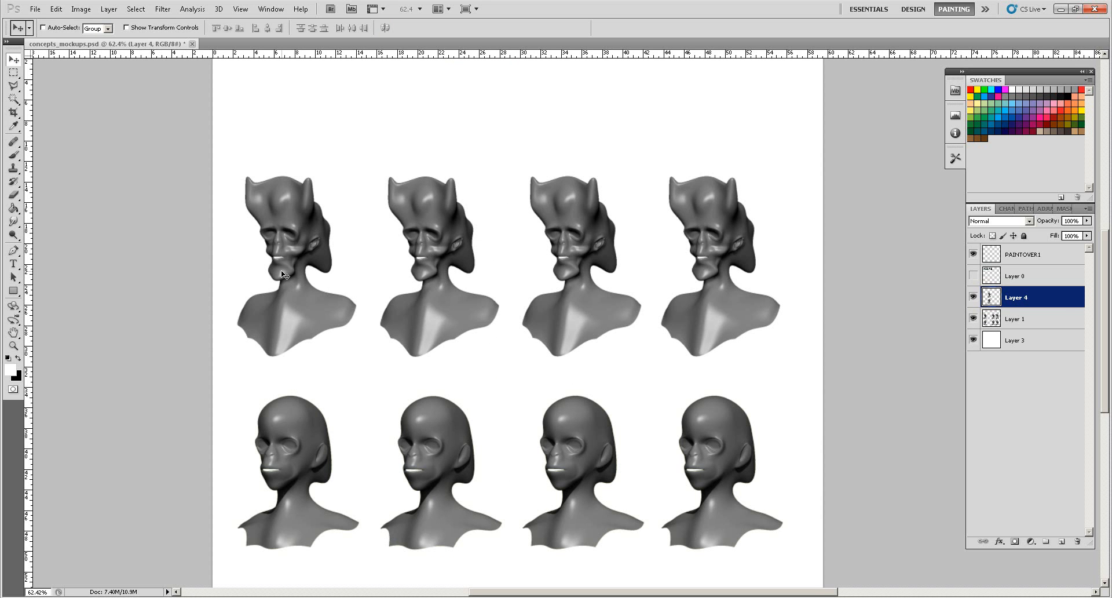
click(973, 298)
click(974, 298)
click(973, 319)
click(36, 9)
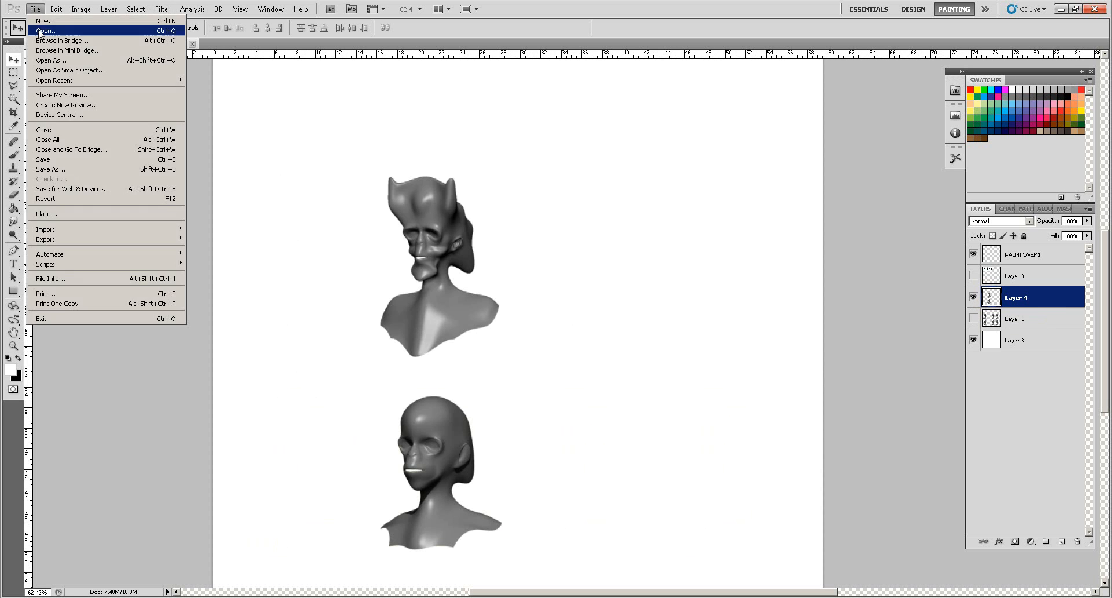
click(61, 161)
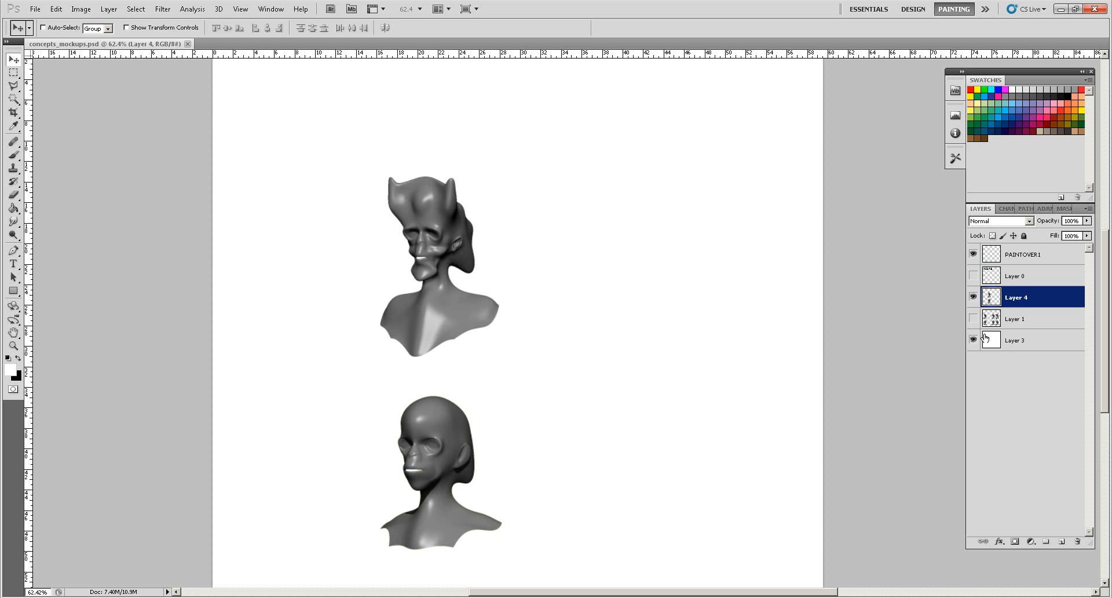
Open Layer 4 in the Liquify filter and stretch both horns of the upper bust up and outward using brush size 52
click(1085, 212)
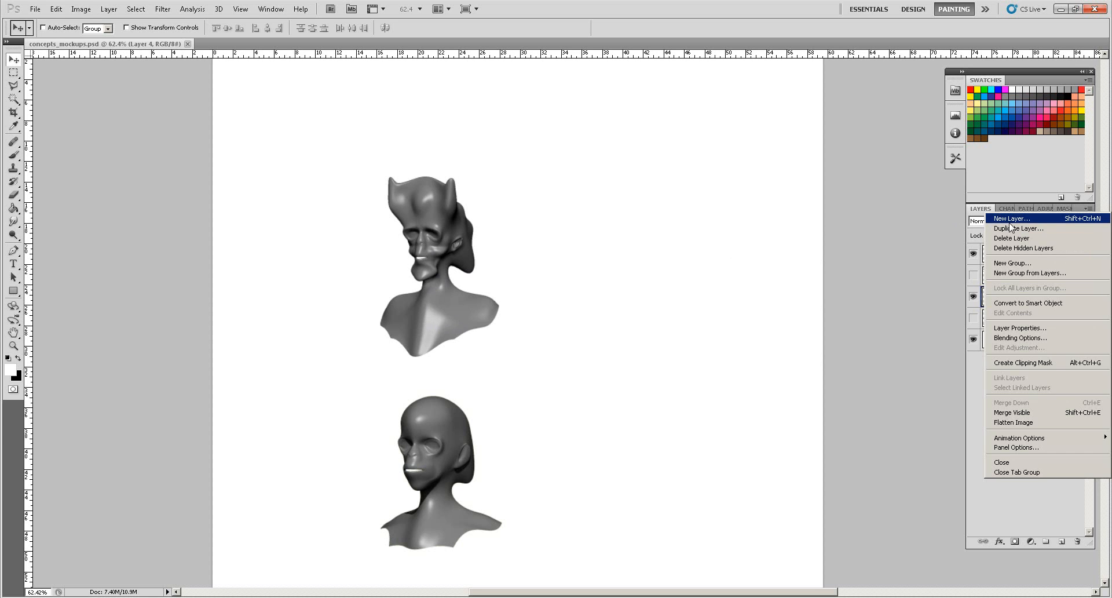
click(927, 236)
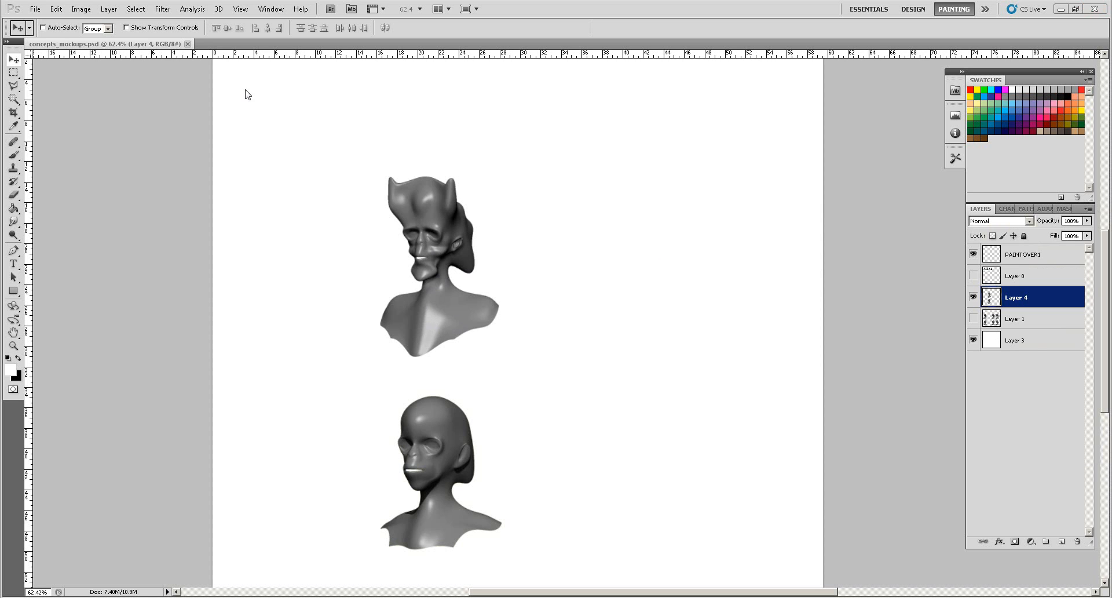
click(163, 10)
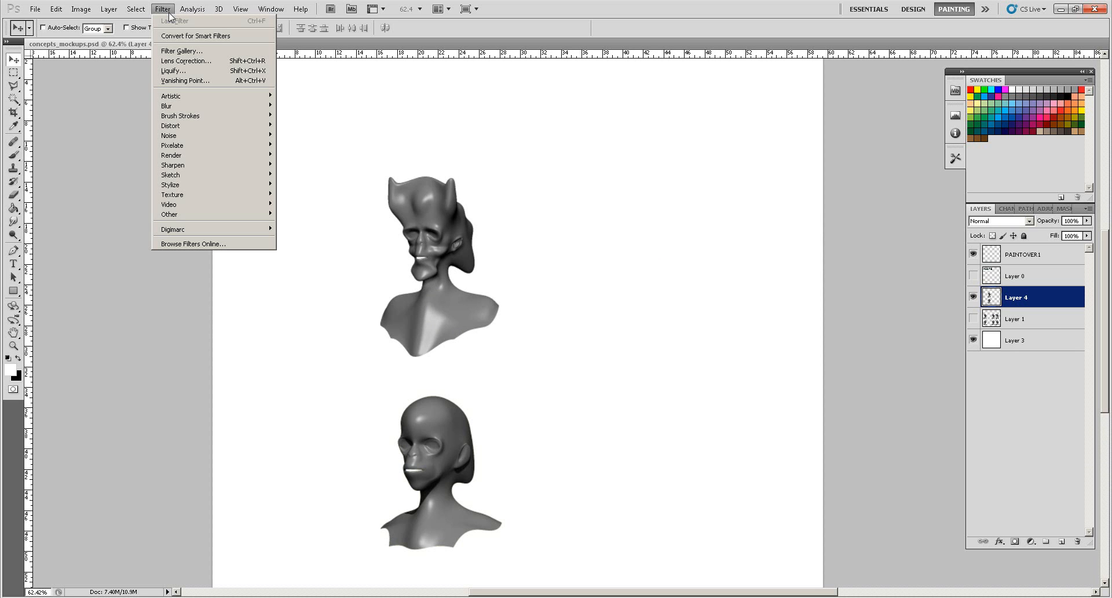
click(171, 71)
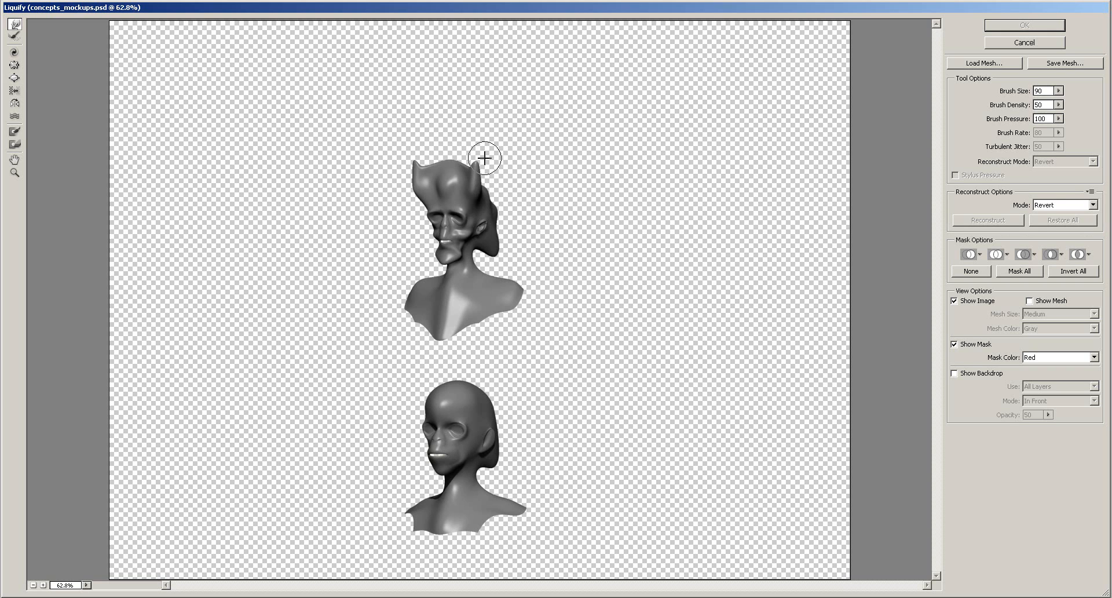
key(bracketleft)
key(bracketleft)
key(bracketleft)
key(bracketleft)
key(bracketleft)
key(bracketleft)
key(bracketleft)
key(bracketleft)
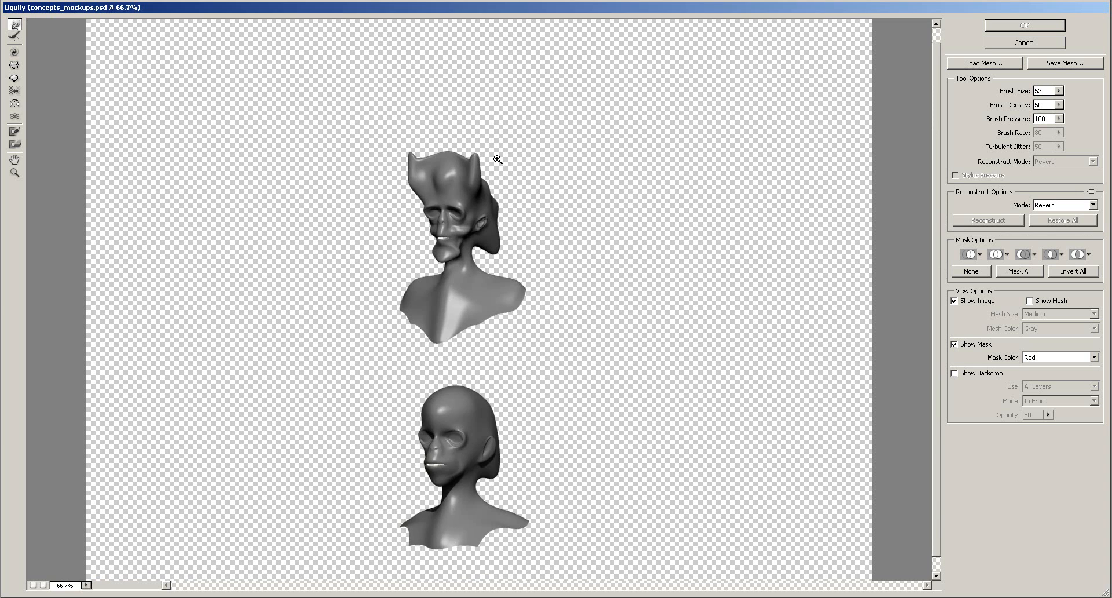
click(498, 160)
key(ctrl+plus)
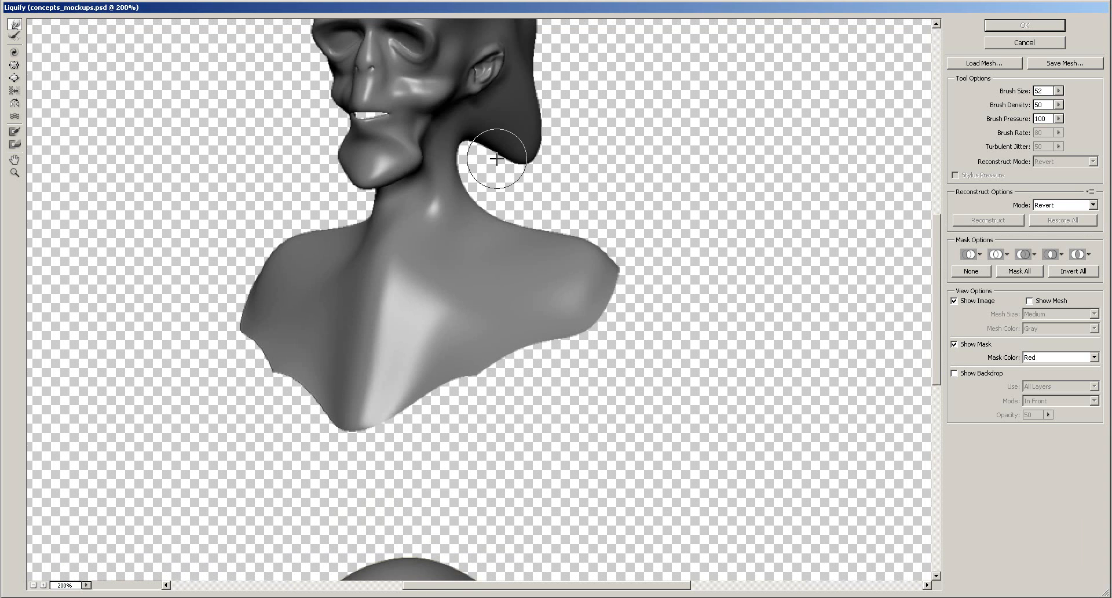
mouse_move(509, 144)
mouse_down()
mouse_move(464, 474)
mouse_move(470, 386)
mouse_up()
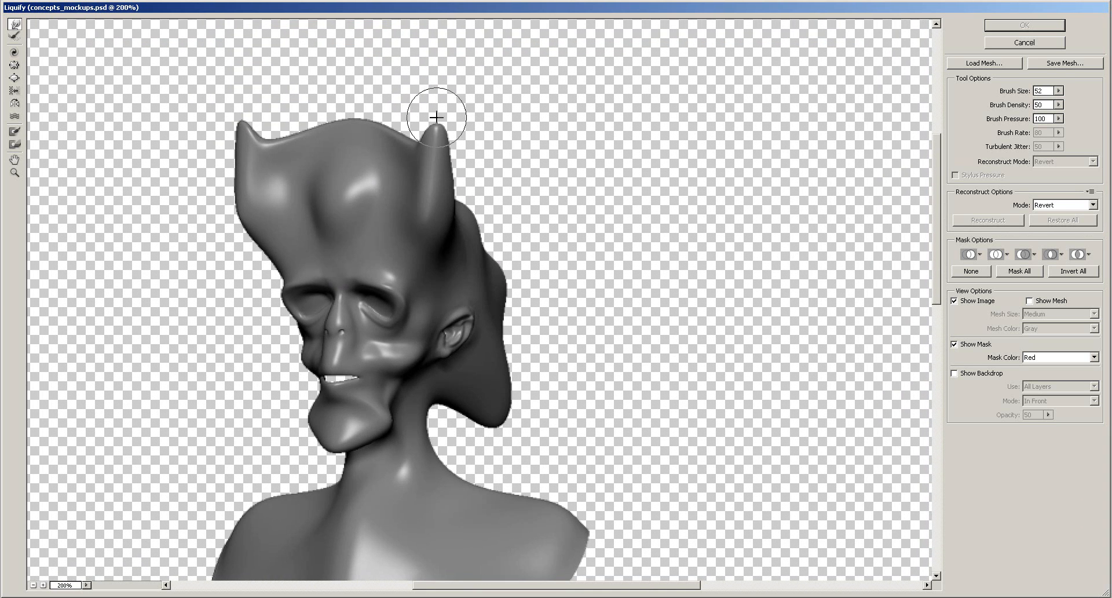
drag(435, 124, 470, 78)
drag(260, 128, 213, 84)
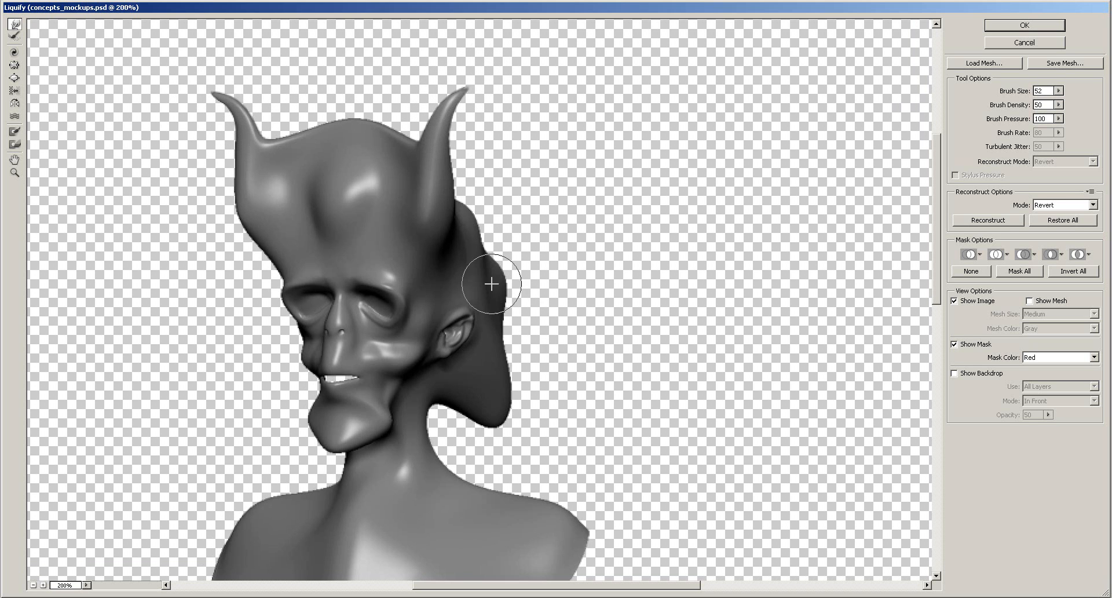
Push the horned head's brows and eye sockets upward with brush size 80, refining the eye area with a smaller brush
key(bracketright)
key(bracketright)
key(bracketright)
key(bracketright)
key(bracketright)
key(bracketright)
key(bracketright)
key(bracketright)
key(bracketright)
key(bracketright)
key(bracketright)
key(bracketright)
key(bracketright)
key(bracketright)
mouse_move(381, 312)
mouse_down()
mouse_move(391, 307)
mouse_move(380, 280)
mouse_up()
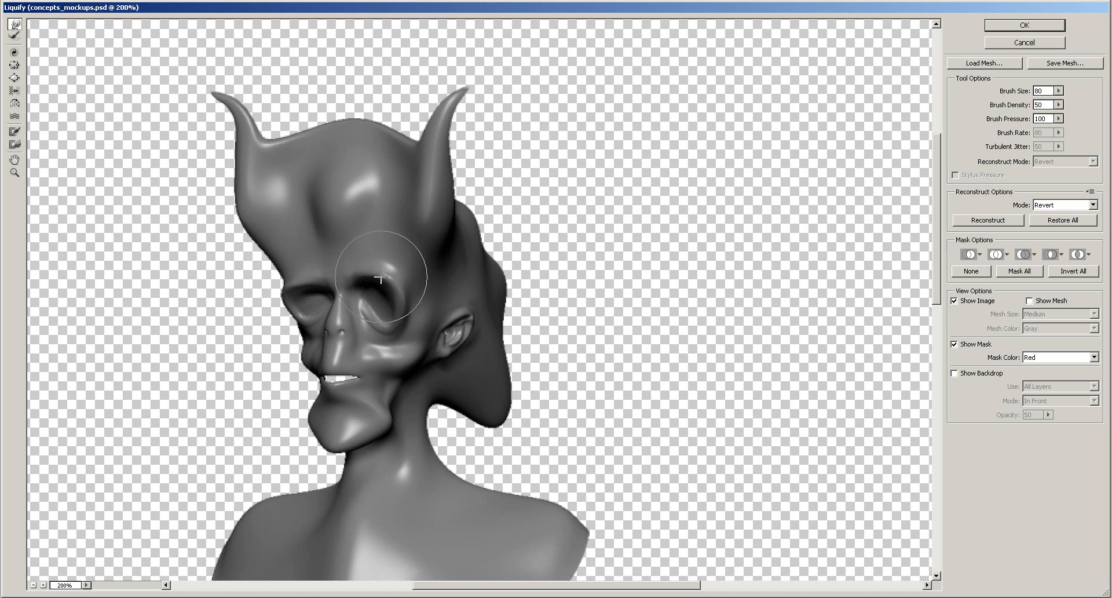
drag(302, 289, 304, 269)
key(bracketleft)
key(bracketleft)
key(bracketleft)
key(bracketleft)
key(bracketleft)
key(bracketleft)
key(bracketleft)
key(bracketleft)
mouse_move(308, 315)
mouse_down()
mouse_move(306, 325)
mouse_move(302, 279)
mouse_move(294, 288)
mouse_move(349, 267)
mouse_move(332, 268)
mouse_up()
Reshape the horned head's chin into a pointed beard form by pulling its tip downward and both sides outward
mouse_move(335, 442)
mouse_down()
mouse_move(333, 464)
mouse_move(348, 450)
mouse_up()
drag(383, 416, 391, 418)
drag(306, 414, 294, 417)
Reshape the horned head's ear to be taller and pull the back of the head outward with brush size 72
drag(467, 315, 452, 320)
key(bracketright)
key(bracketright)
key(bracketright)
key(bracketright)
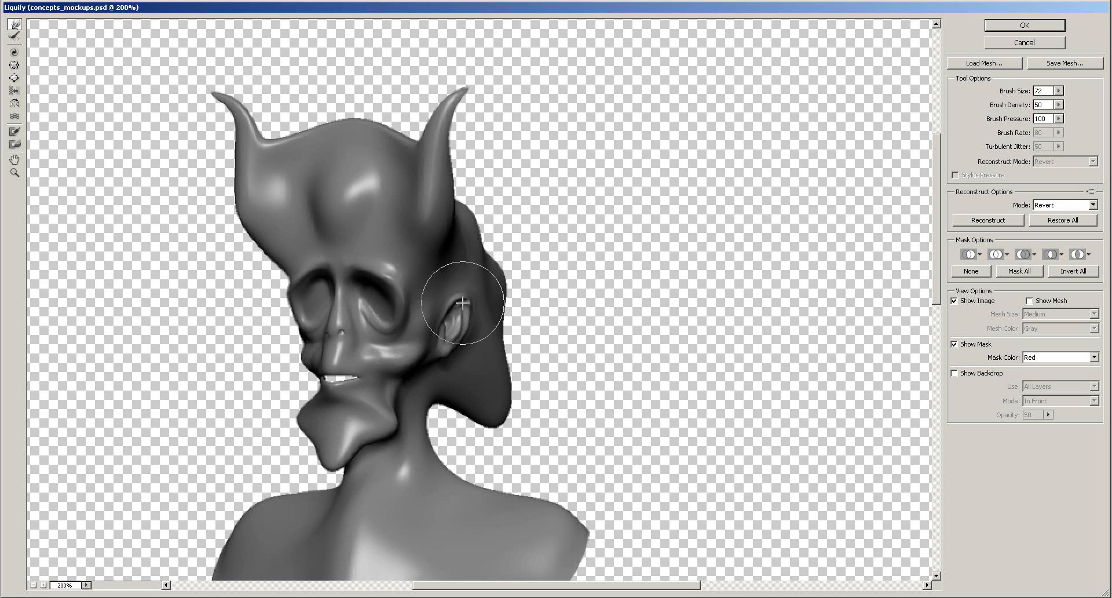
drag(496, 266, 519, 272)
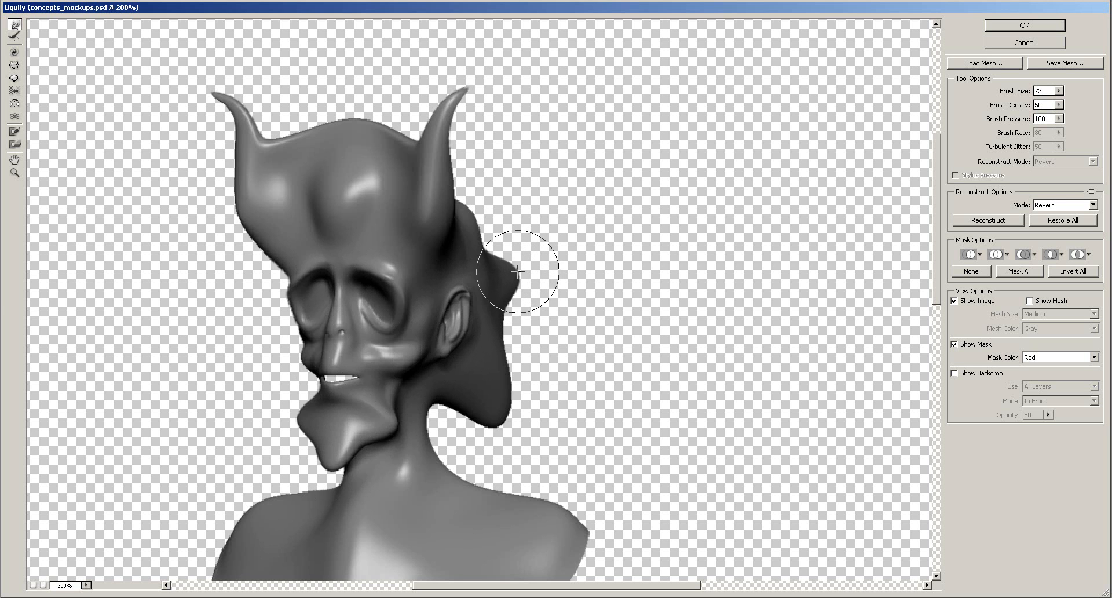
Pull the middle of the skull up into a tall central spike between the horns with brush size 52
key(bracketleft)
key(bracketleft)
key(bracketleft)
key(bracketleft)
key(bracketleft)
key(bracketleft)
key(bracketleft)
key(bracketleft)
key(bracketleft)
key(bracketleft)
drag(354, 119, 358, 62)
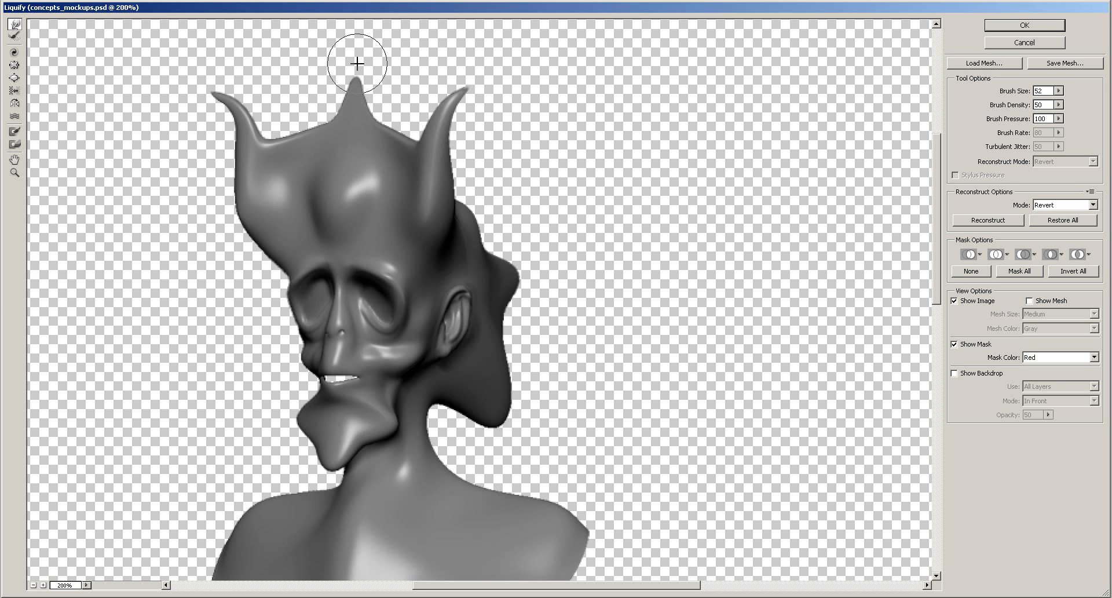
mouse_move(333, 106)
mouse_down()
mouse_move(359, 69)
mouse_move(358, 83)
mouse_move(343, 93)
mouse_move(350, 69)
mouse_up()
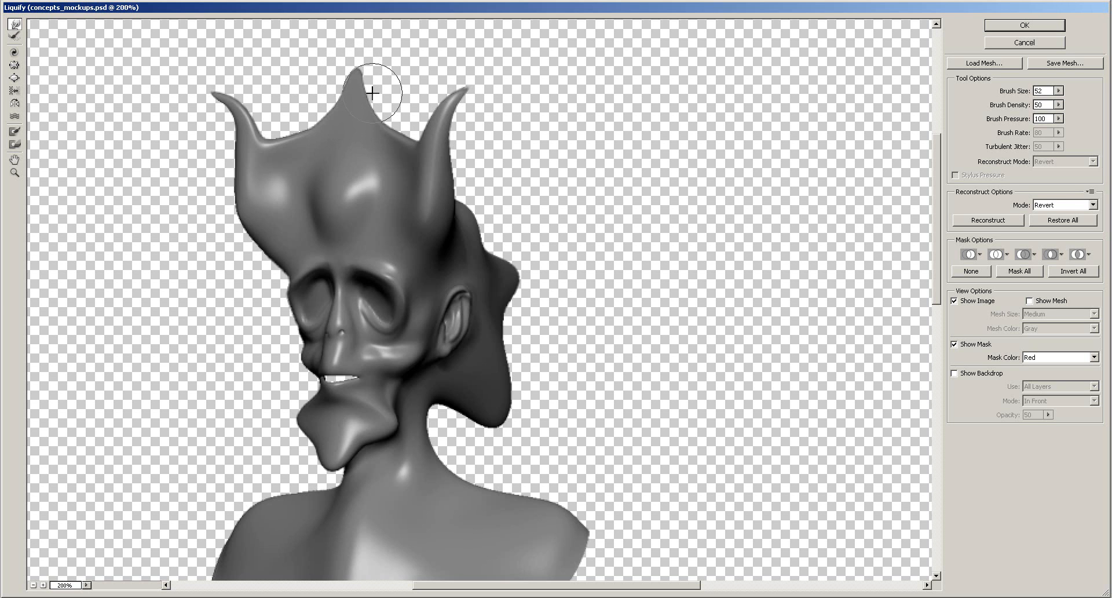
Warp the horned head's mouth into a curved grin and adjust the side of the chin, reducing the brush to size 42
drag(338, 391, 339, 380)
key(bracketleft)
key(bracketleft)
key(bracketleft)
key(bracketleft)
key(bracketleft)
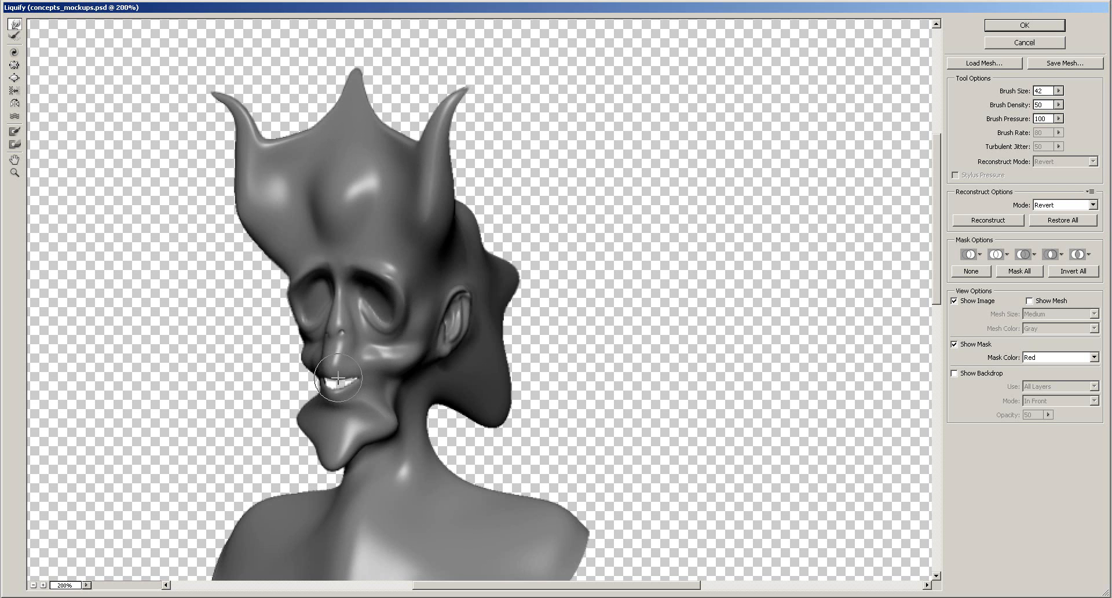
mouse_move(337, 378)
mouse_down()
mouse_move(353, 380)
mouse_move(334, 387)
mouse_up()
drag(388, 427, 389, 431)
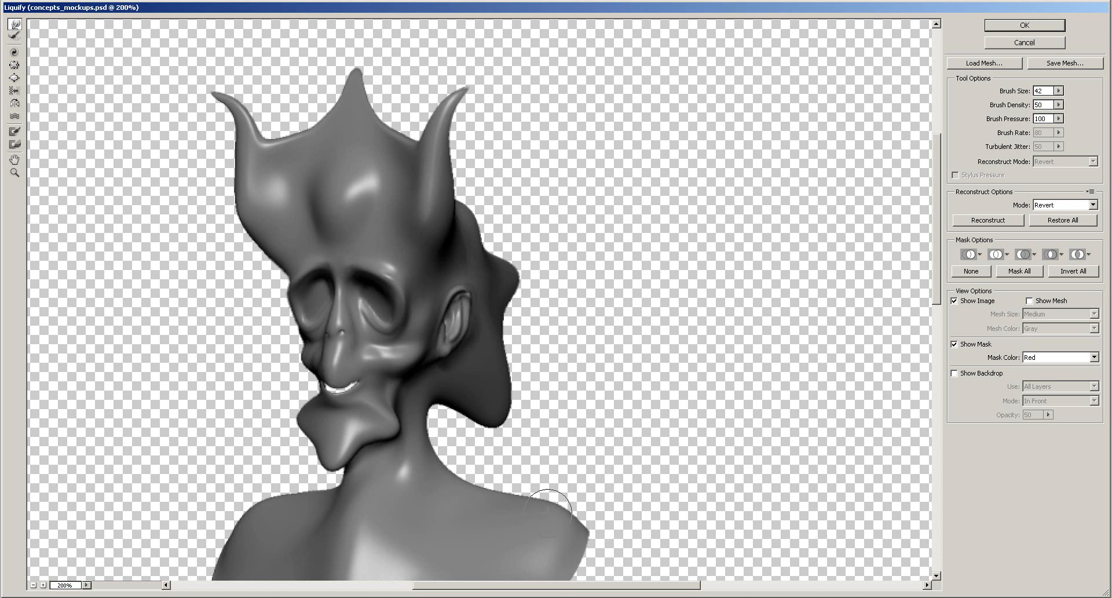
Enlarge the Liquify brush to 62, push both of the horned bust's shoulders up into rounded humps, and apply the warp
key(bracketright)
key(bracketright)
key(bracketright)
key(bracketright)
key(bracketright)
key(bracketright)
key(bracketright)
mouse_move(551, 509)
mouse_down()
mouse_move(585, 508)
mouse_move(549, 504)
mouse_up()
mouse_move(284, 510)
mouse_down()
mouse_move(244, 510)
mouse_move(257, 498)
mouse_move(253, 514)
mouse_move(232, 516)
mouse_move(241, 507)
mouse_up()
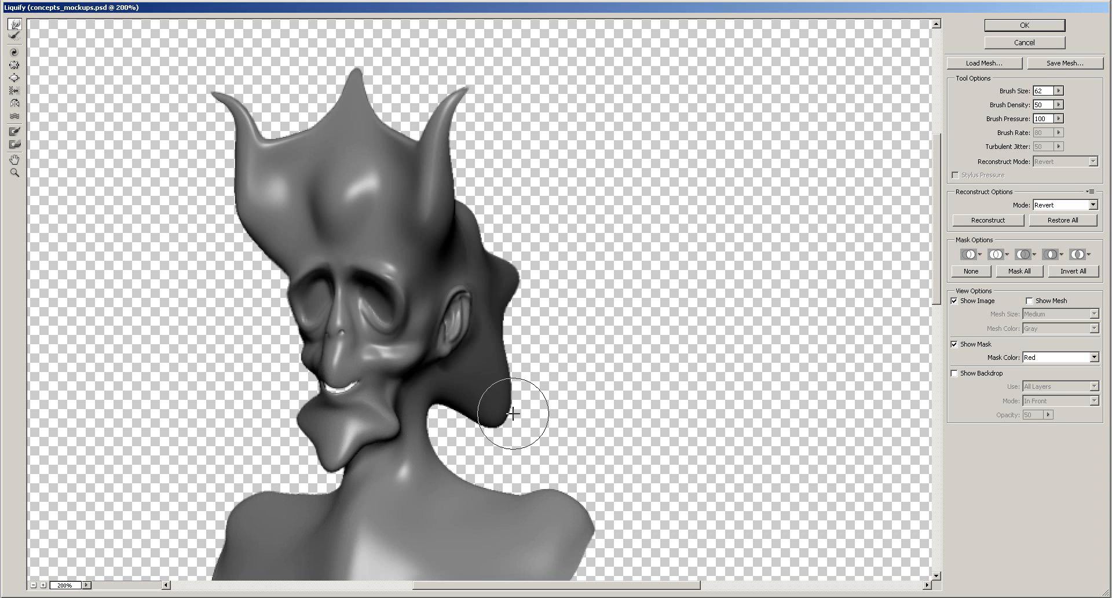
click(1045, 26)
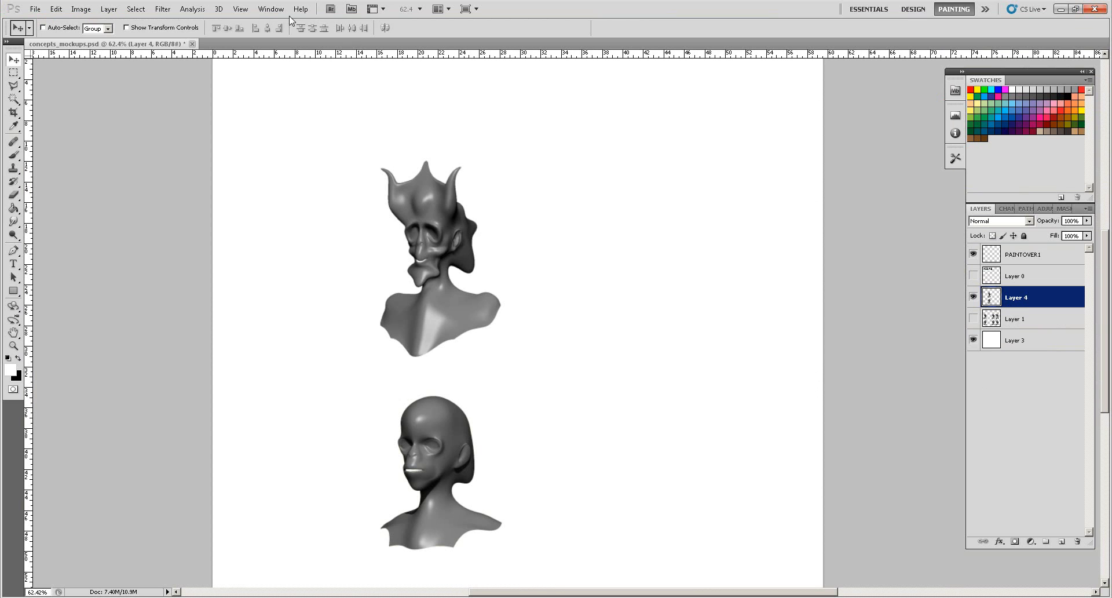
Reopen Liquify and raise the lower bust's crown, pulling its brow down over the eyes with brush size 98
click(162, 9)
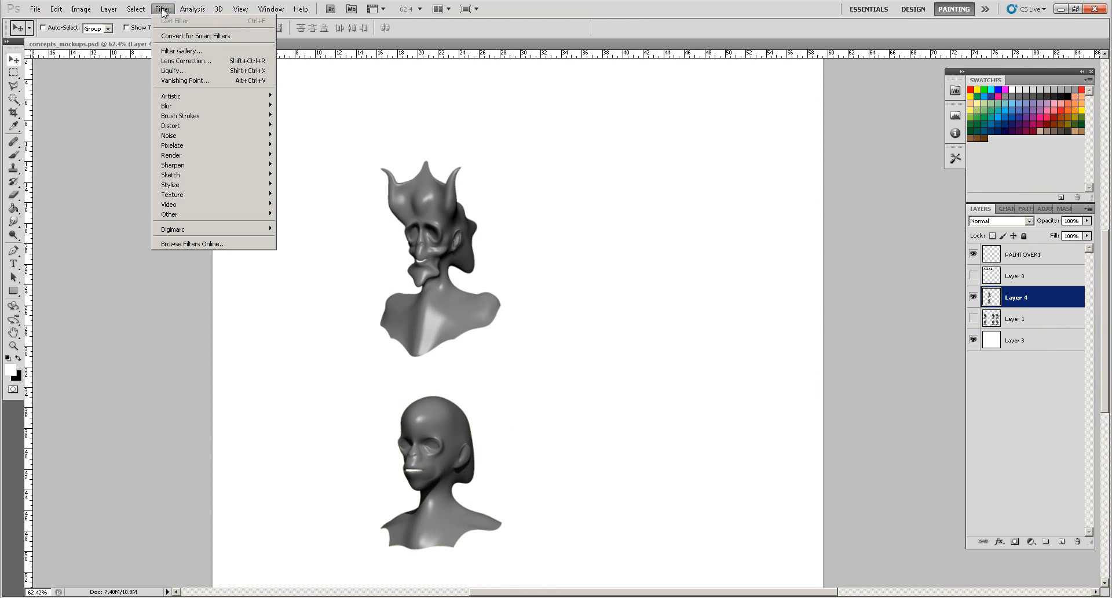
click(175, 69)
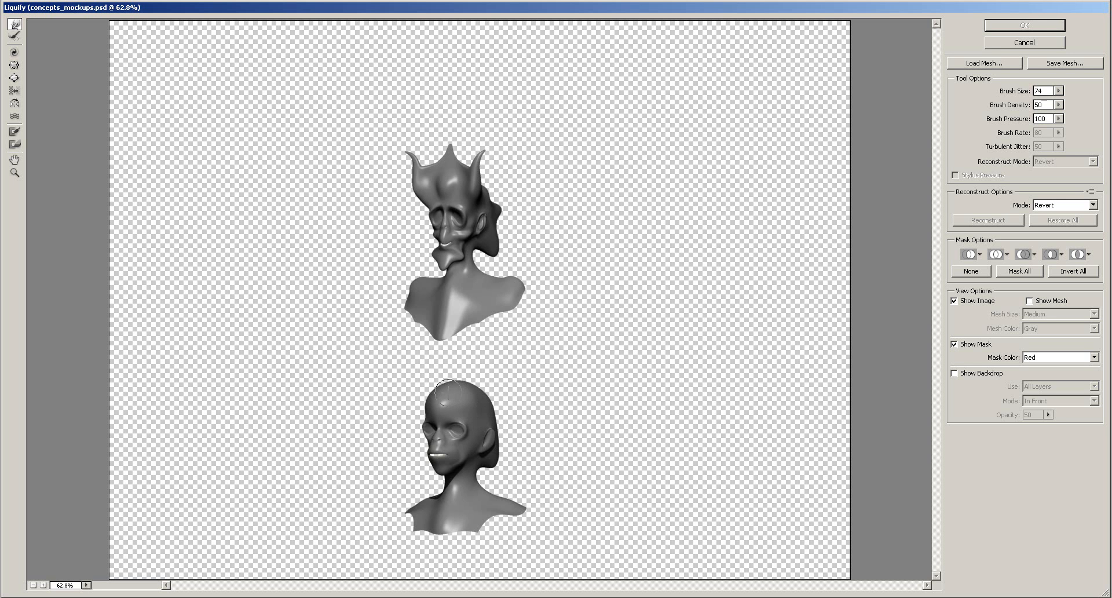
drag(467, 393, 466, 381)
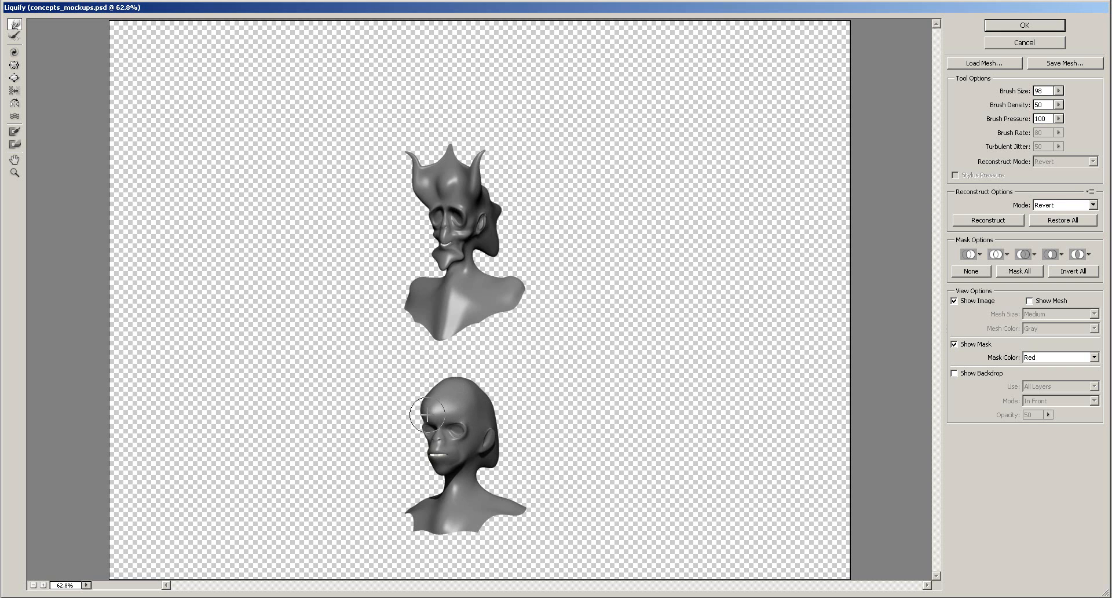
drag(436, 415, 436, 418)
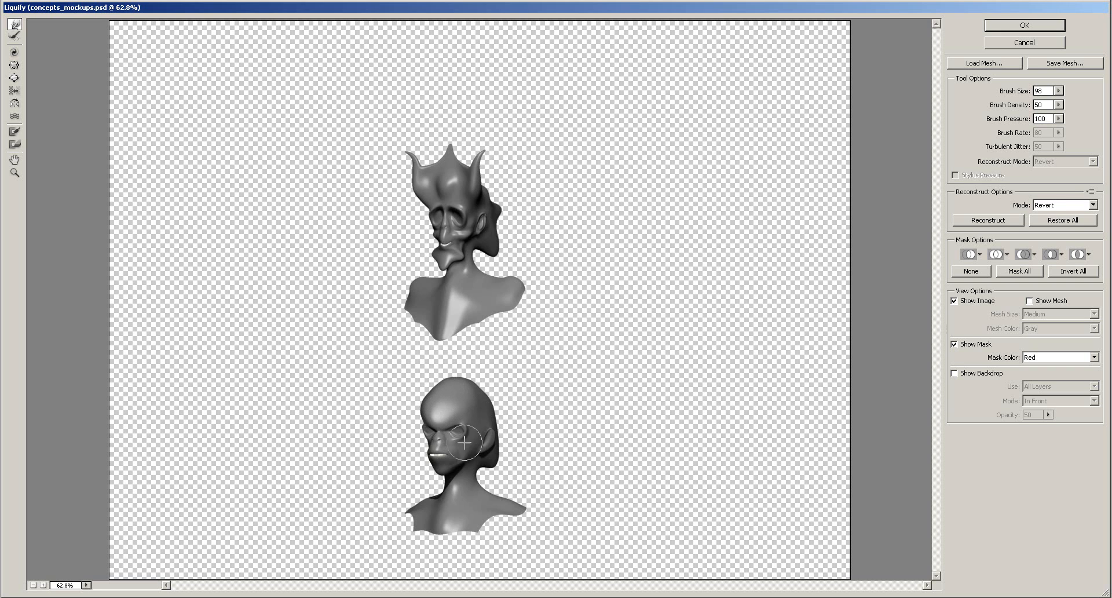
mouse_move(466, 450)
mouse_down()
mouse_move(461, 464)
mouse_move(422, 454)
mouse_move(488, 441)
mouse_move(495, 420)
mouse_move(484, 422)
mouse_move(502, 421)
mouse_move(495, 462)
mouse_move(504, 464)
mouse_move(500, 403)
mouse_move(451, 367)
mouse_move(466, 379)
mouse_up()
Pull the lower bust's nape, shoulders and chest edge outward with brush size 116, and apply the Liquify changes
key(bracketright)
key(bracketright)
key(bracketright)
key(bracketright)
mouse_move(500, 485)
mouse_down()
mouse_move(522, 520)
mouse_move(491, 513)
mouse_move(482, 532)
mouse_move(505, 527)
mouse_move(447, 538)
mouse_move(401, 524)
mouse_up()
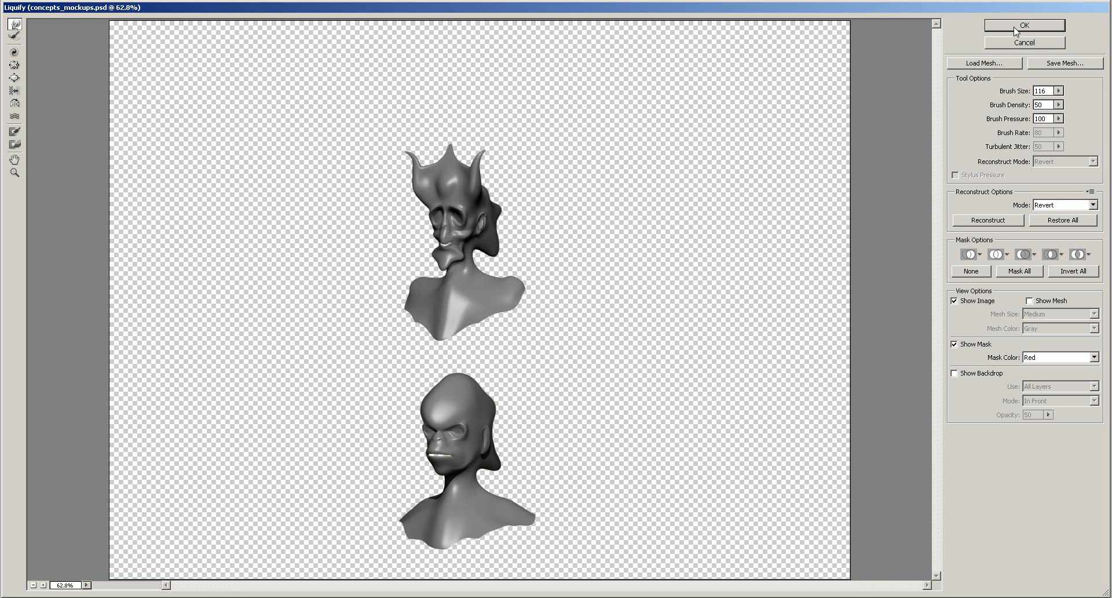
click(1023, 254)
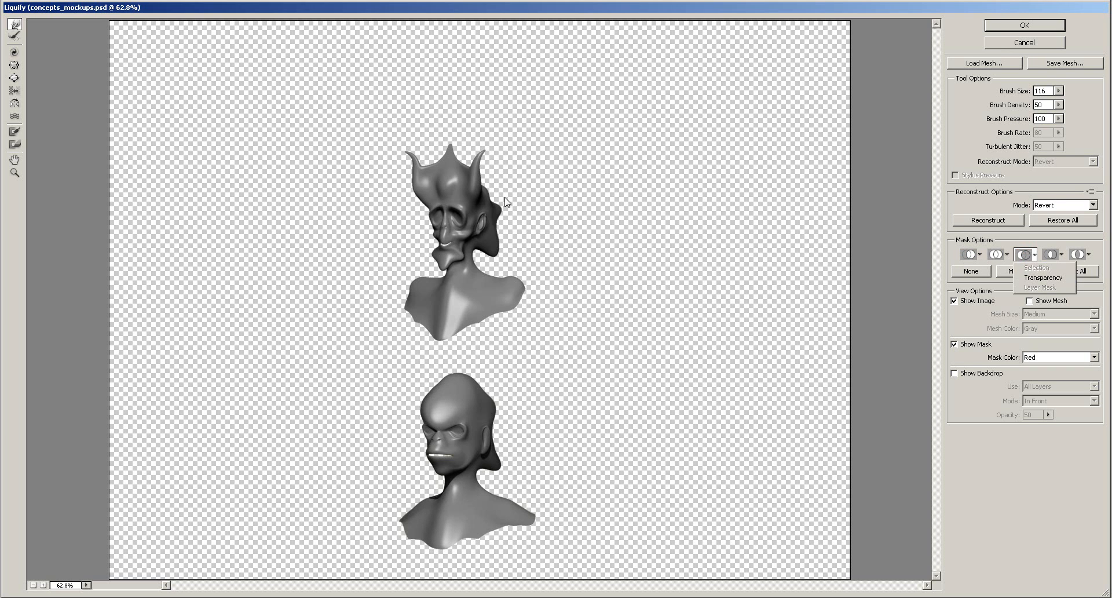
click(969, 255)
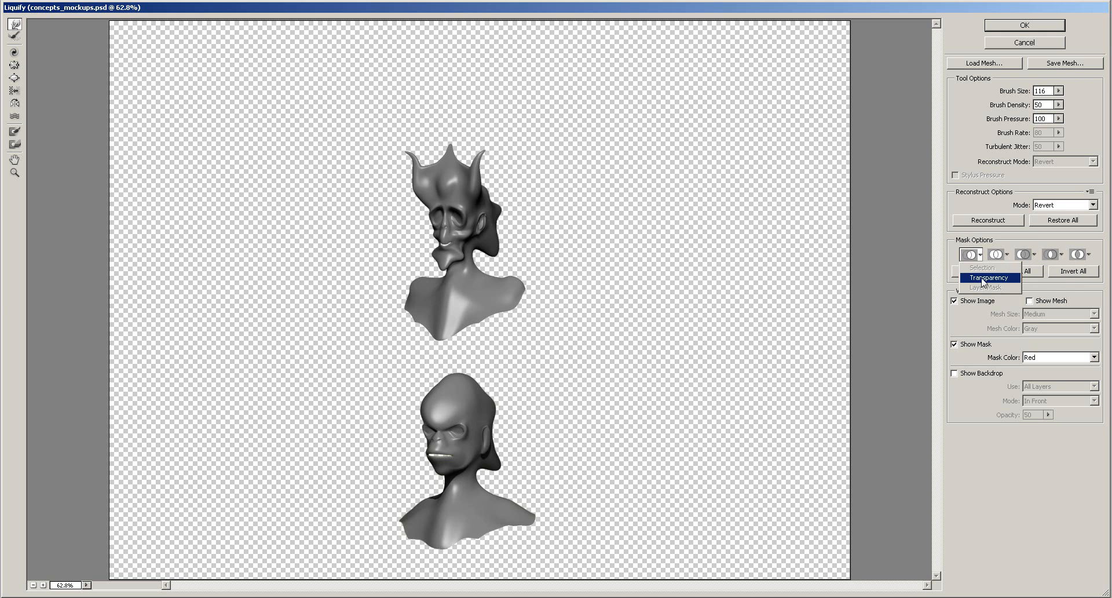
click(1015, 26)
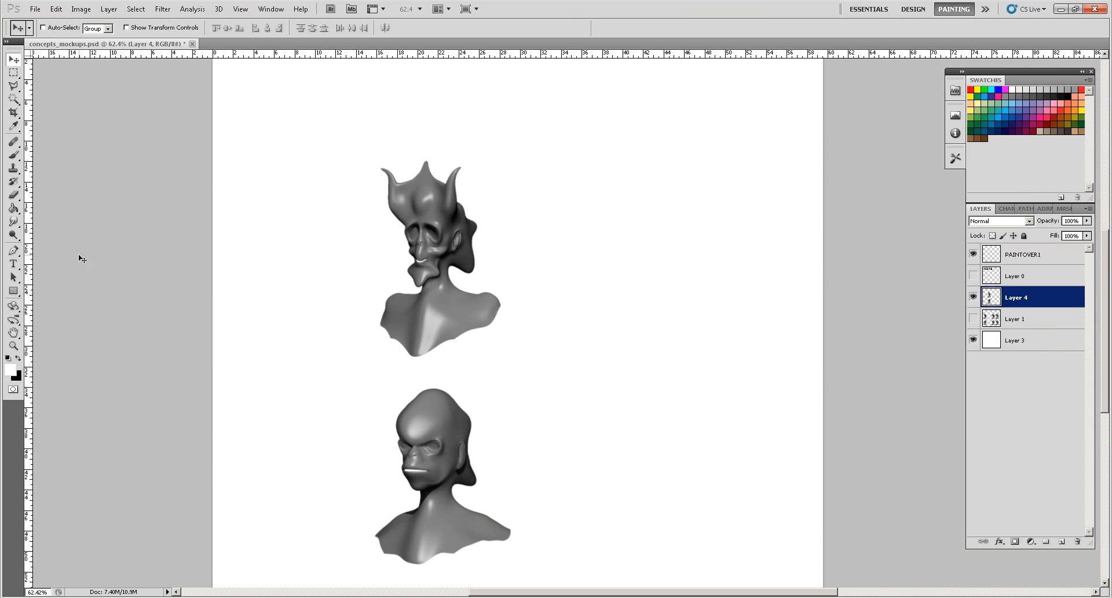
Move the PAINTOVER1 layer below Layer 0 so it sits directly above Layer 4
drag(1018, 252, 1018, 284)
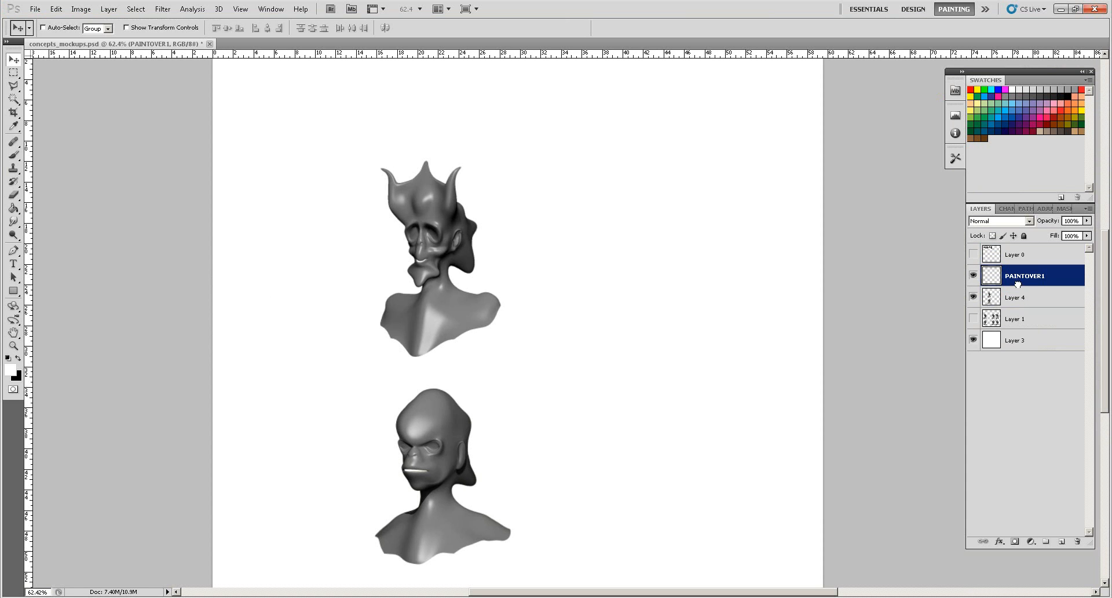
click(14, 346)
drag(489, 249, 430, 236)
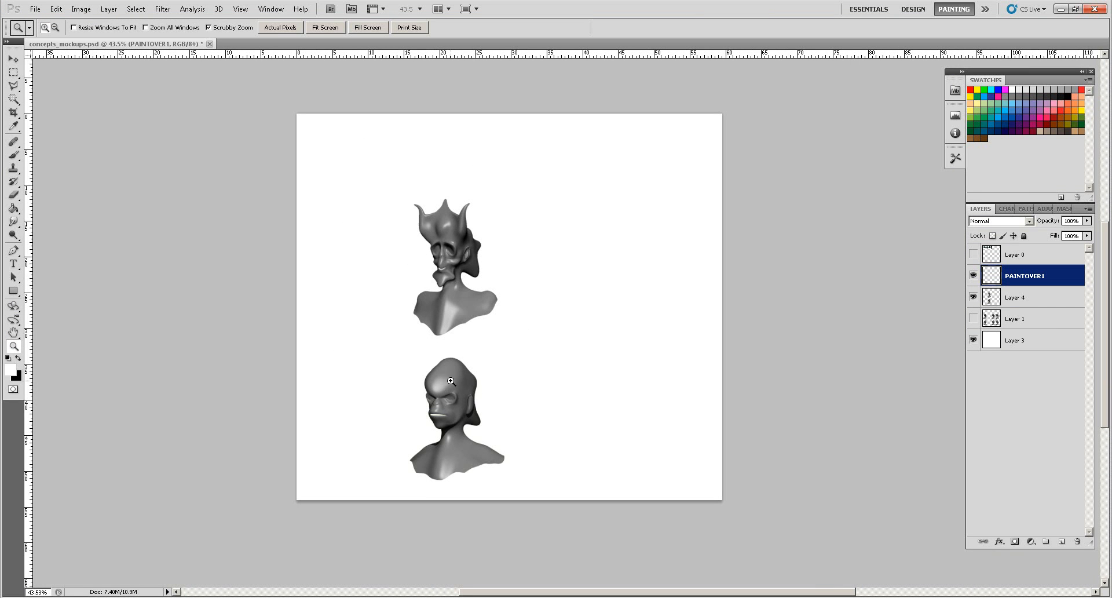
drag(480, 296, 544, 293)
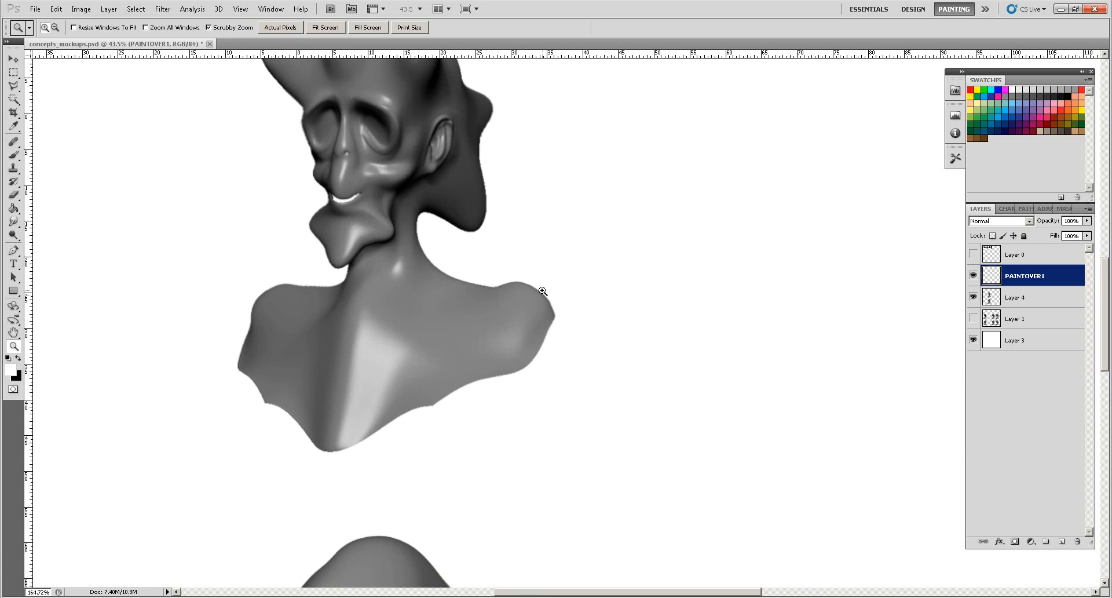
click(14, 59)
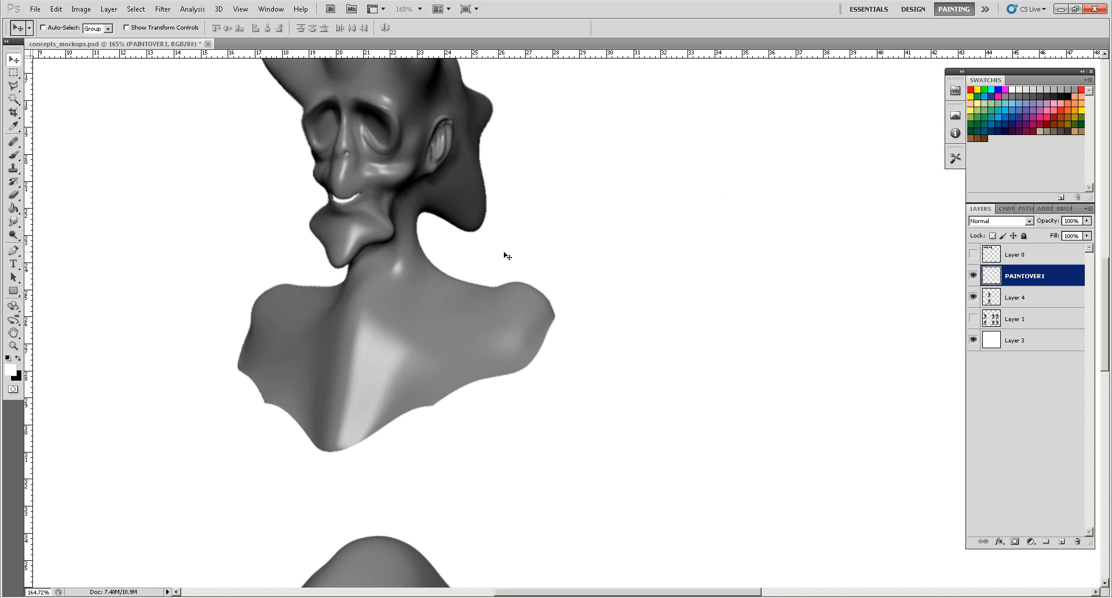
key(alt)
drag(492, 250, 526, 382)
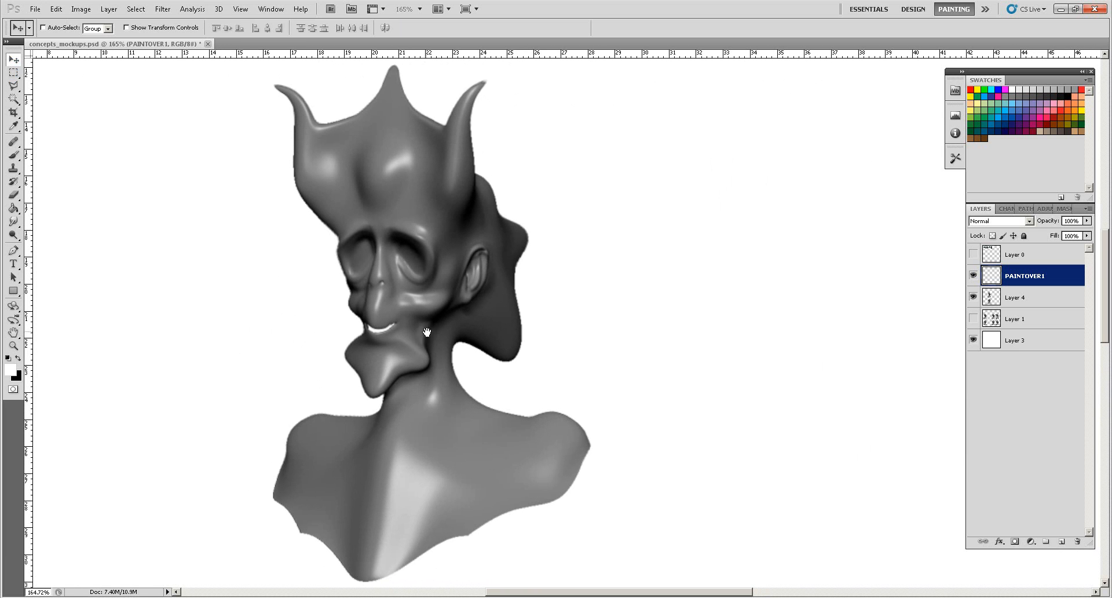
Activate the Brush tool with the soft 42 px tip and choose a light grey swatch as the paint colour
click(13, 155)
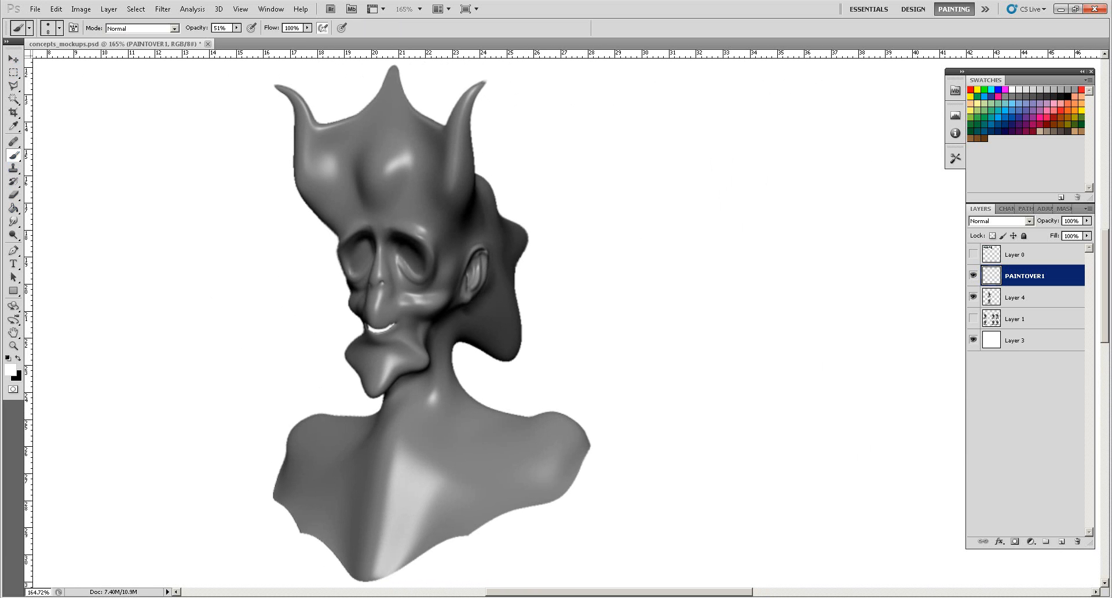
key(F5)
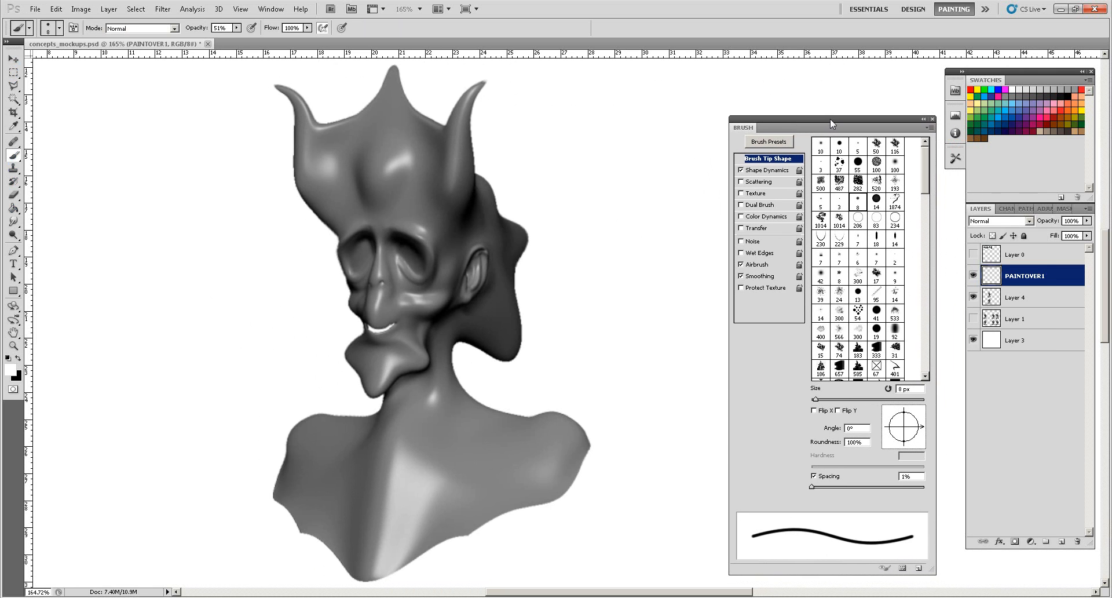
click(821, 275)
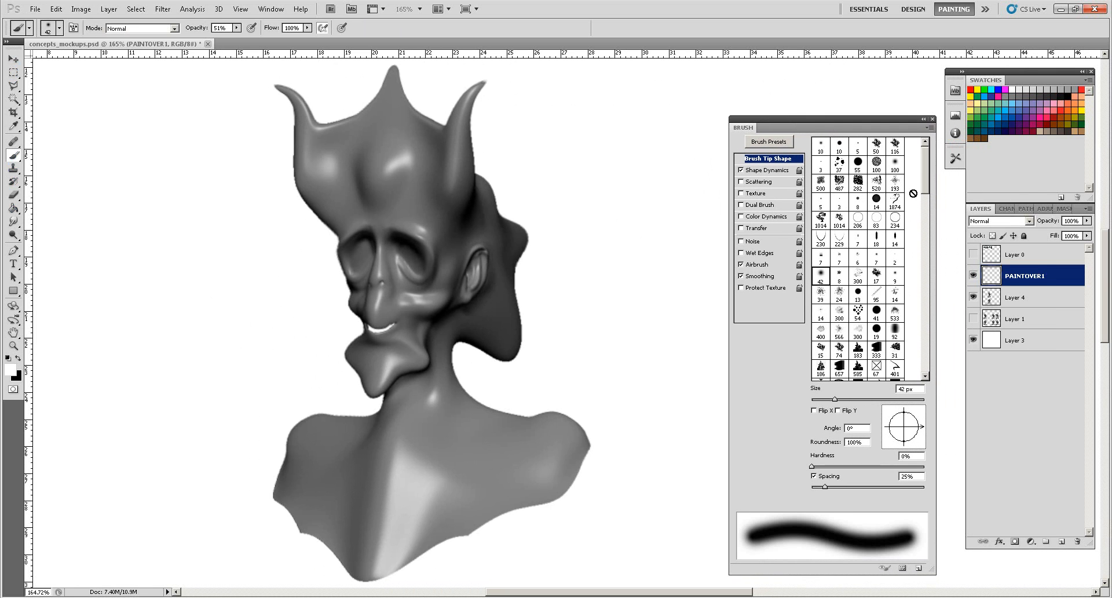
click(1025, 90)
Try a soft 40 px light grey dab on the back of the horned head, and undo it
key(bracketright)
key(bracketright)
key(bracketright)
key(bracketright)
key(bracketright)
key(bracketright)
key(bracketright)
key(bracketright)
key(bracketright)
key(bracketright)
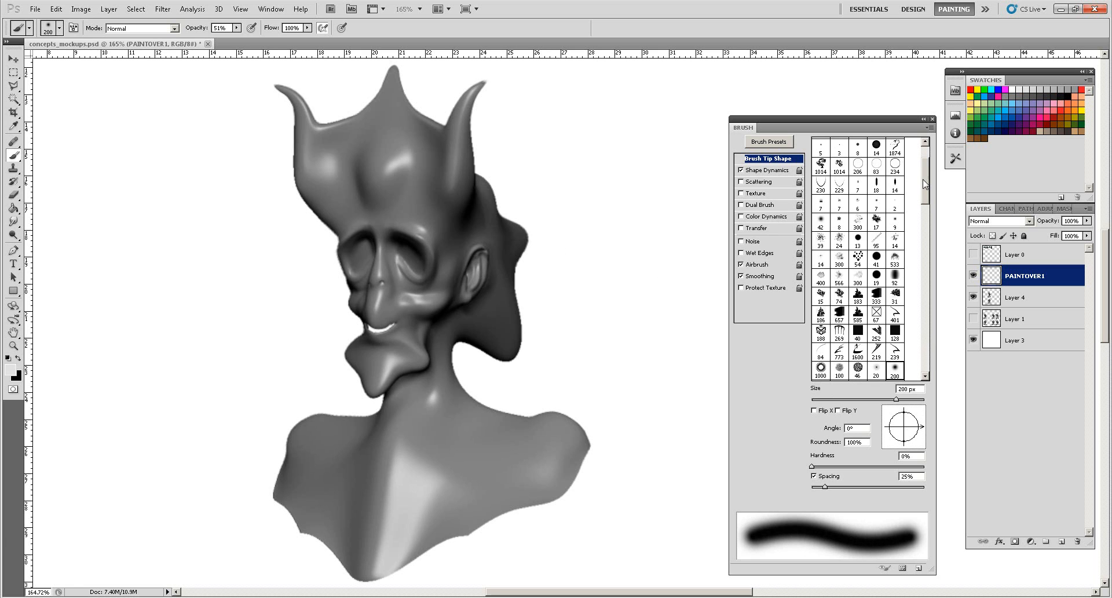
drag(923, 183, 927, 166)
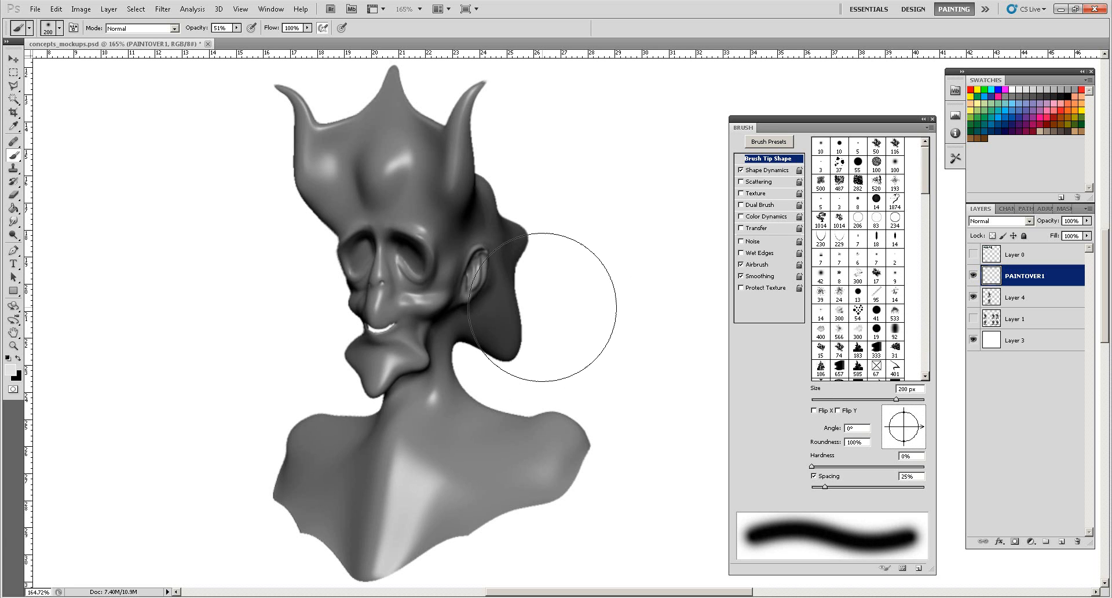
key(bracketleft)
key(bracketleft)
key(bracketleft)
key(bracketleft)
key(bracketleft)
key(bracketleft)
key(bracketleft)
key(bracketleft)
key(bracketleft)
key(bracketleft)
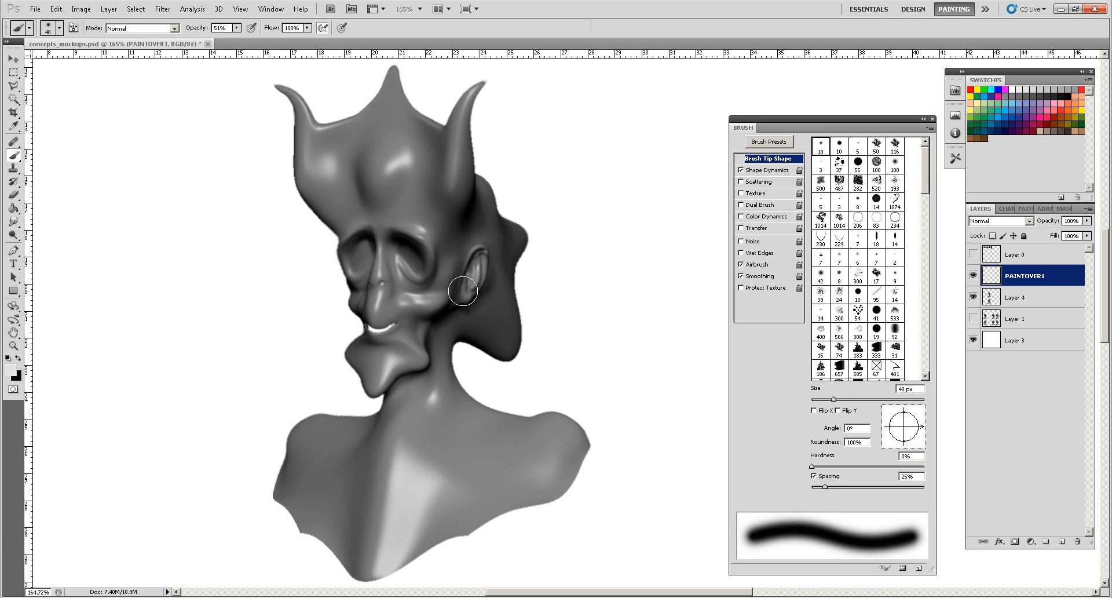
click(496, 311)
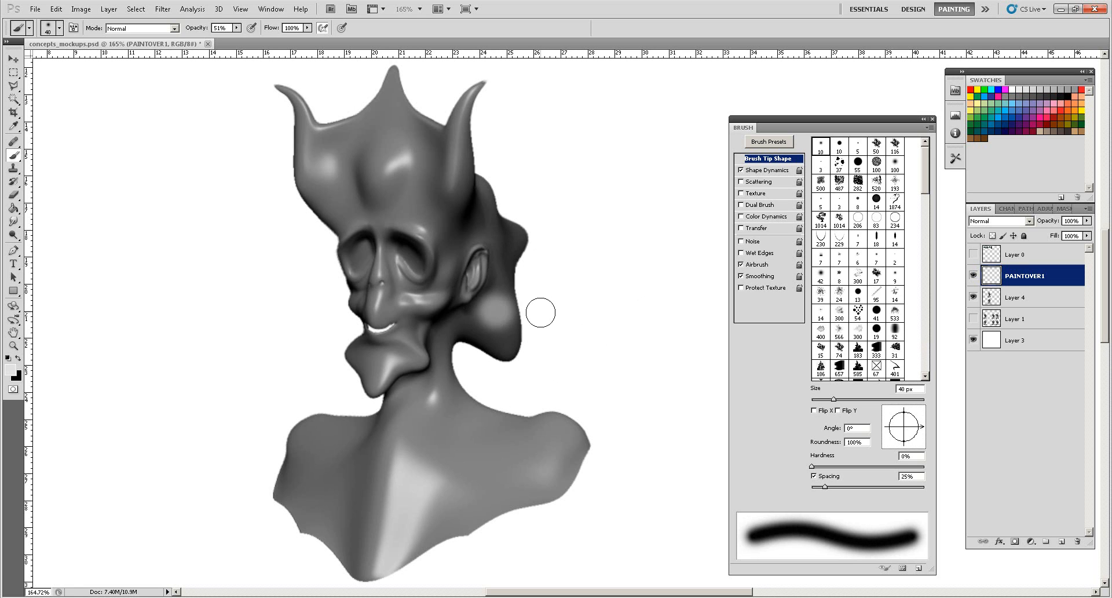
key(ctrl+z)
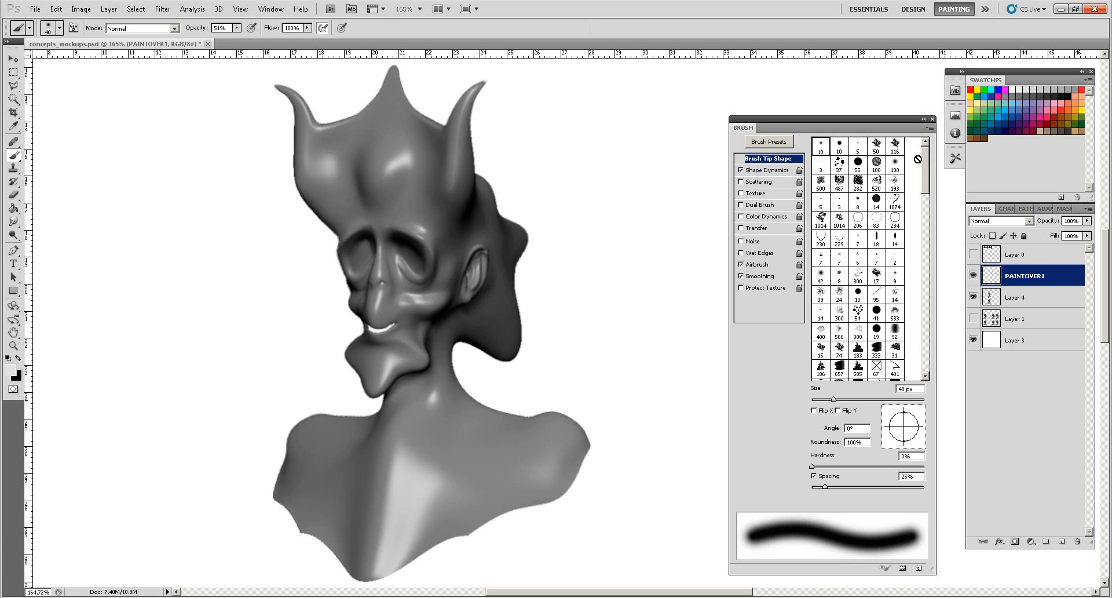
Paint a light grey disc in each of the horned head's eye sockets with a hard round brush at 30 px
click(839, 146)
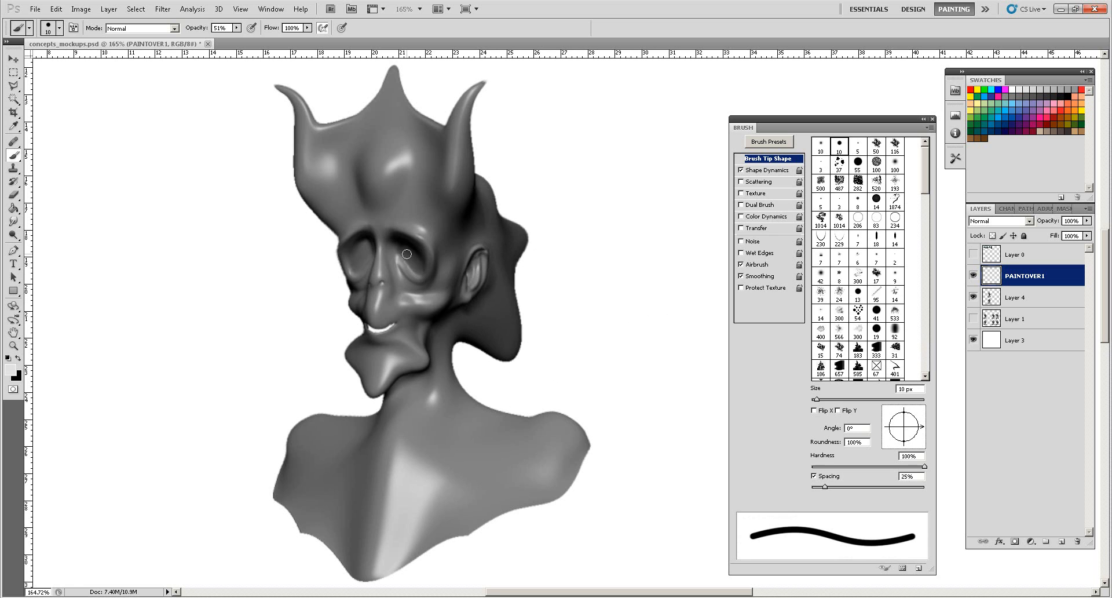
key(bracketright)
key(bracketright)
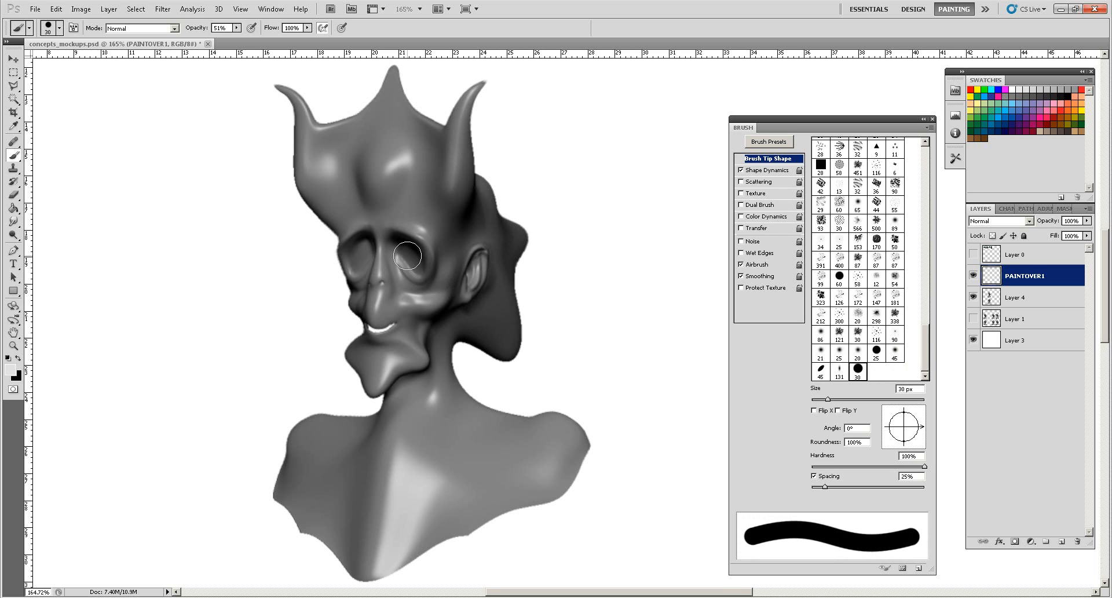
click(407, 256)
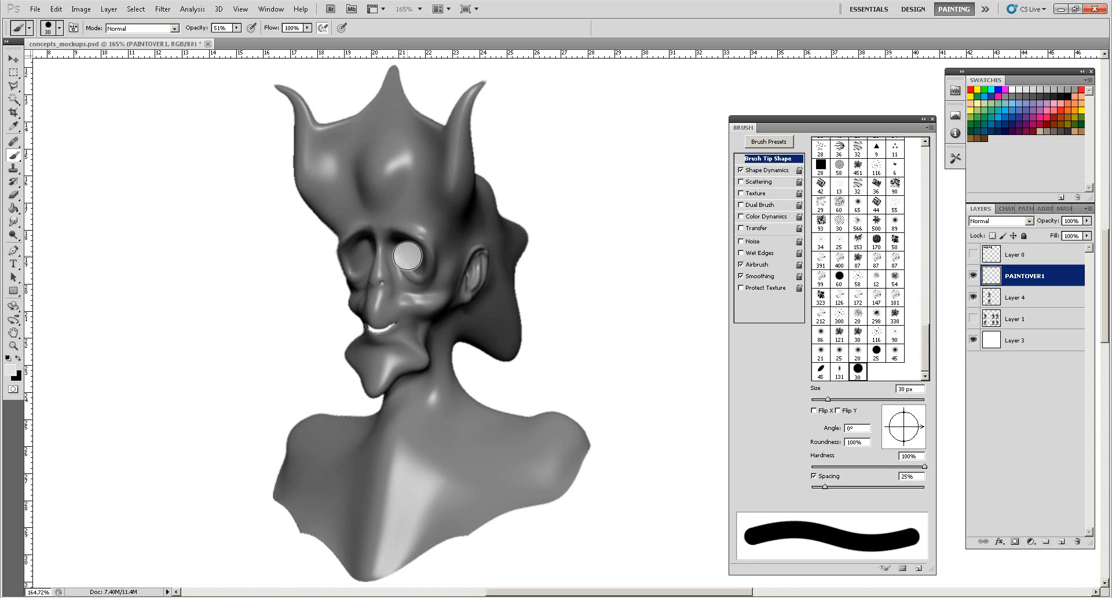
click(357, 257)
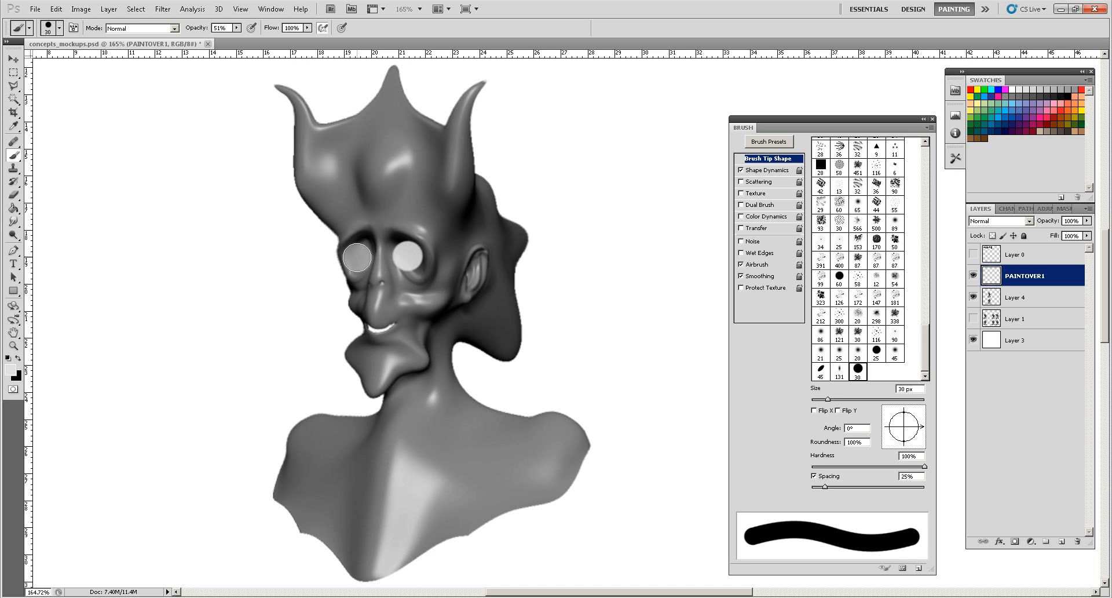
click(407, 256)
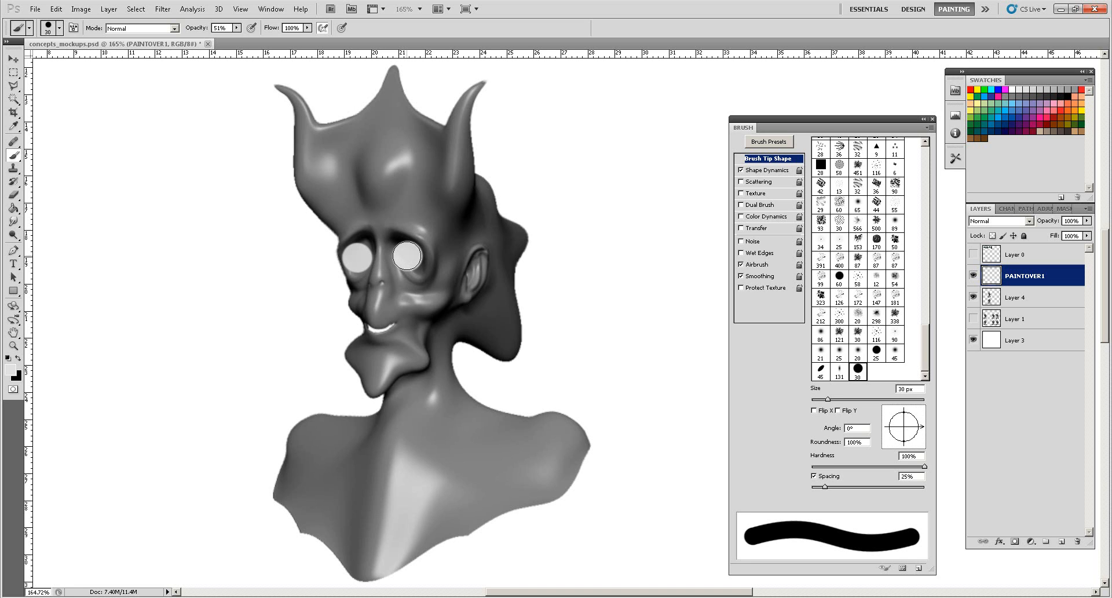
Try a 30 px light grey dab on the horned head's earlobe, and undo it
key(ctrl+plus)
key(ctrl+plus)
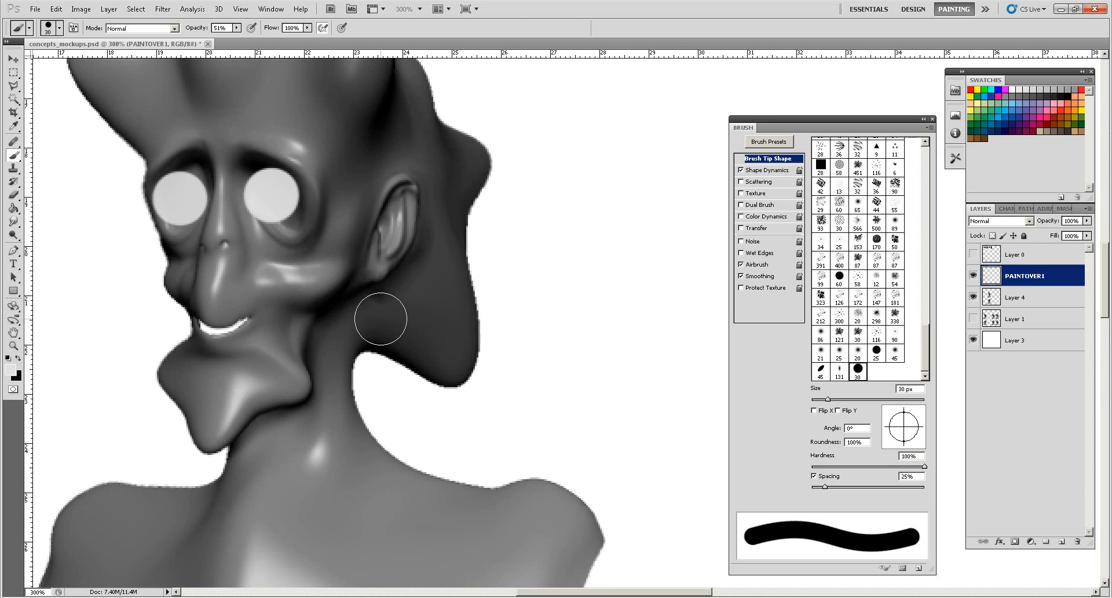
click(376, 278)
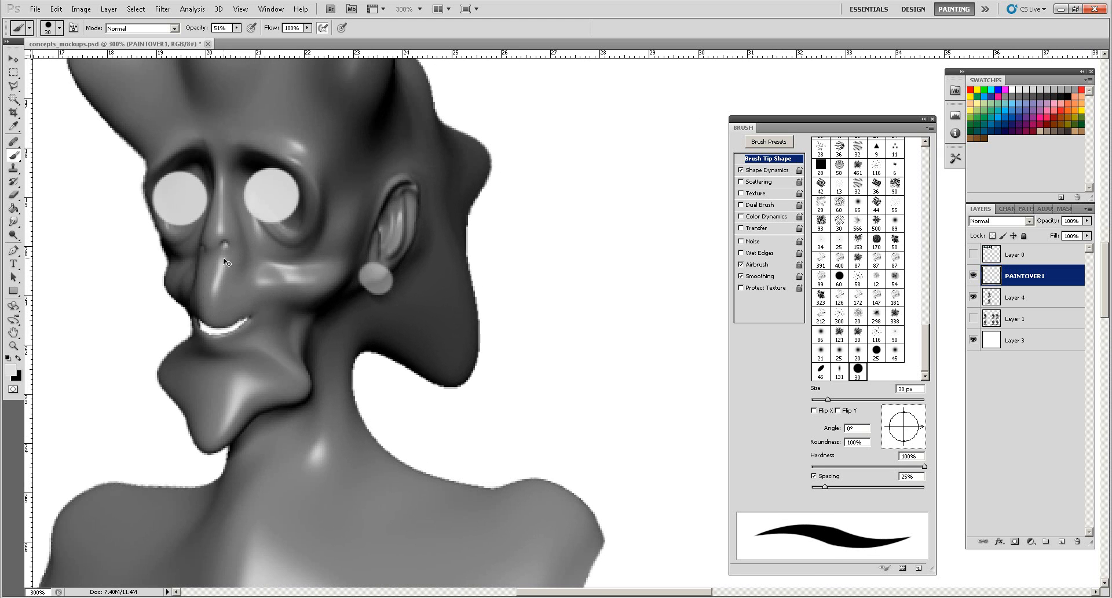
key(ctrl+z)
Smudge both light grey eye discs into drooping shapes that follow the eye sockets, using a smaller smudge brush
click(12, 221)
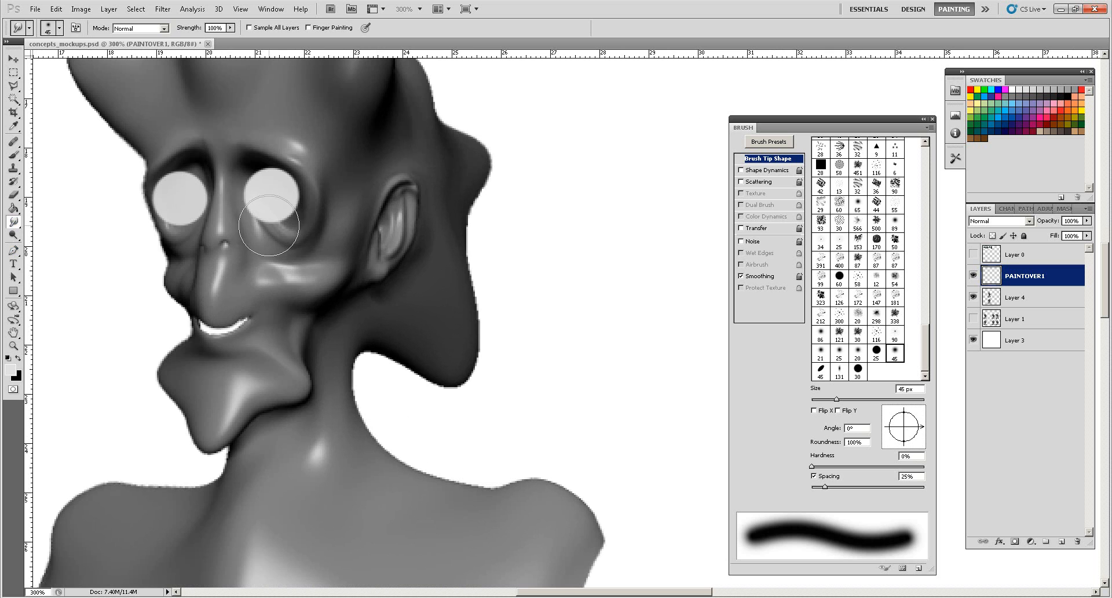
mouse_move(268, 216)
mouse_down()
mouse_move(283, 211)
mouse_move(287, 224)
mouse_move(294, 210)
mouse_move(260, 211)
mouse_move(247, 196)
mouse_move(269, 214)
mouse_up()
key(bracketleft)
key(bracketleft)
key(bracketleft)
mouse_move(186, 219)
mouse_down()
mouse_move(196, 213)
mouse_move(171, 226)
mouse_move(201, 205)
mouse_move(193, 210)
mouse_move(196, 182)
mouse_move(157, 181)
mouse_move(273, 168)
mouse_move(293, 187)
mouse_up()
mouse_move(171, 172)
mouse_down()
mouse_move(150, 199)
mouse_move(163, 226)
mouse_up()
Trim the edges of the light grey eye shapes with the Eraser at 6 px and return to the Brush tool
click(13, 195)
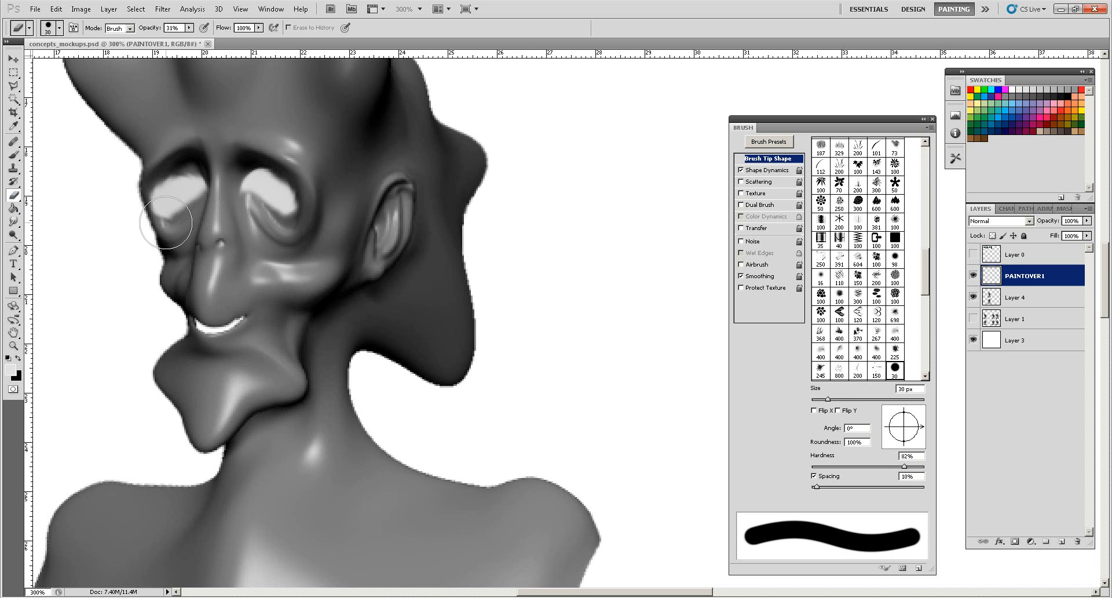
key(bracketleft)
key(bracketleft)
key(bracketleft)
key(bracketleft)
key(bracketleft)
key(bracketleft)
key(bracketleft)
key(bracketleft)
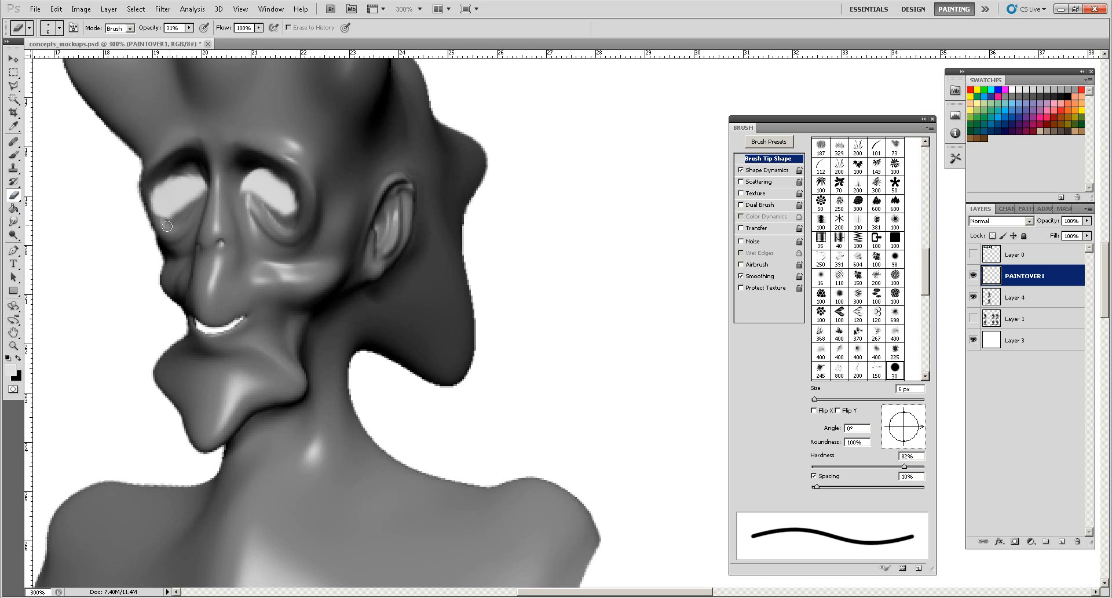
mouse_move(150, 215)
mouse_down()
mouse_move(157, 188)
mouse_move(200, 173)
mouse_up()
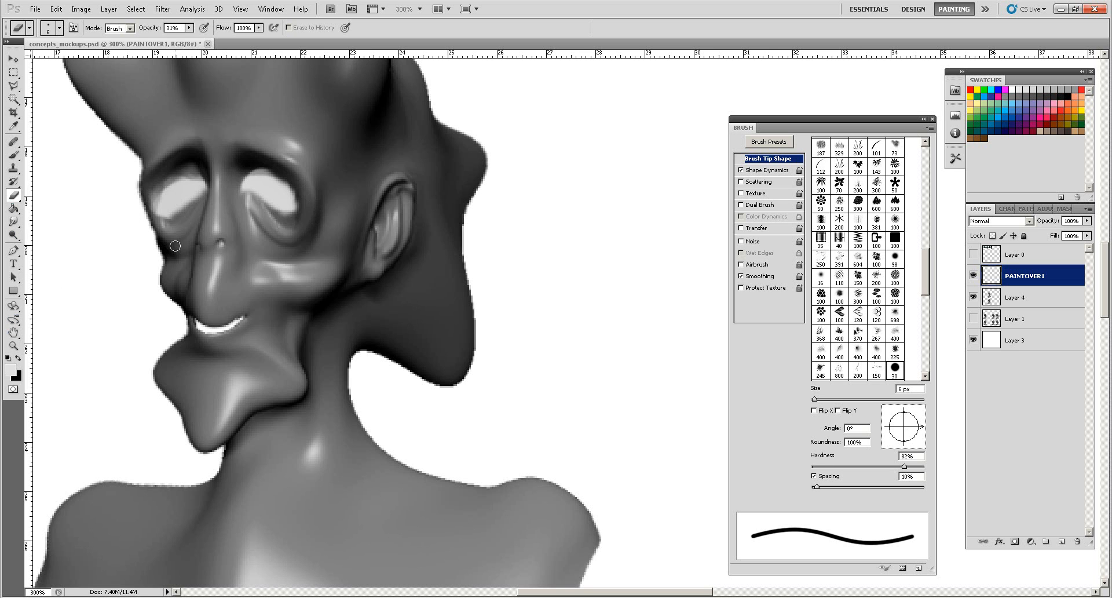
click(13, 155)
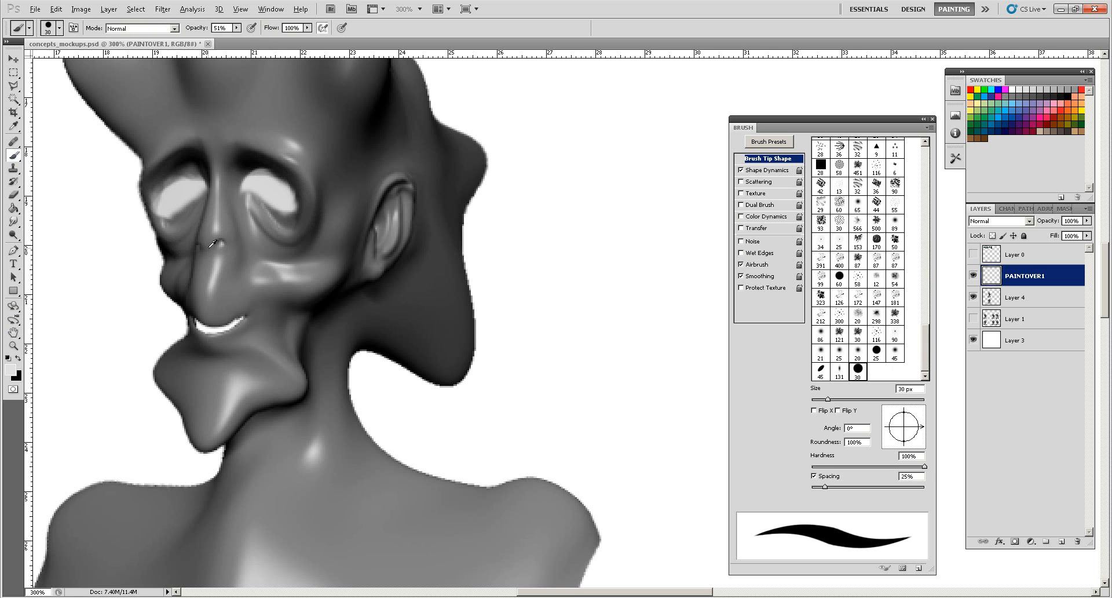
Paint a dark grey iris in each eye with an 8 px brush, using a tone sampled from the face
alt+click(185, 249)
scroll(185, 246, right, 1)
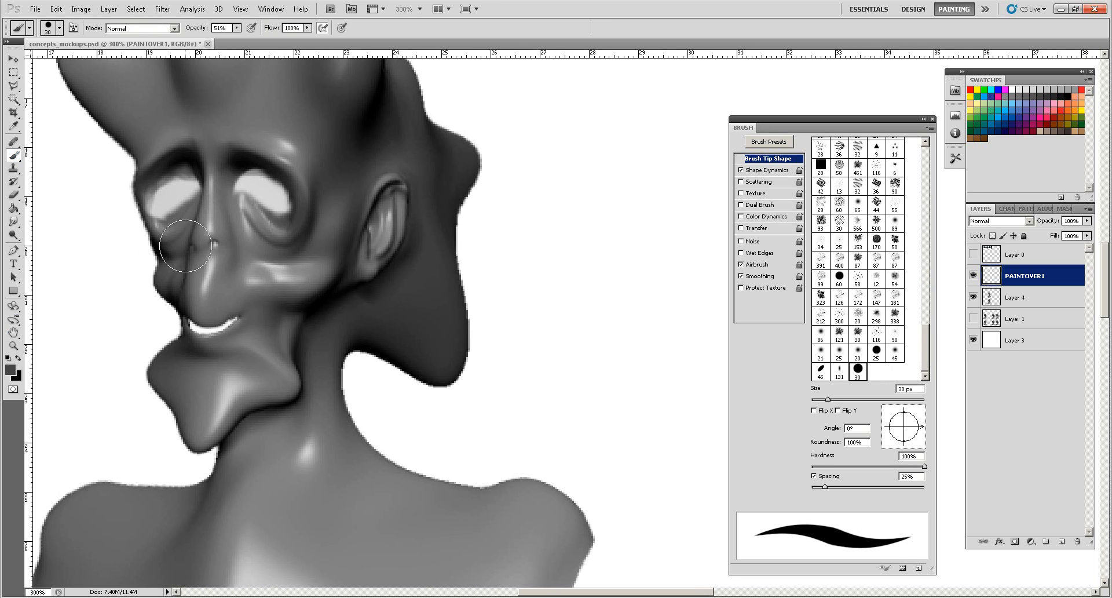
key(bracketleft)
key(bracketleft)
key(bracketleft)
key(bracketleft)
key(bracketleft)
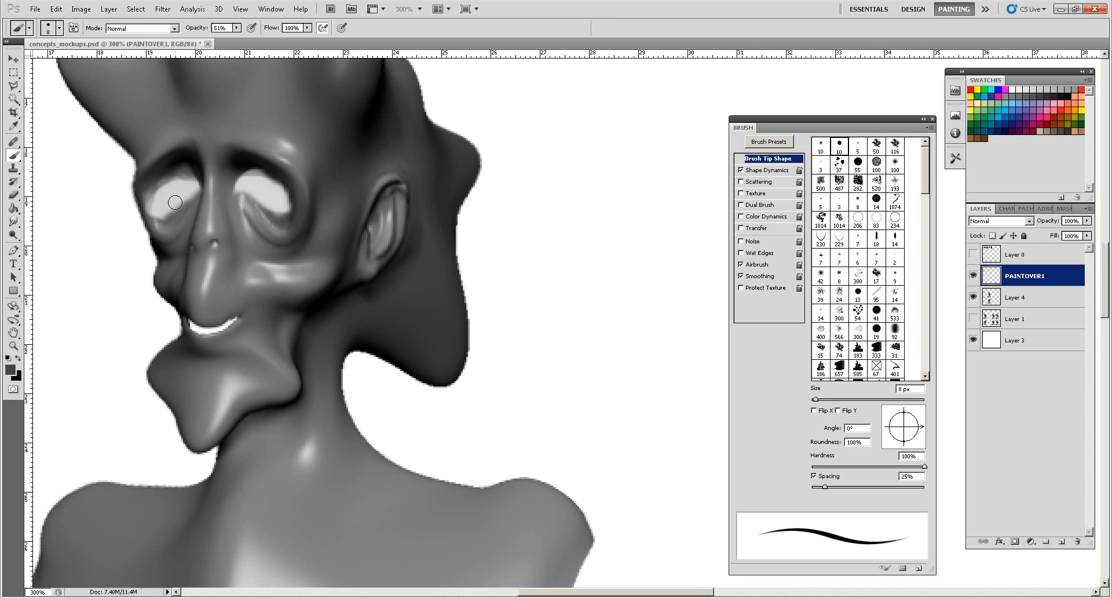
click(171, 194)
click(263, 188)
Clean up the edges of both eye shapes at 7 px and paint dark creases along the lower eyelids at 5 px
drag(240, 195, 280, 215)
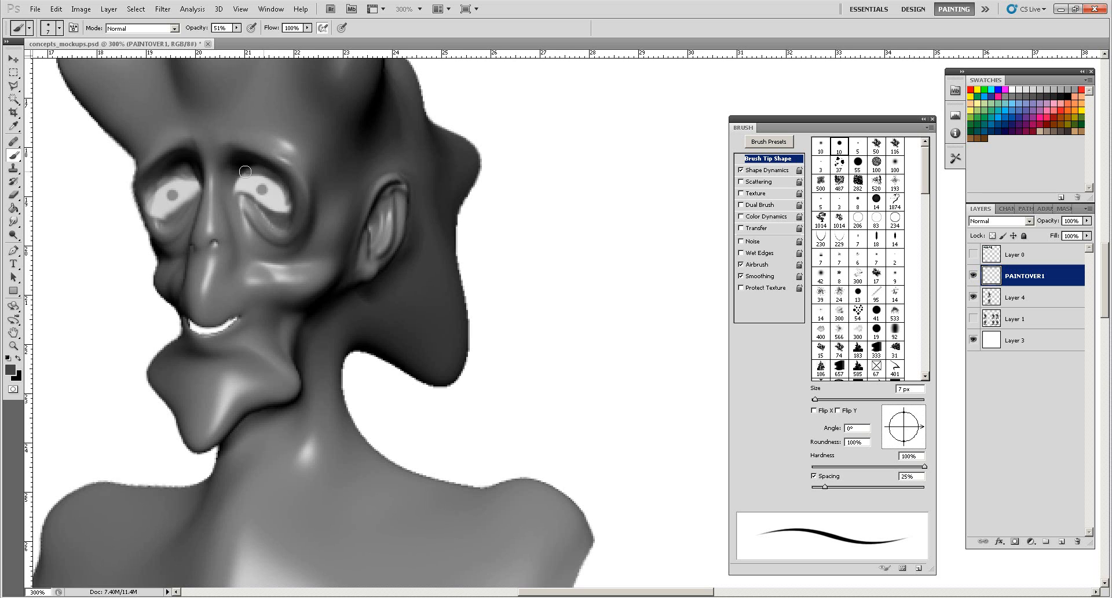
mouse_move(199, 173)
mouse_down()
mouse_move(154, 192)
mouse_move(147, 207)
mouse_move(161, 221)
mouse_up()
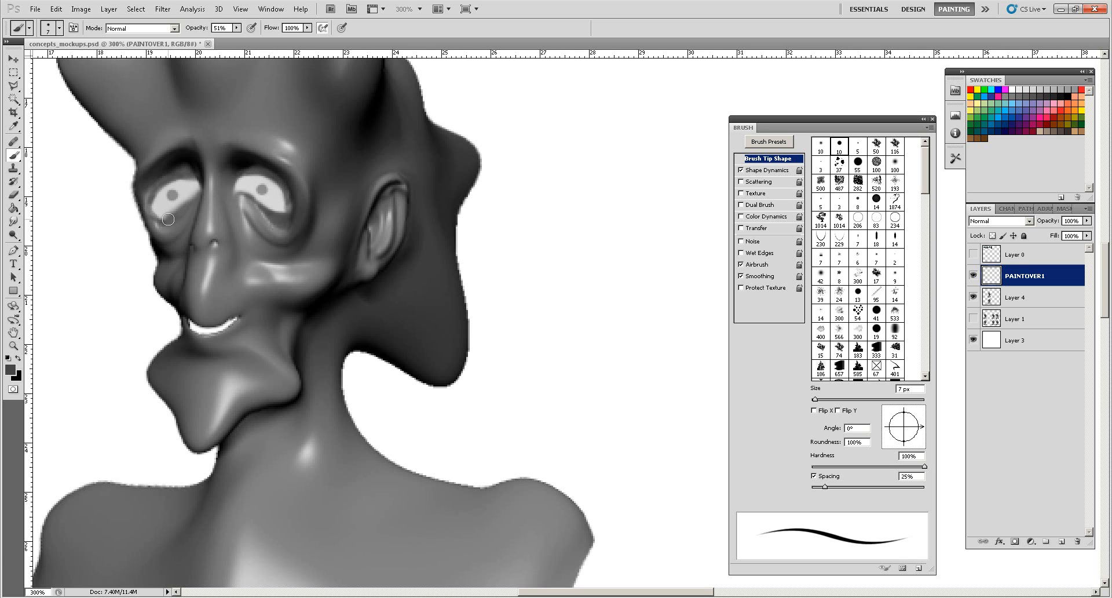
key(bracketleft)
key(bracketleft)
alt+click(191, 199)
drag(184, 207, 162, 220)
mouse_move(245, 196)
mouse_down()
mouse_move(278, 215)
mouse_move(254, 225)
mouse_move(275, 233)
mouse_up()
drag(240, 199, 268, 226)
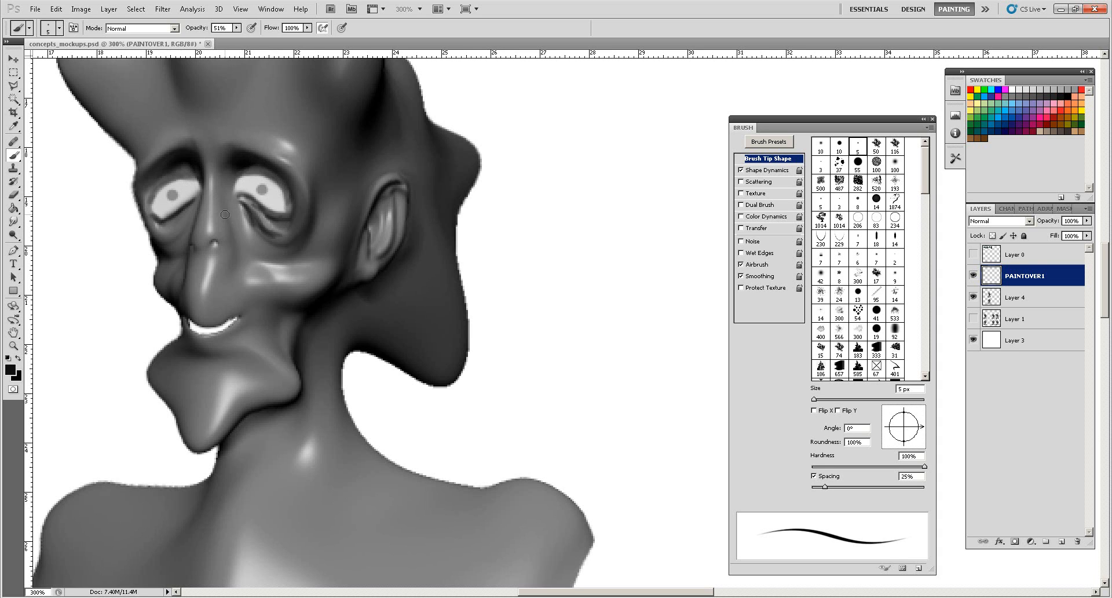
Paint the upper eyelid lines and the folds of the bags around both eyes with the 5 px brush
drag(195, 203, 169, 240)
drag(195, 178, 147, 203)
mouse_move(237, 176)
mouse_down()
mouse_move(262, 178)
mouse_move(287, 206)
mouse_move(269, 180)
mouse_move(244, 173)
mouse_up()
mouse_move(292, 203)
mouse_down()
mouse_move(274, 181)
mouse_move(232, 176)
mouse_move(293, 191)
mouse_move(242, 168)
mouse_move(149, 187)
mouse_up()
alt+click(247, 218)
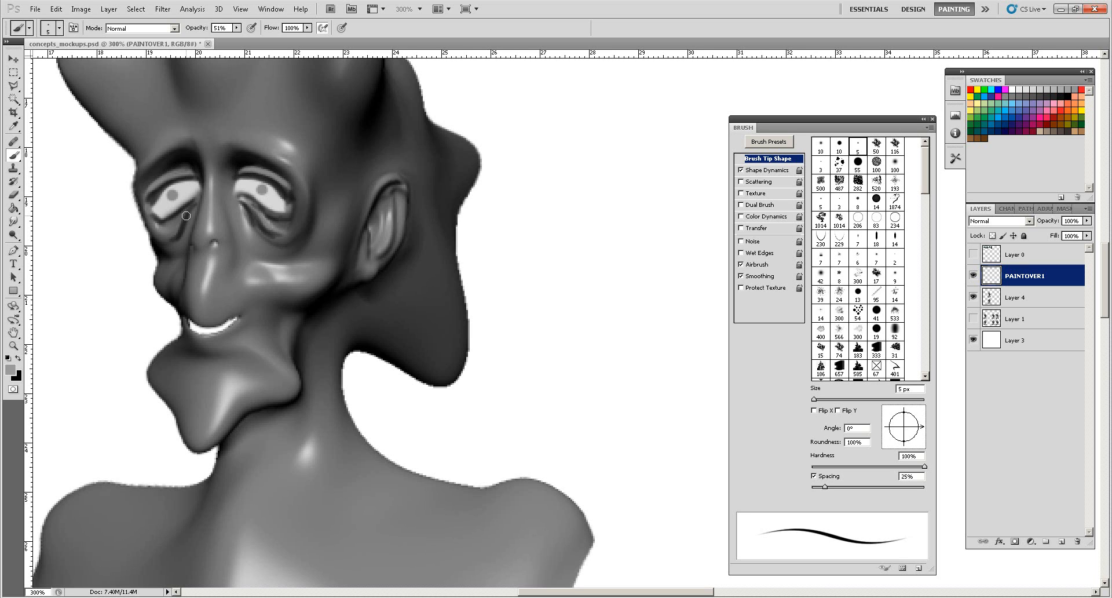
alt+click(276, 185)
Paint a light rounded form on the bridge of the nose and a dark line down the nose's side, using sampled greys
alt+click(213, 225)
drag(221, 233, 233, 247)
alt+click(257, 215)
drag(238, 245, 242, 300)
drag(238, 255, 247, 303)
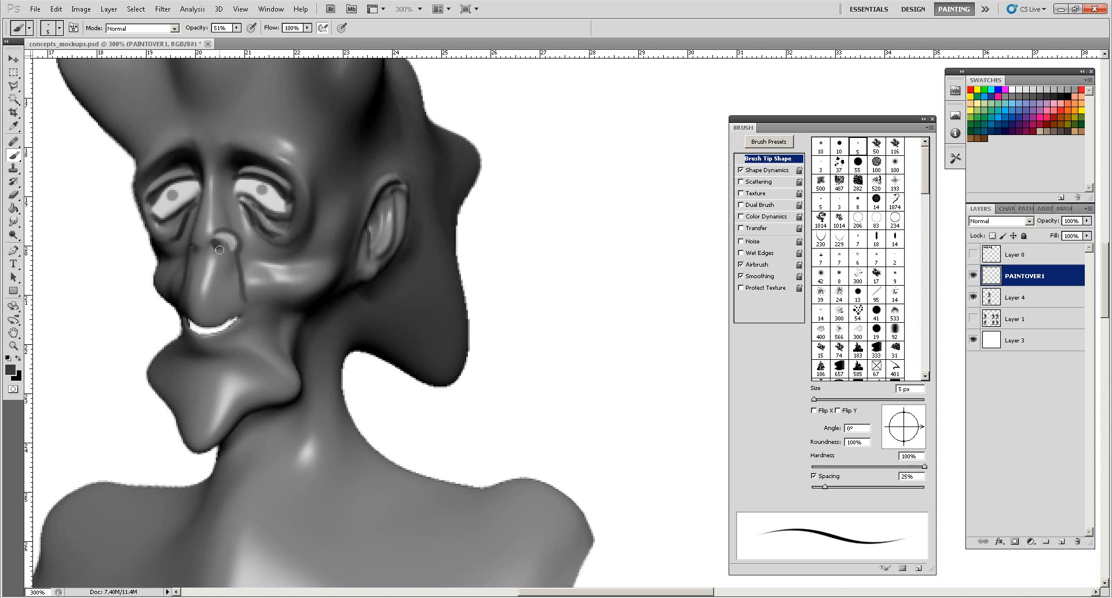
alt+click(231, 234)
Smudge the painted nose forms, eyelids and eye bags into the surrounding shading at 15 px and 100% strength
key(e)
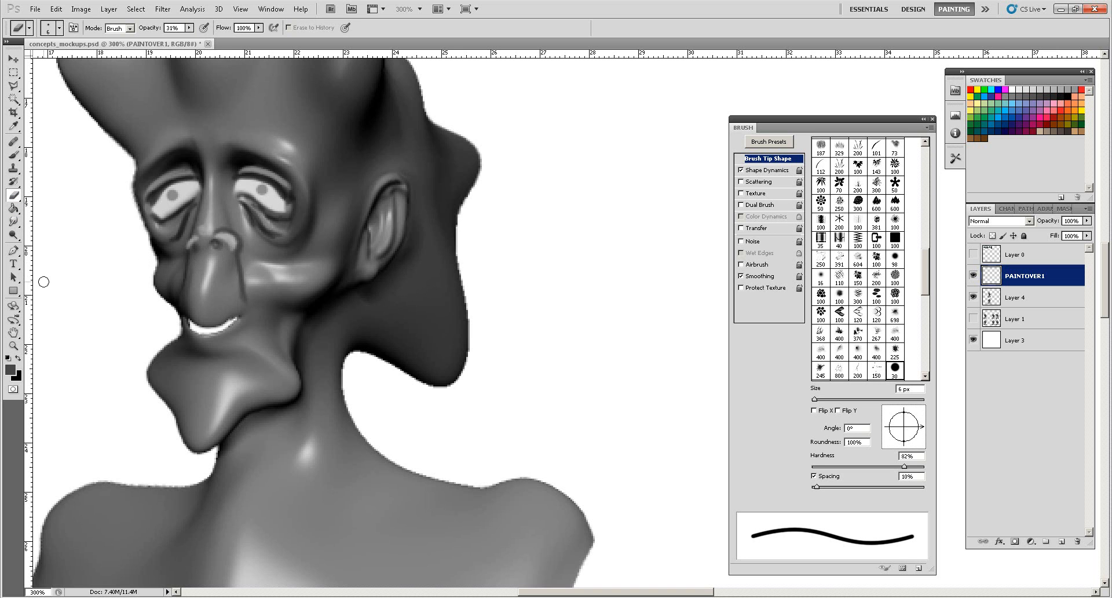
click(13, 222)
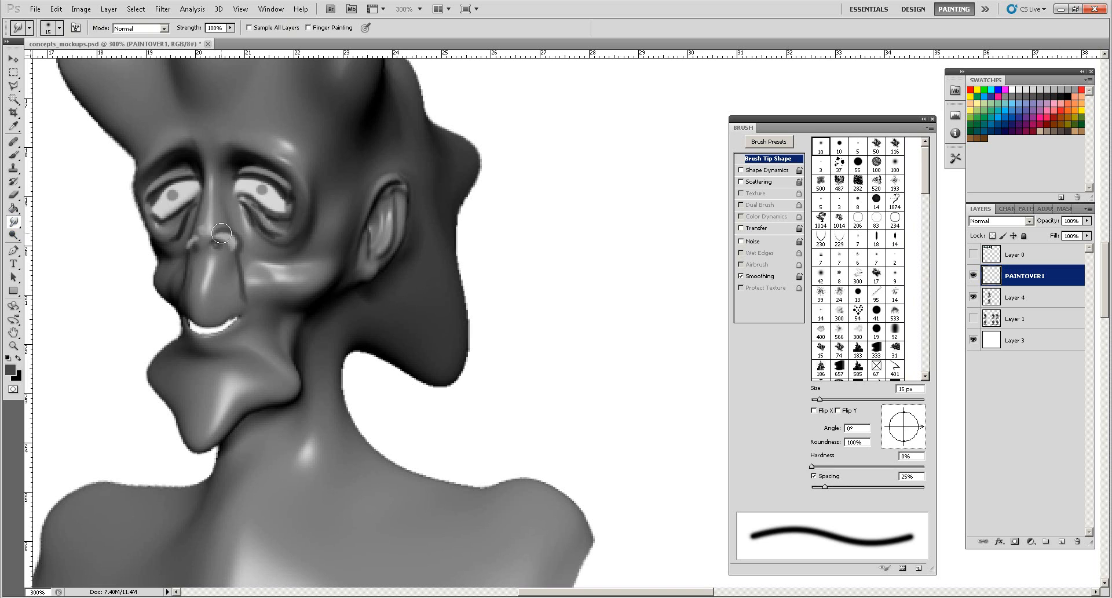
mouse_move(228, 236)
mouse_down()
mouse_move(237, 249)
mouse_move(191, 241)
mouse_move(250, 222)
mouse_move(243, 208)
mouse_move(283, 235)
mouse_move(274, 228)
mouse_move(292, 225)
mouse_move(289, 189)
mouse_move(247, 176)
mouse_move(279, 184)
mouse_move(286, 195)
mouse_move(273, 198)
mouse_up()
mouse_move(185, 189)
mouse_down()
mouse_move(184, 178)
mouse_move(153, 201)
mouse_move(182, 213)
mouse_move(194, 204)
mouse_move(174, 213)
mouse_move(174, 248)
mouse_up()
drag(247, 290, 238, 297)
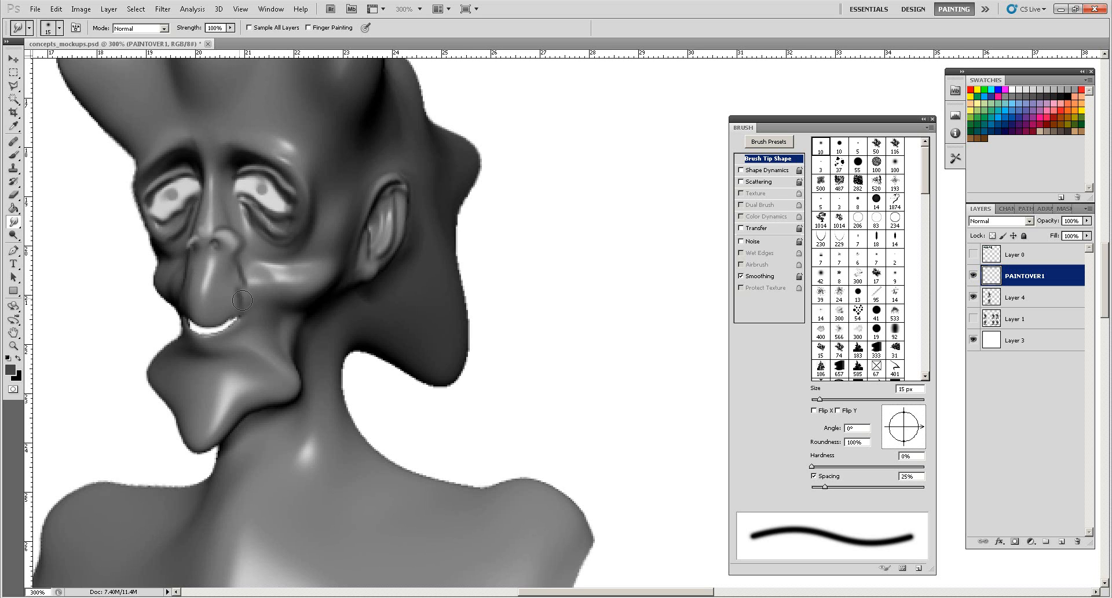
Paint a dark pupil inside each iris with the 5 px brush, using a dark grey sampled from the eyelid
click(14, 155)
alt+click(271, 174)
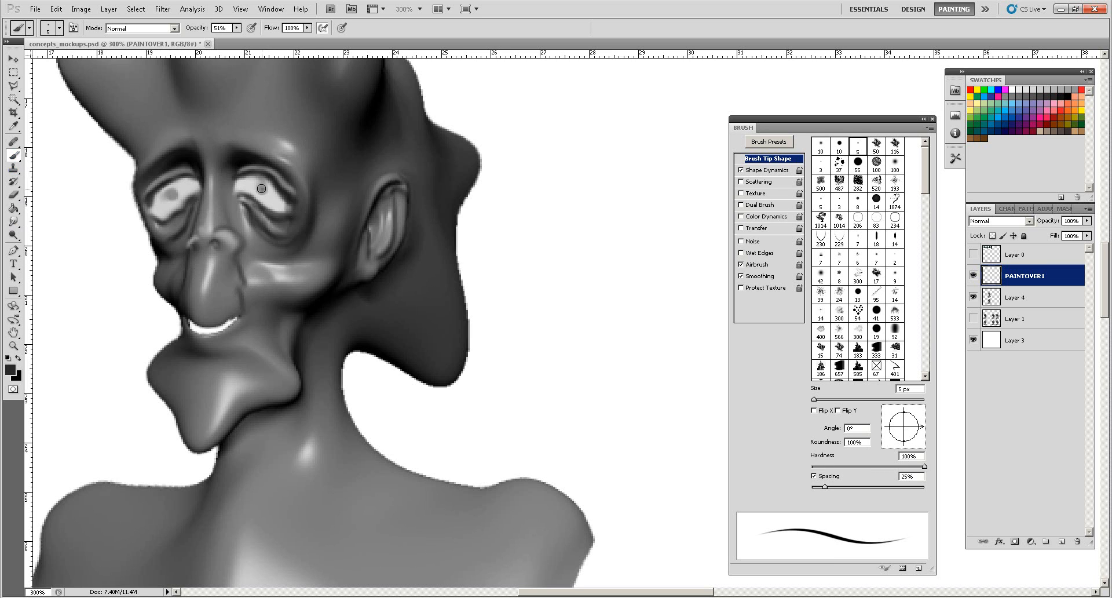
drag(262, 189, 260, 187)
drag(171, 195, 169, 197)
Shade the eyeballs along the upper and lower eyelids with the dark brush at 22% opacity and 8 px
click(237, 28)
drag(237, 38, 215, 49)
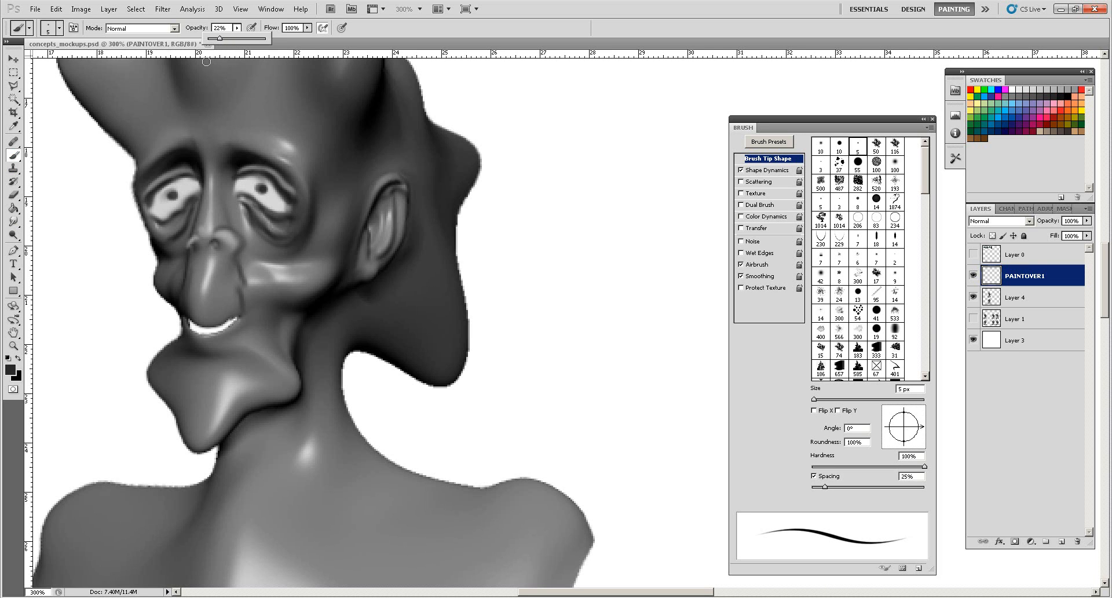
key(bracketright)
key(bracketright)
key(bracketright)
mouse_move(168, 212)
mouse_down()
mouse_move(182, 204)
mouse_move(156, 212)
mouse_up()
drag(239, 192, 277, 209)
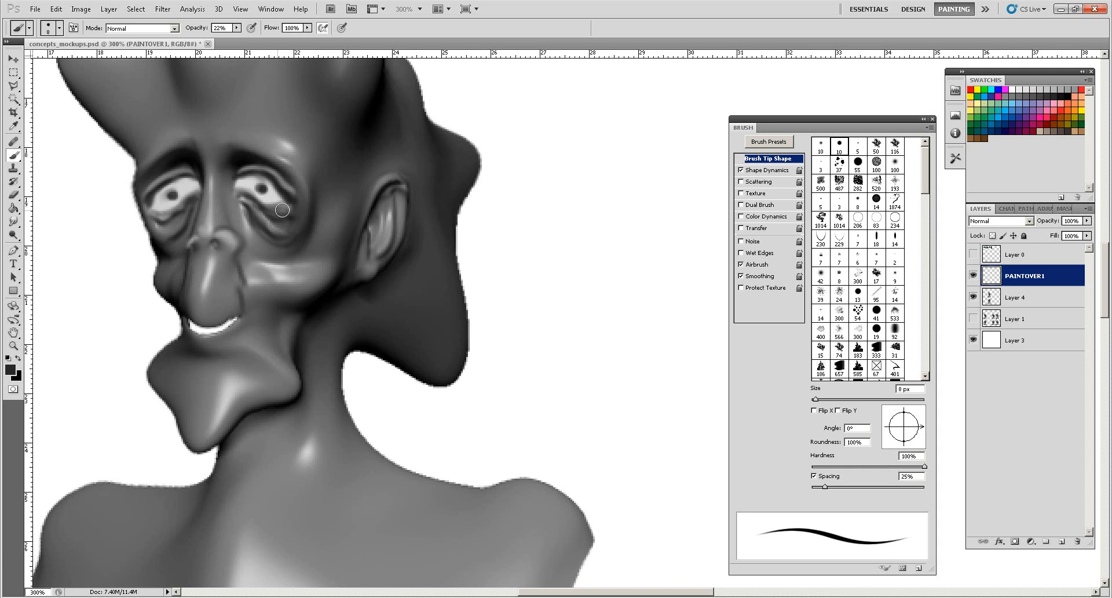
drag(251, 176, 265, 179)
drag(190, 182, 155, 199)
Add small white highlights to the eyes with a 2 px brush at 90% opacity
alt+click(79, 237)
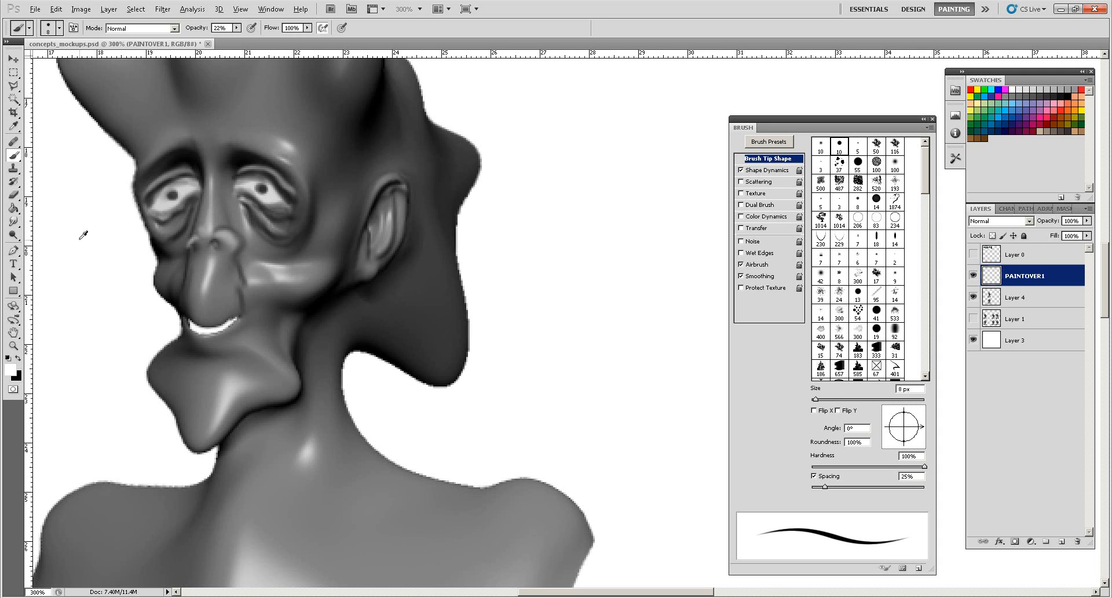
key(bracketleft)
key(bracketleft)
key(bracketleft)
key(bracketleft)
key(bracketleft)
key(bracketleft)
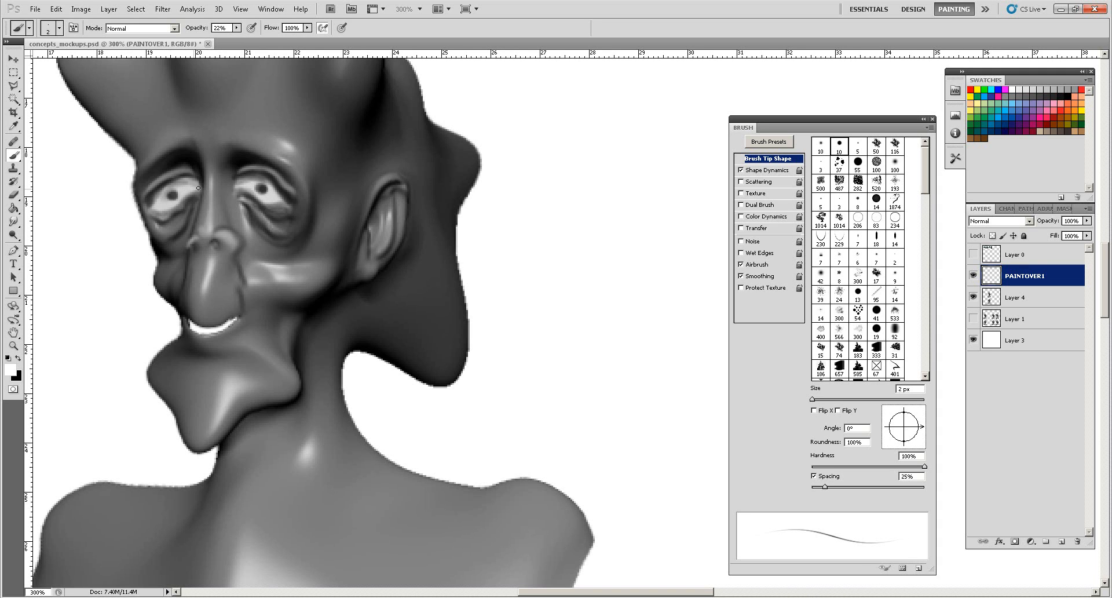
click(236, 28)
drag(239, 38, 279, 39)
click(197, 189)
Create a new layer above PAINTOVER1 and paint the first white hairs on the chin, raising the brush opacity to 100%
click(1088, 210)
click(1002, 221)
click(652, 198)
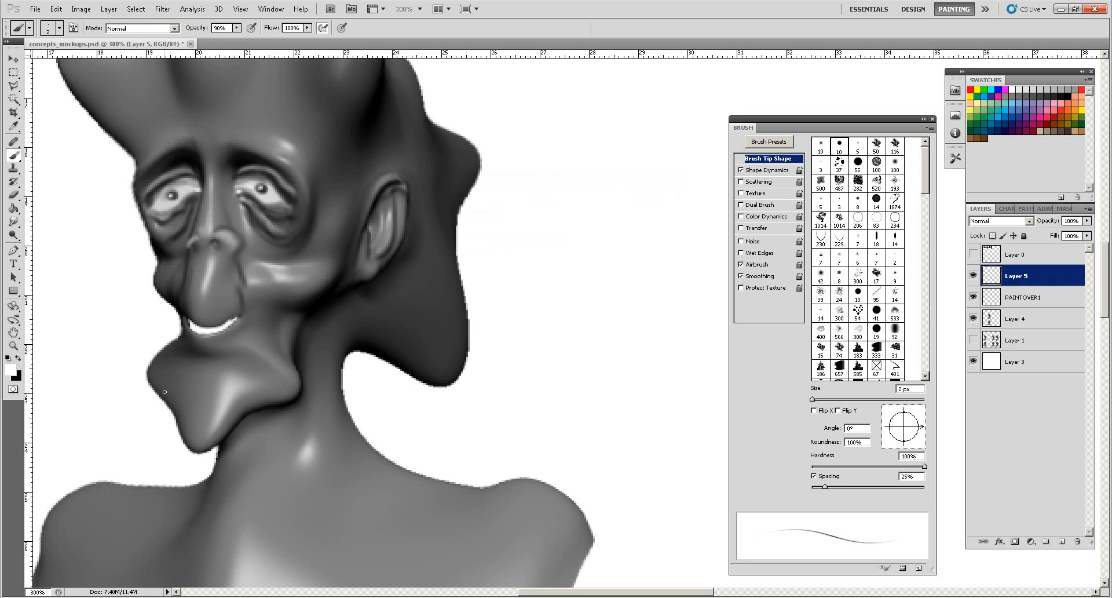
mouse_move(158, 361)
mouse_down()
mouse_move(155, 390)
mouse_move(165, 395)
mouse_move(175, 372)
mouse_move(173, 397)
mouse_up()
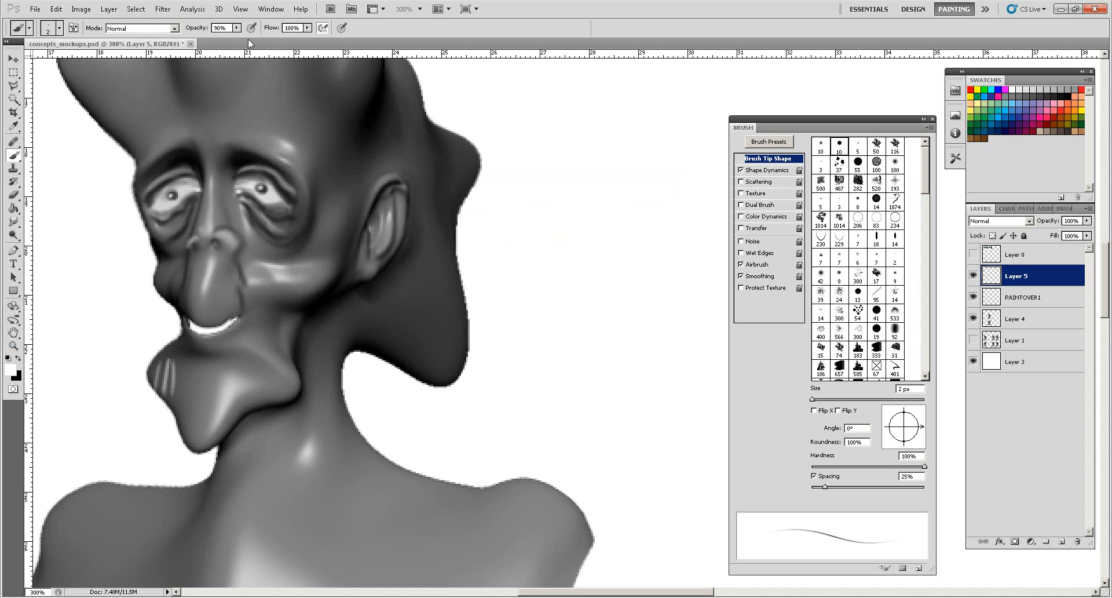
click(236, 27)
drag(239, 38, 245, 39)
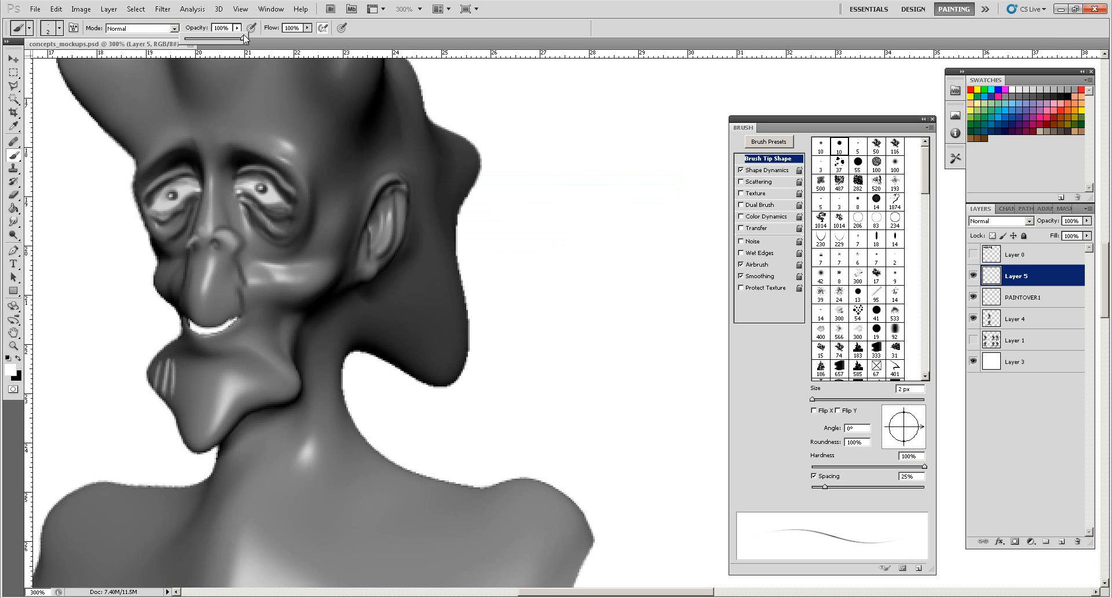
click(174, 351)
drag(176, 356, 169, 374)
Cover the upper chin with a fringe of fine white beard hairs using the hard round brush at 2 px
click(821, 203)
click(838, 146)
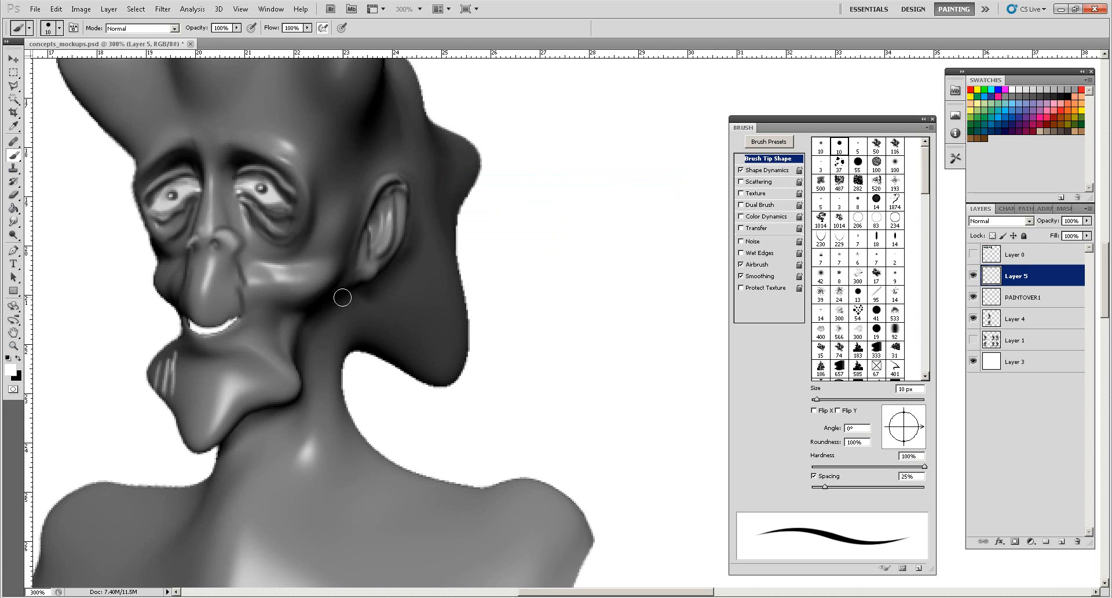
key(bracketleft)
key(bracketleft)
key(bracketleft)
key(bracketleft)
key(bracketleft)
key(bracketleft)
key(bracketleft)
key(bracketright)
key(bracketright)
key(bracketleft)
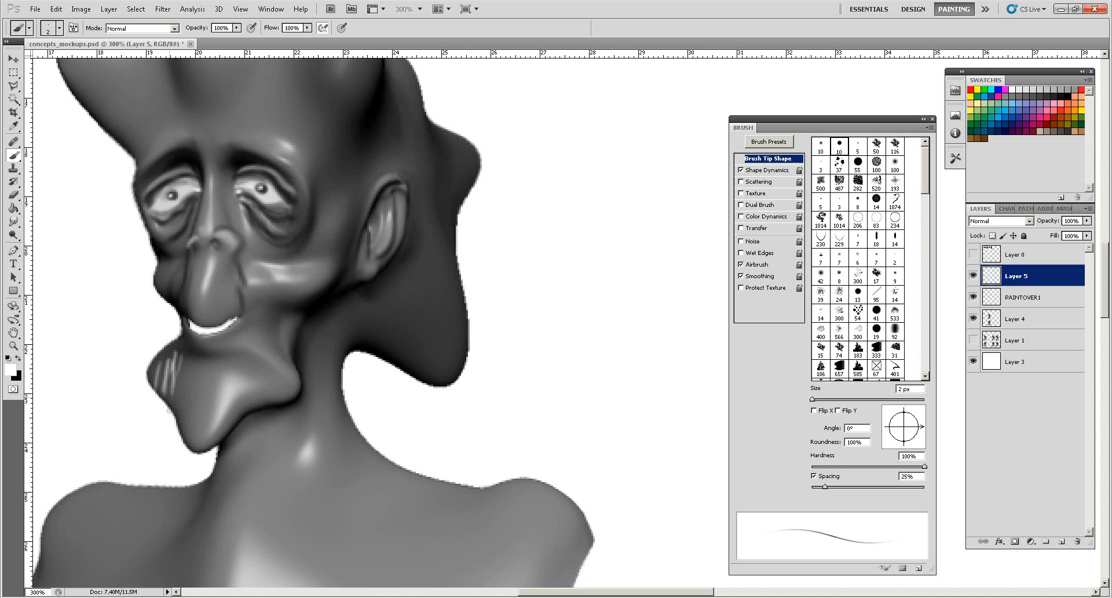
mouse_move(183, 359)
mouse_down()
mouse_move(168, 410)
mouse_move(155, 393)
mouse_move(183, 405)
mouse_move(187, 394)
mouse_up()
drag(201, 359, 197, 387)
drag(213, 362, 214, 392)
drag(237, 358, 227, 386)
mouse_move(248, 355)
mouse_down()
mouse_move(238, 389)
mouse_move(255, 384)
mouse_up()
mouse_move(270, 375)
mouse_down()
mouse_move(265, 393)
mouse_move(226, 395)
mouse_up()
drag(222, 355, 197, 404)
drag(194, 360, 182, 407)
drag(187, 360, 167, 404)
mouse_move(174, 357)
mouse_down()
mouse_move(155, 385)
mouse_move(149, 374)
mouse_move(164, 381)
mouse_up()
mouse_move(187, 350)
mouse_down()
mouse_move(166, 398)
mouse_move(190, 392)
mouse_up()
drag(201, 350, 214, 392)
mouse_move(209, 354)
mouse_down()
mouse_move(231, 386)
mouse_move(261, 384)
mouse_up()
drag(238, 350, 270, 388)
drag(247, 351, 268, 392)
Paint a fine white moustache over the mouth and add dark grey hairs to it in a tone sampled from the cheek
mouse_move(188, 301)
mouse_down()
mouse_move(180, 316)
mouse_move(242, 320)
mouse_move(192, 328)
mouse_move(237, 308)
mouse_up()
alt+click(175, 284)
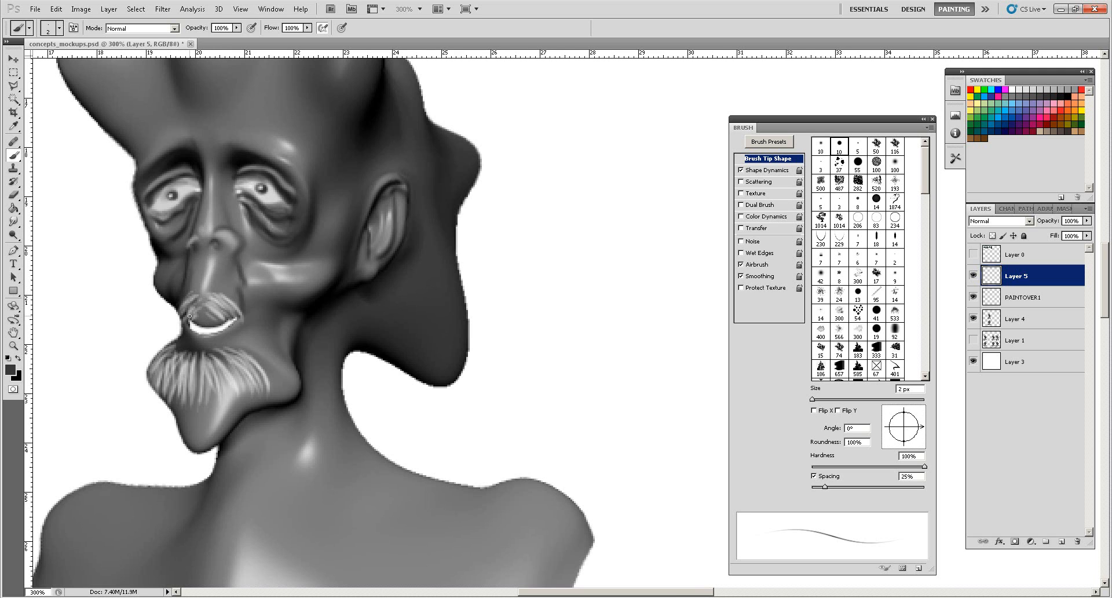
mouse_move(207, 305)
mouse_down()
mouse_move(221, 318)
mouse_move(236, 310)
mouse_up()
Paint dark grey hairs between the white beard strokes and past the chin's outer edge with the 2 px brush
drag(167, 365, 149, 402)
drag(153, 363, 141, 401)
drag(161, 363, 145, 399)
mouse_move(165, 366)
mouse_down()
mouse_move(150, 406)
mouse_move(164, 391)
mouse_up()
drag(161, 397, 158, 408)
drag(184, 366, 168, 396)
drag(169, 403, 163, 414)
mouse_move(183, 372)
mouse_down()
mouse_move(175, 393)
mouse_move(182, 382)
mouse_up()
drag(186, 383, 182, 402)
drag(194, 359, 186, 395)
drag(196, 364, 191, 405)
mouse_move(204, 360)
mouse_down()
mouse_move(196, 406)
mouse_move(210, 372)
mouse_up()
drag(223, 360, 221, 396)
mouse_move(244, 357)
mouse_down()
mouse_move(232, 391)
mouse_move(229, 376)
mouse_up()
drag(250, 376, 241, 388)
mouse_move(264, 355)
mouse_down()
mouse_move(250, 391)
mouse_move(255, 367)
mouse_up()
drag(273, 370, 234, 390)
drag(246, 353, 228, 371)
drag(256, 368, 226, 394)
drag(239, 360, 216, 394)
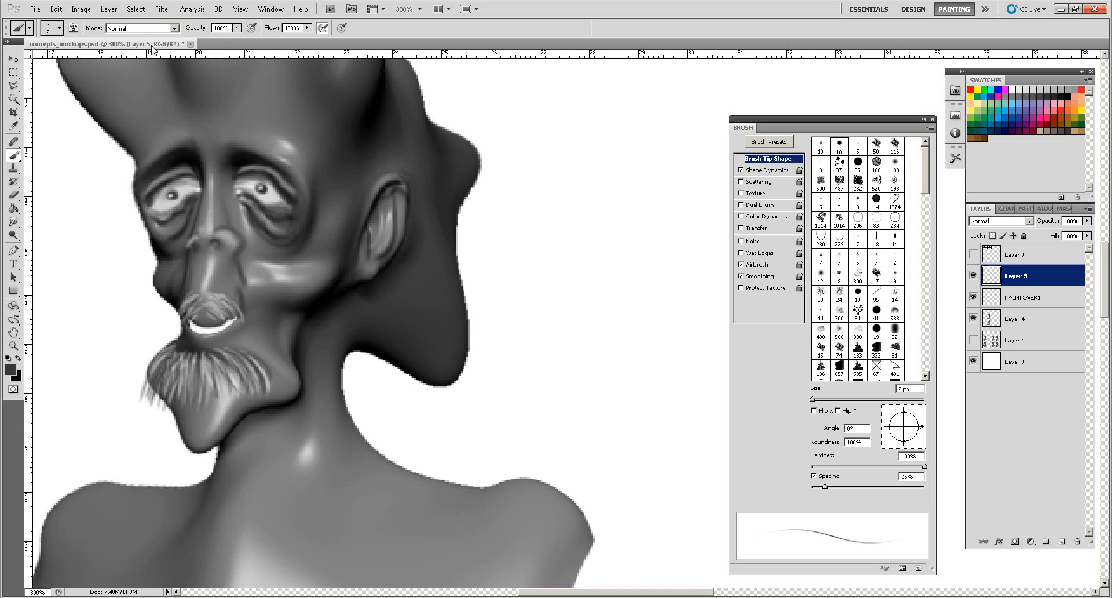
Give the hair layer a drop shadow with 2 px distance, 2 px size and 100% opacity, and return to the Brush tool
click(109, 10)
mouse_move(124, 68)
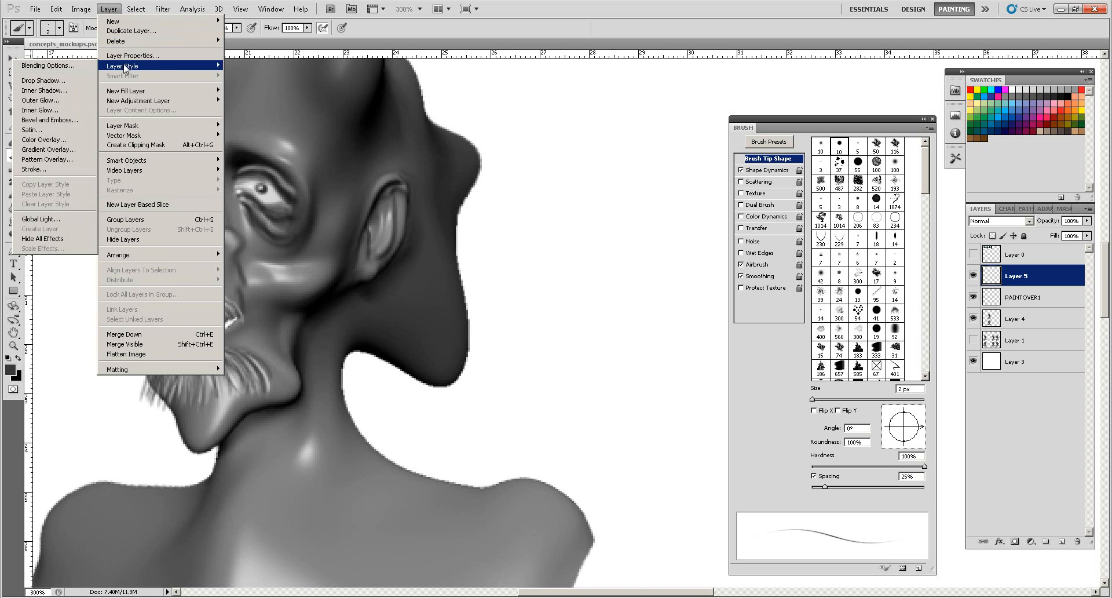
click(50, 81)
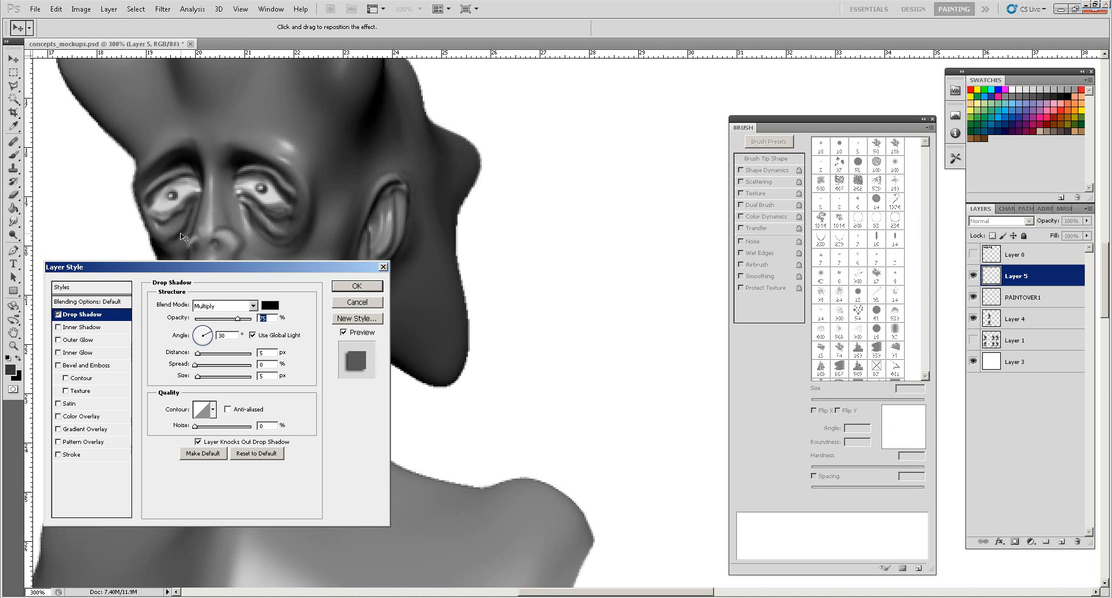
drag(203, 270, 508, 200)
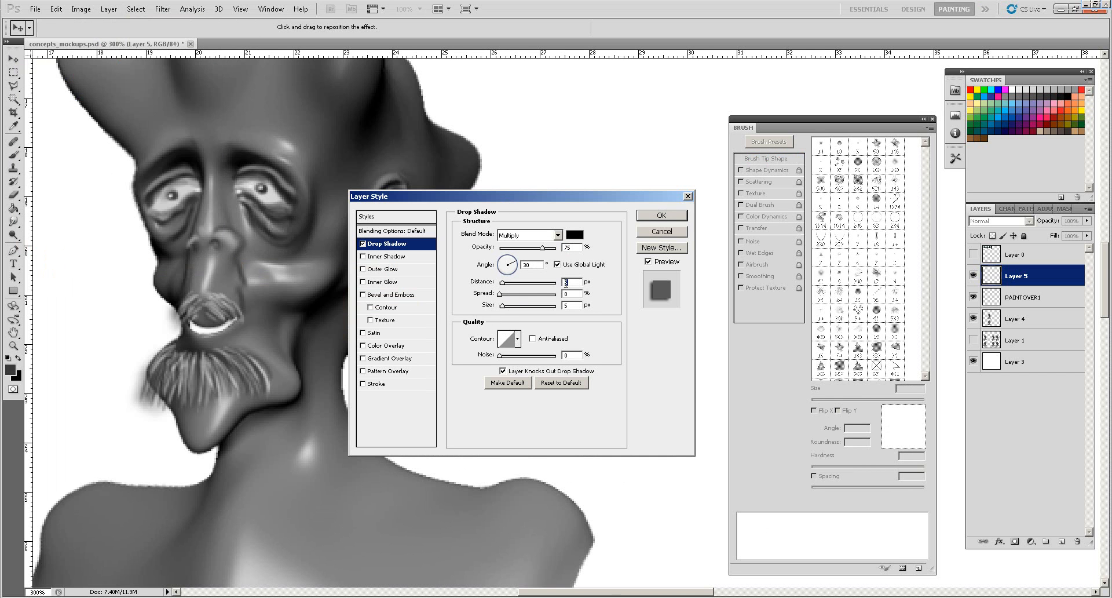
text(2)
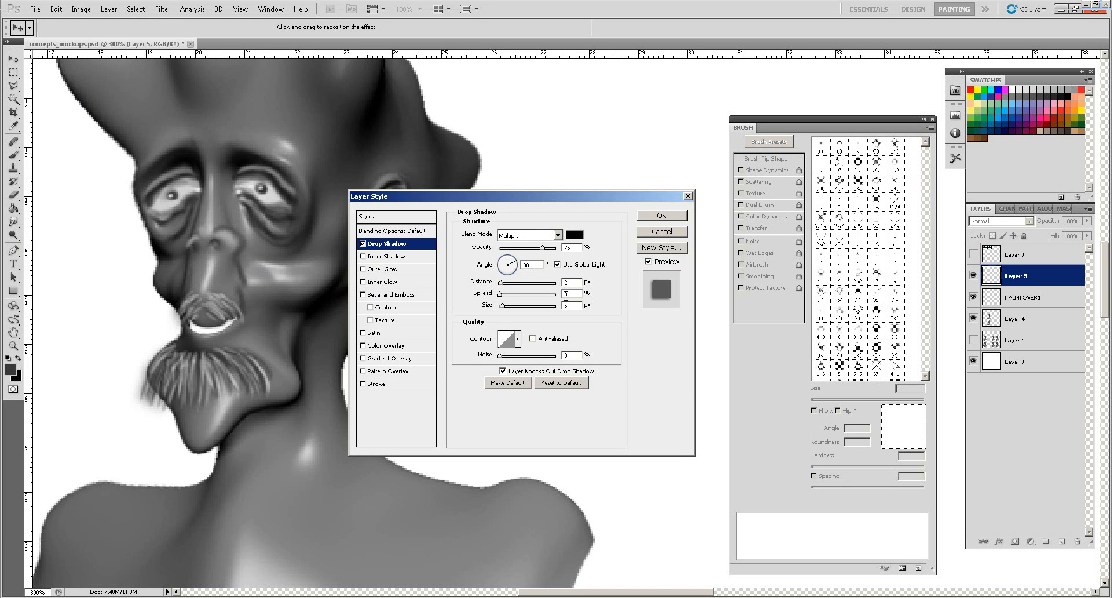
double_click(567, 303)
text(2)
drag(543, 248, 557, 248)
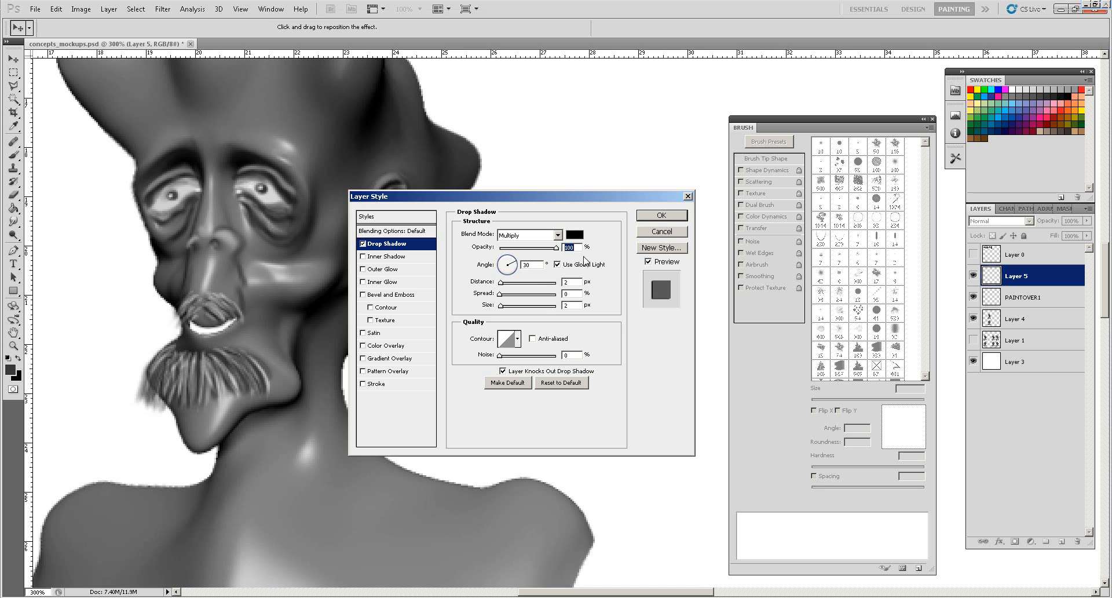
click(660, 216)
key(b)
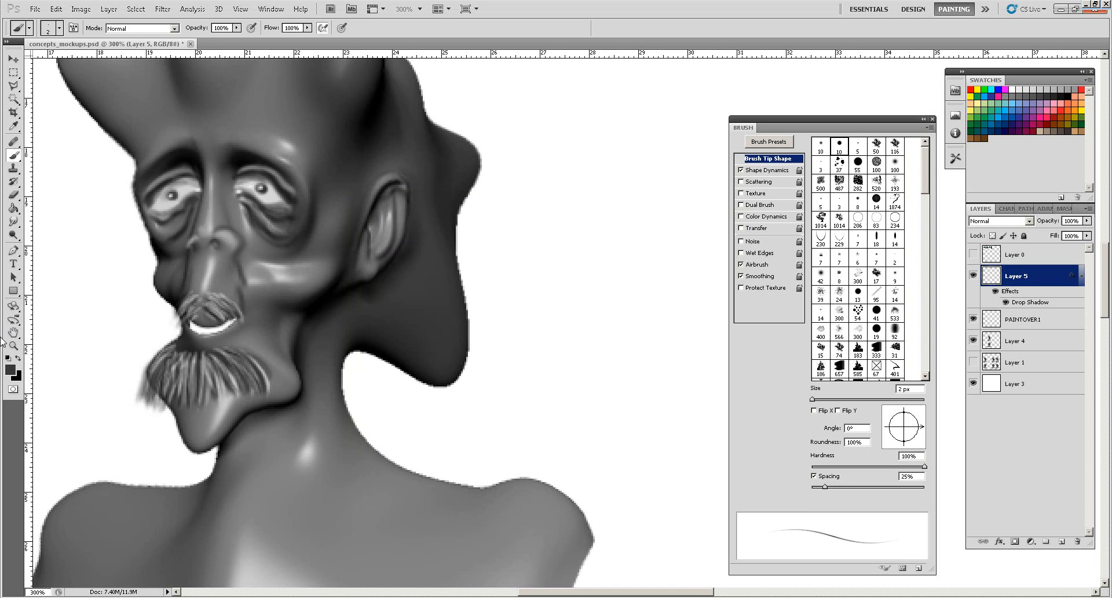
Reset the foreground colour to white and paint more fine hairs across the lower and outer parts of the beard
click(9, 358)
click(18, 359)
mouse_move(166, 361)
mouse_down()
mouse_move(157, 409)
mouse_move(137, 404)
mouse_move(170, 420)
mouse_up()
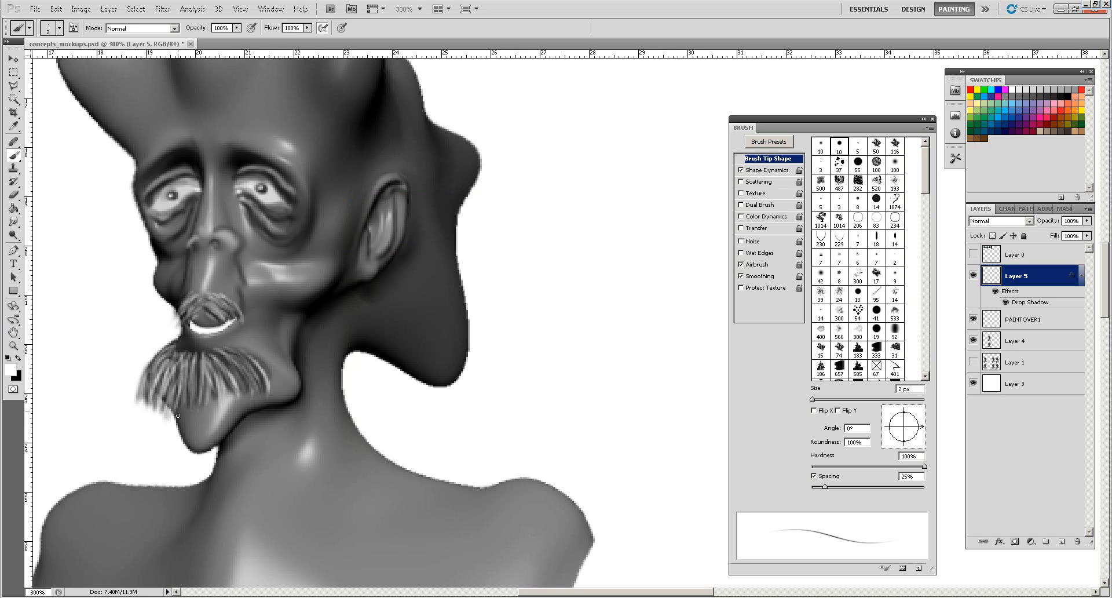
drag(188, 385, 189, 412)
drag(200, 382, 195, 407)
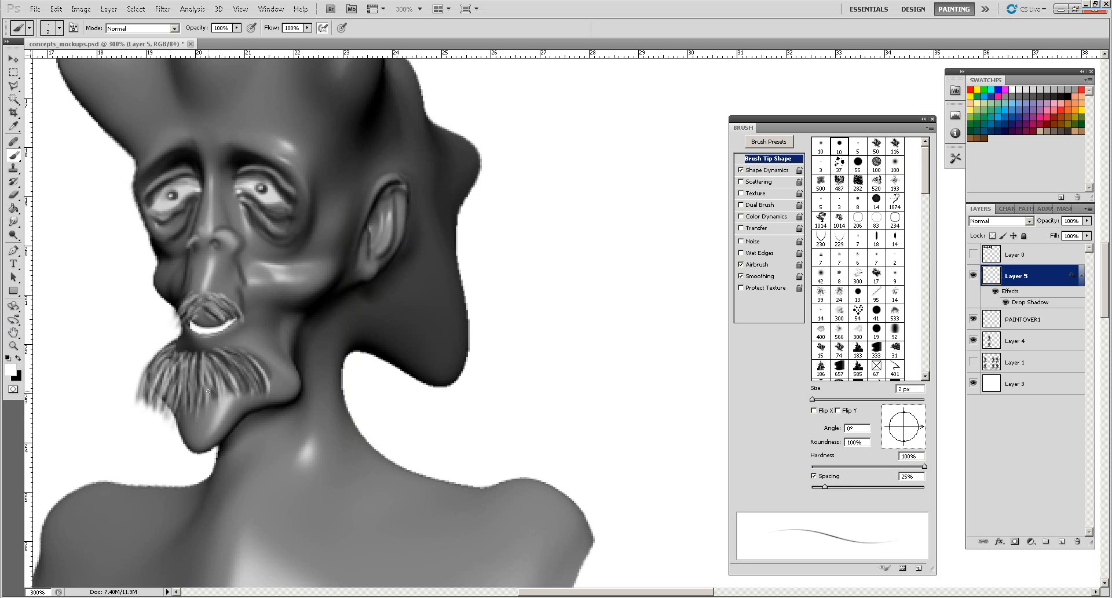
drag(230, 360, 235, 386)
drag(240, 351, 261, 390)
drag(258, 363, 271, 398)
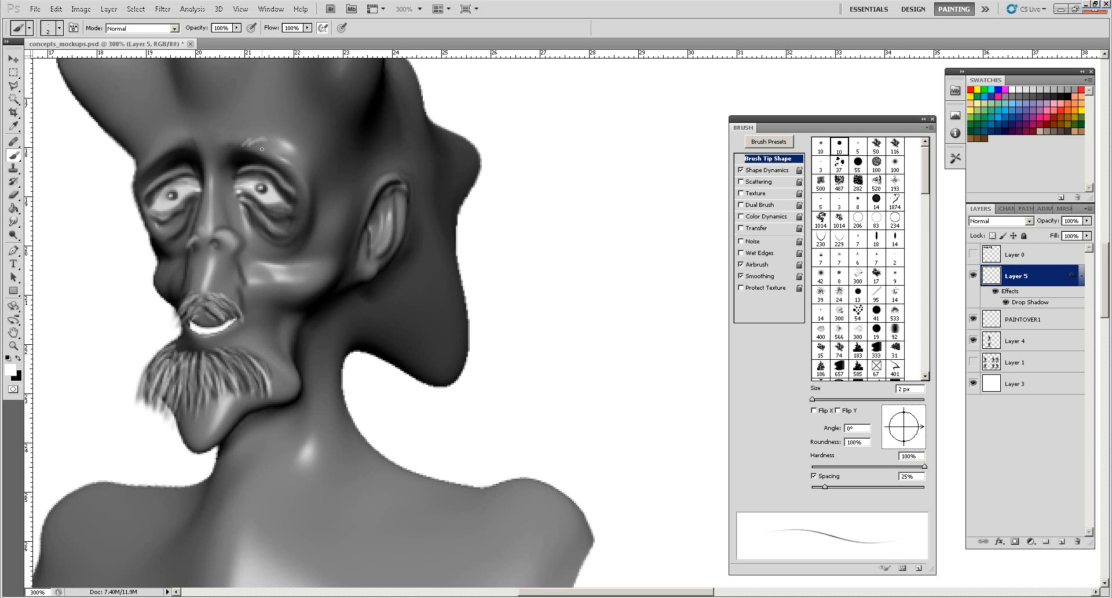
Paint bushy white eyebrow hairs along both brow ridges with the 2 px brush
drag(261, 149, 280, 153)
drag(268, 150, 298, 161)
drag(281, 160, 304, 180)
drag(295, 173, 309, 187)
mouse_move(172, 141)
mouse_down()
mouse_move(128, 175)
mouse_move(123, 196)
mouse_up()
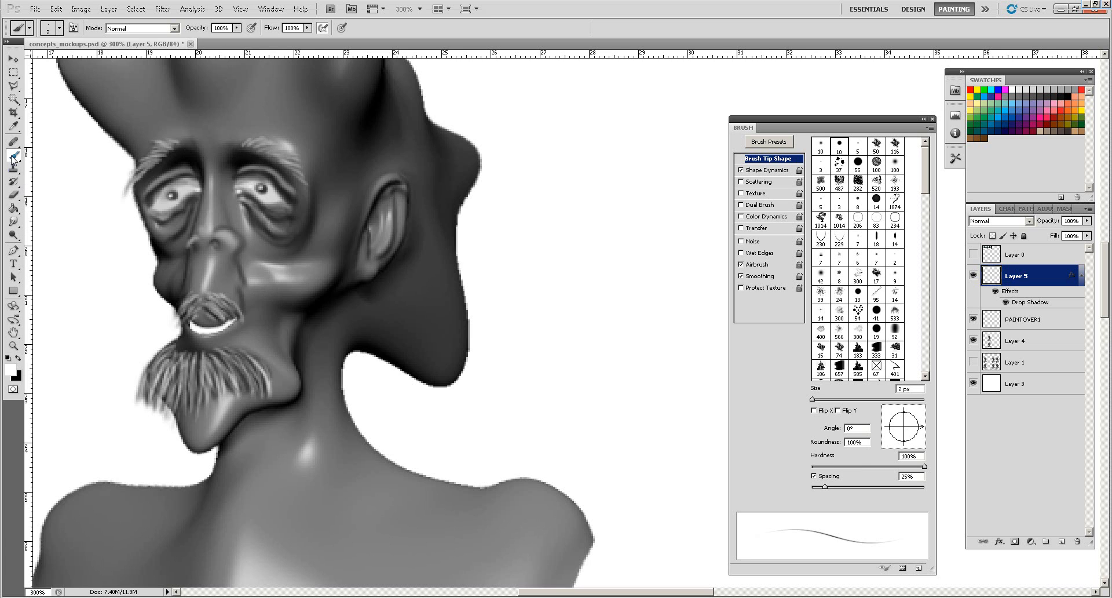
Try to paint over the cheek highlight with a soft round 25 px brush in greys sampled from the cheek
click(821, 146)
key(bracketright)
key(bracketright)
key(bracketright)
alt+click(288, 277)
mouse_move(285, 274)
mouse_down()
mouse_move(261, 272)
mouse_move(271, 273)
mouse_up()
alt+click(255, 273)
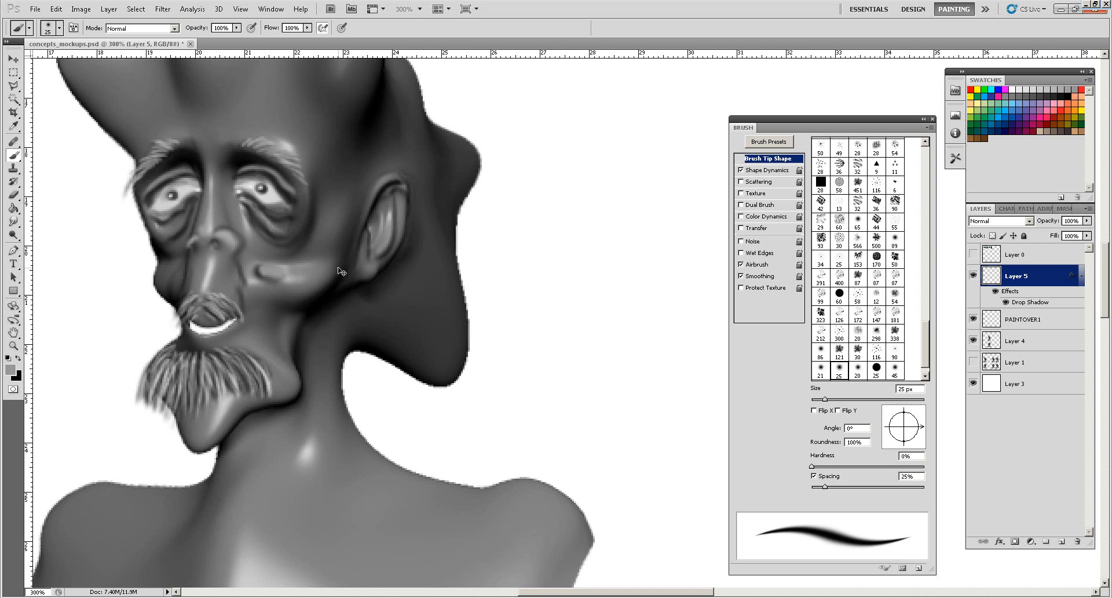
Try to erase over the cheek highlight on the PAINTOVER1 layer with a 25 px eraser
click(13, 195)
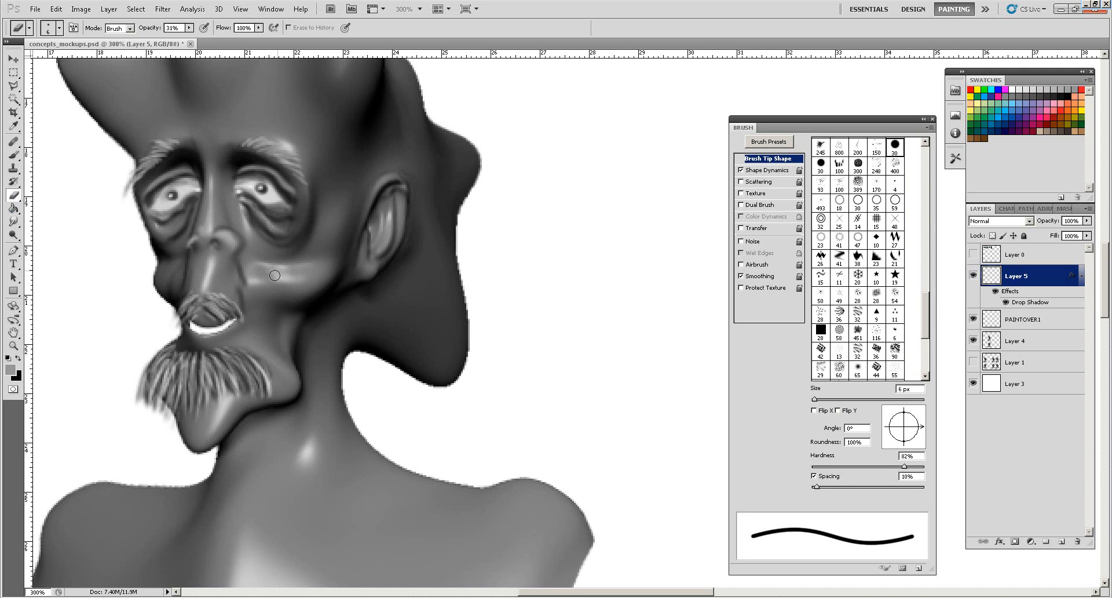
click(1012, 322)
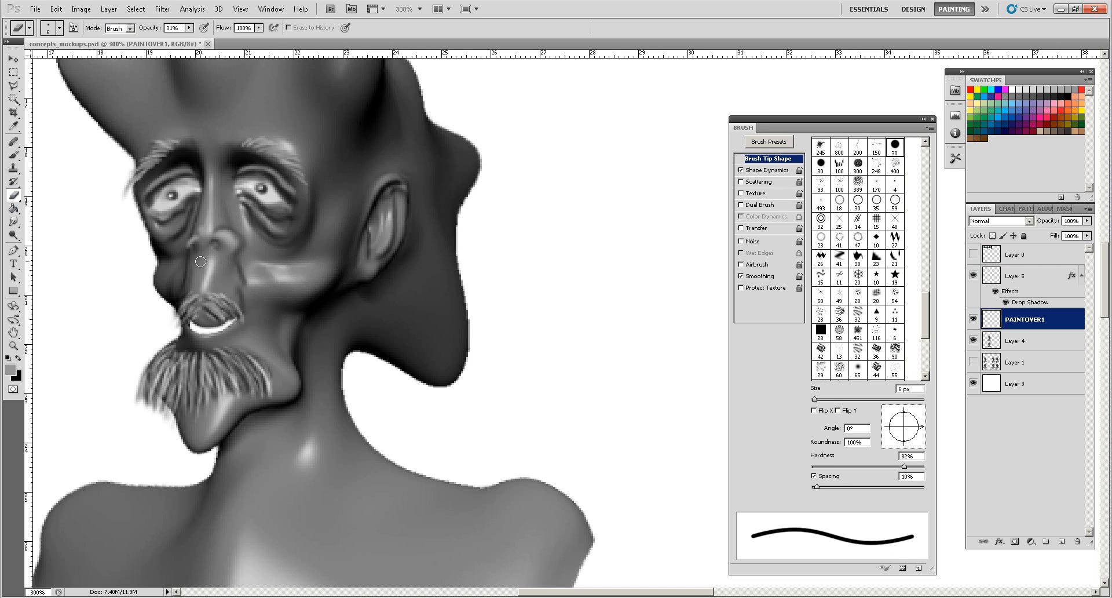
key(bracketright)
key(bracketright)
key(bracketright)
key(bracketright)
key(bracketright)
key(bracketright)
key(bracketright)
drag(263, 267, 310, 276)
Raise the eraser opacity to 91% and try to erase the cheek highlight again
click(189, 28)
drag(189, 39, 226, 38)
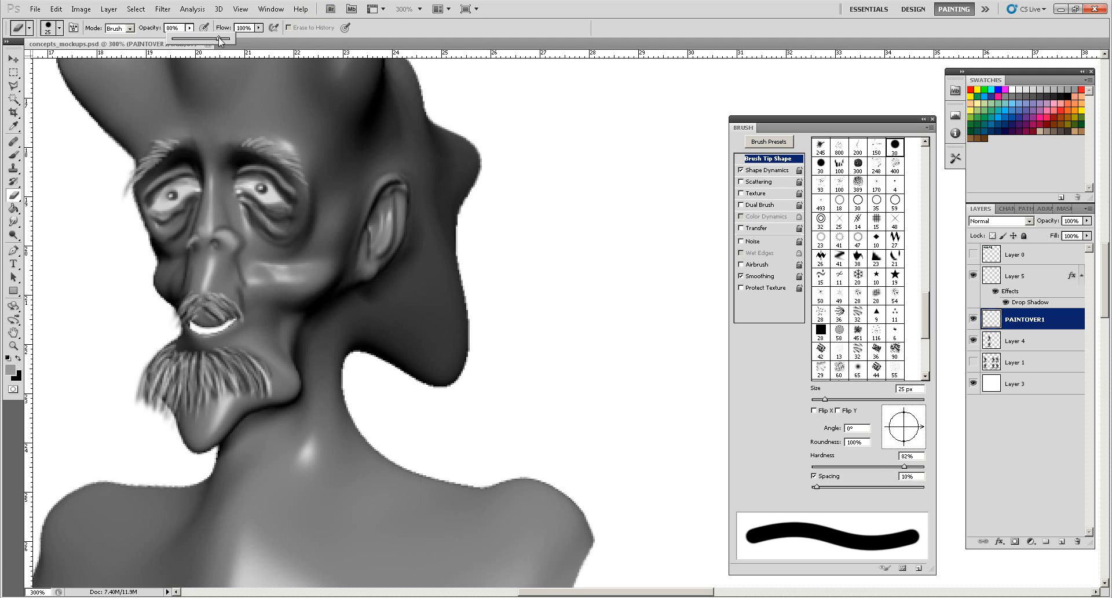
click(283, 277)
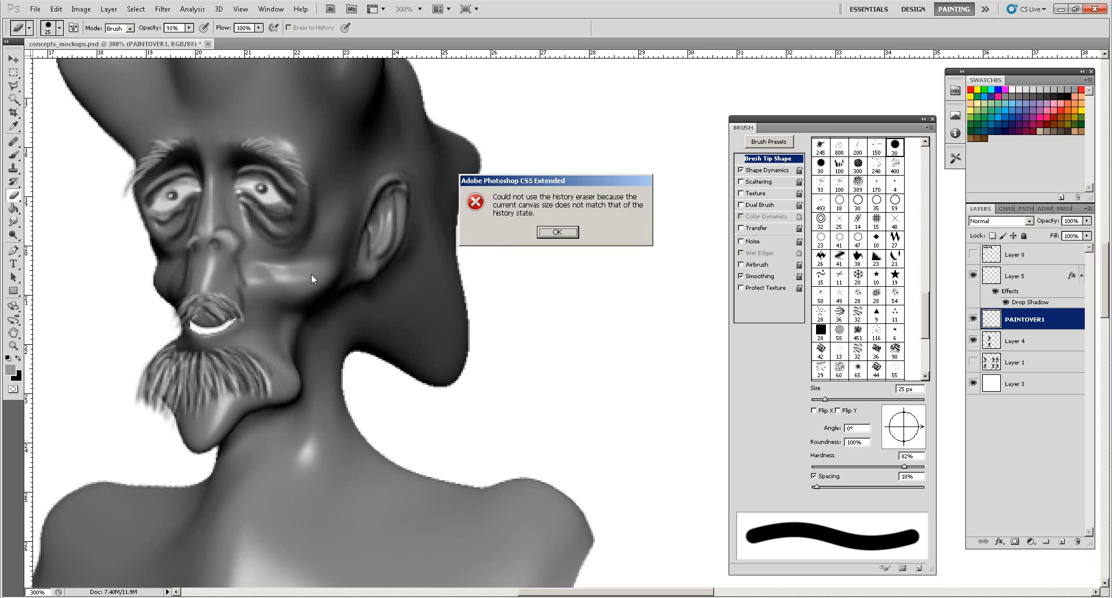
click(552, 232)
Paint light grey patches over both cheeks, beside the eye and between the brows with the soft 25 px brush
key(b)
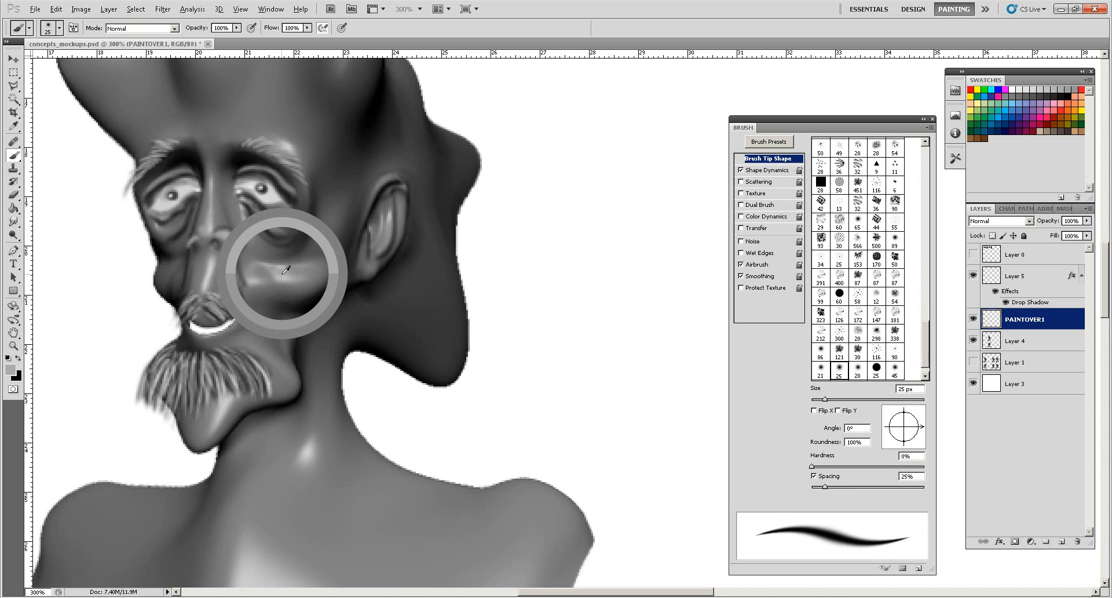
mouse_move(258, 266)
mouse_down()
mouse_move(288, 274)
mouse_move(281, 267)
mouse_up()
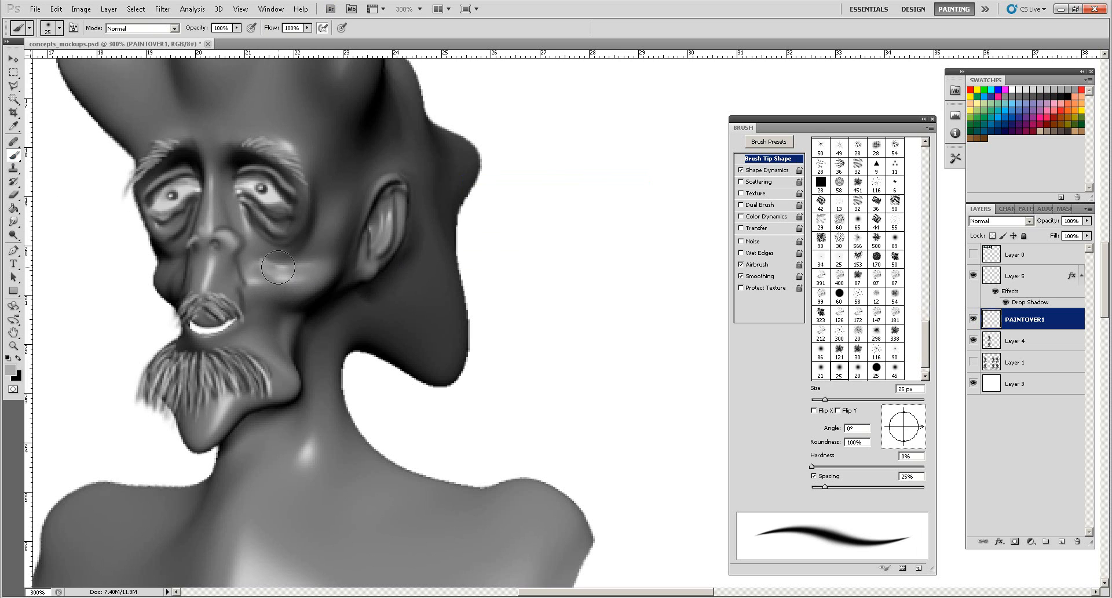
mouse_move(273, 263)
mouse_down()
mouse_move(318, 268)
mouse_move(255, 255)
mouse_move(278, 272)
mouse_move(261, 267)
mouse_move(310, 249)
mouse_move(304, 265)
mouse_move(270, 245)
mouse_up()
mouse_move(162, 270)
mouse_down()
mouse_move(161, 281)
mouse_move(165, 273)
mouse_up()
mouse_move(263, 222)
mouse_down()
mouse_move(318, 188)
mouse_move(303, 161)
mouse_up()
mouse_move(209, 138)
mouse_down()
mouse_move(208, 128)
mouse_move(248, 121)
mouse_move(185, 135)
mouse_move(200, 119)
mouse_move(210, 125)
mouse_up()
Smudge the grey patches on the forehead and cheek with a hard round 25 px tip at 100% strength
click(14, 222)
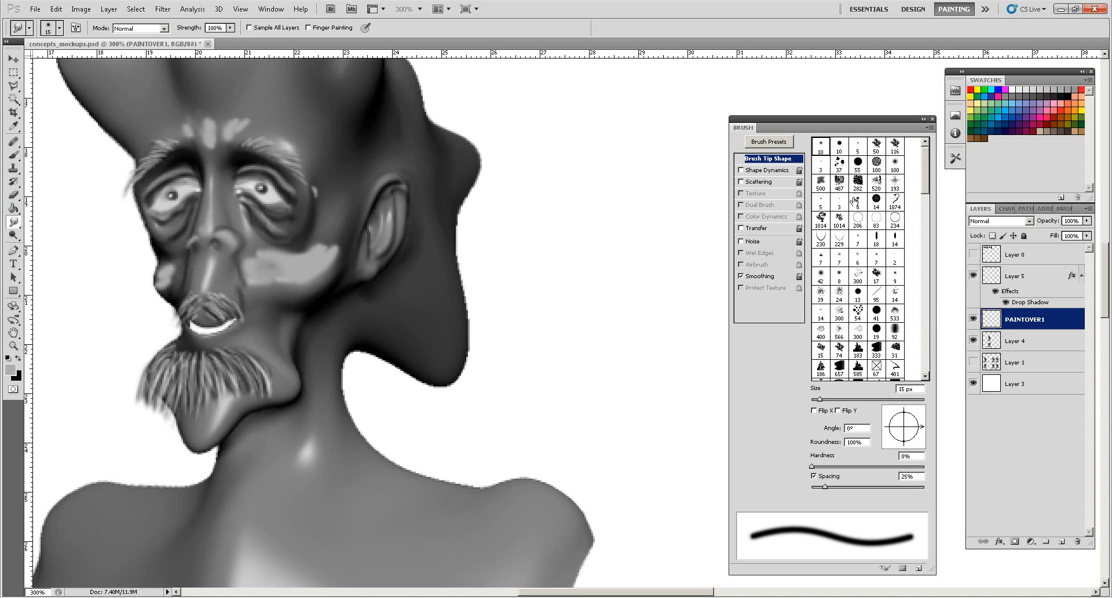
click(857, 147)
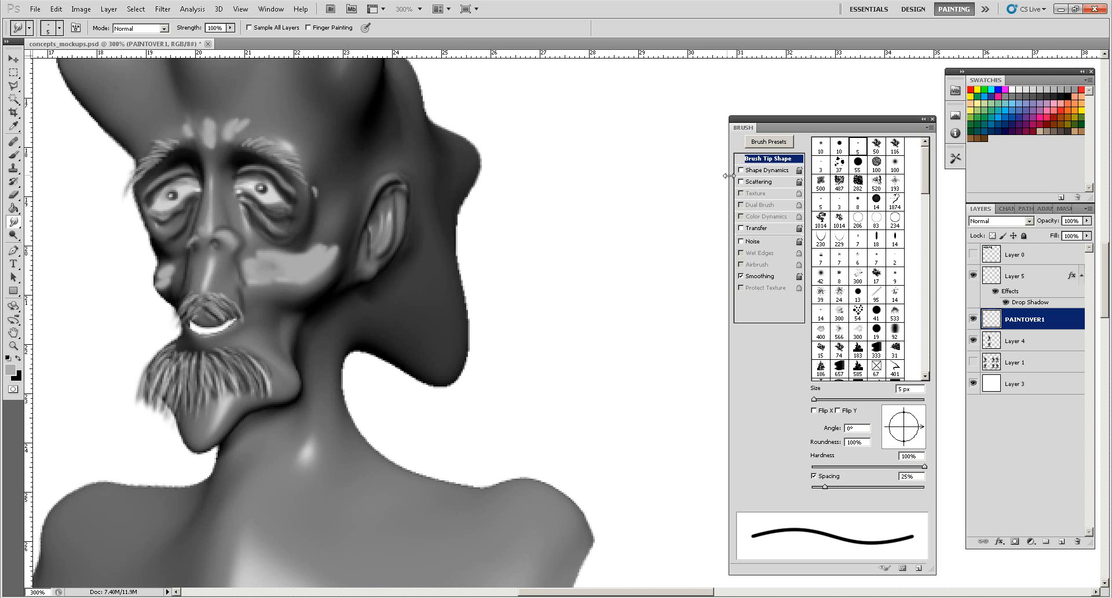
key(bracketright)
key(bracketright)
key(bracketright)
key(bracketright)
key(bracketright)
key(bracketright)
key(bracketright)
key(bracketright)
mouse_move(211, 122)
mouse_down()
mouse_move(272, 115)
mouse_move(192, 118)
mouse_move(162, 104)
mouse_up()
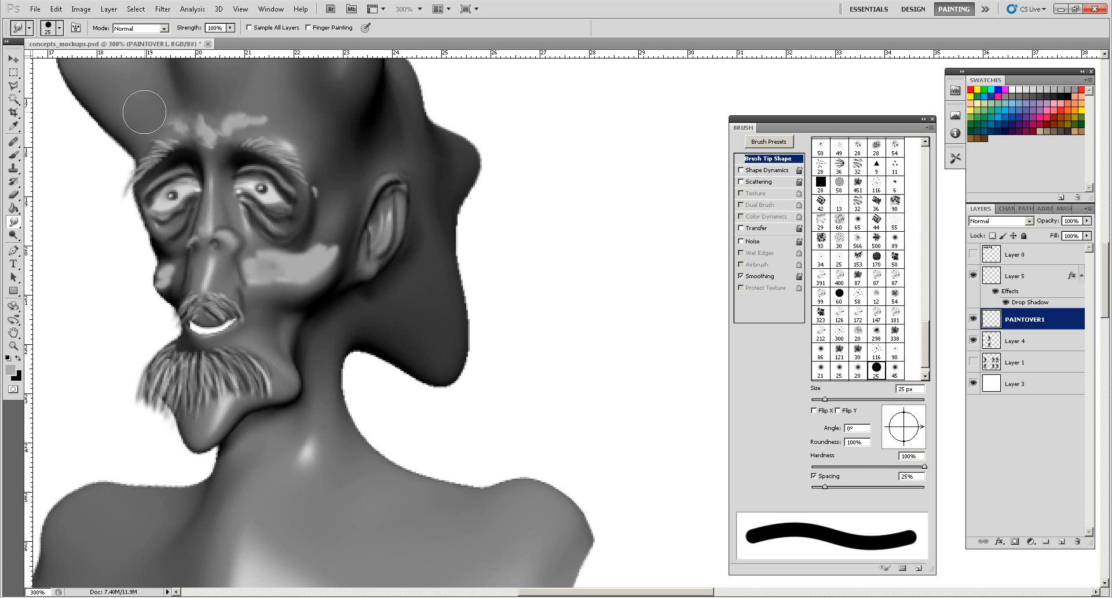
mouse_move(350, 265)
mouse_down()
mouse_move(319, 255)
mouse_move(304, 275)
mouse_move(266, 275)
mouse_move(292, 285)
mouse_move(333, 274)
mouse_move(267, 289)
mouse_up()
Fade the grey cheek patch into the face with a soft round eraser at 35 px and 23% opacity
click(15, 196)
drag(269, 243, 258, 250)
key(ctrl+z)
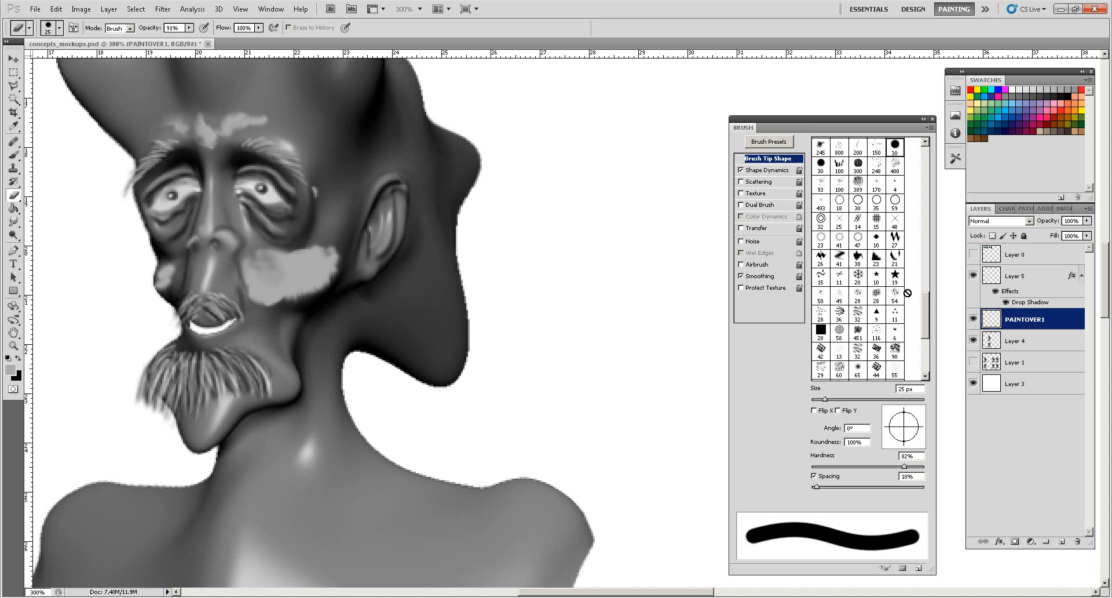
mouse_move(928, 308)
mouse_down()
mouse_move(925, 171)
mouse_move(908, 148)
mouse_up()
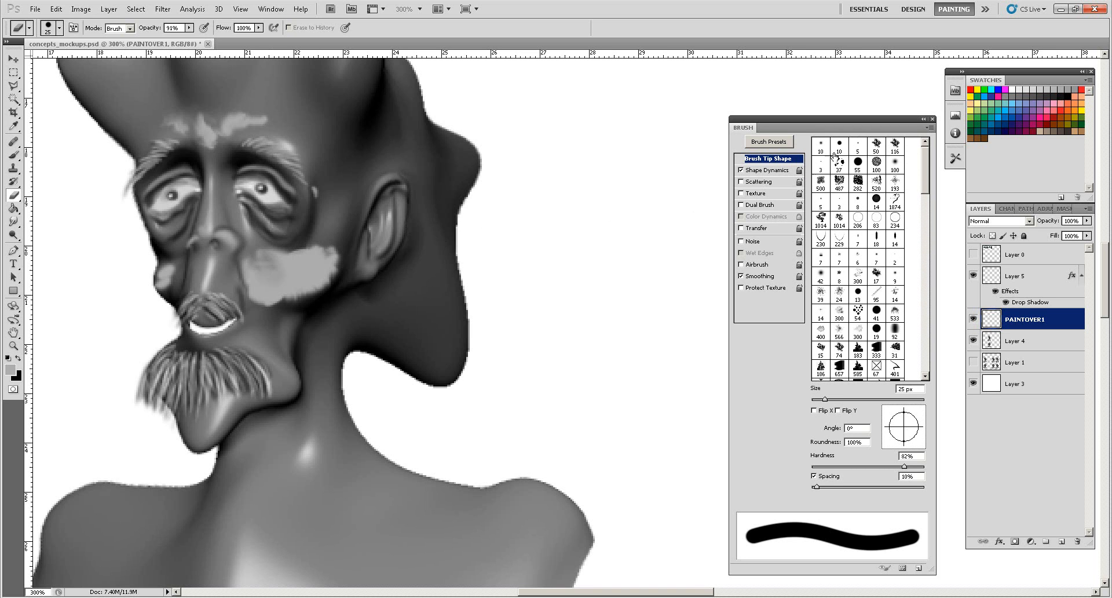
click(816, 147)
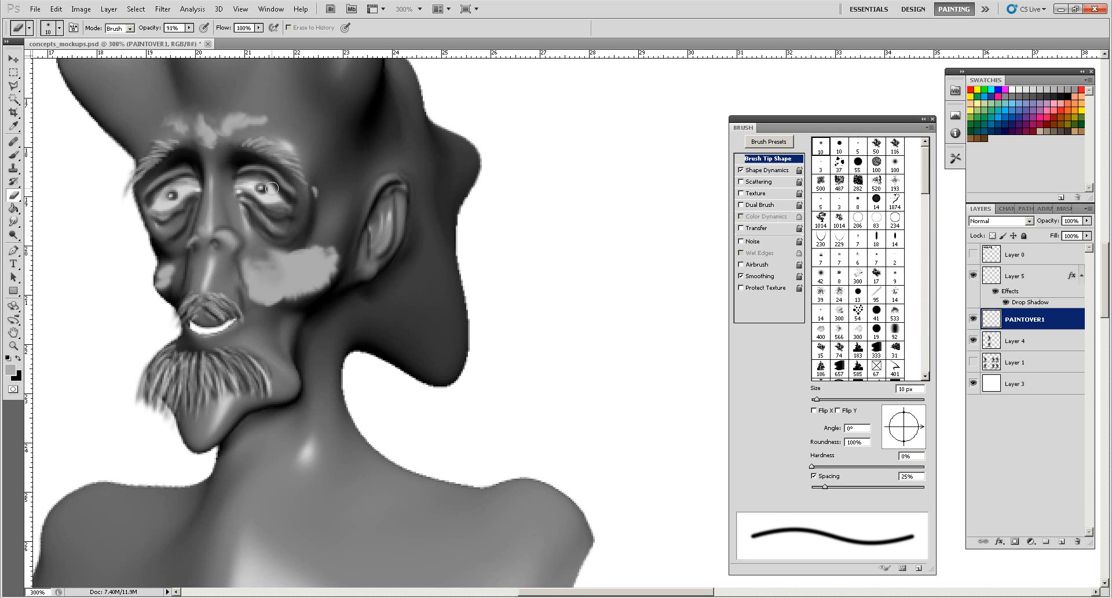
click(188, 28)
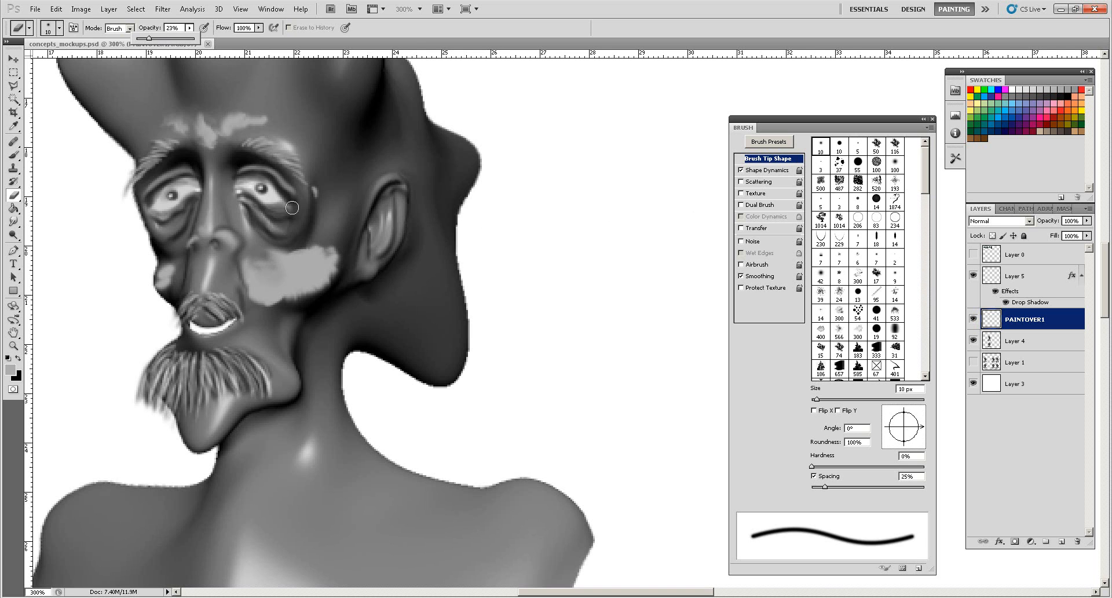
key(bracketright)
key(bracketright)
key(bracketright)
key(bracketright)
key(bracketright)
mouse_move(260, 249)
mouse_down()
mouse_move(292, 248)
mouse_move(272, 245)
mouse_move(318, 226)
mouse_move(336, 246)
mouse_move(323, 293)
mouse_move(340, 273)
mouse_move(316, 299)
mouse_move(243, 309)
mouse_move(278, 310)
mouse_up()
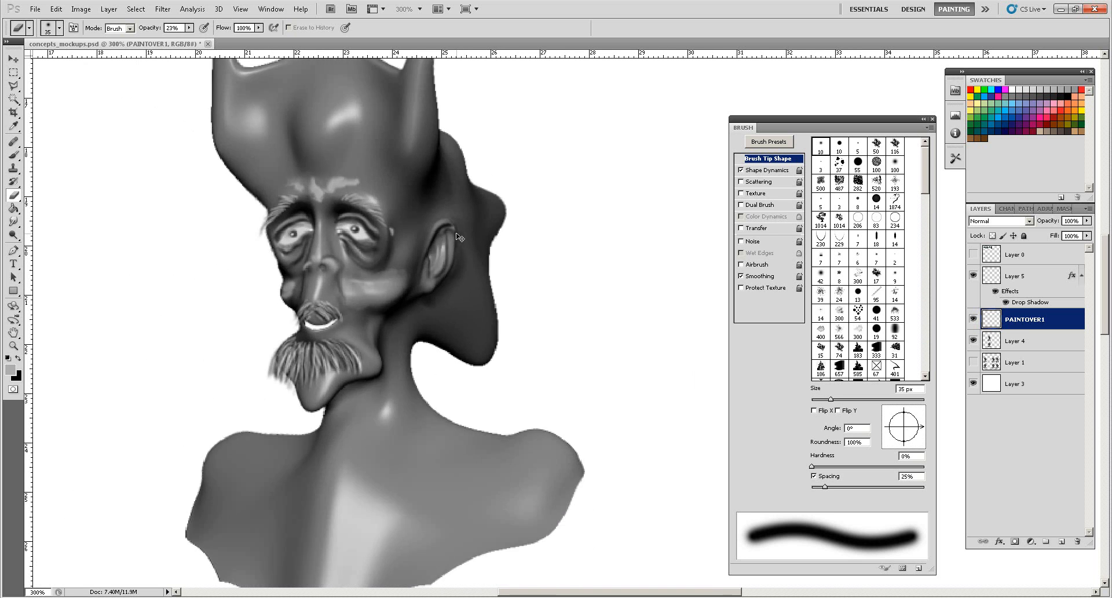
key(ctrl+1)
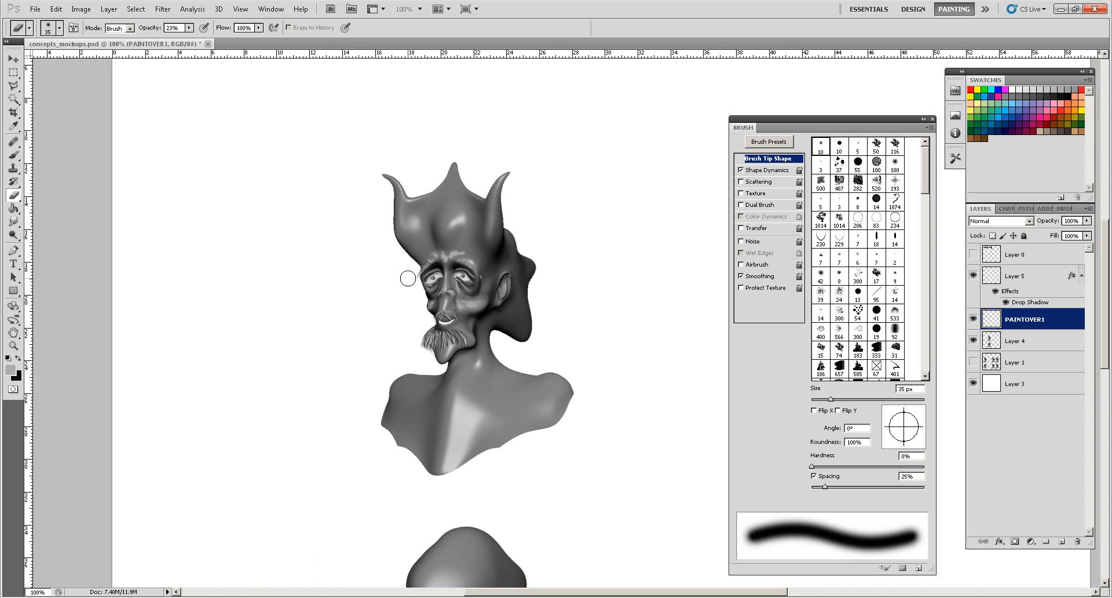
click(839, 182)
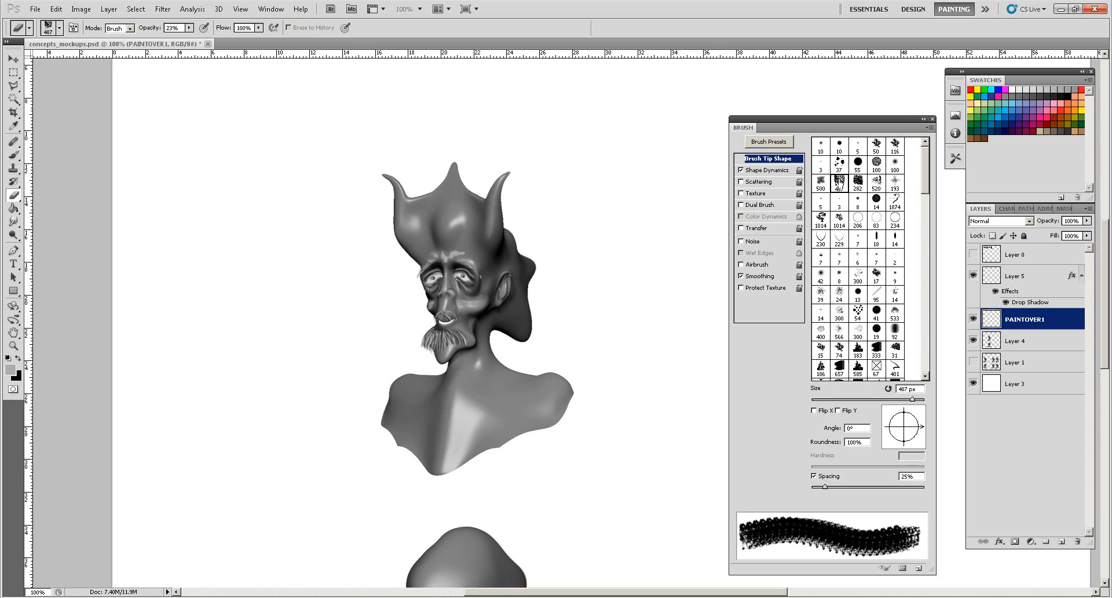
click(838, 164)
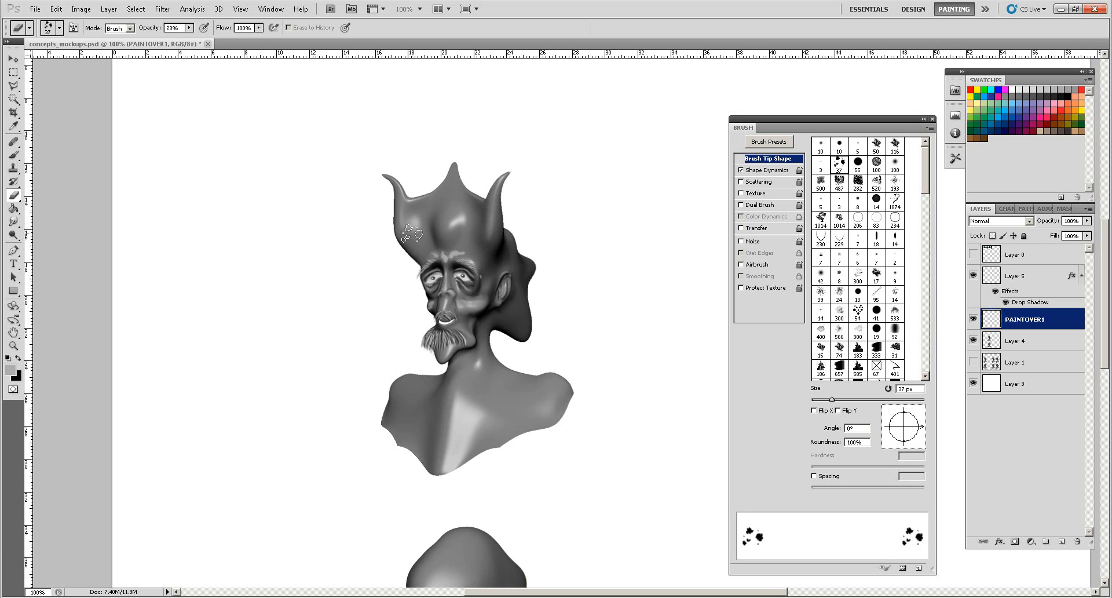
Dab grey skin texture across the forehead using the Brush tool with the speckled 30 px tip enlarged to 45 px
click(13, 155)
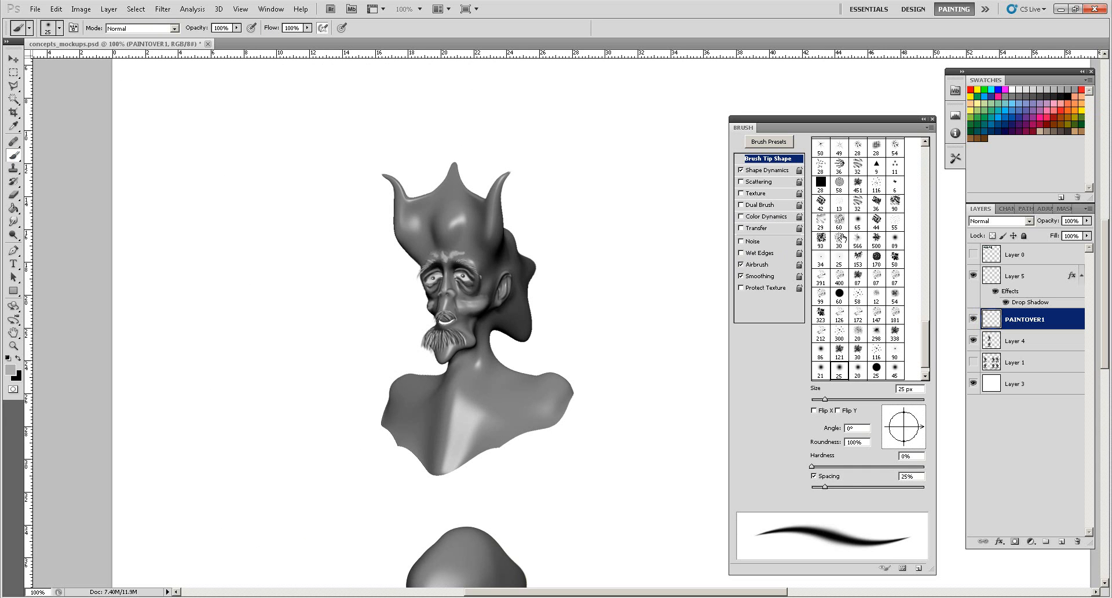
click(839, 238)
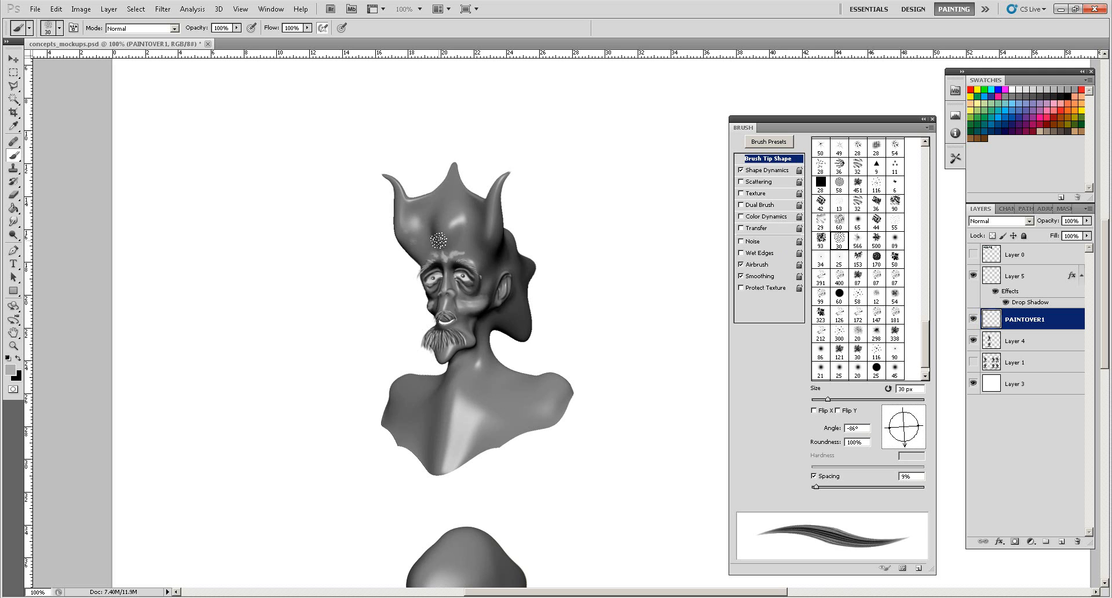
key(bracketright)
key(bracketright)
key(bracketright)
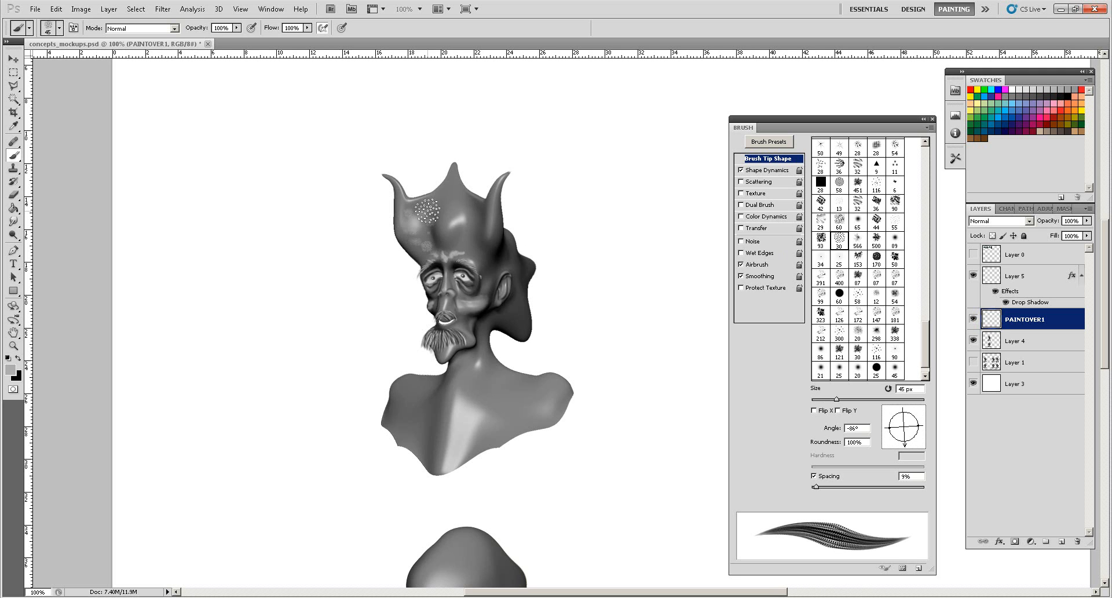
click(442, 237)
click(457, 239)
click(471, 236)
click(470, 223)
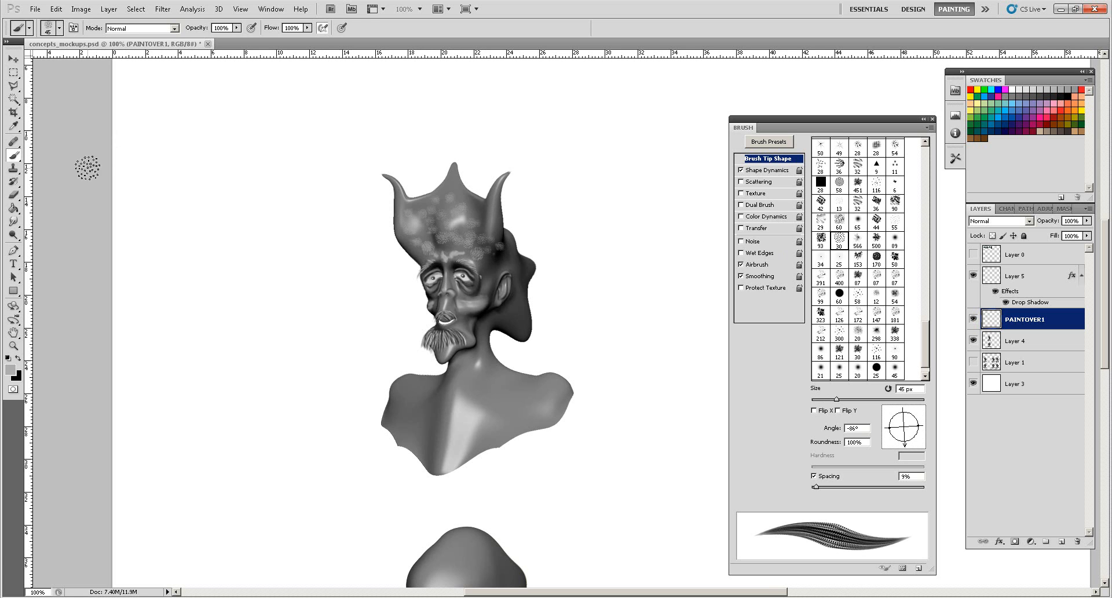
Smudge the forehead texture into the skin with the same speckled tip, enlarged up to 60 px
click(14, 221)
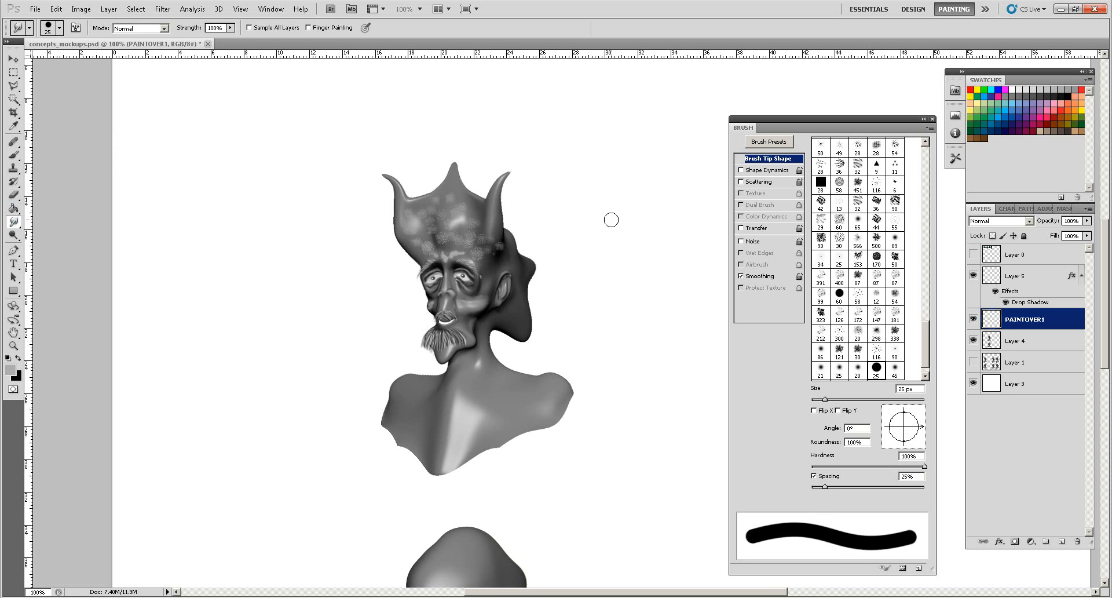
click(839, 239)
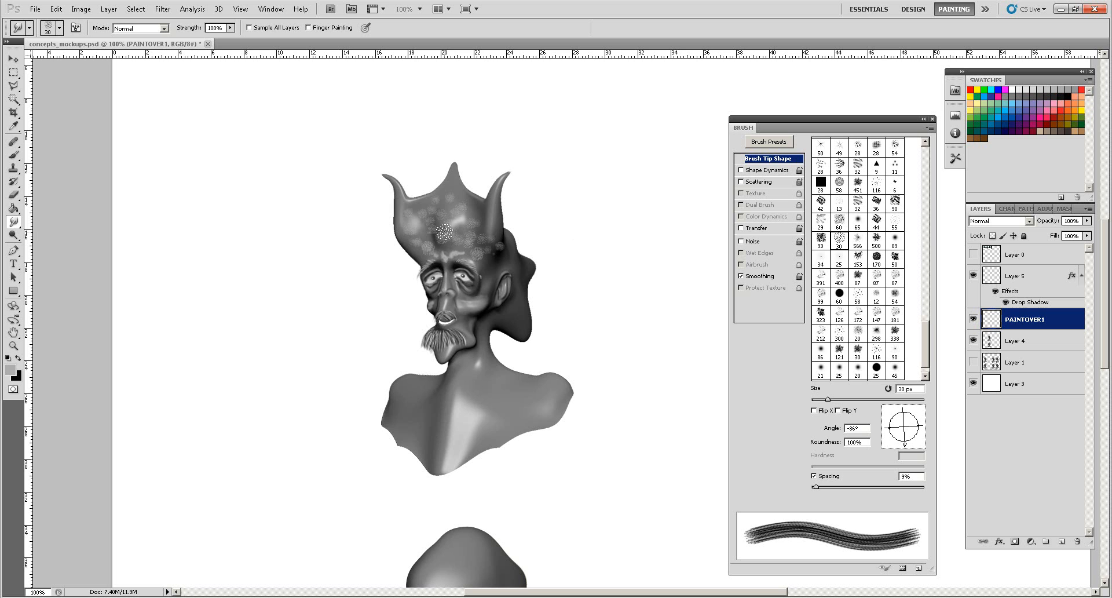
key(bracketright)
key(bracketright)
key(bracketright)
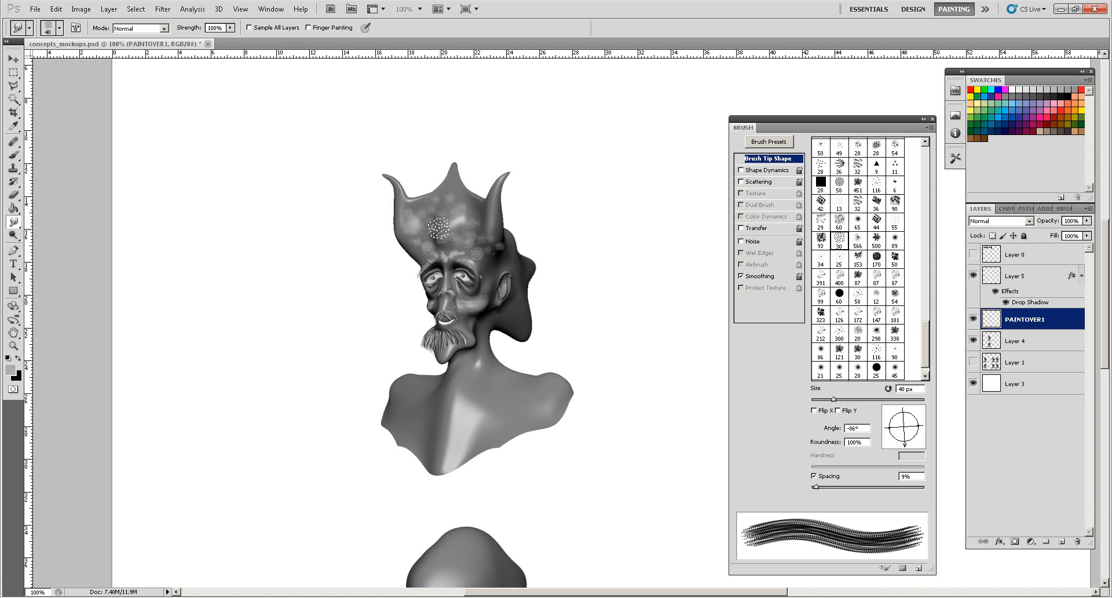
mouse_move(445, 220)
mouse_down()
mouse_move(441, 206)
mouse_move(455, 207)
mouse_move(466, 225)
mouse_move(431, 215)
mouse_move(423, 234)
mouse_move(510, 259)
mouse_up()
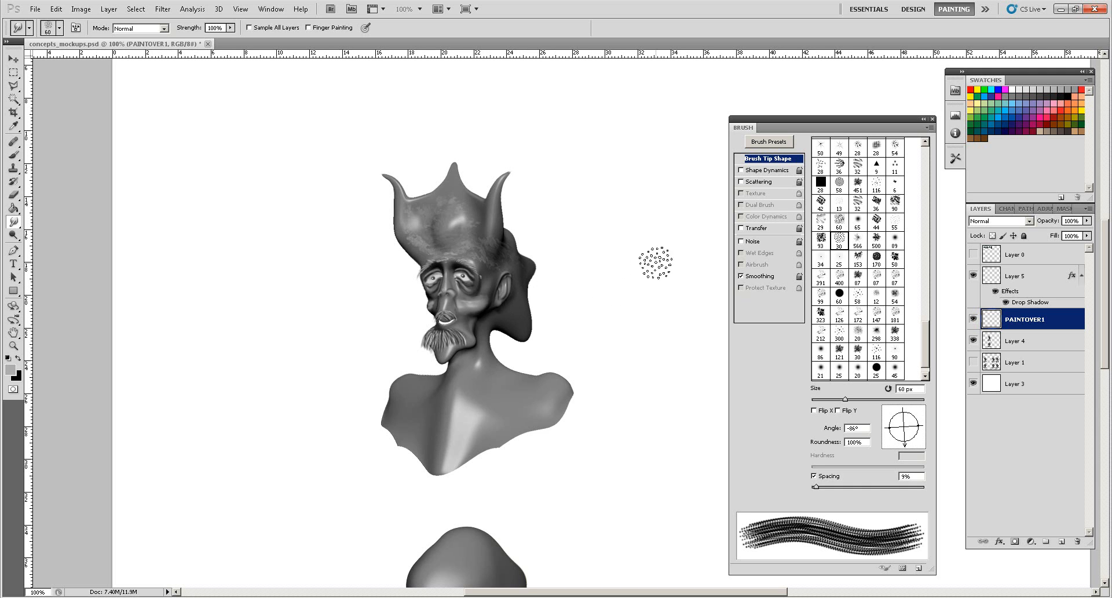
Add a new layer above Layer 4 and merge the PAINTOVER1 layer down into it
click(1019, 347)
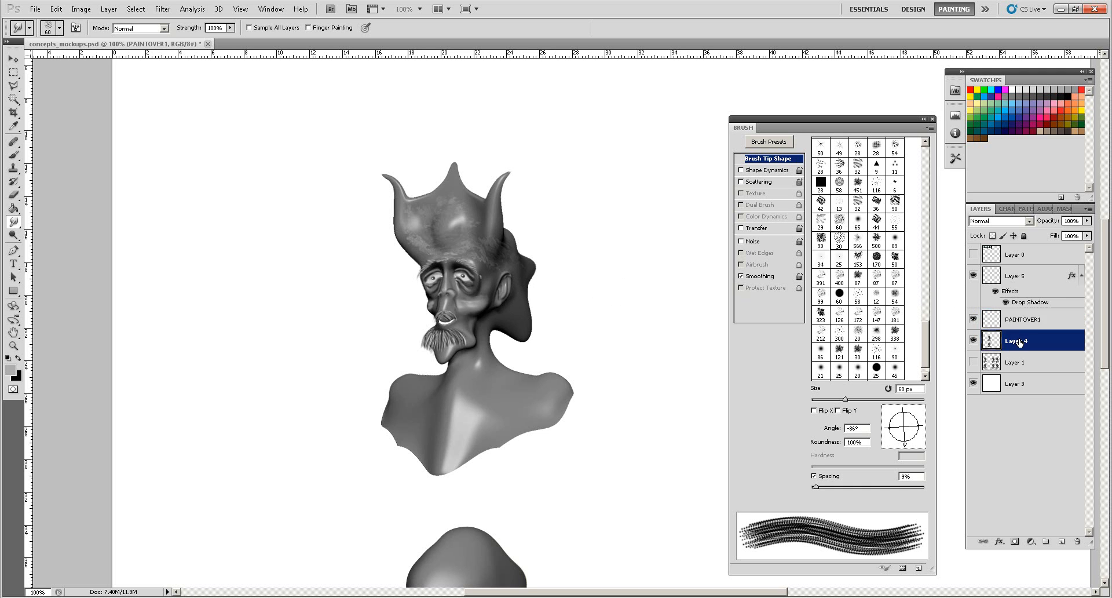
click(1087, 209)
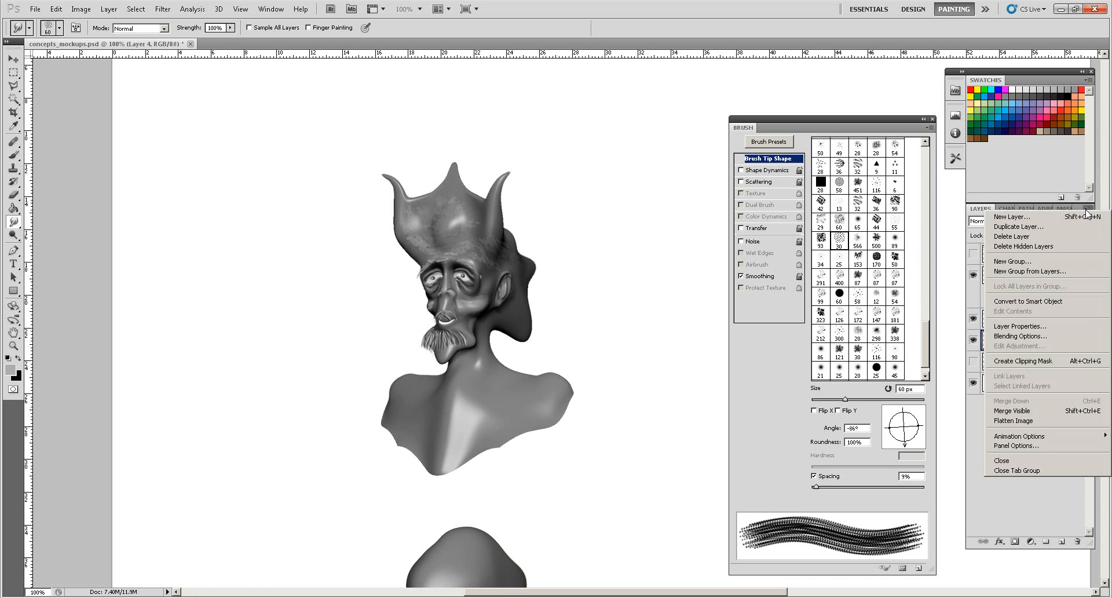
click(1011, 217)
click(651, 195)
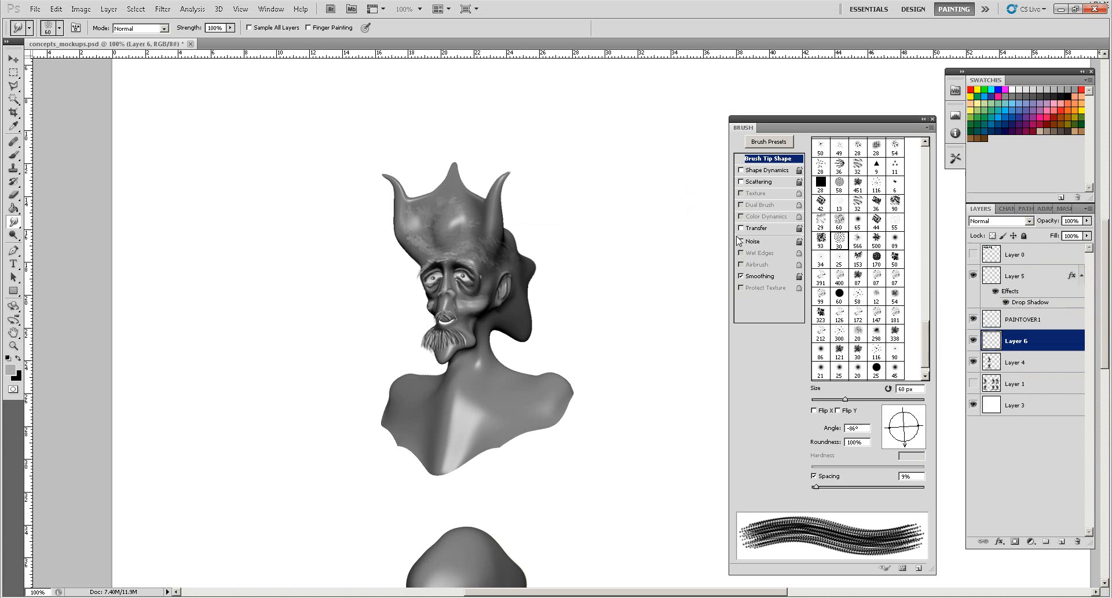
click(1011, 325)
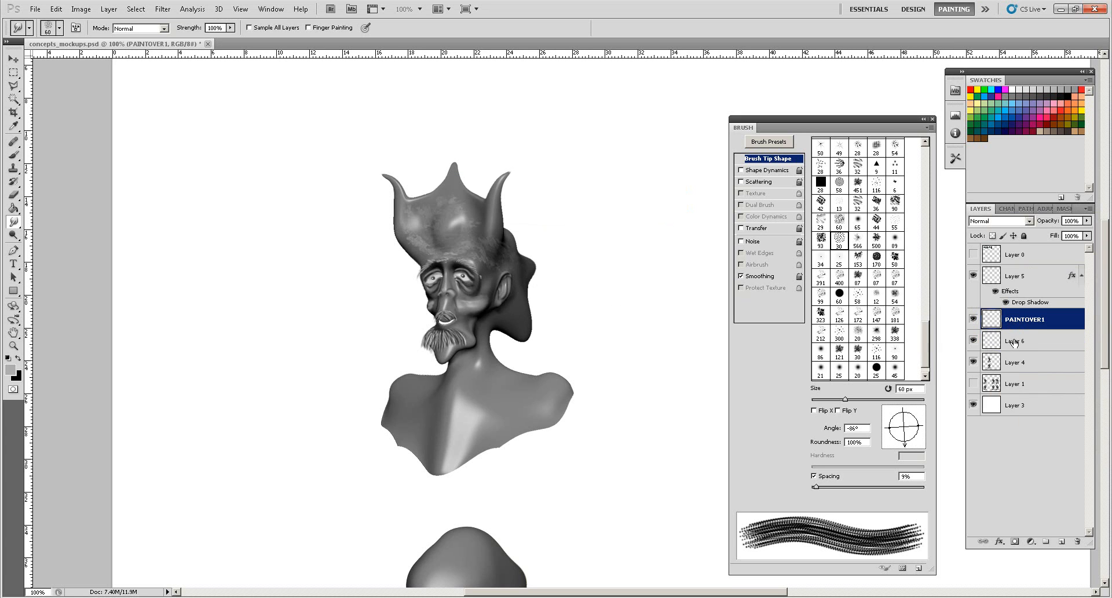
click(1014, 342)
click(1017, 322)
click(1010, 343)
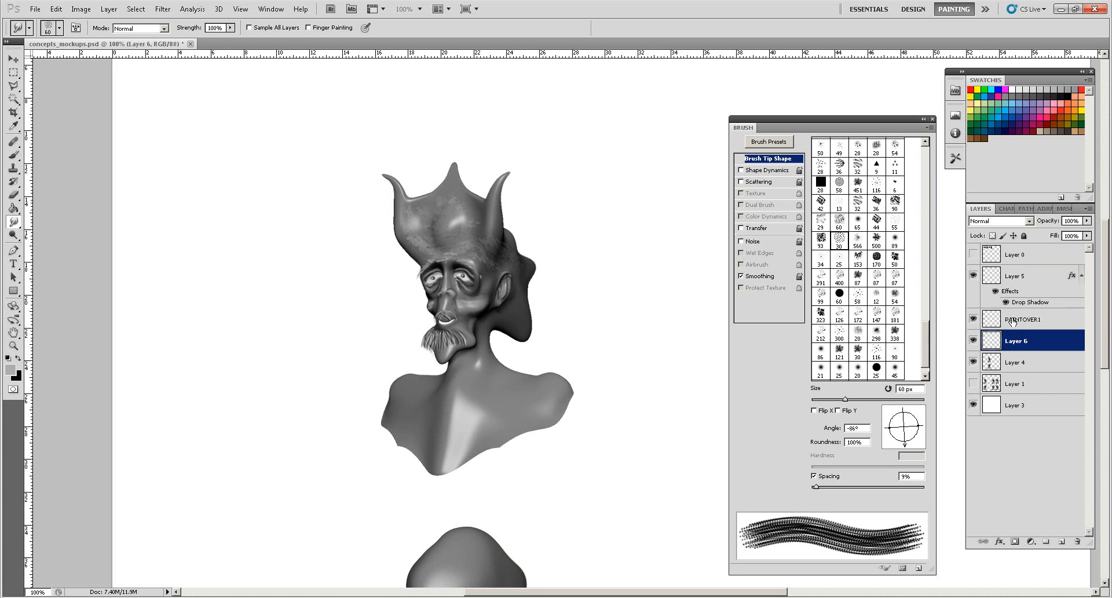
click(1012, 323)
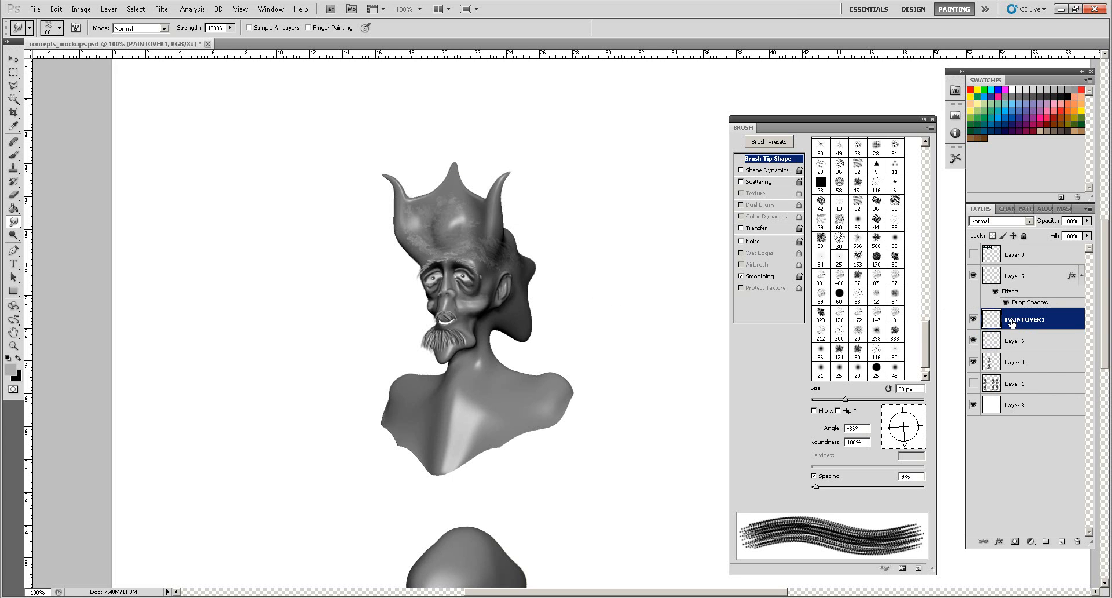
key(ctrl+e)
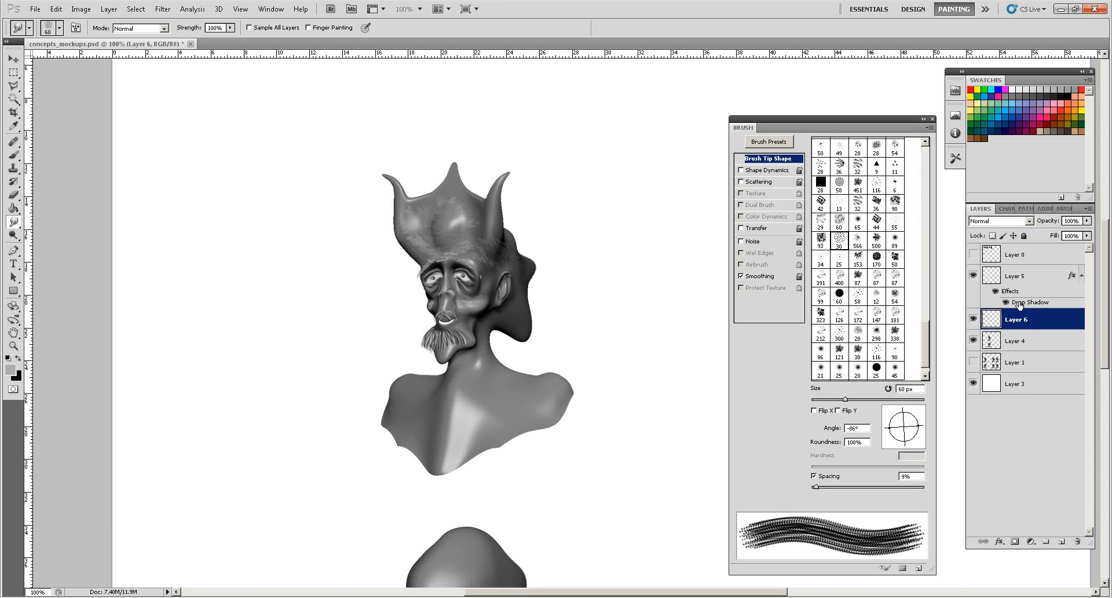
Toggle the visibility of Layer 6 and Layer 5 to check what each contains, and select Layer 5
click(1020, 306)
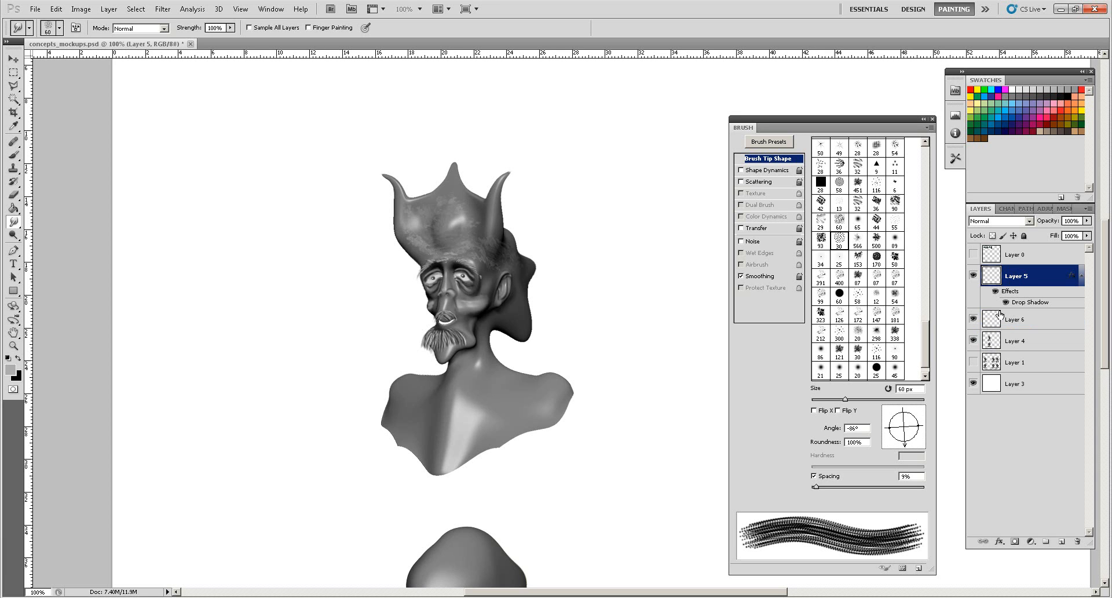
click(1017, 323)
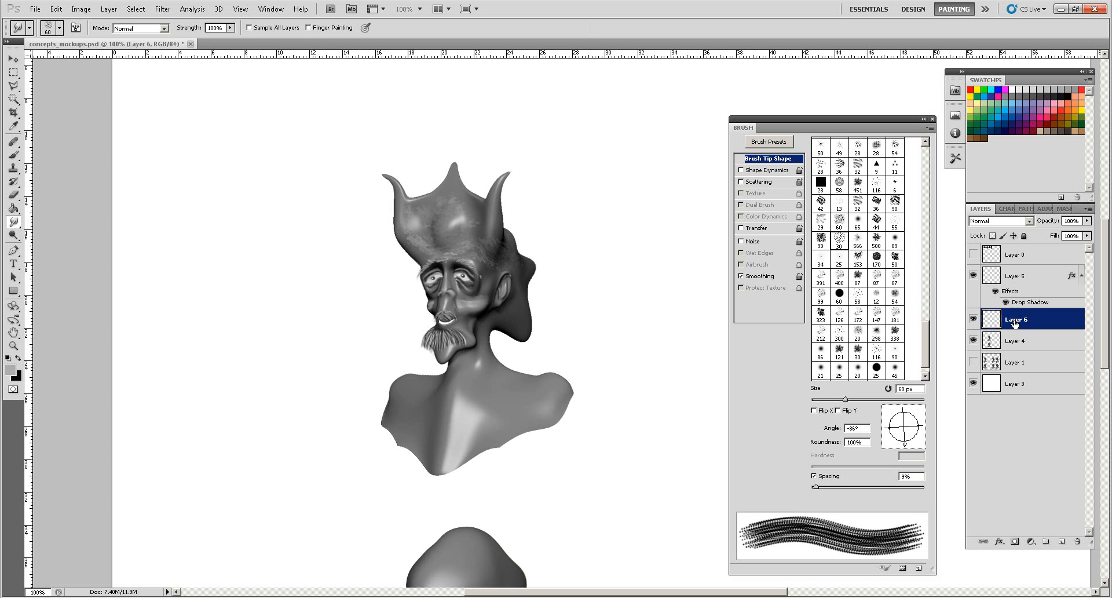
click(973, 321)
click(973, 321)
click(973, 276)
click(973, 276)
click(1017, 279)
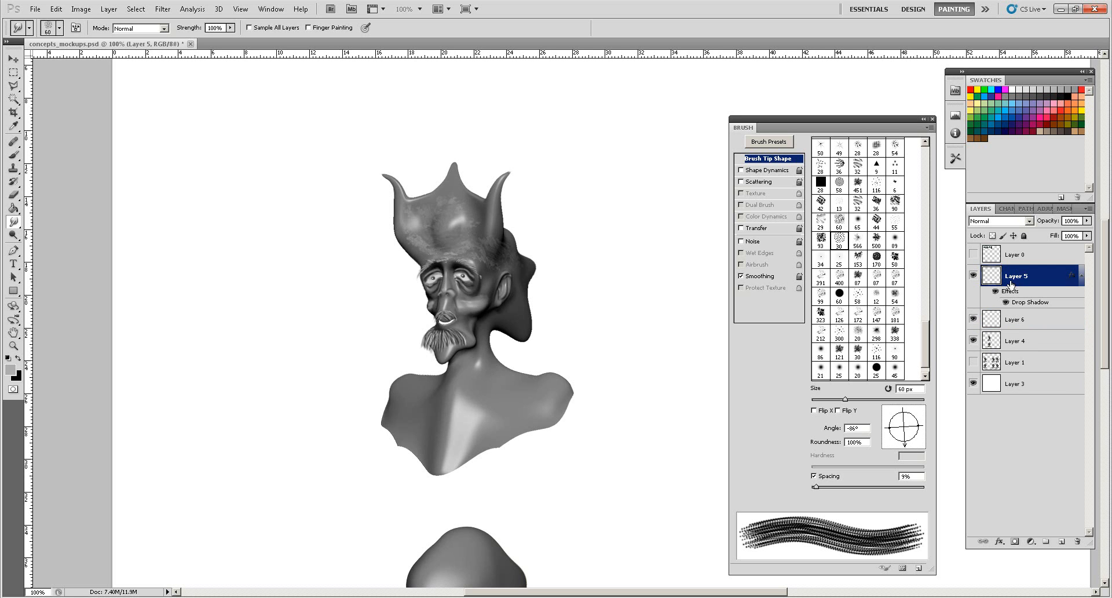
Merge Layer 5 down into Layer 6 and raise the merged layer to the top of the layer stack
key(ctrl+e)
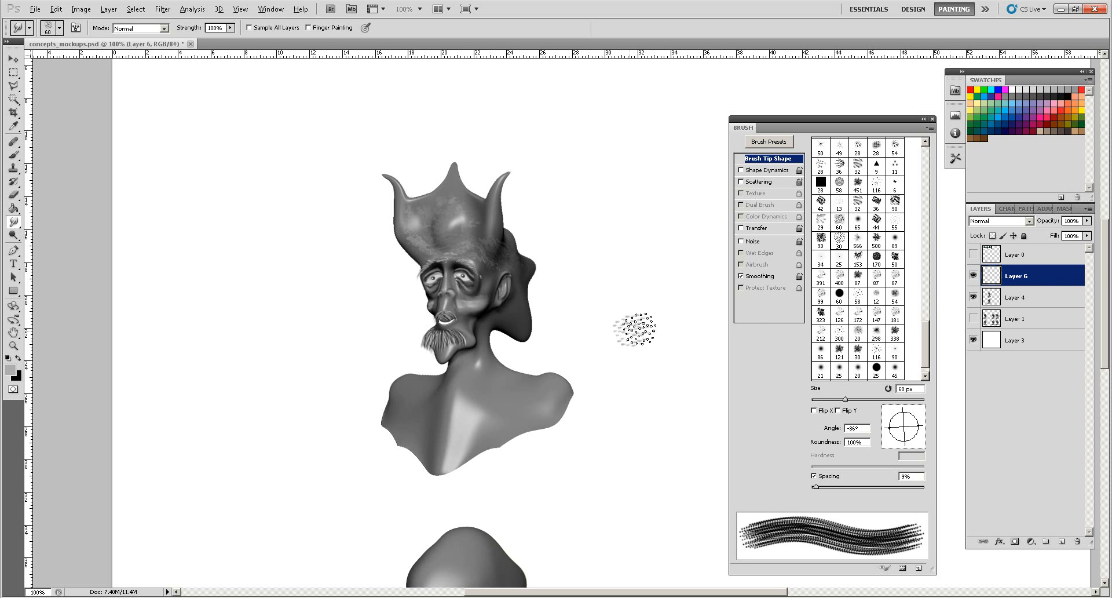
key(ctrl+z)
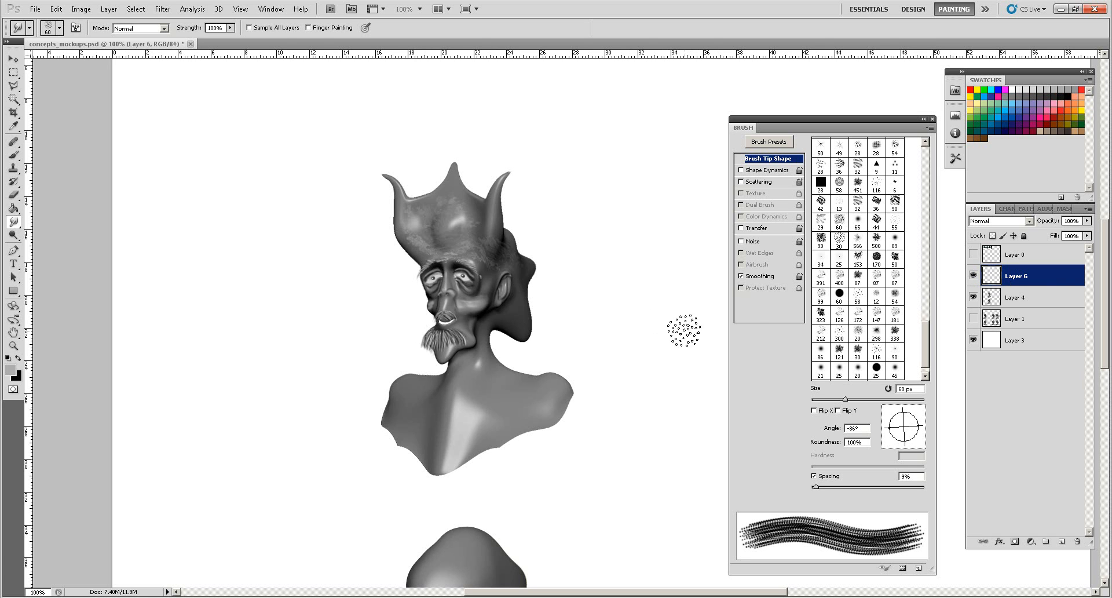
key(ctrl+])
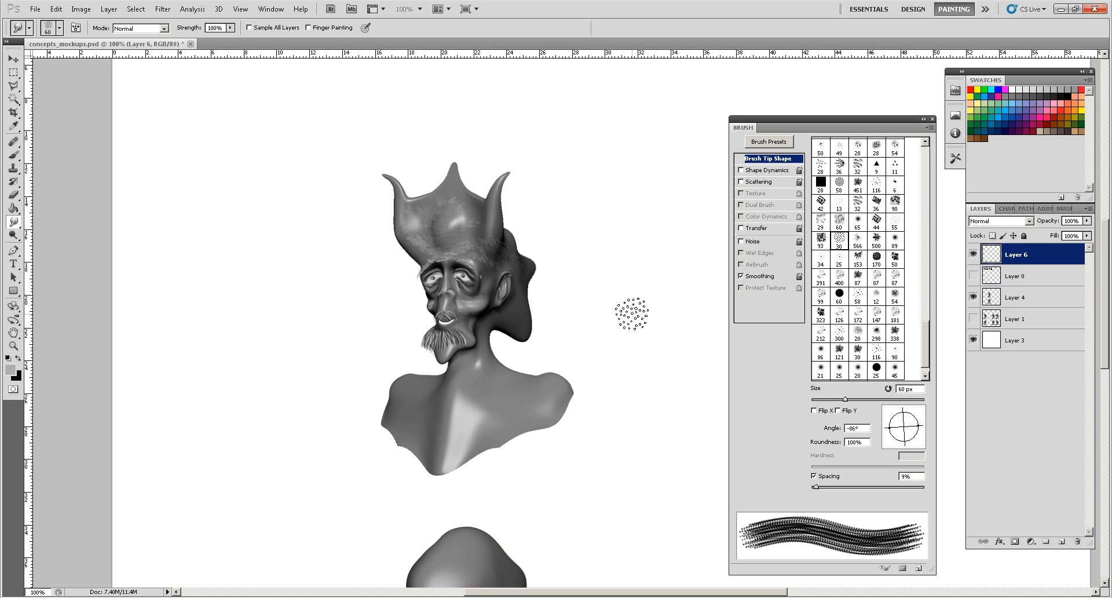
ctrl+click(632, 314)
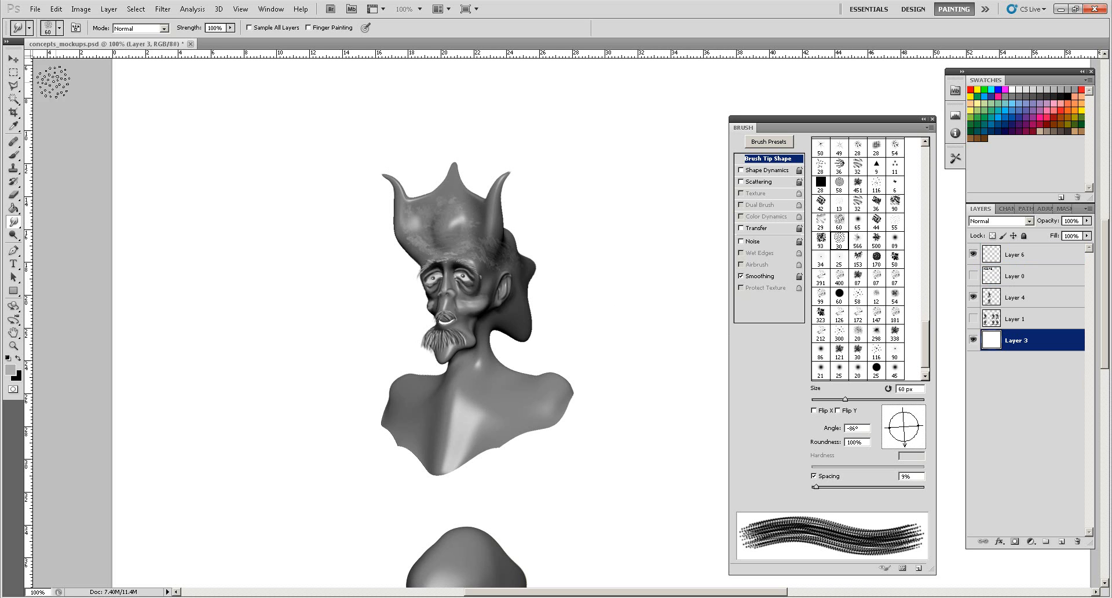
Try to smudge the beard tips and chin on Layer 3 and Layer 4 with the speckled tip reduced to 30 px
click(13, 60)
key(ctrl+plus)
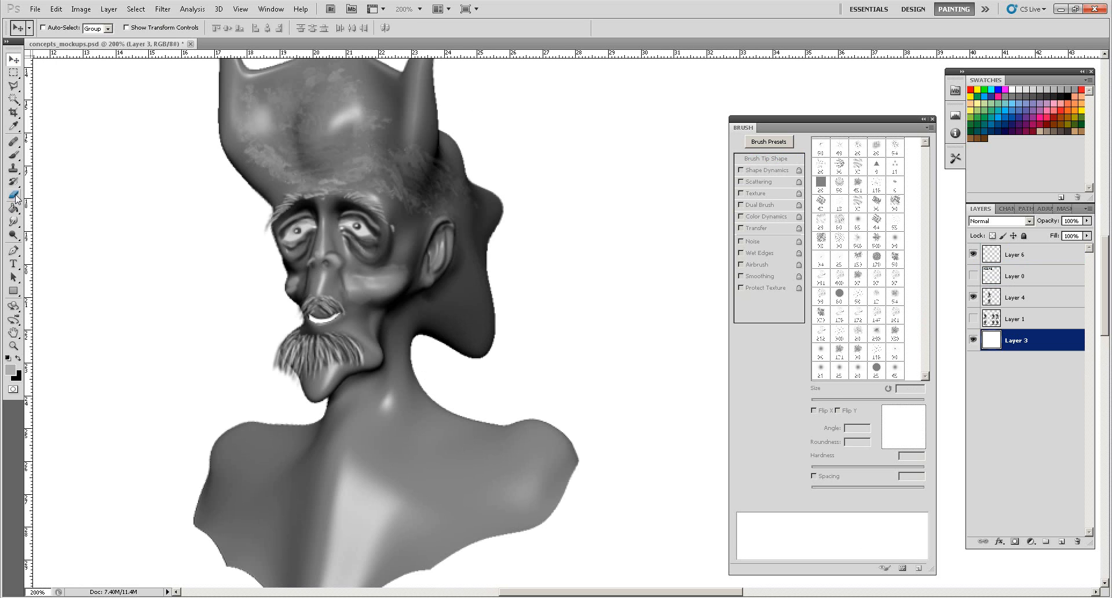
click(13, 235)
click(13, 222)
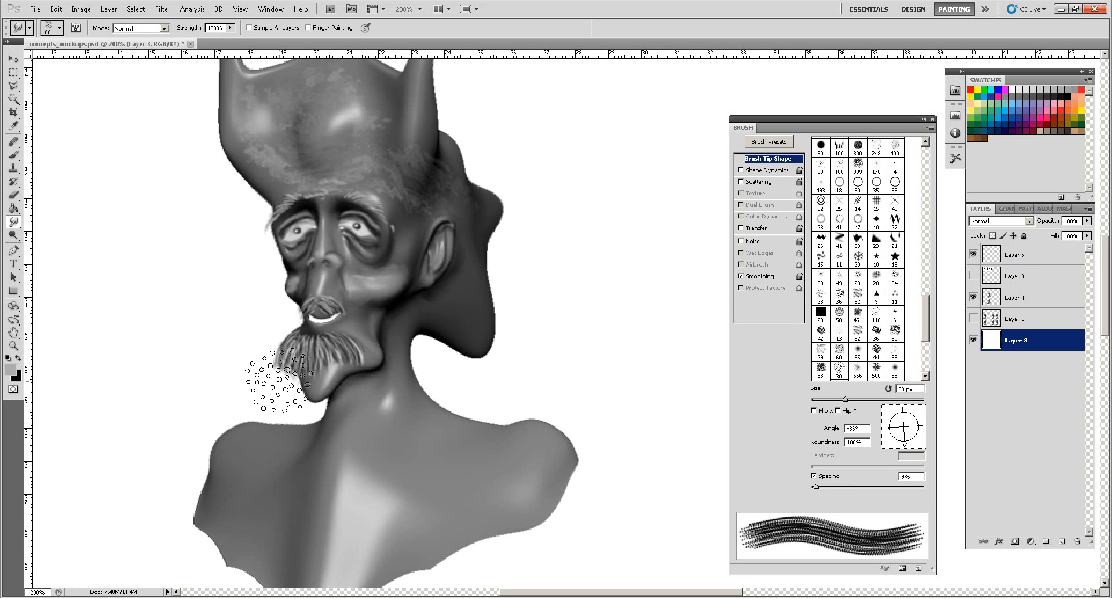
key(bracketleft)
key(bracketleft)
key(bracketleft)
key(bracketleft)
key(bracketleft)
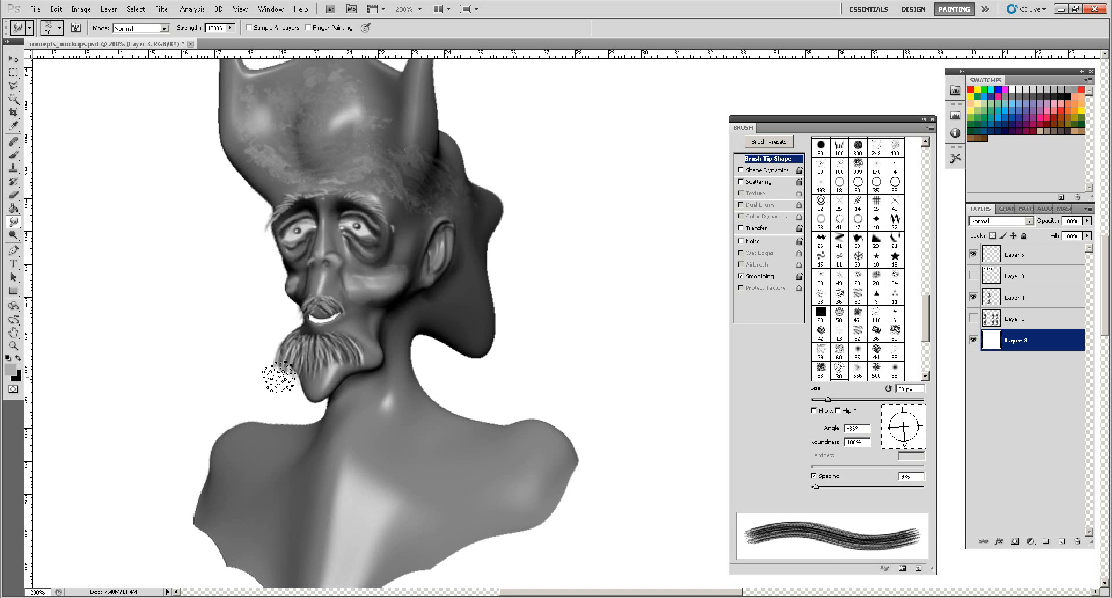
mouse_move(287, 370)
mouse_down()
mouse_move(285, 392)
mouse_move(341, 381)
mouse_up()
click(996, 297)
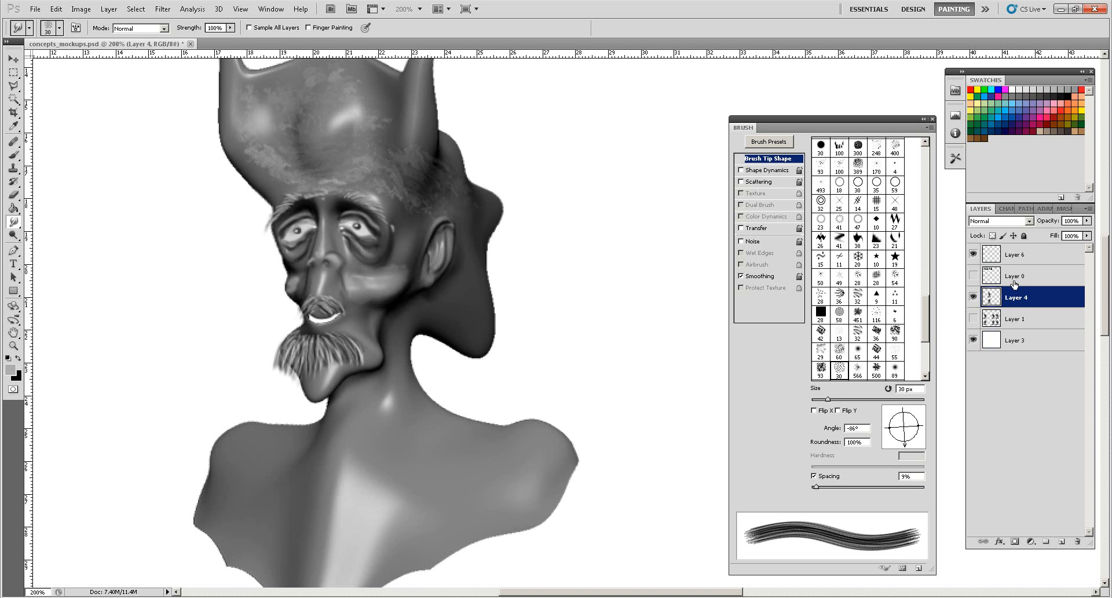
drag(352, 386, 339, 393)
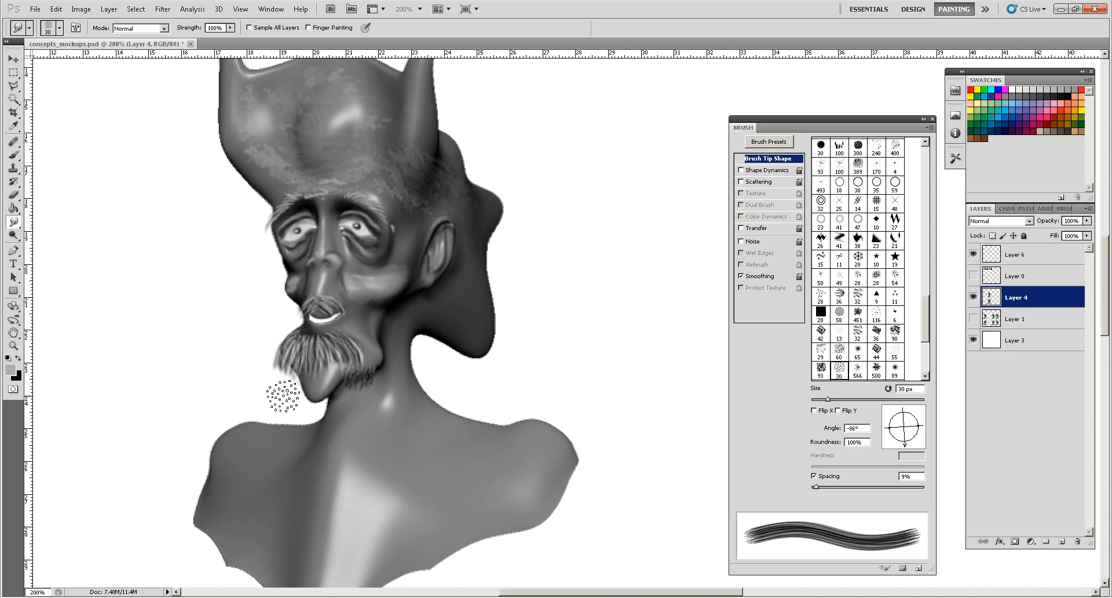
key(ctrl+z)
mouse_move(354, 362)
mouse_down()
mouse_move(327, 397)
mouse_move(345, 365)
mouse_move(311, 370)
mouse_up()
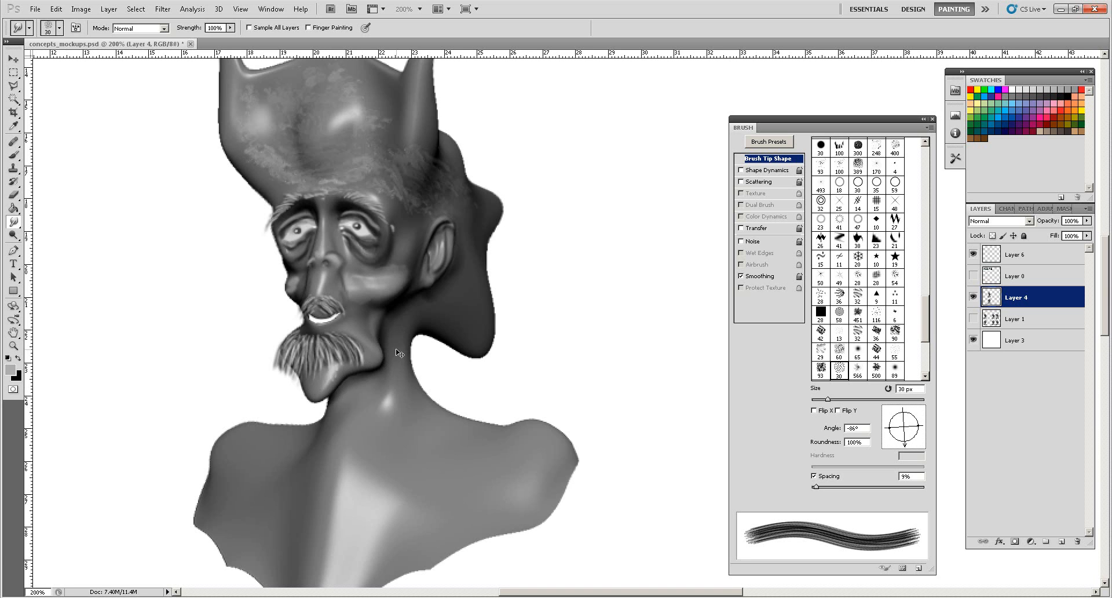
Switch the Smudge tool to the soft round 100 px tip and reduce it to 45 px
click(825, 167)
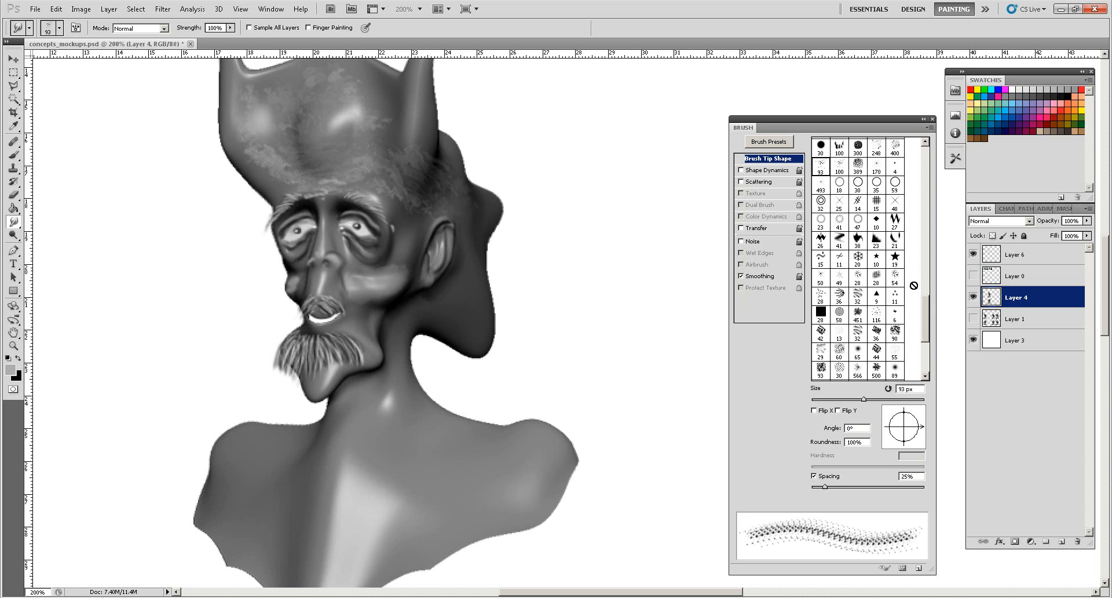
drag(927, 299, 924, 153)
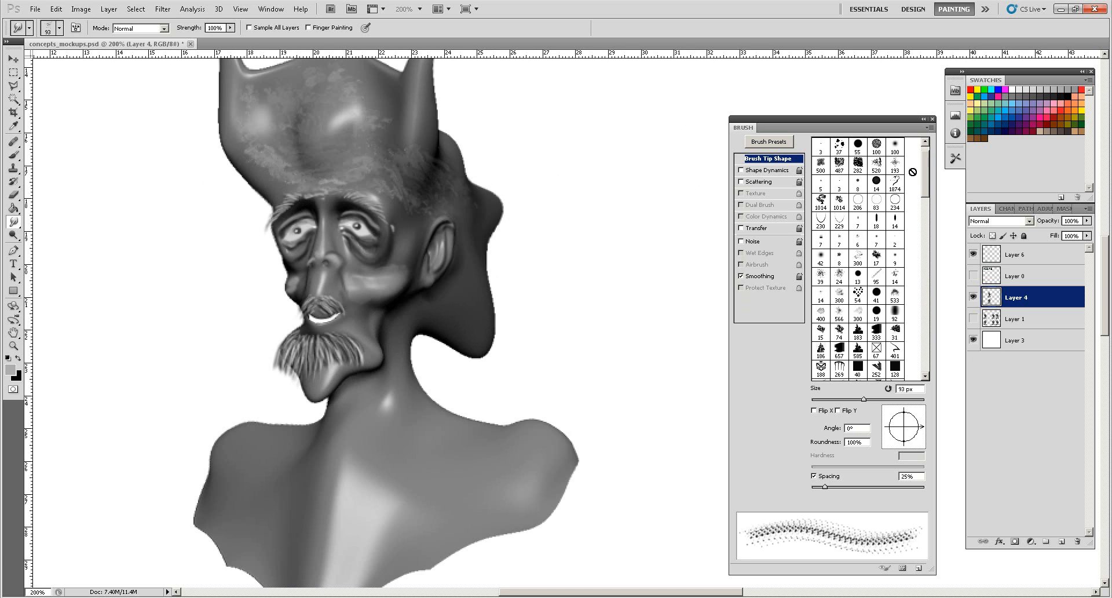
scroll(926, 177, up, 1)
click(895, 163)
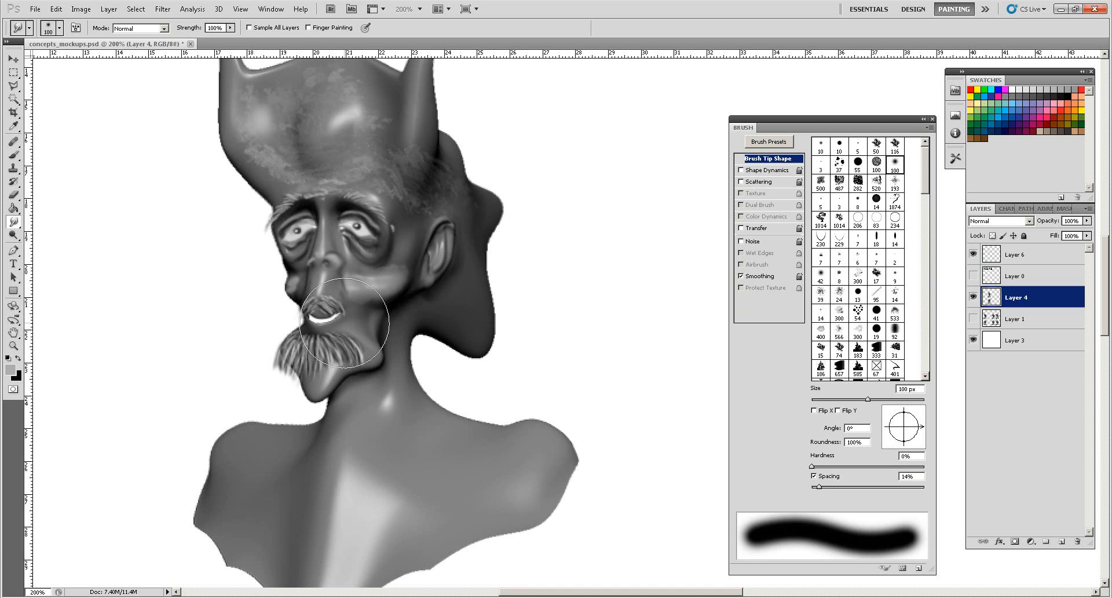
key(bracketleft)
key(bracketleft)
key(bracketleft)
key(bracketleft)
key(bracketleft)
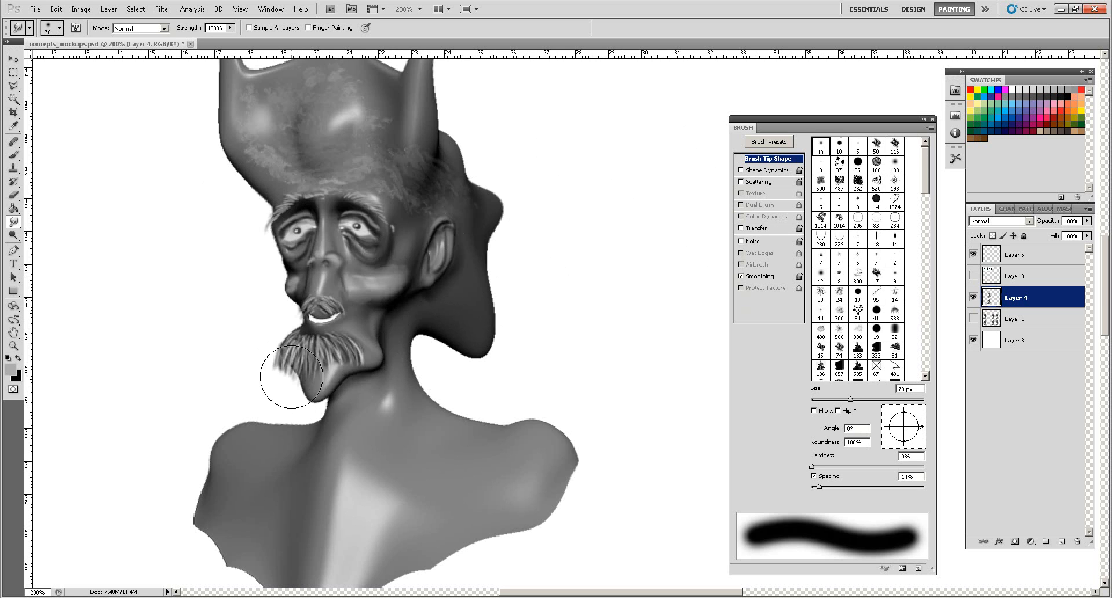
key(shift+period)
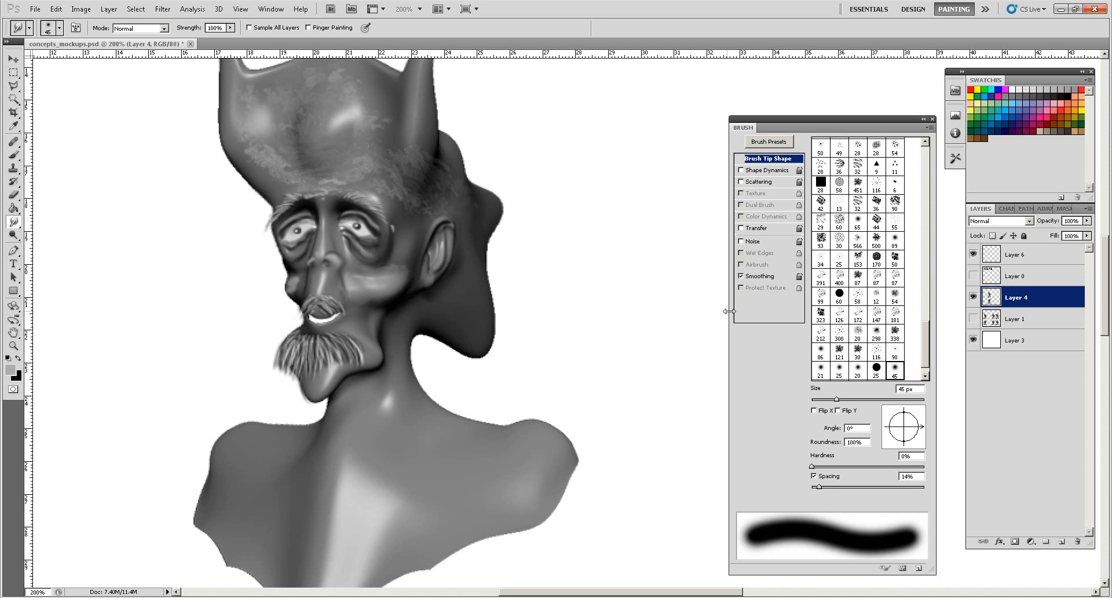
Check Layer 4 and Layer 6 by toggling their visibility, and smudge the beard strands outward on Layer 6
click(974, 297)
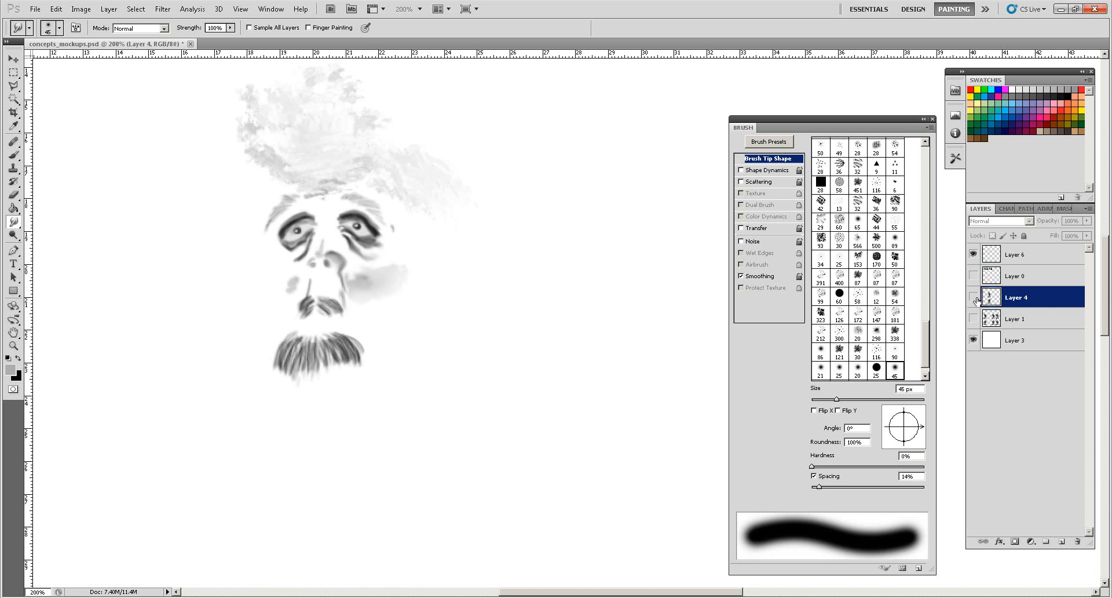
click(973, 297)
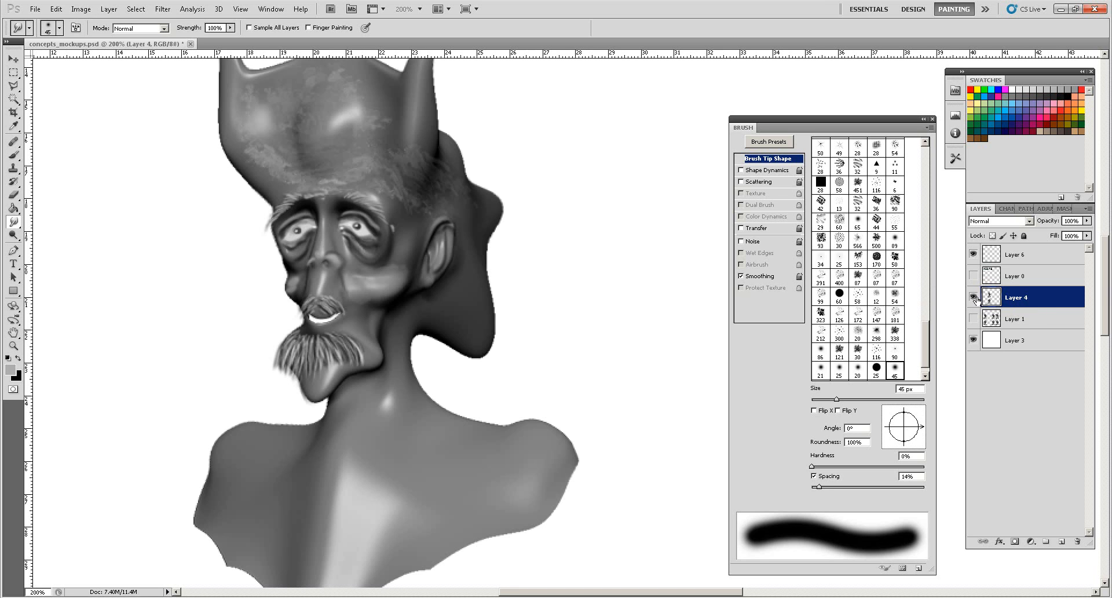
click(974, 254)
click(974, 255)
click(1007, 257)
mouse_move(340, 361)
mouse_down()
mouse_move(273, 377)
mouse_move(361, 380)
mouse_up()
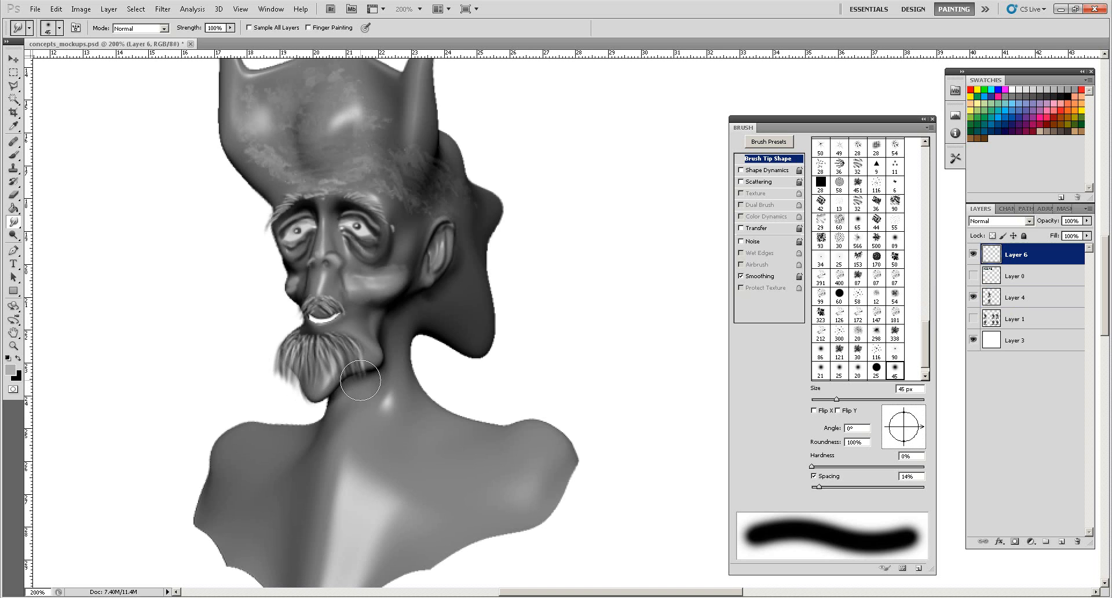
Smudge the moustache hairs over the white mouth opening with the soft tip reduced to 20 px
key(bracketleft)
key(bracketleft)
key(bracketleft)
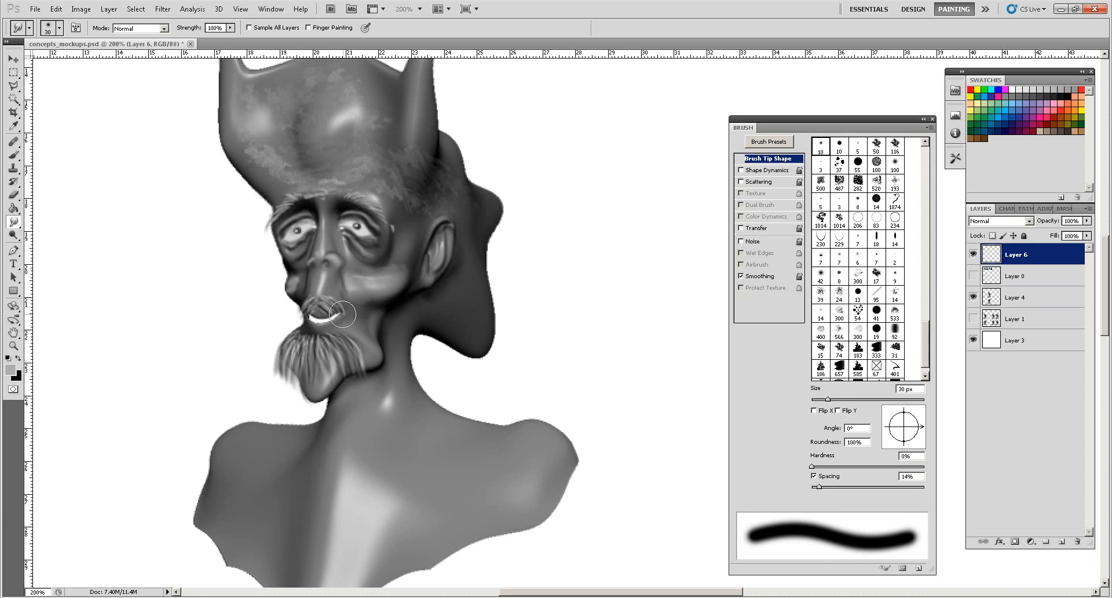
key(bracketleft)
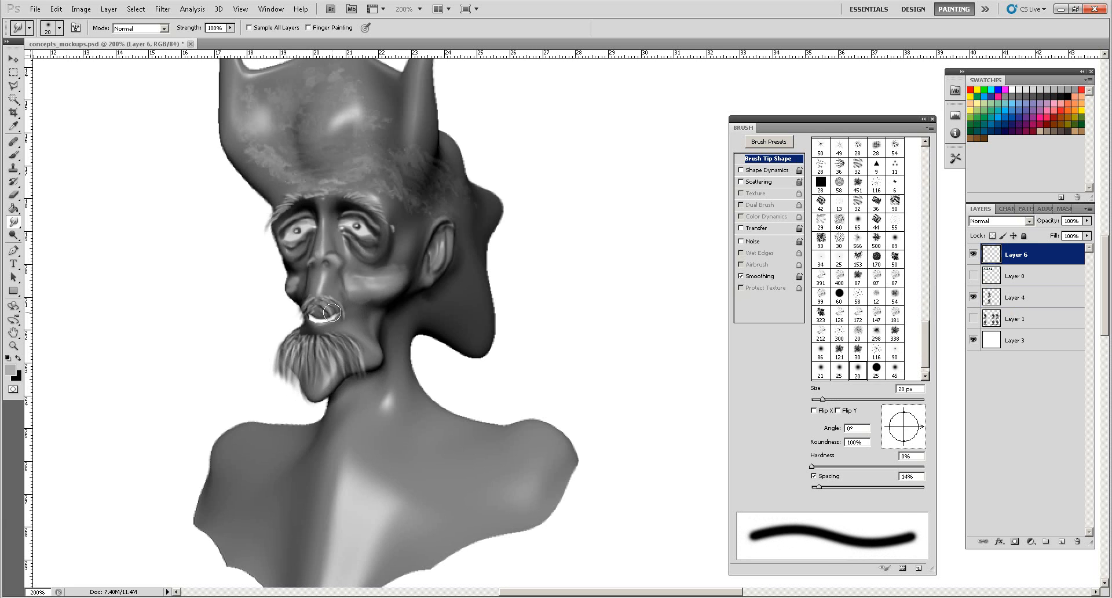
drag(304, 314, 324, 314)
Add a new layer directly above Layer 1, beneath the bust artwork on Layer 4
click(1015, 317)
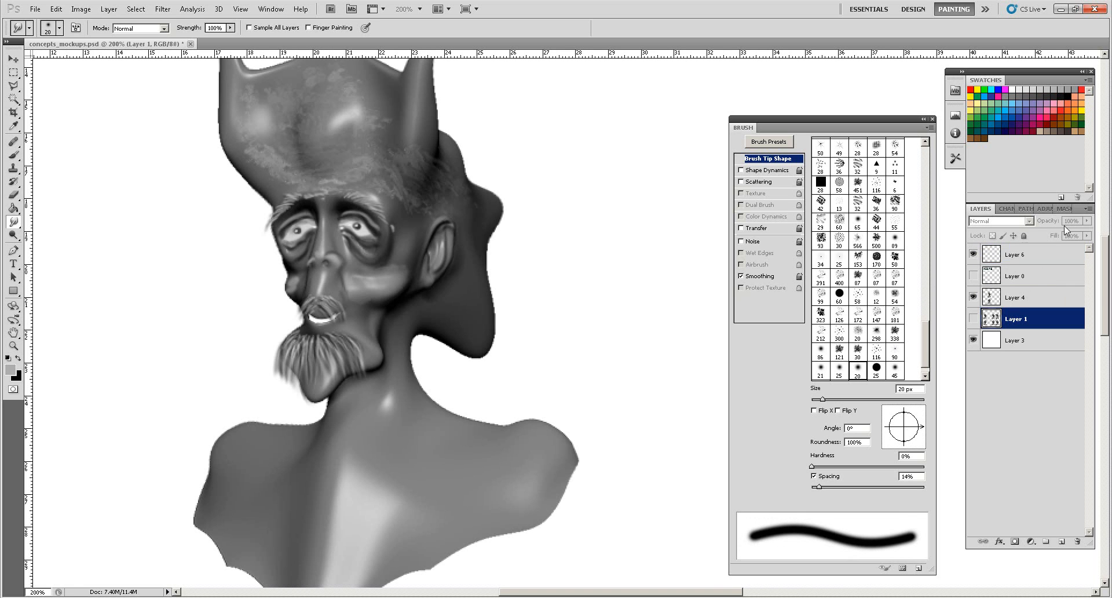
click(973, 297)
click(973, 297)
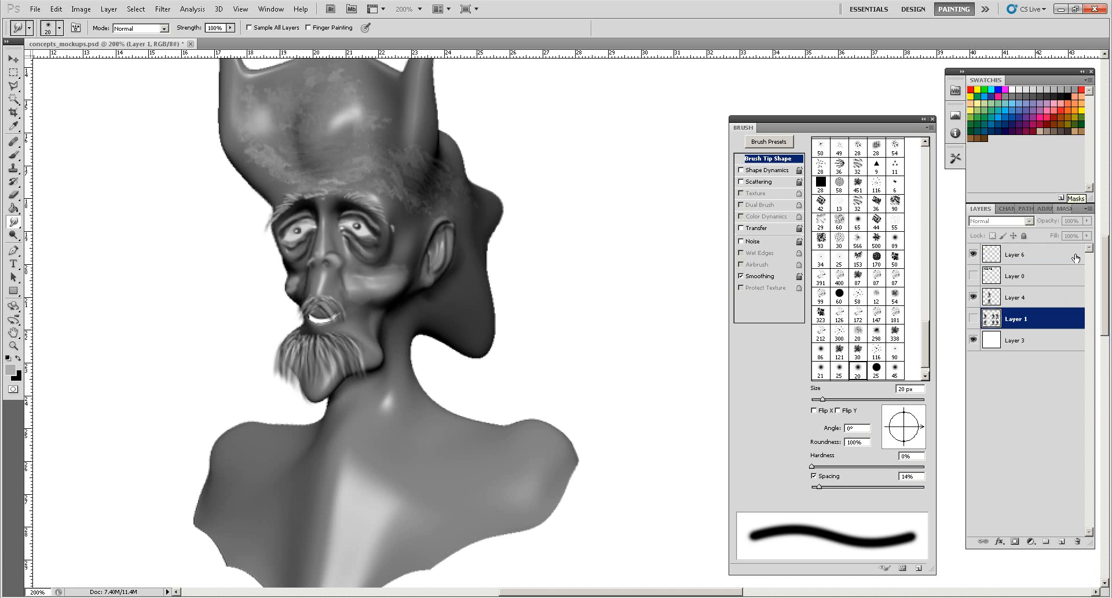
click(1088, 208)
click(1076, 216)
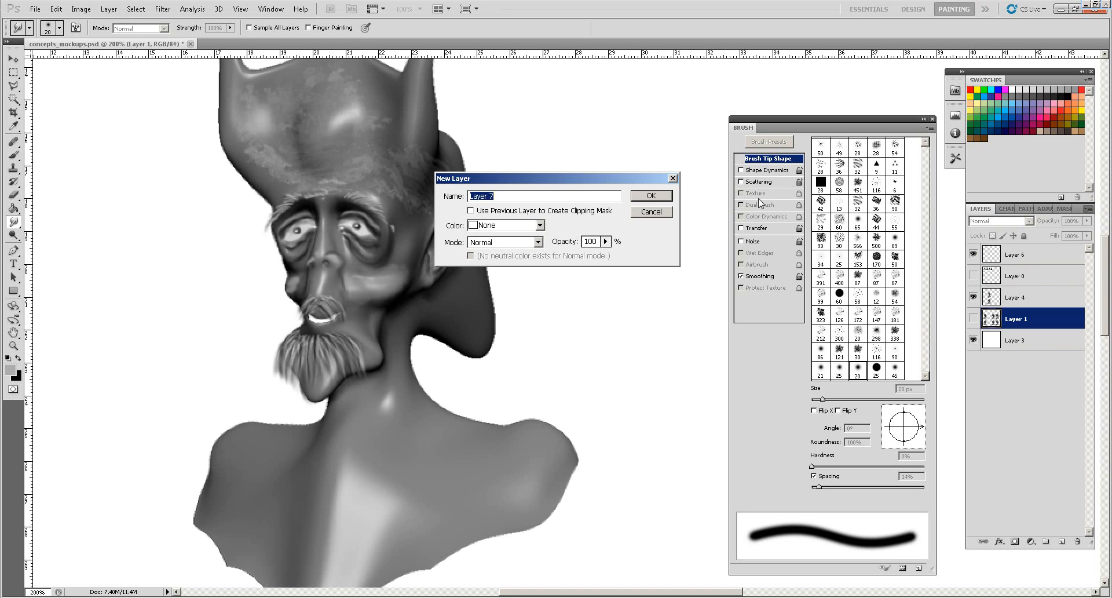
click(652, 197)
Paint the mouth opening black on Layer 7 using the Brush tool with the hard round 60 px tip reduced to 30 px
click(14, 157)
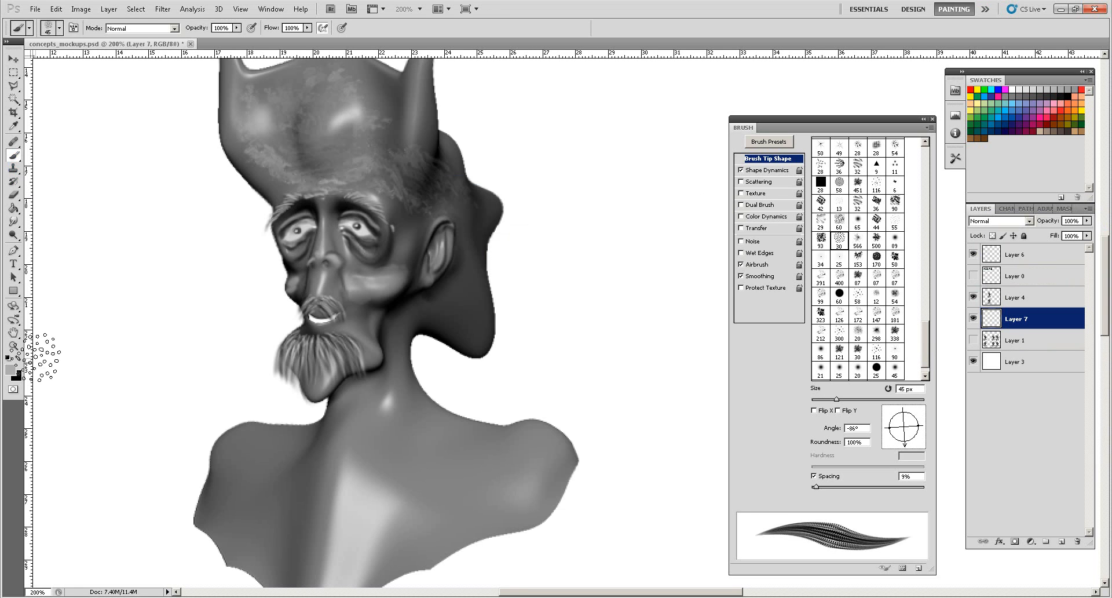
click(19, 358)
click(839, 294)
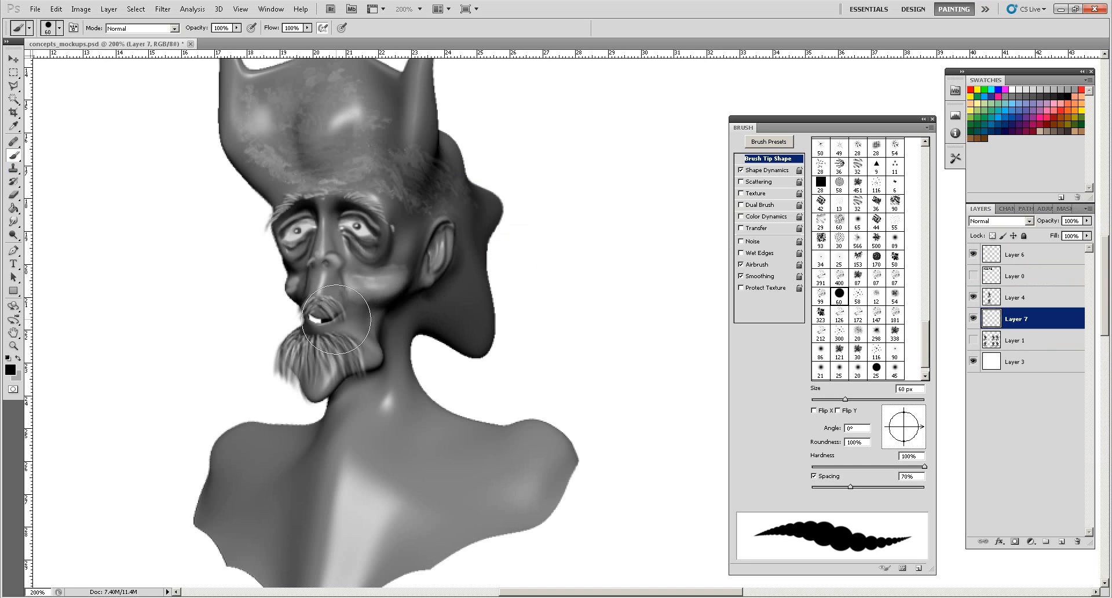
key(bracketleft)
key(bracketleft)
key(bracketleft)
drag(326, 319, 321, 314)
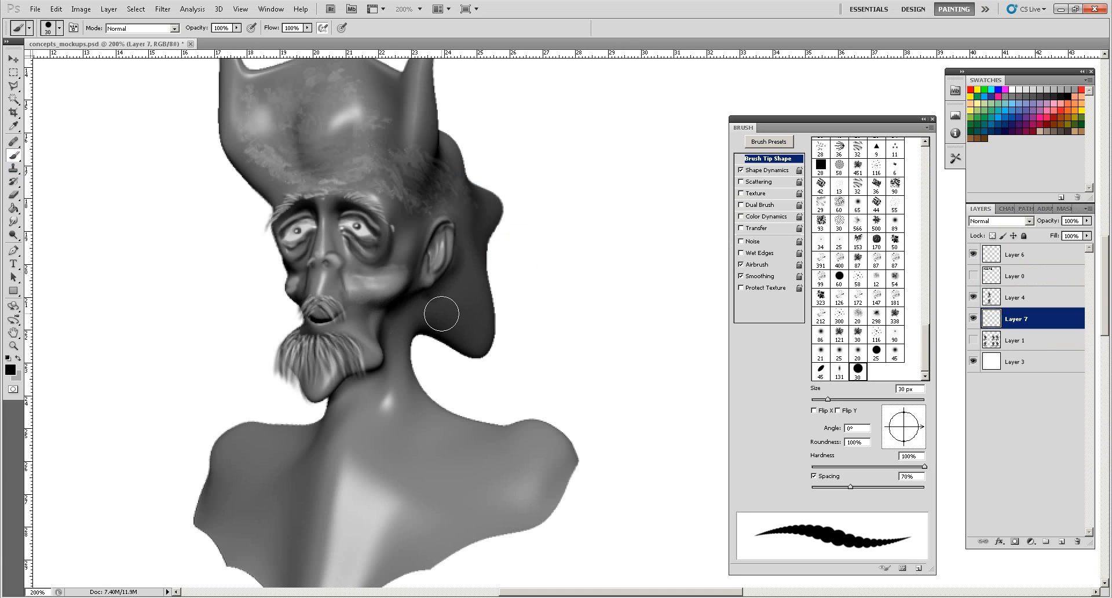
Merge Layer 4 down into Layer 7 and place Layer 6 directly above the merged layer
click(1012, 299)
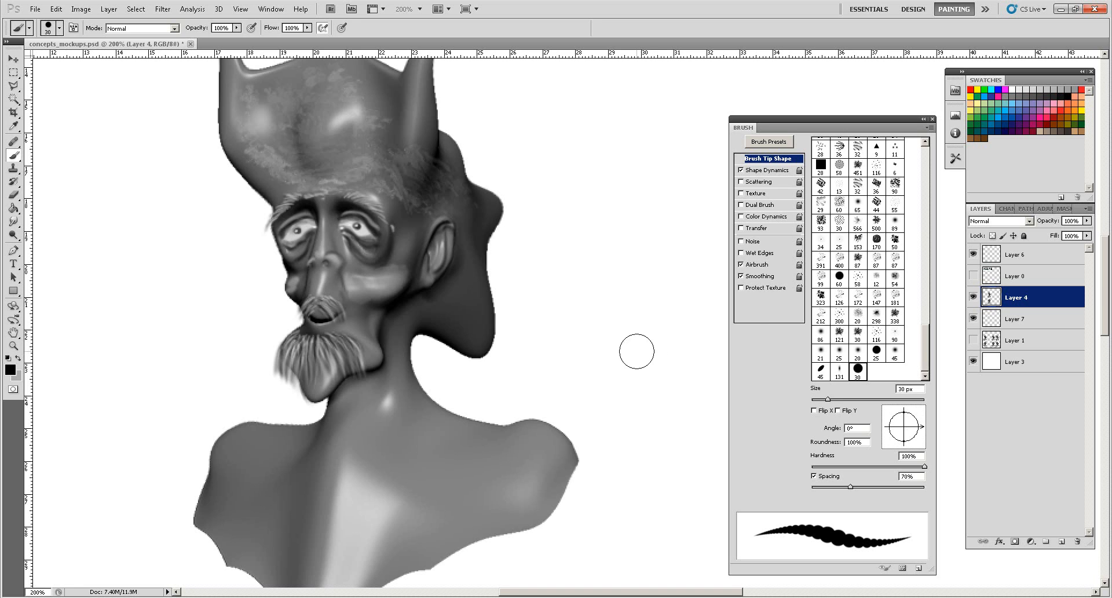
key(ctrl+e)
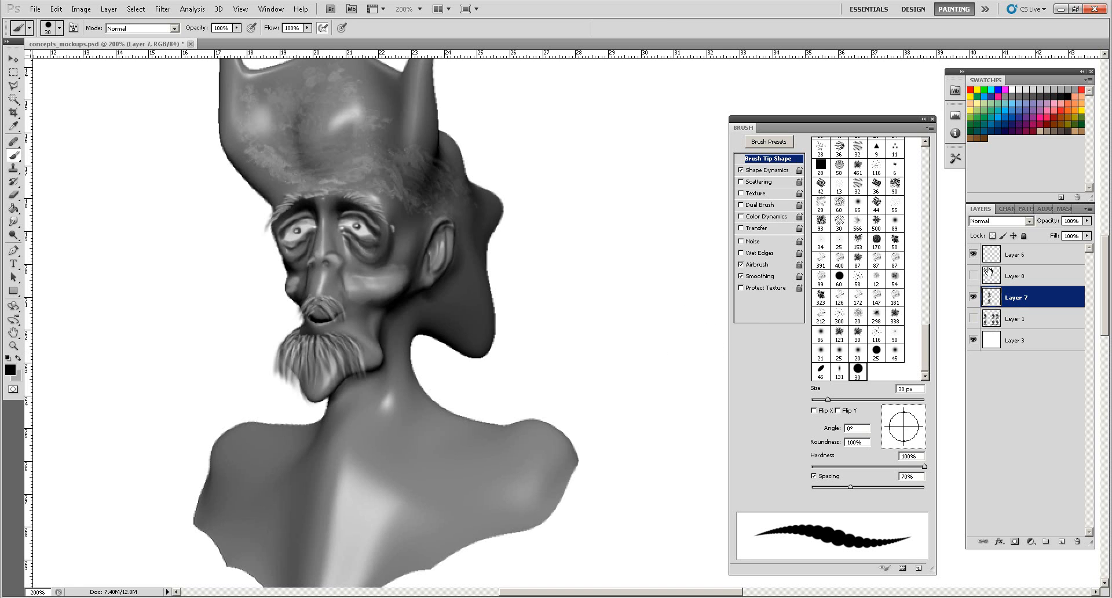
drag(1018, 256, 980, 285)
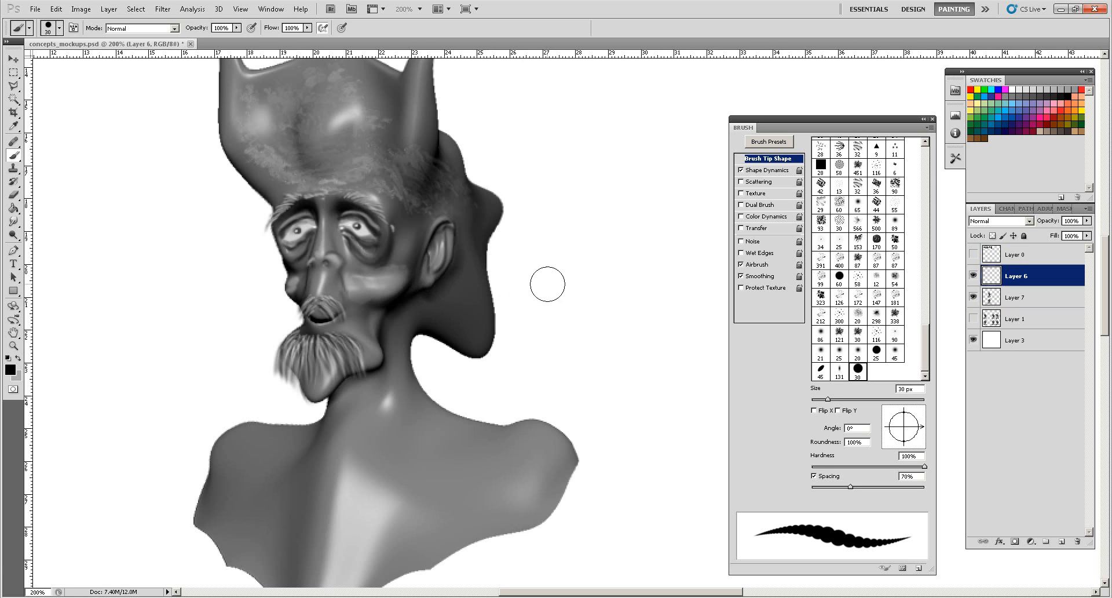
Add a new layer named Layer 8 directly above Layer 7
click(1017, 300)
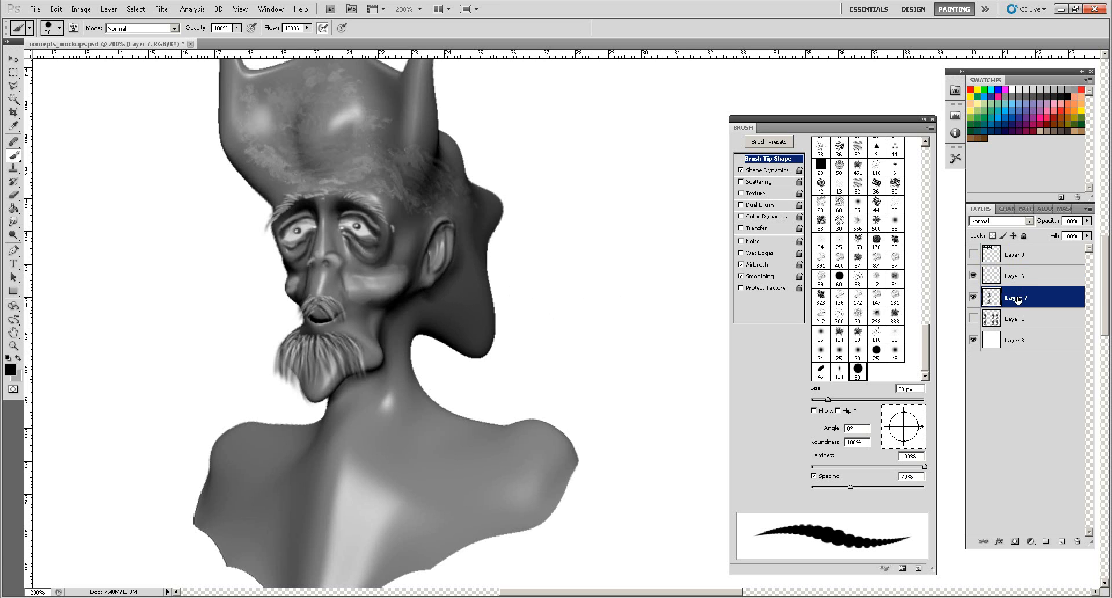
click(1088, 210)
click(1011, 217)
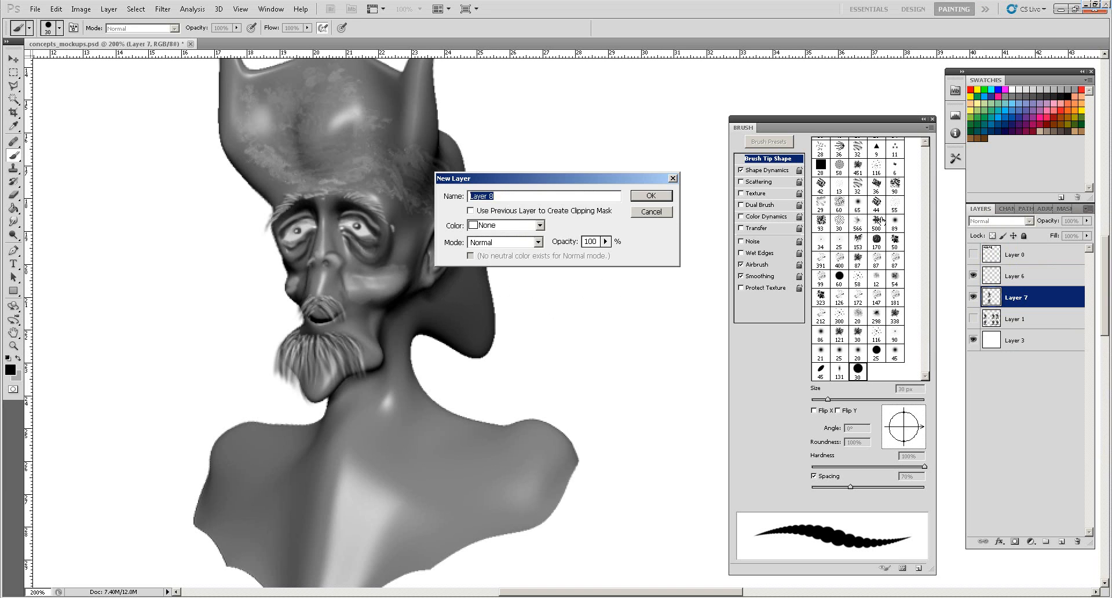
click(651, 196)
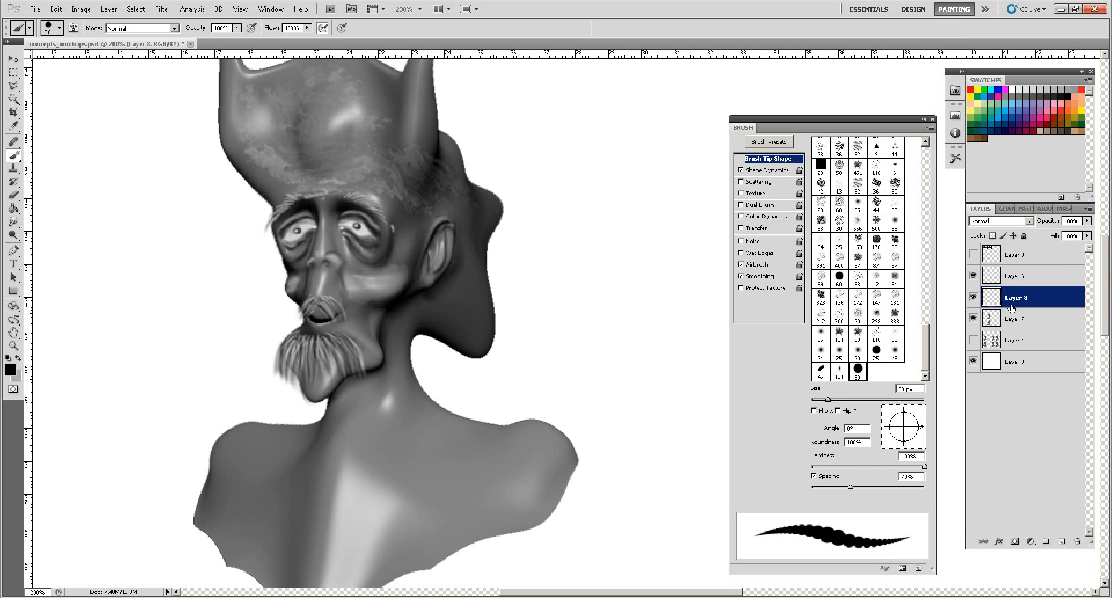
Select the bust silhouettes on Layer 7 by selecting the empty background with the Magic Wand and inverting the selection
click(1007, 323)
click(22, 98)
click(193, 236)
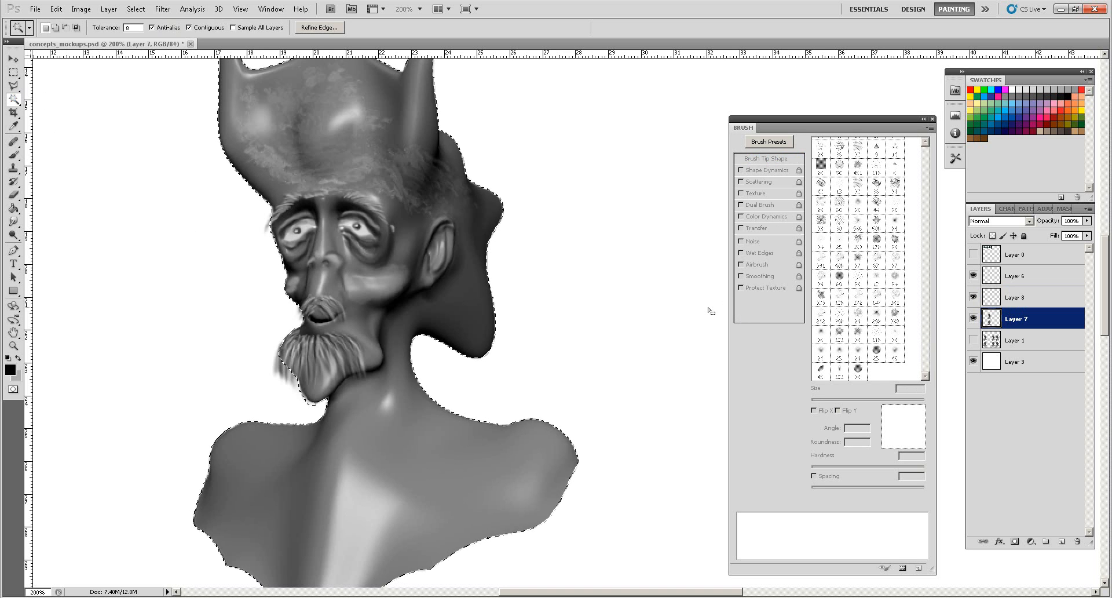
key(ctrl+minus)
key(ctrl+minus)
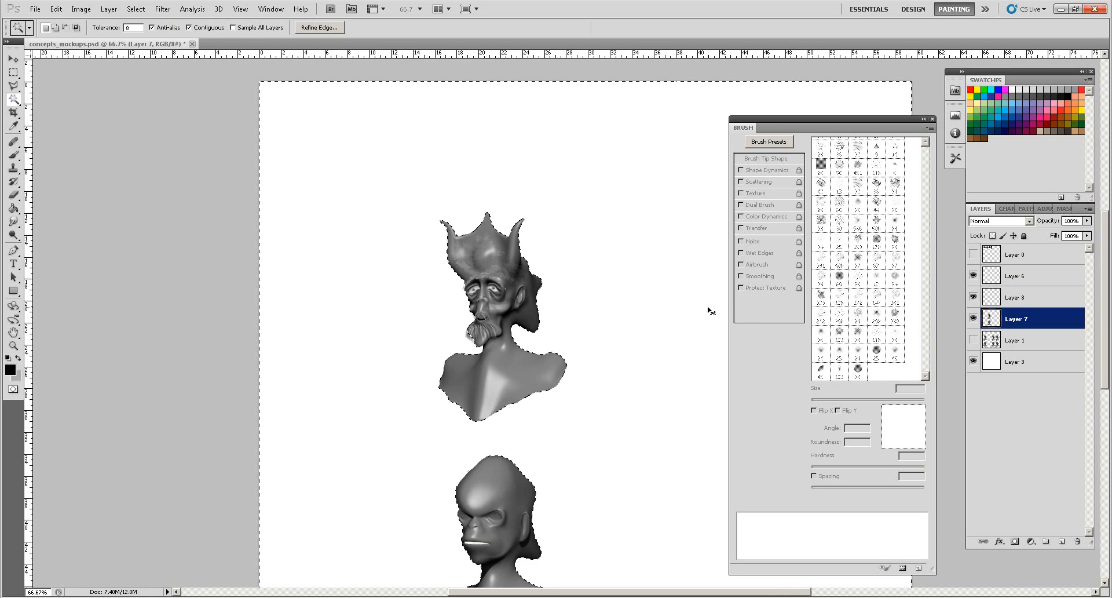
key(ctrl+shift+i)
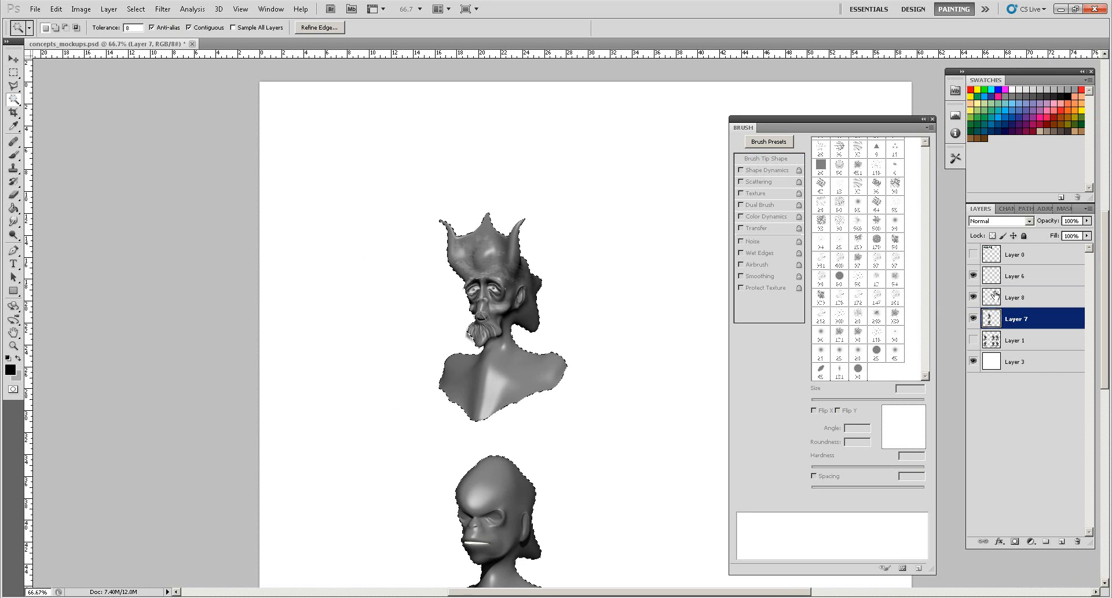
Make Layer 8 the active layer and set the foreground colour to a light peach, about #f1a18a
click(974, 276)
click(974, 275)
click(1008, 298)
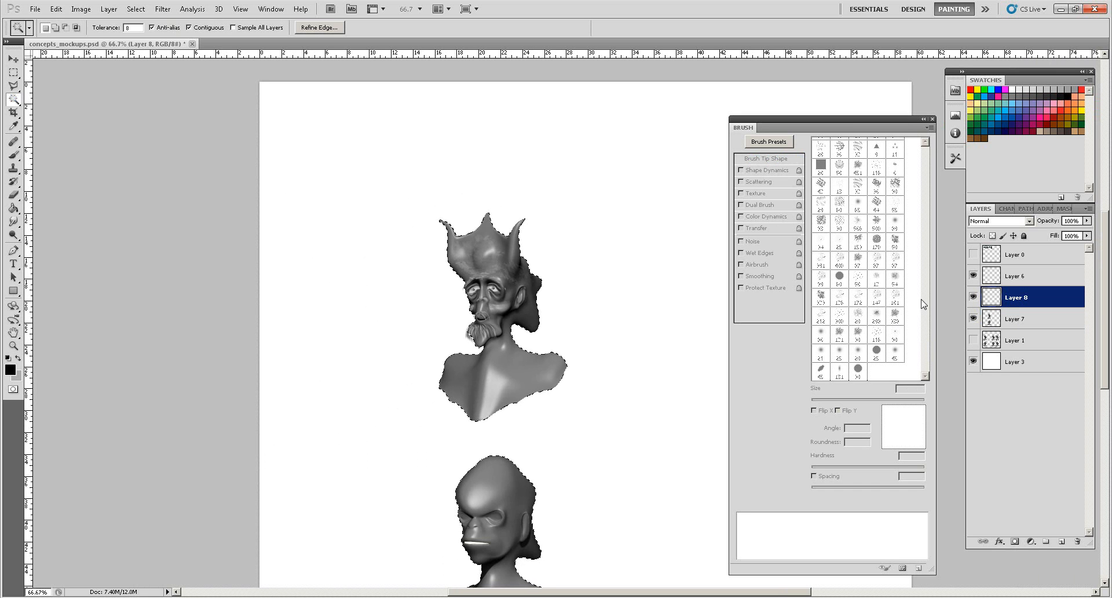
click(10, 371)
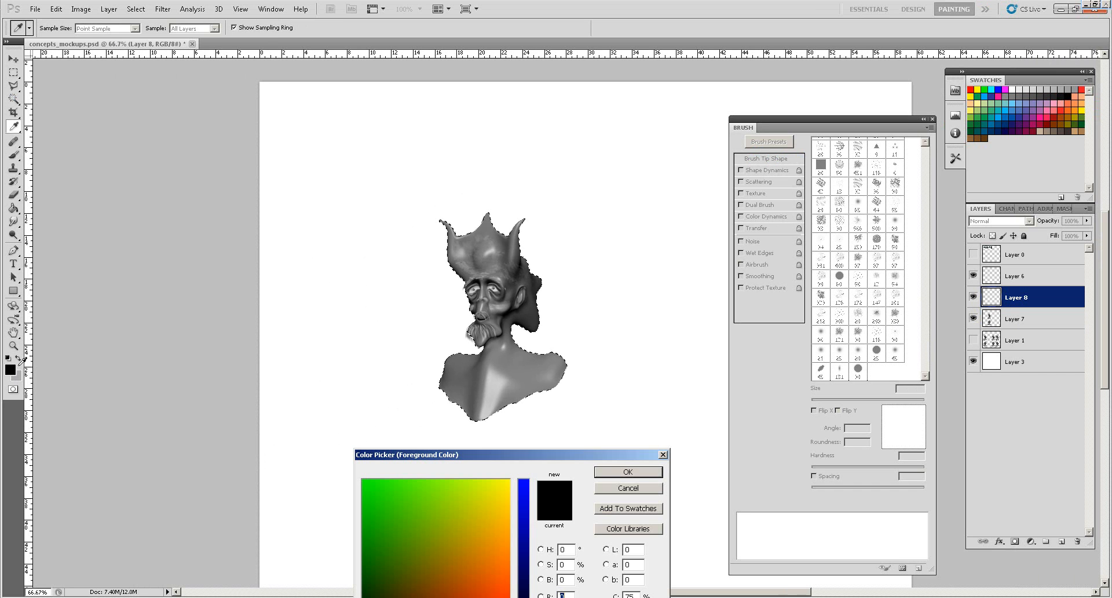
click(497, 538)
drag(555, 457, 273, 245)
click(217, 352)
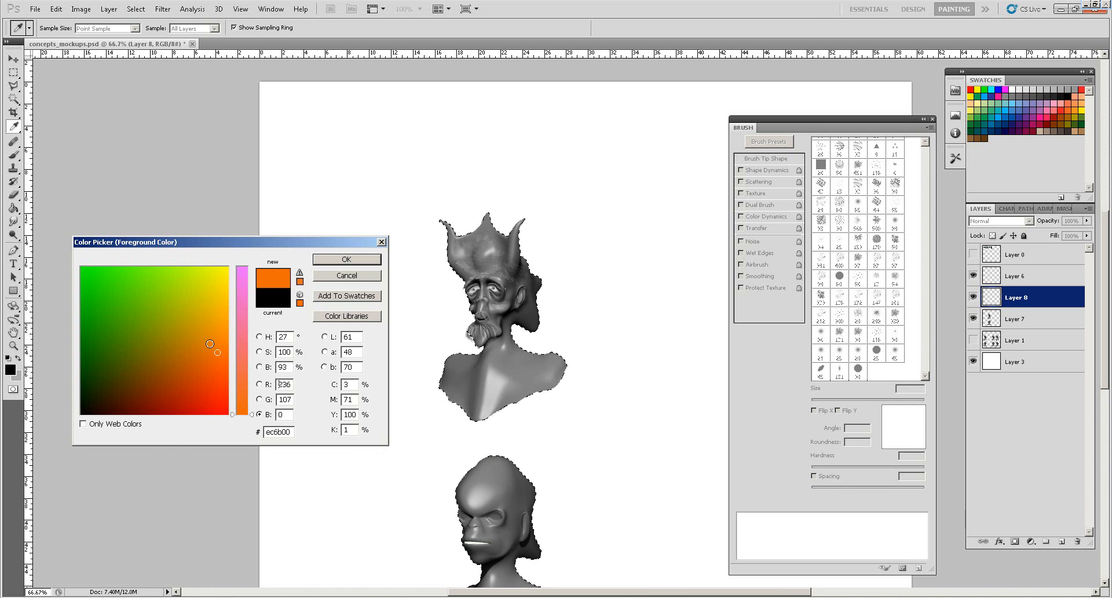
click(241, 334)
click(220, 315)
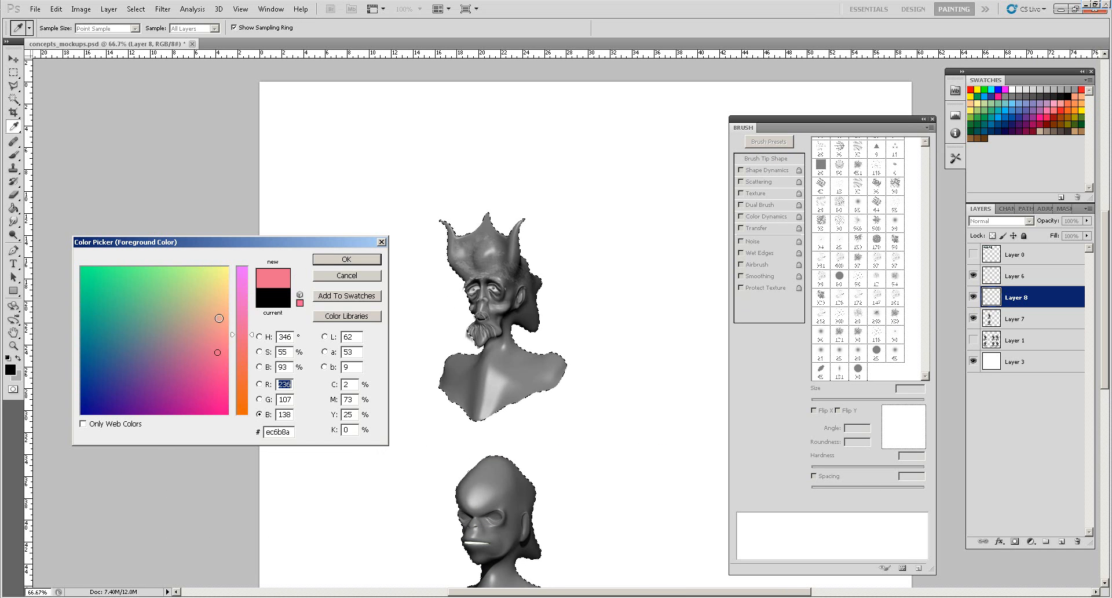
click(225, 320)
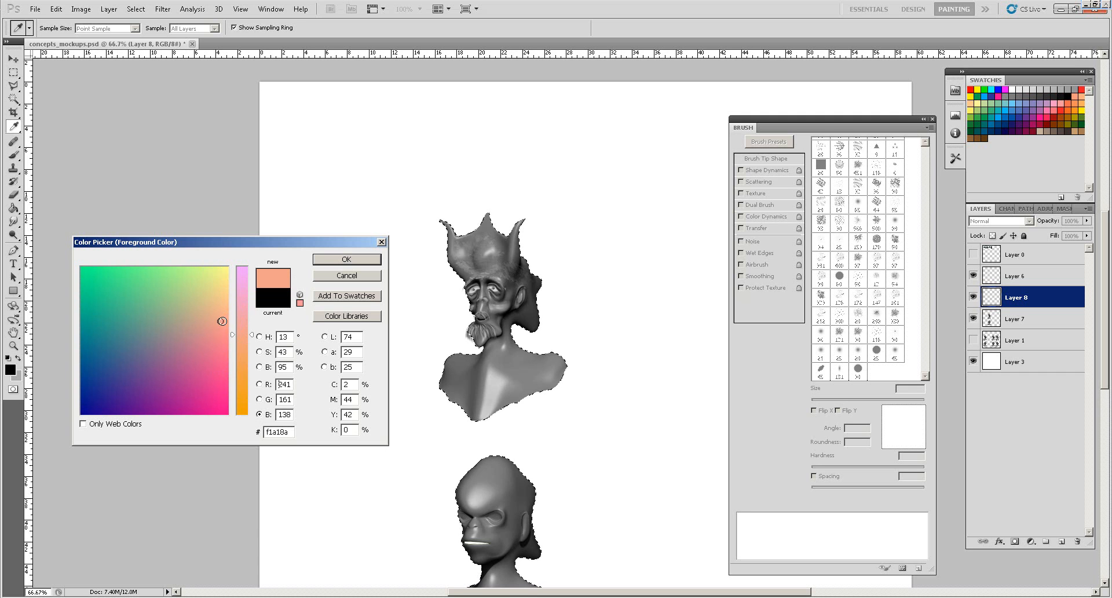
key(Return)
Fill the selected bust silhouettes on Layer 8 with the peach foreground colour using the Paint Bucket and remove the selection
key(g)
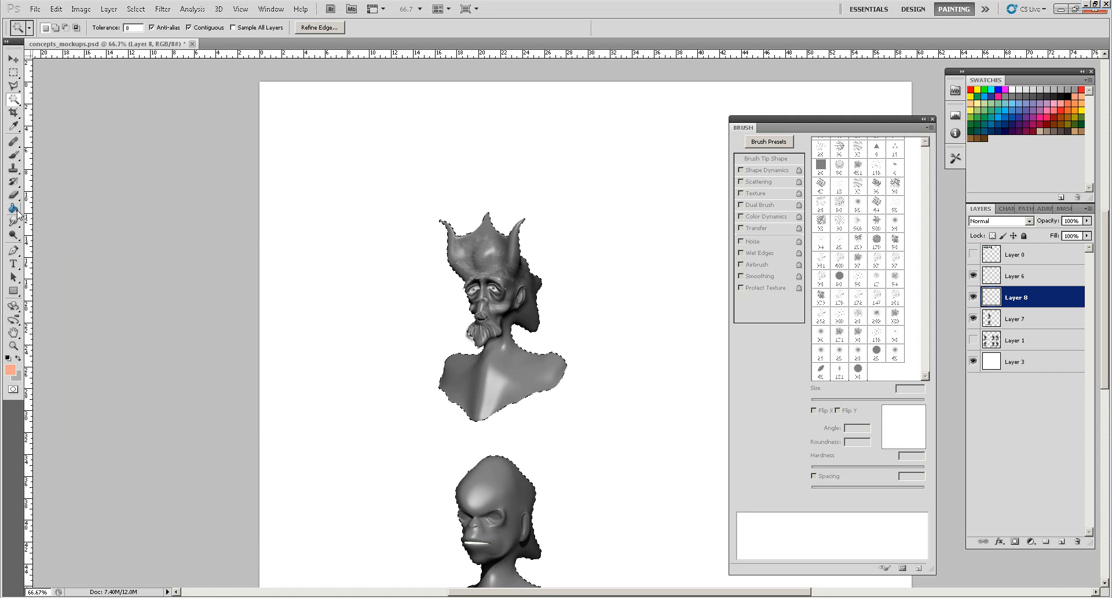
click(478, 267)
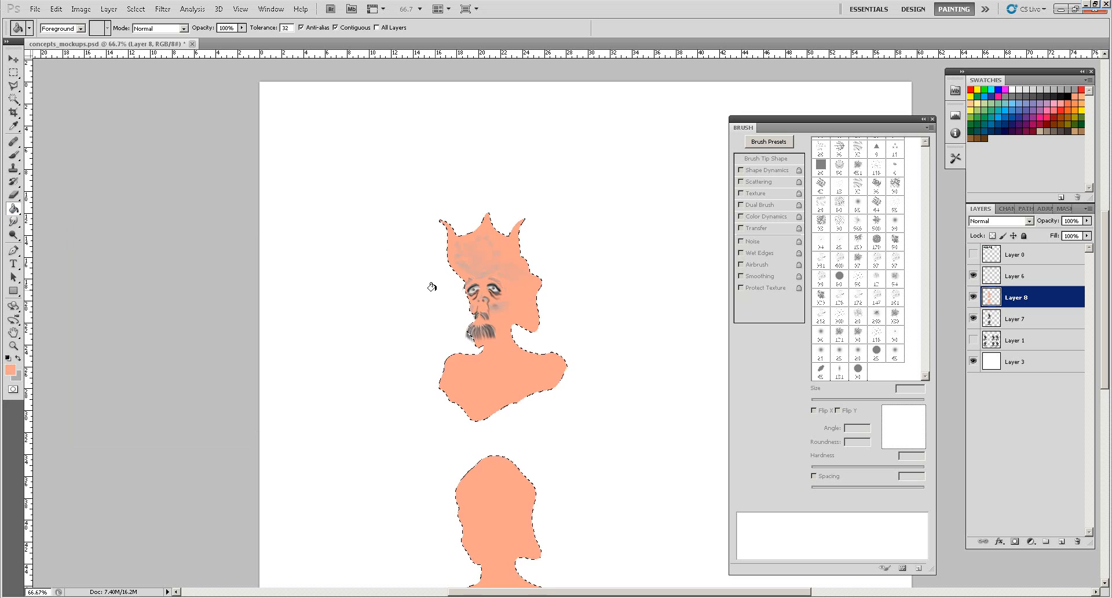
key(ctrl+d)
Set Layer 8's blend mode to Soft Light after trying Multiply, and place the layer above Layer 6
click(1029, 220)
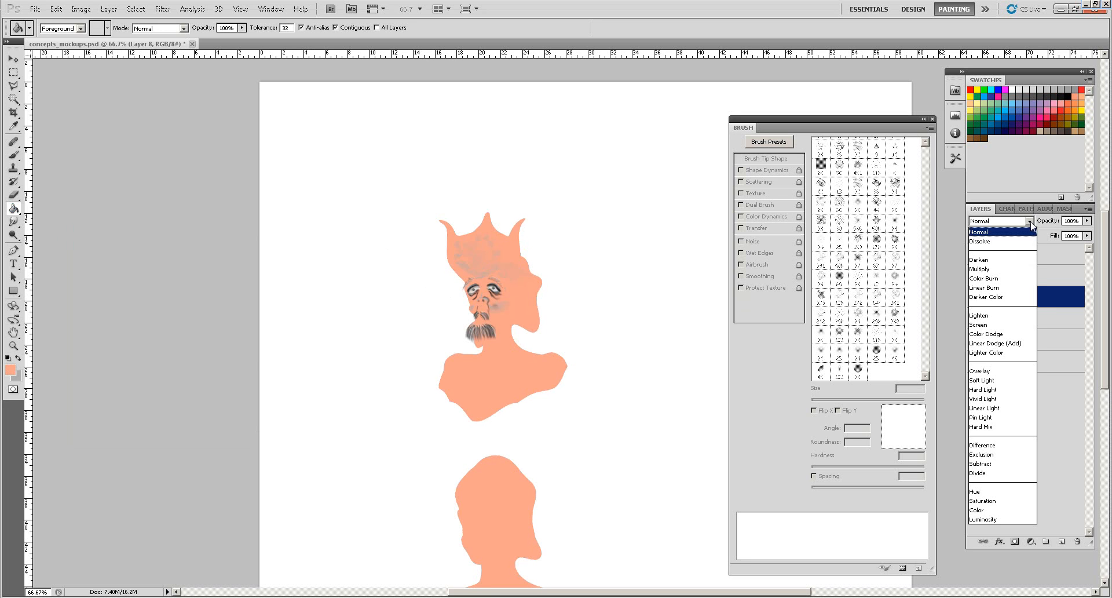
click(992, 269)
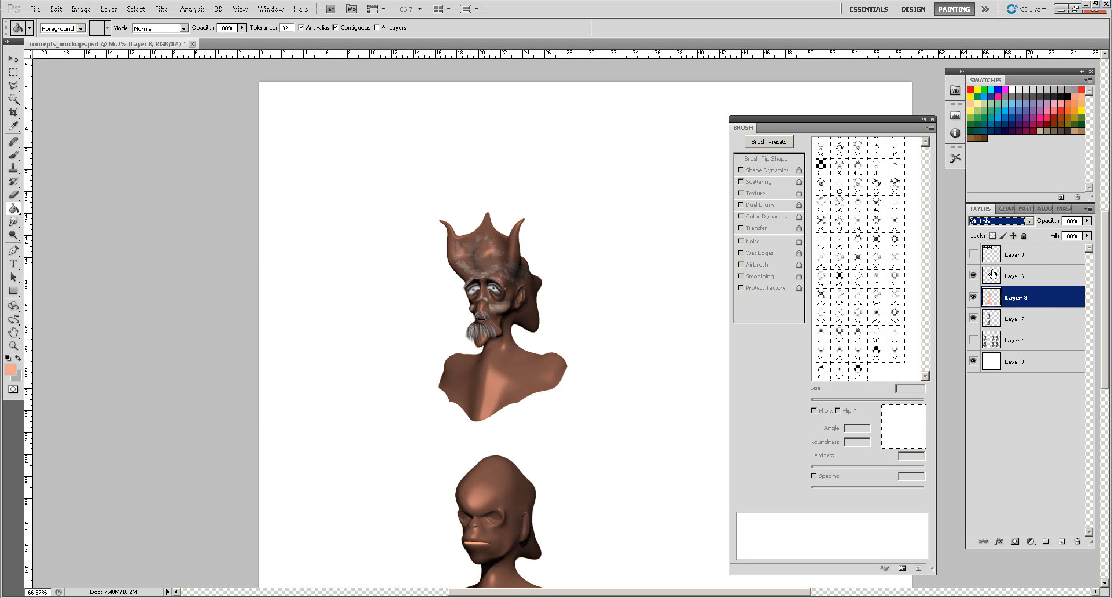
click(1029, 220)
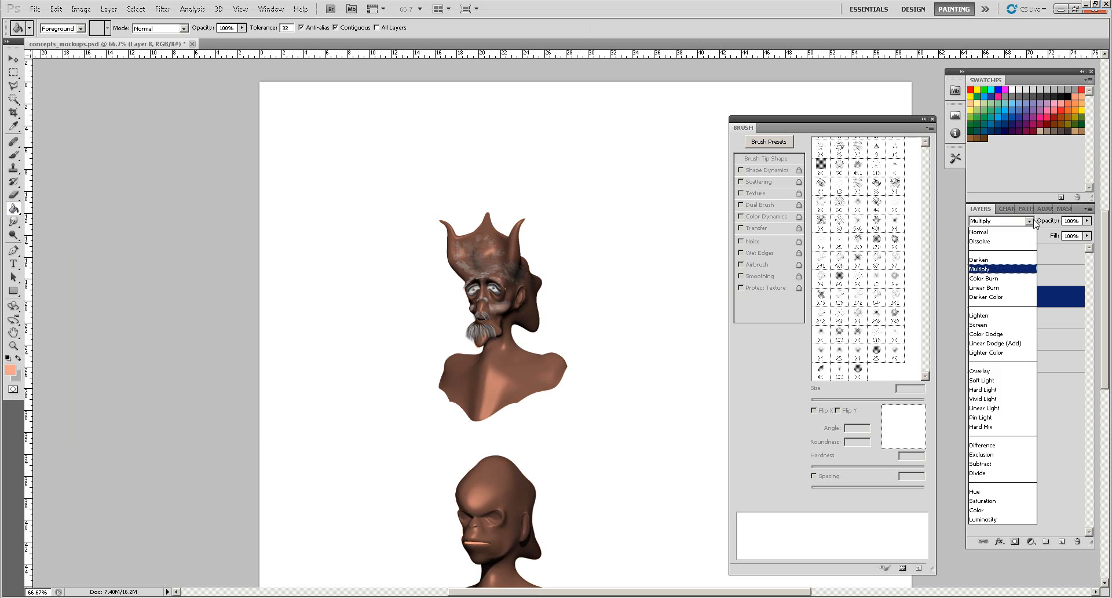
click(977, 382)
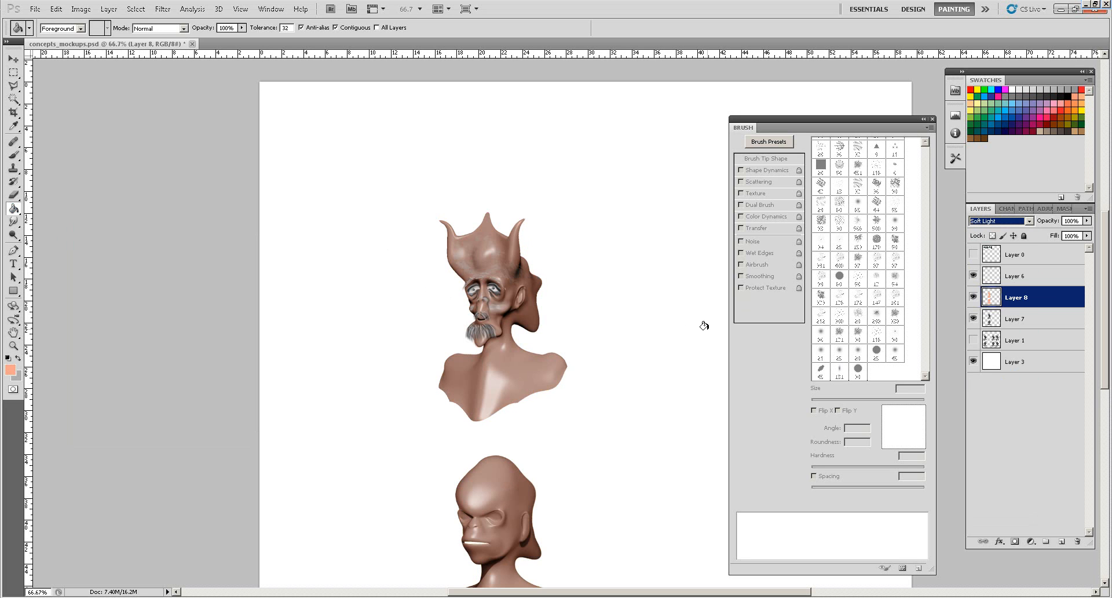
drag(1017, 288, 1015, 310)
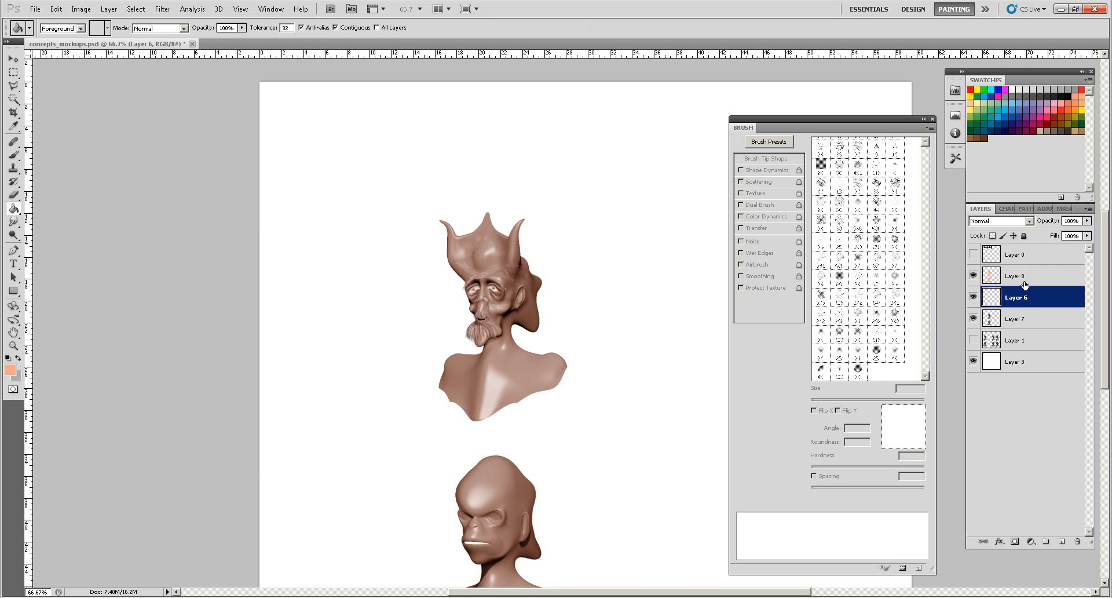
click(1022, 284)
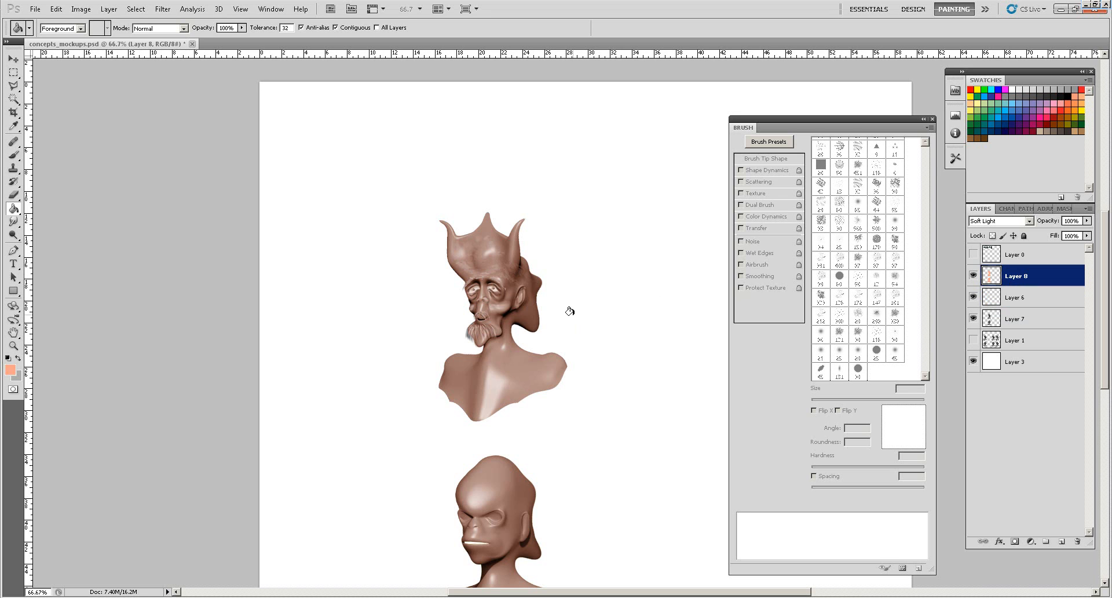
Duplicate Layer 7 under the default copy name and place the duplicate directly above Layer 8
click(1021, 320)
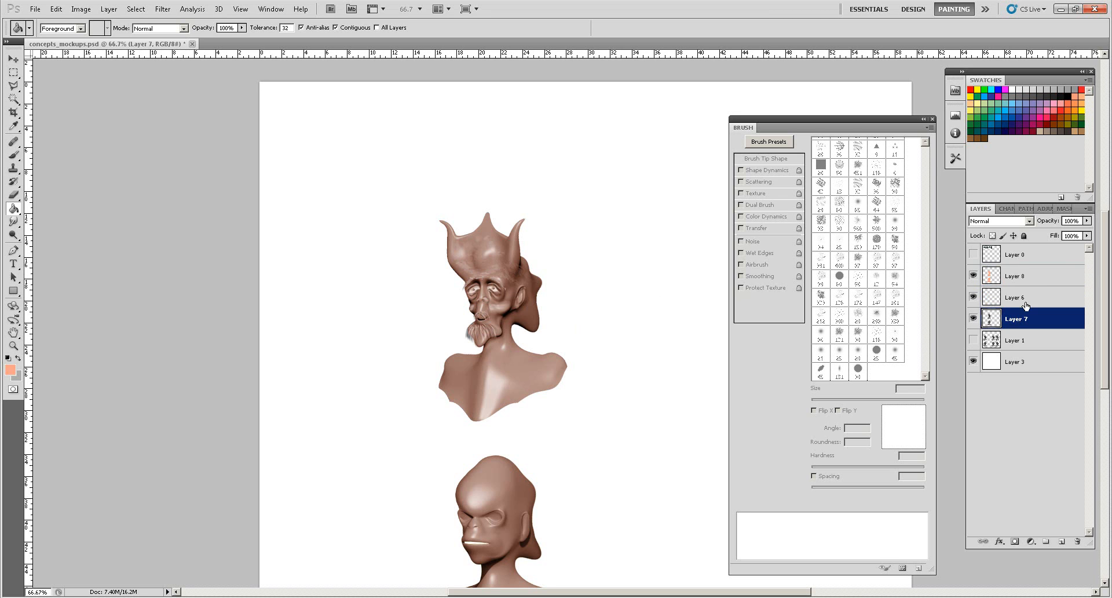
click(1085, 210)
click(1008, 223)
click(657, 188)
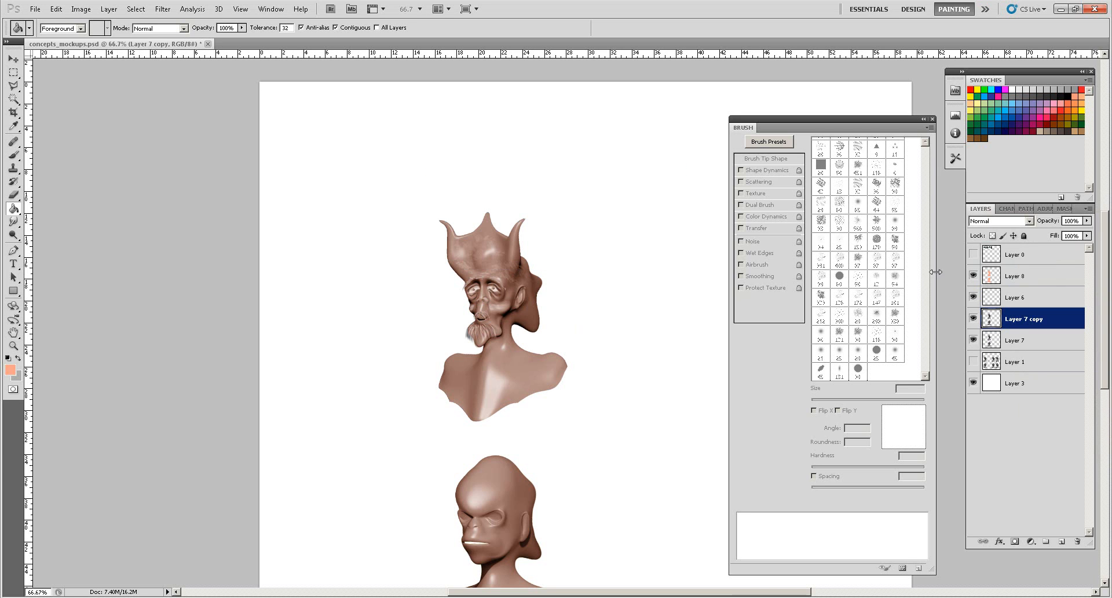
drag(1012, 320, 1012, 273)
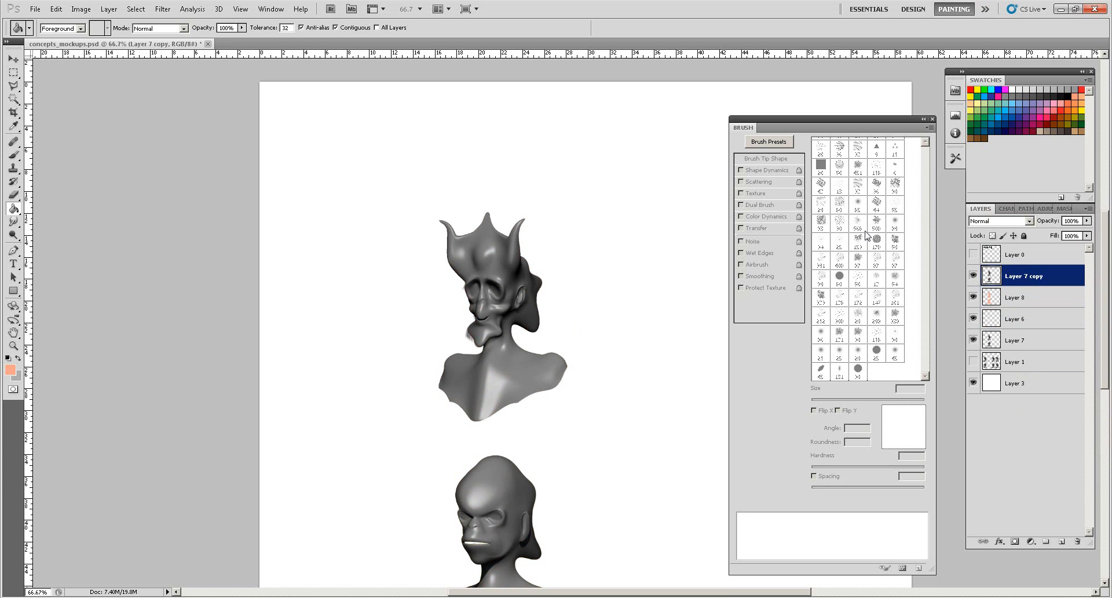
Apply Levels to Layer 7 copy with input values 40, 3.01 and 96 for strong contrast between shadows and highlights
click(109, 9)
mouse_move(81, 9)
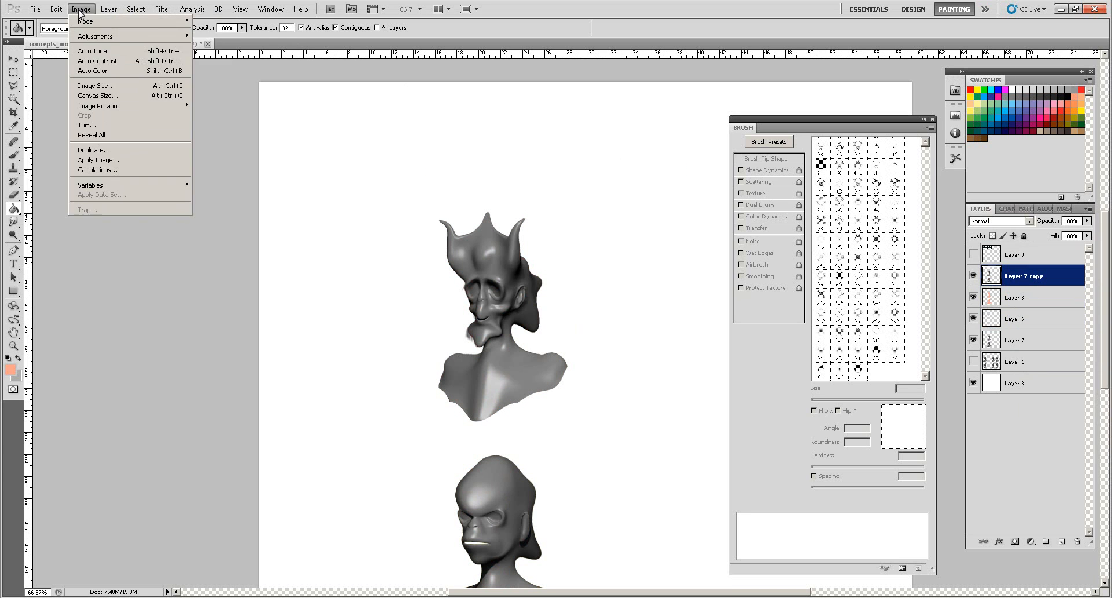
mouse_move(87, 37)
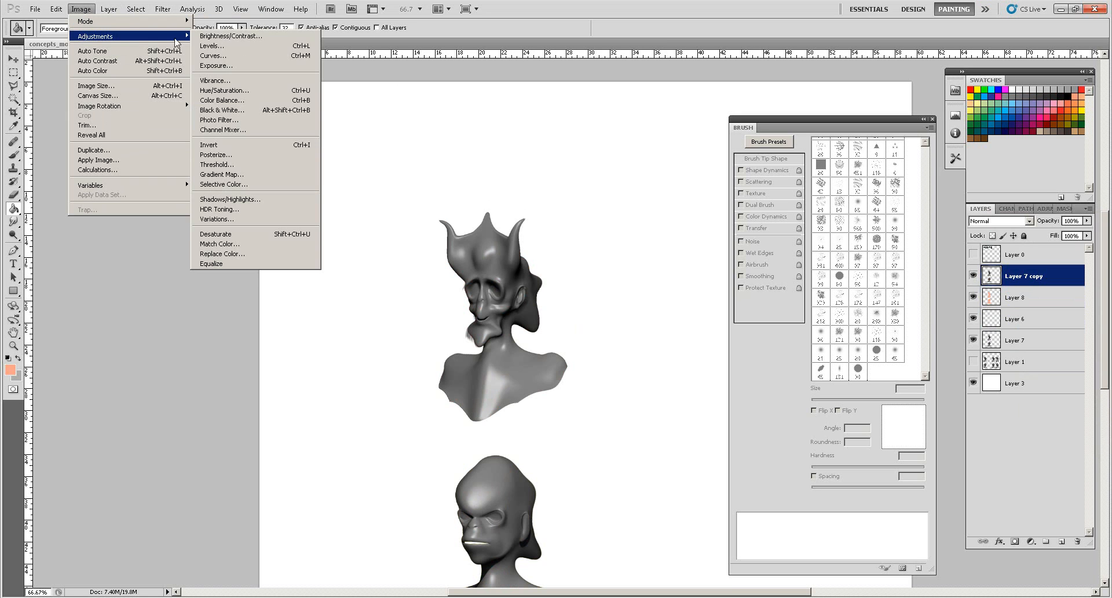
click(210, 48)
drag(833, 444, 743, 449)
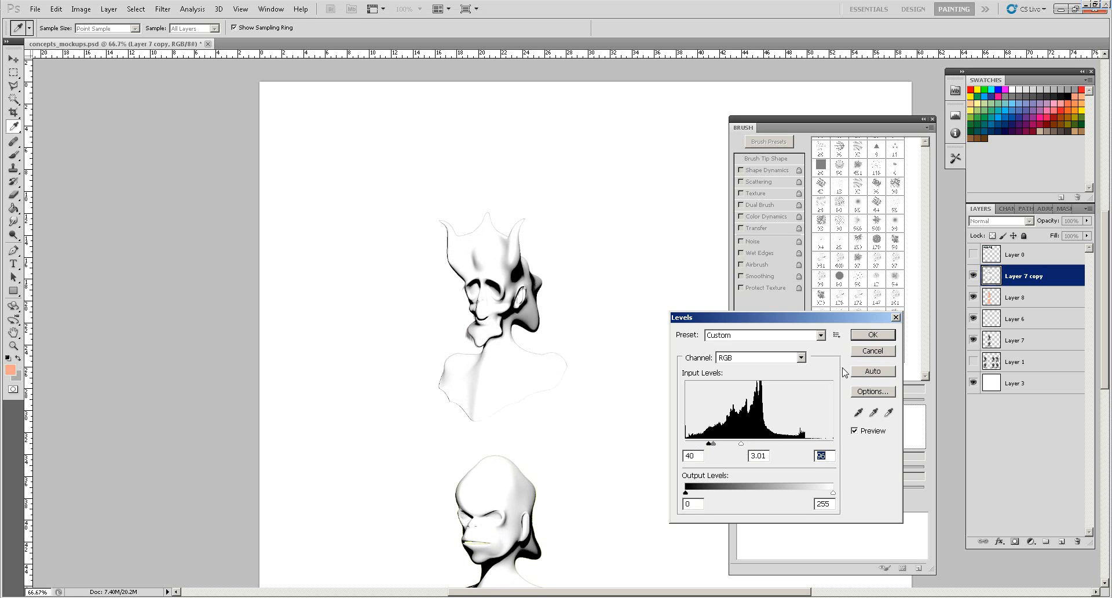
click(873, 335)
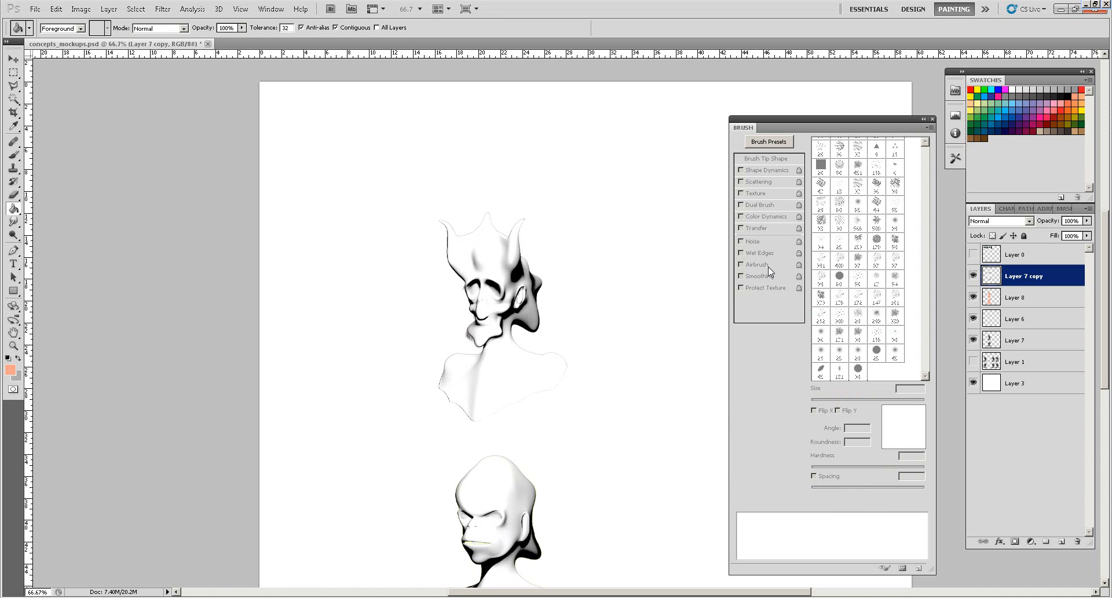
Apply a Gaussian Blur with a radius of 1.7 pixels to Layer 7 copy
click(162, 10)
mouse_move(180, 117)
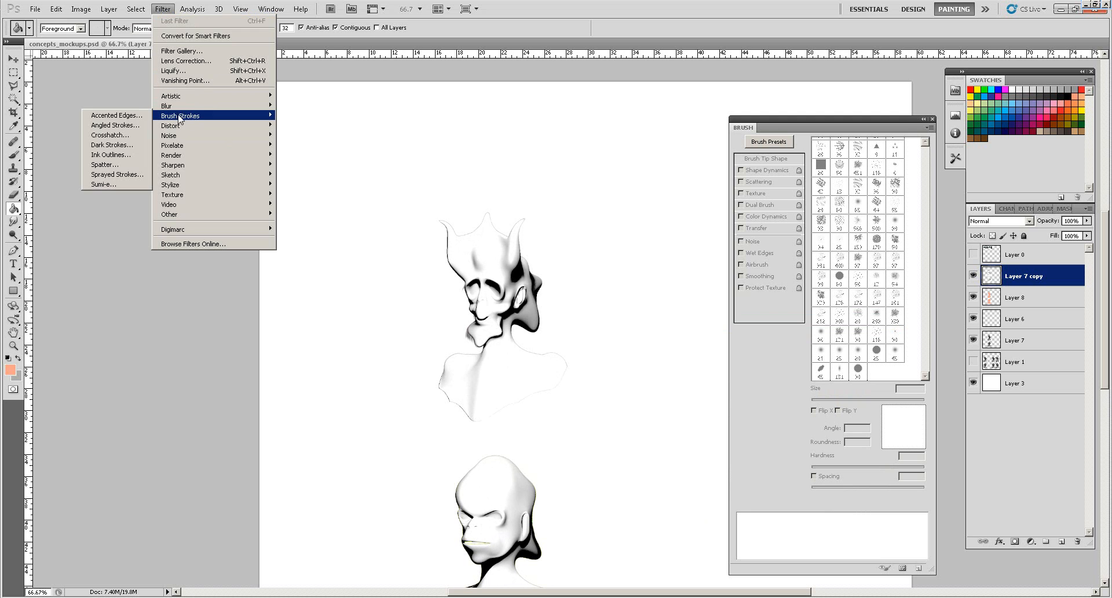
click(125, 145)
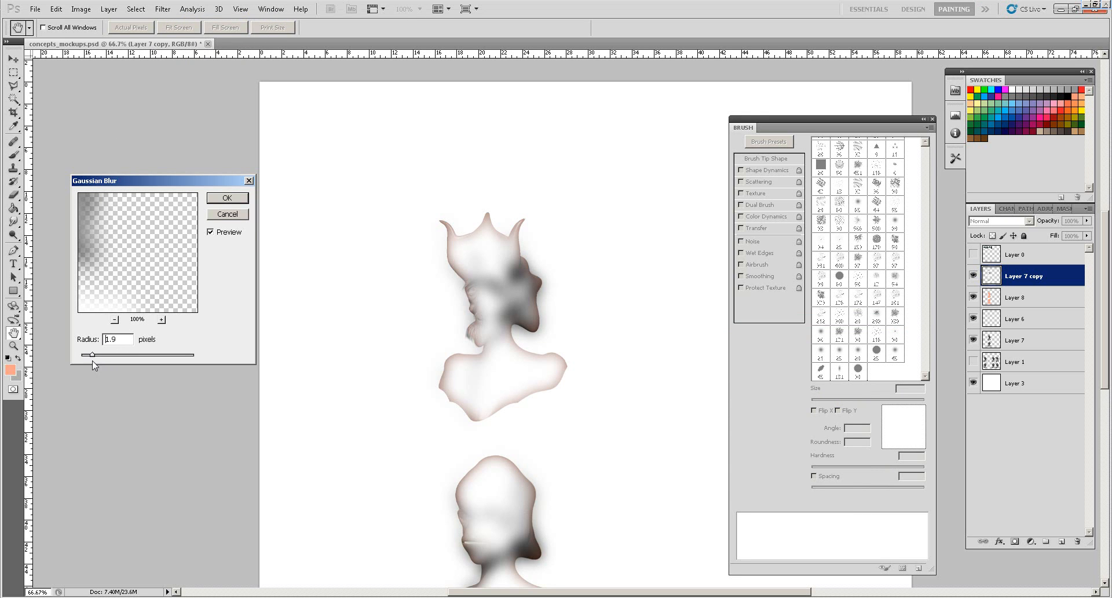
drag(95, 360, 86, 362)
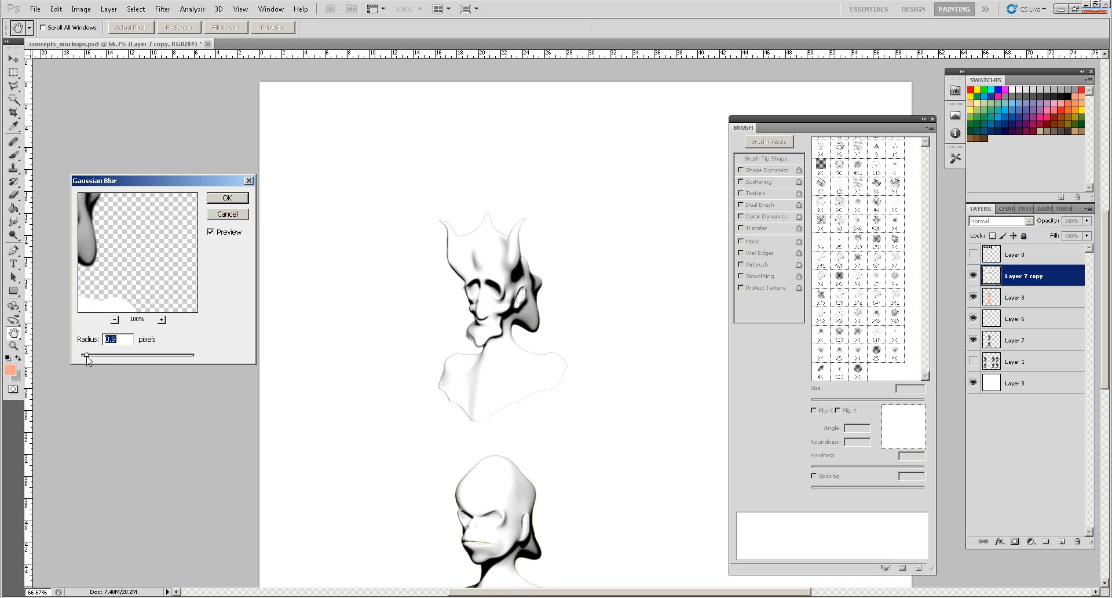
drag(89, 357, 93, 358)
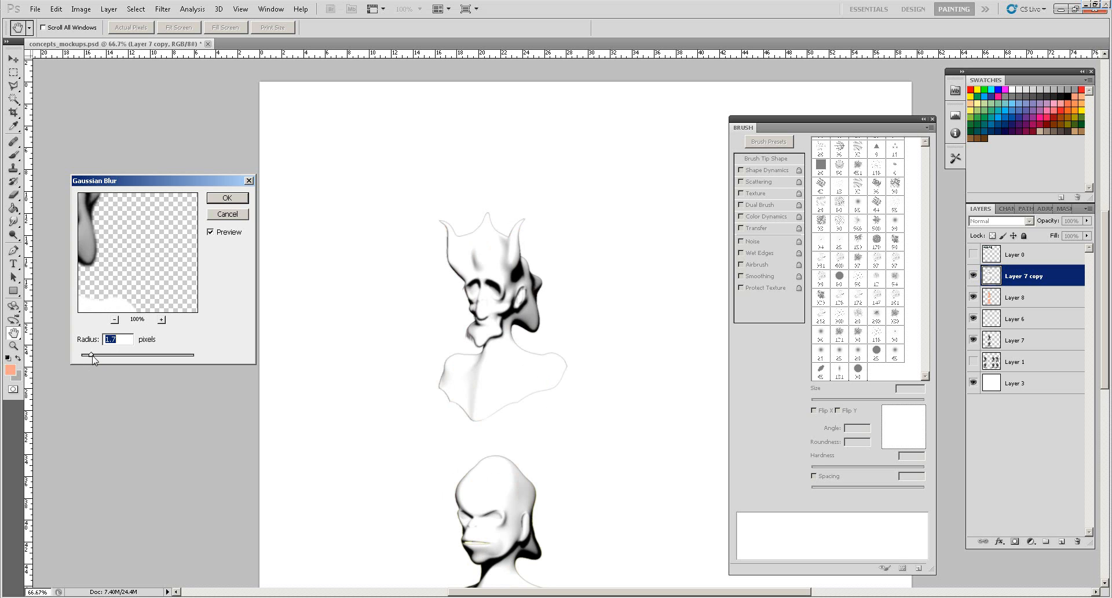
click(227, 198)
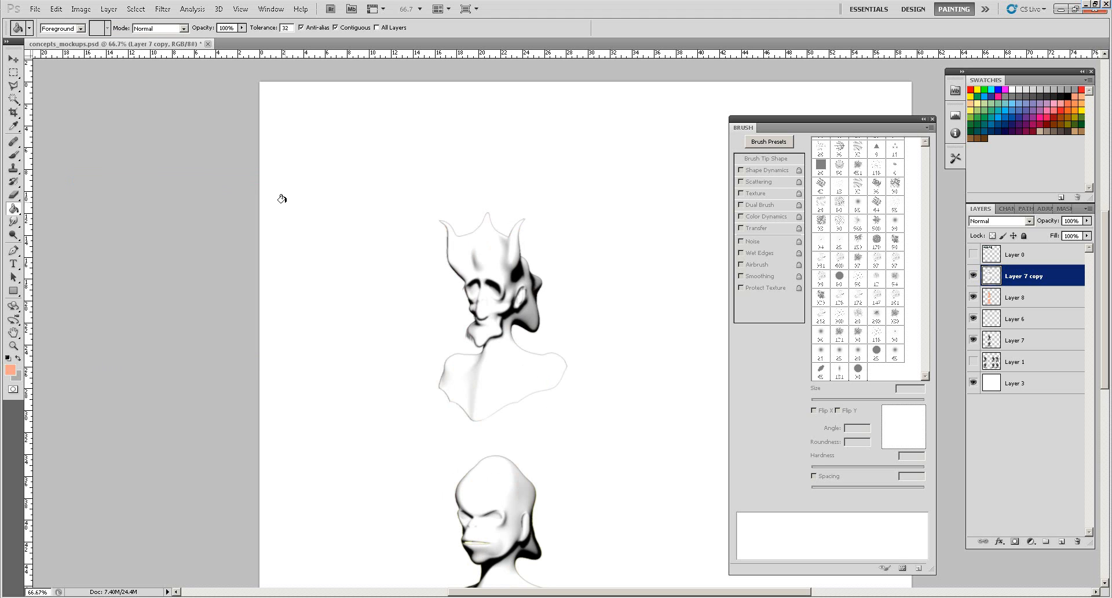
Clear the blur spill outside the busts on Layer 7 copy using a Magic Wand background selection from Layer 7, and deselect
click(1013, 340)
click(15, 101)
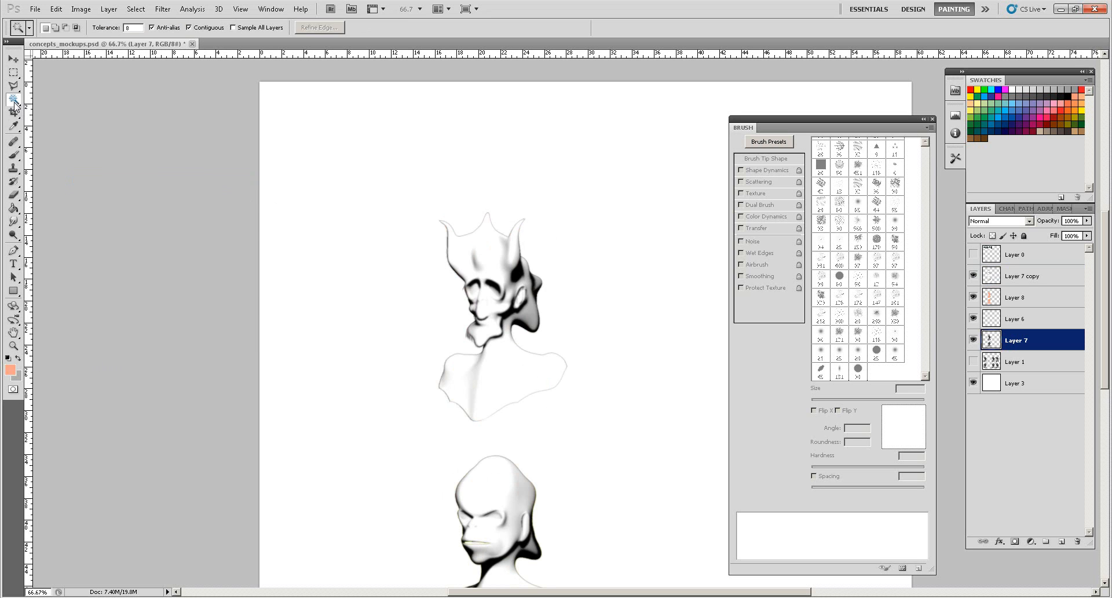
click(392, 320)
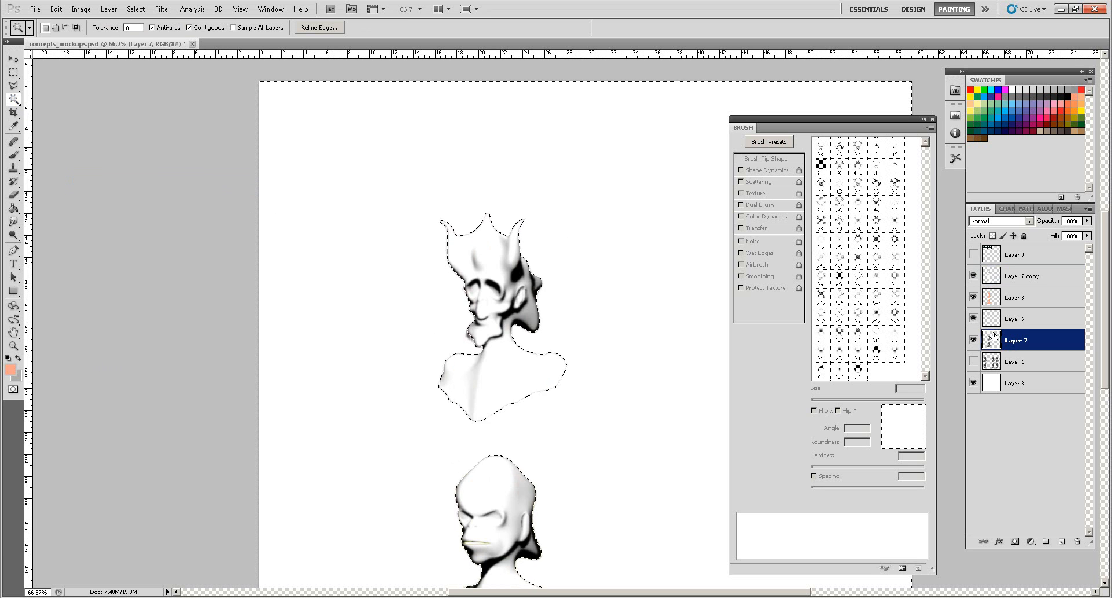
click(1008, 276)
click(973, 277)
click(973, 277)
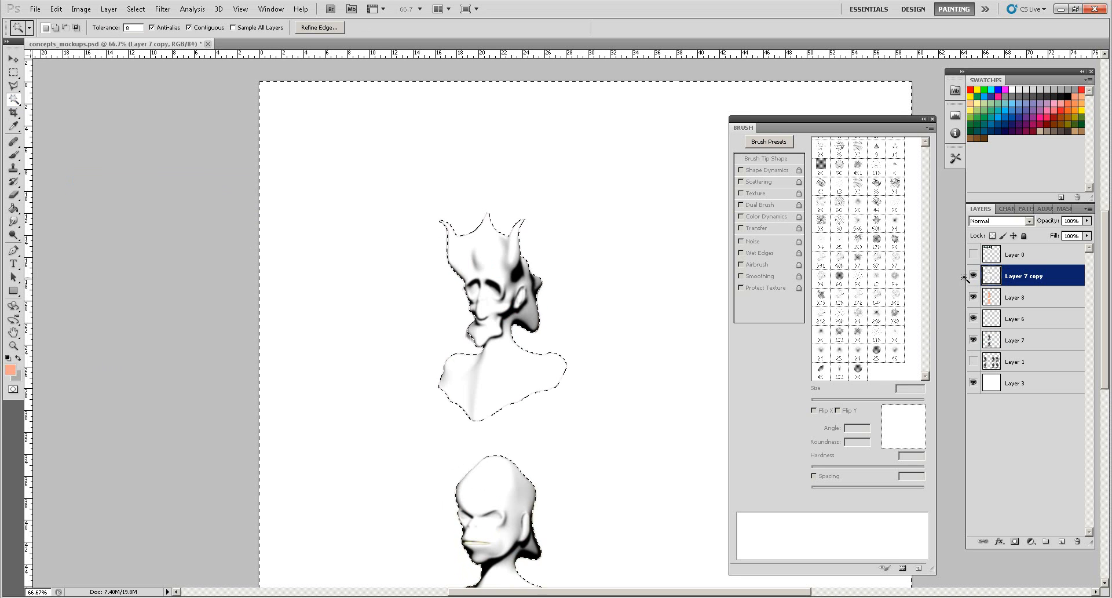
key(ctrl+d)
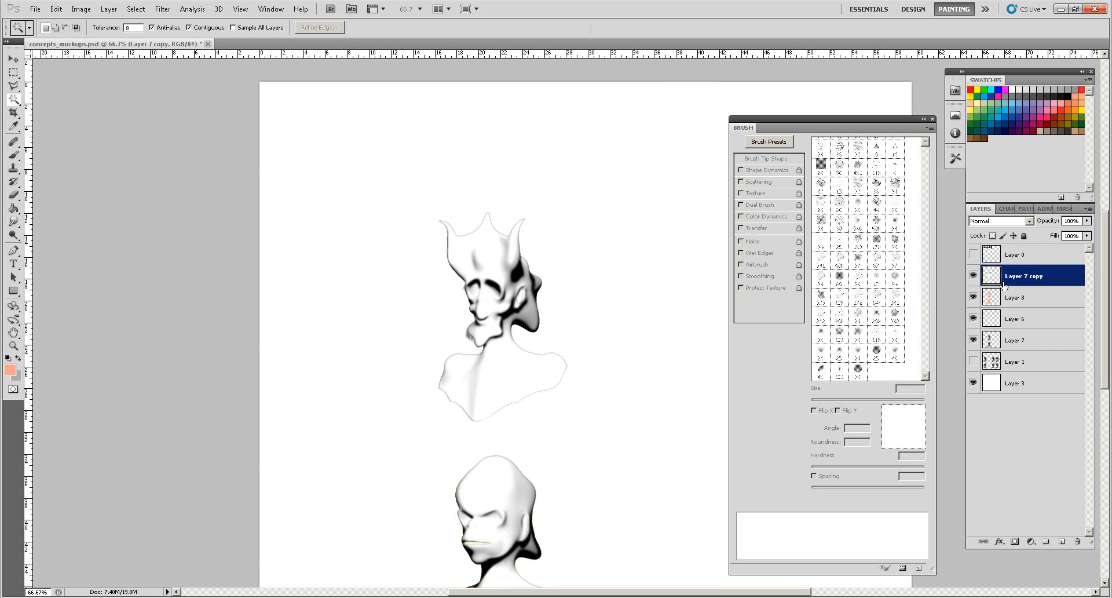
Set Layer 7 copy's blend mode to Darken, compare the busts with and without it, and move it below Layer 8
click(1033, 224)
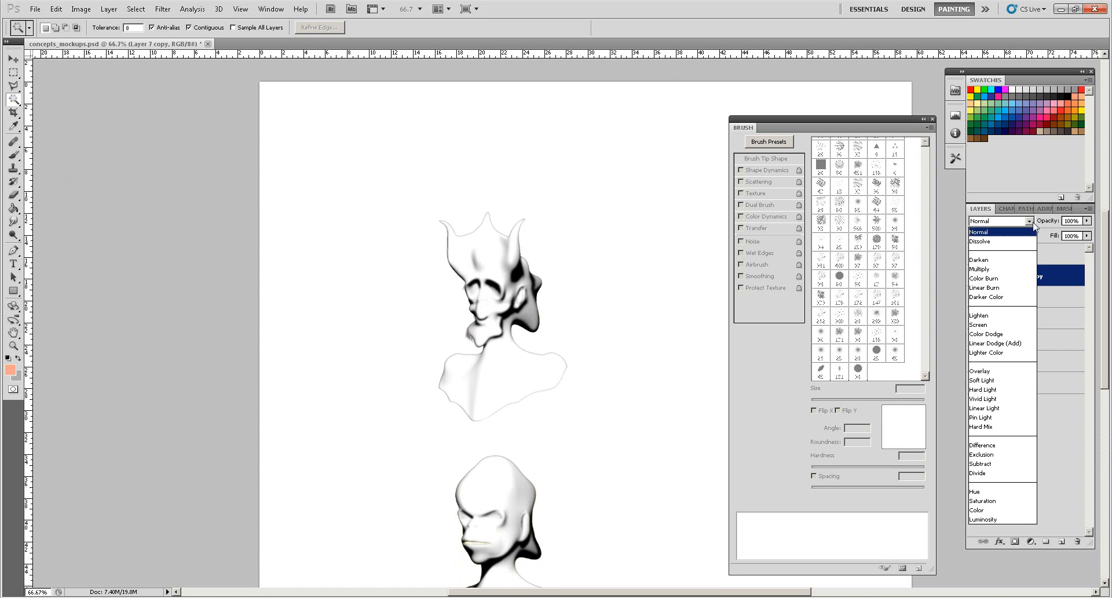
click(1001, 264)
click(974, 277)
click(975, 277)
click(974, 276)
click(974, 277)
drag(988, 281, 1018, 312)
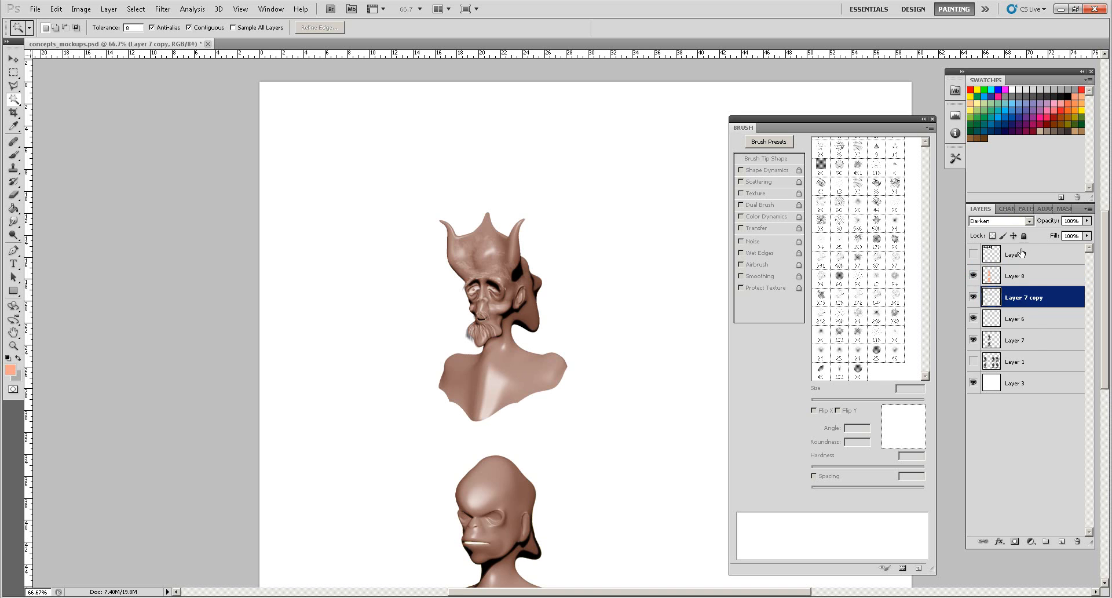
Try the Soft Light blend mode on Layer 7 copy and compare the busts with the layer hidden and shown
click(1029, 222)
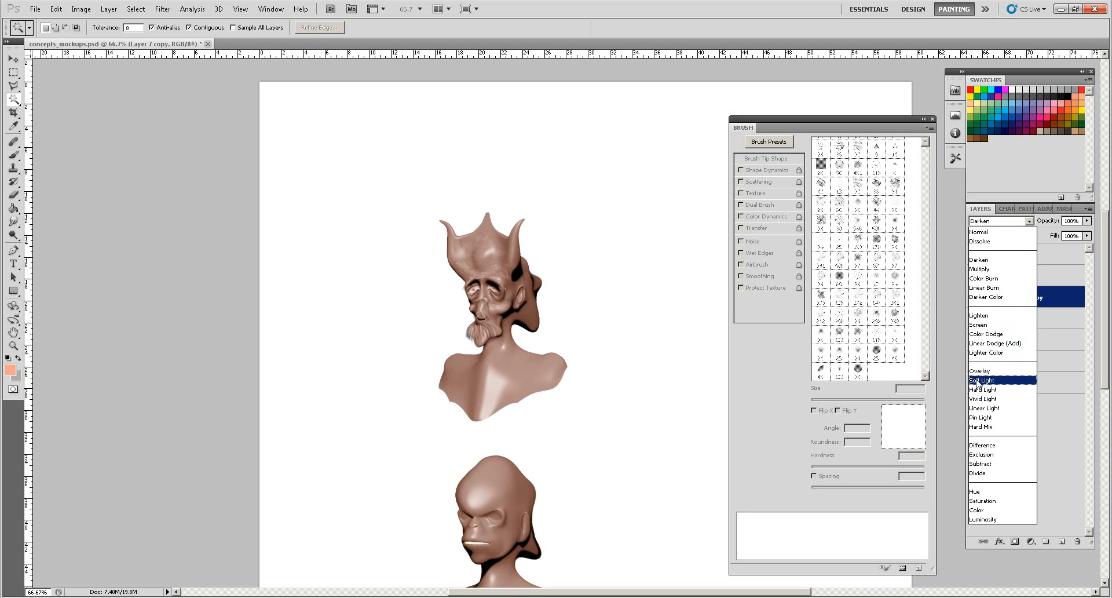
click(981, 380)
click(974, 297)
click(974, 297)
click(974, 297)
click(974, 297)
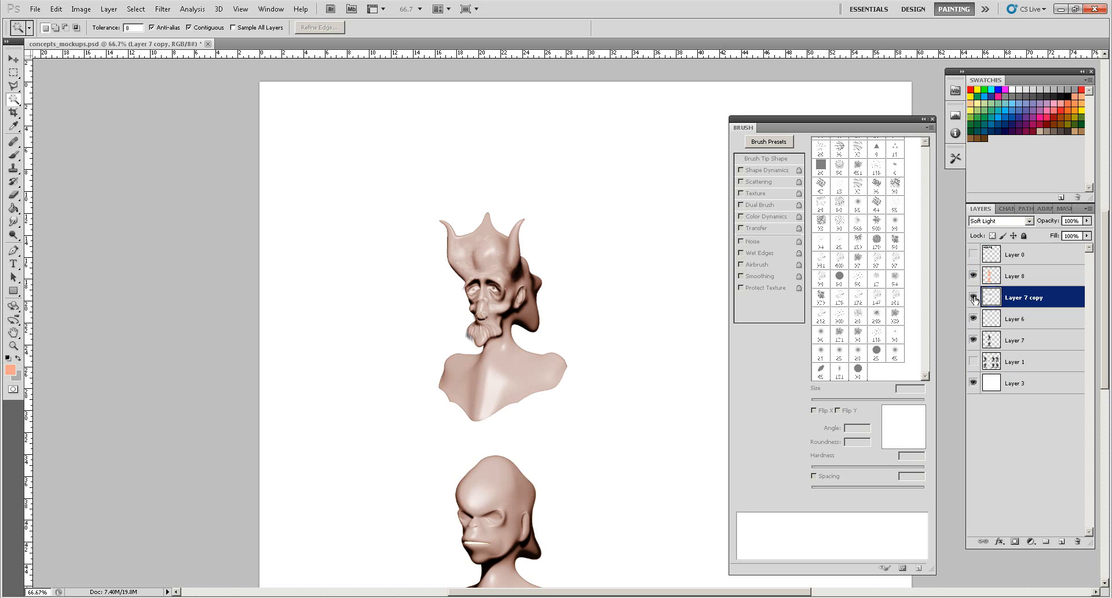
click(973, 297)
click(974, 297)
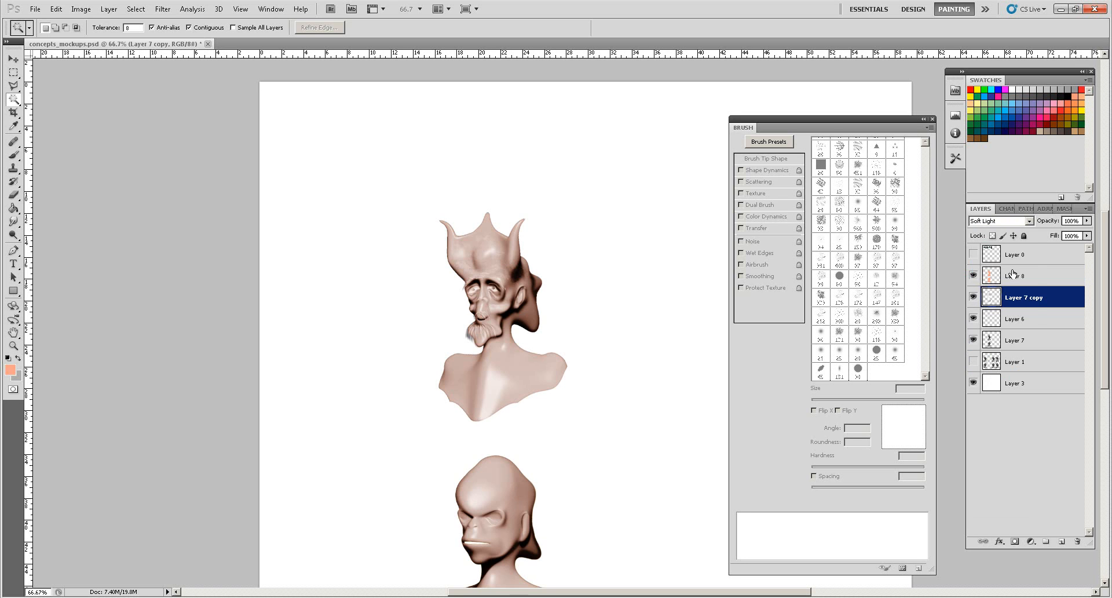
Set the blend mode of Layer 7 copy to Multiply
click(1030, 221)
click(987, 269)
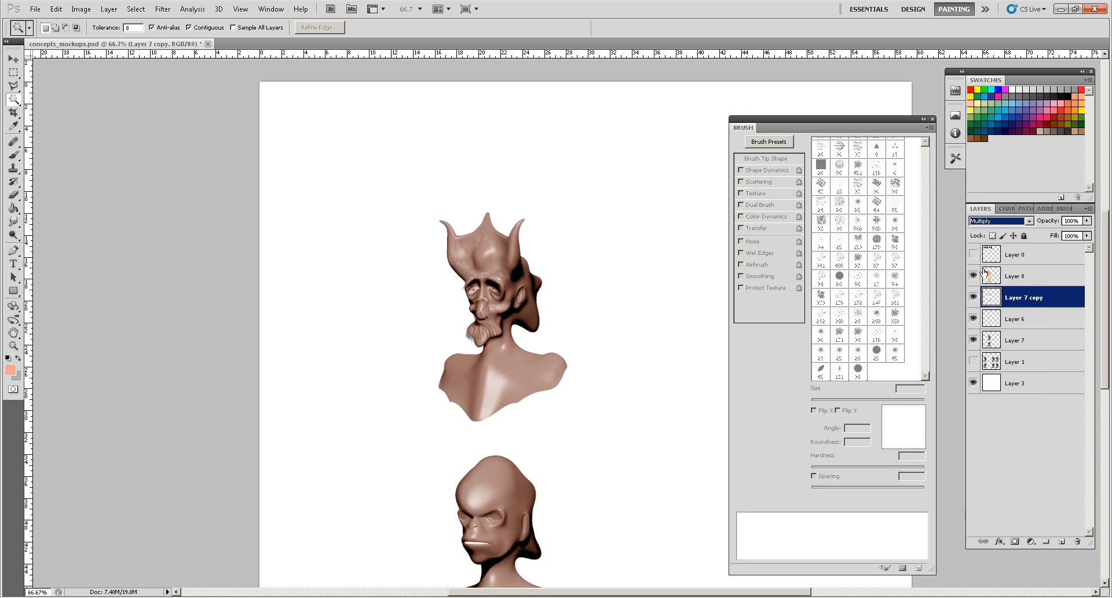
Compare the busts with Layer 7 copy hidden and shown, and inspect the horned bust close up
click(974, 297)
click(974, 298)
key(ctrl+plus)
key(ctrl+plus)
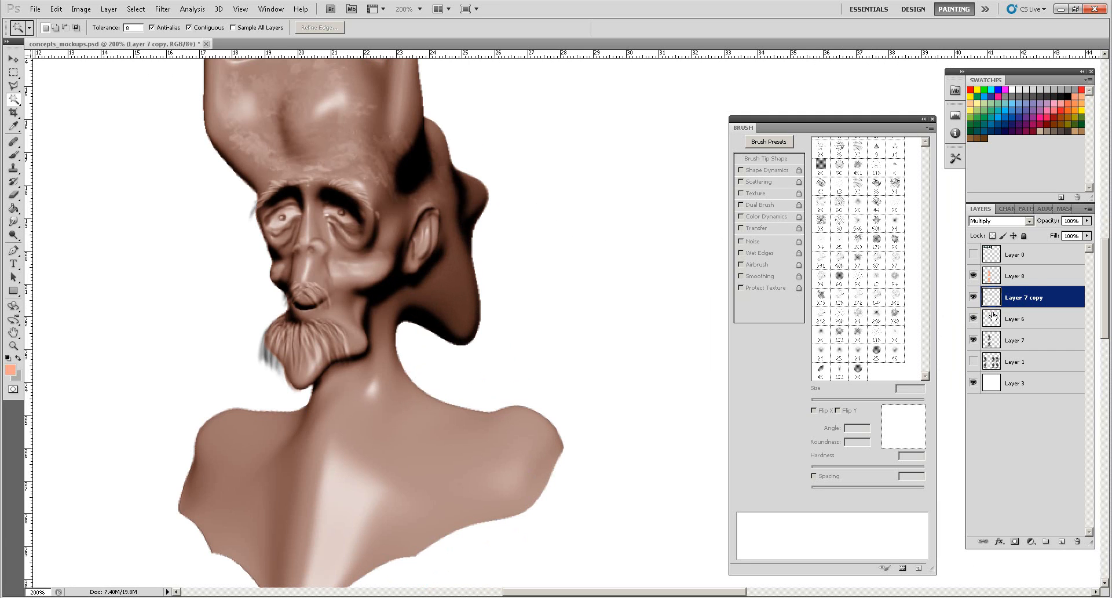
click(1019, 278)
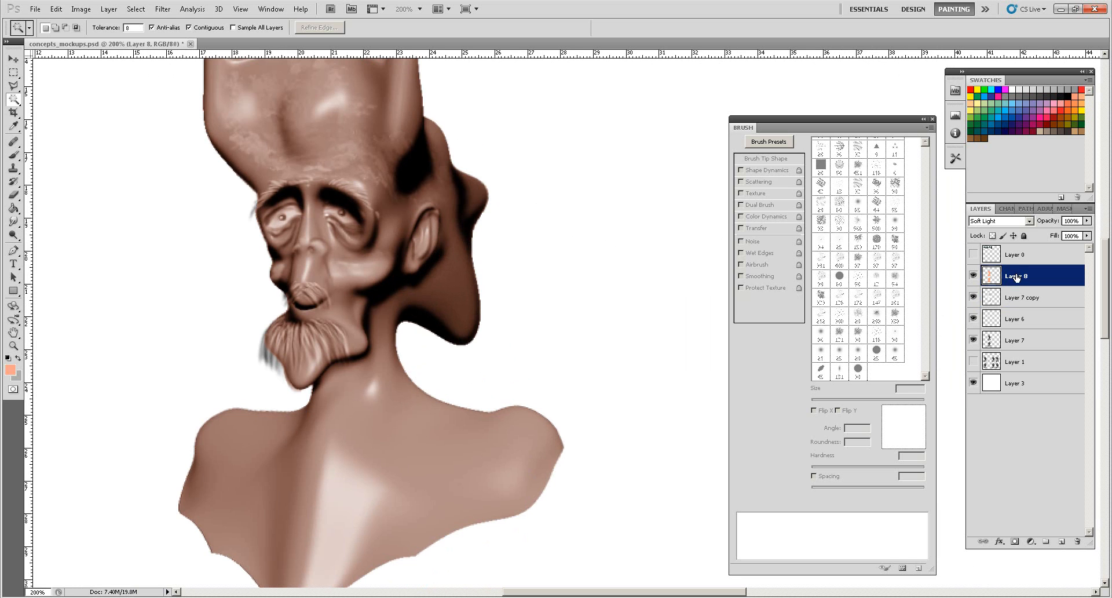
key(Delete)
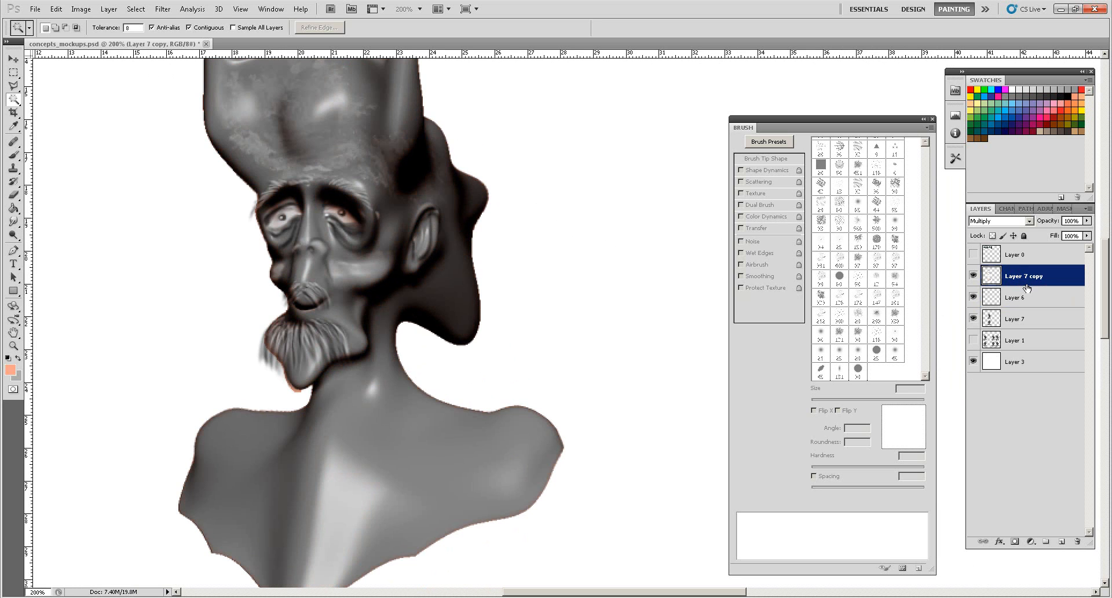
key(ctrl+z)
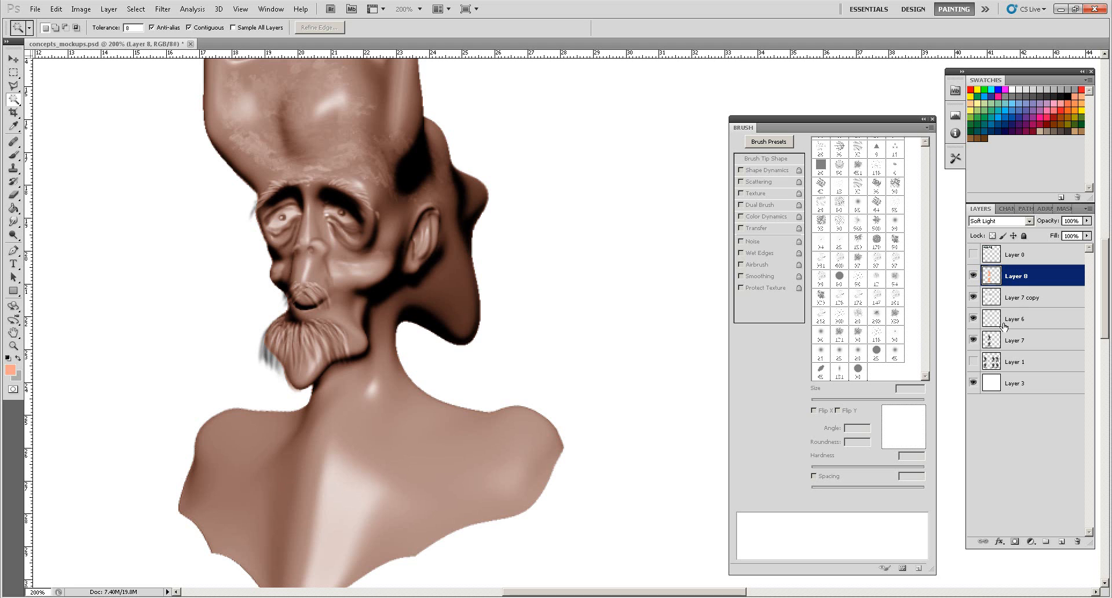
Hide Layer 3, merge the visible bust layers into one, and make Layer 3 and Layer 1 visible
click(973, 383)
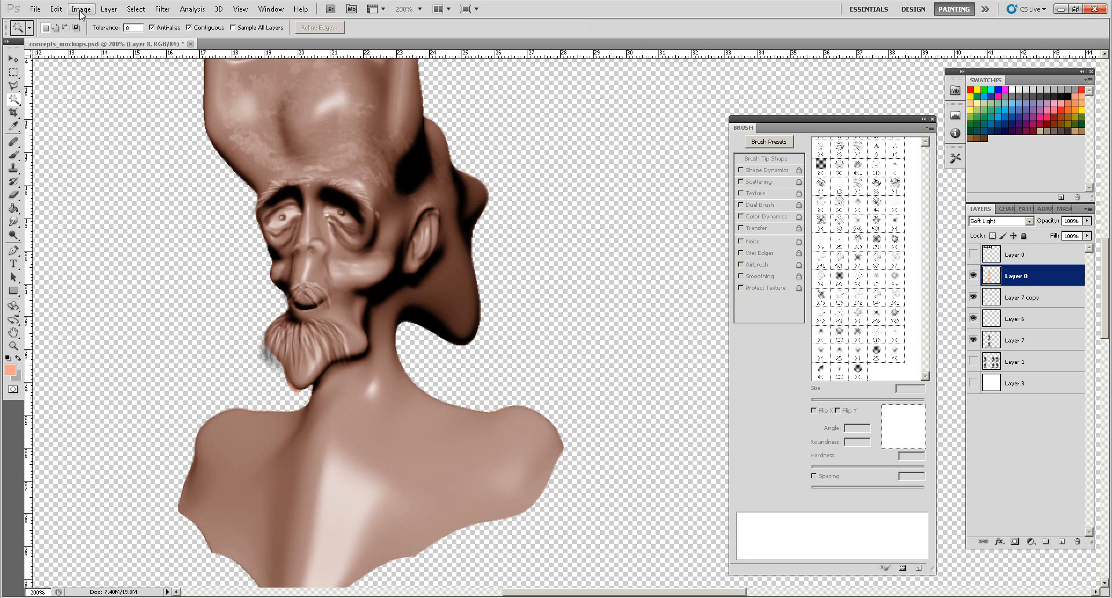
click(109, 9)
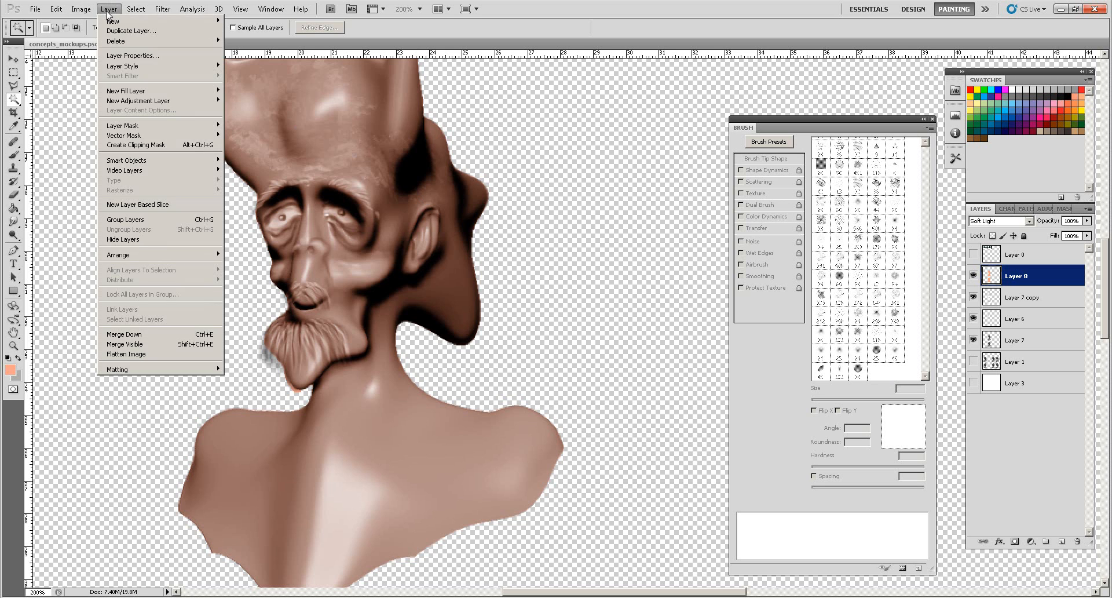
click(131, 344)
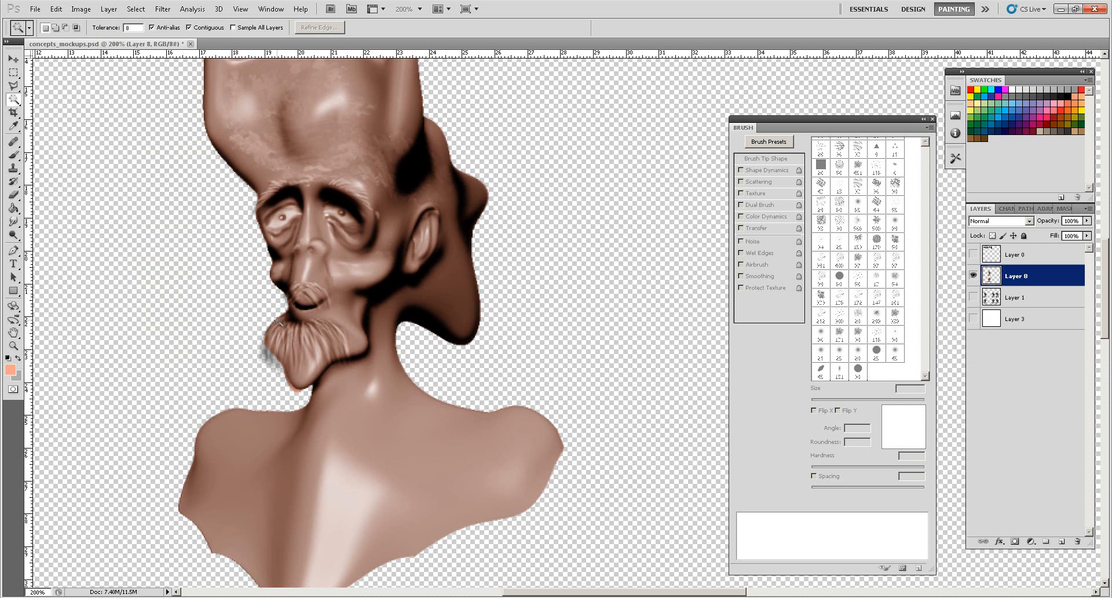
click(974, 297)
click(973, 318)
click(974, 297)
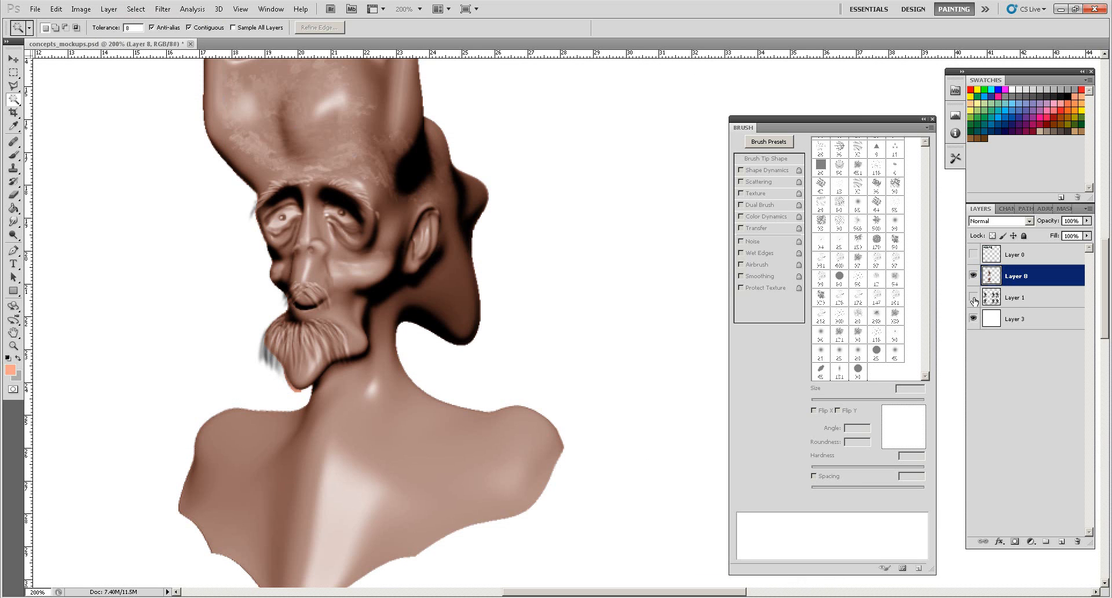
click(974, 297)
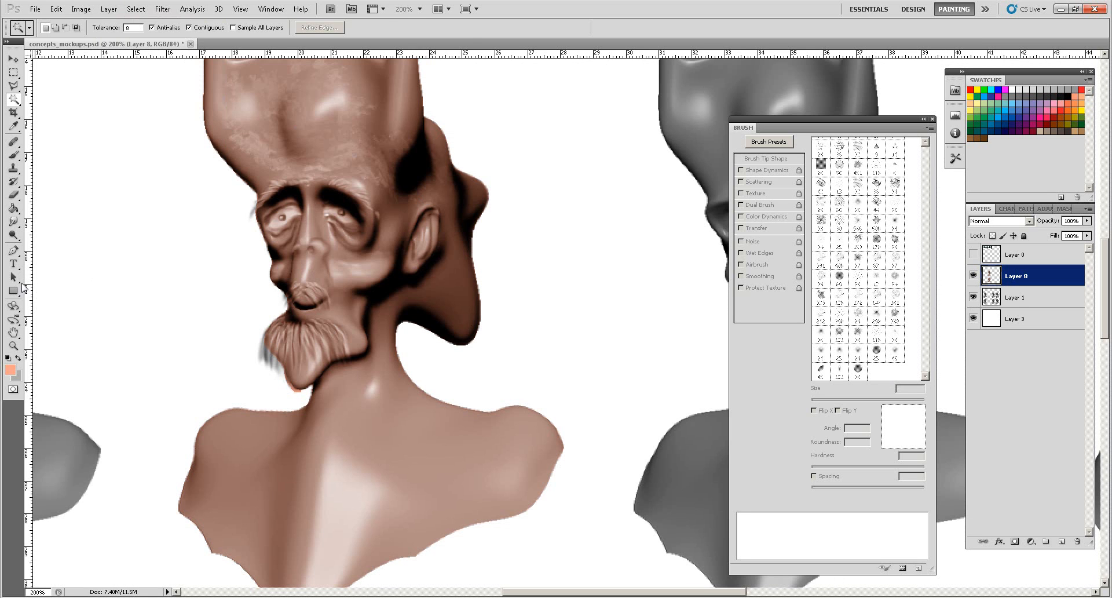
Outline the stray skin colour below the horned bust's chin with the Polygonal Lasso, delete it, and deselect
click(13, 346)
drag(303, 363, 316, 364)
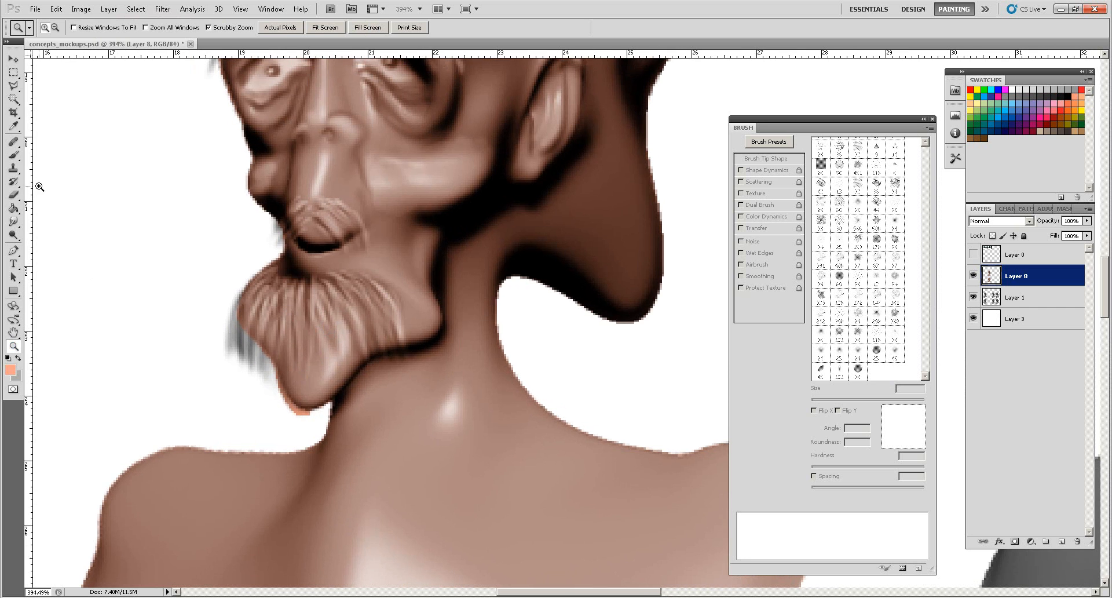
click(13, 86)
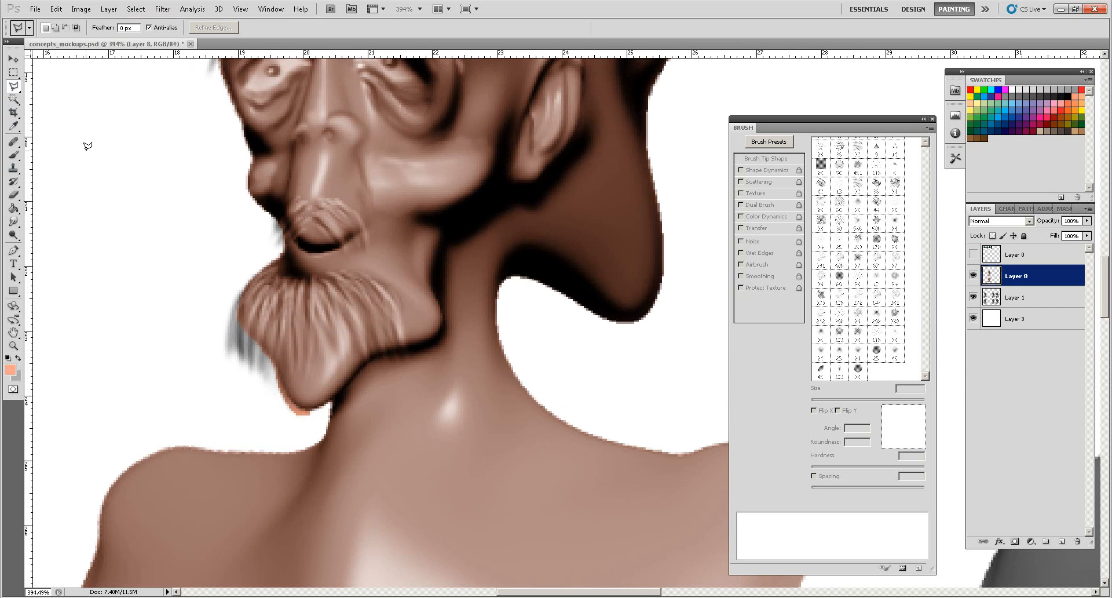
click(321, 409)
click(299, 409)
click(290, 402)
click(282, 390)
click(276, 371)
click(272, 412)
click(316, 426)
double_click(332, 414)
key(Delete)
key(ctrl+d)
Smudge the grey hairs at the edge of the horned bust's beard and paint over them in sampled skin tones with a 6 px brush
click(14, 222)
drag(243, 338, 243, 342)
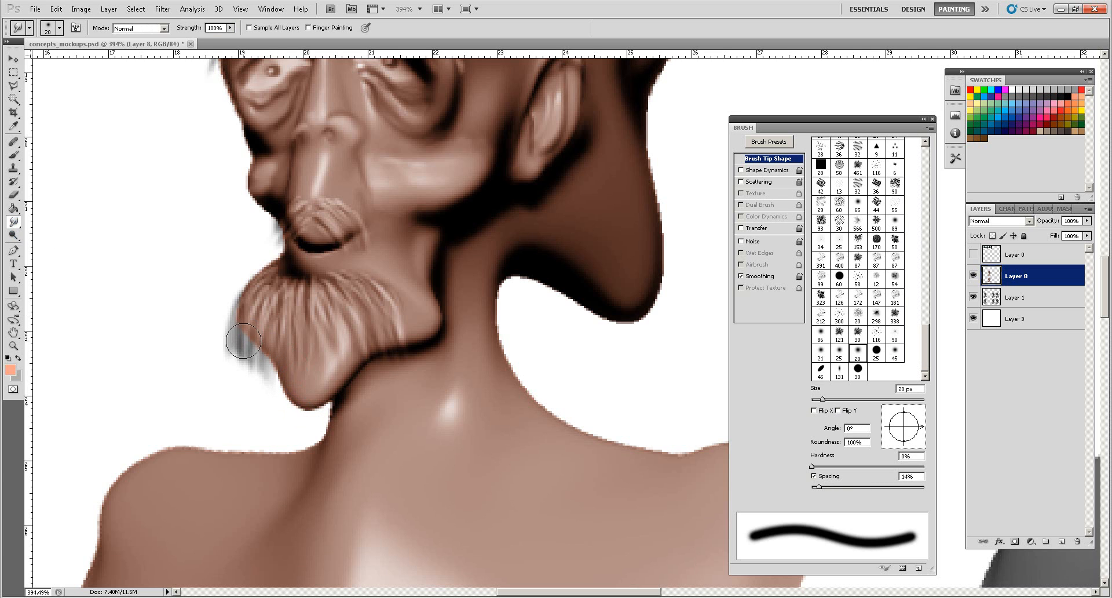
click(15, 156)
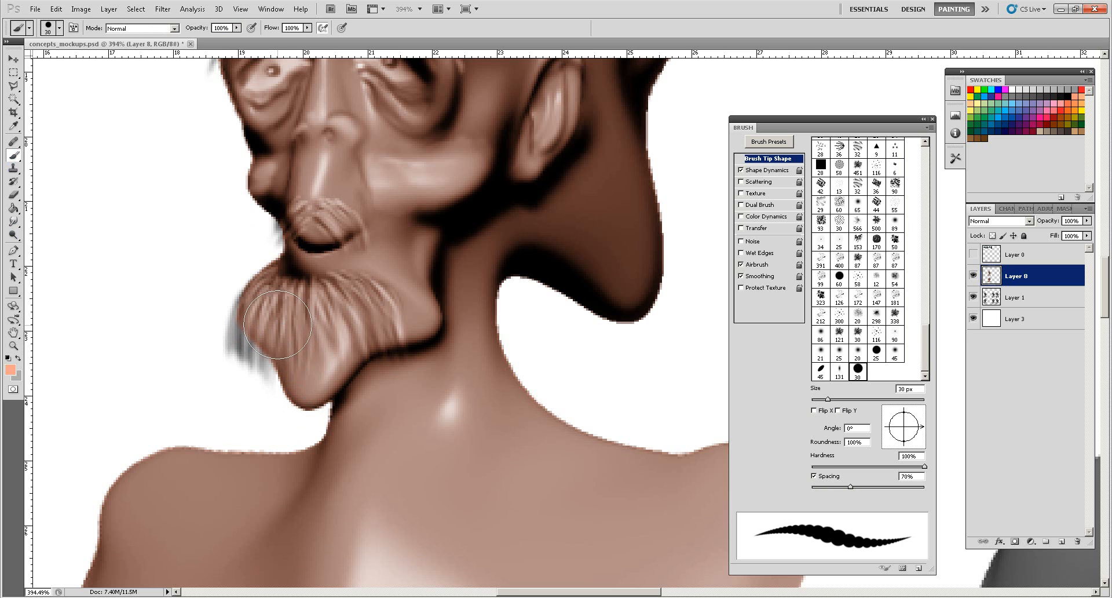
key(bracketleft)
key(bracketleft)
key(bracketleft)
key(bracketleft)
key(bracketleft)
key(bracketleft)
key(bracketleft)
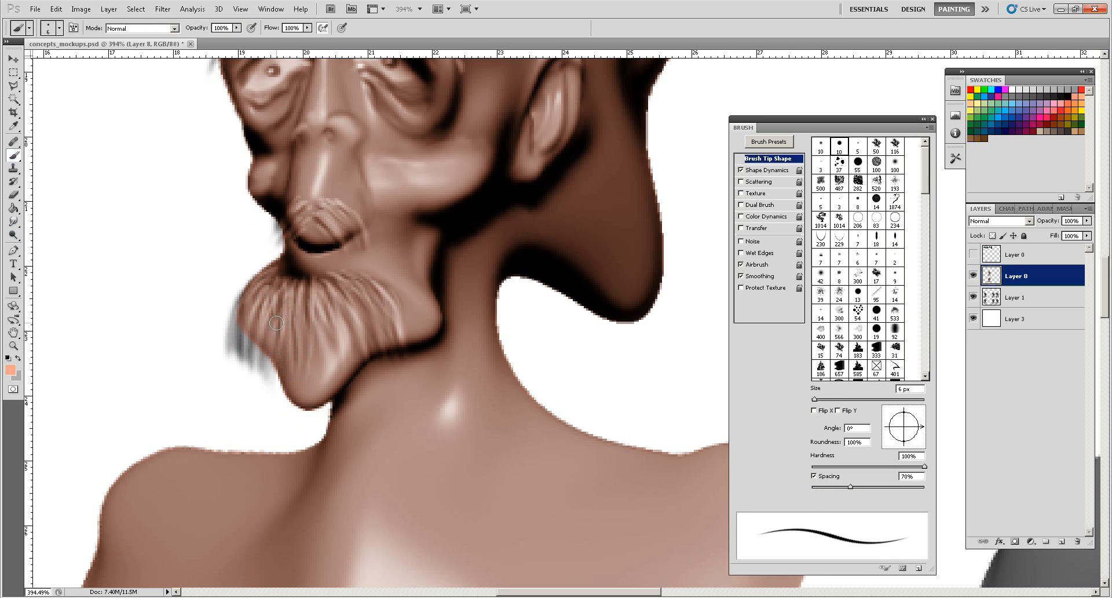
key(p)
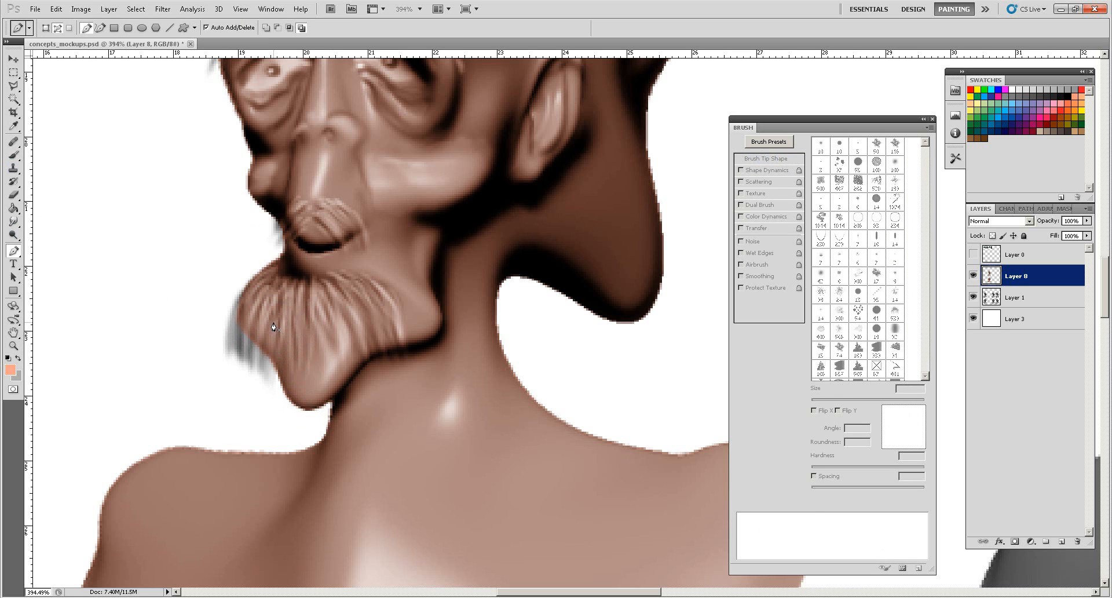
click(11, 155)
alt+click(281, 316)
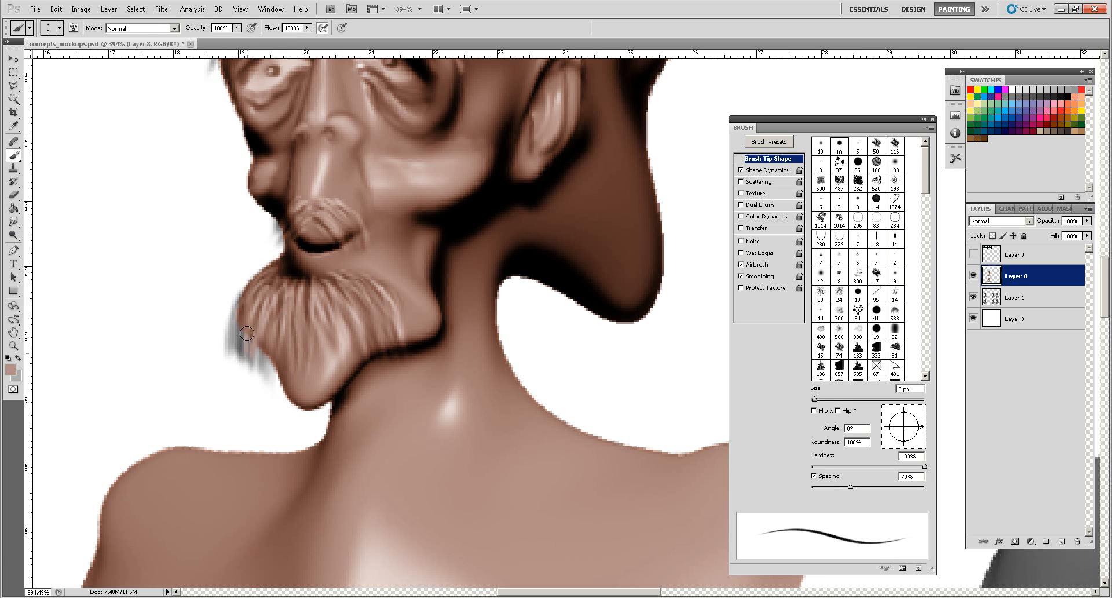
mouse_move(241, 320)
mouse_down()
mouse_move(230, 349)
mouse_move(266, 369)
mouse_move(239, 357)
mouse_move(234, 344)
mouse_move(267, 366)
mouse_move(231, 334)
mouse_up()
alt+click(285, 272)
mouse_move(255, 286)
mouse_down()
mouse_move(240, 319)
mouse_move(261, 298)
mouse_up()
alt+click(261, 320)
mouse_move(260, 339)
mouse_down()
mouse_move(260, 363)
mouse_move(244, 348)
mouse_move(261, 356)
mouse_up()
Show the silhouettes of Layer 0 and shift the Brush panel to check the whole sheet of busts
alt+scroll(614, 291, down, 5)
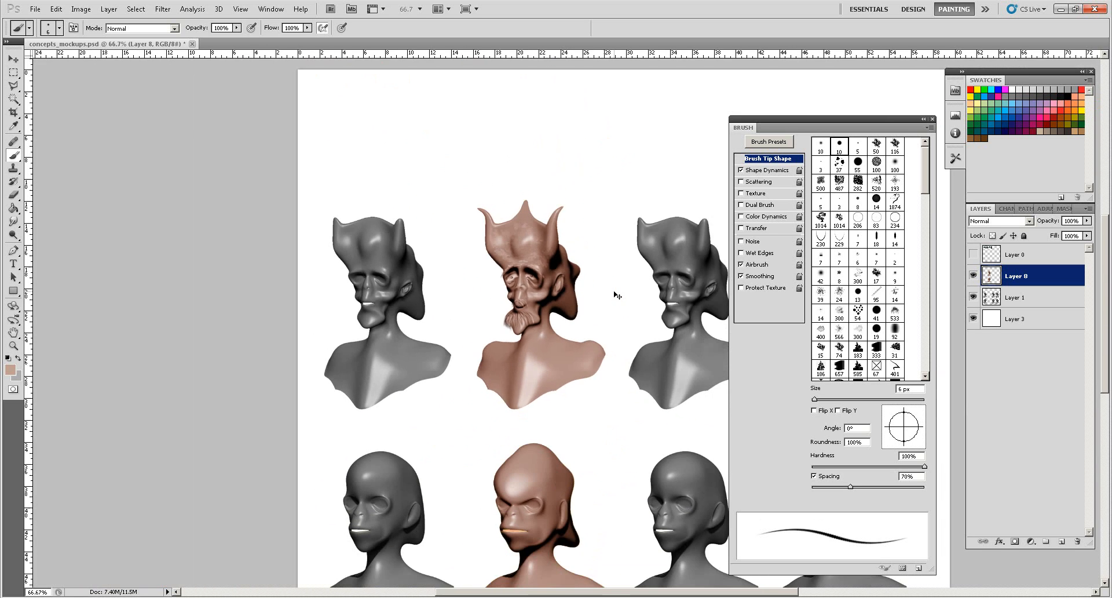
alt+scroll(618, 296, down, 1)
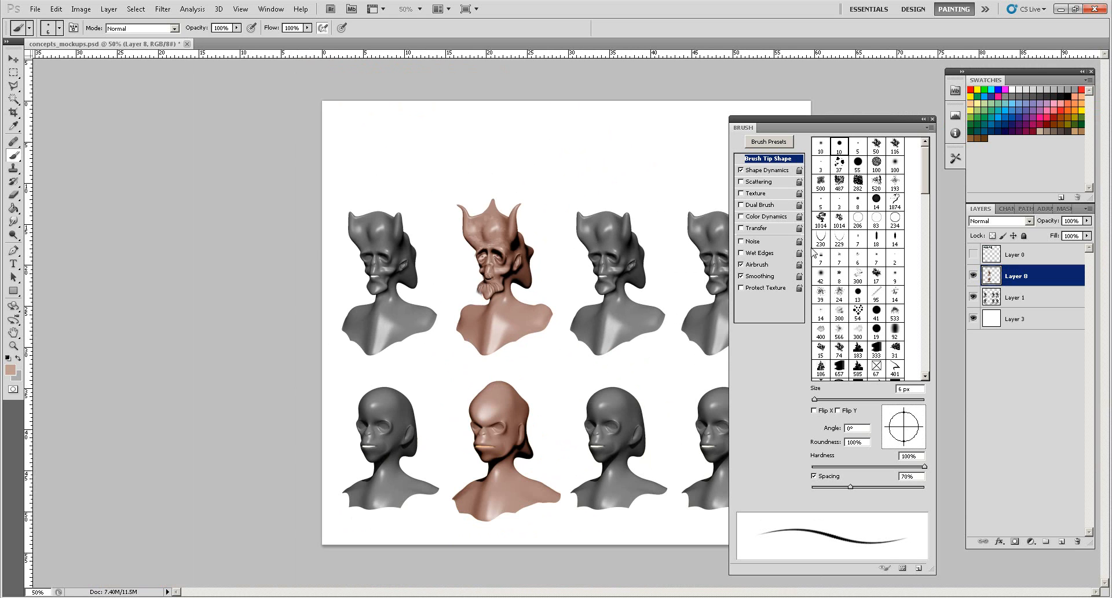
click(974, 255)
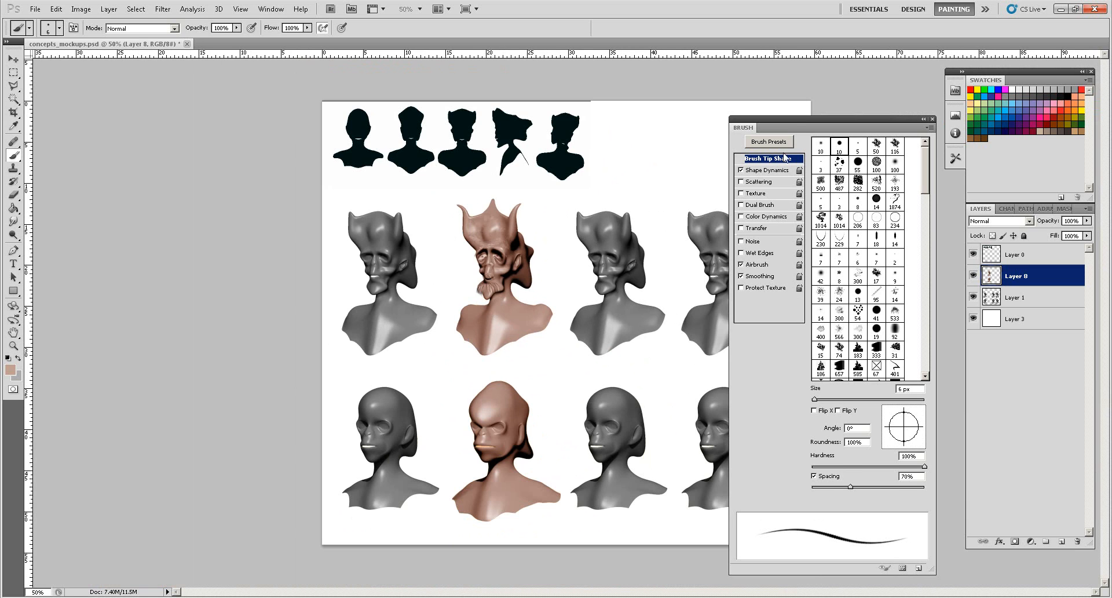
drag(792, 128, 853, 129)
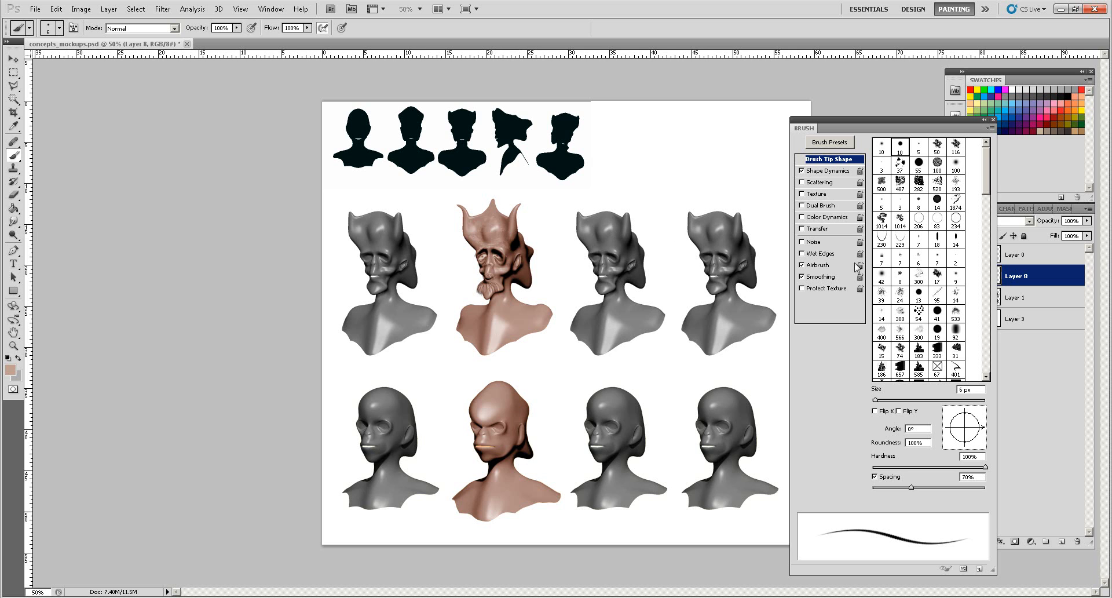
drag(931, 131, 878, 129)
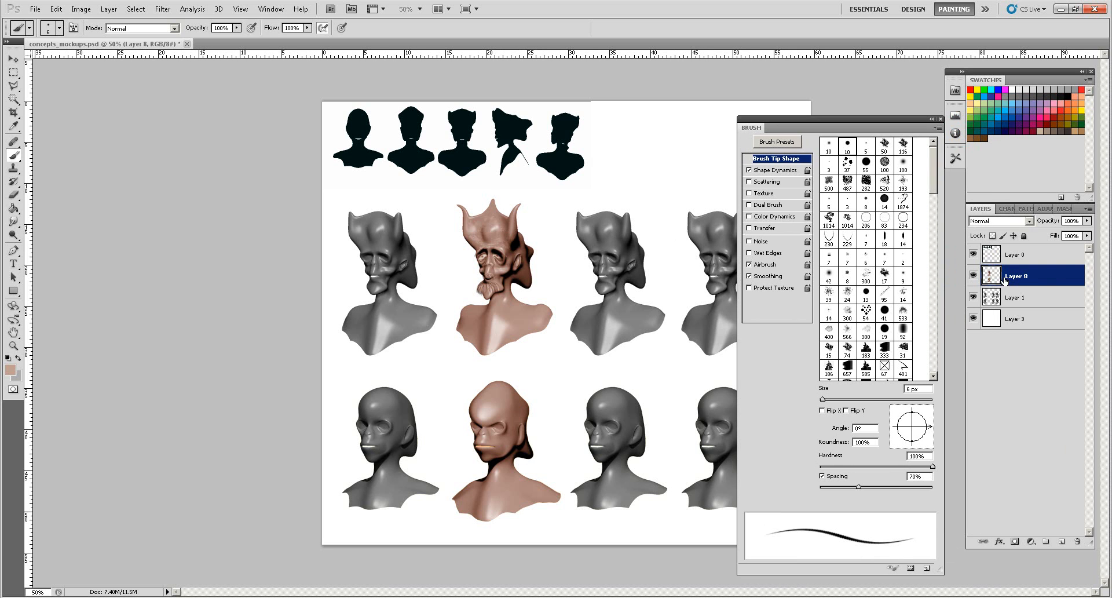
Duplicate Layer 8 and add monochromatic Gaussian noise of 18.92% to the copy
click(1090, 208)
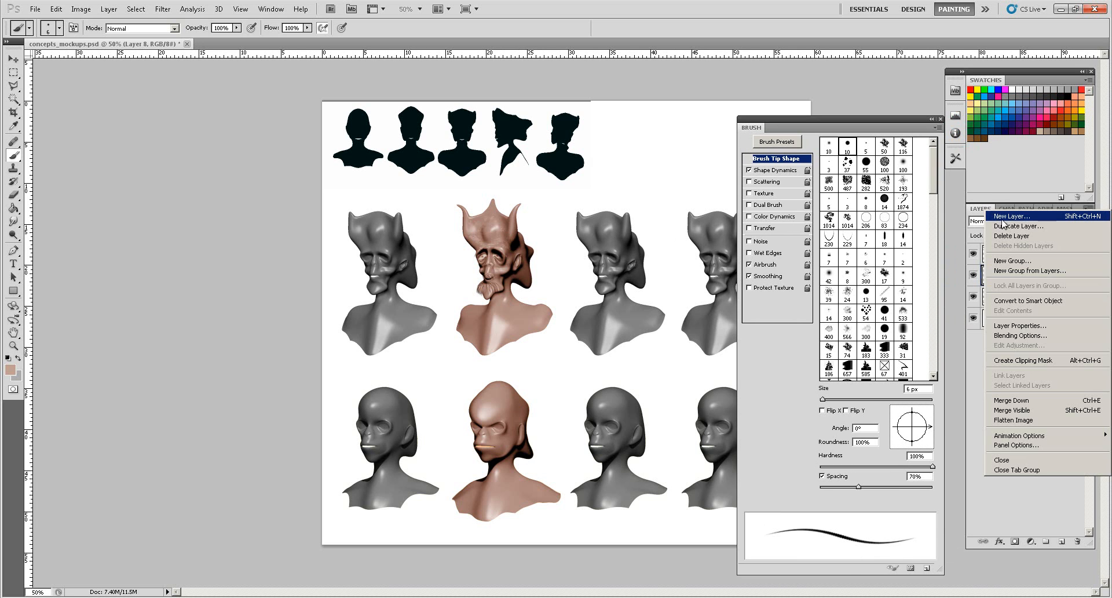
click(1011, 226)
click(656, 187)
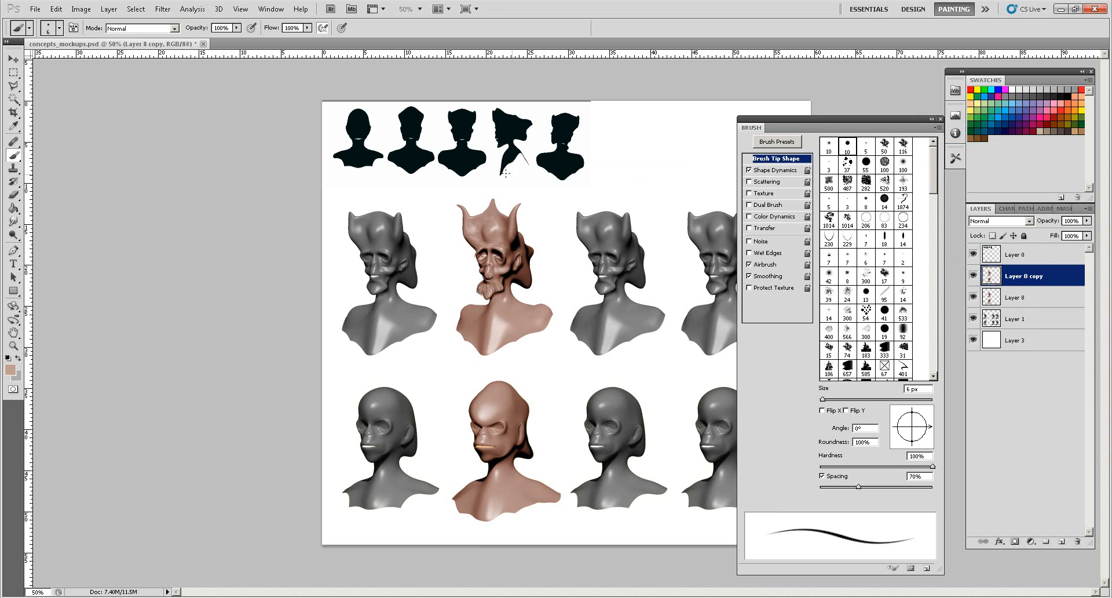
click(163, 9)
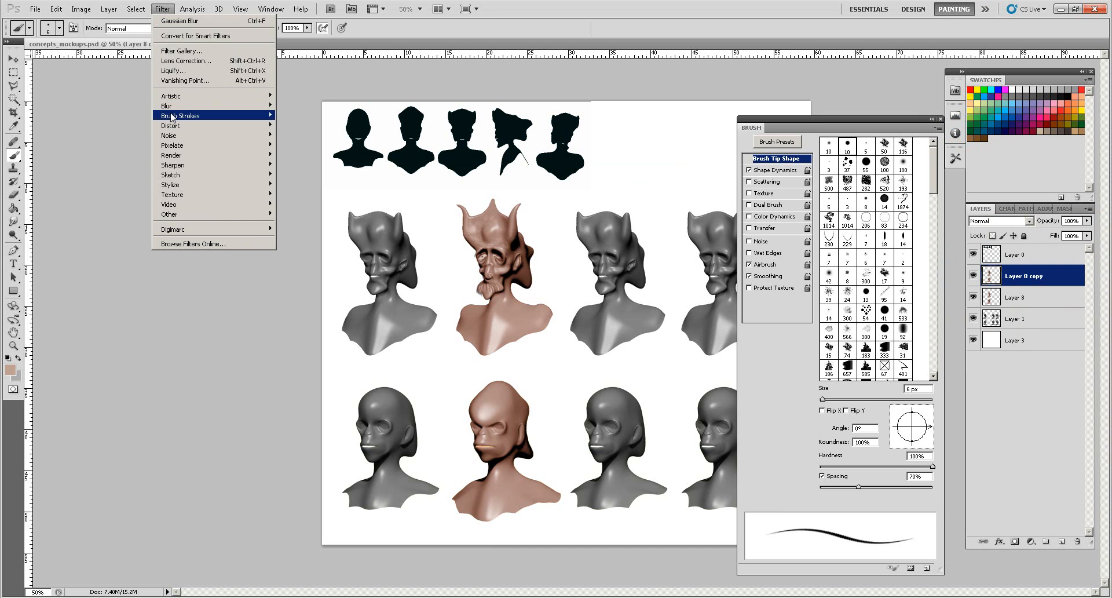
mouse_move(177, 137)
click(131, 138)
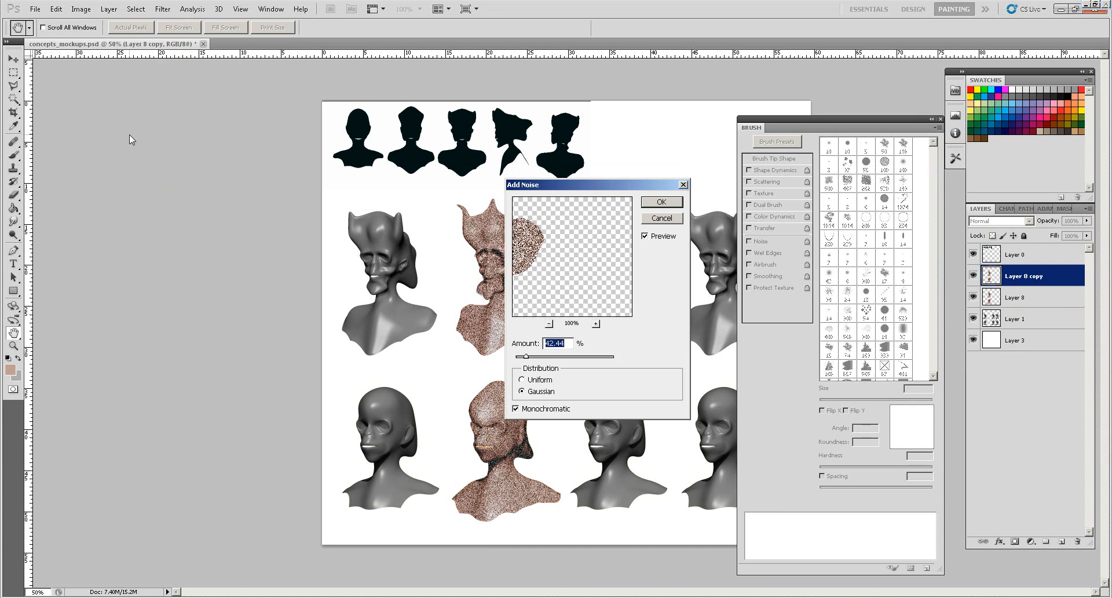
drag(526, 356, 521, 360)
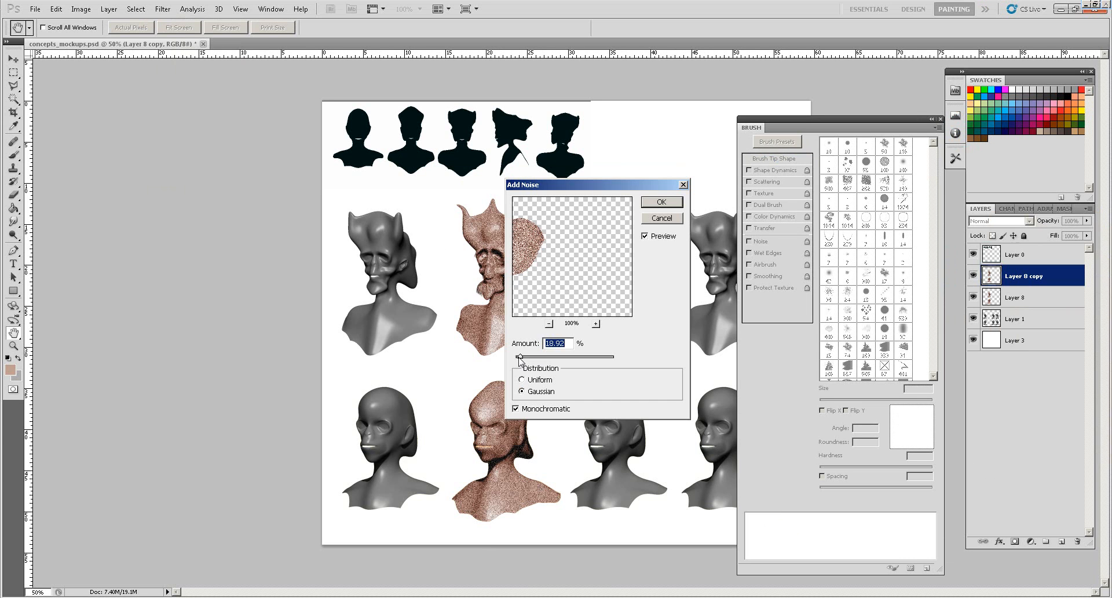
click(677, 204)
Try the Multiply and Soft Light blend modes on the noisy Layer 8 copy
click(1031, 222)
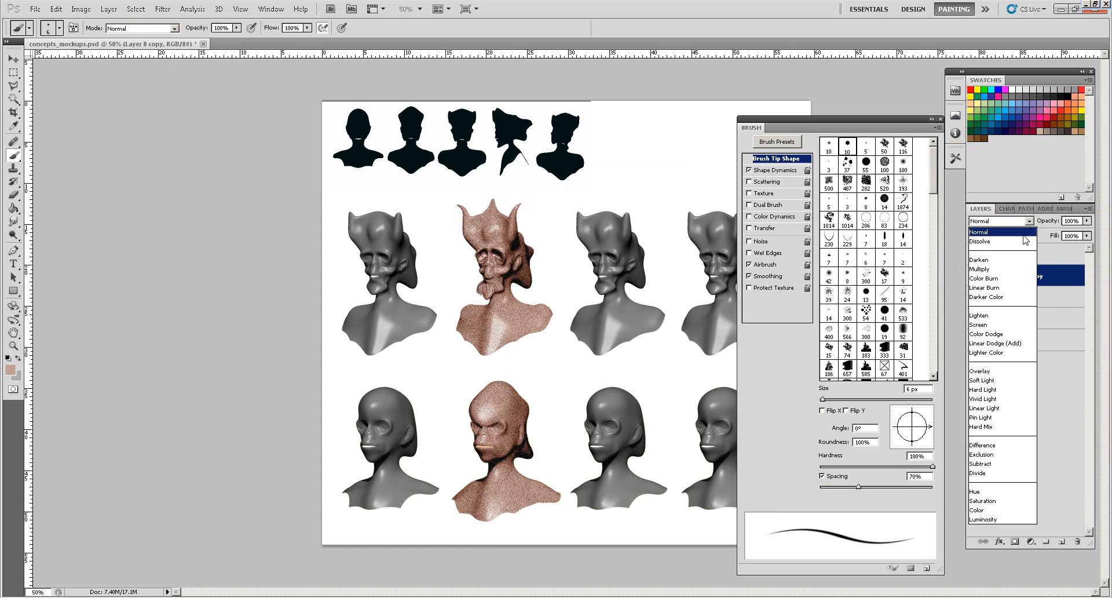
click(992, 274)
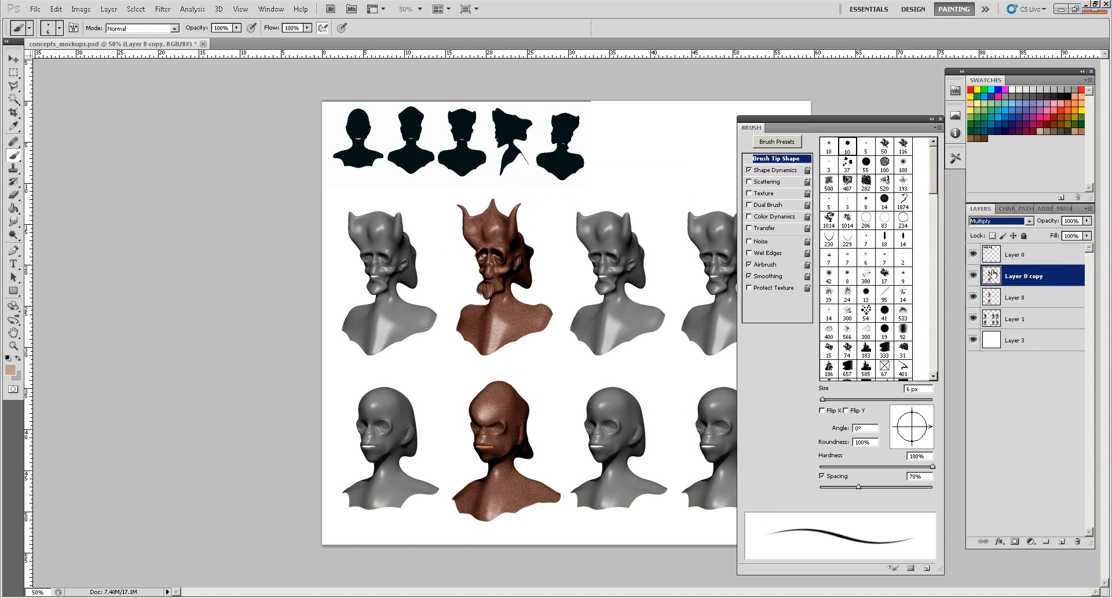
click(1030, 221)
click(986, 380)
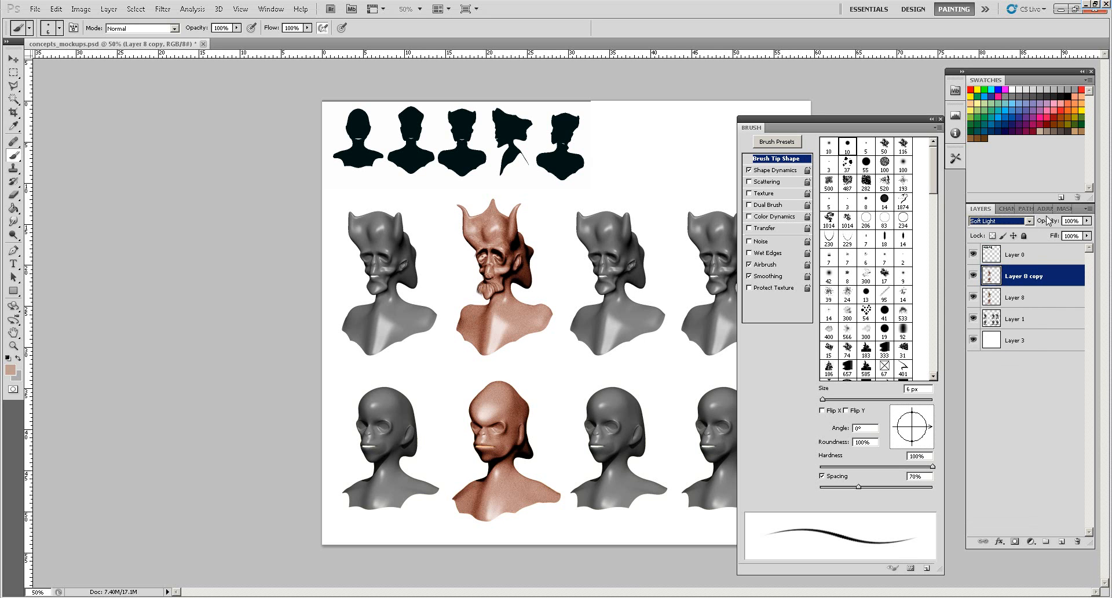
Set Layer 8 copy to Overlay with 38% fill, merge it down into Layer 8, and uncover the full canvas
click(1029, 221)
click(981, 370)
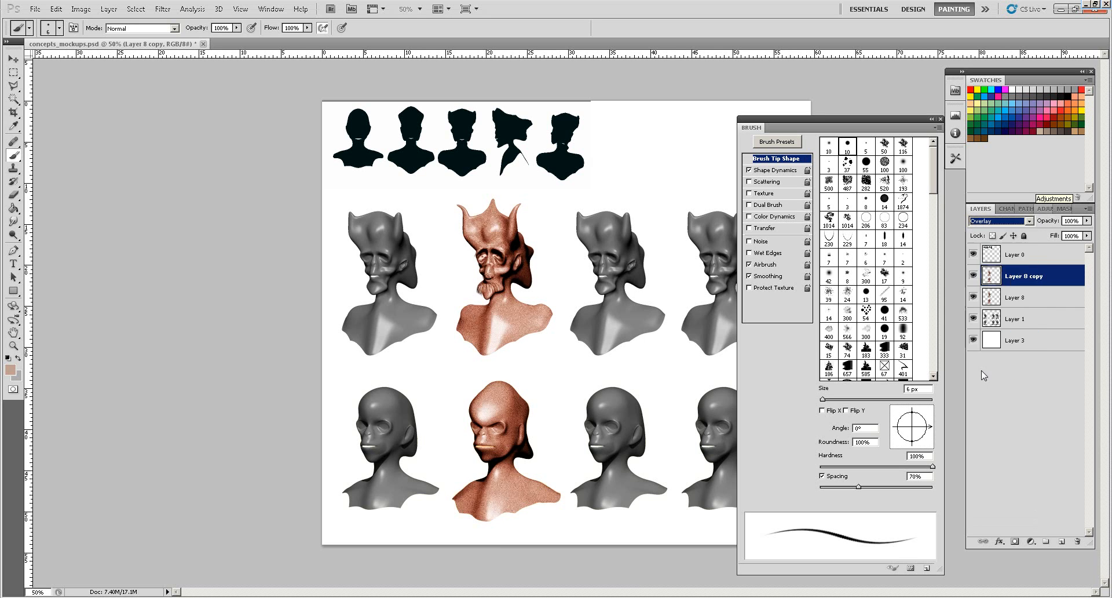
click(1087, 236)
drag(1086, 247, 1051, 249)
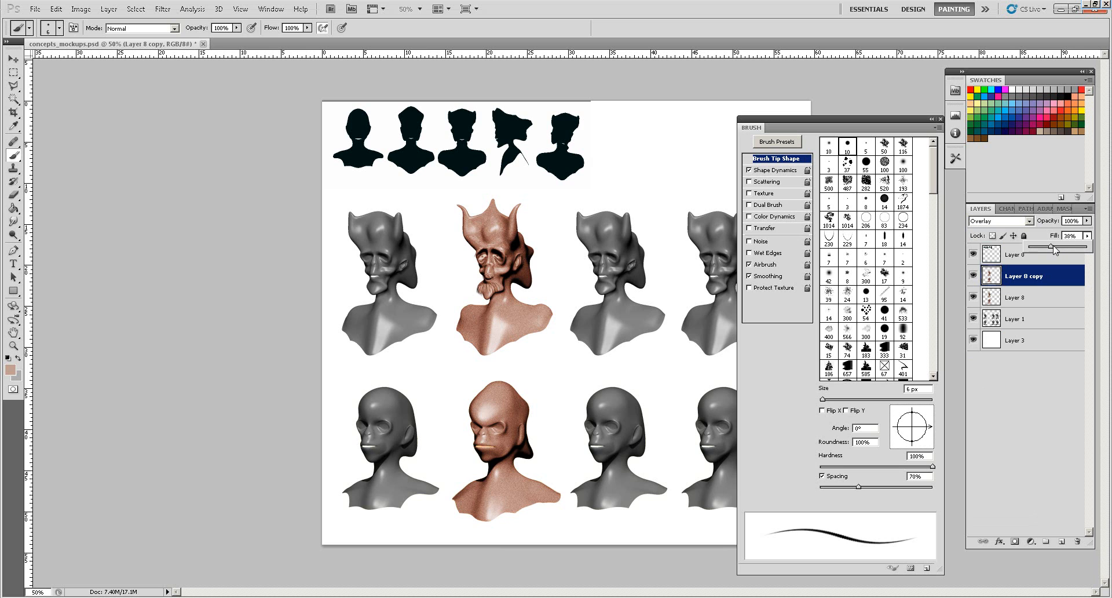
click(1019, 282)
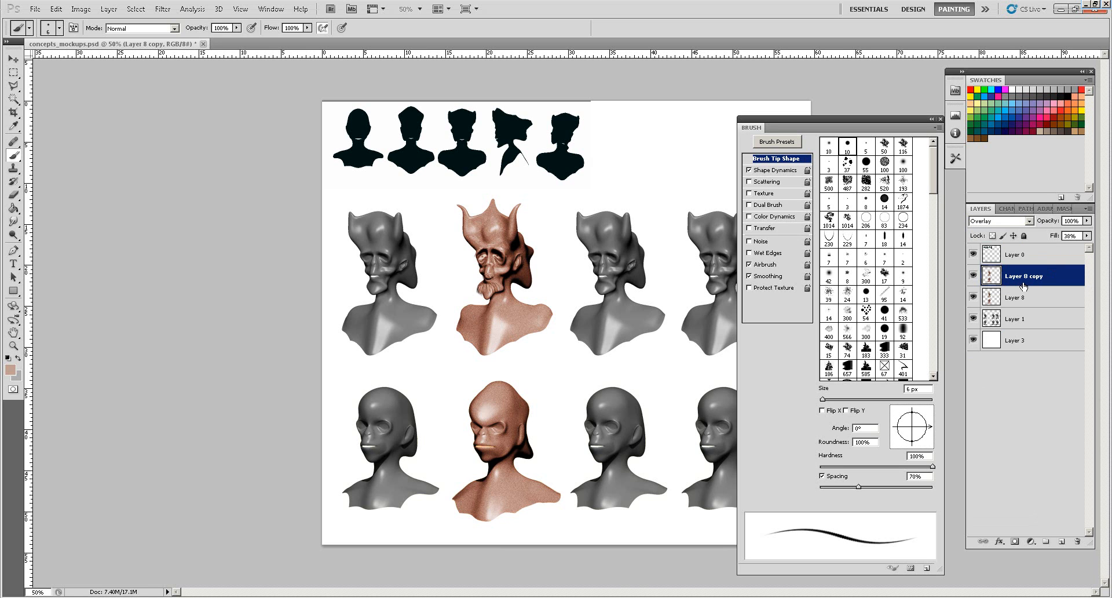
key(ctrl+e)
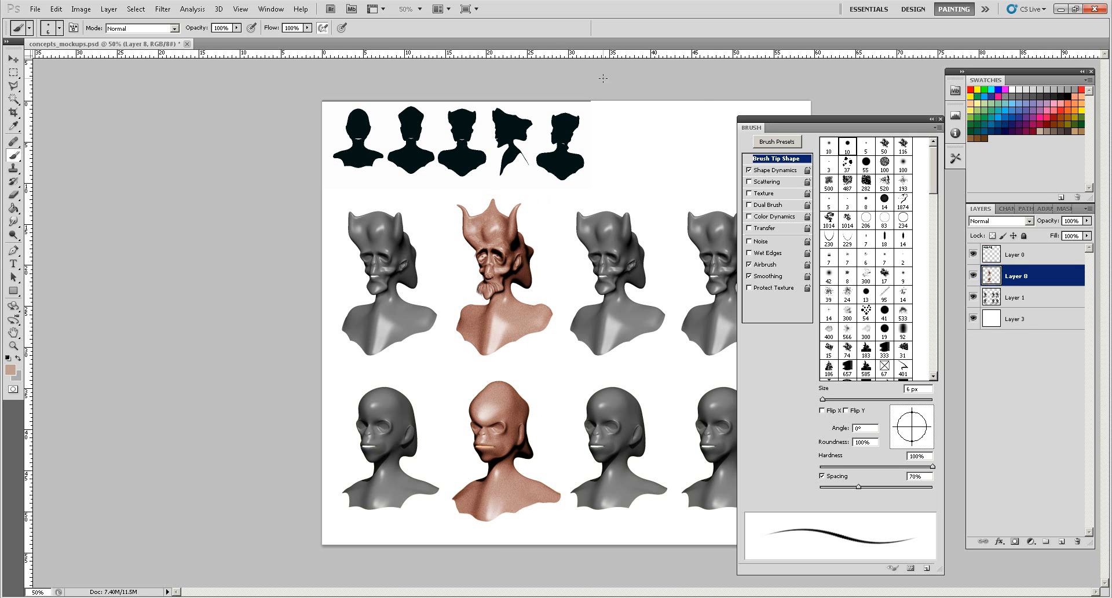
drag(783, 119, 870, 128)
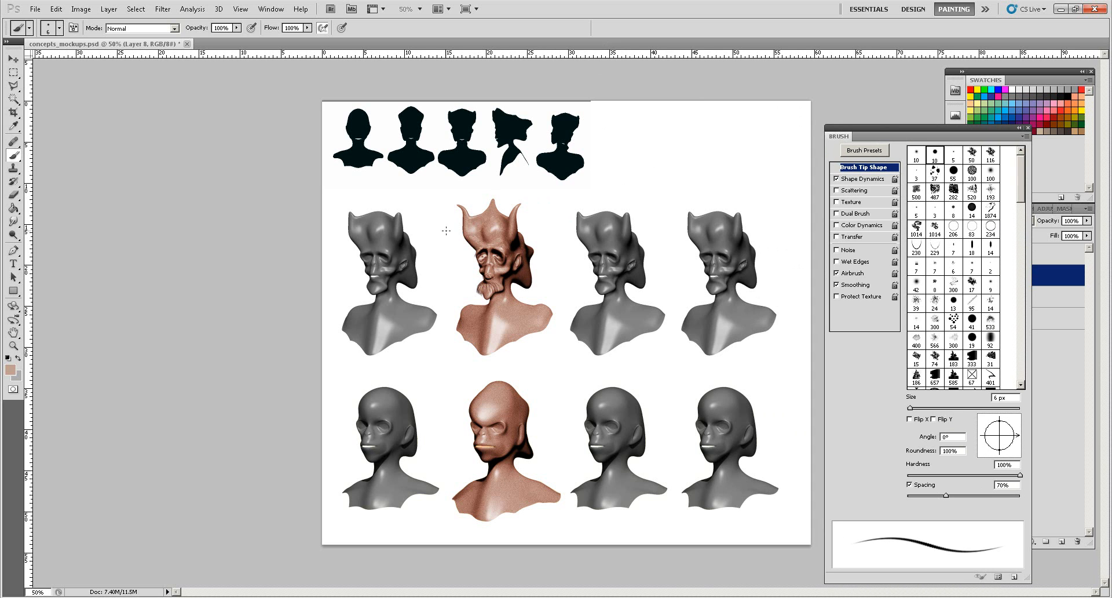